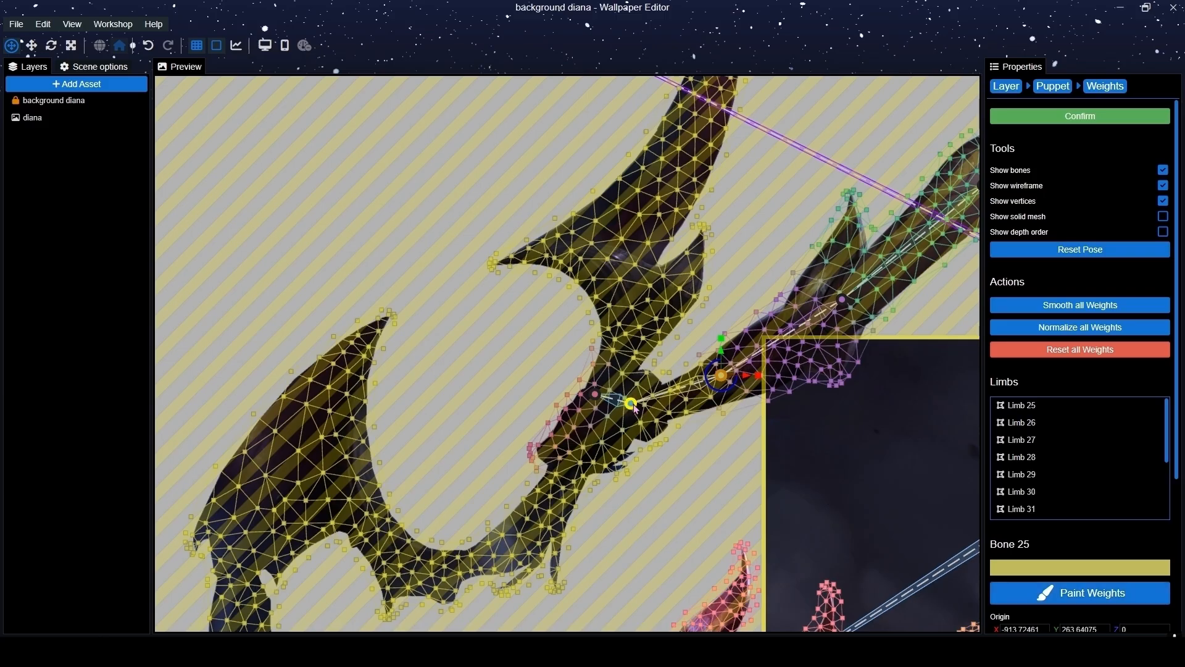
Paint Bone 26's weights onto the scythe mesh around the gripping hand with a size 275 brush, and confirm the weights.
click(1080, 593)
click(59, 195)
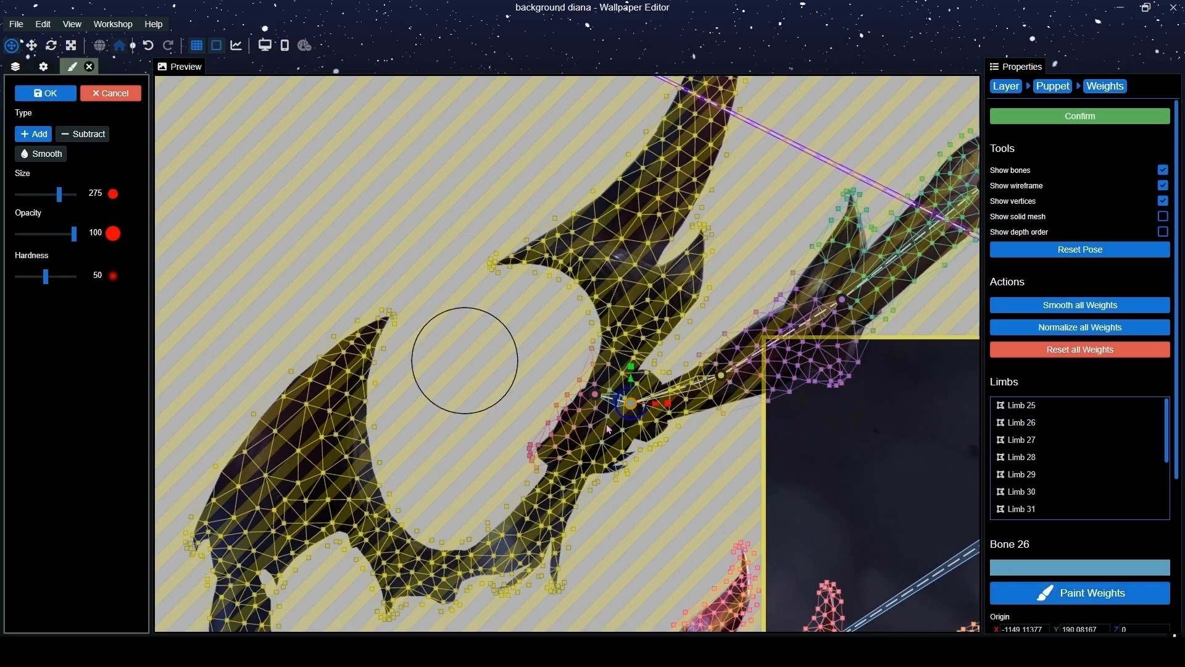
scroll(555, 401, down, 3)
drag(544, 400, 553, 302)
mouse_move(588, 217)
mouse_down()
mouse_move(636, 207)
mouse_move(656, 242)
mouse_move(643, 299)
mouse_move(597, 363)
mouse_move(525, 420)
mouse_move(636, 379)
mouse_move(572, 463)
mouse_move(608, 450)
mouse_move(629, 421)
mouse_move(638, 392)
mouse_move(593, 427)
mouse_move(662, 275)
mouse_up()
mouse_move(495, 327)
mouse_down()
mouse_move(455, 369)
mouse_move(497, 312)
mouse_move(416, 431)
mouse_move(410, 409)
mouse_move(413, 514)
mouse_move(401, 484)
mouse_move(429, 497)
mouse_move(476, 392)
mouse_move(556, 455)
mouse_move(585, 465)
mouse_move(616, 440)
mouse_move(621, 369)
mouse_move(644, 386)
mouse_move(636, 328)
mouse_move(654, 271)
mouse_up()
mouse_move(651, 275)
mouse_down()
mouse_move(588, 415)
mouse_move(650, 302)
mouse_up()
drag(665, 602, 617, 412)
scroll(616, 411, up, 3)
drag(584, 347, 600, 460)
scroll(574, 395, up, 6)
click(1079, 117)
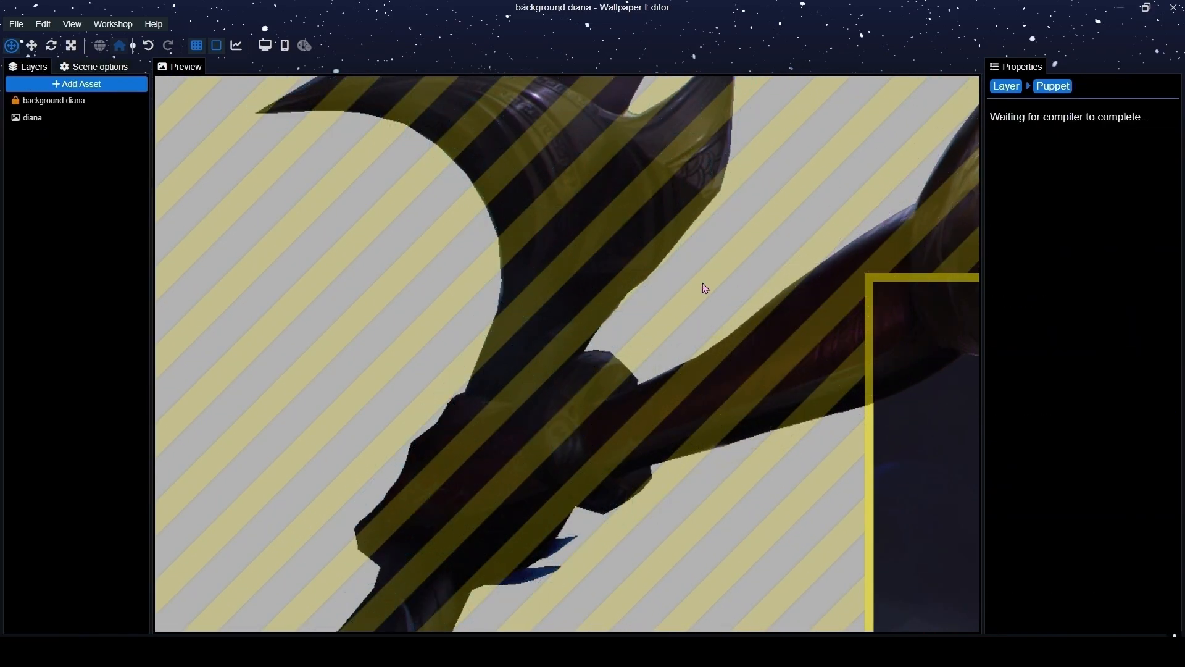
Open the character puppet's reference pose for editing.
scroll(621, 316, down, 6)
scroll(618, 315, down, 5)
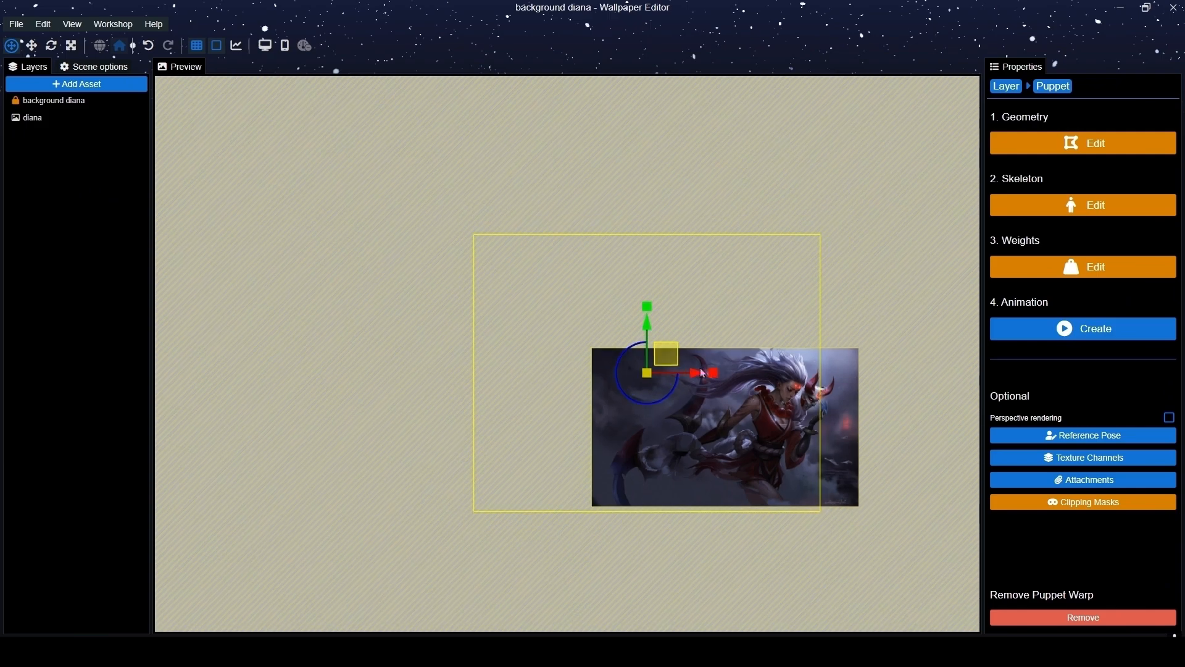
drag(822, 441, 717, 388)
scroll(717, 389, up, 4)
scroll(852, 386, up, 2)
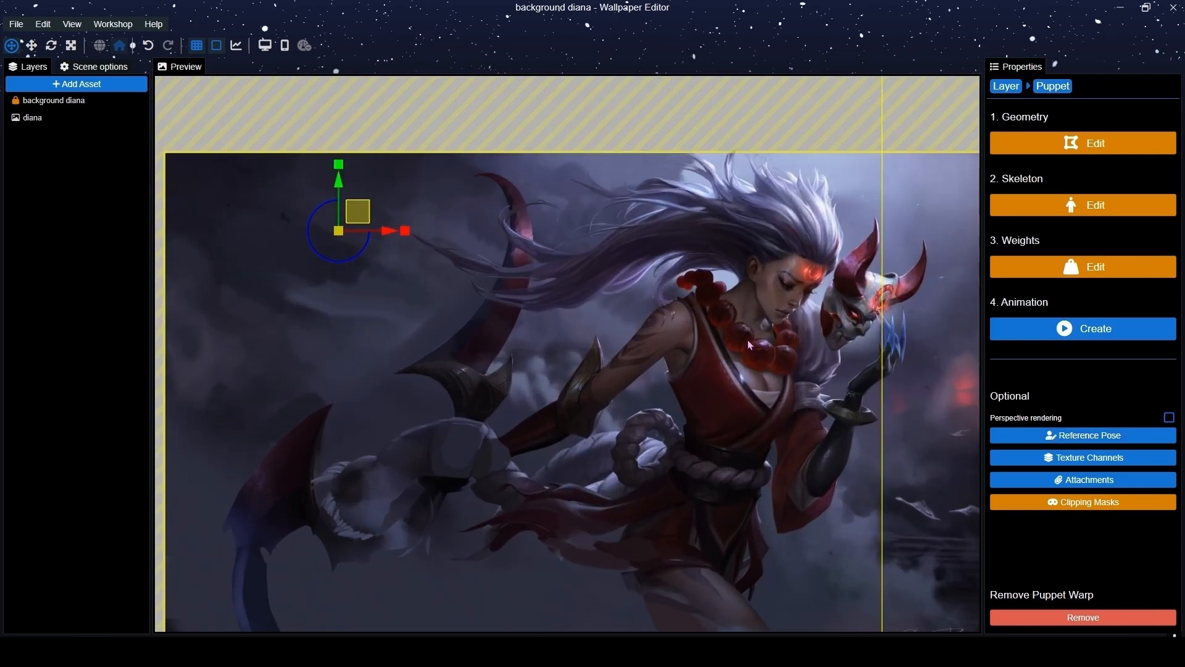
scroll(516, 343, up, 2)
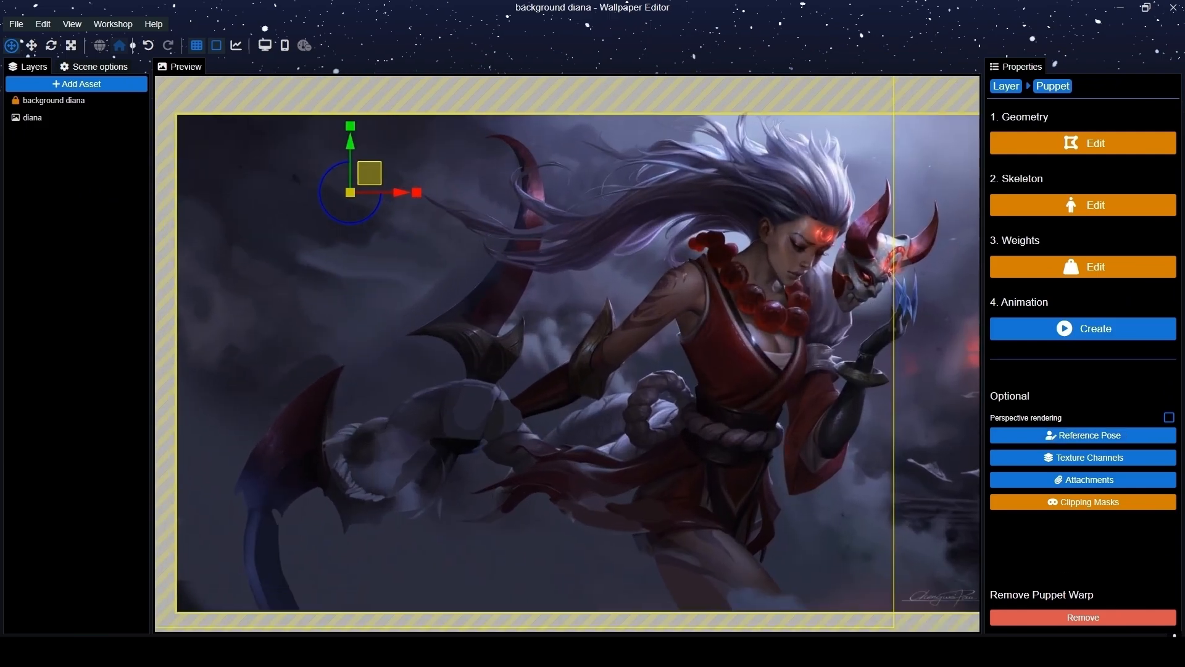
click(1042, 435)
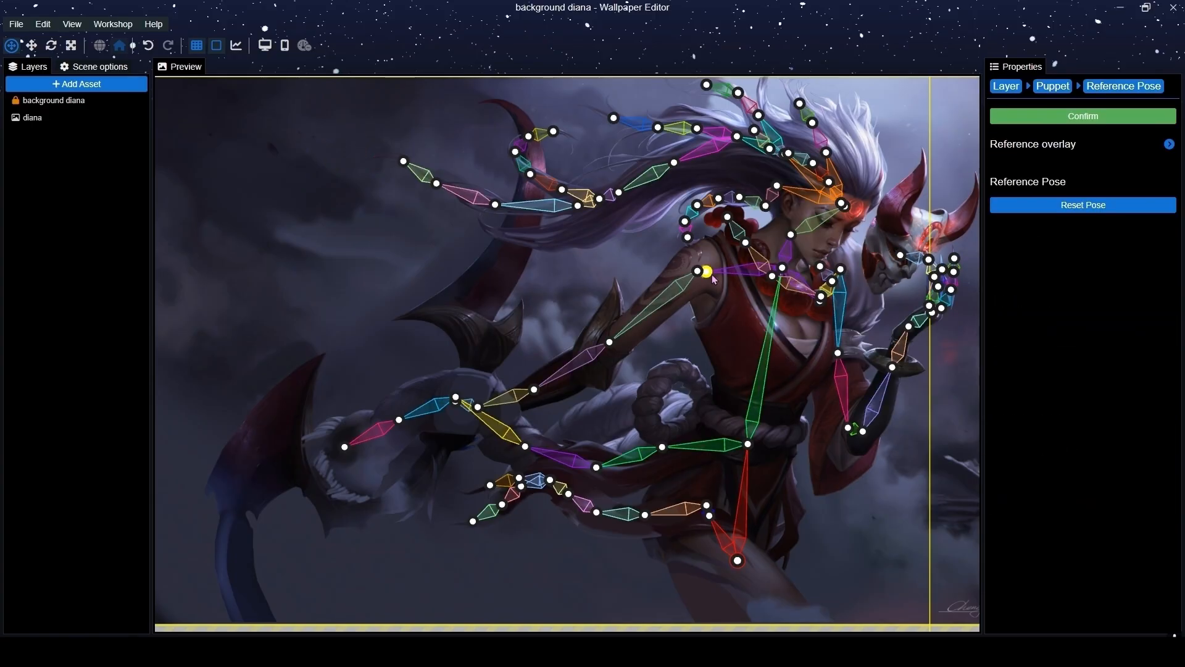
Bring the weapon arm's shoulder limb (Bone 23) to the front with a depth offset of 4900, and confirm the reference pose.
drag(705, 288, 664, 315)
scroll(664, 316, up, 1)
click(665, 293)
key(ctrl+s)
click(1085, 480)
click(1084, 478)
click(1083, 479)
click(1083, 479)
click(1083, 479)
click(1081, 476)
click(1080, 477)
click(1080, 477)
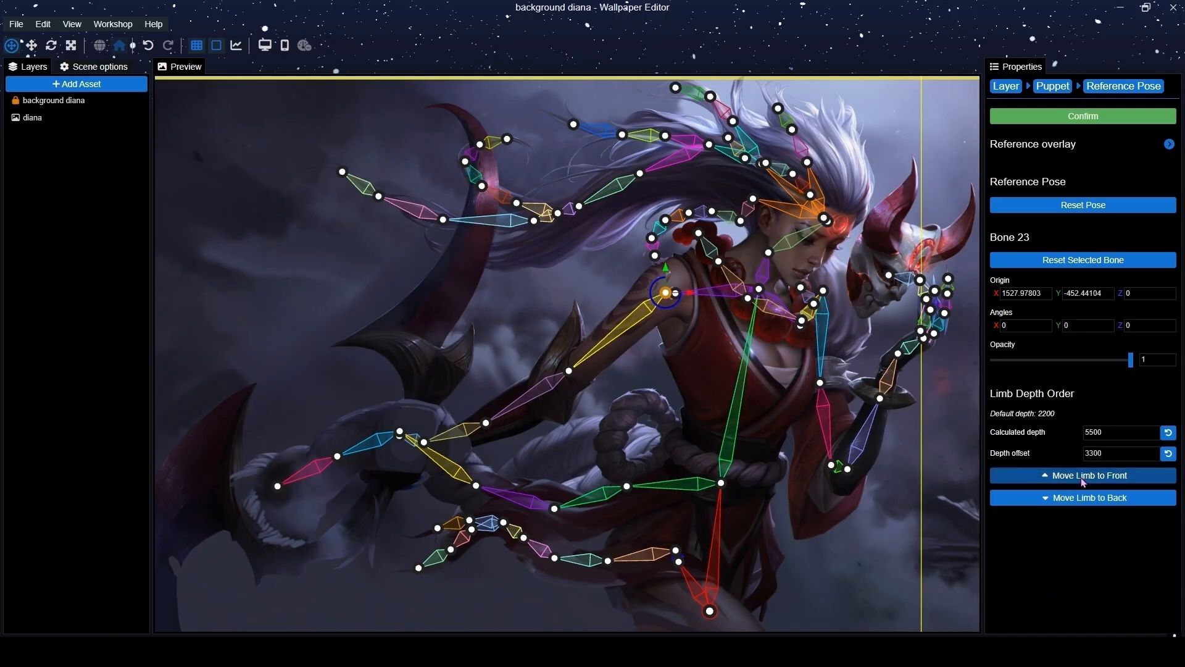
click(1080, 476)
click(1080, 476)
click(1081, 477)
click(1081, 477)
click(1080, 477)
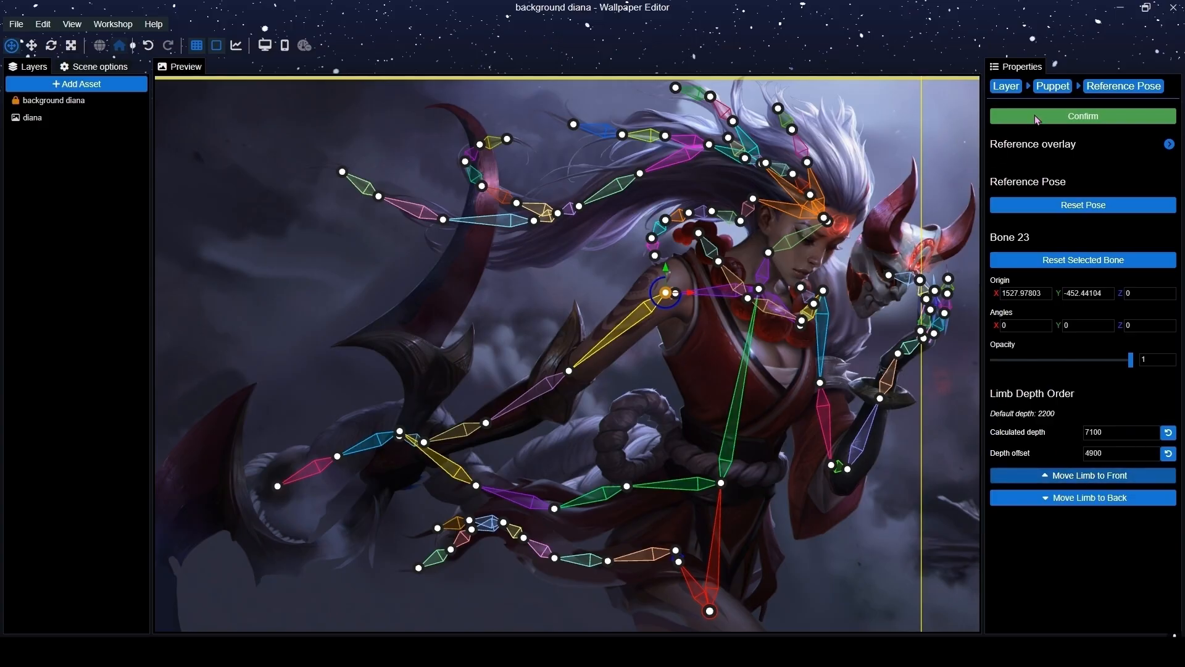
click(1084, 116)
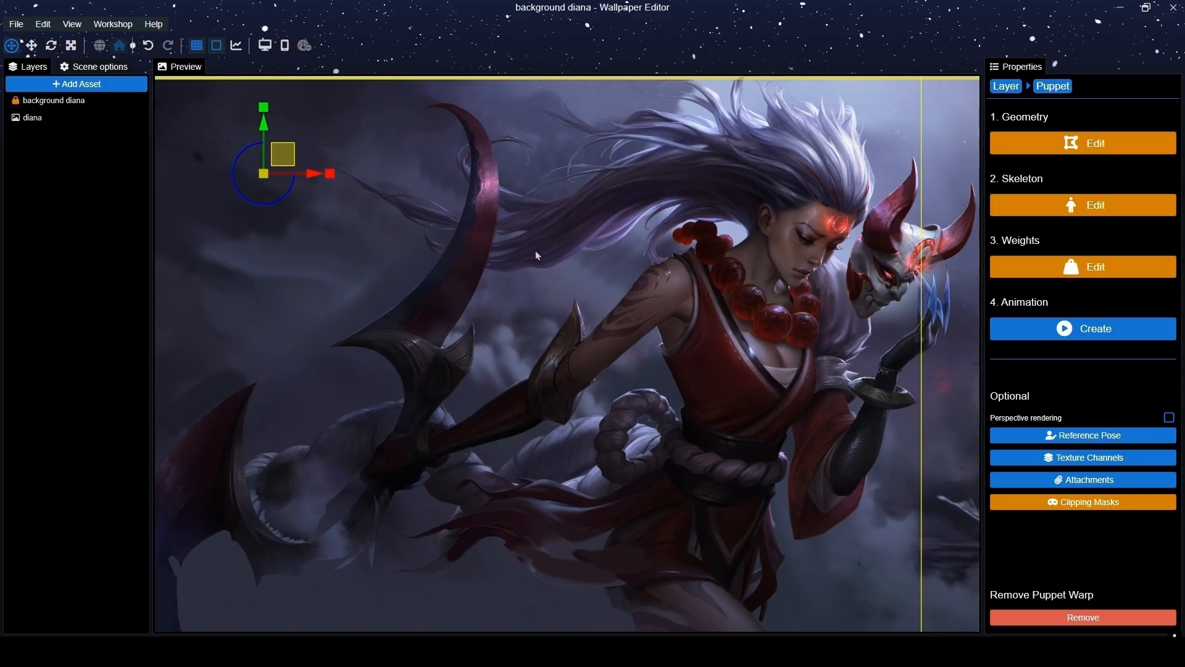
Examine the character's arm, scythe and hair against the background to check the new limb layering.
scroll(536, 262, down, 3)
scroll(543, 303, up, 2)
scroll(543, 302, up, 1)
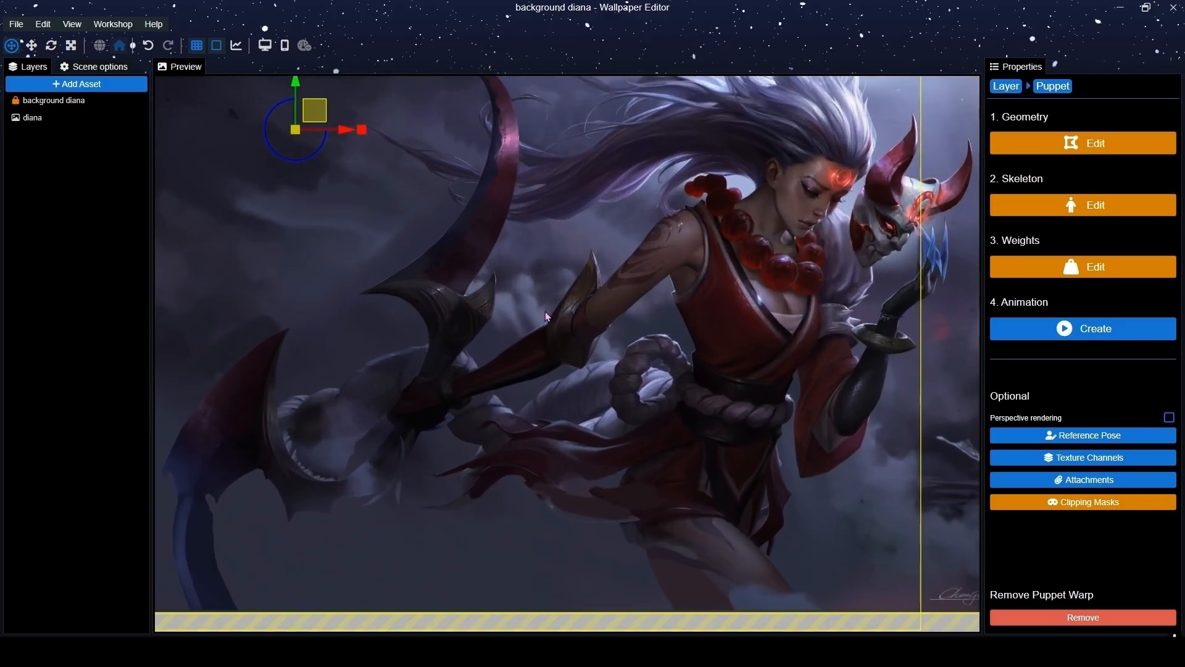
scroll(547, 313, down, 2)
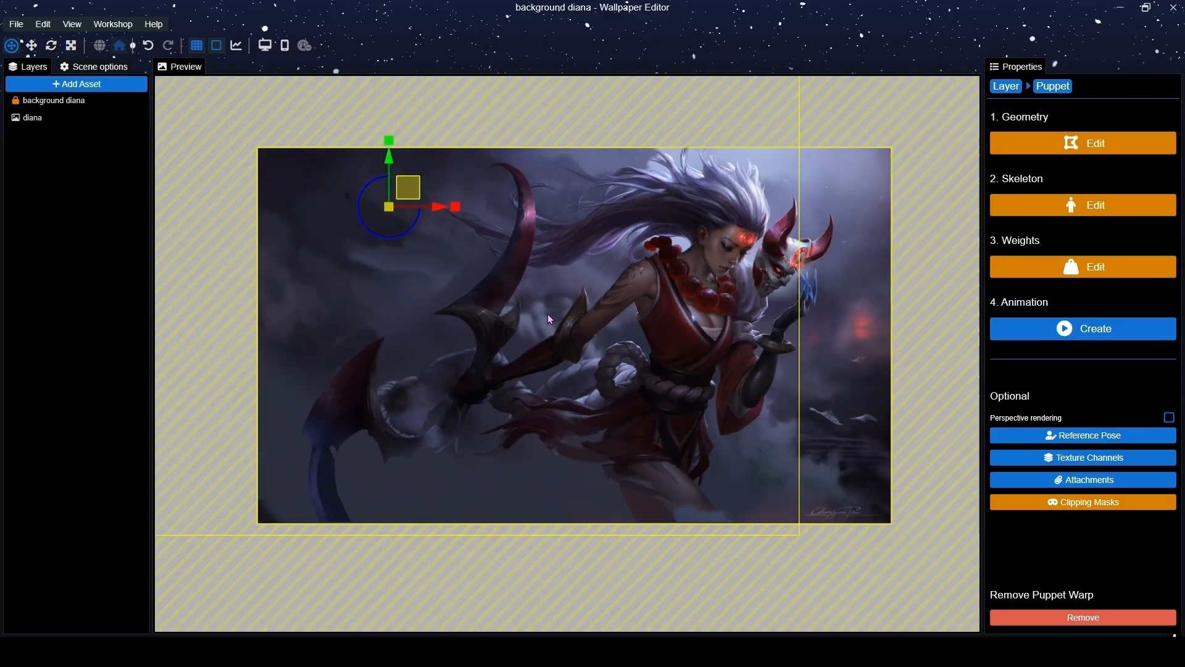
scroll(547, 313, up, 4)
drag(573, 234, 485, 306)
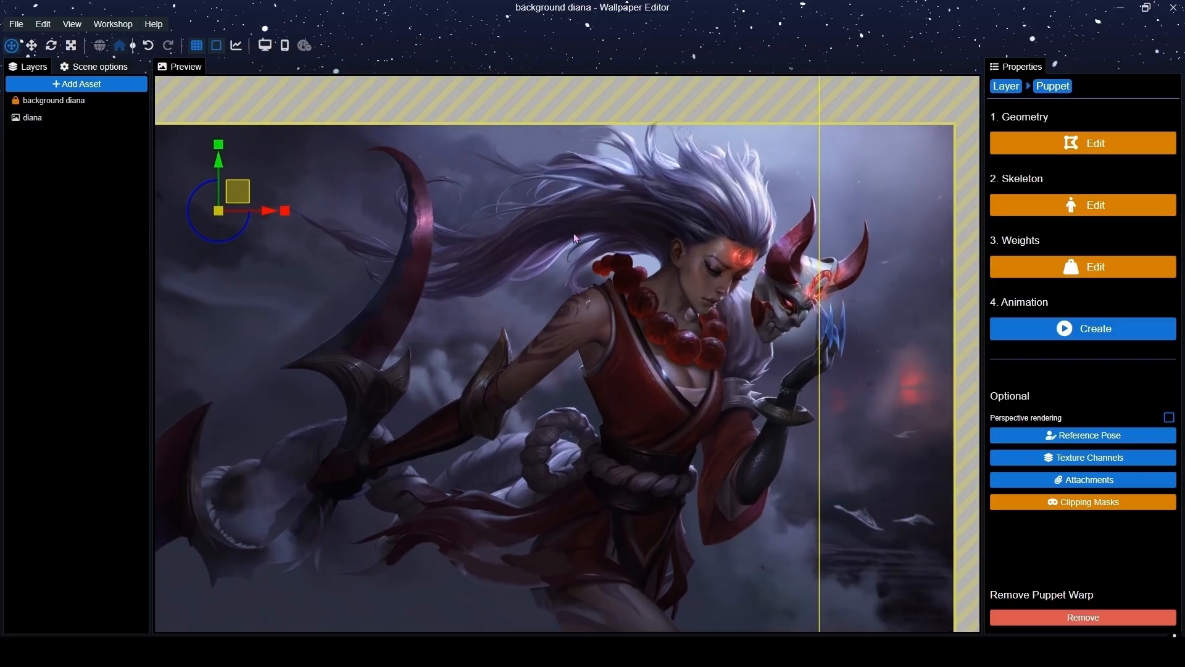
drag(591, 285, 488, 273)
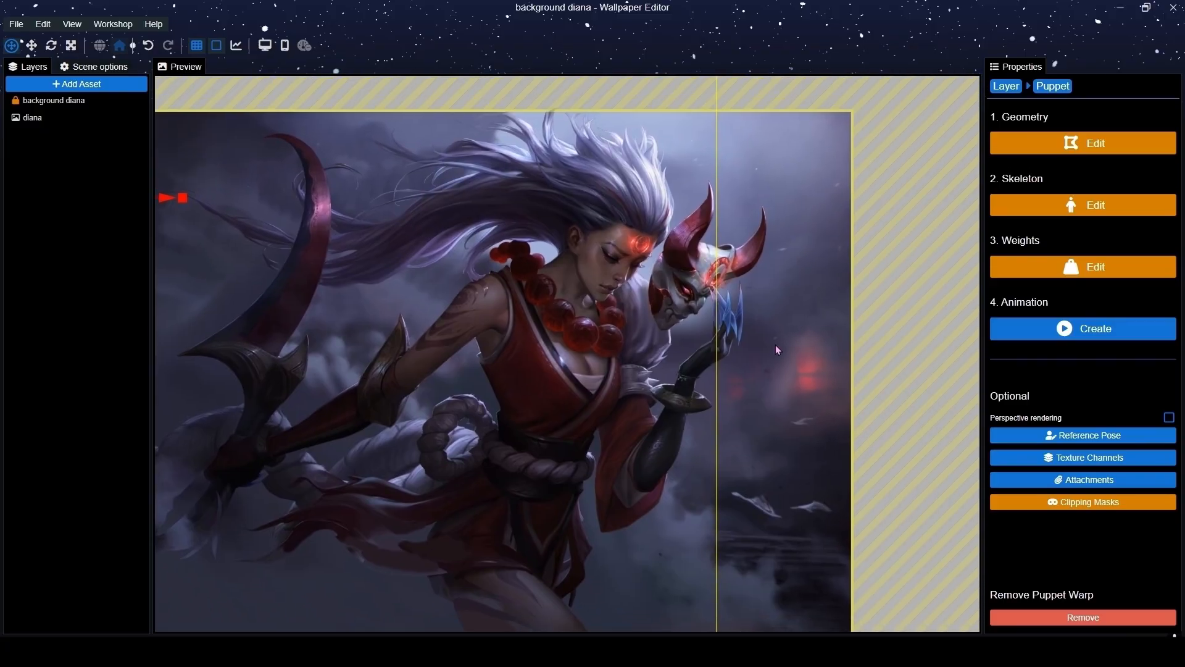
scroll(720, 335, up, 2)
scroll(720, 335, down, 3)
drag(830, 362, 749, 347)
Add a looping puppet animation 180 frames long at 30 FPS, and fit its whole length in the timeline.
click(1081, 333)
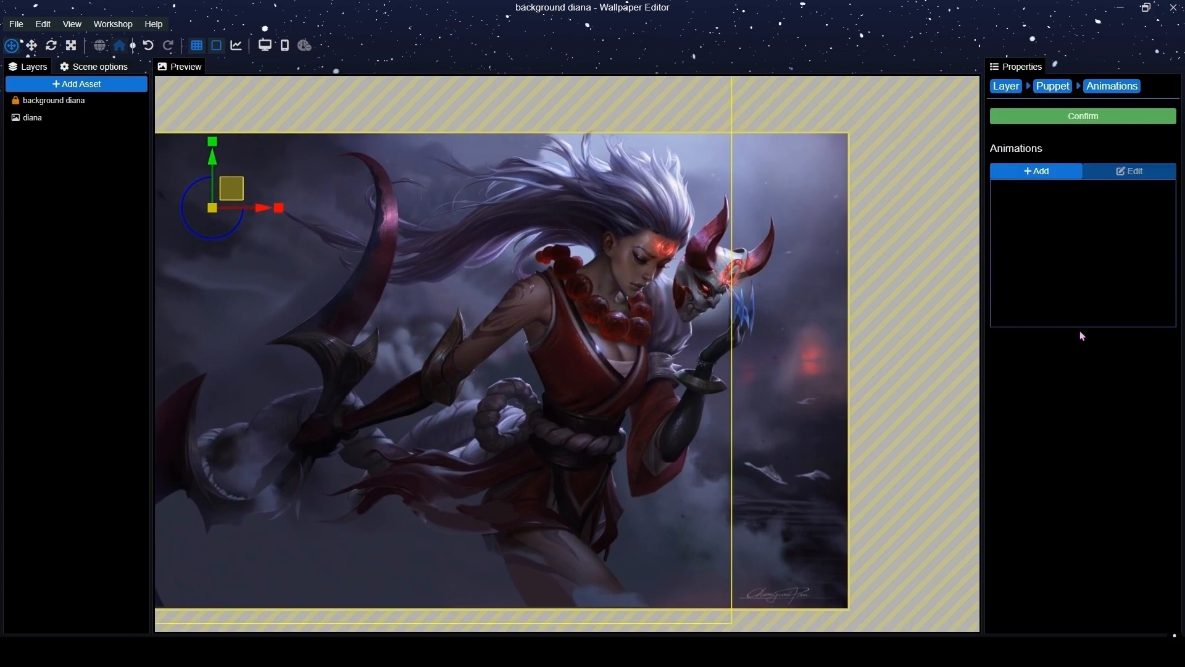
click(1043, 172)
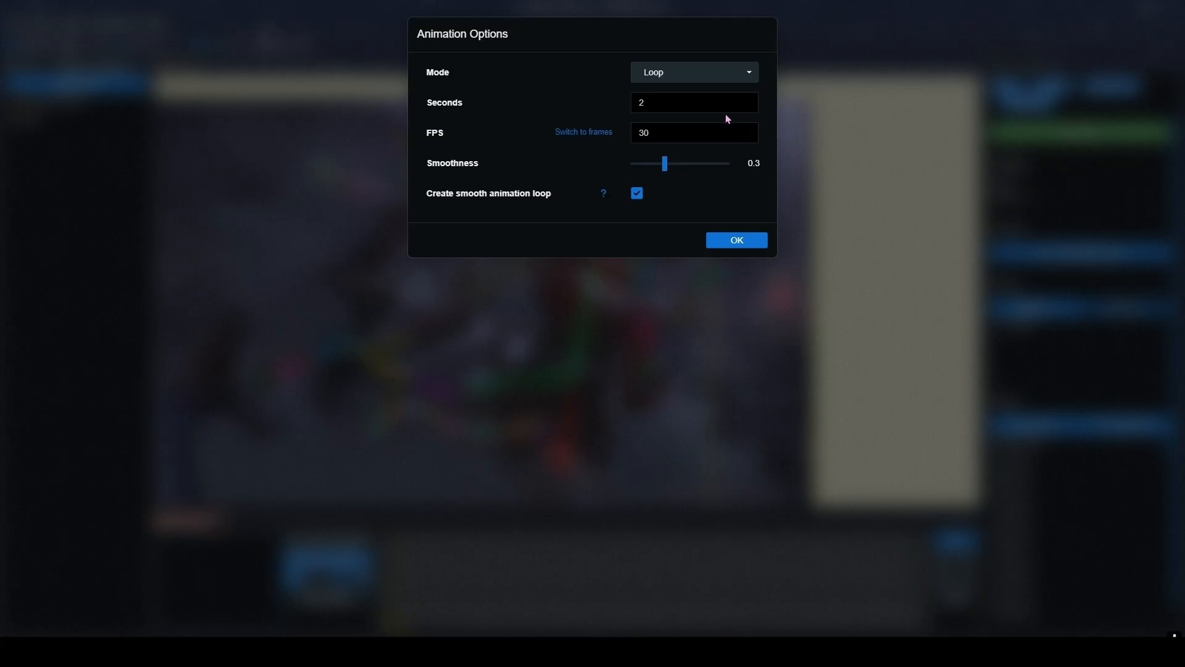
click(710, 105)
click(746, 244)
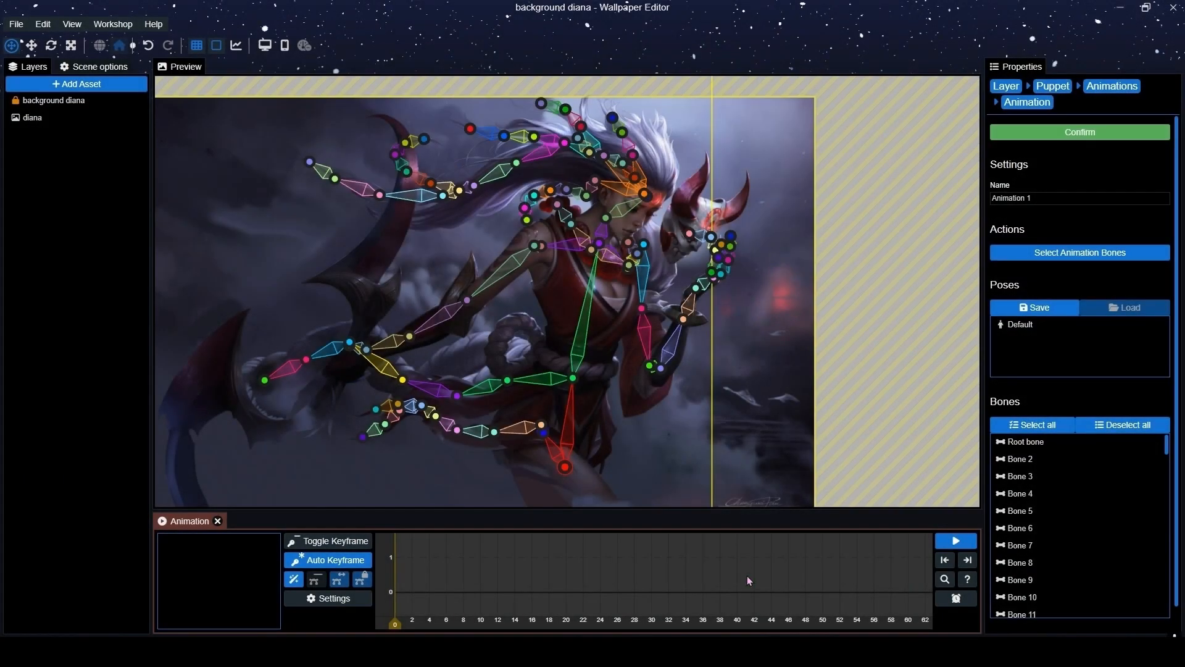
click(943, 581)
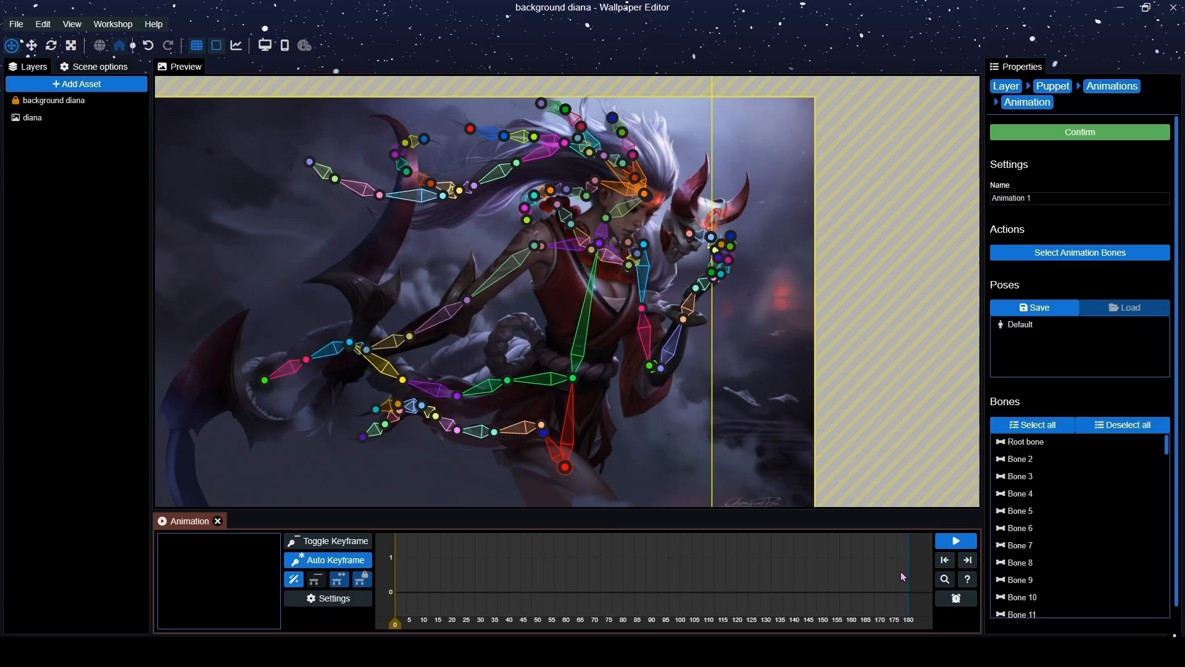
At frame 85, rotate the mask-holding arm's upper bone inward and adjust the rotation of its elbow bone (Bone 7).
click(638, 621)
scroll(710, 389, up, 6)
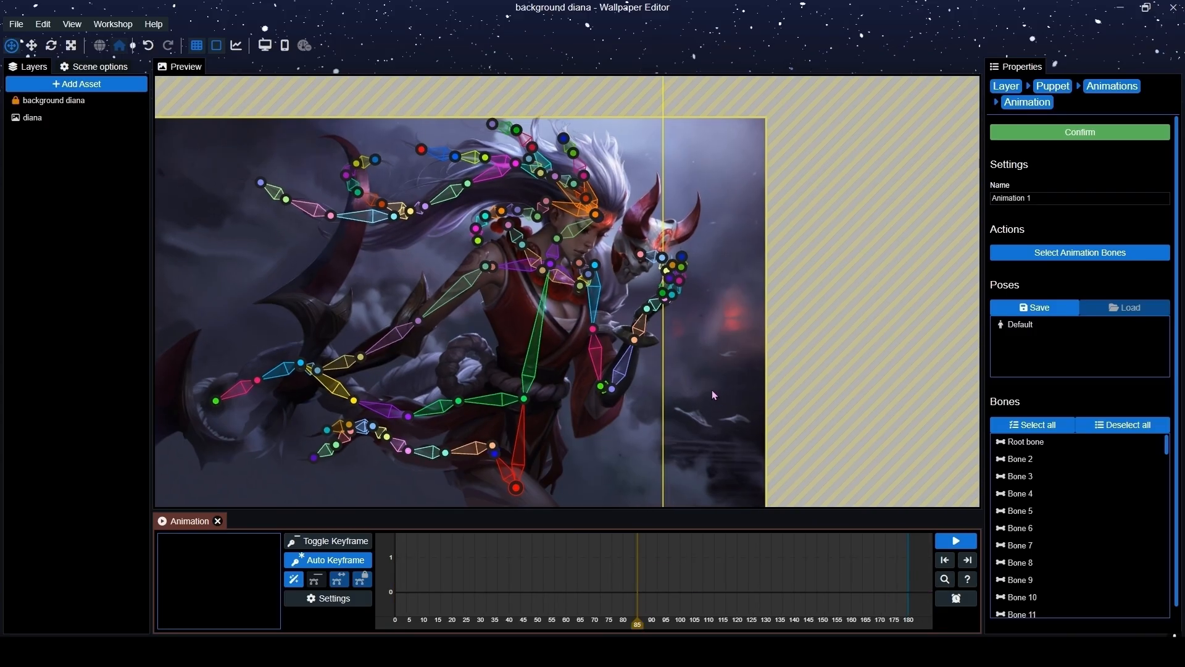
scroll(643, 375, up, 1)
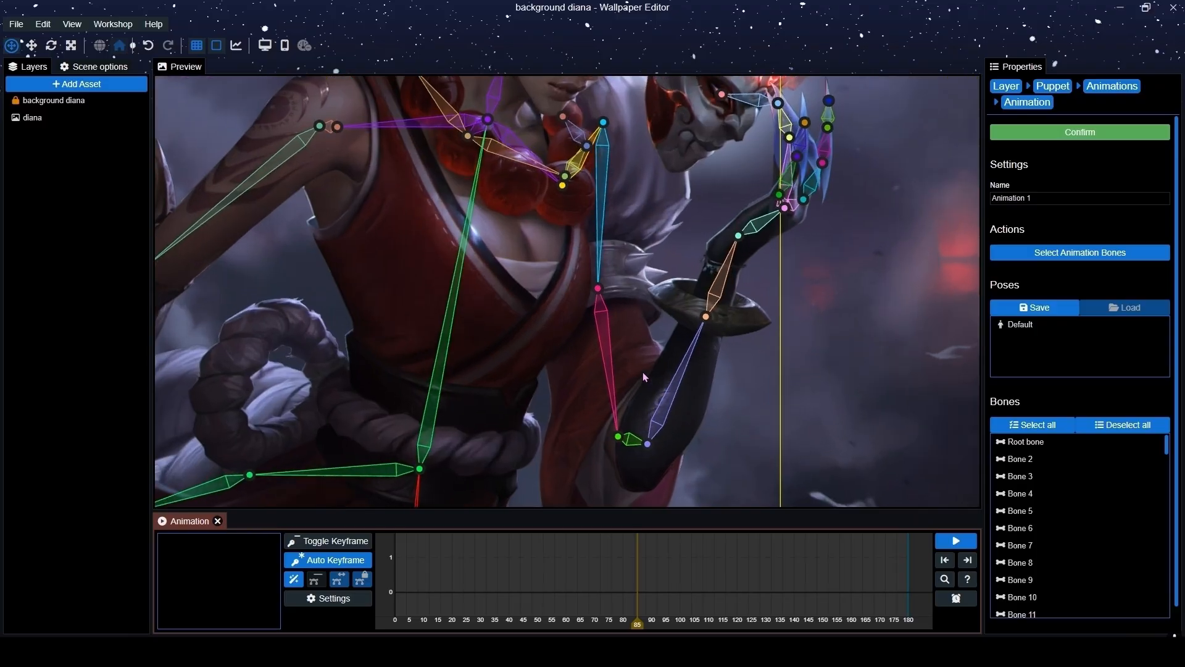
scroll(543, 372, down, 2)
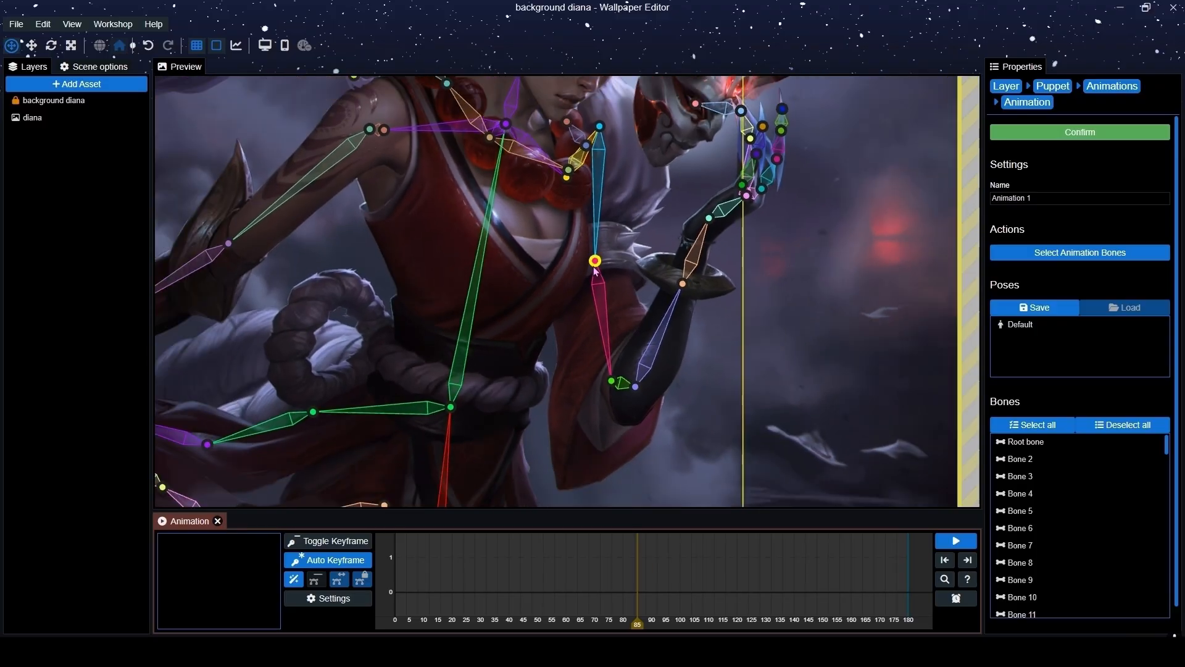
click(595, 262)
drag(604, 278, 601, 284)
click(591, 387)
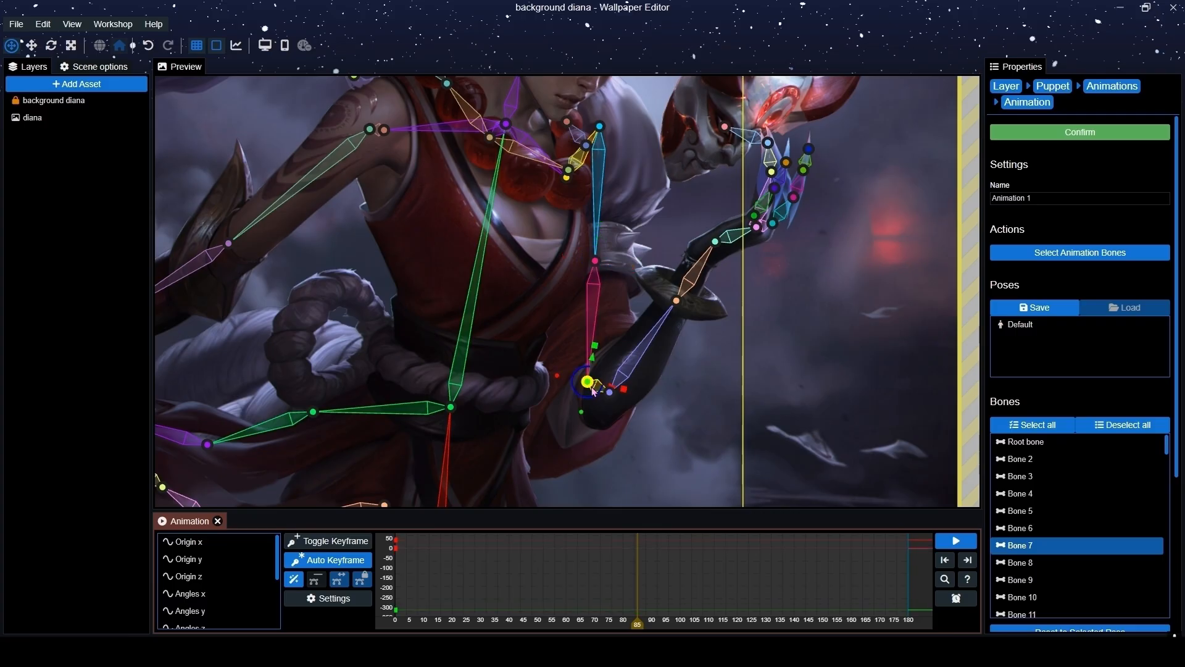
drag(598, 402, 595, 402)
Rotate the bone at the mask-holding arm's bracelet (Bone 9) slightly at frame 85.
scroll(706, 418, down, 2)
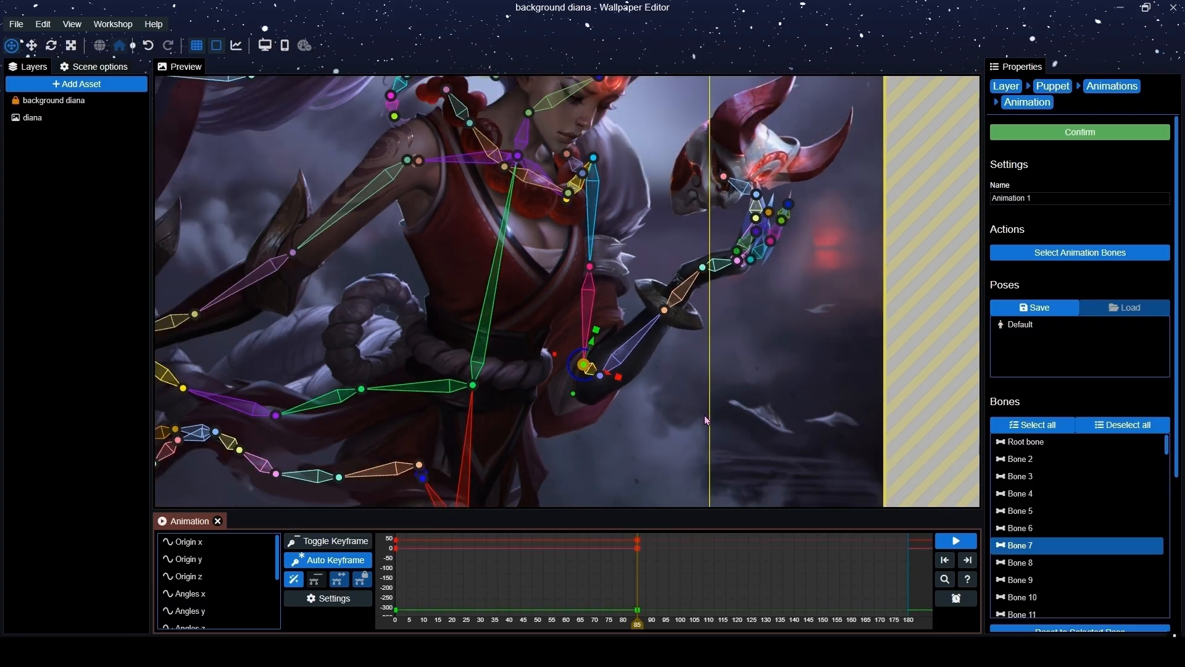
drag(729, 319, 665, 374)
scroll(697, 346, up, 2)
click(654, 352)
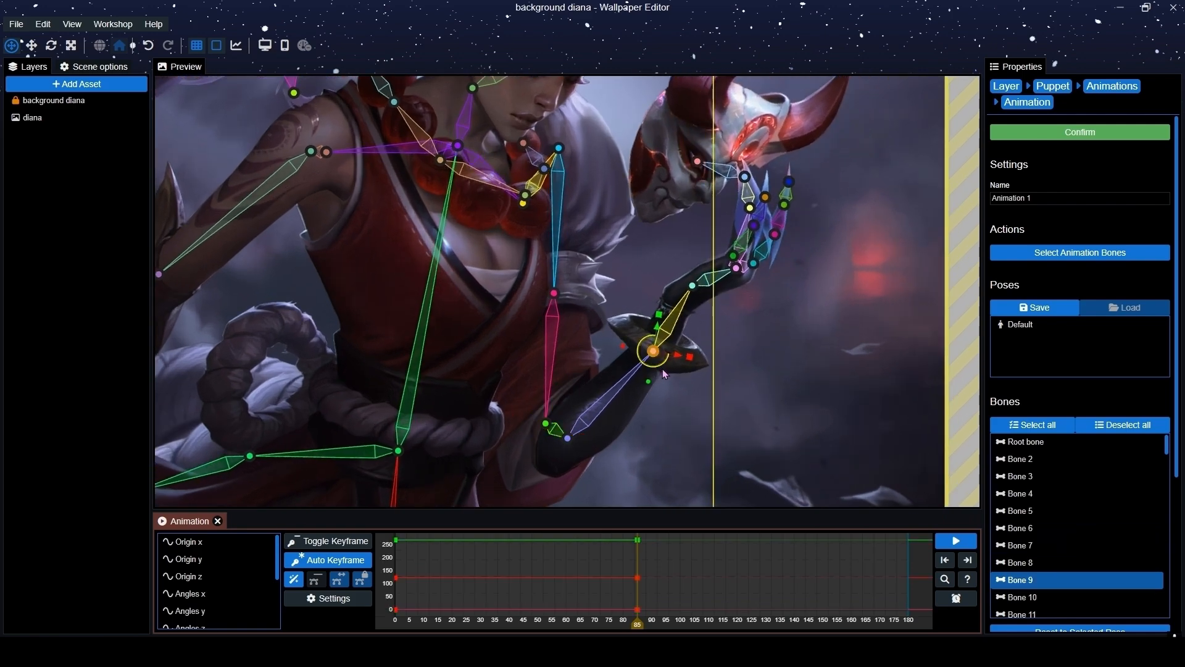
Rotate the wrist bone of the mask-holding hand (Bone 10) slightly clockwise at frame 85.
scroll(685, 361, down, 3)
drag(725, 291, 705, 338)
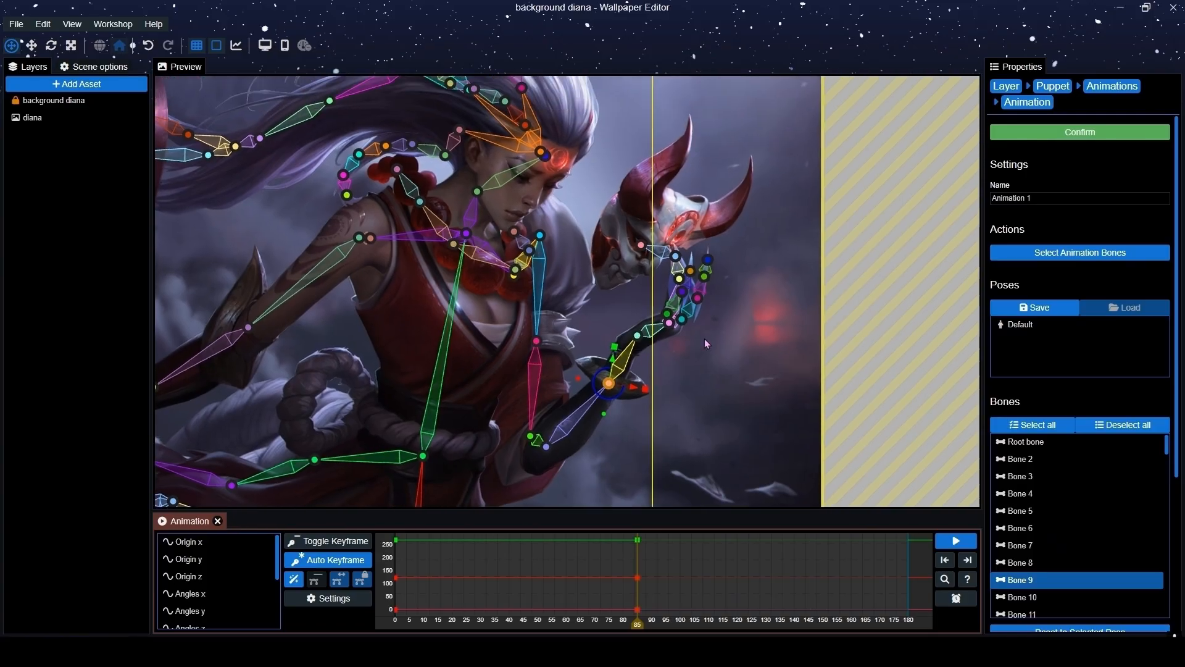
scroll(704, 338, up, 3)
drag(812, 325, 699, 320)
scroll(699, 320, up, 4)
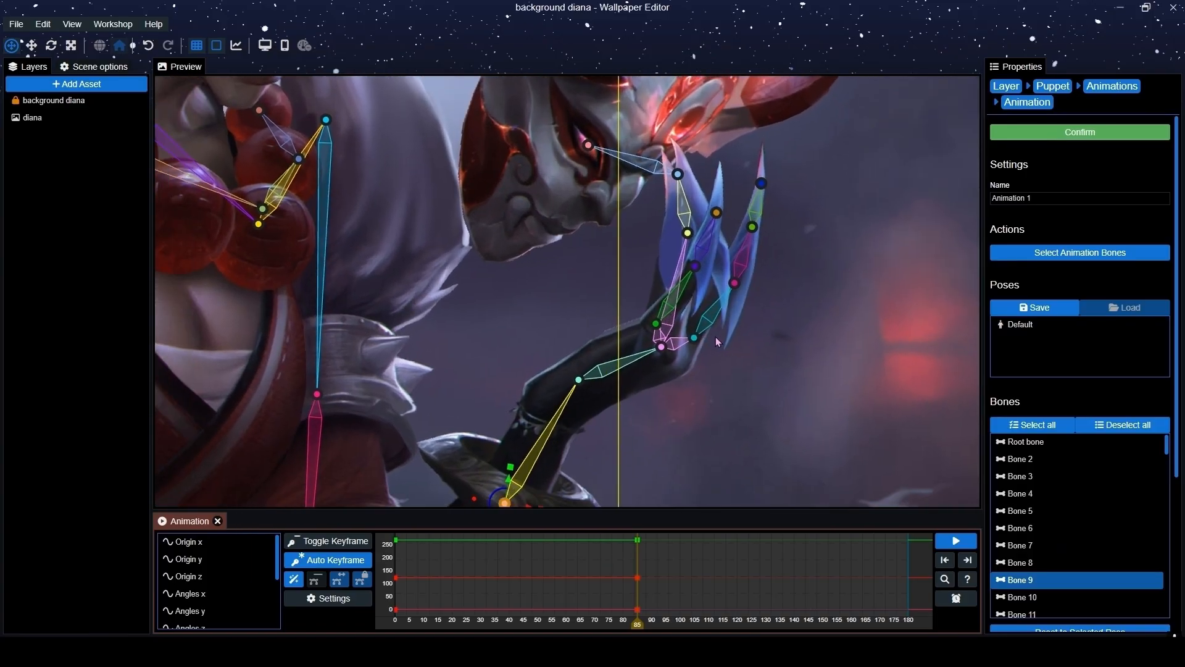
click(594, 401)
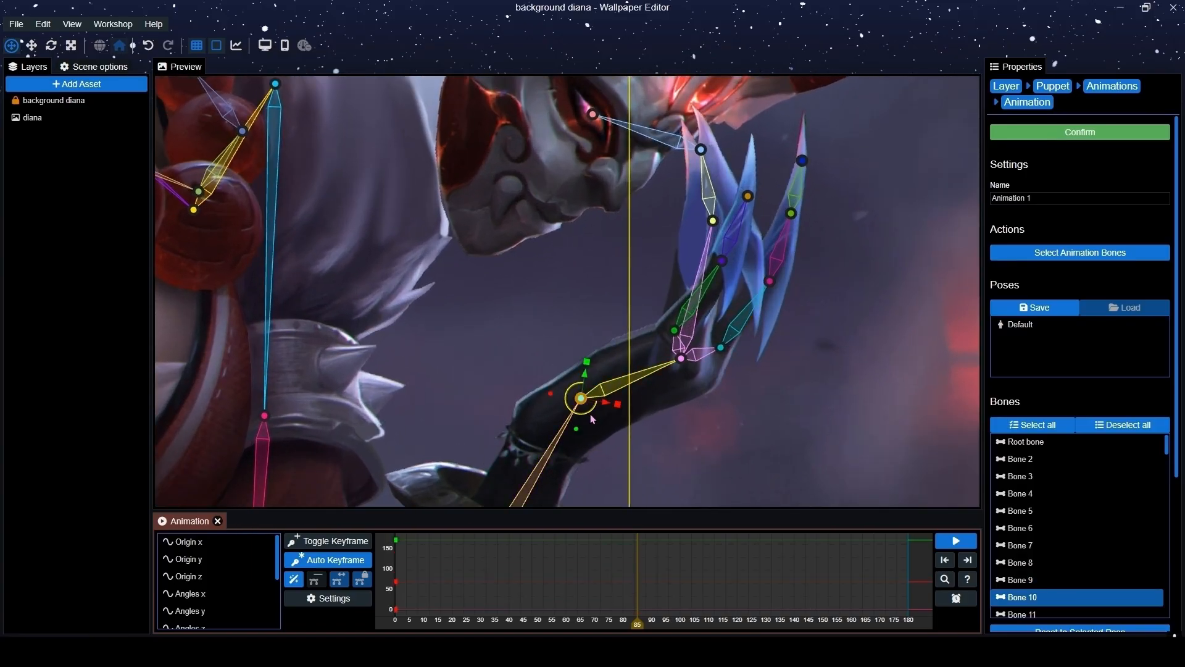
drag(591, 416, 590, 416)
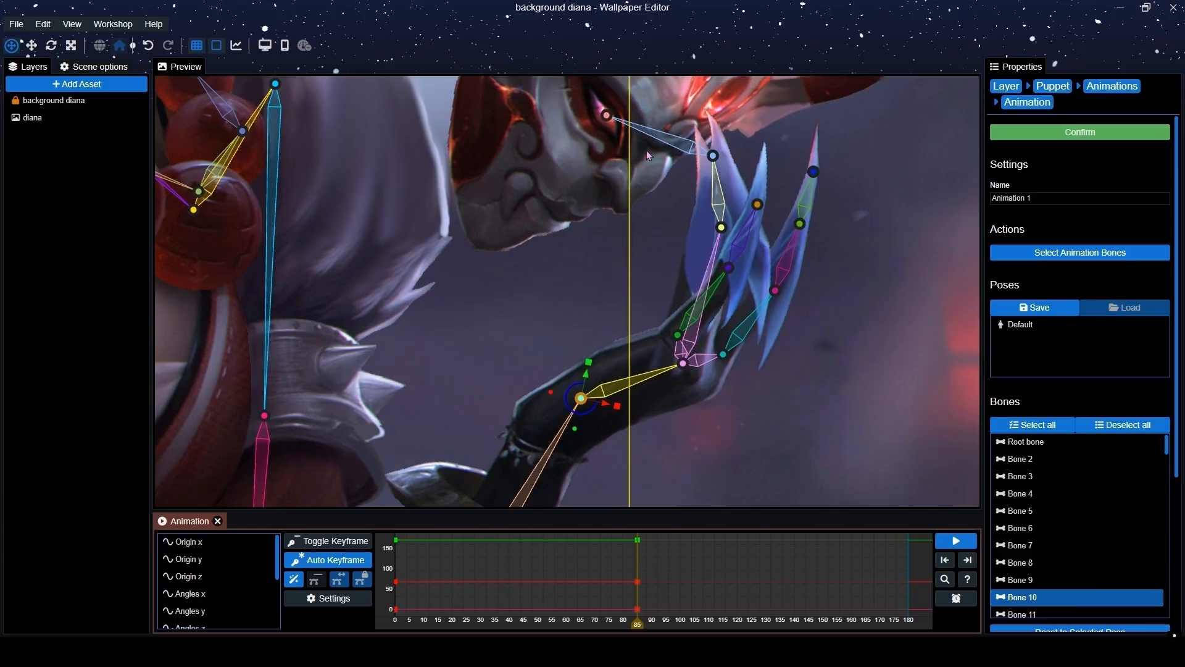
Shift the bone at the mask's eye slightly down and away from the fingers at frame 85.
click(606, 115)
drag(607, 115, 585, 154)
scroll(668, 316, down, 3)
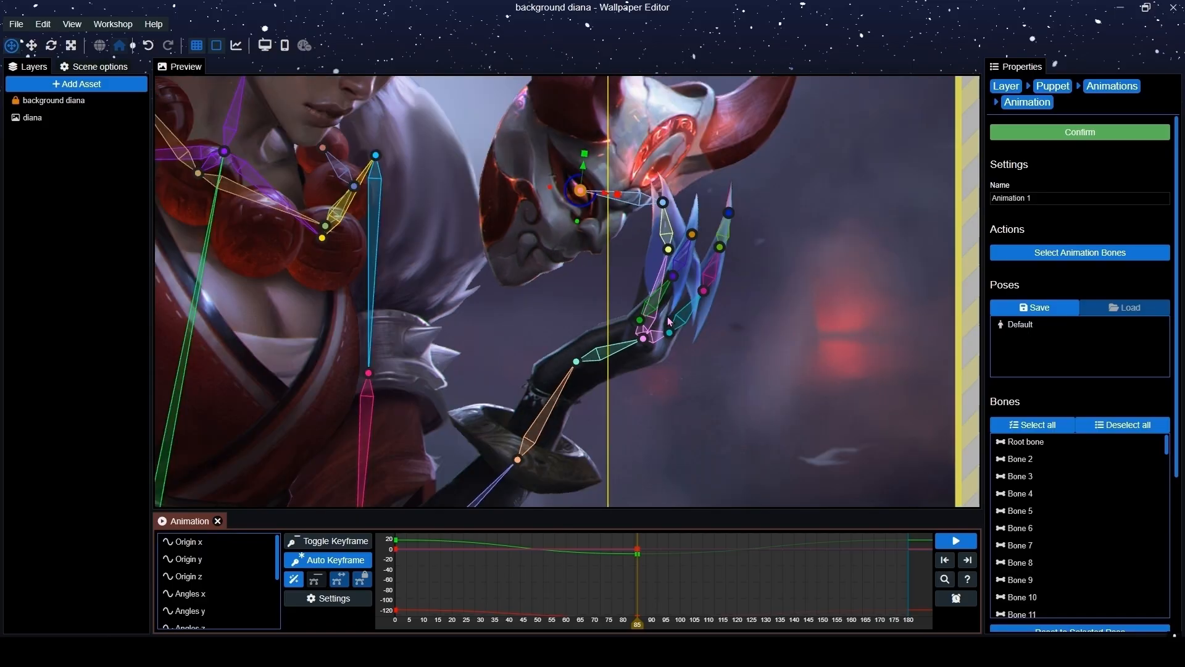
Rotate the base bone of the middle clawed finger slightly at frame 85.
scroll(668, 316, up, 3)
scroll(671, 354, up, 4)
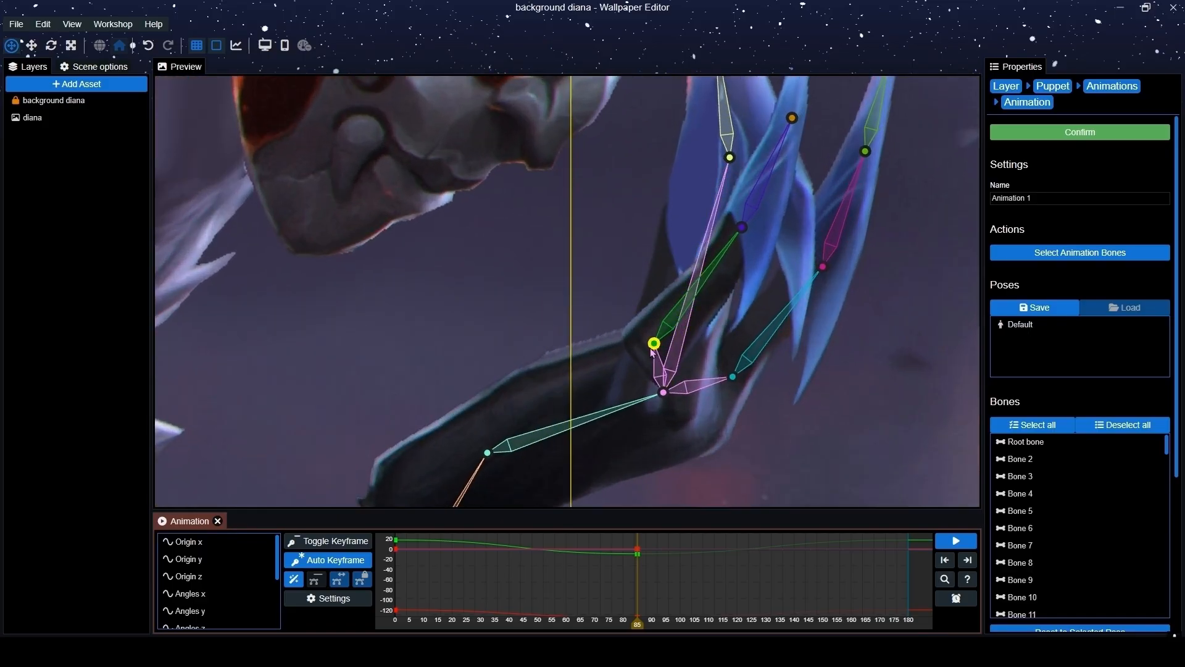
click(655, 342)
drag(648, 359, 647, 358)
Rotate the middle bone of the finger nearest the mask at frame 85, and readjust the mask's eye bone.
scroll(716, 377, down, 5)
click(653, 242)
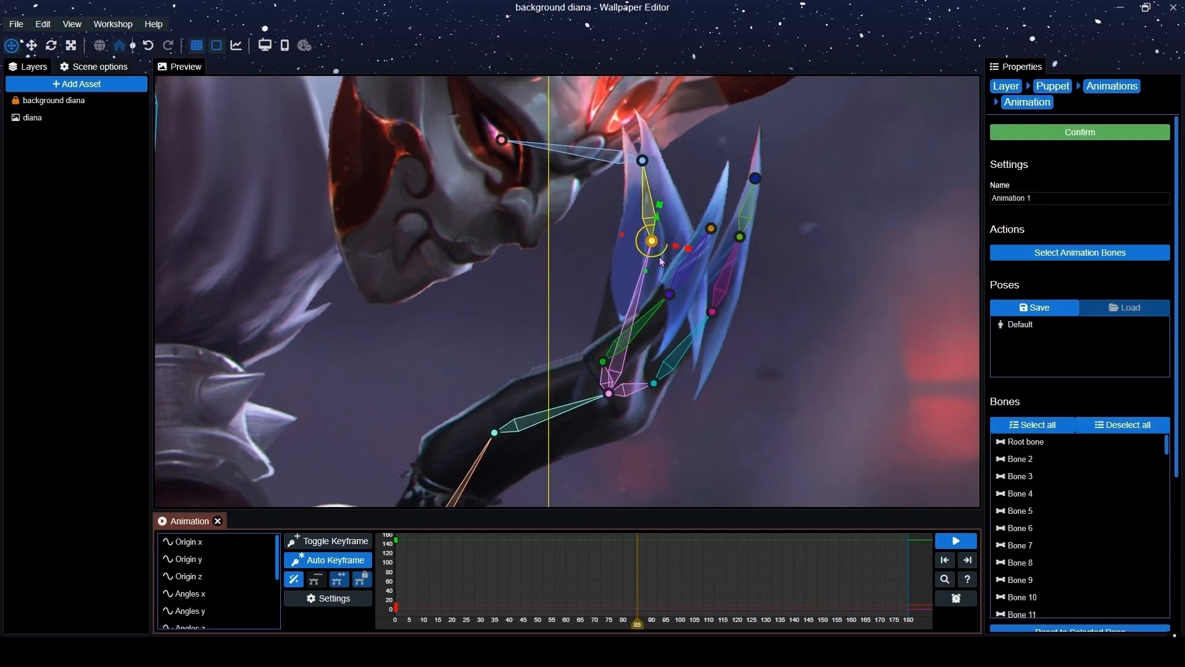
drag(661, 262, 663, 260)
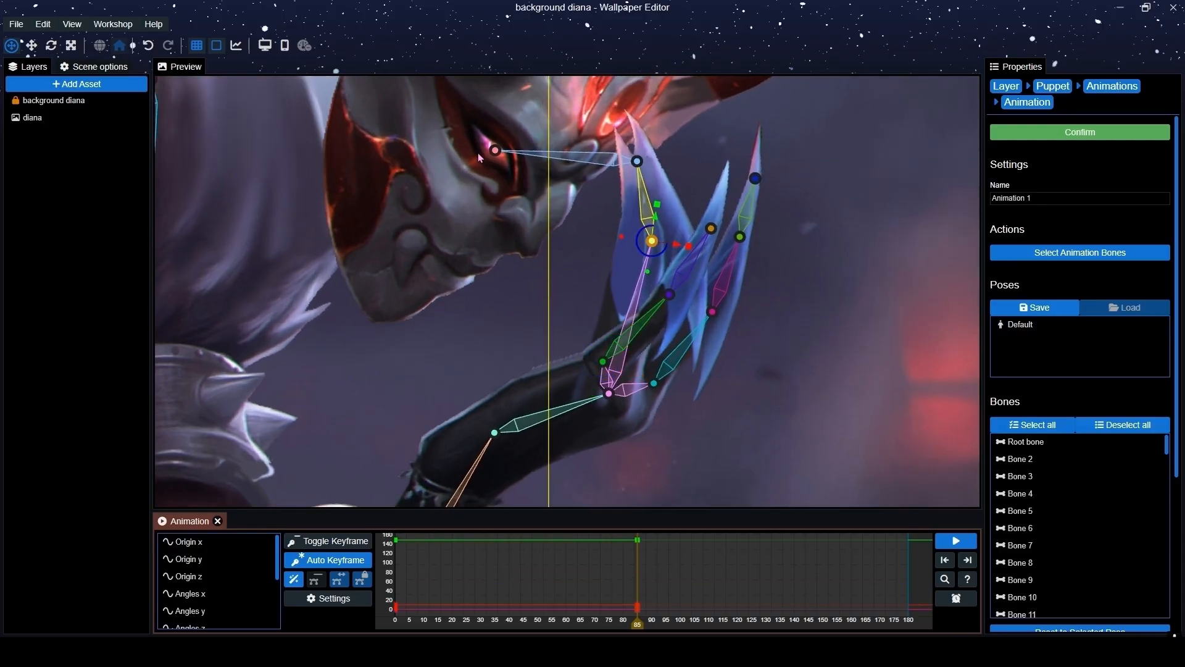
click(496, 150)
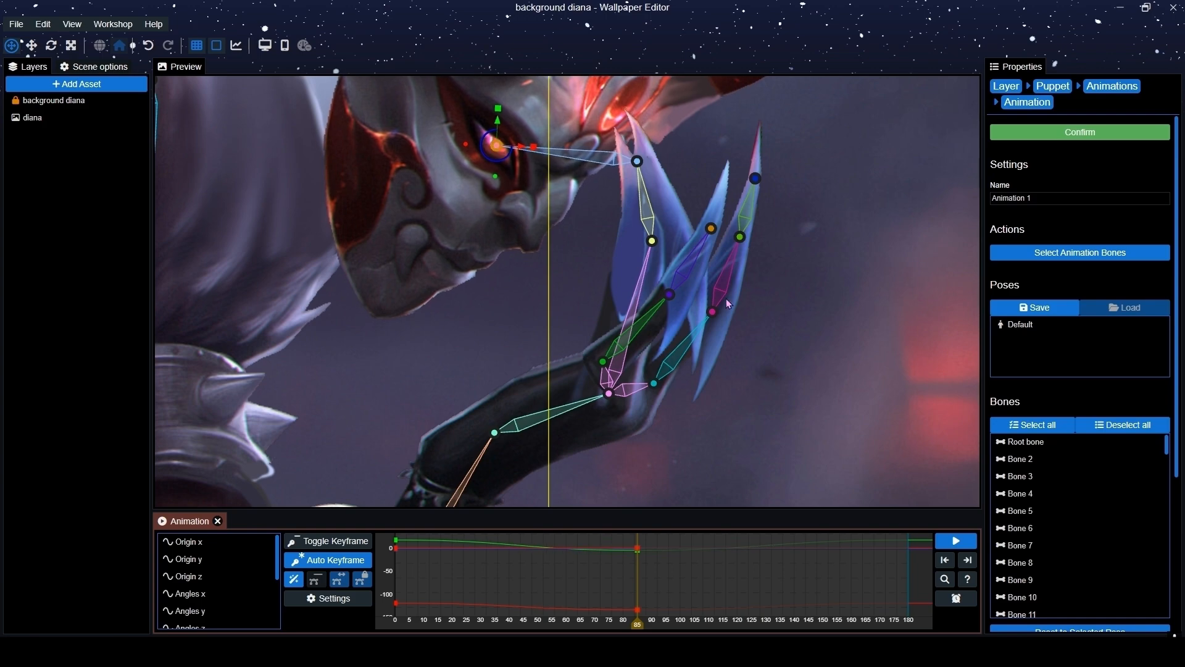
Rotate the middle and base bones of the outermost clawed finger inward at frame 85.
click(713, 312)
click(654, 384)
drag(662, 404, 666, 395)
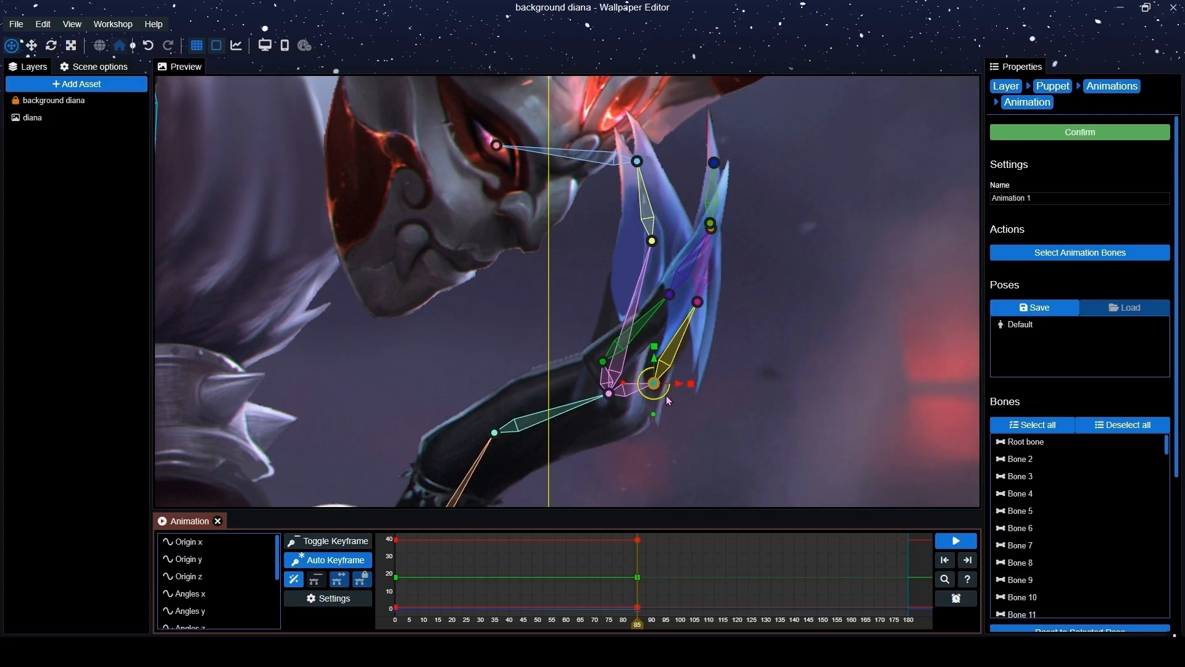
Rotate the fingertip bones of the middle and outermost clawed fingers slightly at frame 85.
click(715, 236)
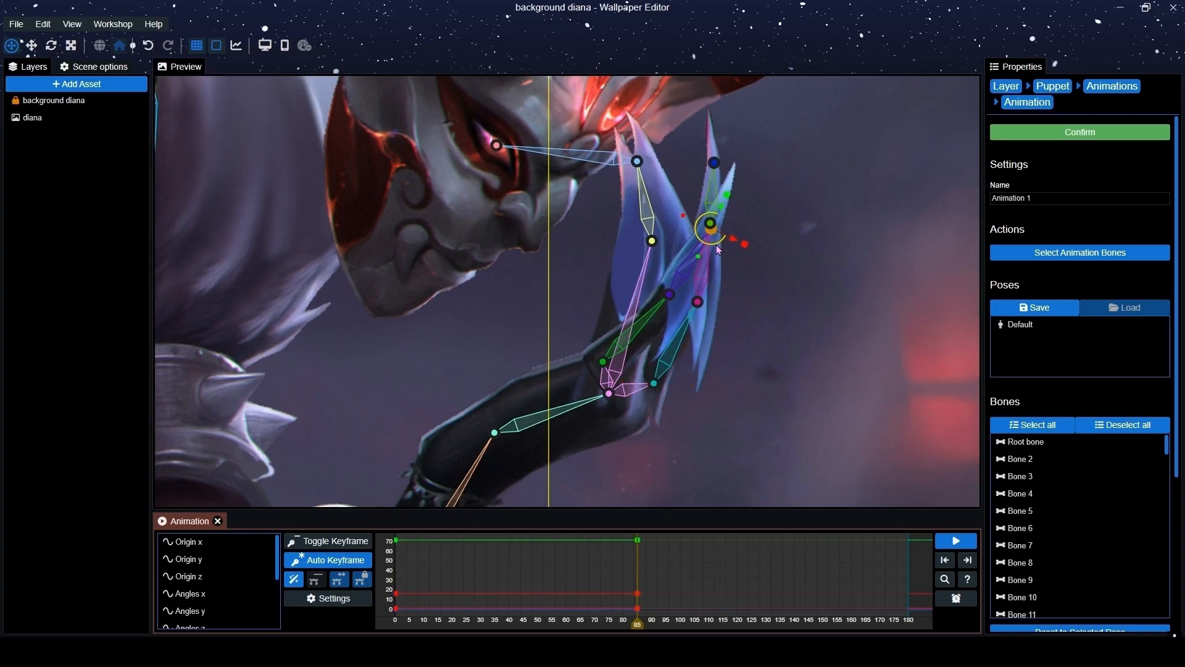
click(714, 181)
drag(713, 183, 716, 183)
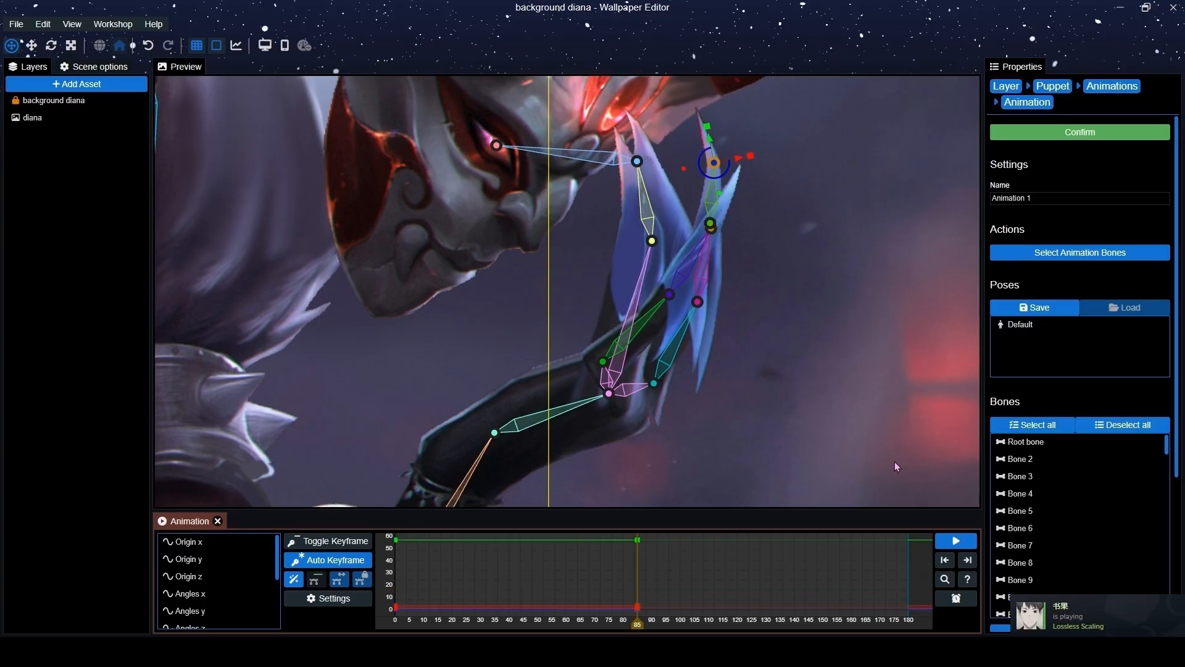
Play back Animation 1 and confirm it.
click(941, 539)
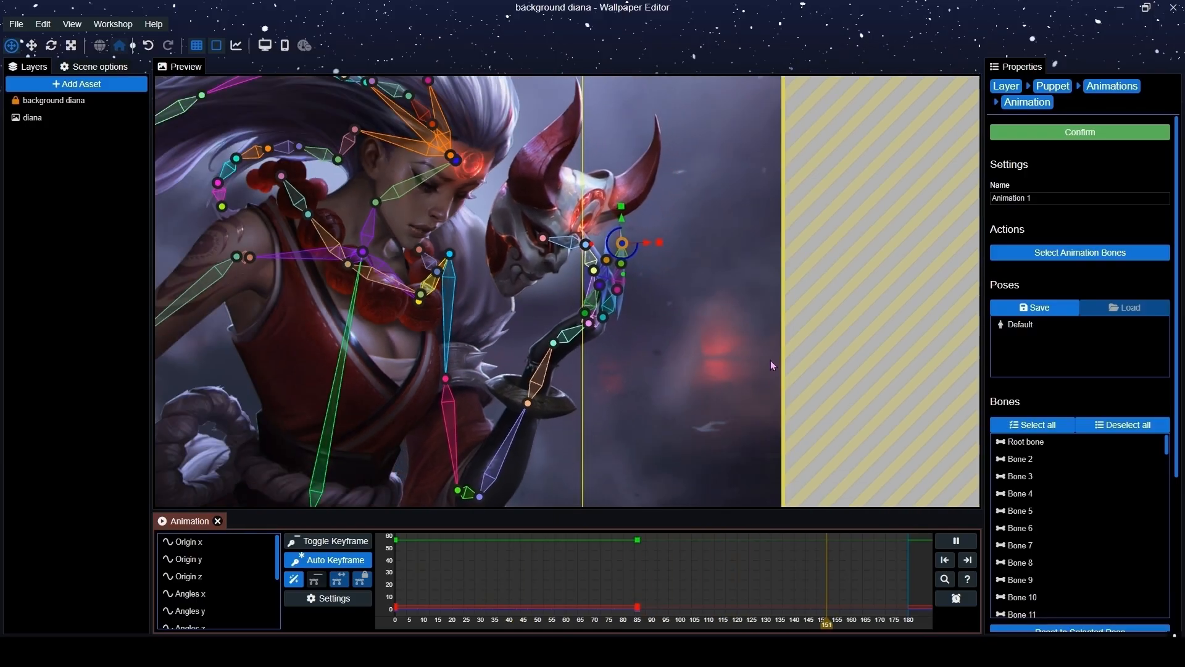
click(1096, 136)
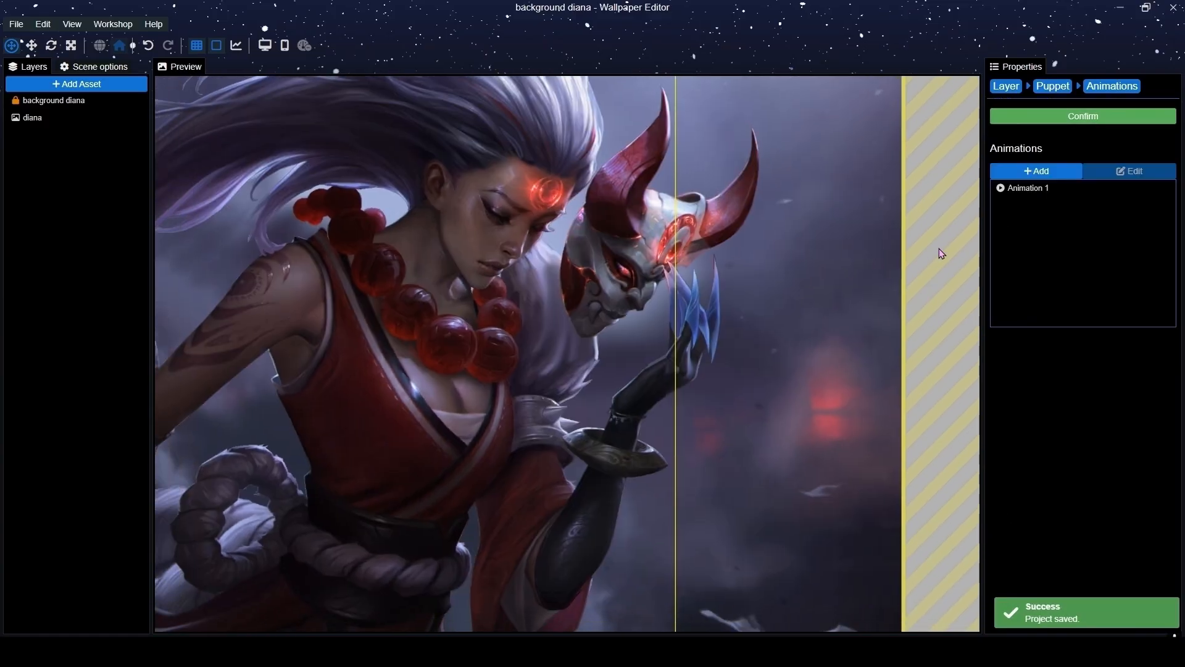
Add a second looping animation lasting 180 frames at 30 FPS.
click(1025, 173)
double_click(724, 109)
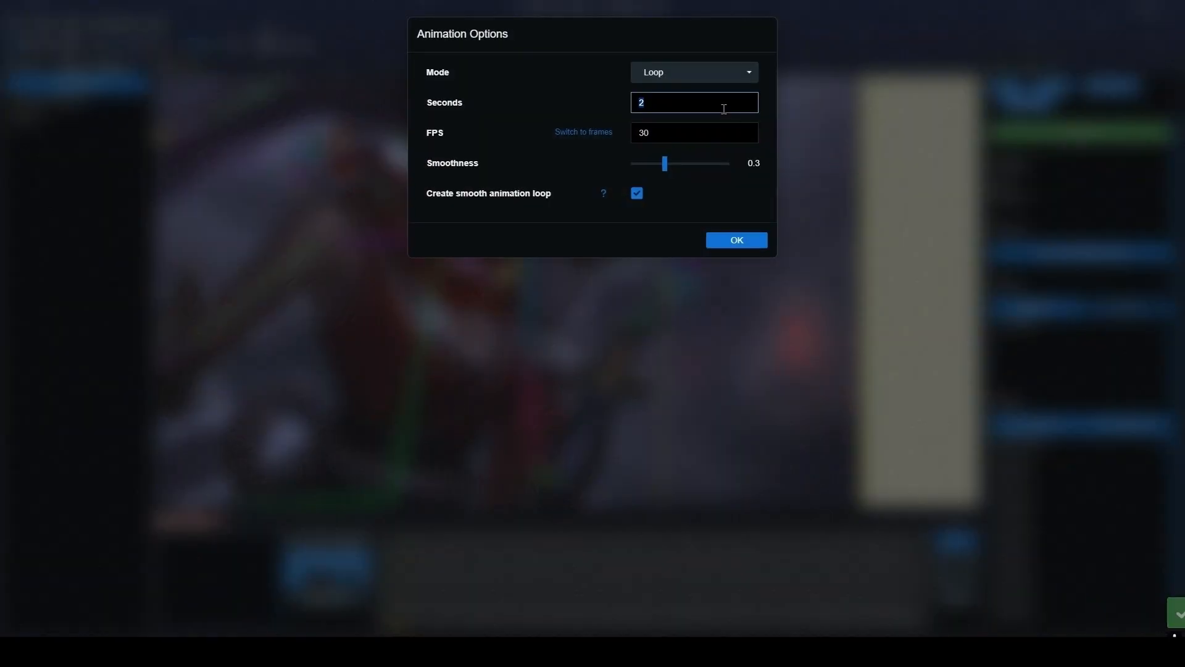
click(738, 241)
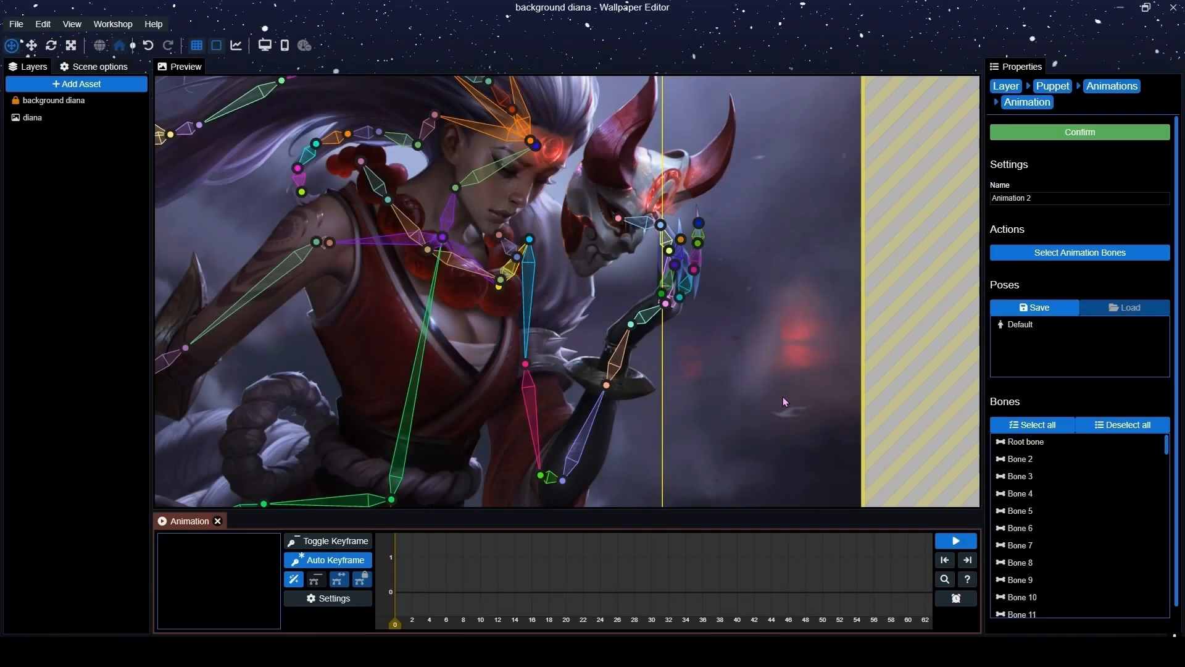
click(944, 580)
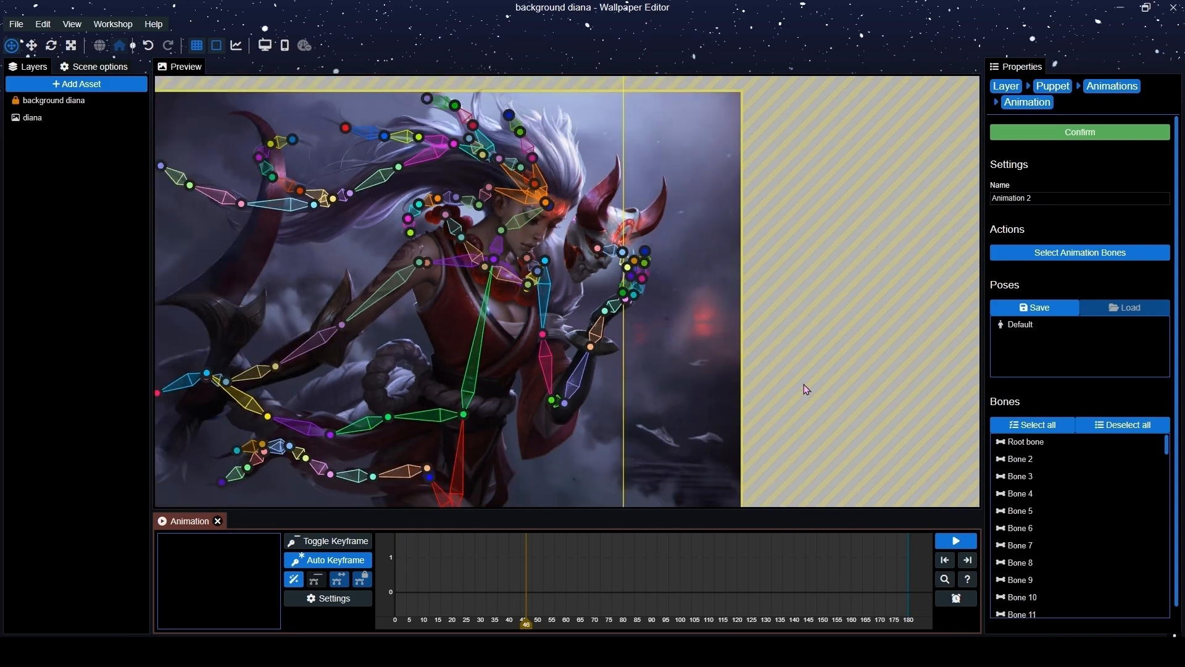
Rotate the second bone of the lower skirt cloth chain slightly upward at frame 46.
drag(500, 459, 568, 388)
scroll(568, 388, up, 5)
scroll(568, 387, up, 3)
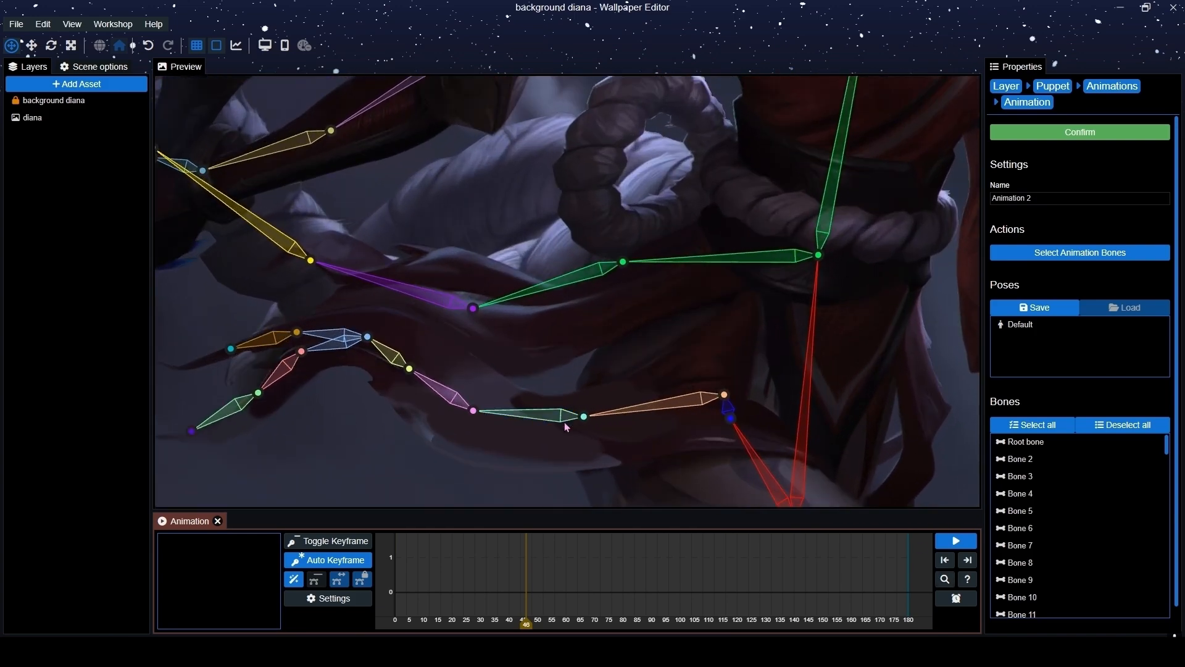
click(625, 364)
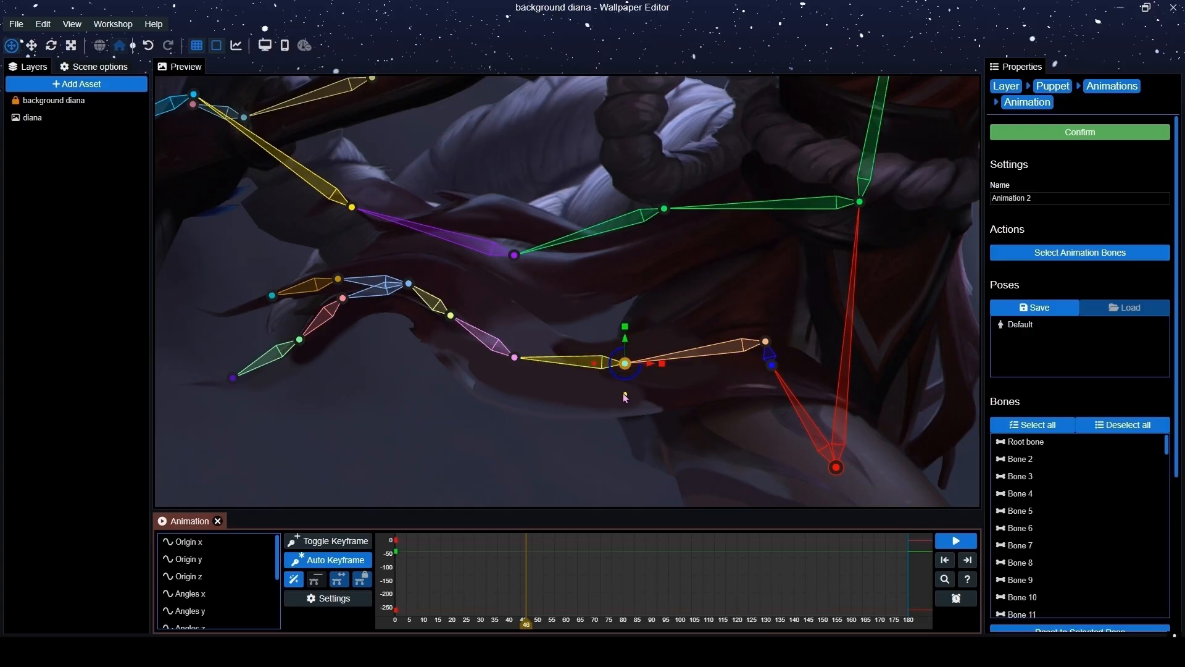
drag(617, 384, 613, 387)
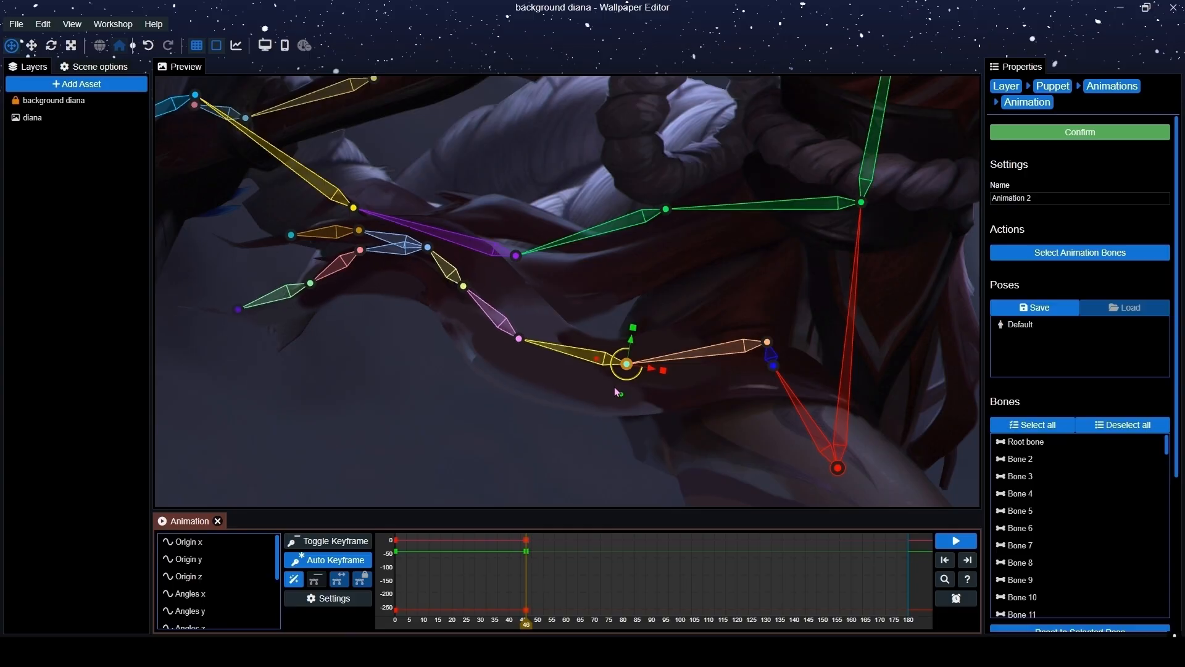
Rotate the following bones of the lower skirt cloth chain, up to its fork, slightly downward at frame 46.
click(519, 340)
drag(518, 356, 462, 321)
click(454, 301)
click(399, 274)
drag(406, 291, 335, 319)
Rotate the bones of the lower forked cloth tip downward at frame 46.
click(326, 306)
click(300, 363)
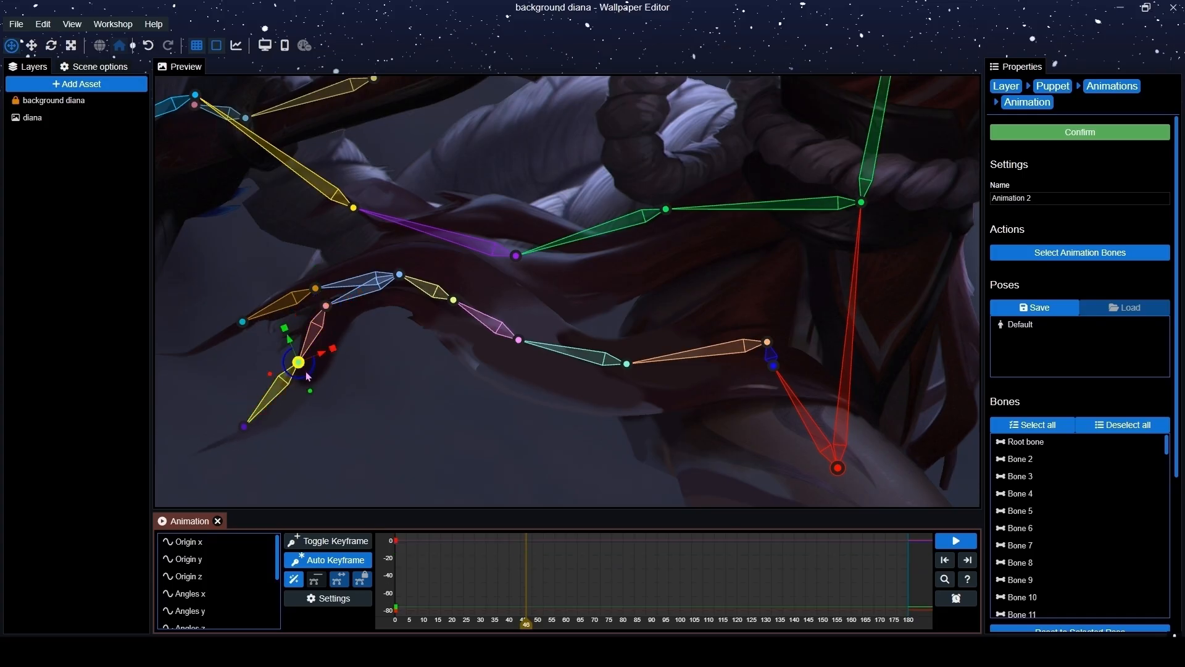
drag(311, 383, 312, 382)
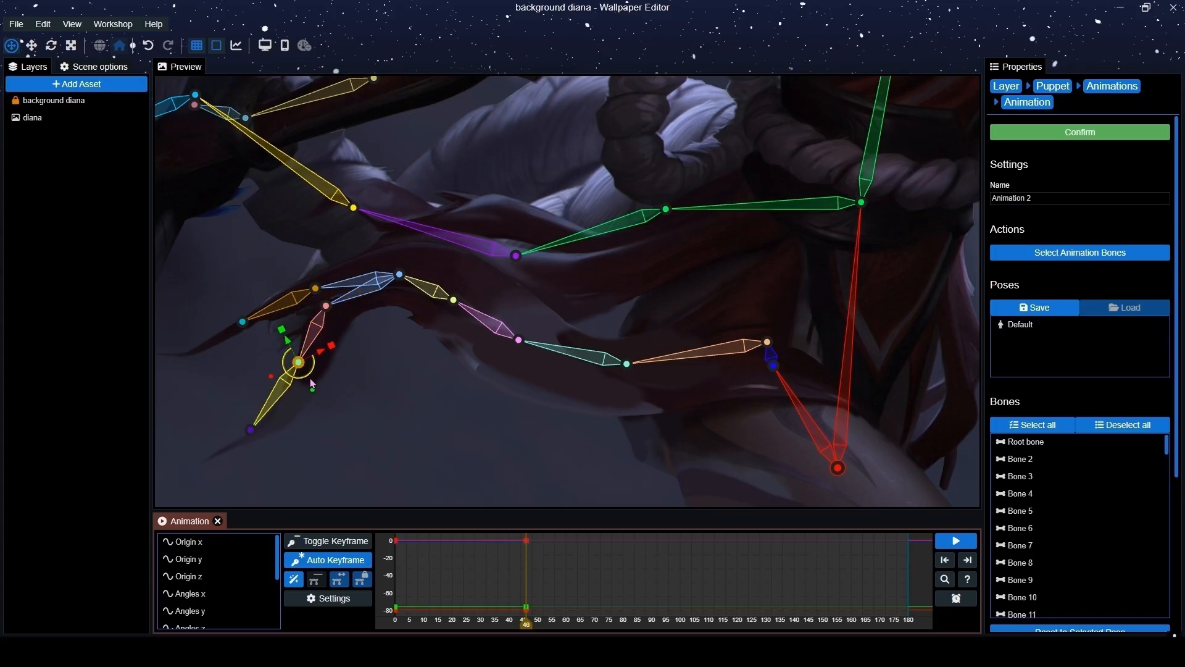
Rotate the bones of the upper forked cloth tip at frame 46, and confirm Animation 2 after a playback.
click(319, 290)
drag(314, 308, 316, 310)
click(255, 340)
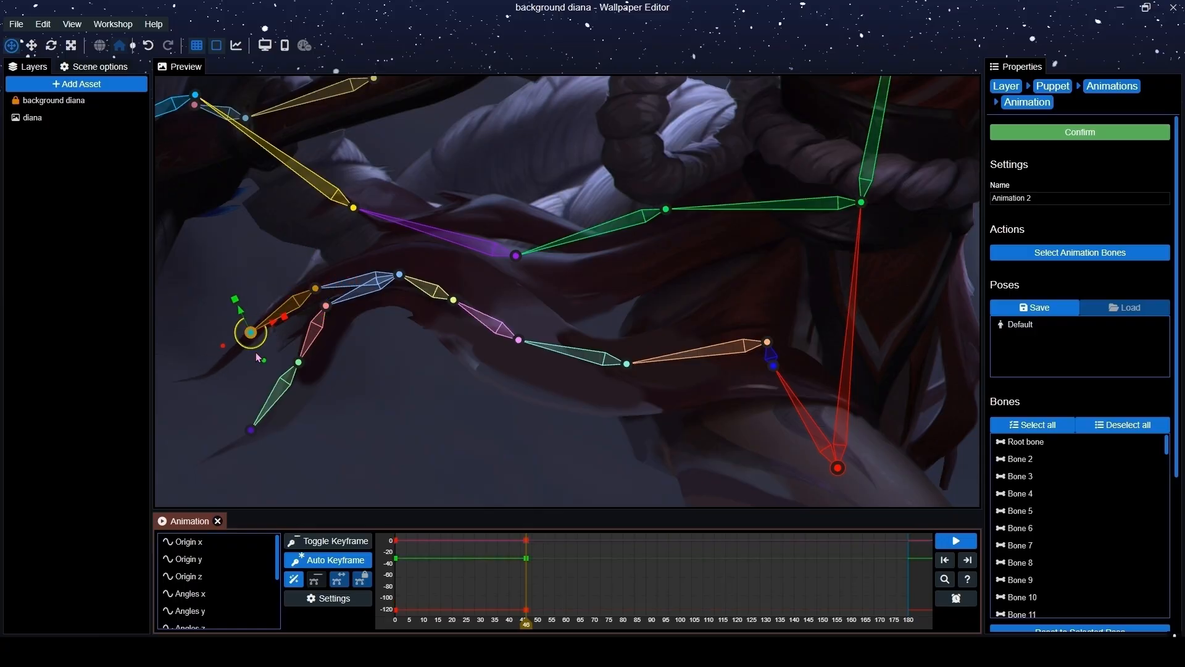
click(954, 541)
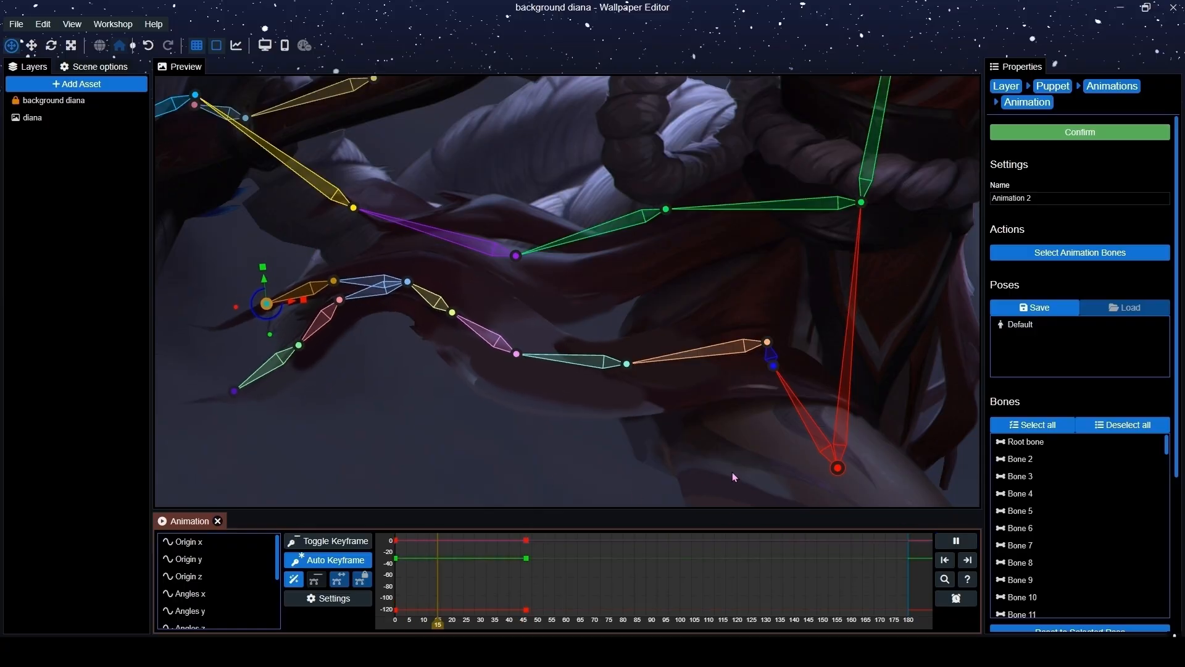
click(1064, 132)
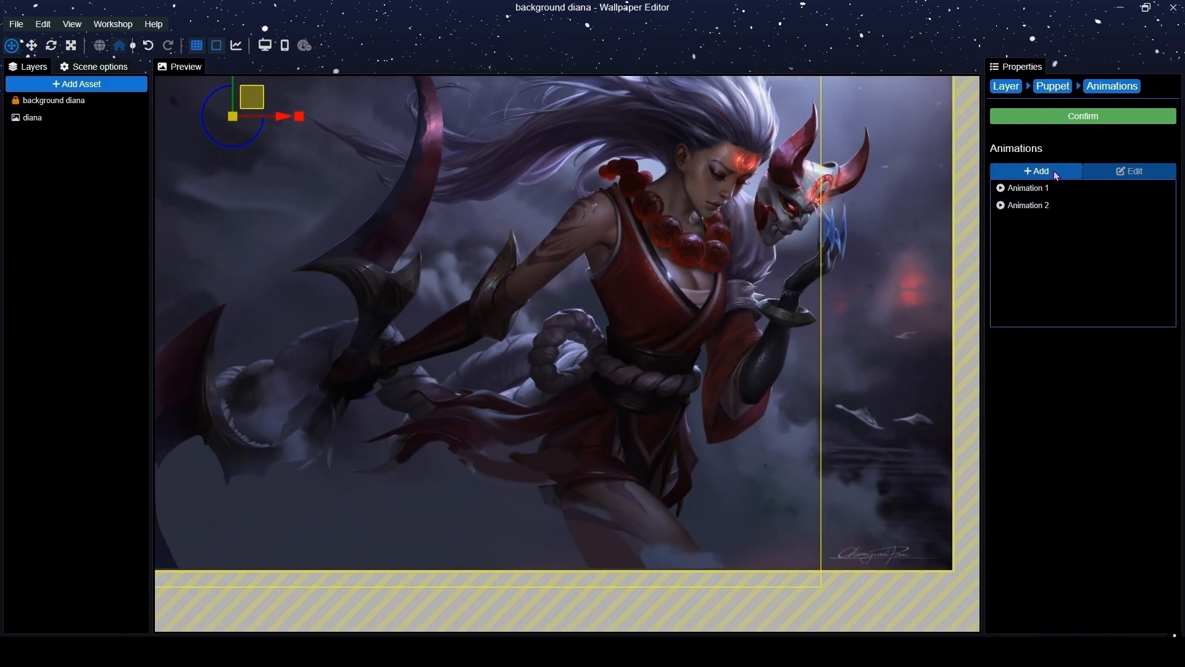
Add a third looping animation lasting 150 frames at 30 FPS.
click(1055, 172)
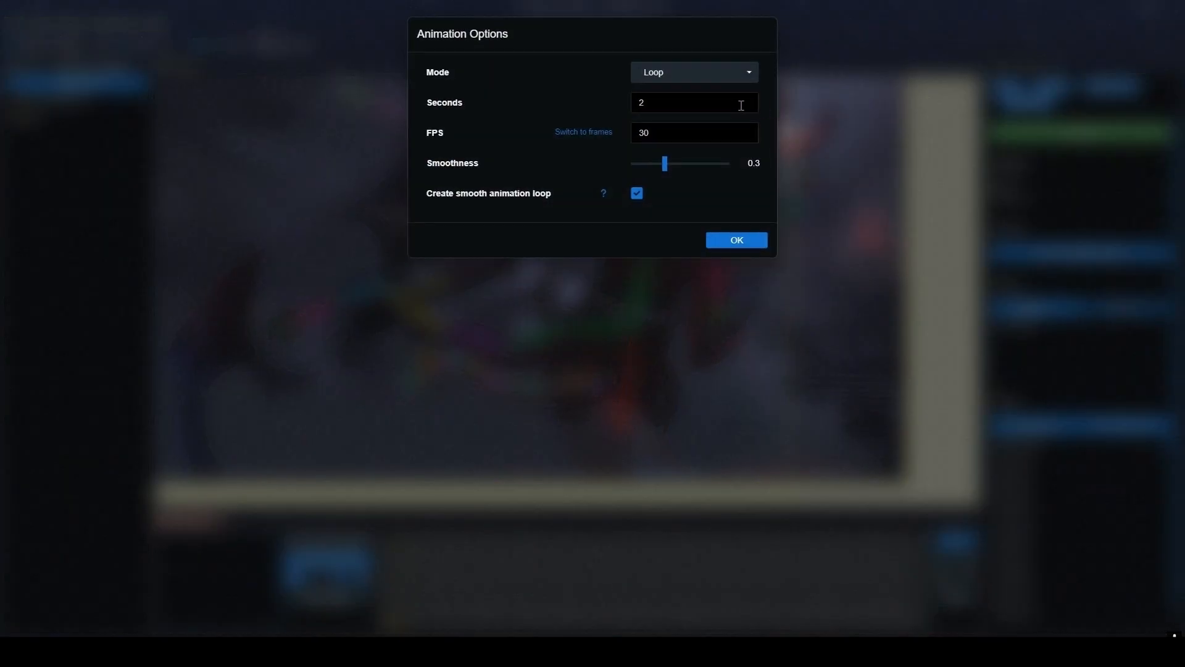
text(2)
click(746, 240)
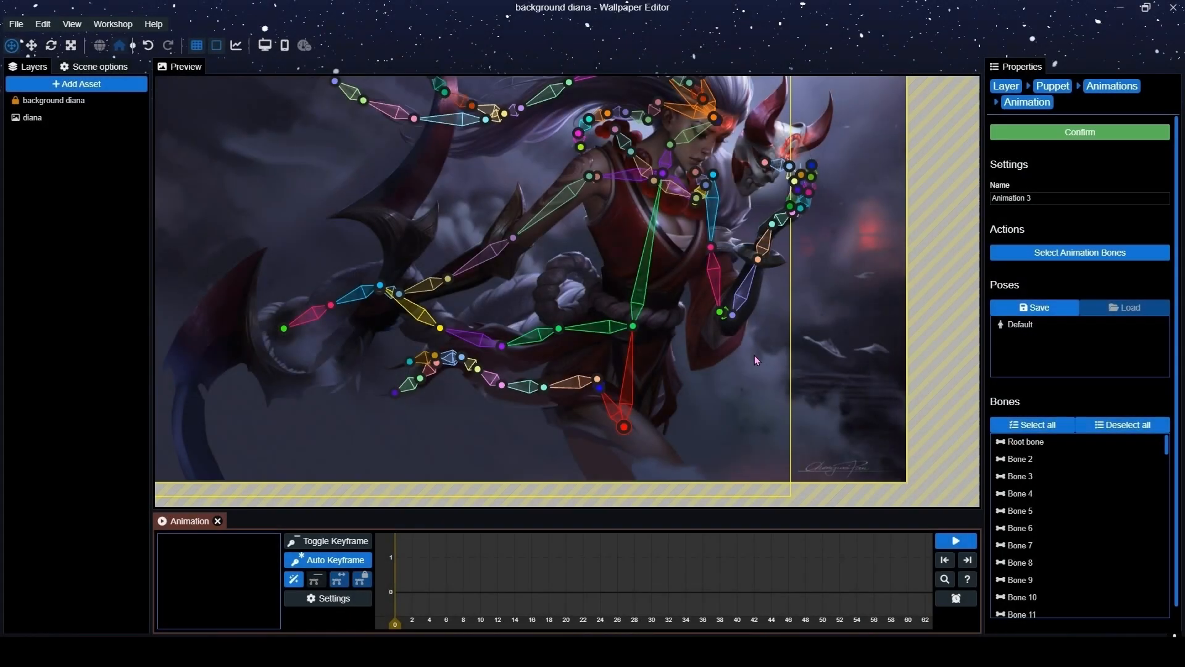
click(943, 584)
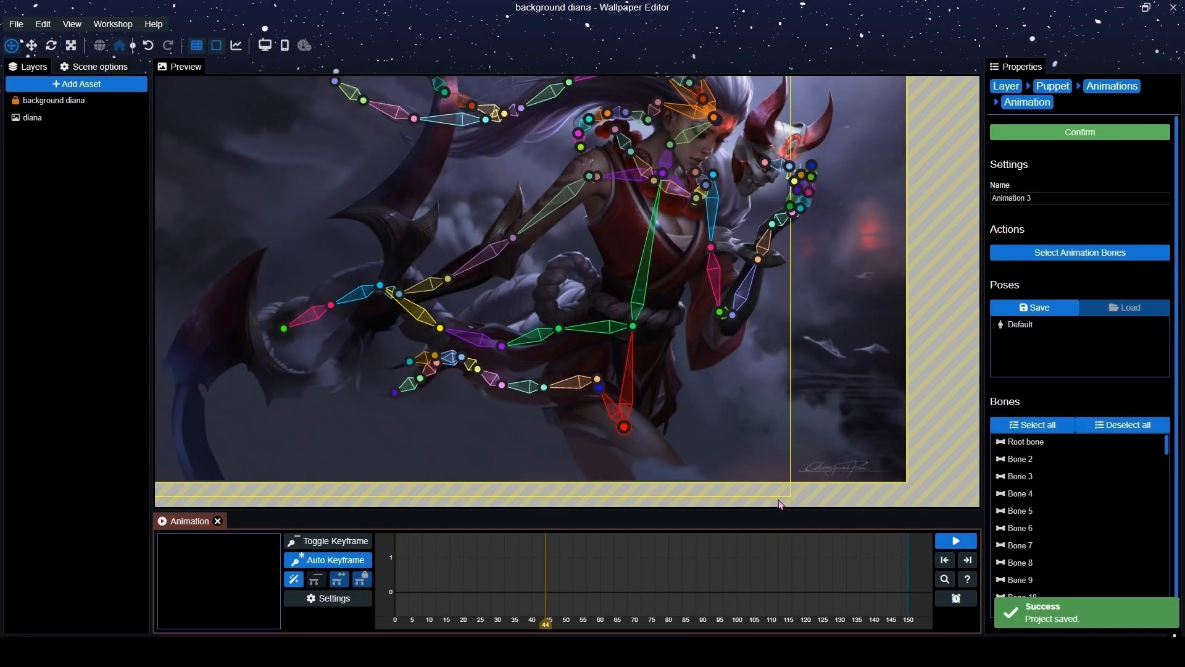
Rotate the second bone of the upper cloth chain, leading from the waist, slightly downward at frame 44.
scroll(621, 355, up, 3)
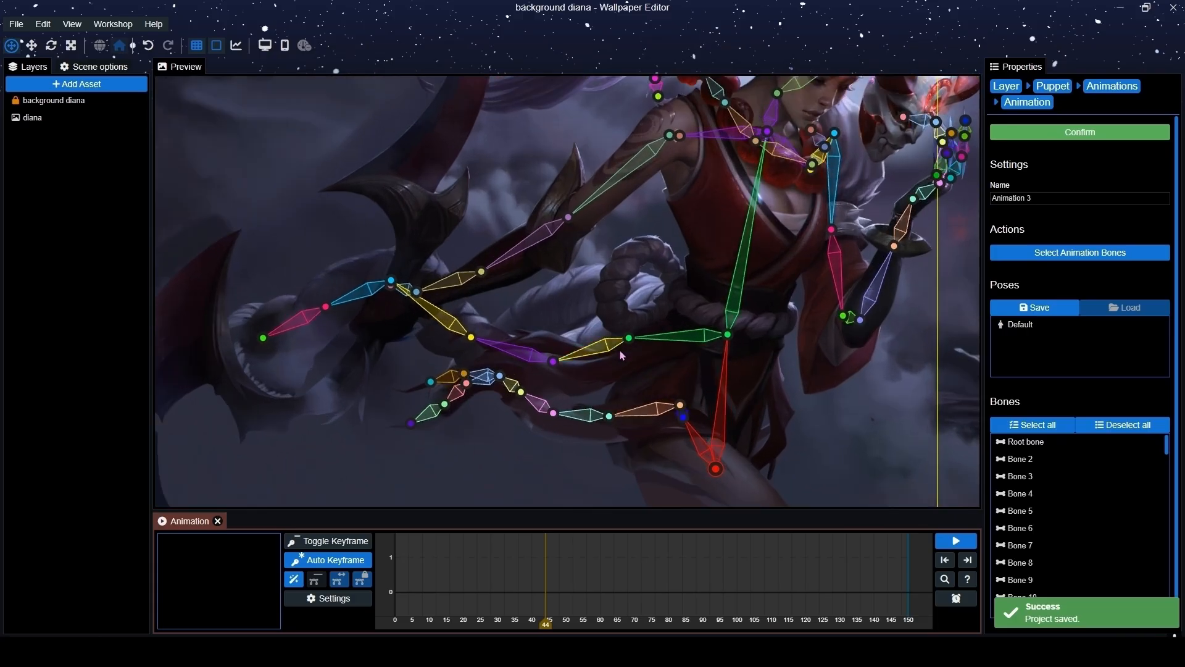
scroll(621, 355, up, 2)
click(694, 327)
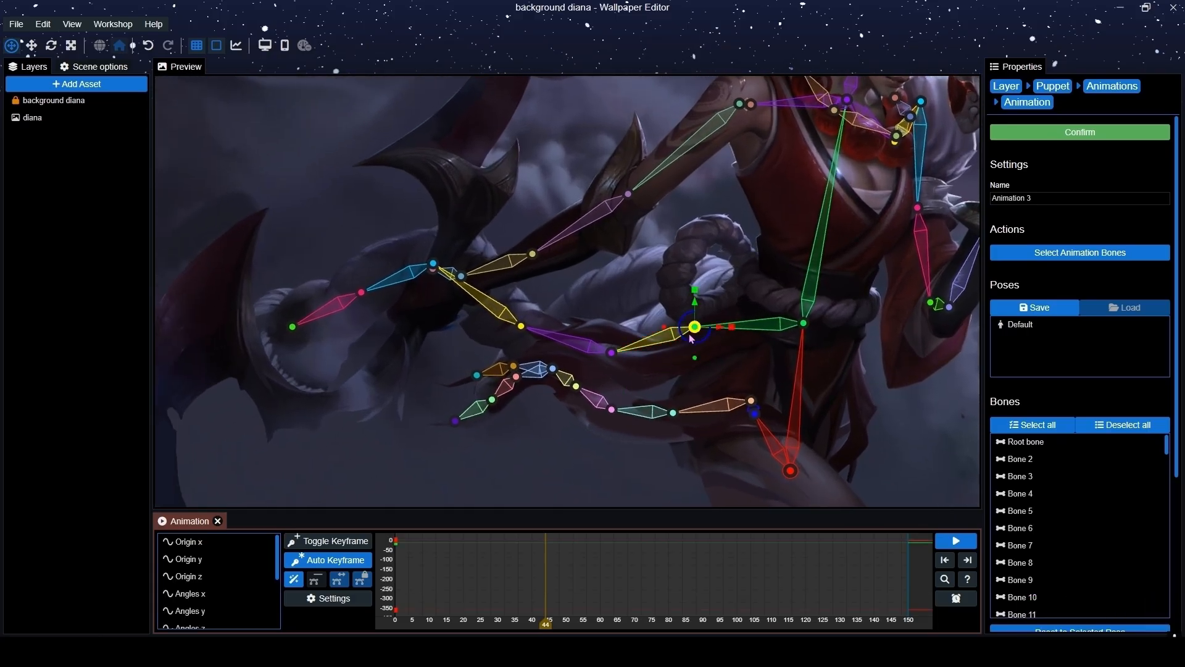
drag(693, 349, 697, 350)
Rotate the next three bones of the upper cloth chain at frame 44, and confirm Animation 3 after a playback.
click(621, 365)
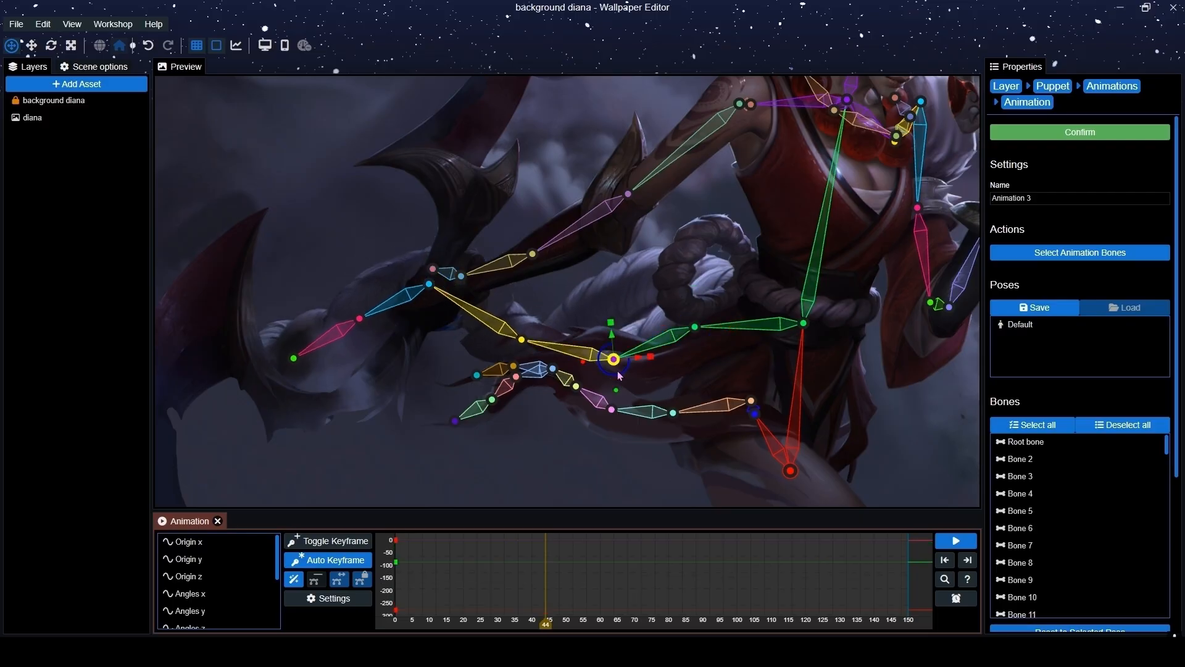
drag(617, 381, 506, 357)
click(521, 352)
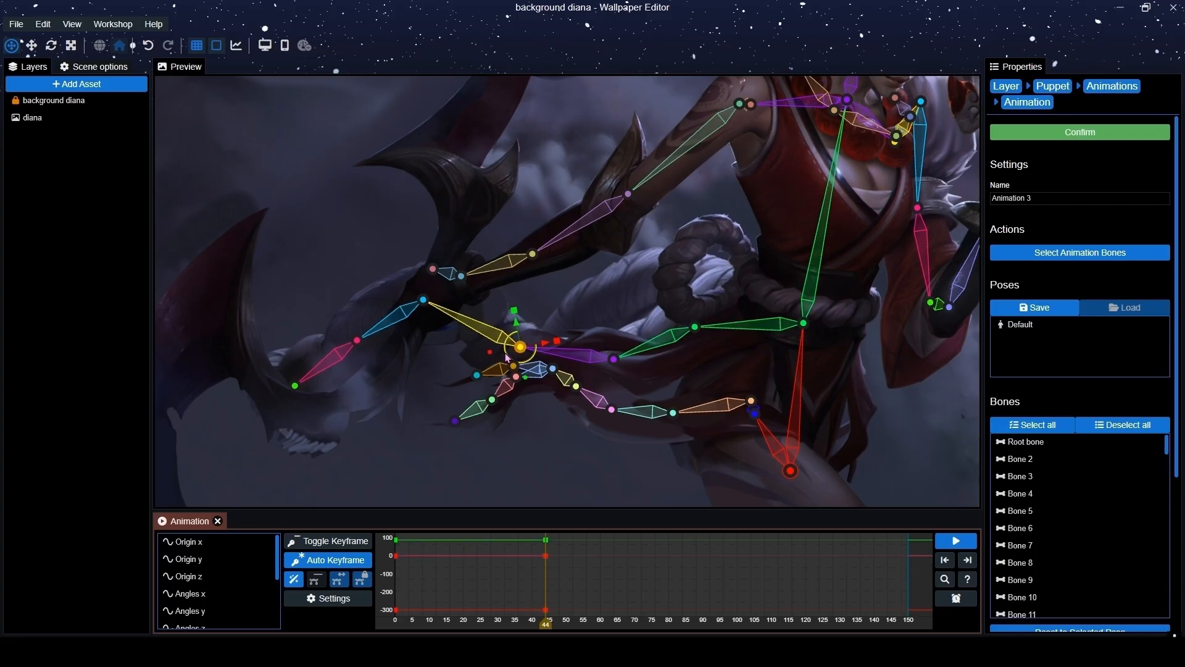
click(423, 301)
drag(462, 297, 464, 297)
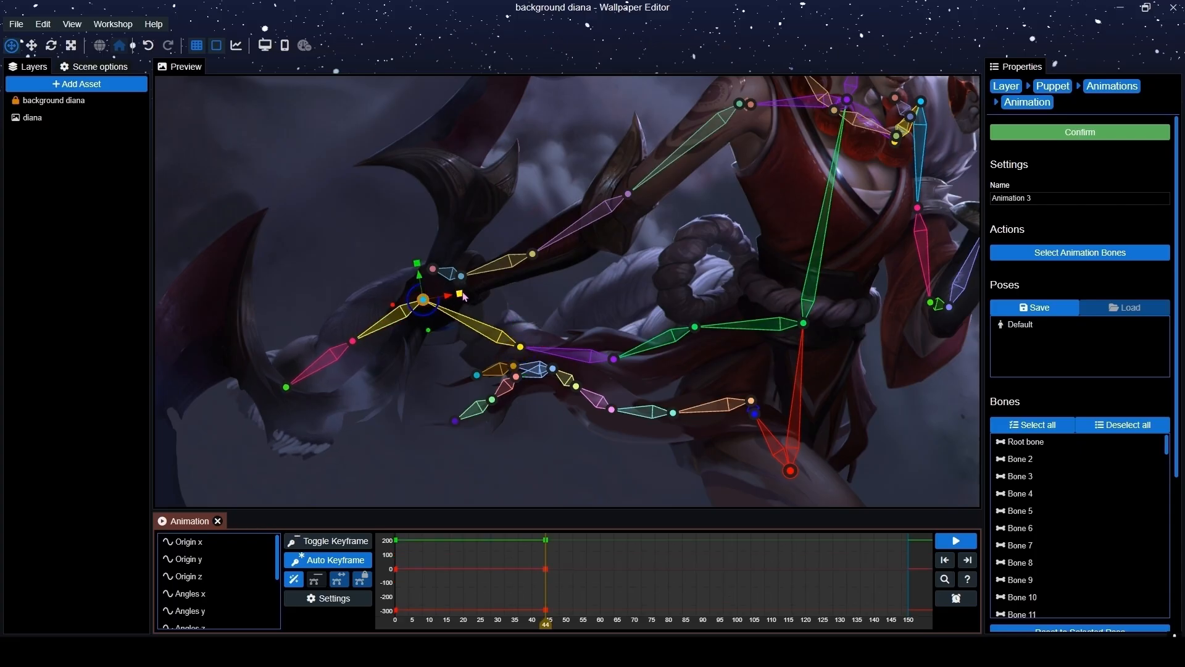
click(957, 544)
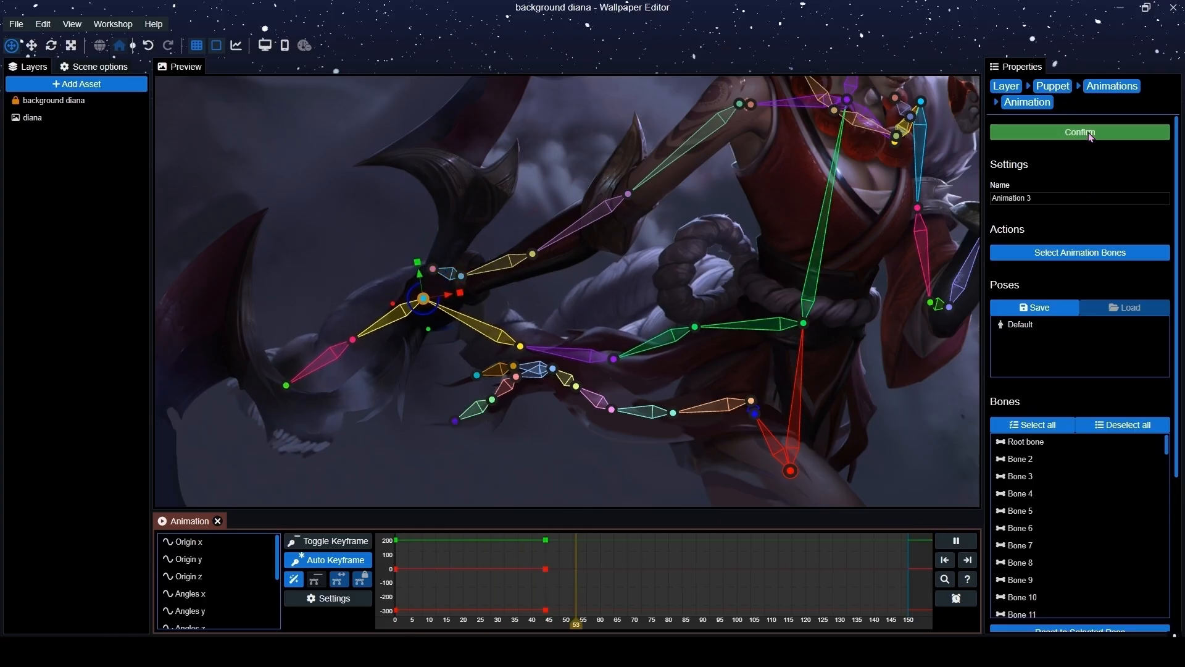
click(1049, 132)
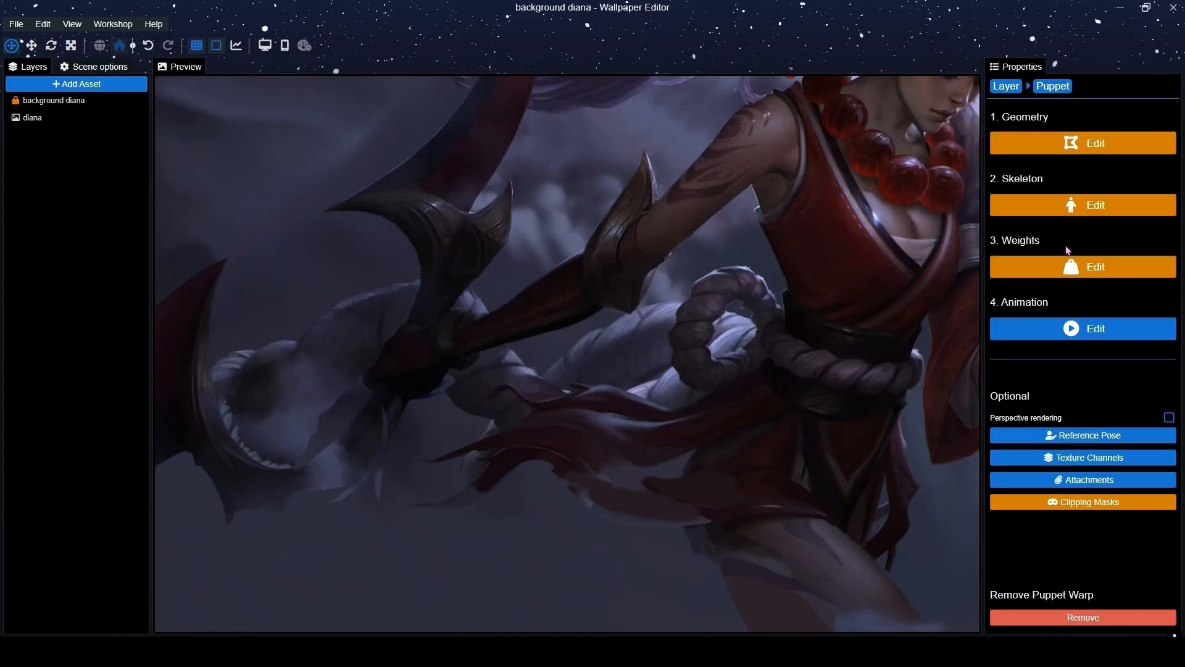
Add a fourth looping animation lasting 180 frames at 30 FPS, and save the project.
click(1057, 324)
click(1037, 171)
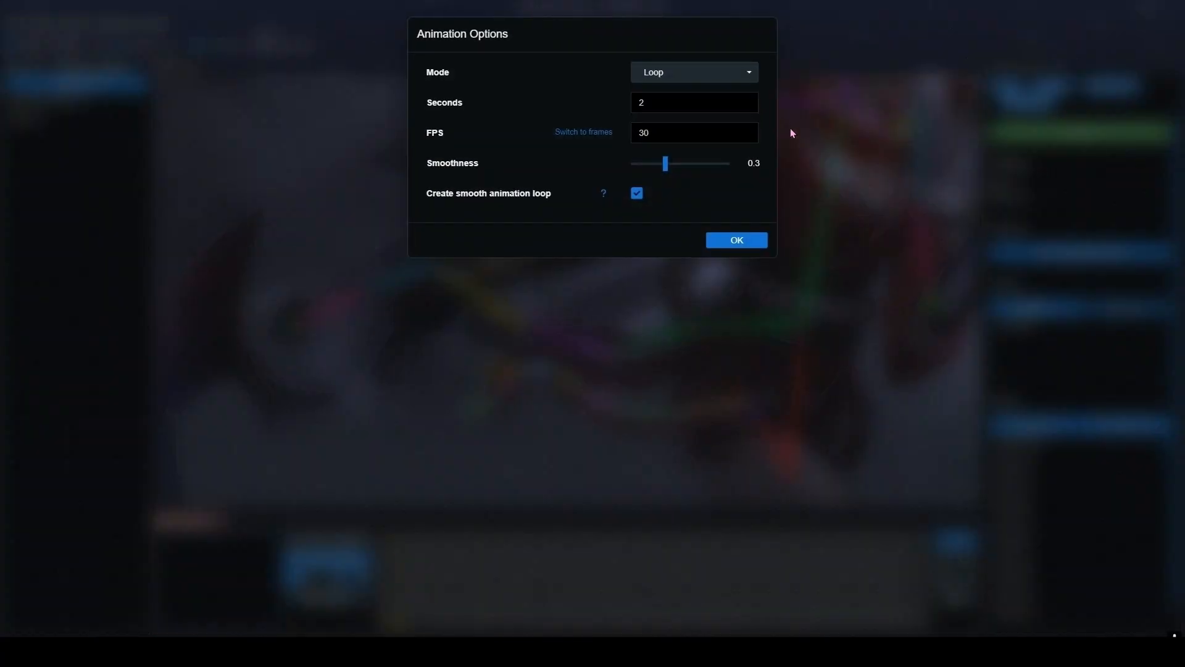
click(741, 239)
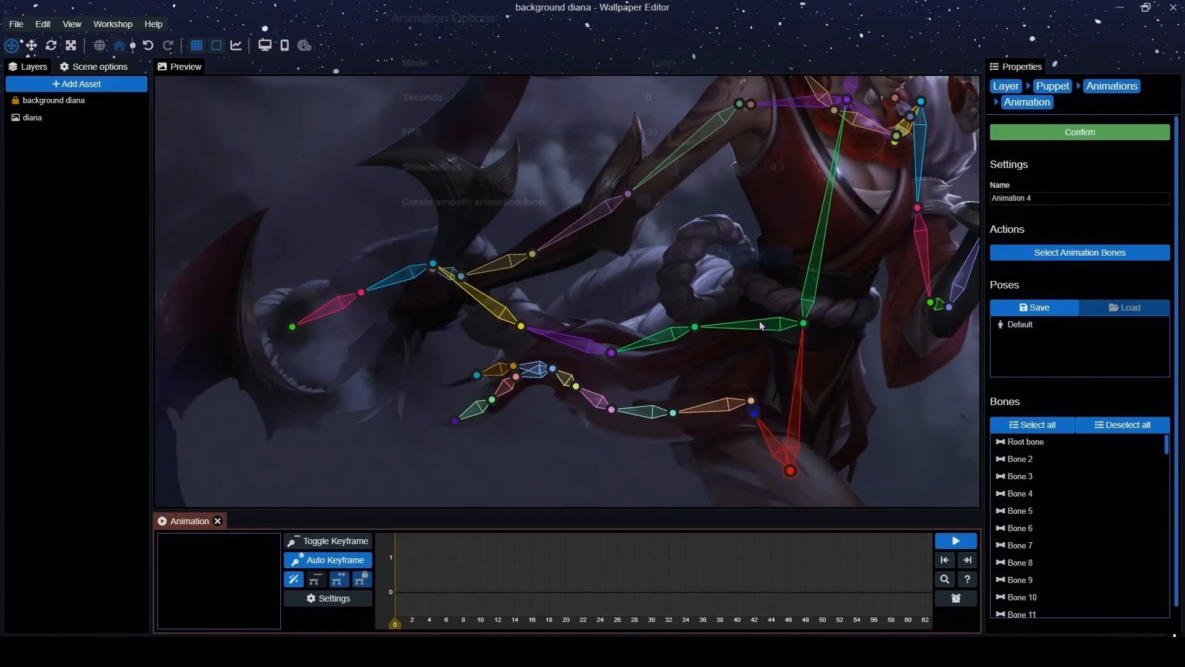
key(ctrl+s)
click(942, 580)
Move the necklace bone below the neck slightly downward at frame 42.
scroll(646, 450, down, 4)
drag(653, 357, 558, 463)
scroll(557, 463, up, 6)
mouse_move(666, 357)
mouse_down()
mouse_move(692, 374)
mouse_move(666, 357)
mouse_up()
scroll(666, 357, up, 4)
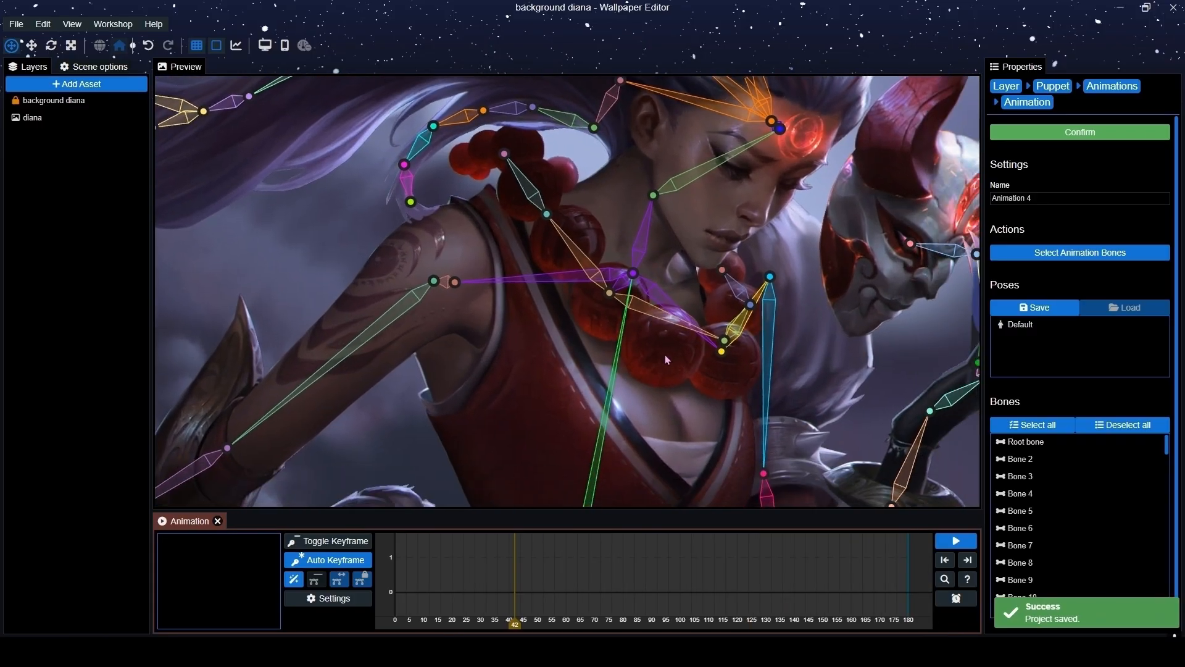
scroll(665, 361, up, 2)
click(624, 294)
drag(627, 298, 629, 310)
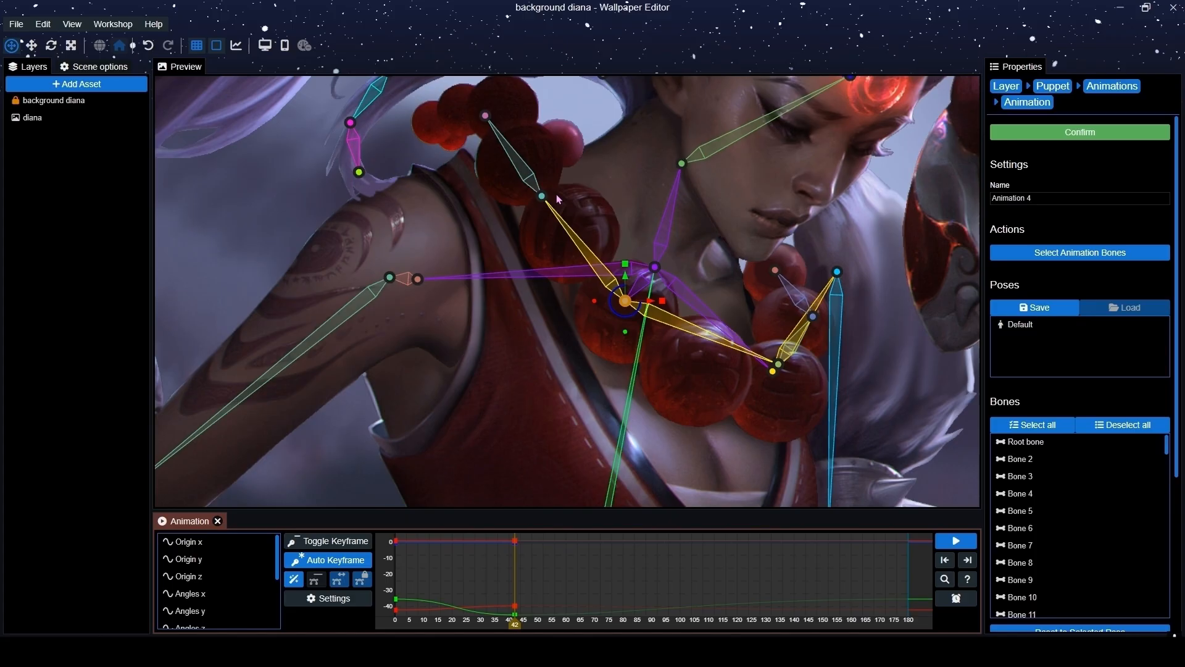
Rotate the necklace bone near the tattooed shoulder slightly outward at frame 42.
click(485, 116)
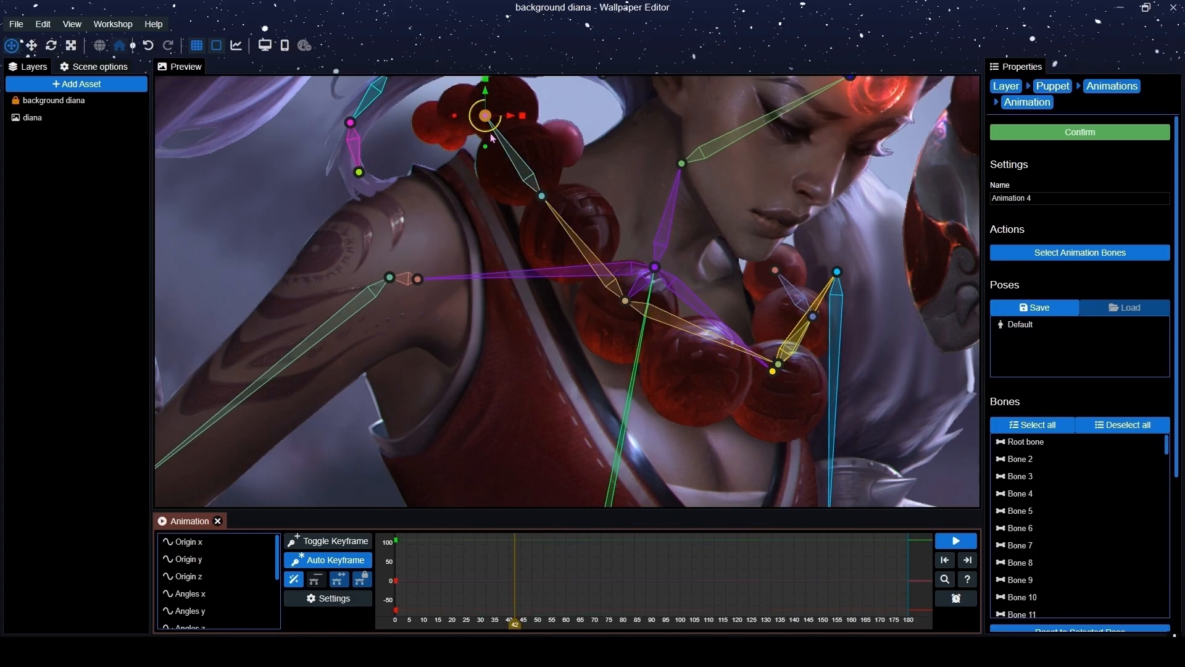
click(541, 196)
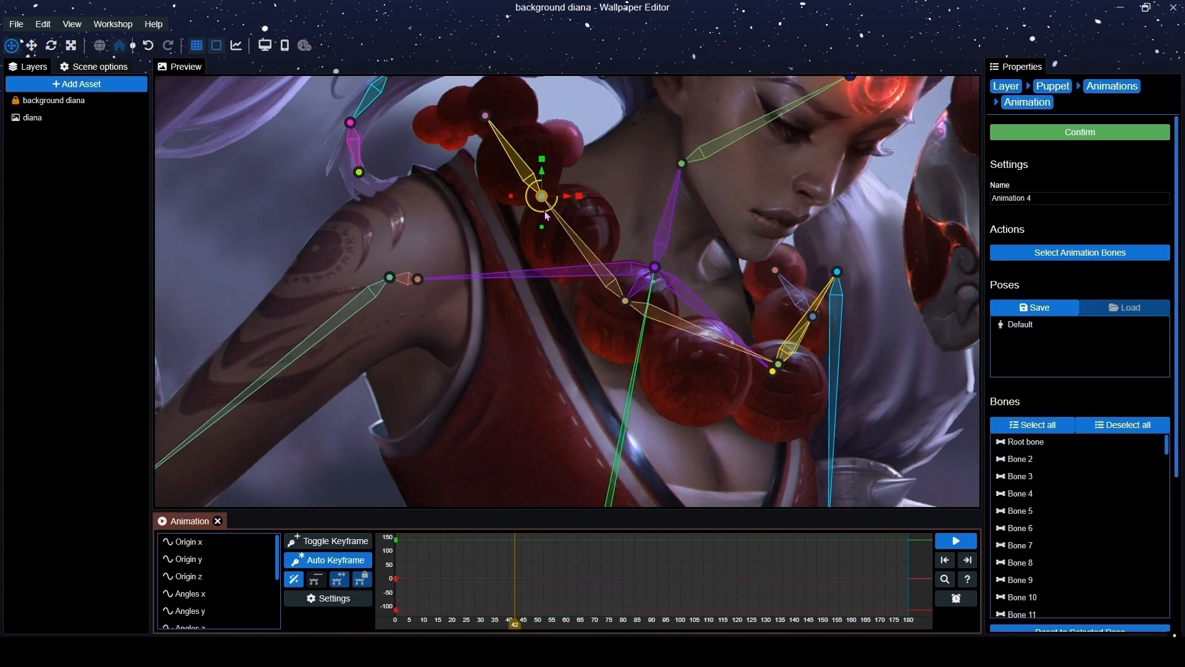
drag(545, 210, 546, 209)
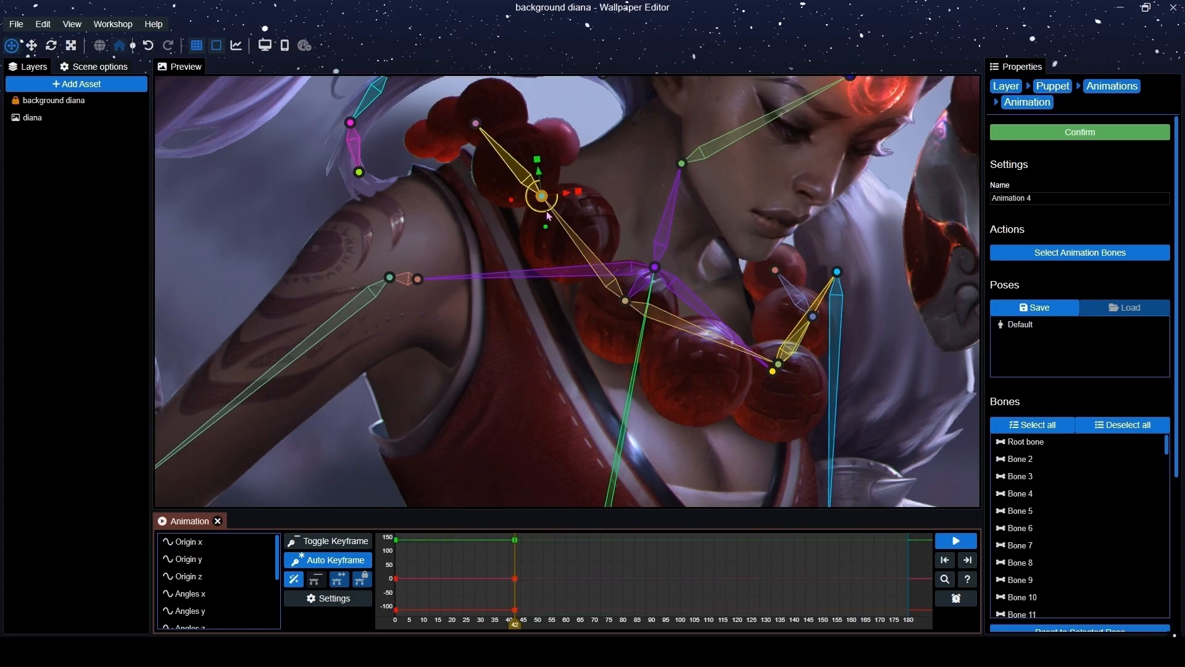
Rotate and raise the necklace bone under the chin slightly at frame 42, and confirm Animation 4 after a playback.
click(814, 318)
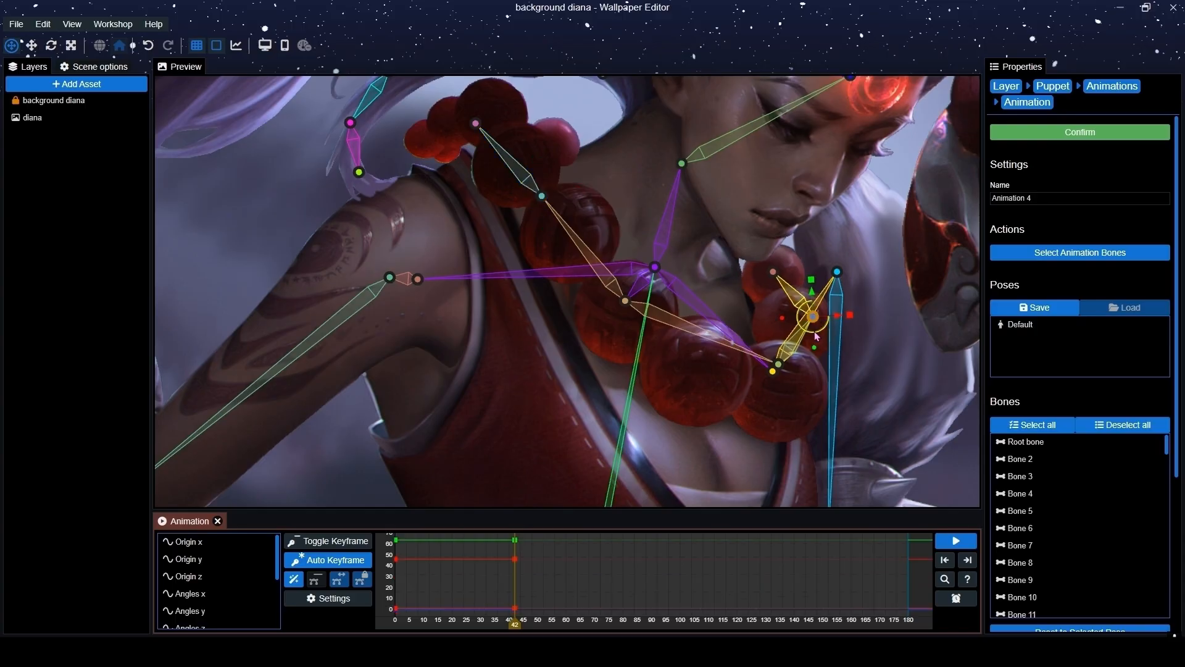
drag(815, 318, 812, 316)
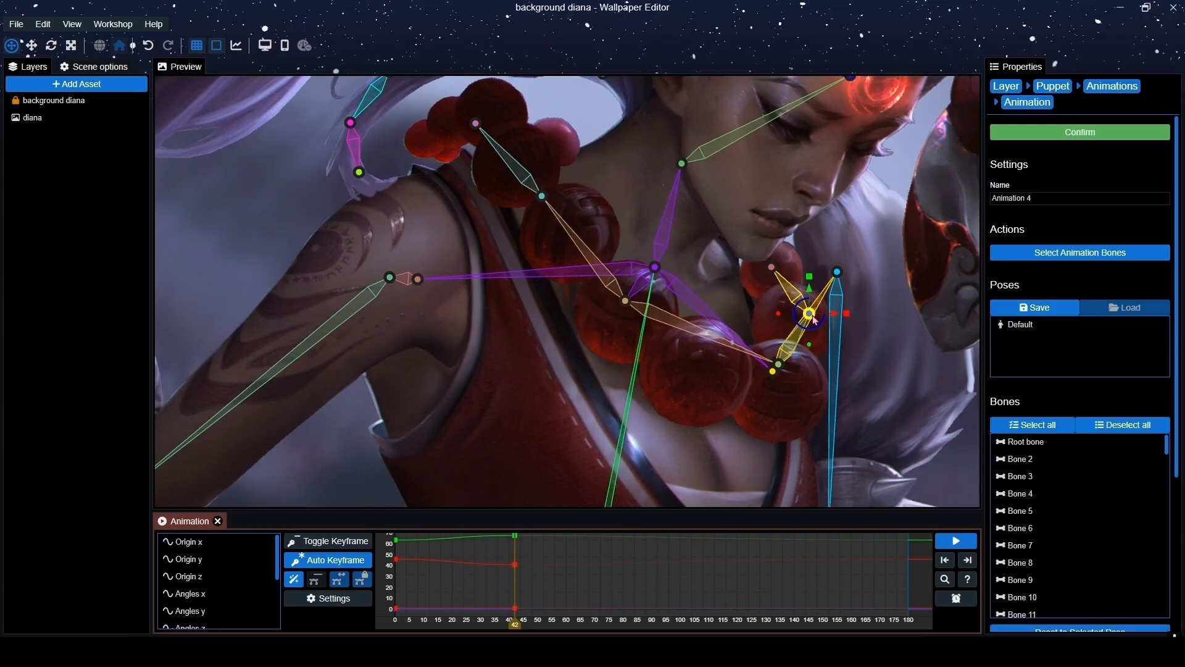
click(959, 539)
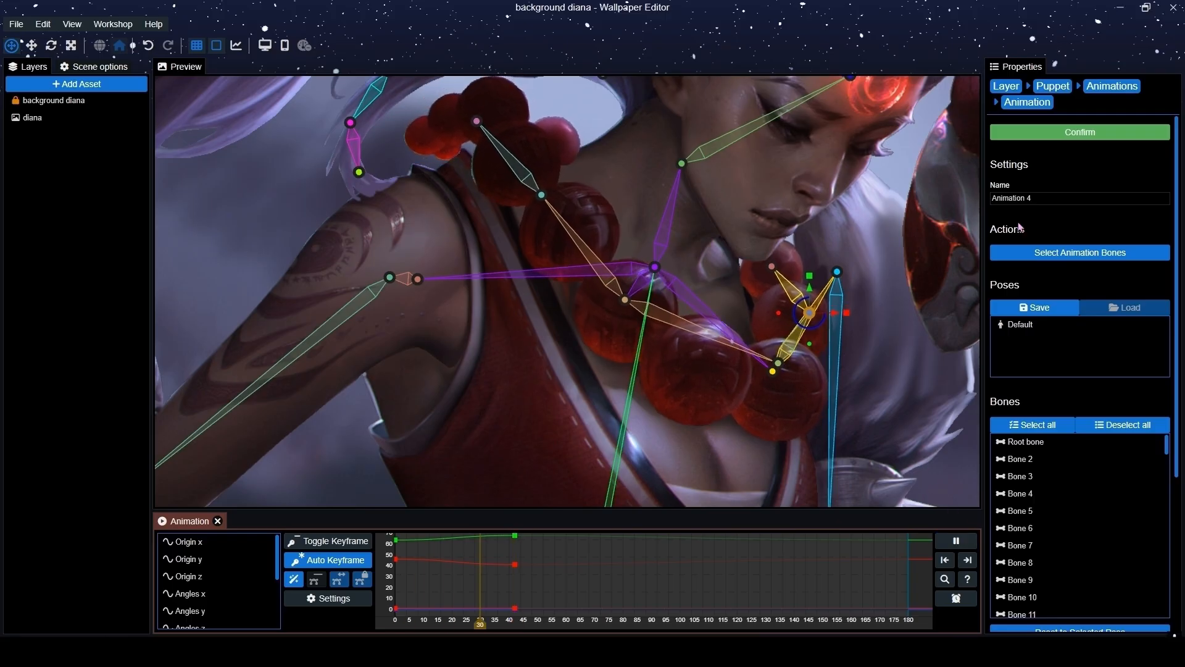
click(1051, 138)
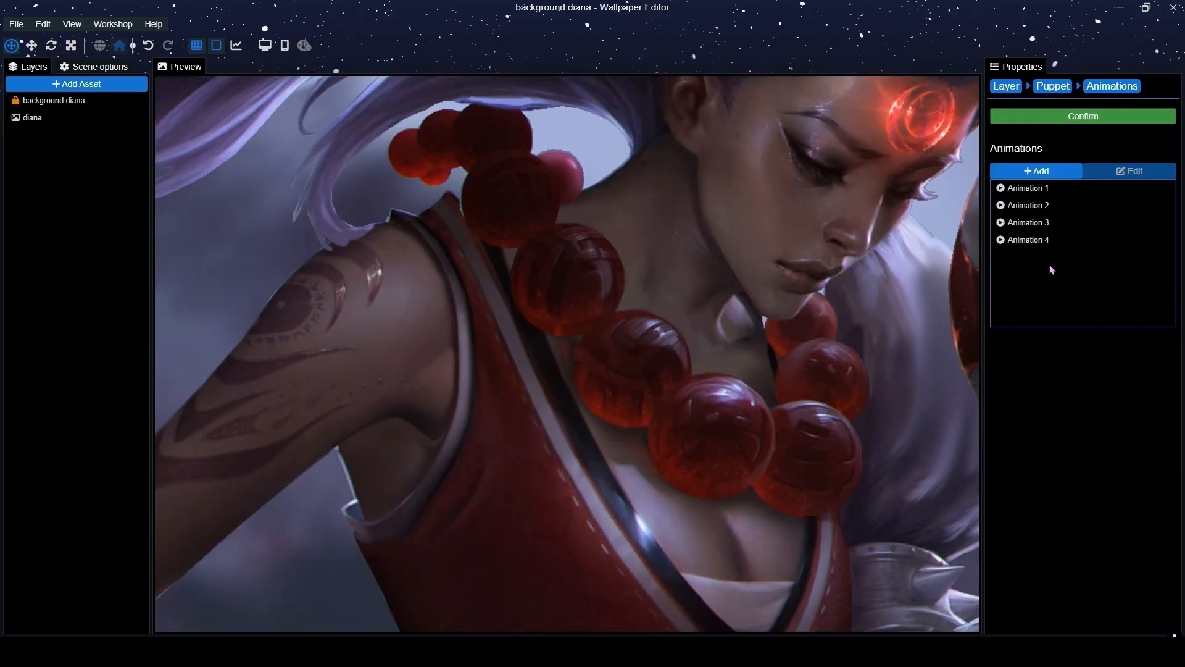
Add a fifth looping animation lasting 210 frames at 30 FPS, move to frame 44, and save the project.
click(1054, 172)
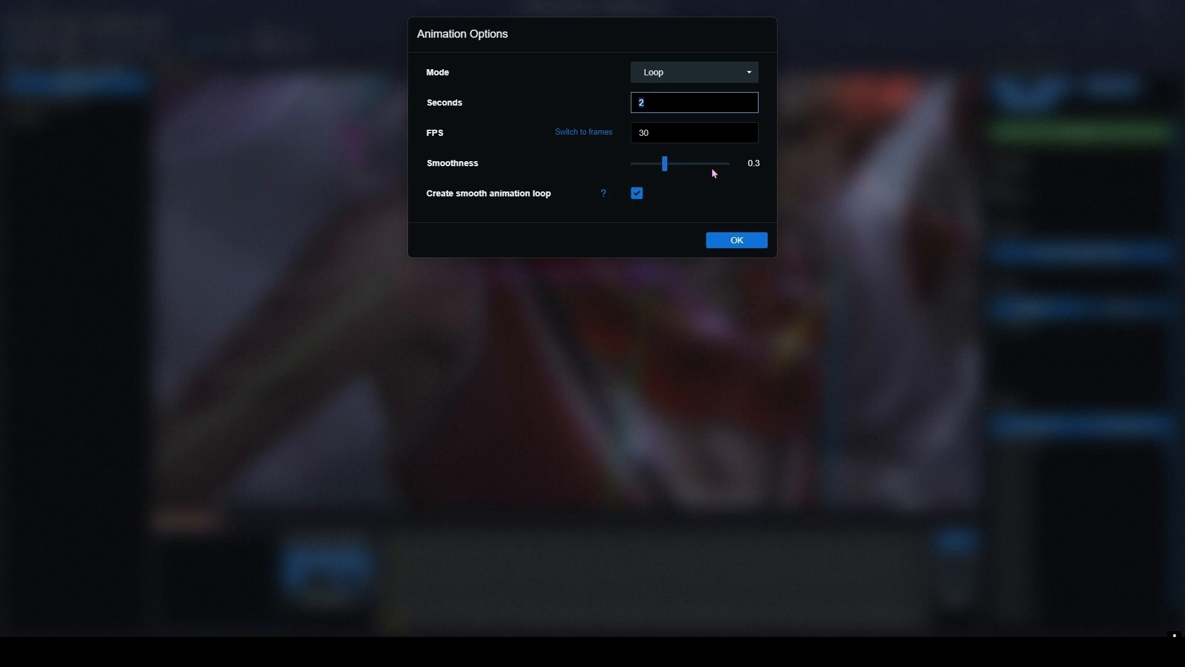
click(738, 239)
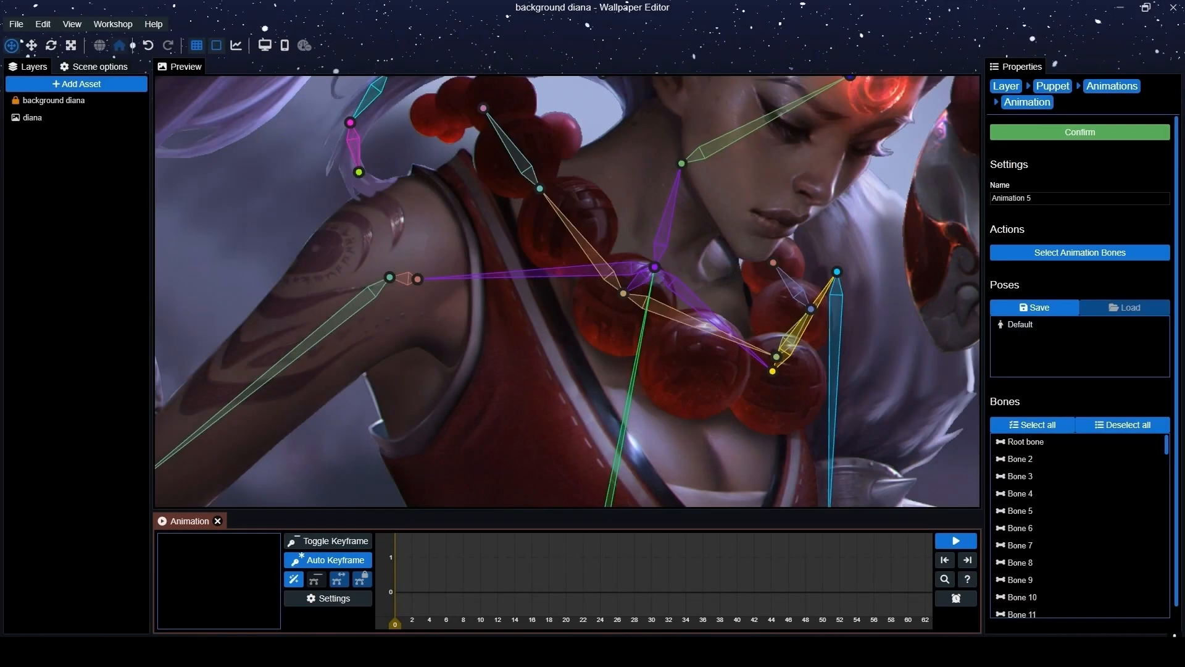
click(771, 624)
key(ctrl+s)
click(946, 579)
Rotate the first light green bone of the long lower hair strand slightly at frame 44.
scroll(695, 388, down, 6)
drag(502, 307, 468, 383)
scroll(692, 291, up, 8)
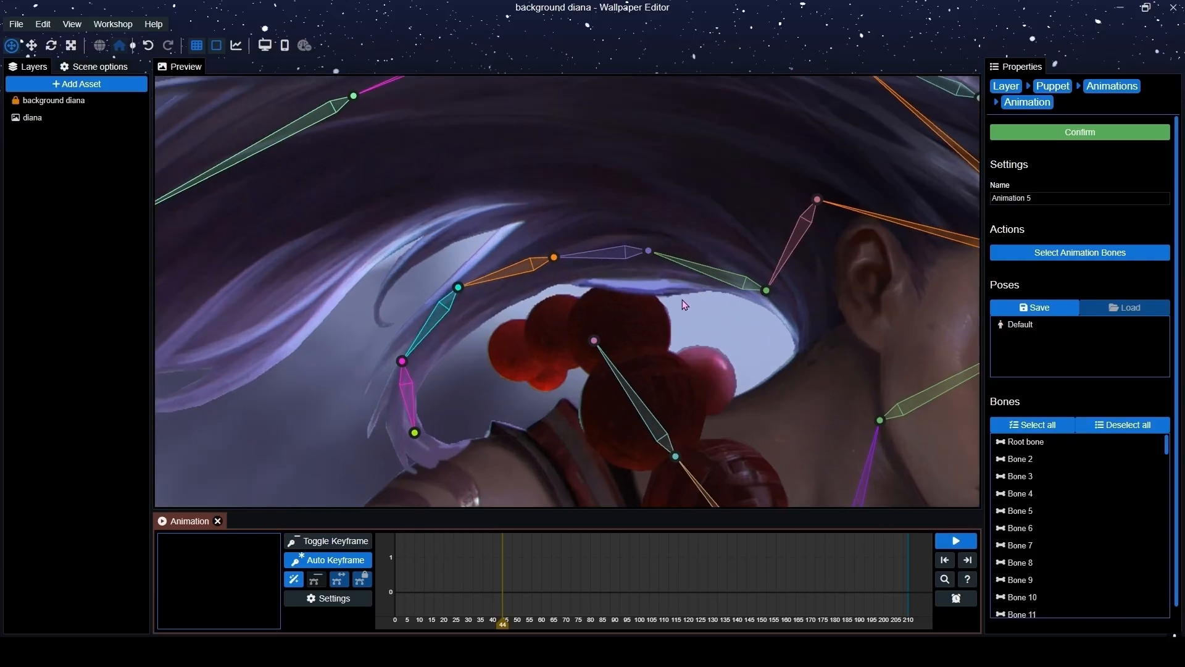
scroll(683, 303, down, 7)
drag(497, 286, 621, 302)
scroll(635, 302, down, 1)
scroll(629, 295, up, 2)
click(688, 233)
drag(691, 249, 690, 253)
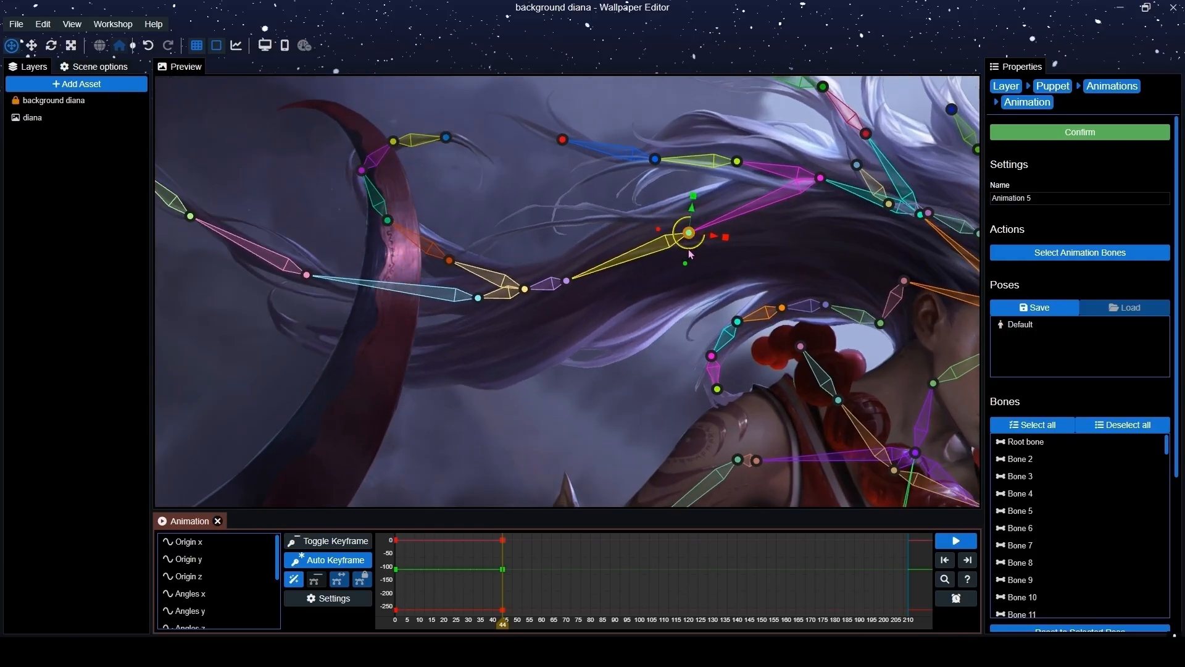
Rotate the purple bone in the middle of the long lower hair strand slightly and swing its light blue bone upward at frame 44.
click(568, 281)
drag(573, 295, 572, 295)
click(477, 293)
drag(476, 321, 694, 368)
Rotate the pink bone beyond the scythe blade slightly upward and the strand's next bone slightly outward at frame 44.
scroll(556, 355, down, 1)
scroll(473, 308, up, 2)
click(508, 294)
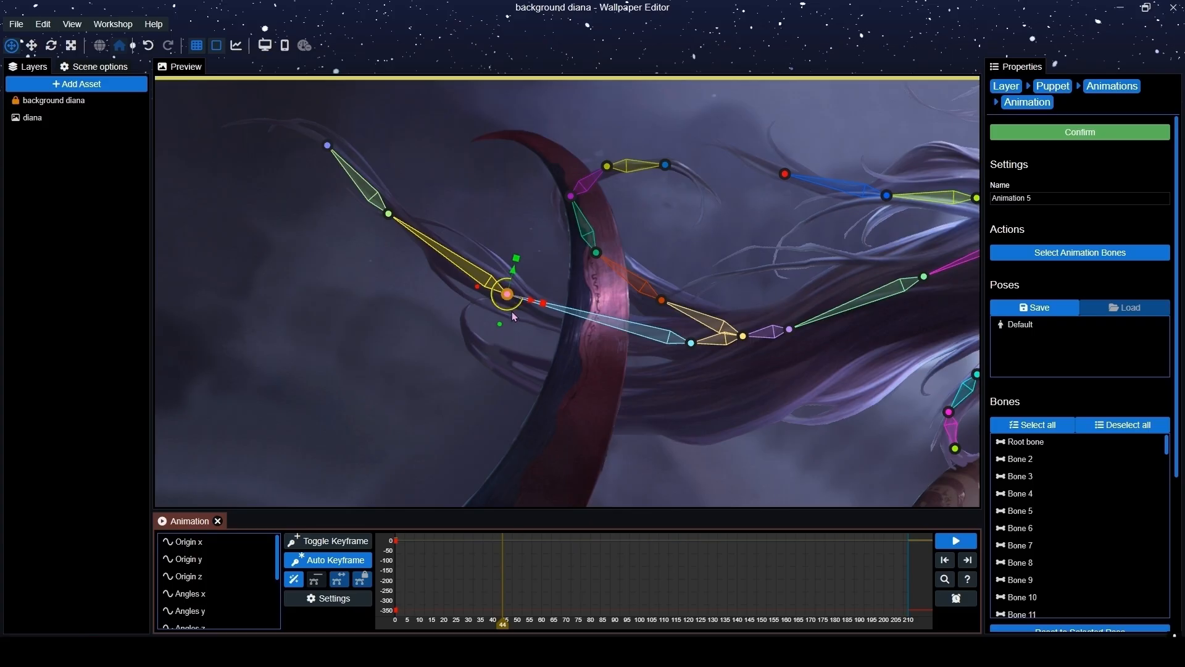
drag(512, 316, 511, 317)
click(398, 200)
drag(404, 212, 408, 223)
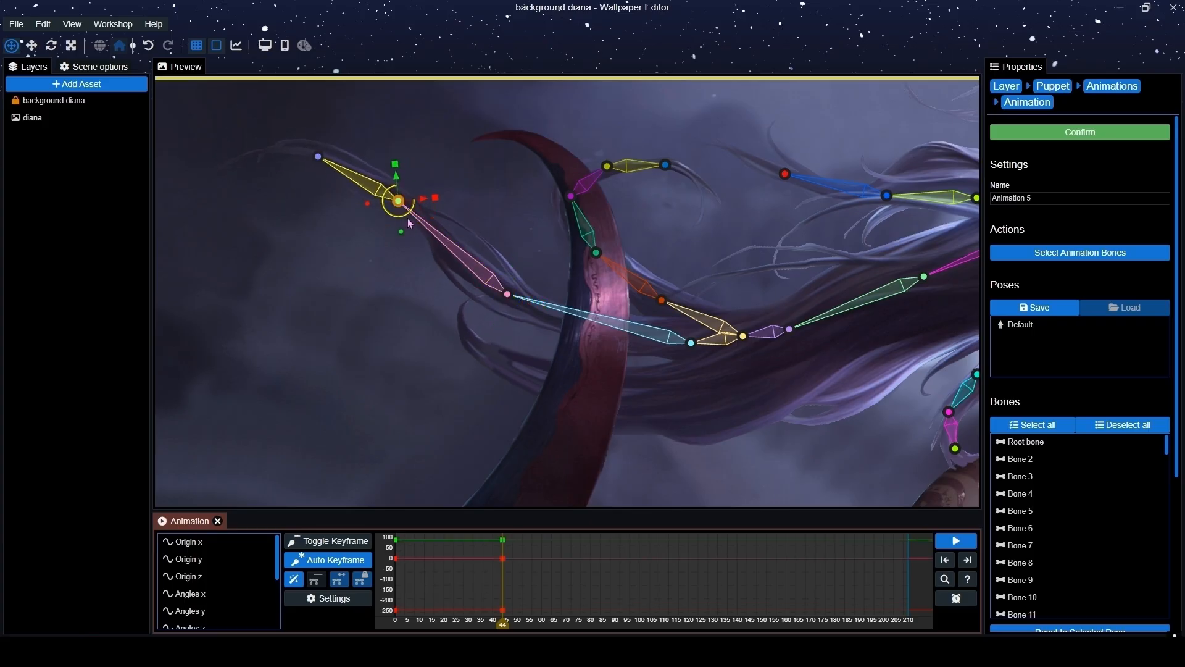
Fine-tune the light green bone near the far end of the long hair strand and rotate its tip bone slightly at frame 44.
drag(226, 203, 413, 290)
scroll(513, 272, up, 6)
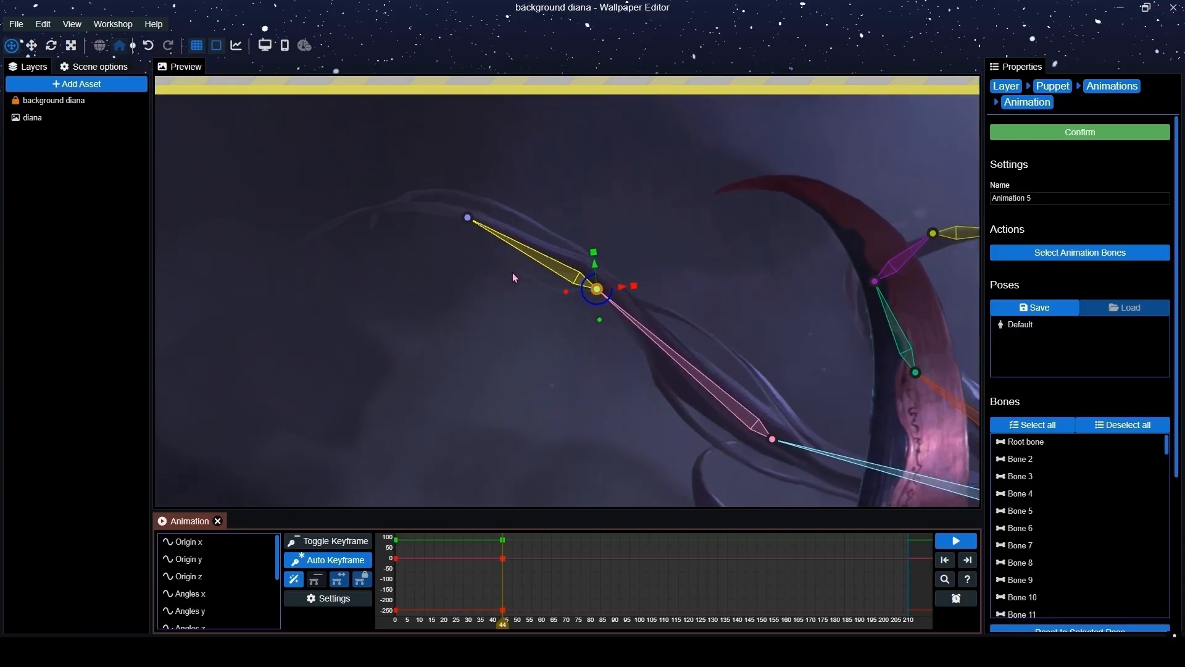
drag(636, 301, 635, 301)
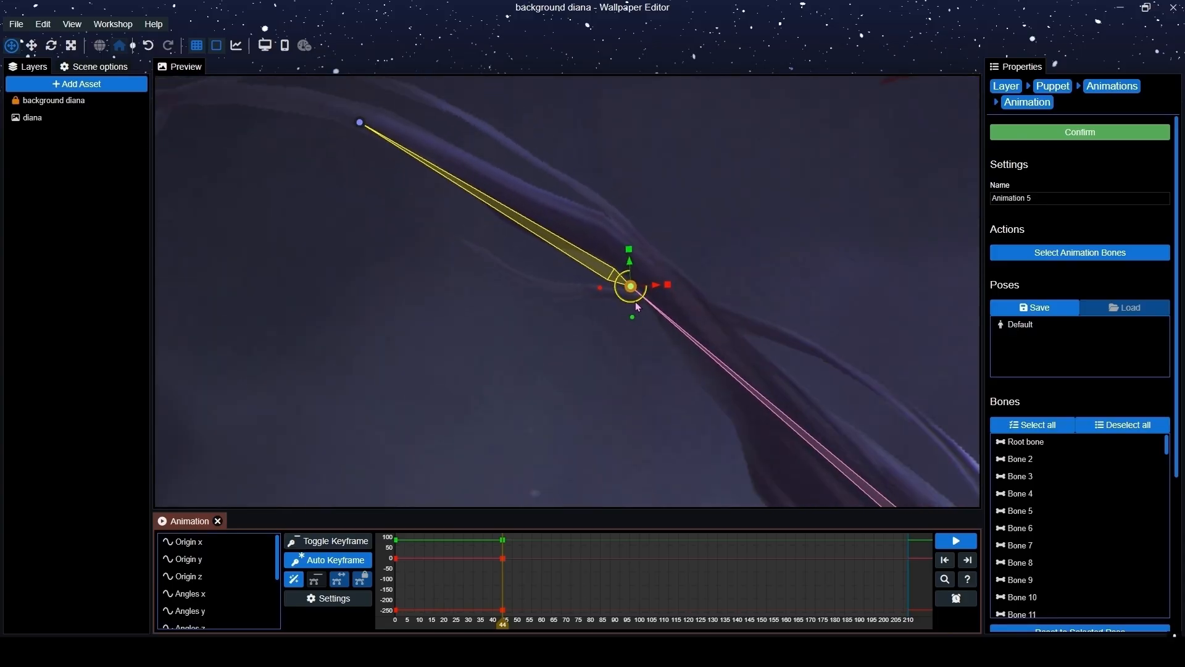
scroll(635, 302, down, 3)
click(430, 182)
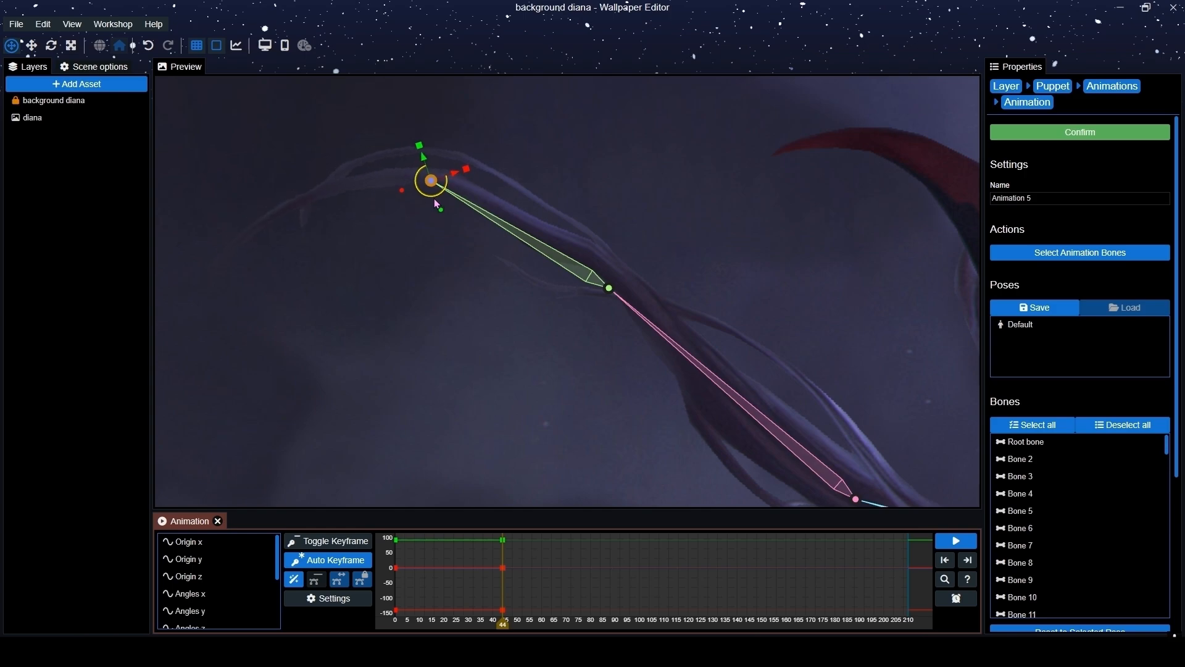
scroll(677, 332, down, 4)
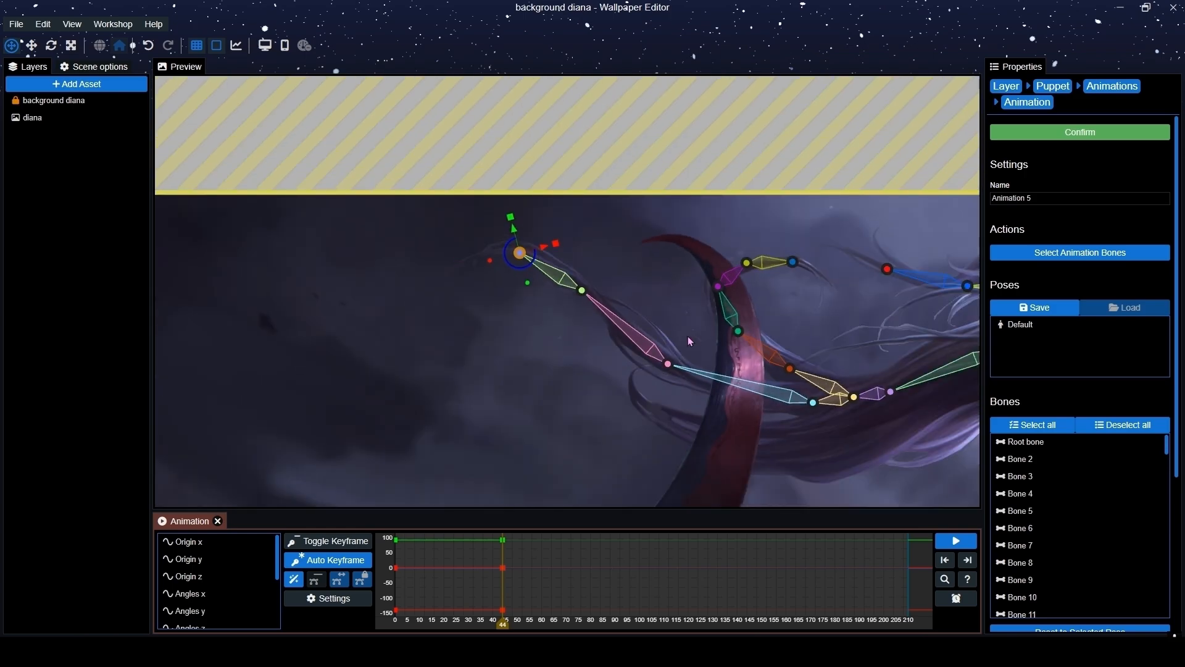
Rotate the dark green bone of the hair strand over the scythe blade and bend its yellow end bone slightly downward at frame 44.
scroll(666, 326, up, 3)
click(431, 290)
drag(440, 301, 436, 305)
click(471, 189)
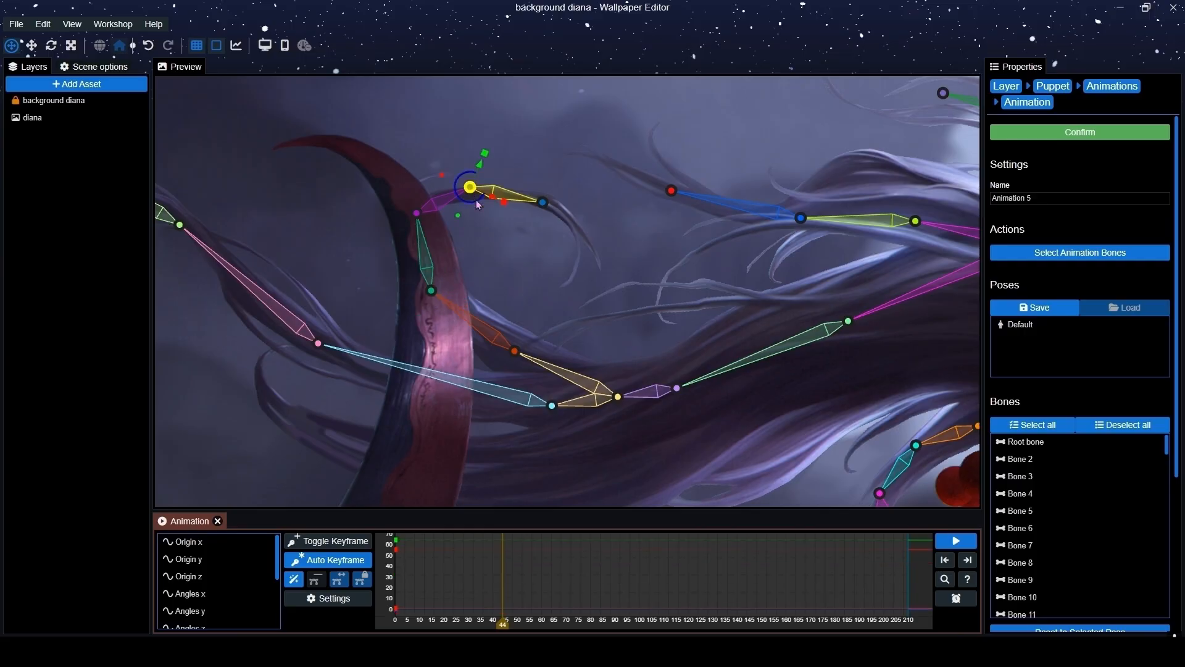
drag(477, 204, 479, 205)
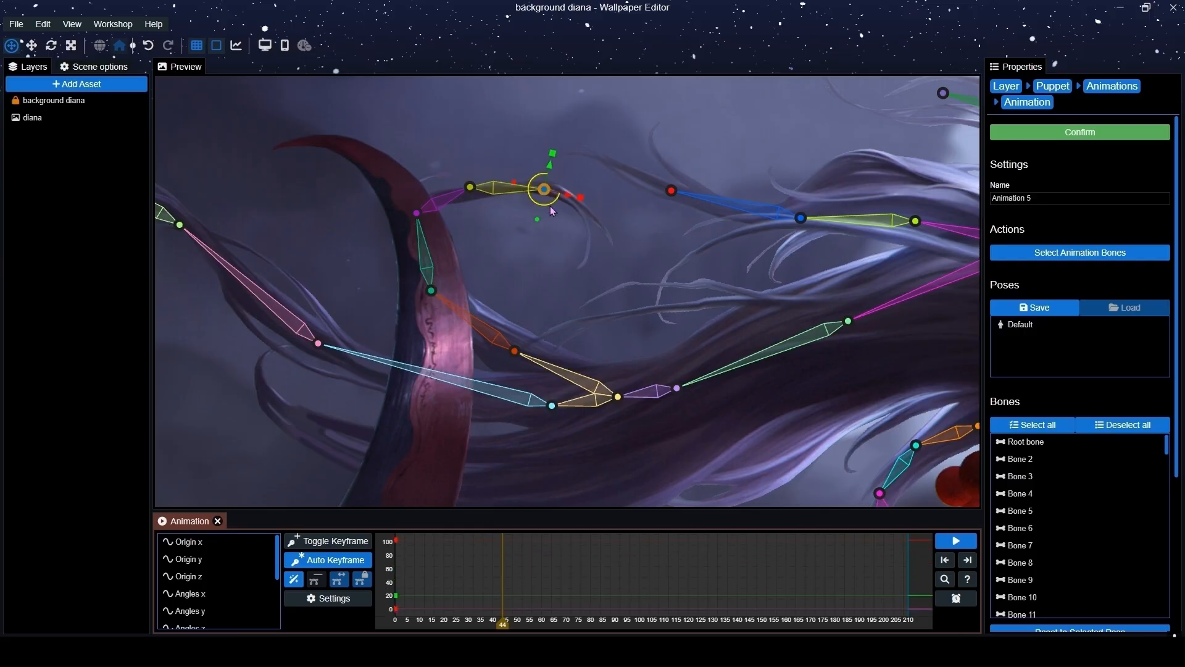
drag(479, 203, 475, 204)
Rotate the yellow-green, blue and red tip bones of the upper trailing hair strand slightly at frame 44.
drag(756, 253, 642, 268)
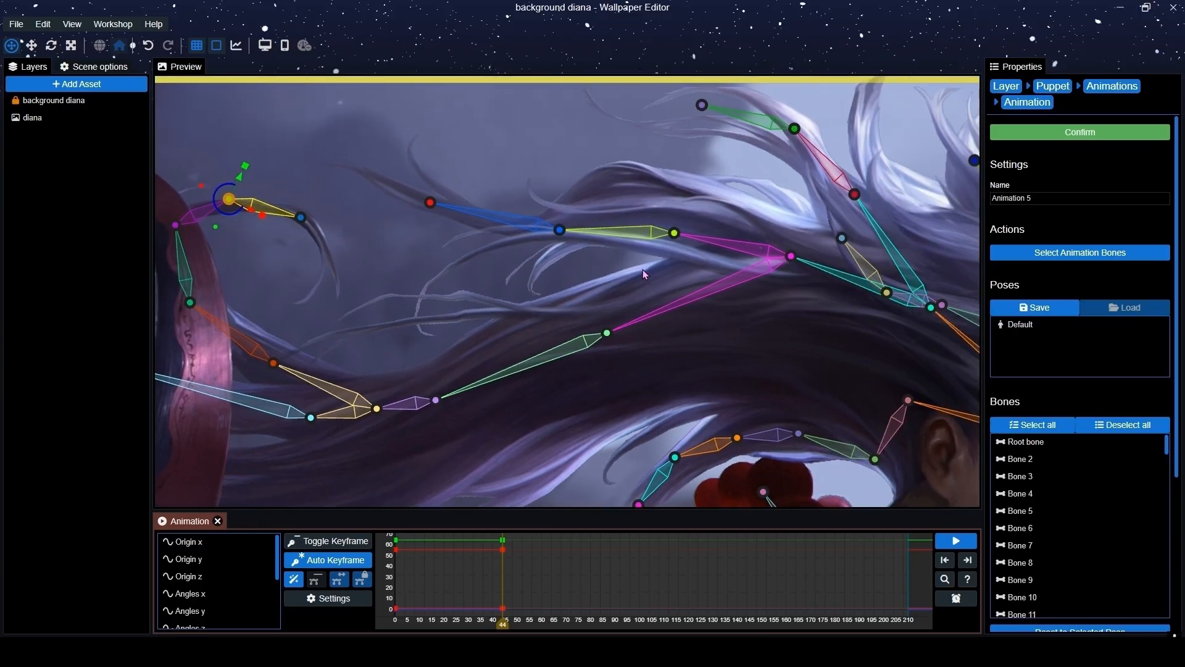
click(674, 234)
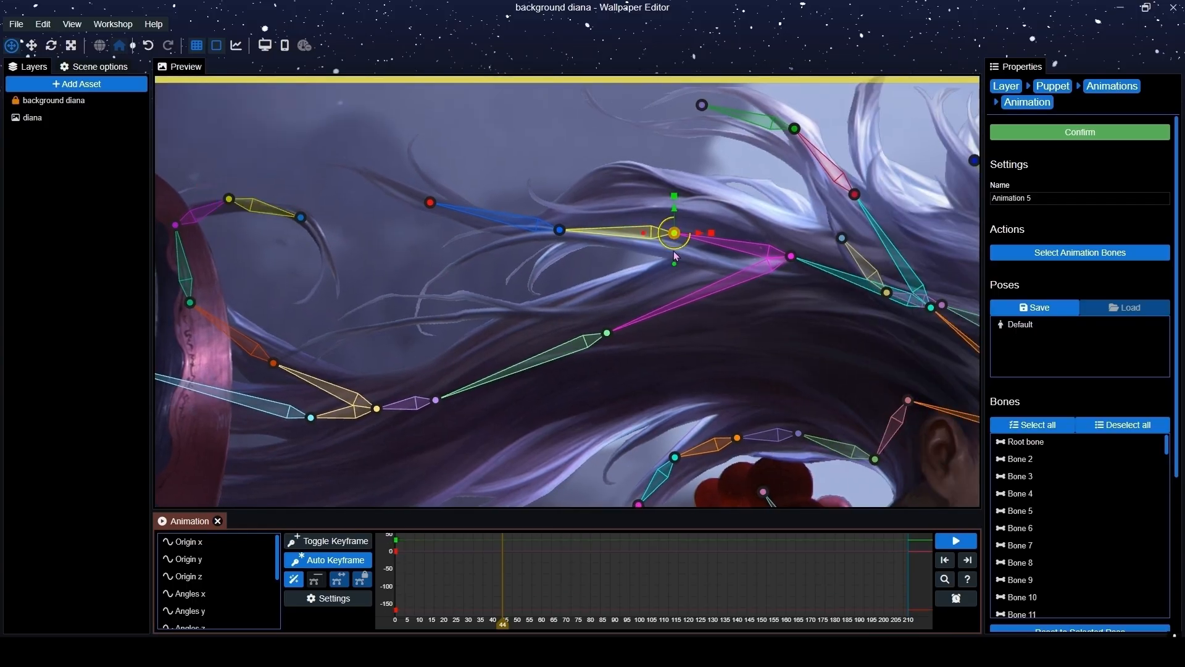
click(674, 250)
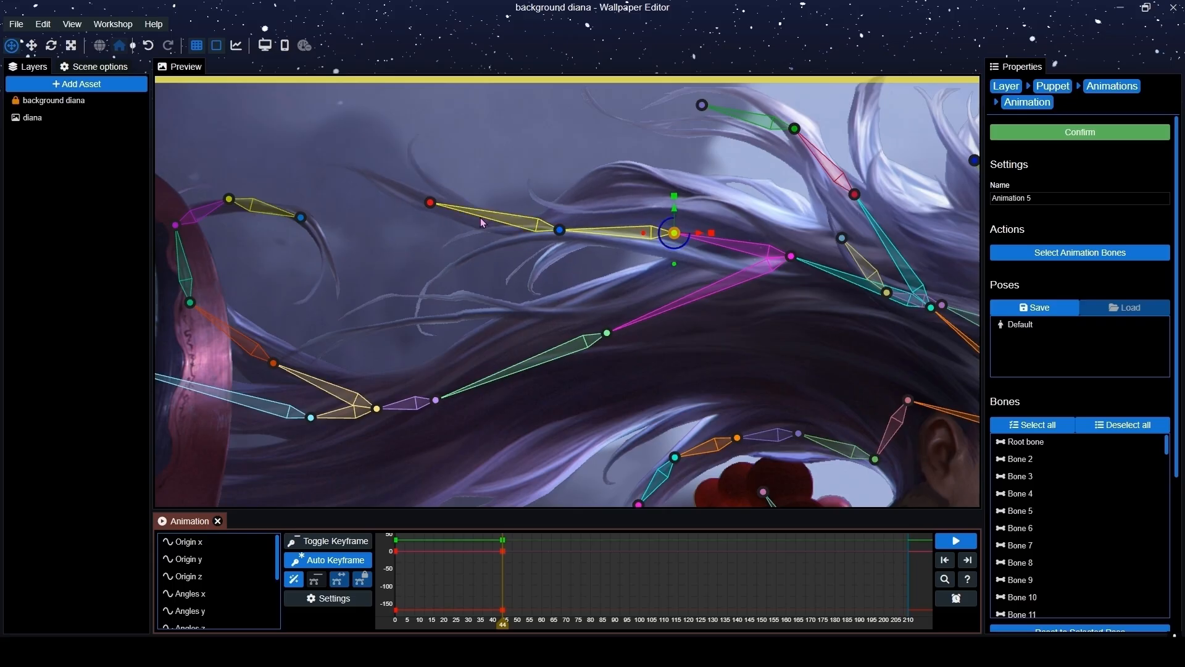
click(560, 232)
drag(563, 250, 562, 252)
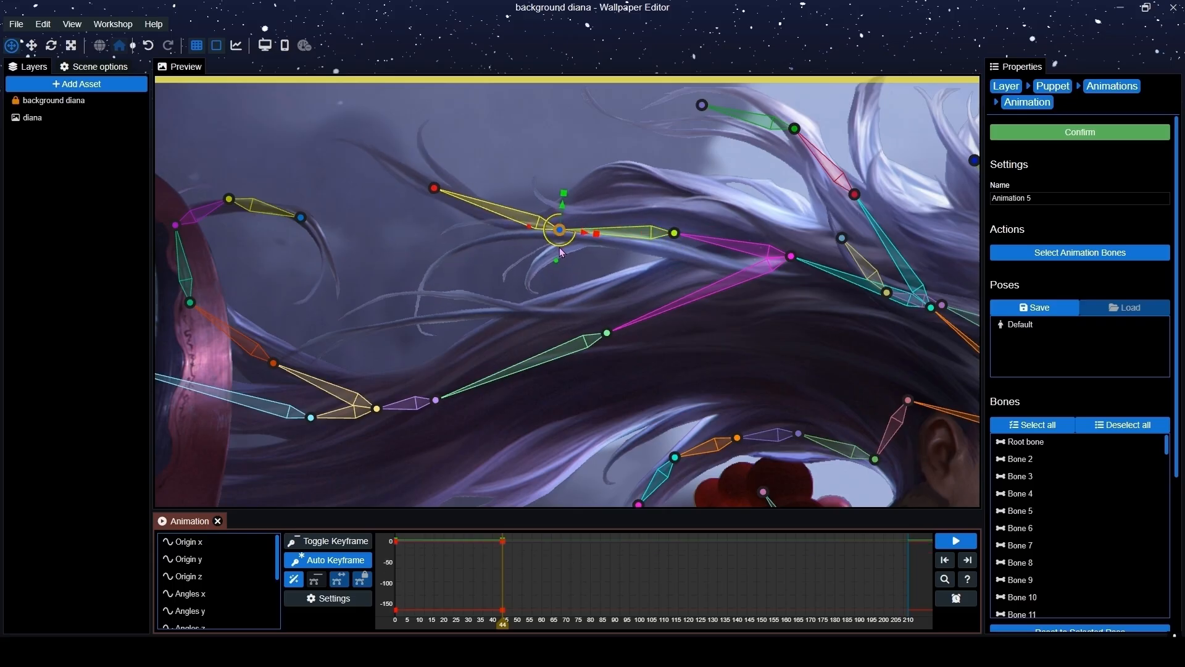
click(435, 196)
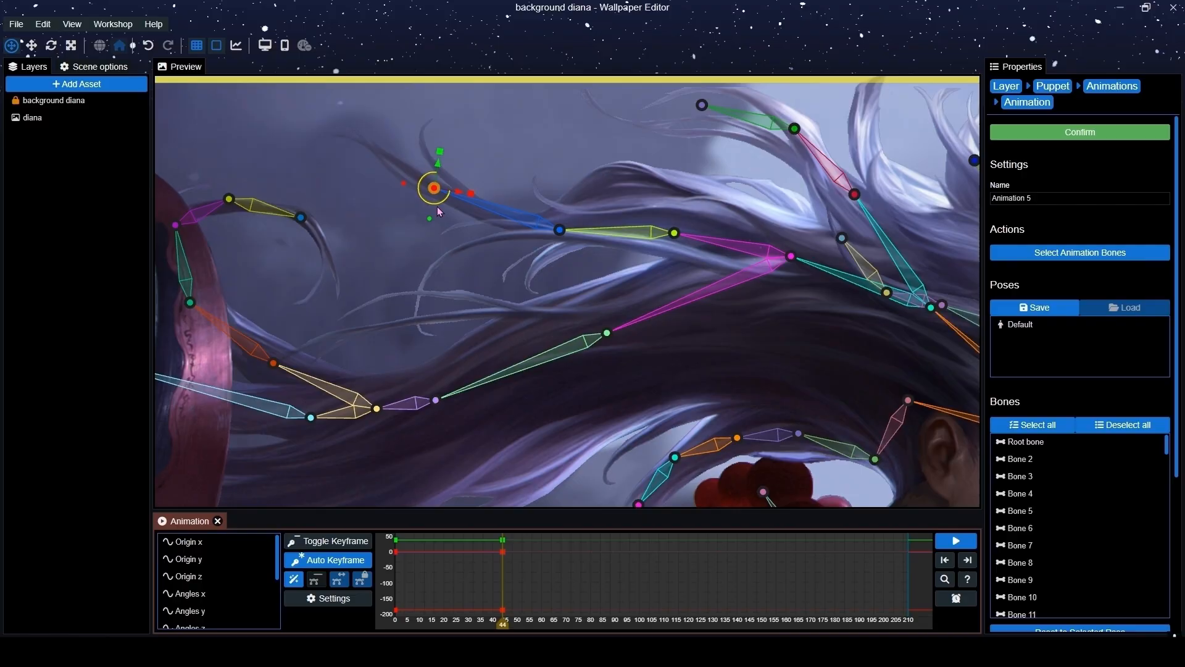
drag(613, 264, 547, 267)
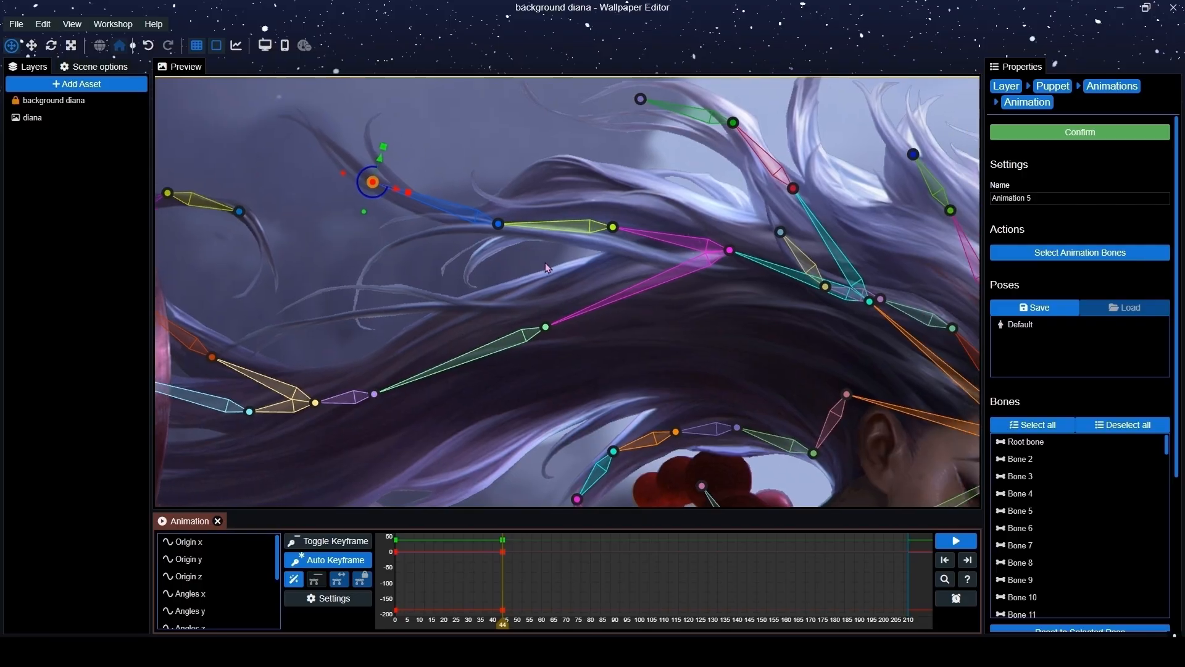
Rotate the magenta bone where the trailing strands join and the two end bones of the crown's hair strand slightly at frame 44.
click(729, 252)
drag(730, 265, 524, 272)
scroll(704, 274, down, 3)
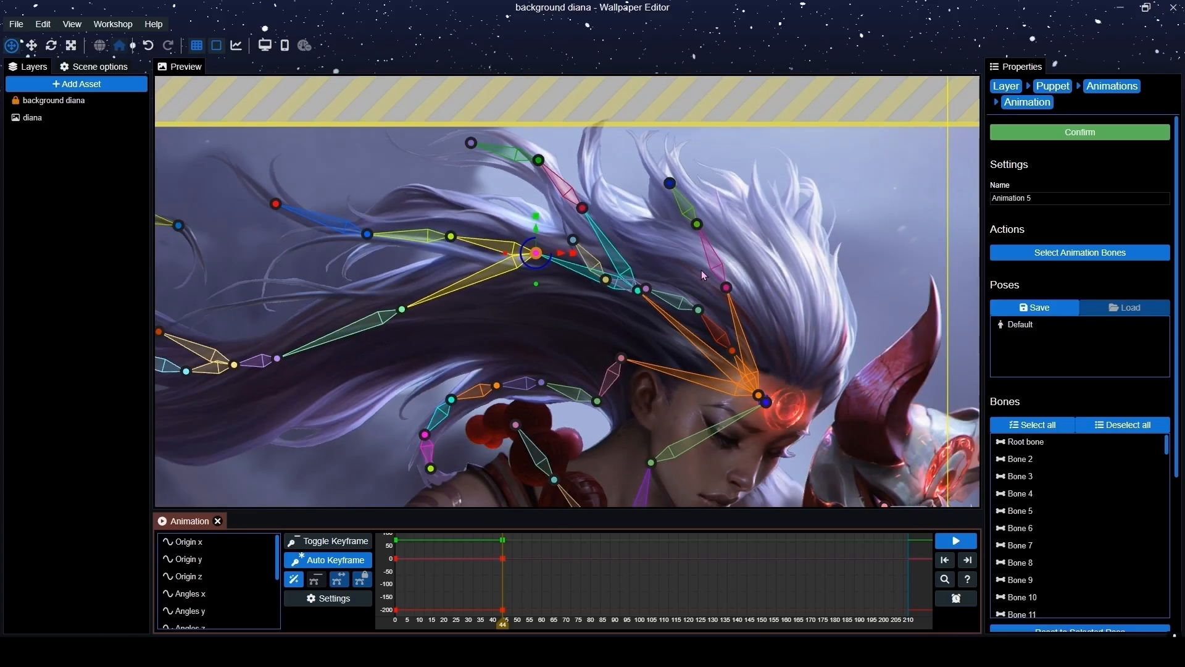
drag(683, 231, 678, 267)
scroll(691, 262, up, 2)
click(730, 252)
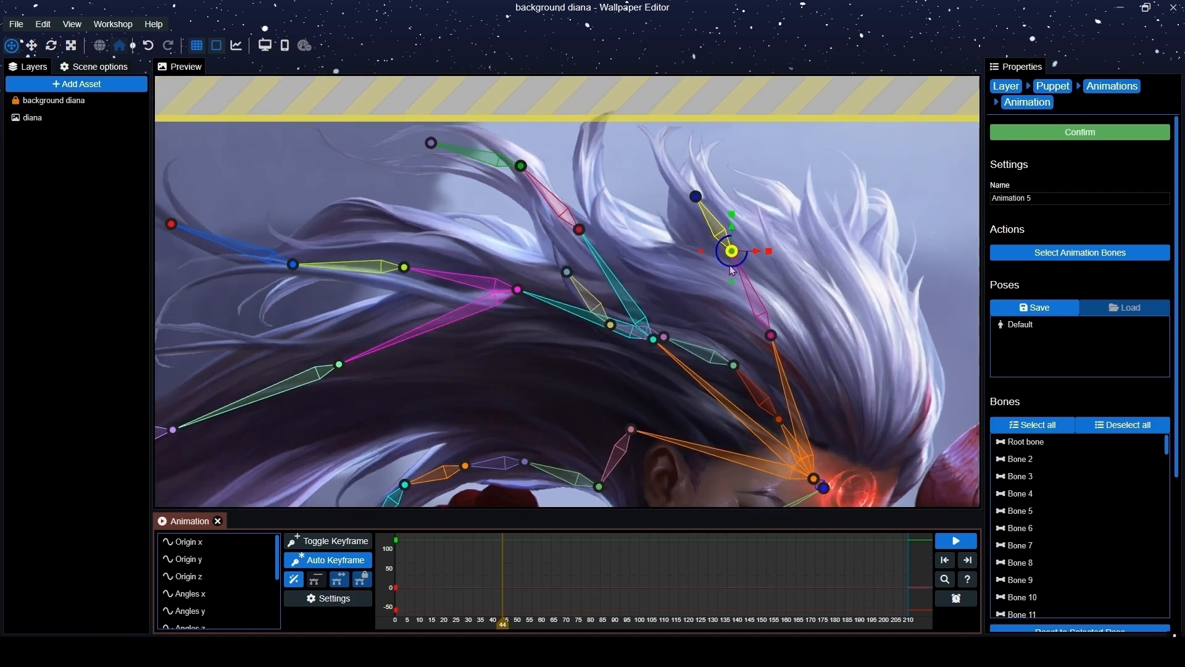
click(701, 195)
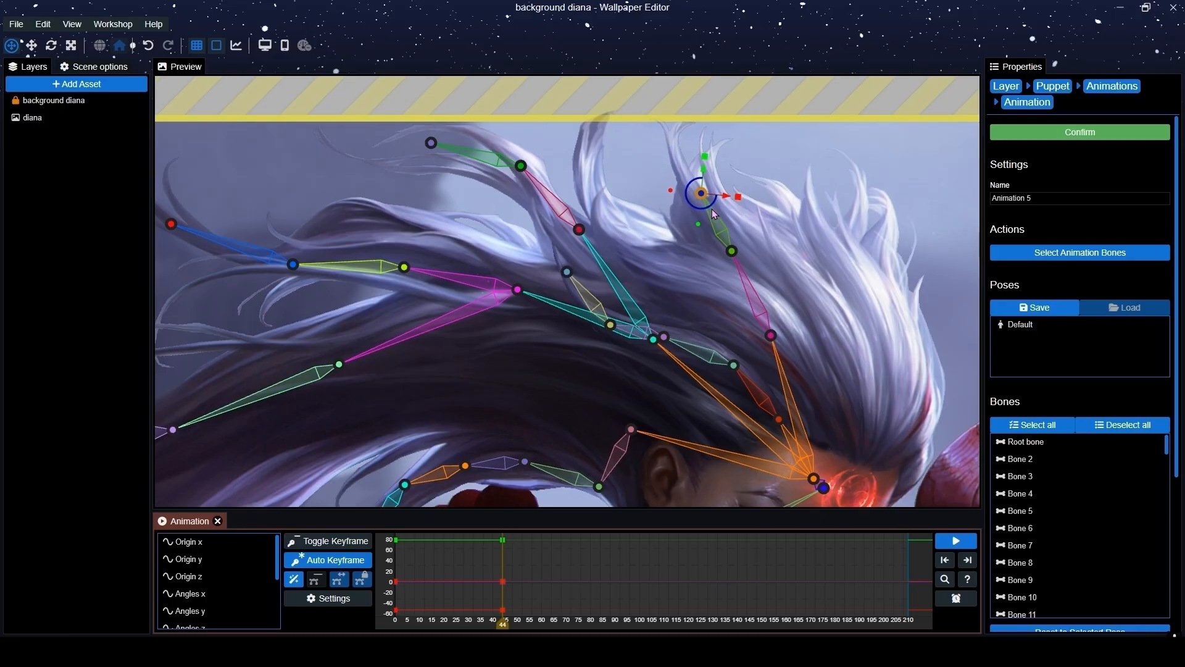
drag(708, 214, 727, 232)
Play back the hair movement across the whole character and confirm Animation 5.
click(956, 539)
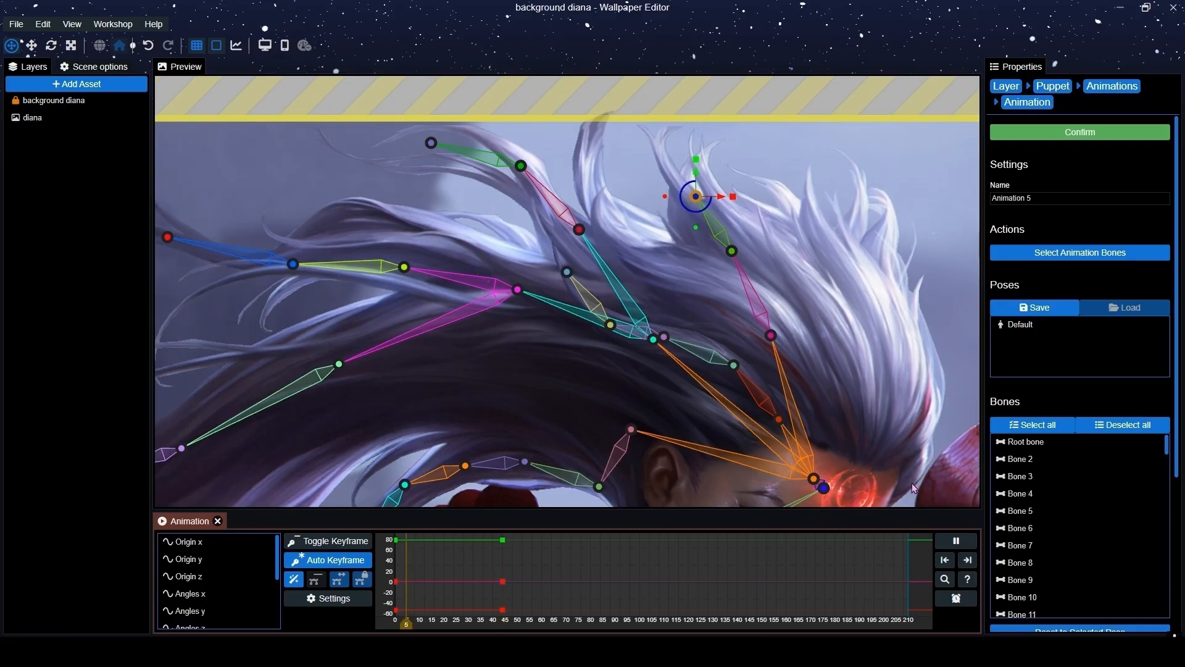
scroll(820, 281, down, 5)
drag(777, 353, 842, 218)
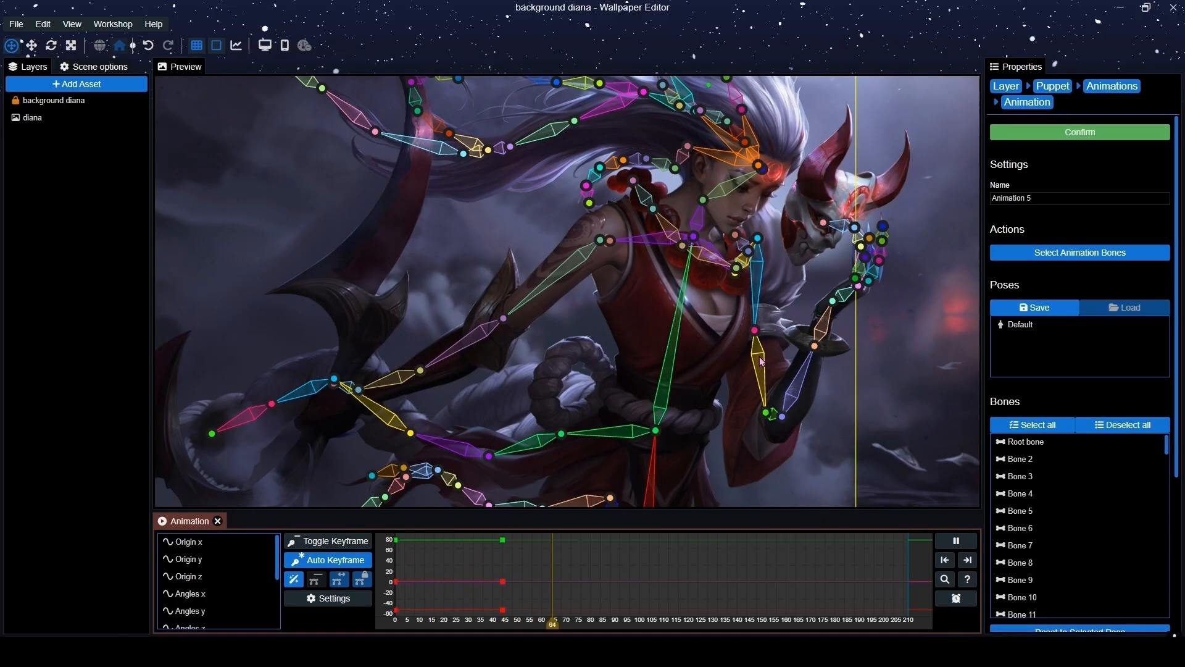
drag(757, 352, 714, 458)
click(1046, 135)
Add a sixth looping animation lasting 180 frames at 30 FPS, move to frame 40, and save the project.
click(1036, 173)
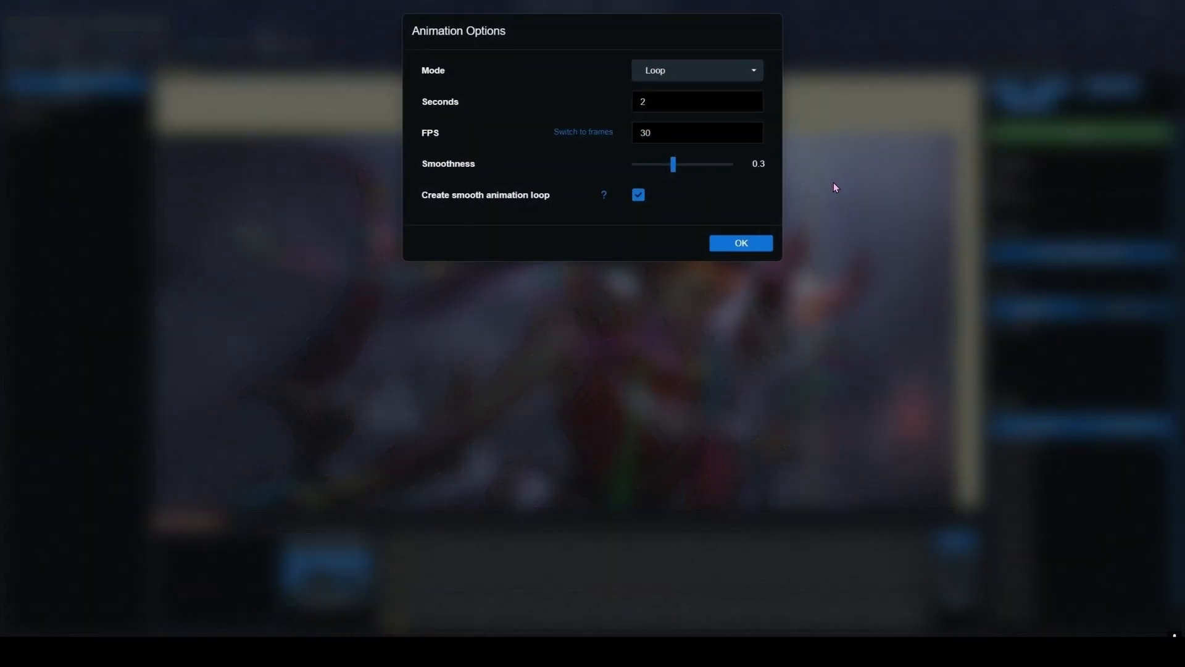
click(744, 238)
click(745, 619)
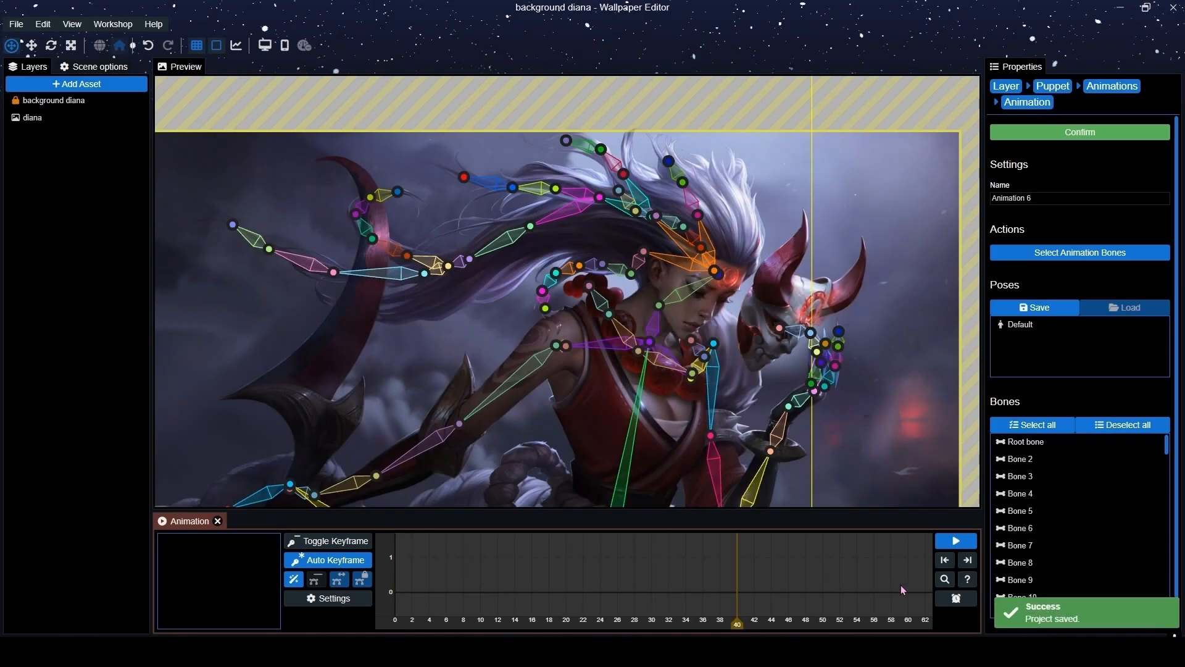
click(943, 581)
Raise the purple bone in the hair curl above the beads slightly and rotate the adjoining orange bone at frame 40.
scroll(640, 333, up, 6)
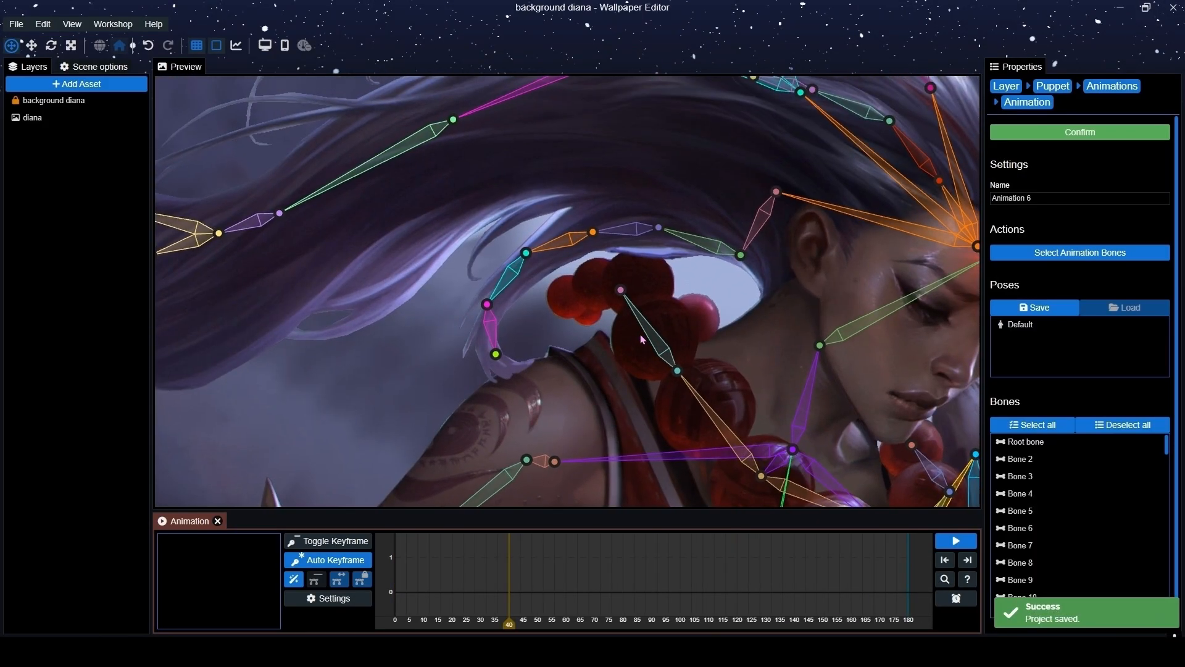
scroll(639, 335, up, 2)
scroll(754, 217, up, 1)
click(682, 220)
drag(681, 236, 681, 235)
click(587, 239)
drag(587, 242, 503, 276)
Swing the lower bones of the hair curl inward toward the shoulder at frame 40, and confirm Animation 6 after a playback.
click(495, 258)
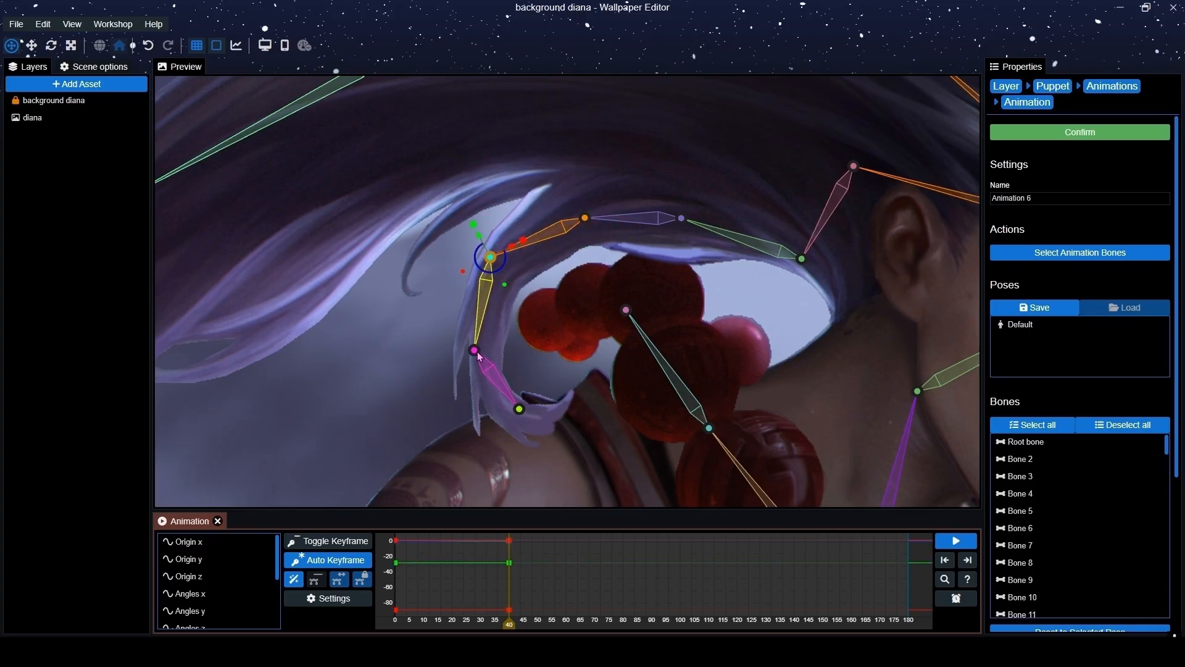
click(479, 372)
click(524, 406)
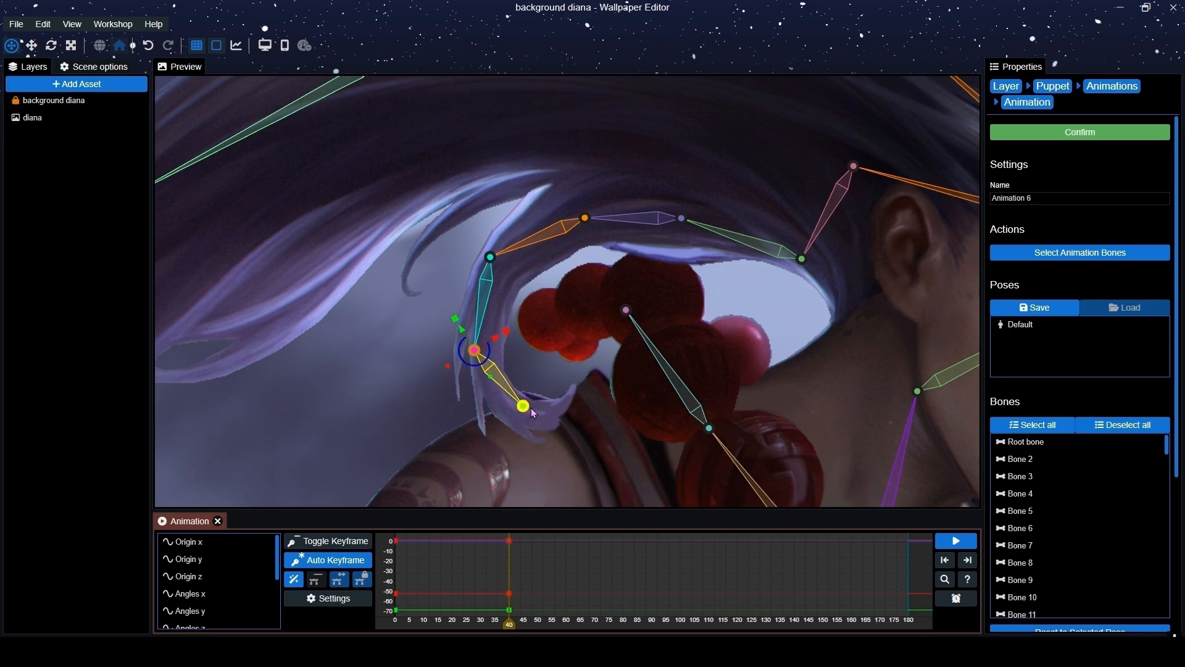
click(956, 541)
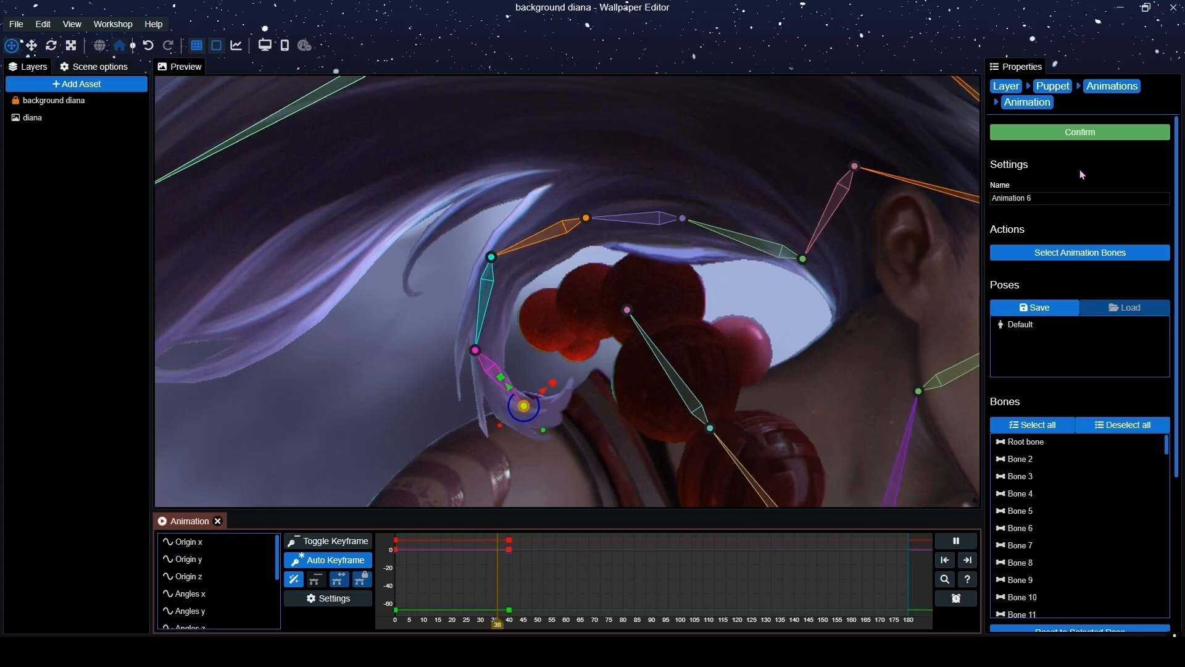
click(1080, 132)
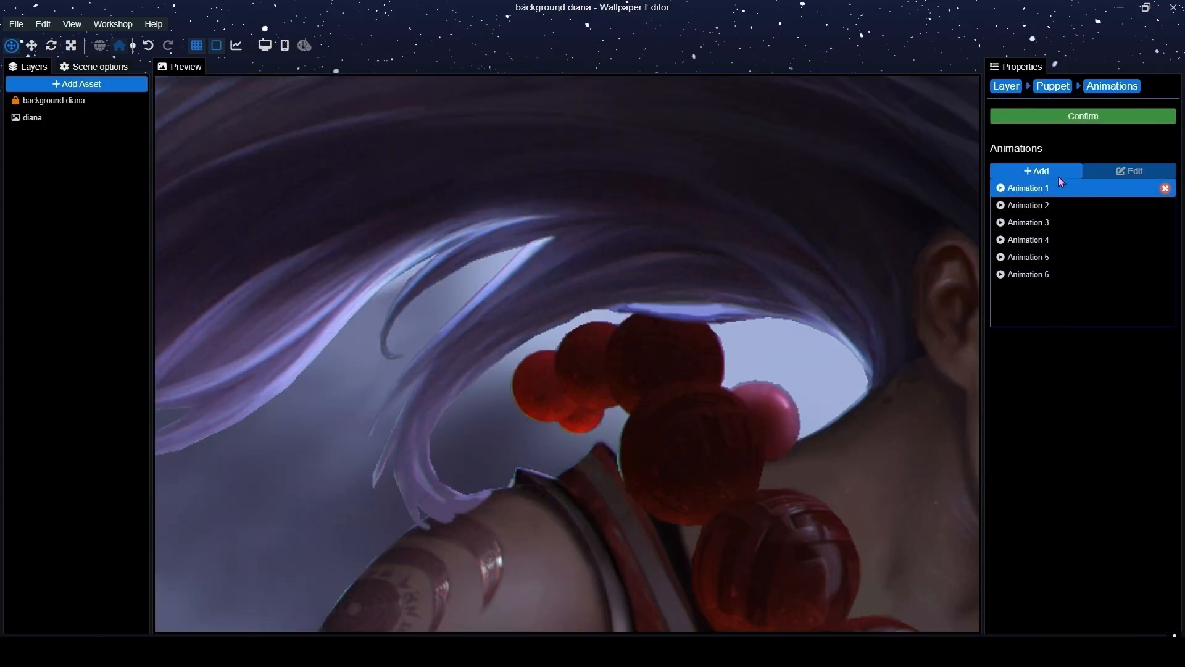
Add a seventh looping animation lasting 150 frames at 30 FPS, move to frame 42, and save the project.
click(1060, 178)
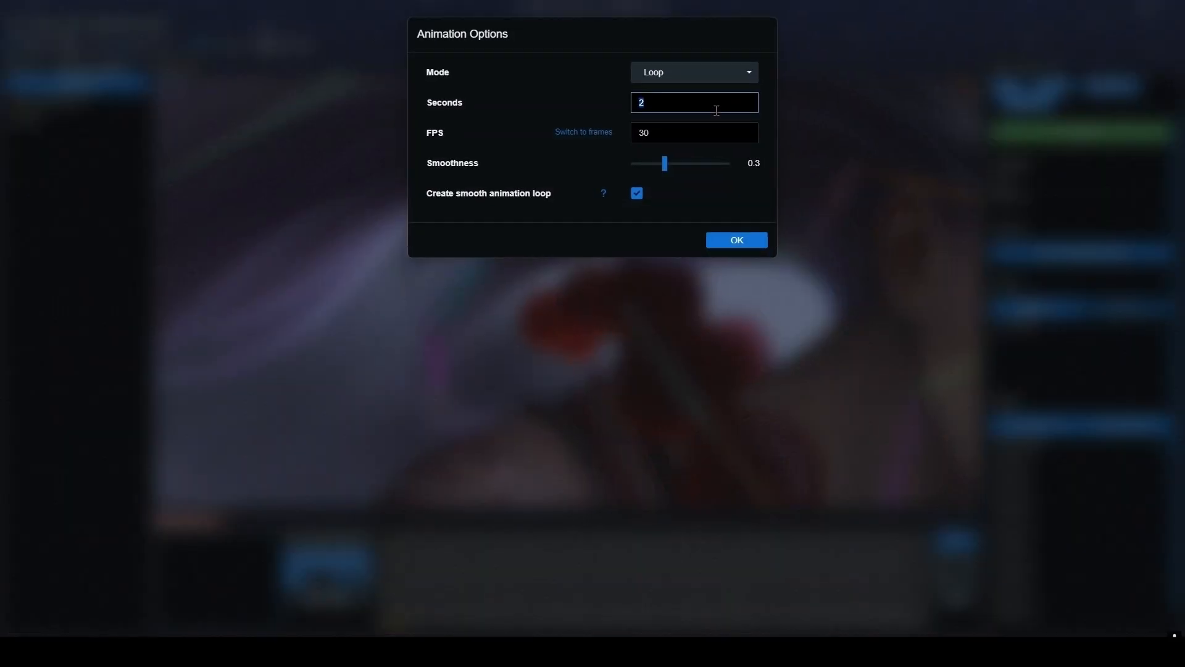
click(762, 244)
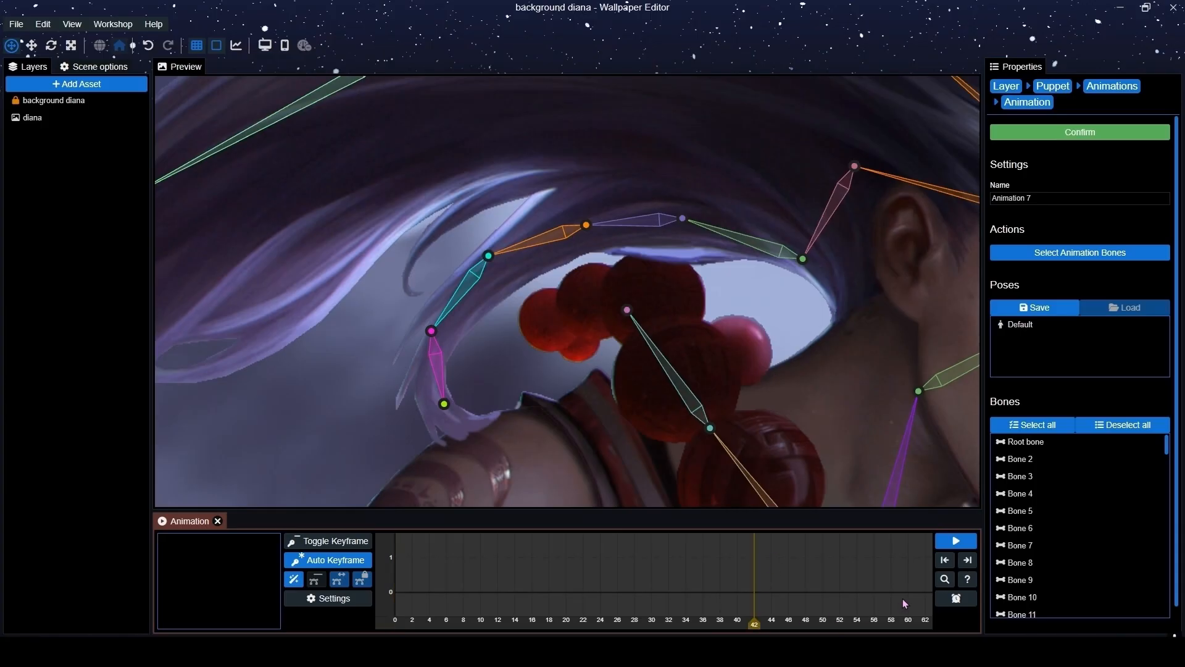
click(943, 581)
scroll(613, 409, down, 5)
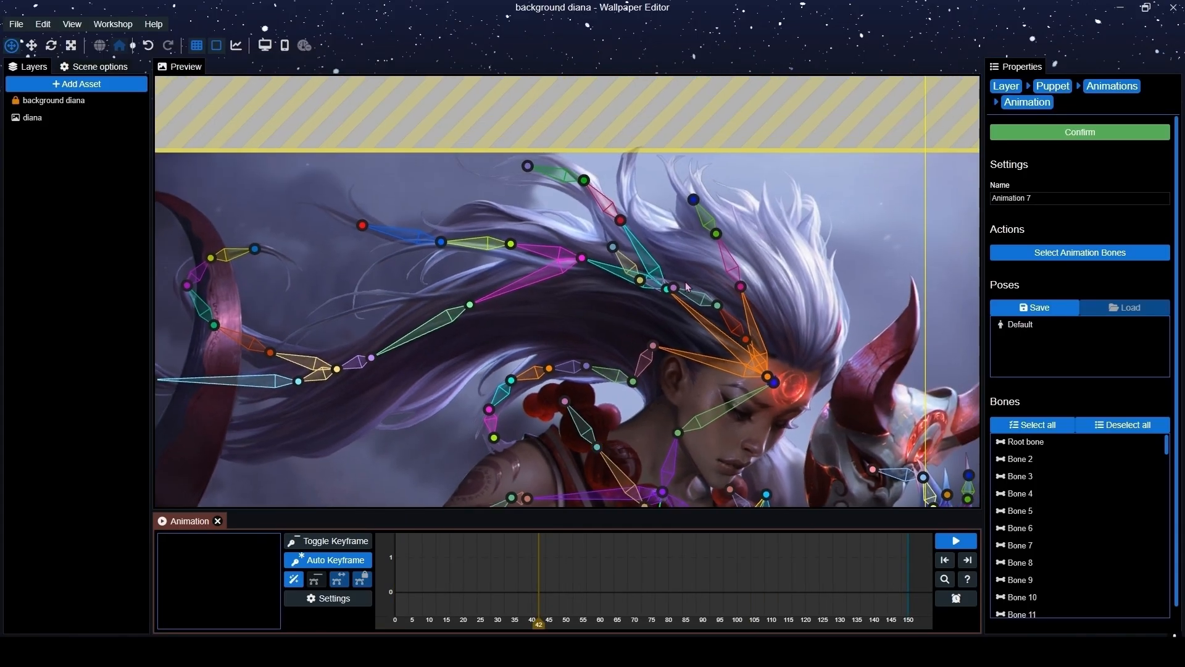
key(ctrl+s)
scroll(624, 261, up, 5)
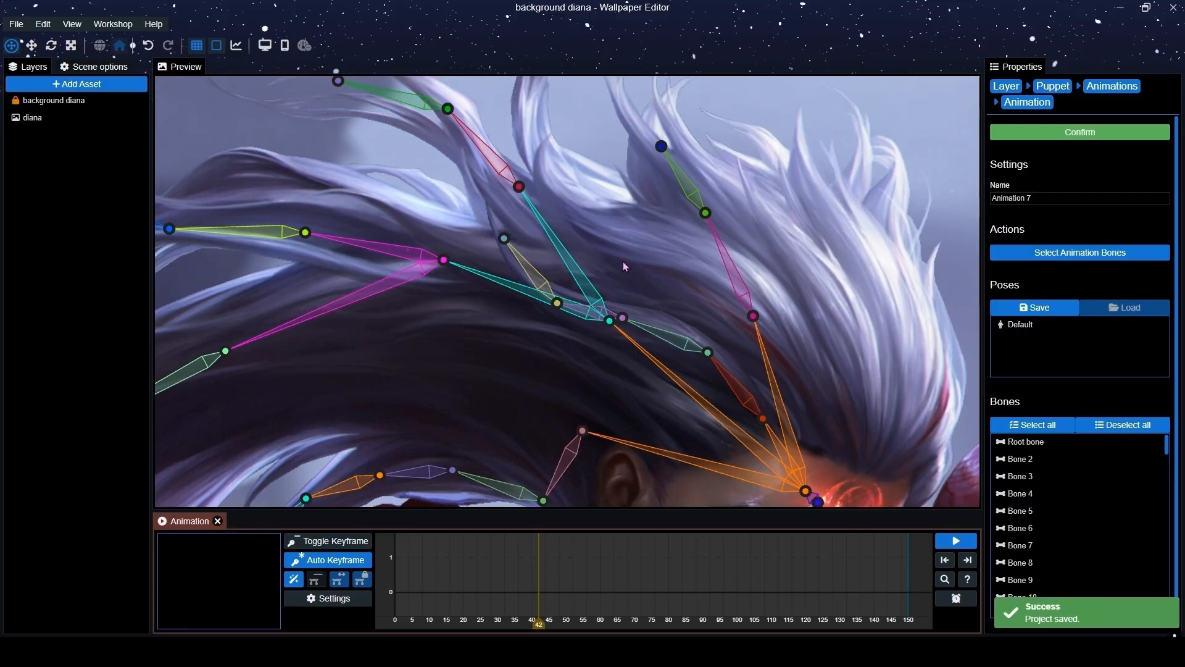
scroll(667, 224, down, 5)
drag(580, 247, 673, 287)
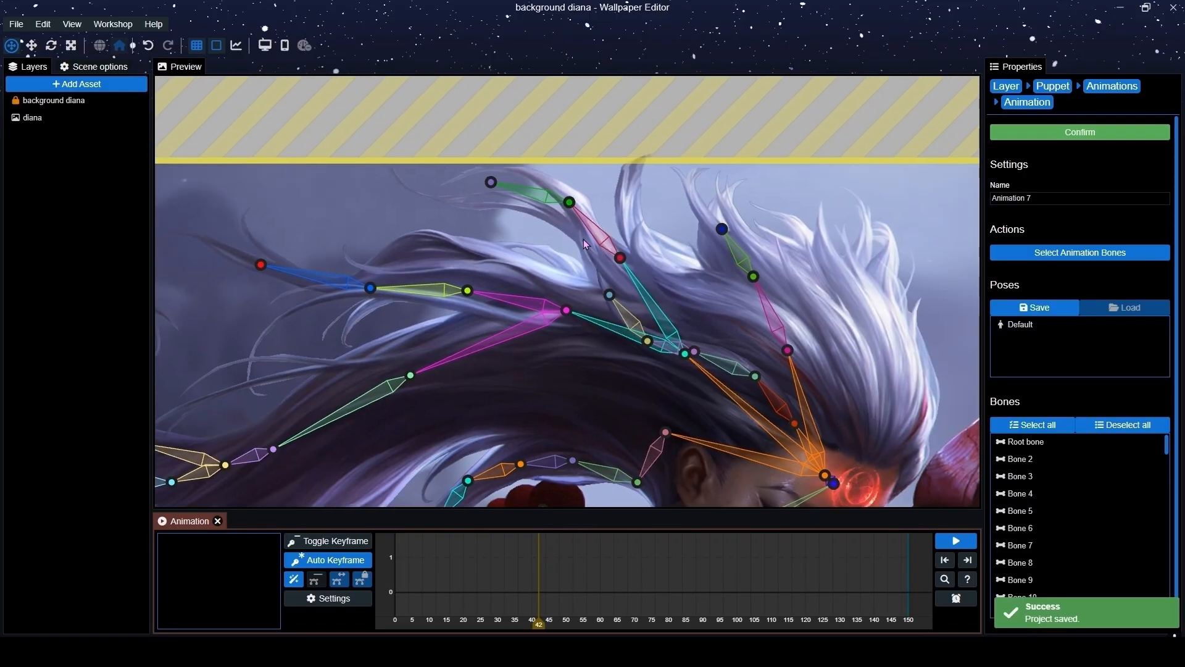
Swing the hair strand above the ear downward at frame 42 by rotating its green bone and the adjoining purple bone.
scroll(679, 287, up, 3)
scroll(681, 290, up, 3)
drag(840, 376, 691, 299)
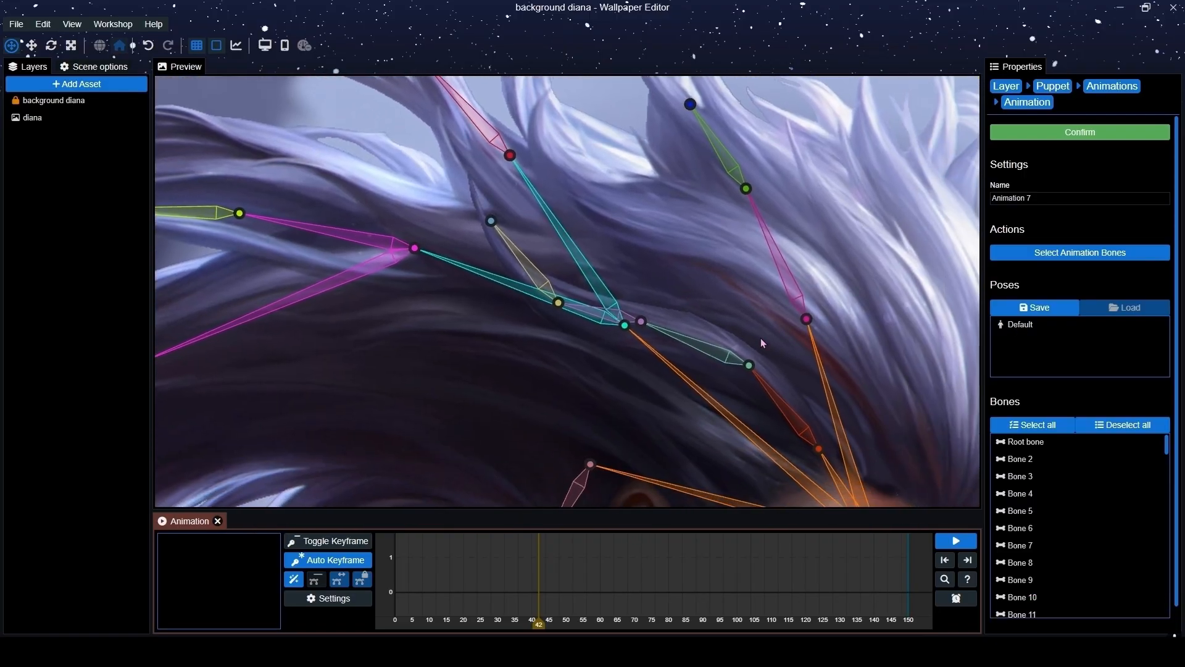
scroll(718, 334, down, 3)
scroll(741, 283, up, 5)
click(739, 285)
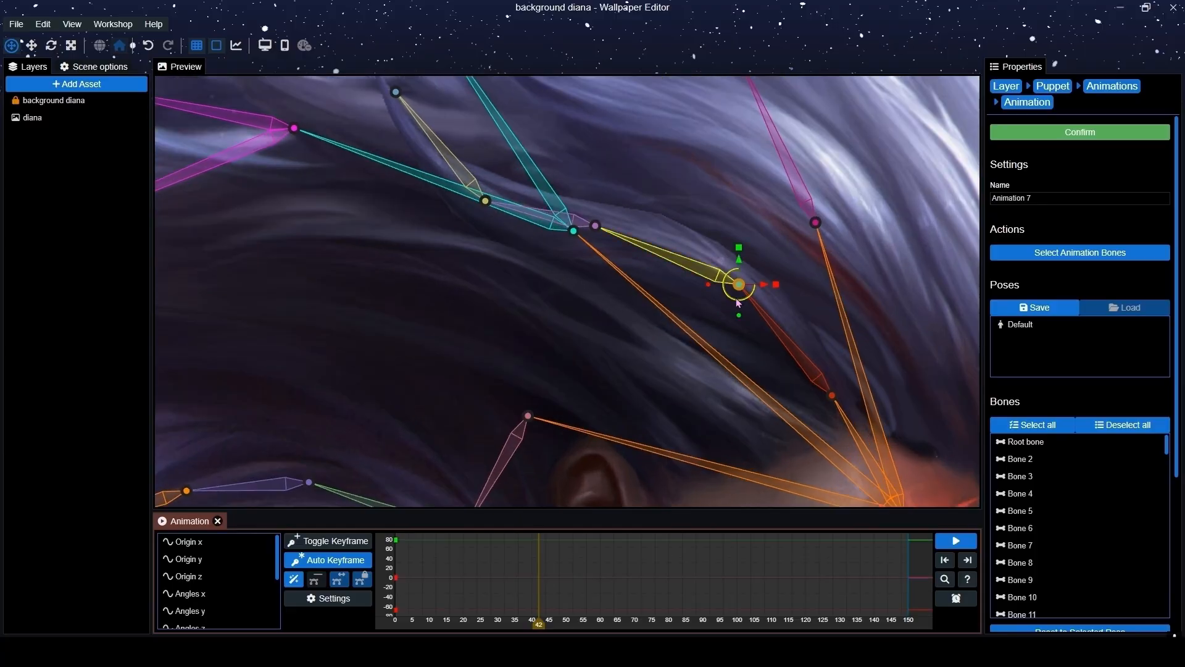
drag(735, 301, 741, 302)
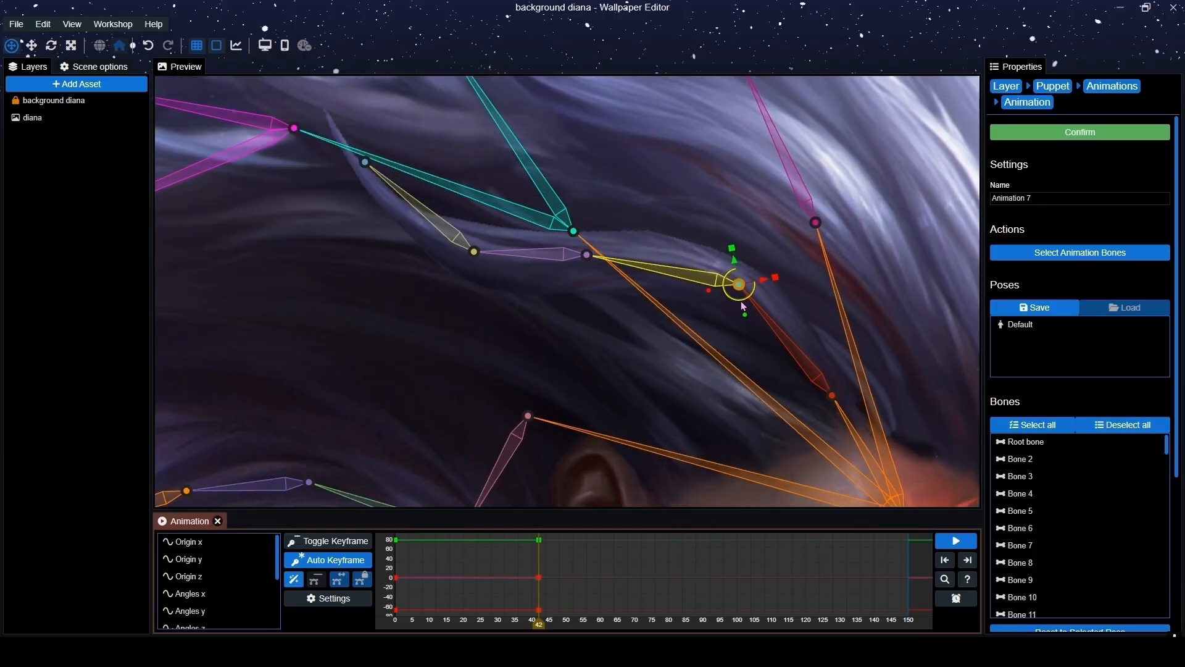
click(586, 255)
drag(587, 272, 594, 282)
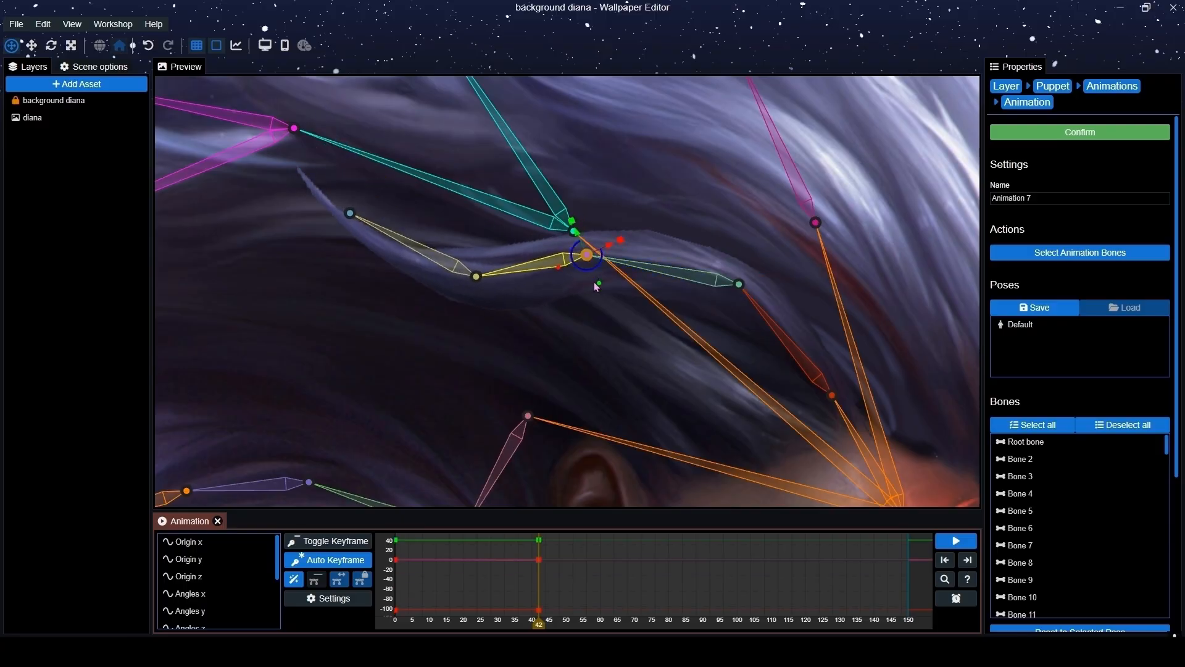
Rotate the two outer bones of the hair strand slightly downward at frame 42, and confirm Animation 7 after a playback.
click(476, 277)
drag(477, 291, 481, 295)
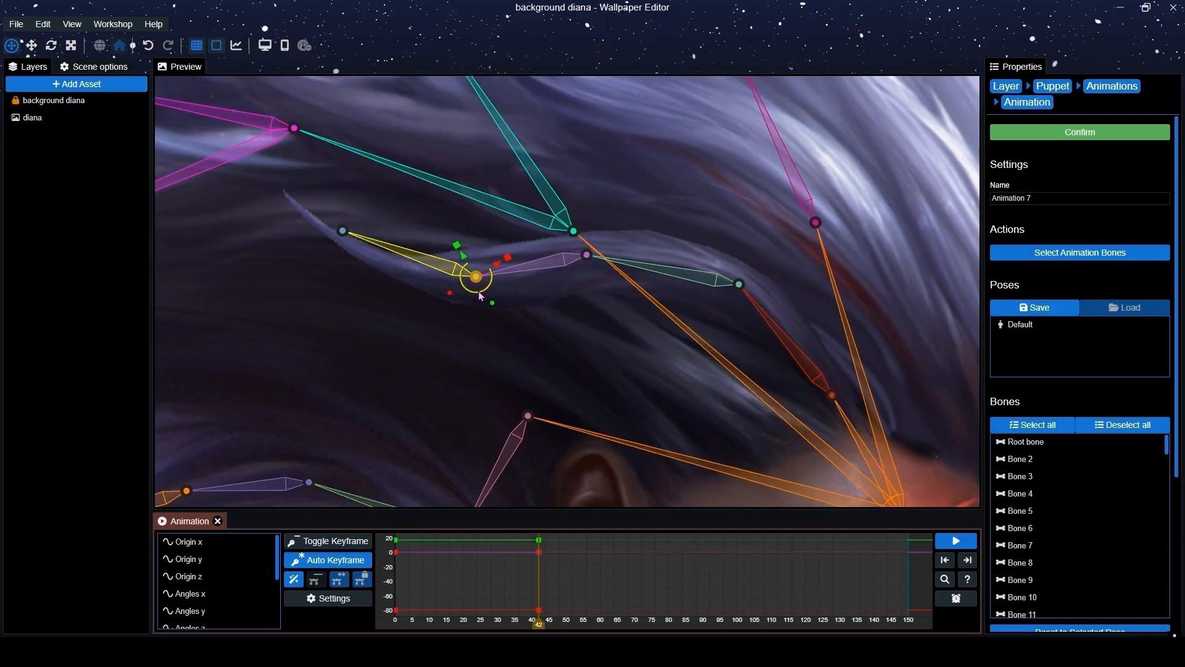
click(344, 231)
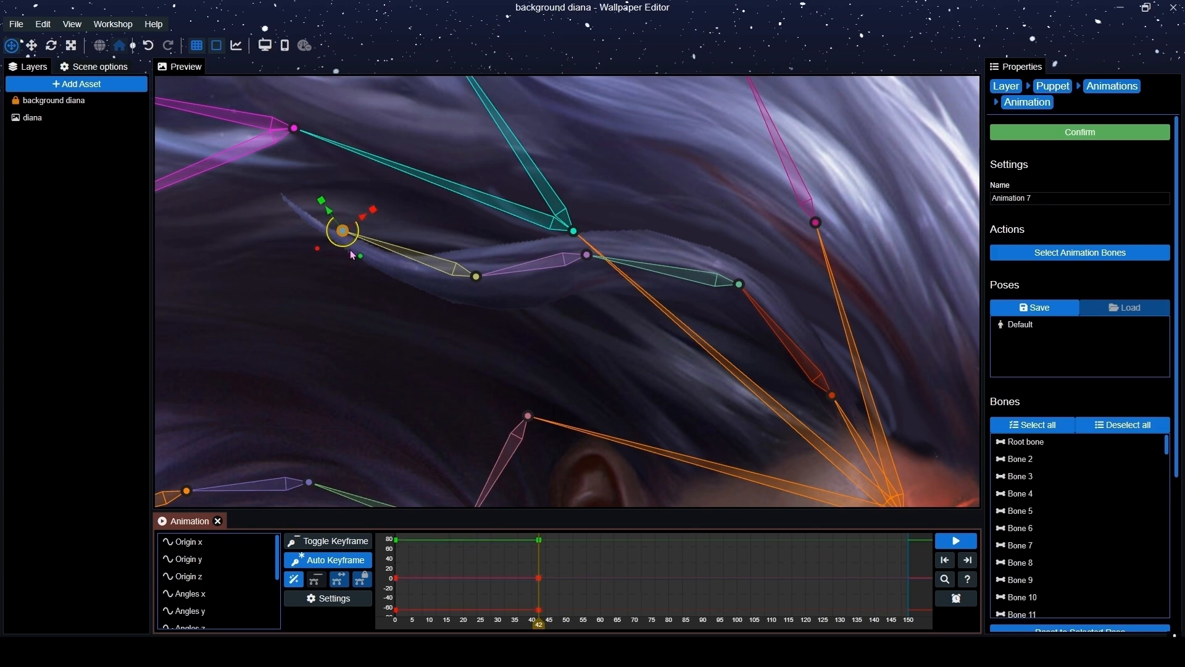
click(948, 538)
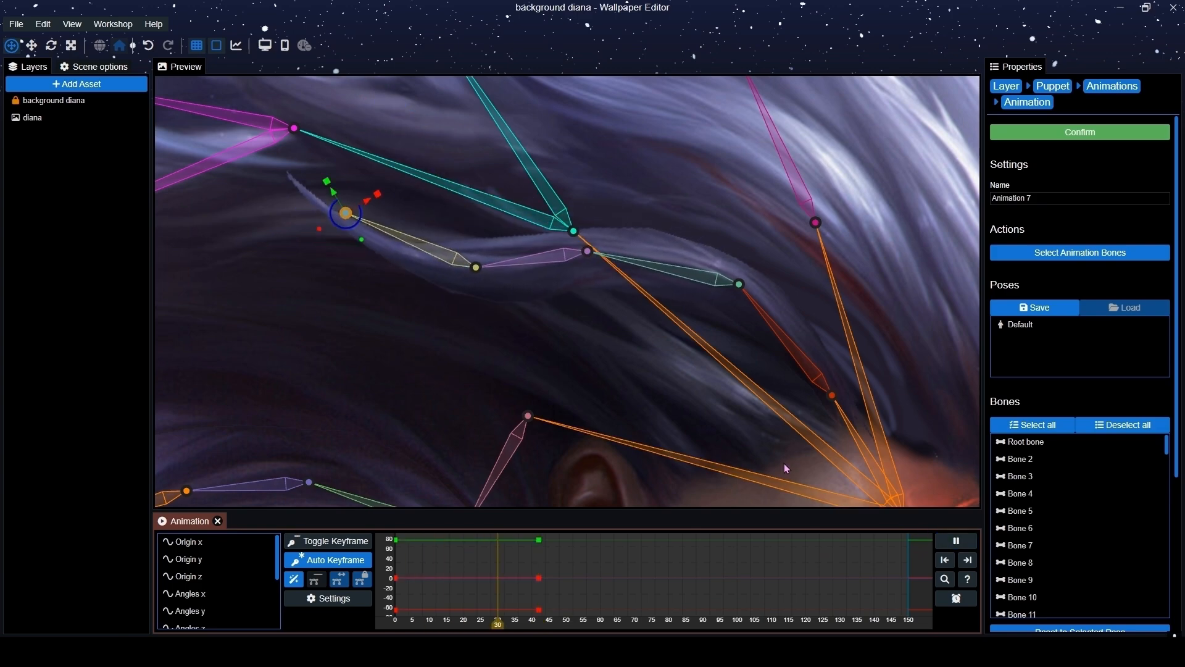
scroll(796, 414, down, 5)
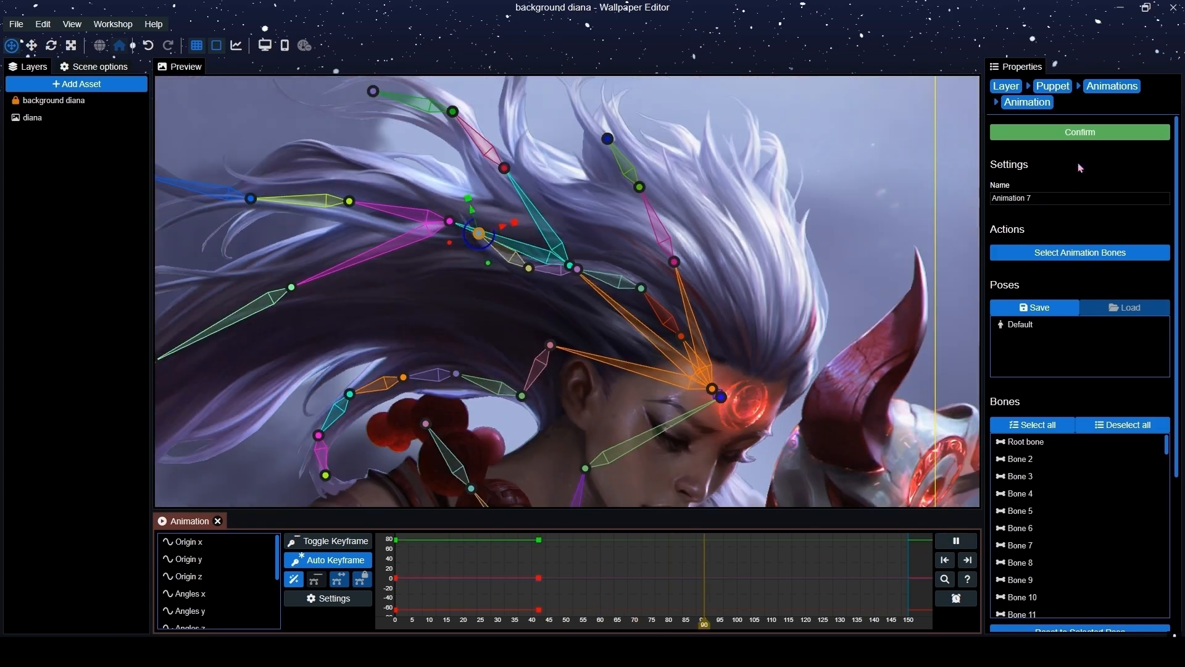
click(1071, 132)
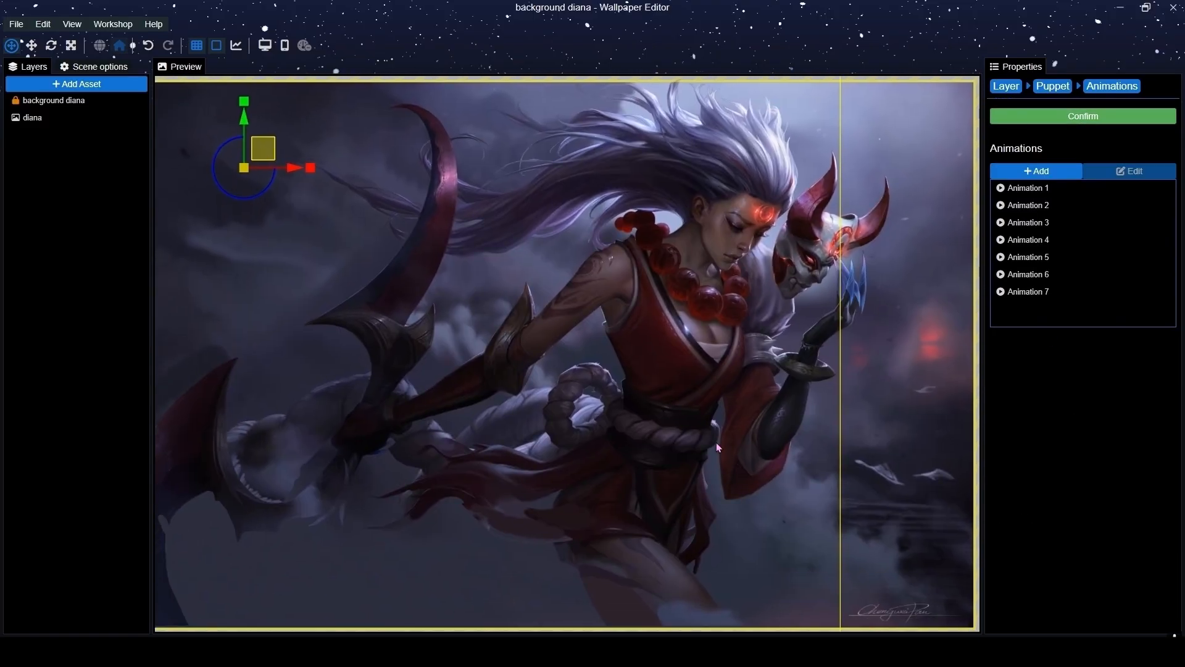
Add an eighth looping animation lasting 8 seconds at 30 FPS, and move to frame 110.
click(1045, 177)
double_click(714, 103)
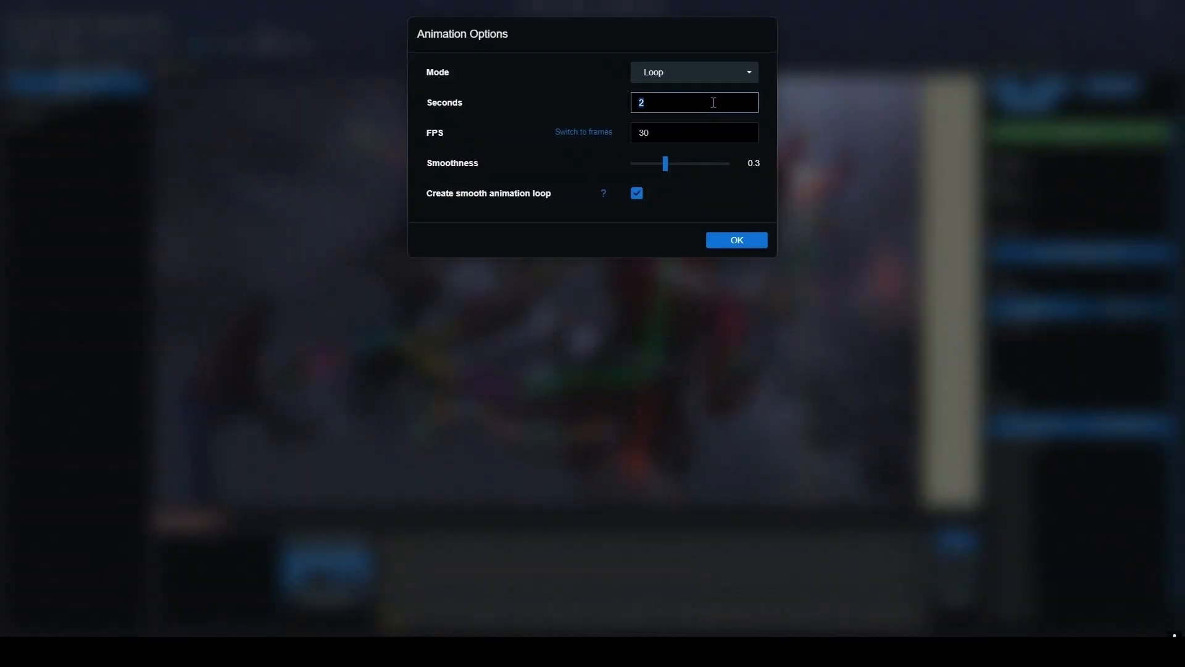
text(8)
click(738, 240)
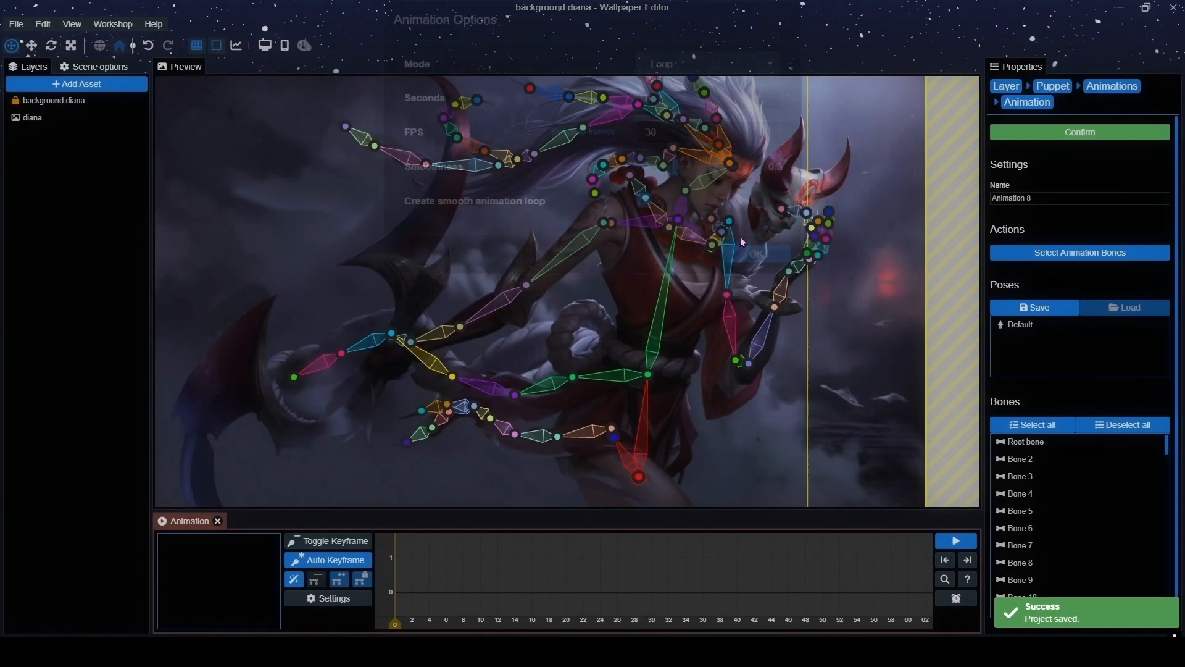
click(945, 580)
click(633, 628)
Rotate the upper arm bone slightly upward about the shoulder of the weapon arm at frame 110.
scroll(677, 256, up, 6)
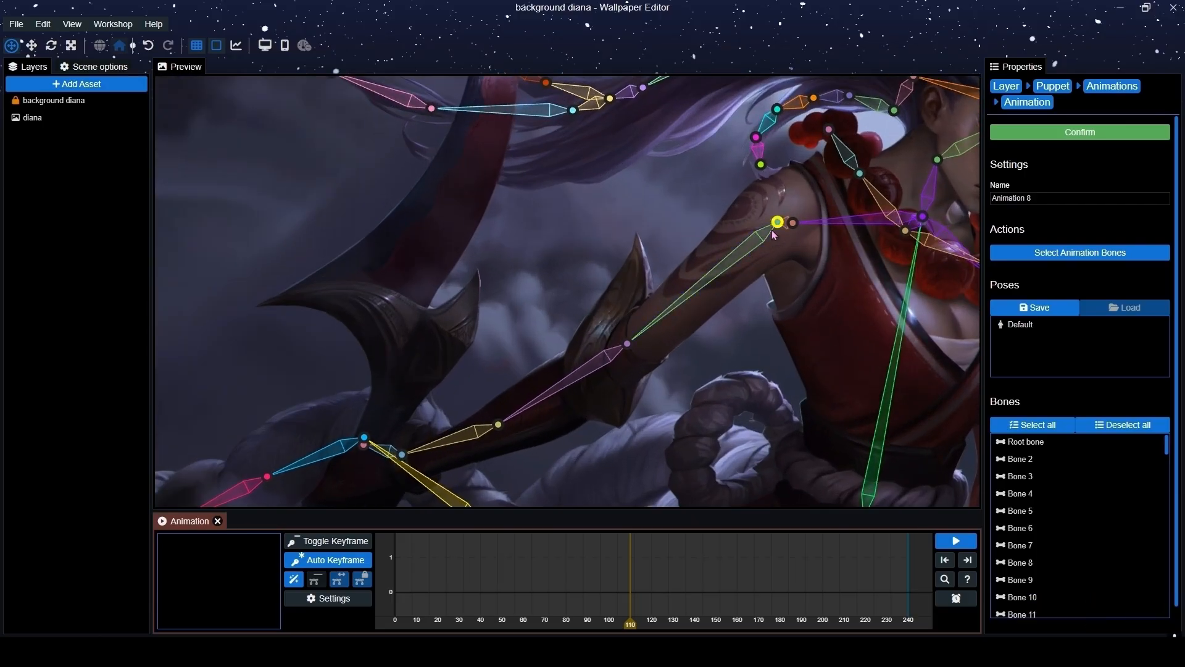
click(778, 222)
drag(774, 239, 772, 238)
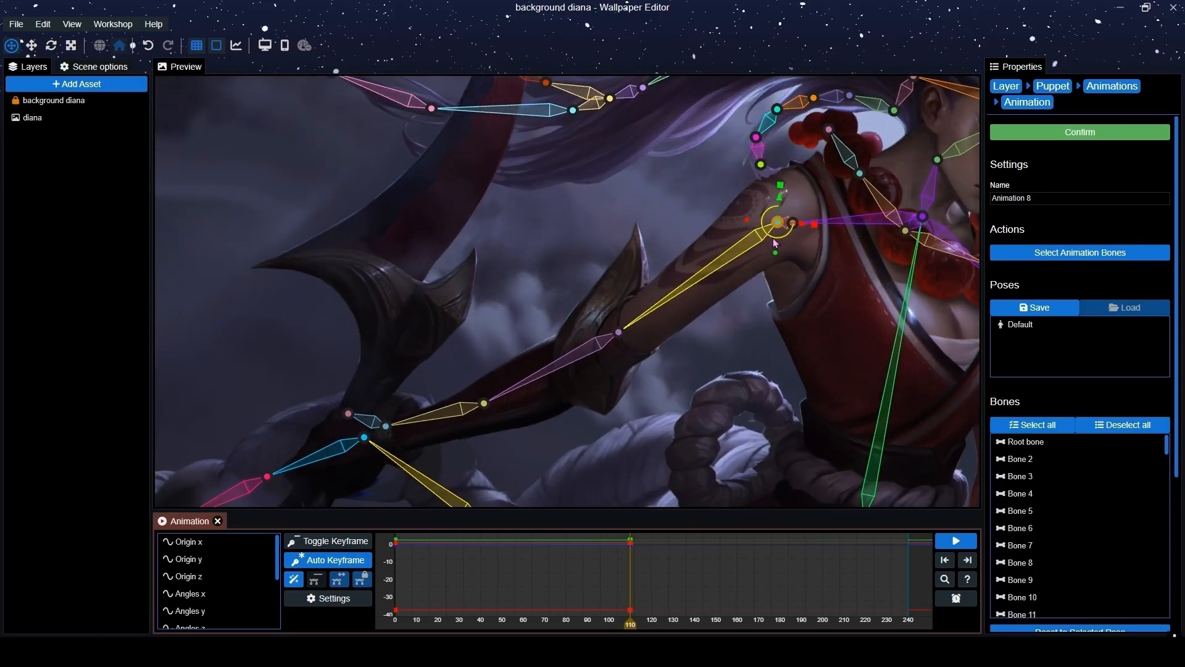
scroll(720, 278, down, 1)
scroll(717, 286, up, 5)
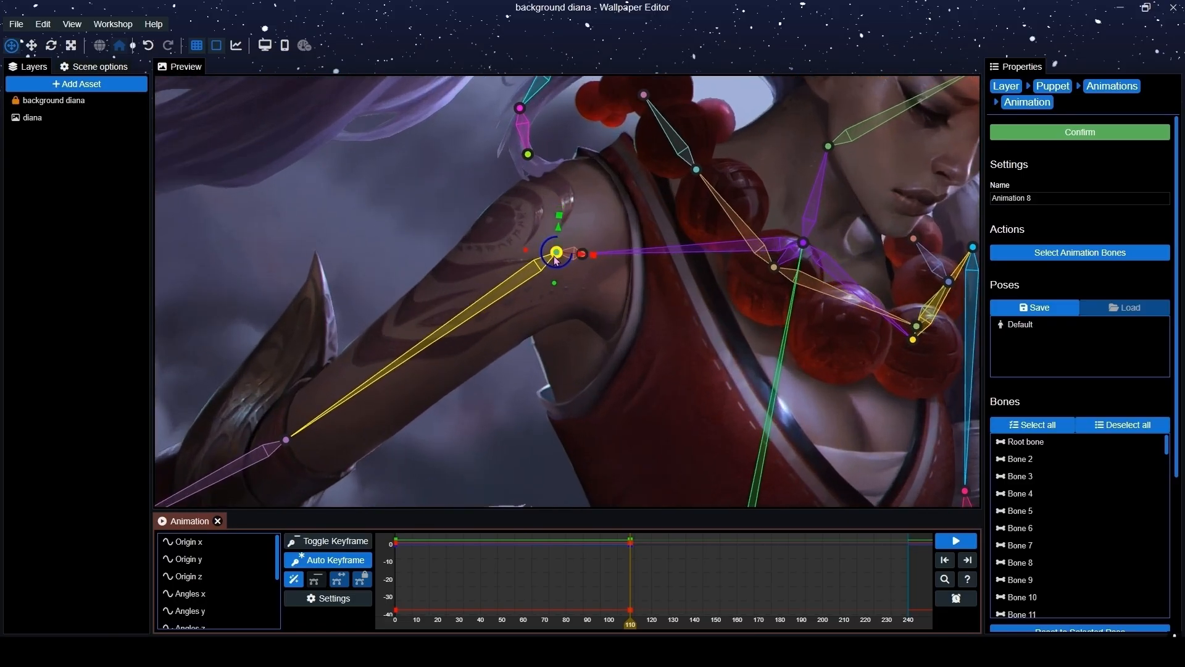
drag(555, 257, 558, 248)
scroll(590, 316, down, 3)
scroll(571, 262, up, 4)
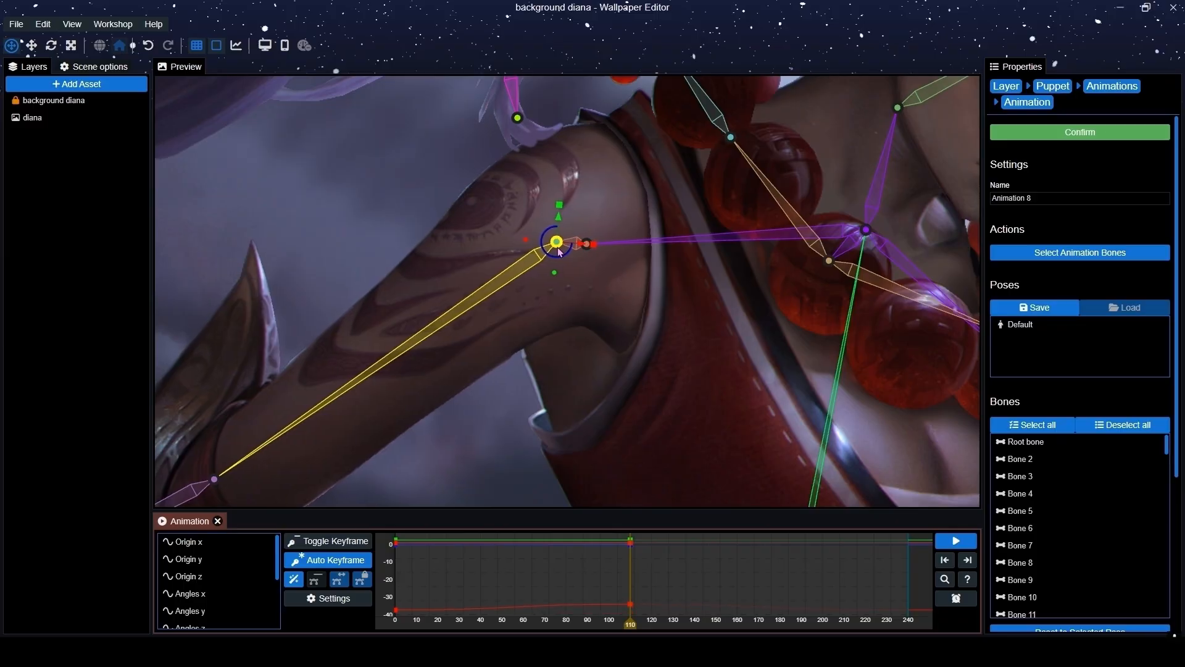
Rotate the forearm bone slightly about the elbow of the weapon arm at frame 110.
scroll(711, 324, down, 2)
scroll(711, 324, down, 4)
drag(518, 354, 699, 303)
click(595, 317)
scroll(589, 346, down, 3)
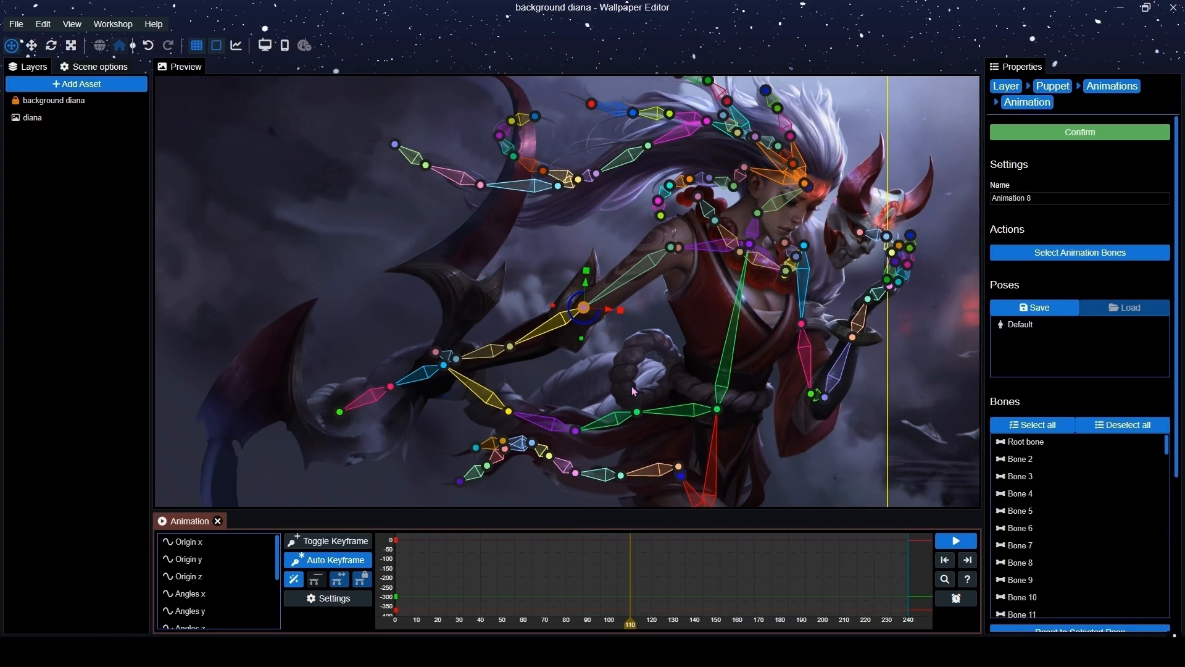
drag(574, 394, 610, 397)
scroll(615, 380, down, 1)
scroll(613, 355, down, 3)
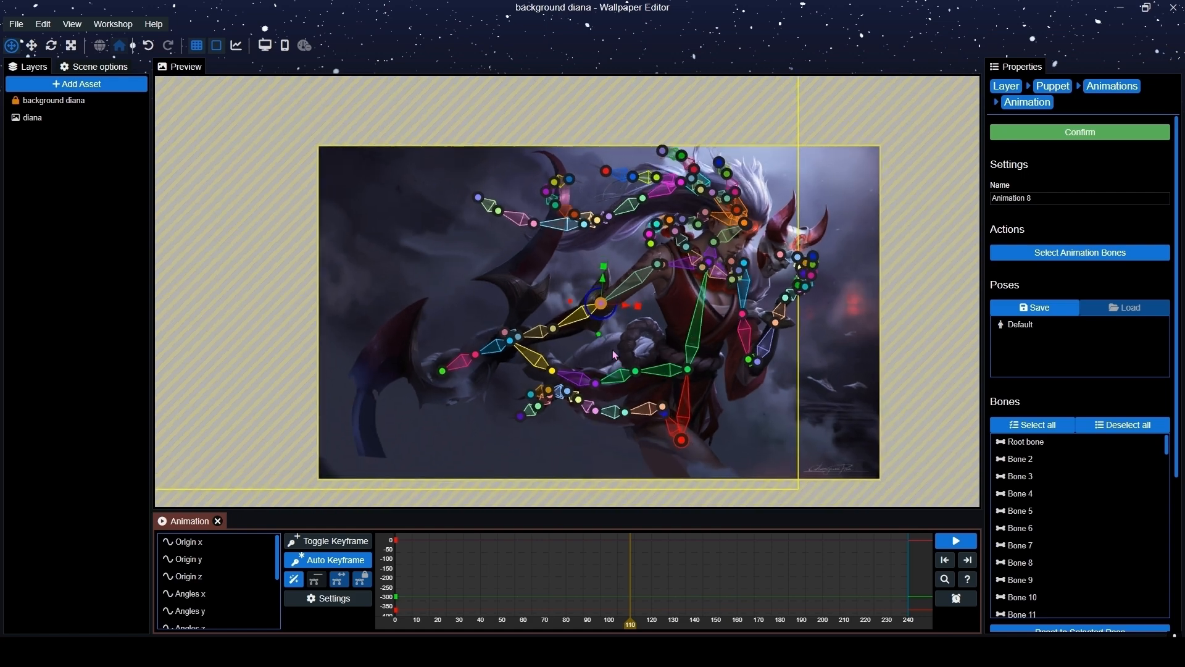
scroll(616, 341, up, 4)
drag(621, 330, 624, 330)
Rotate the wrist and hand bones holding the scythe slightly at frame 110, and confirm Animation 8 after a playback.
drag(455, 376, 518, 317)
scroll(574, 301, up, 3)
click(635, 305)
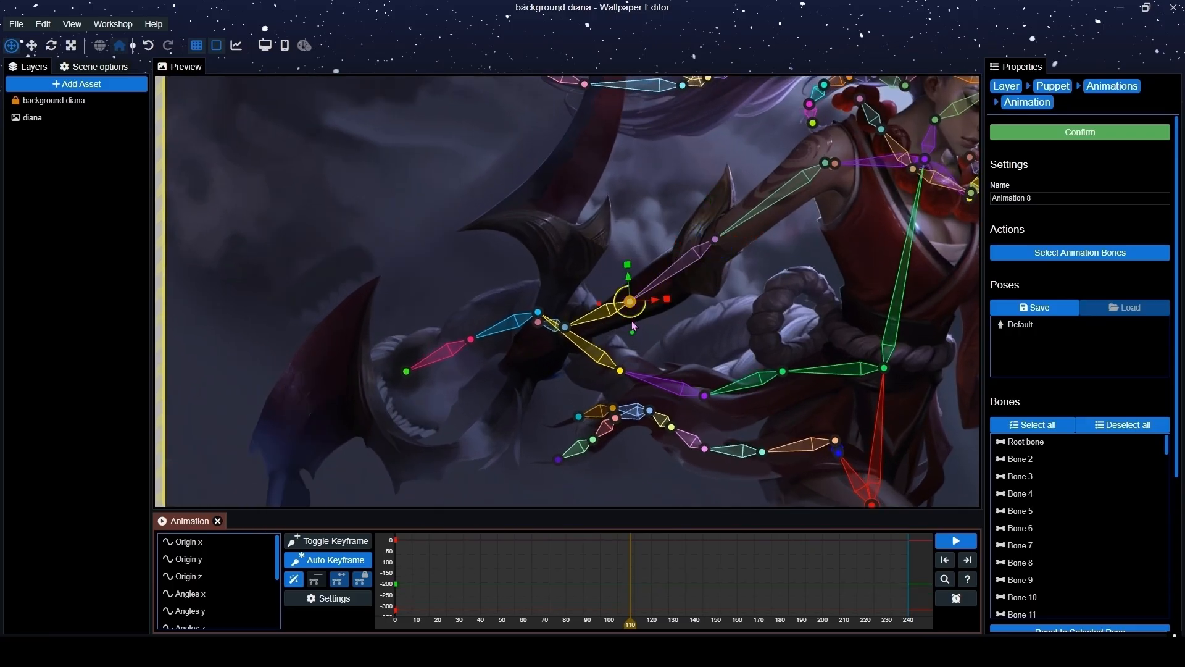
drag(632, 325, 635, 327)
click(568, 333)
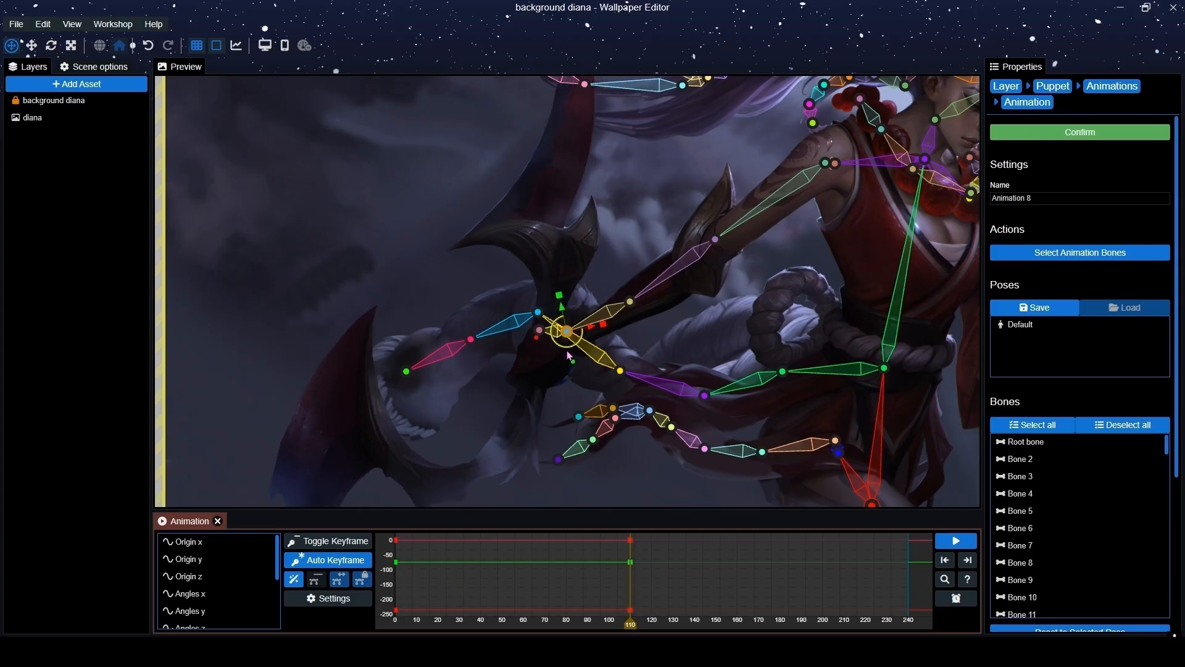
click(954, 541)
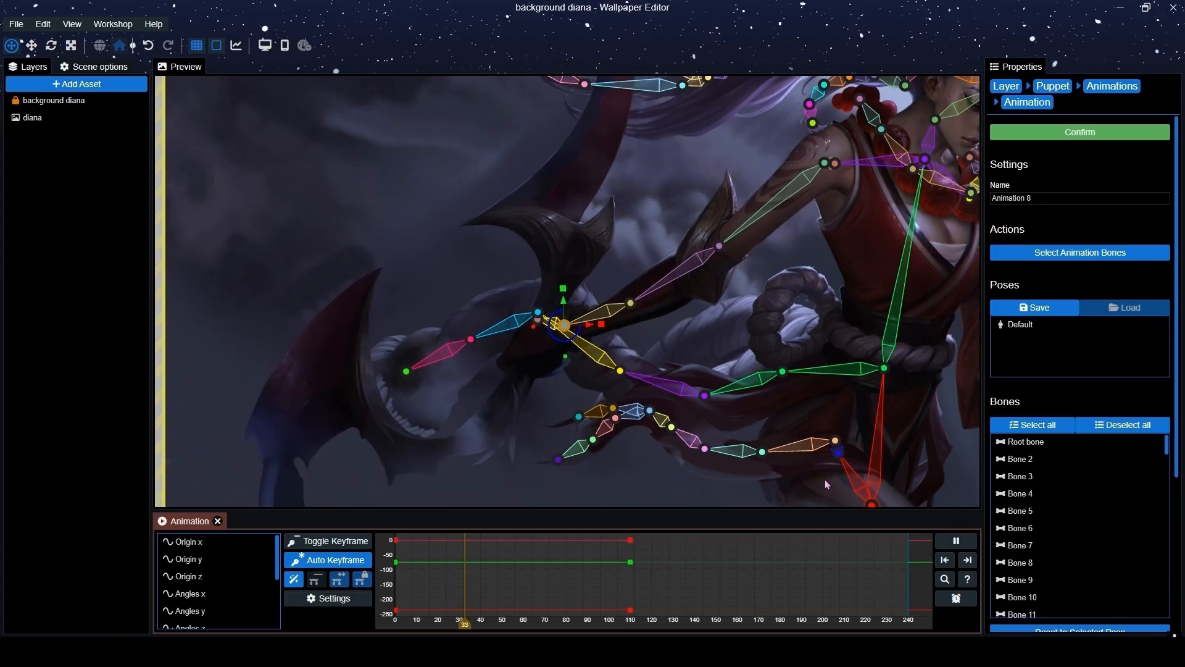
scroll(825, 479, down, 5)
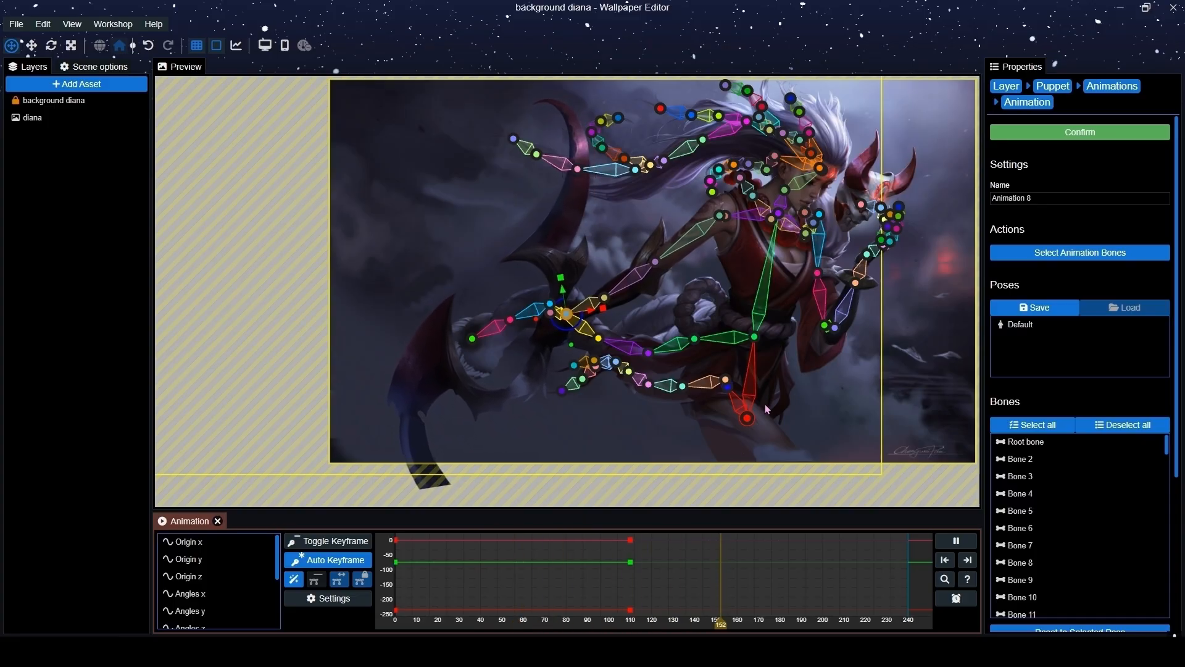
click(1070, 136)
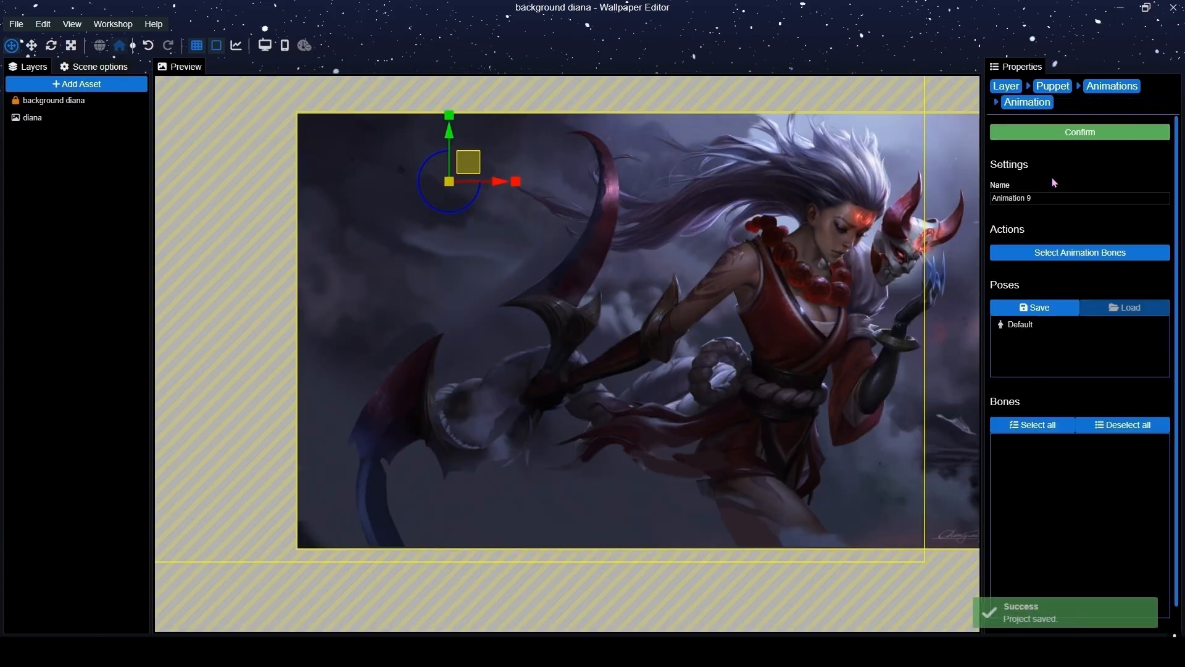
Add a ninth looping animation lasting 5 seconds at 30 FPS, and move to frame 36.
click(1052, 177)
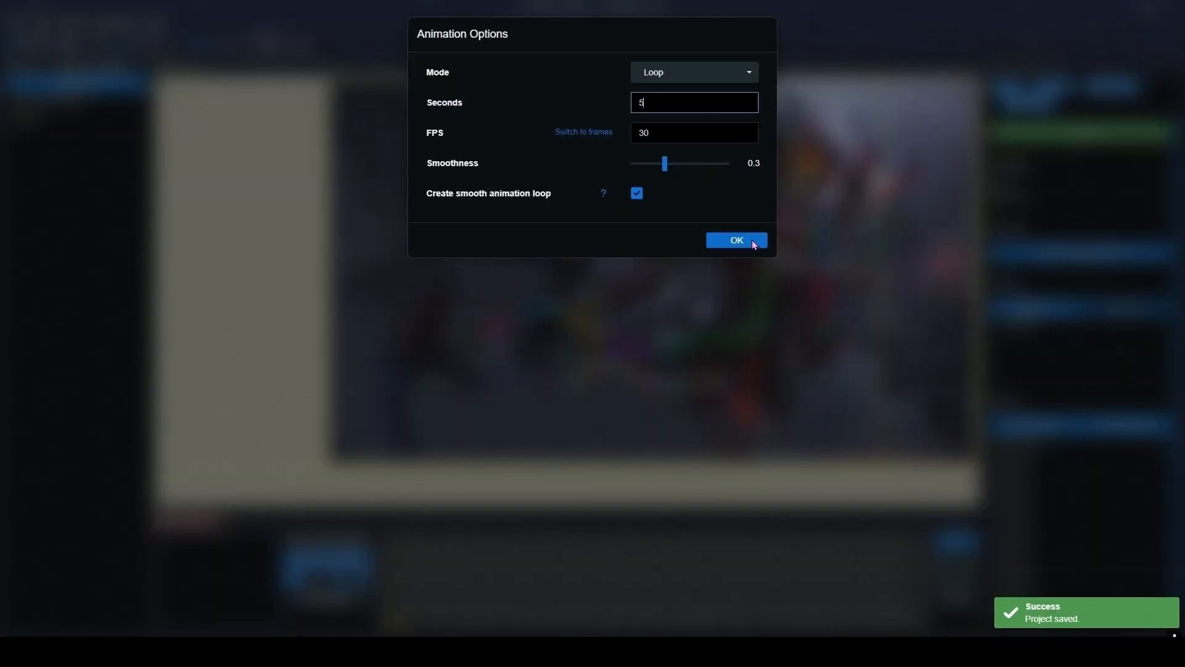
click(753, 244)
Rotate the weapon arm's forearm and upper arm bones slightly at frame 36, and confirm Animation 9 after a playback.
scroll(710, 247, up, 5)
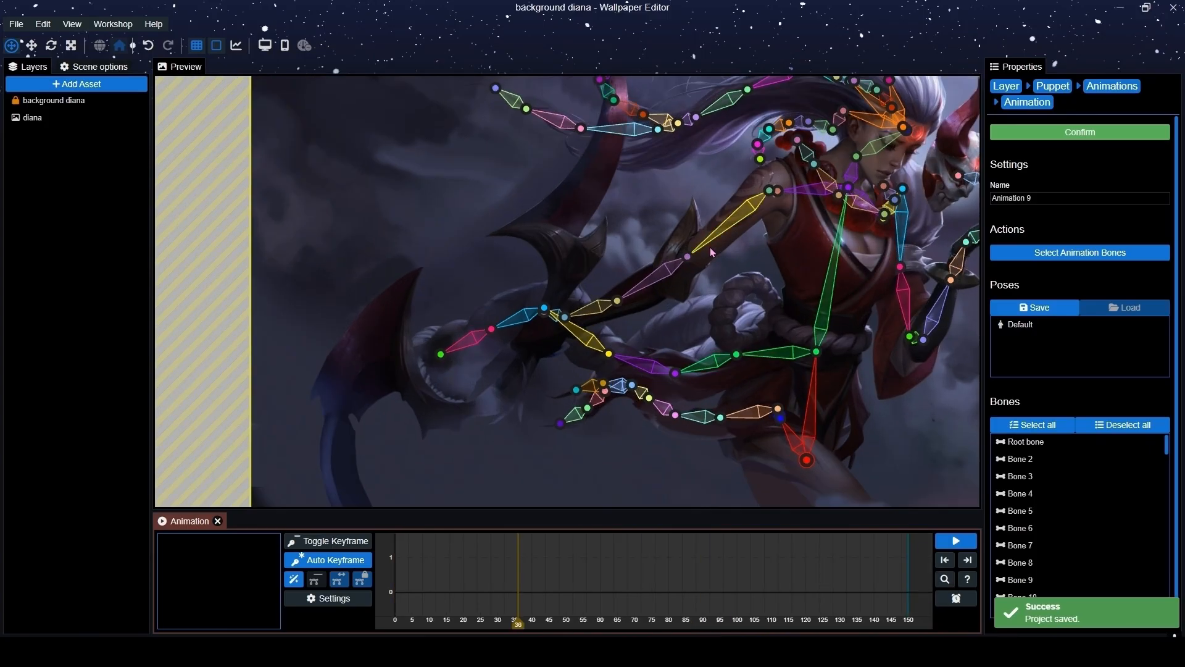
click(743, 241)
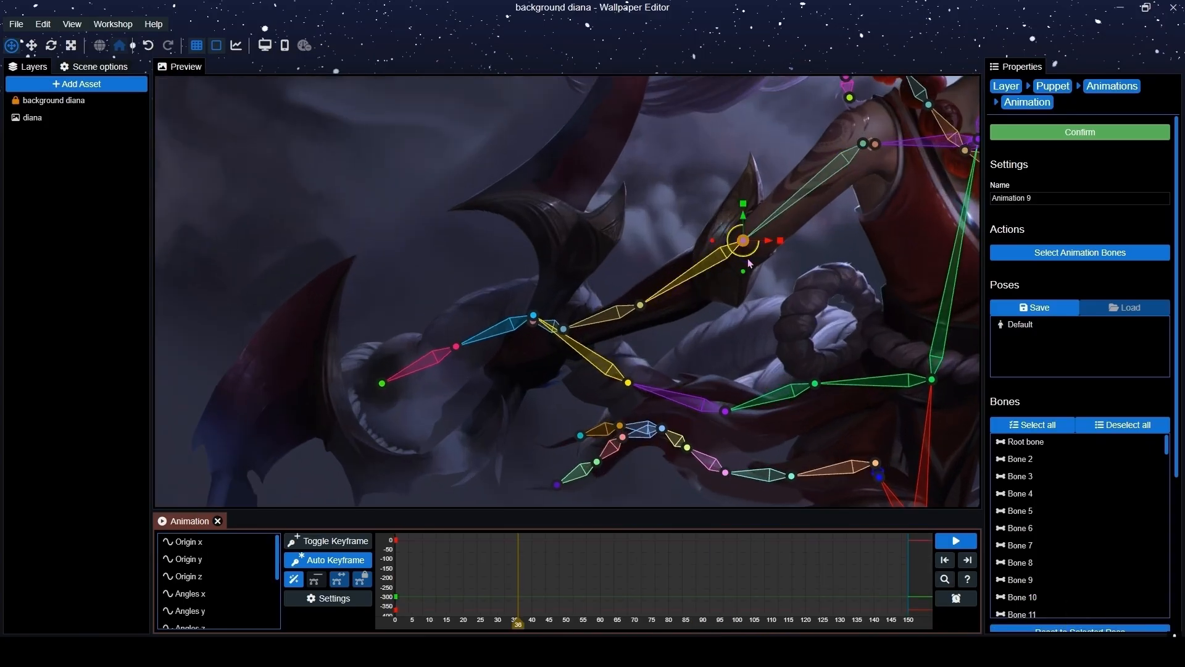
drag(747, 258, 750, 262)
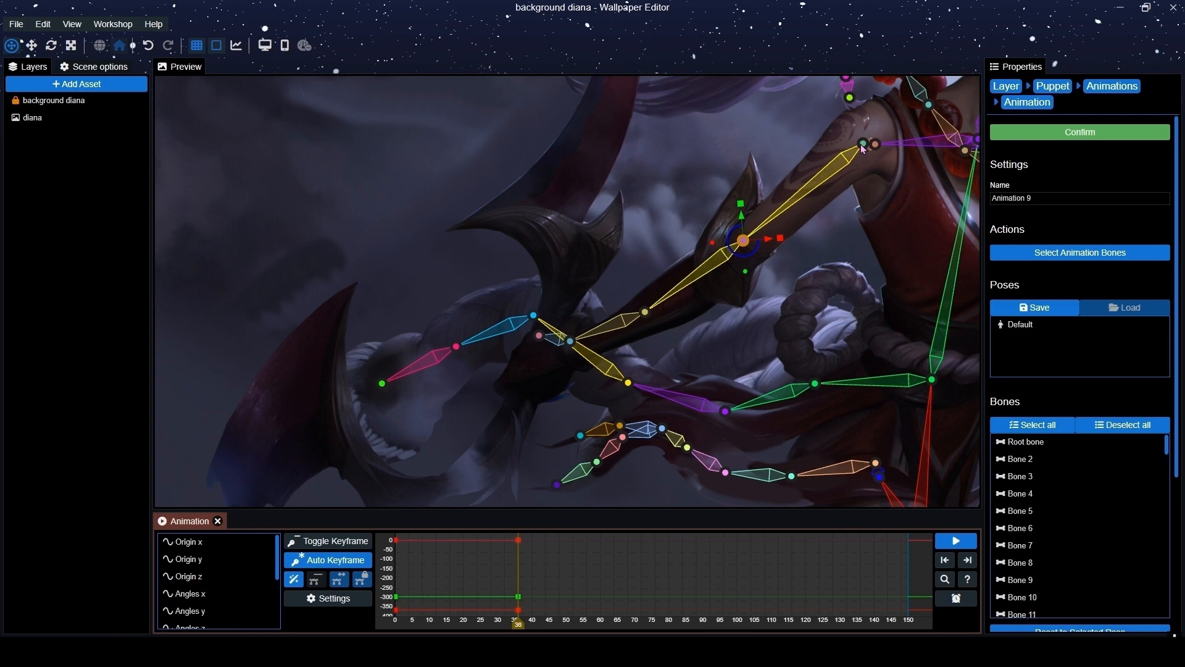
drag(862, 161, 862, 161)
click(955, 541)
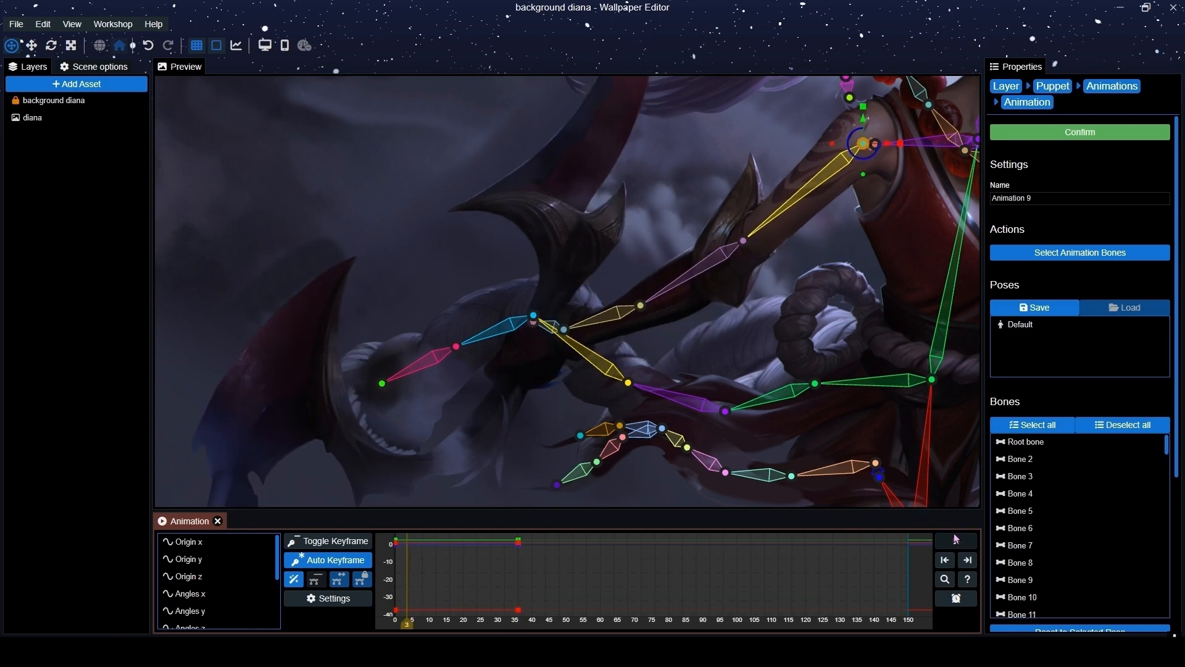
scroll(782, 401, down, 3)
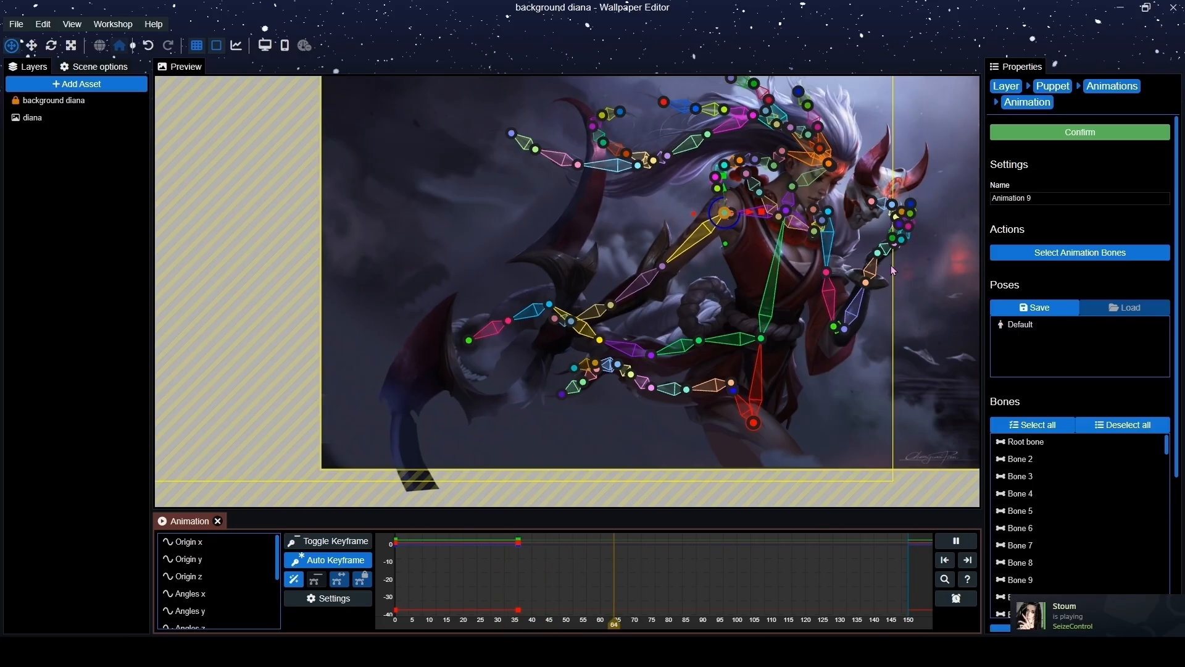
click(1046, 132)
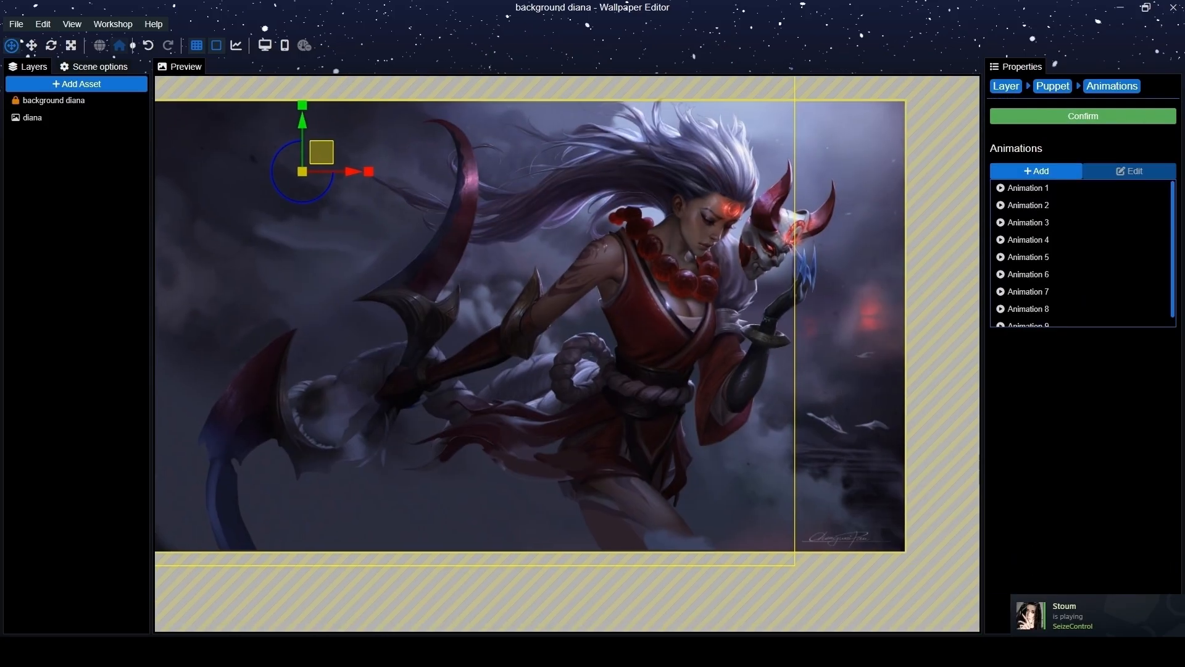
Save the project, confirm the animation list, and return to the diana layer's properties.
drag(757, 405, 783, 395)
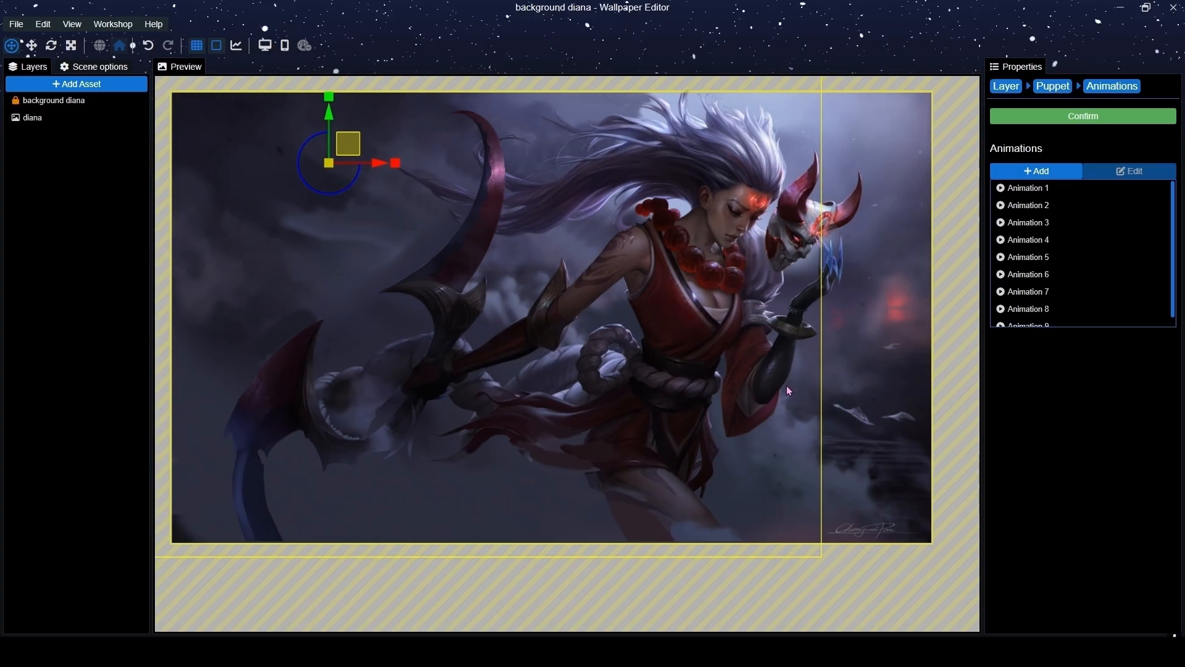
key(ctrl+s)
scroll(778, 401, down, 1)
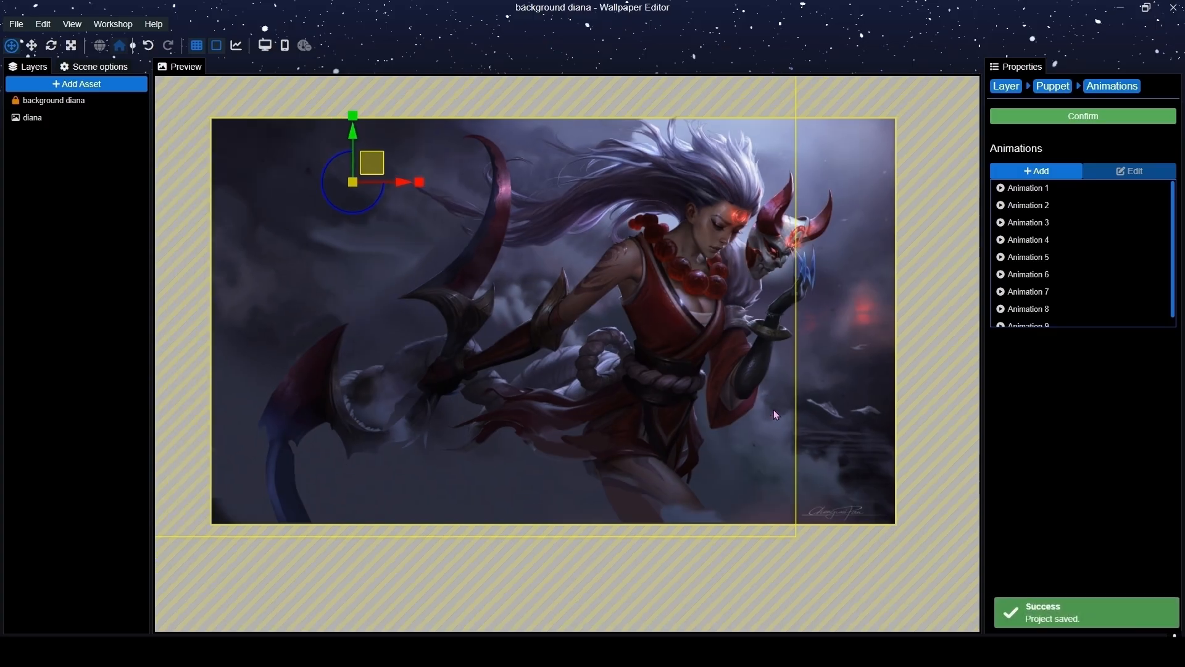
click(1053, 116)
click(1006, 89)
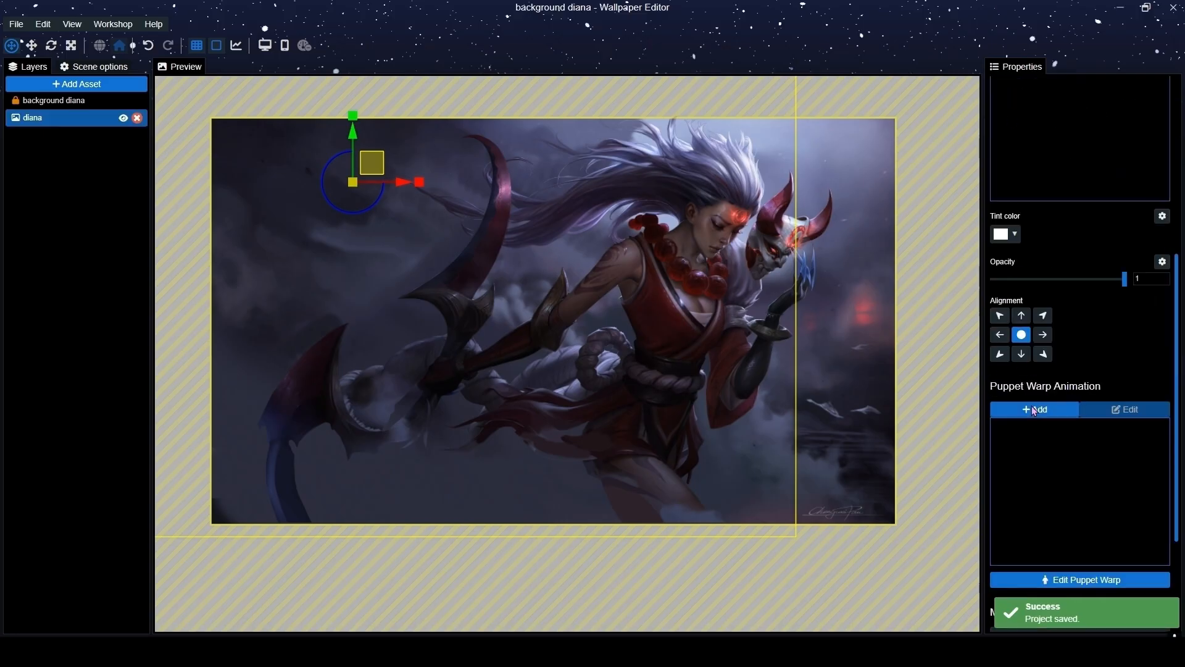
Add Animation 1 to the diana layer's puppet warp animations and make it additive.
click(1045, 416)
click(692, 207)
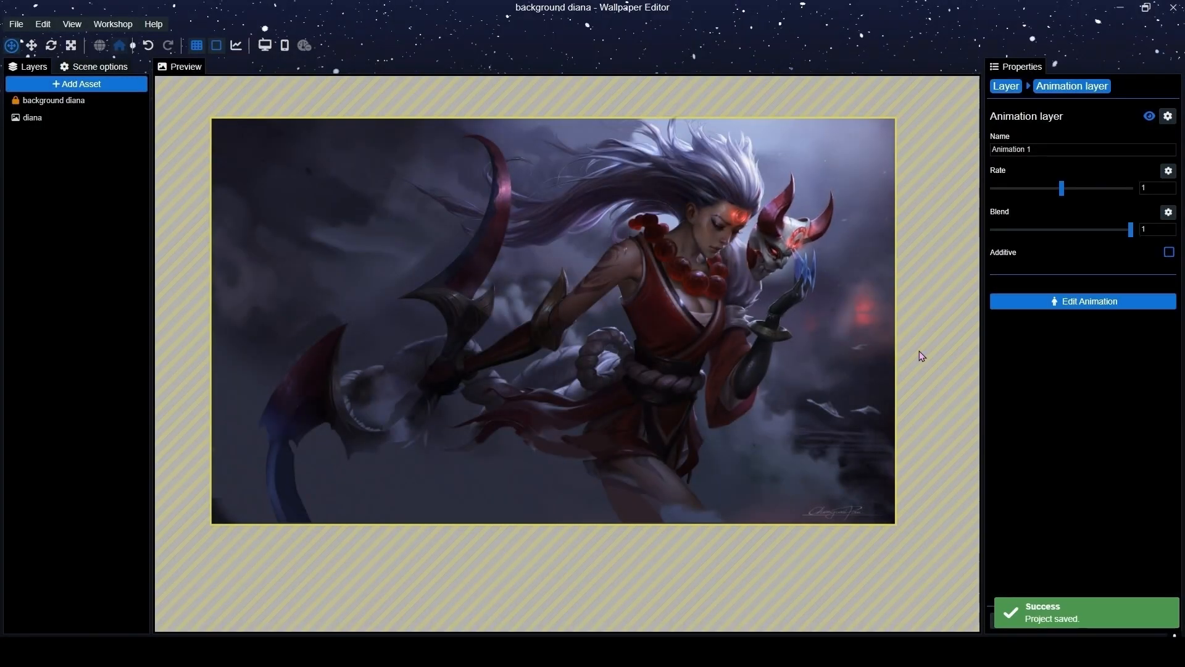
click(1168, 251)
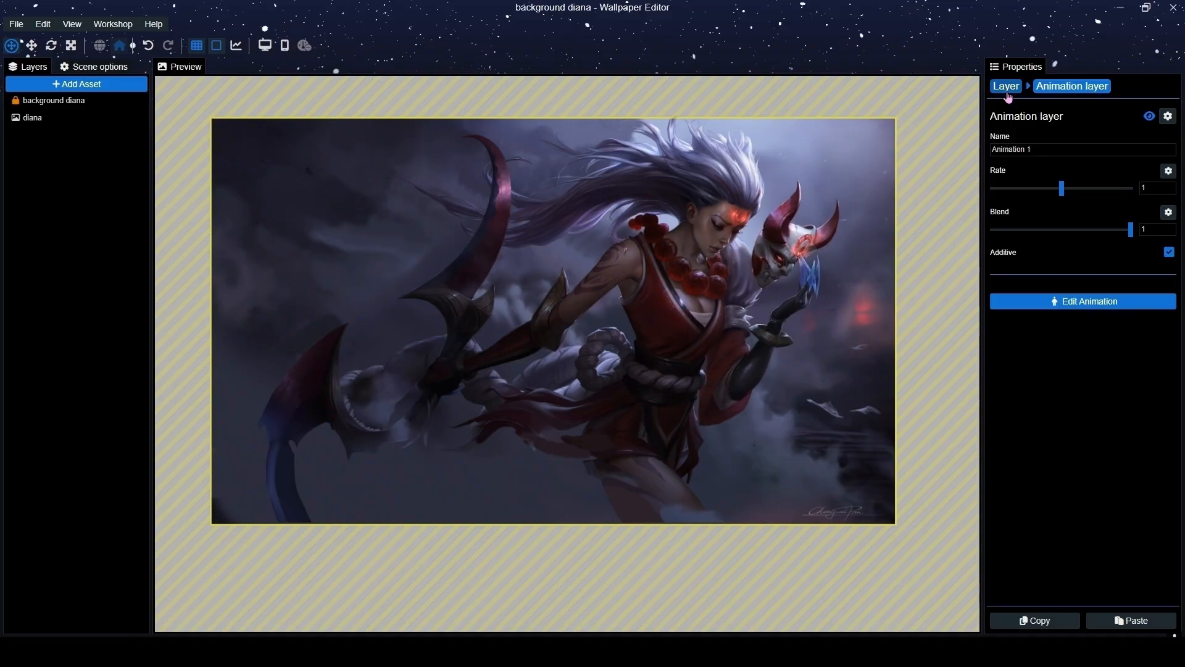
Add Animation 2 and Animation 3 to the diana layer's puppet warp animations and make both additive.
click(1006, 88)
click(1064, 411)
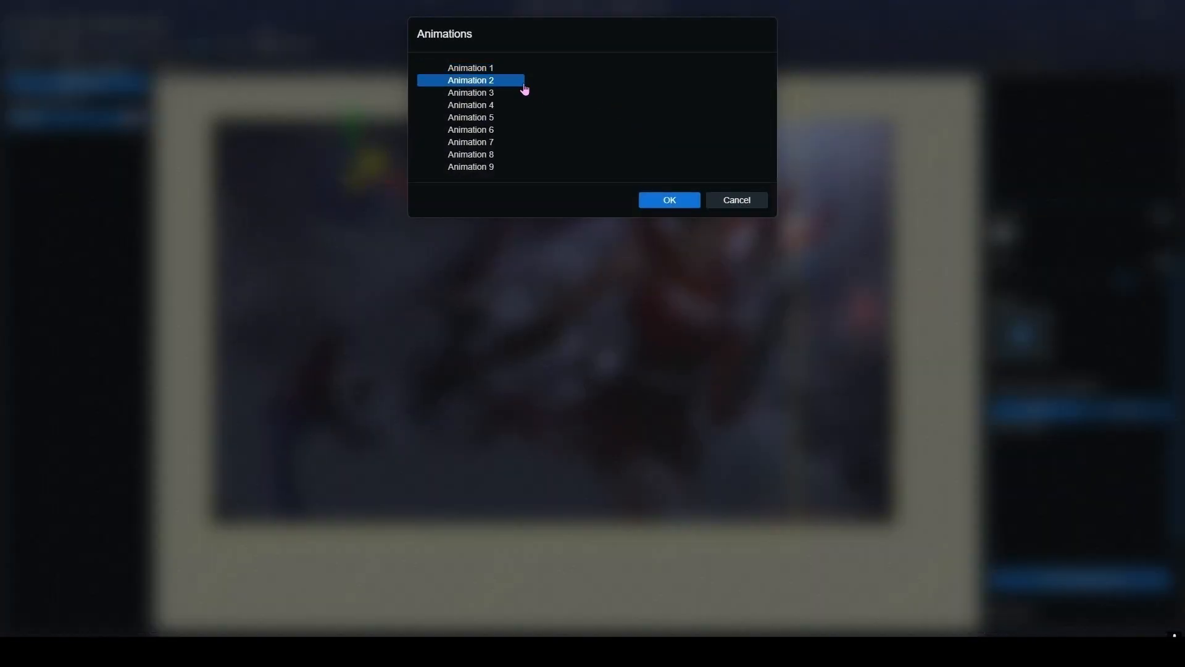
click(666, 201)
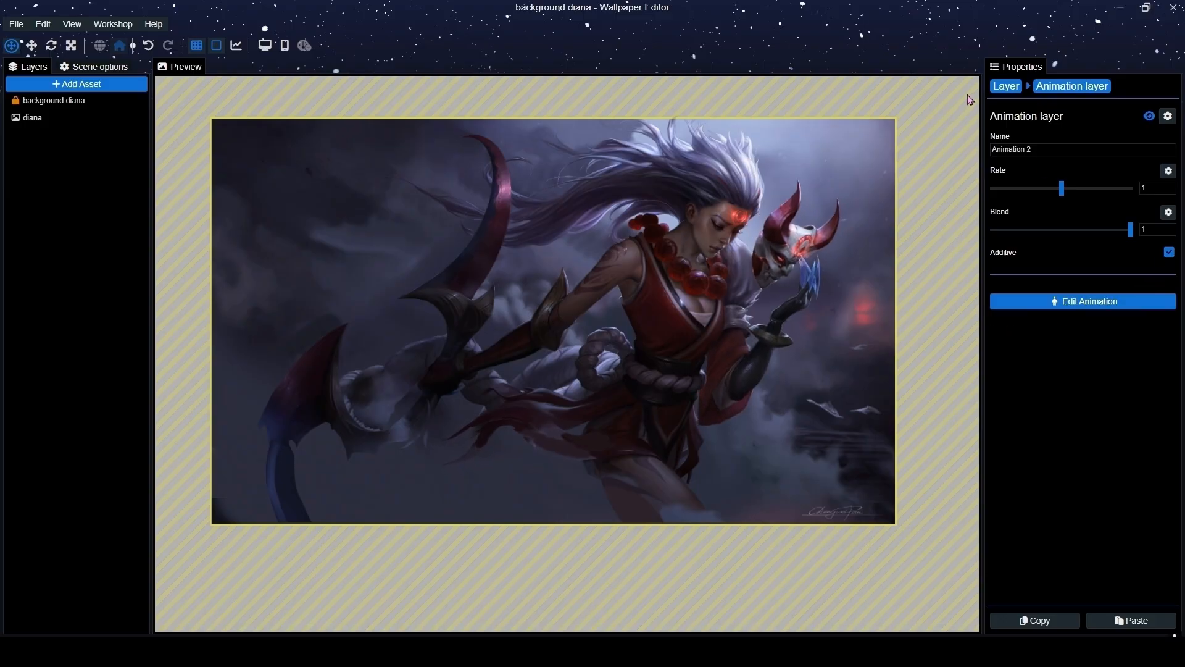
click(1005, 86)
click(1052, 415)
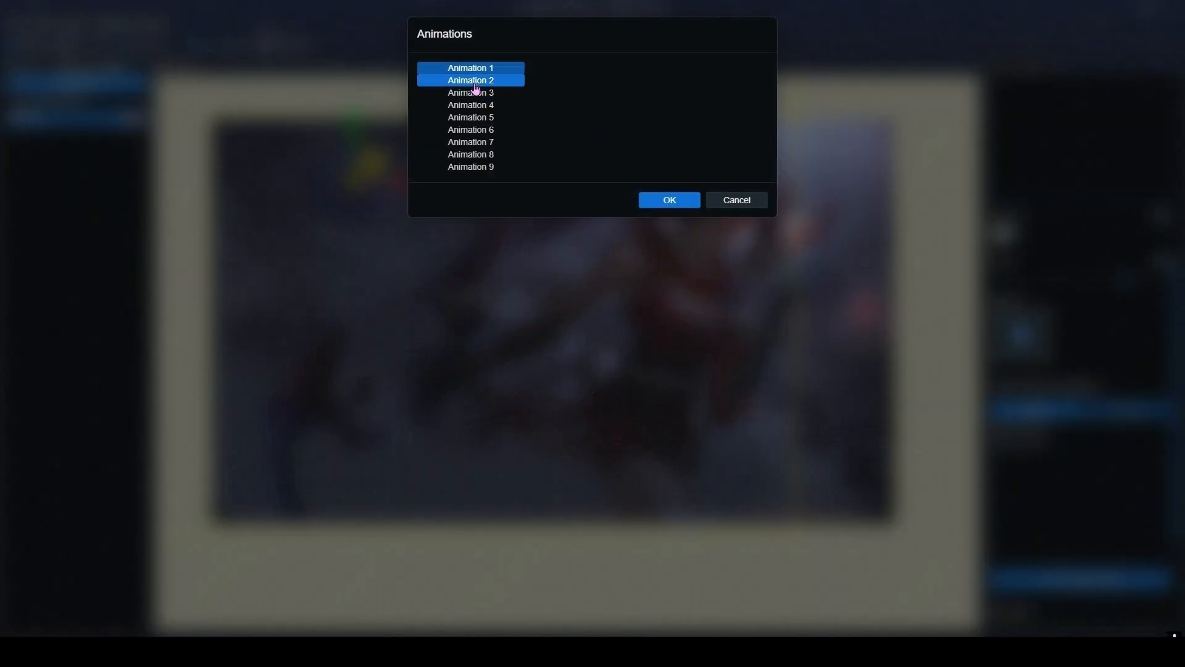
click(671, 202)
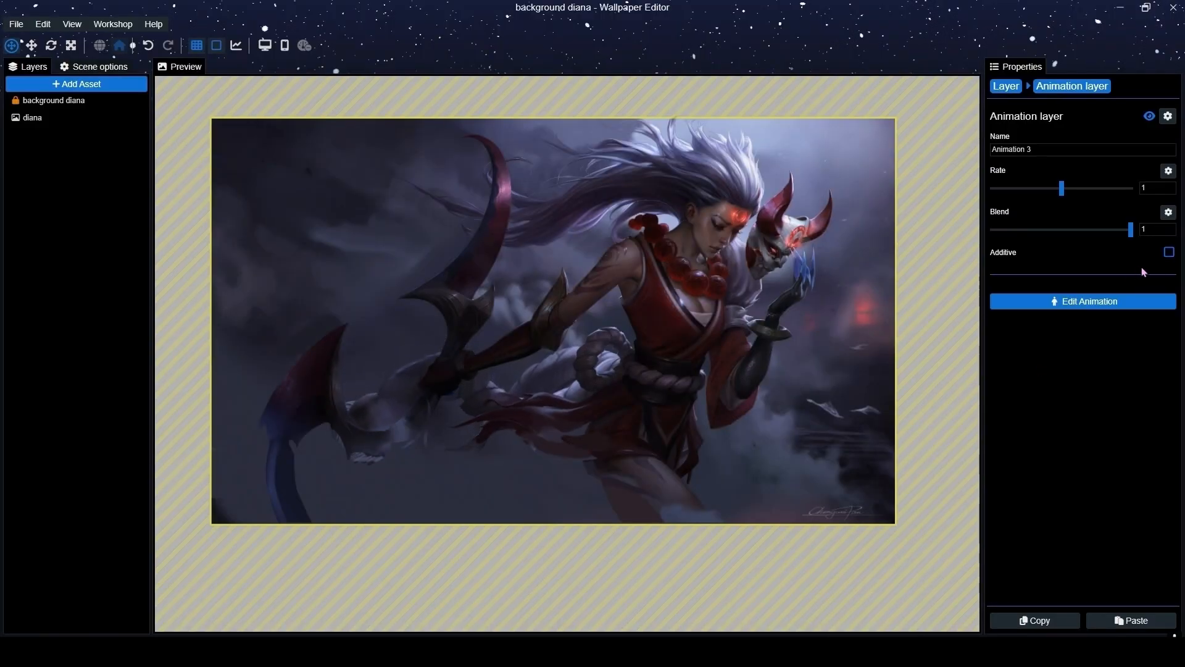
click(1169, 253)
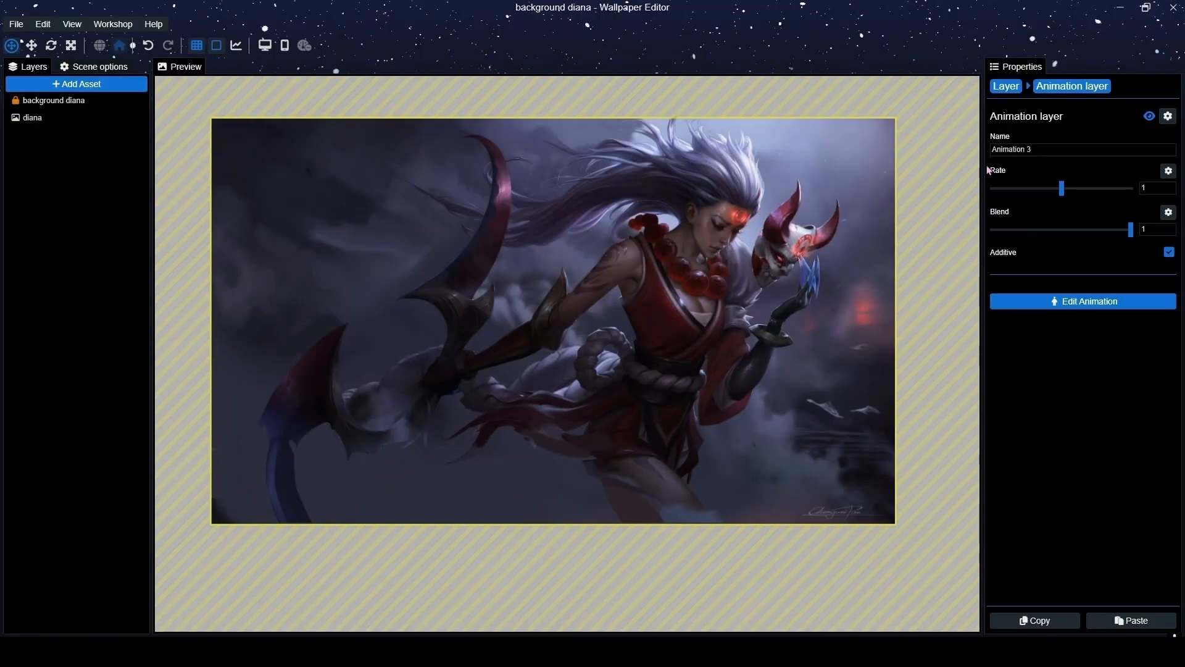
Add Animation 4 to the diana layer's puppet warp animations with a rate of 1 and make it additive.
click(1003, 91)
click(1057, 413)
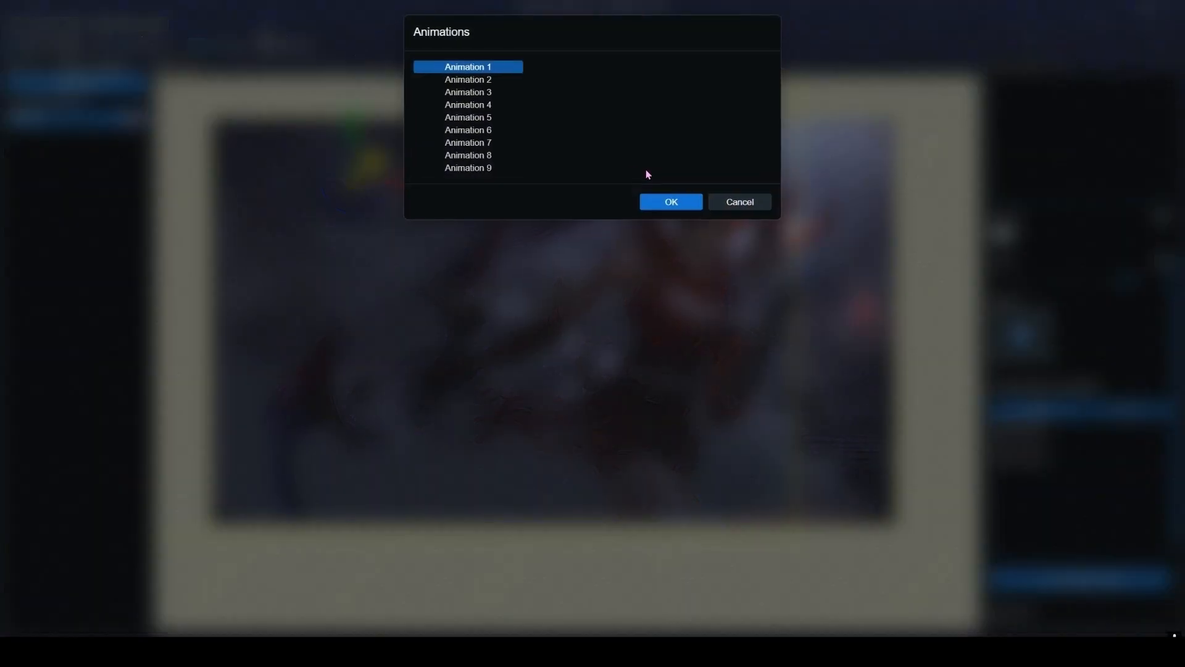
click(670, 199)
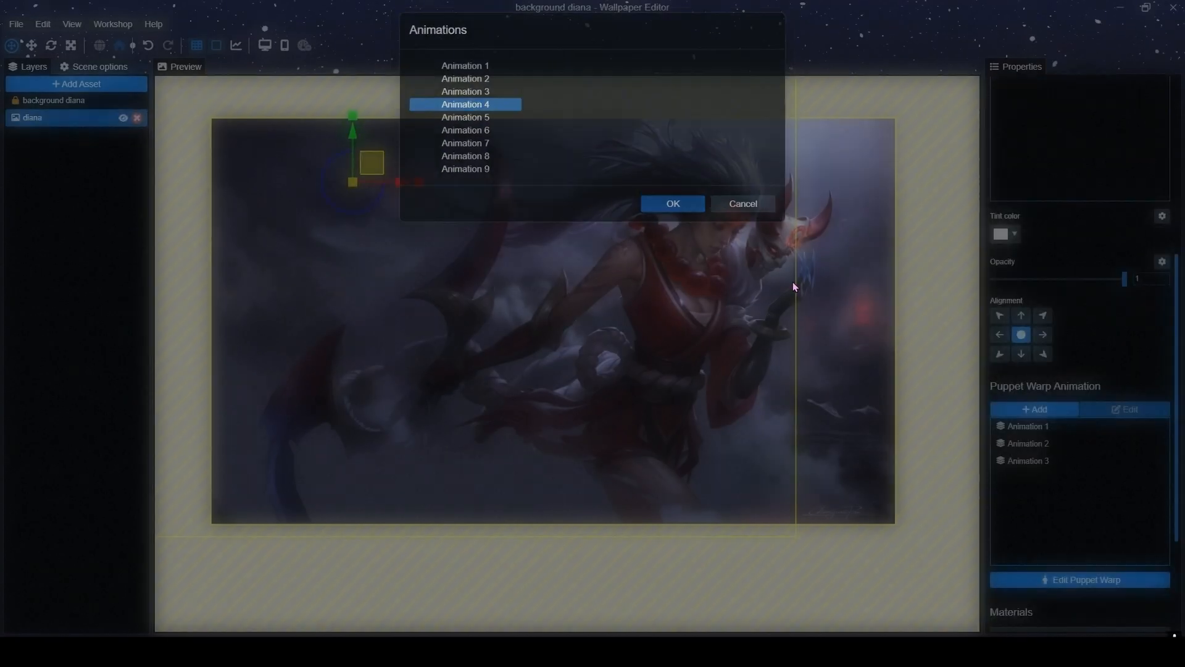
click(1168, 252)
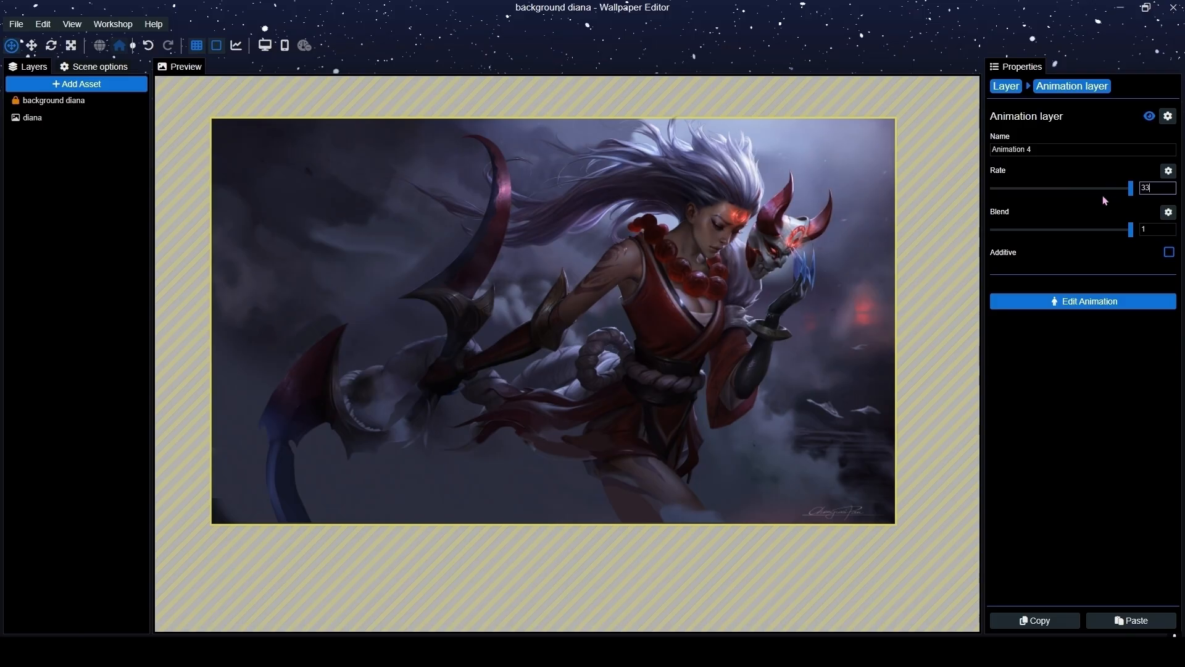
key(BackSpace)
key(BackSpace)
text(1)
click(1134, 263)
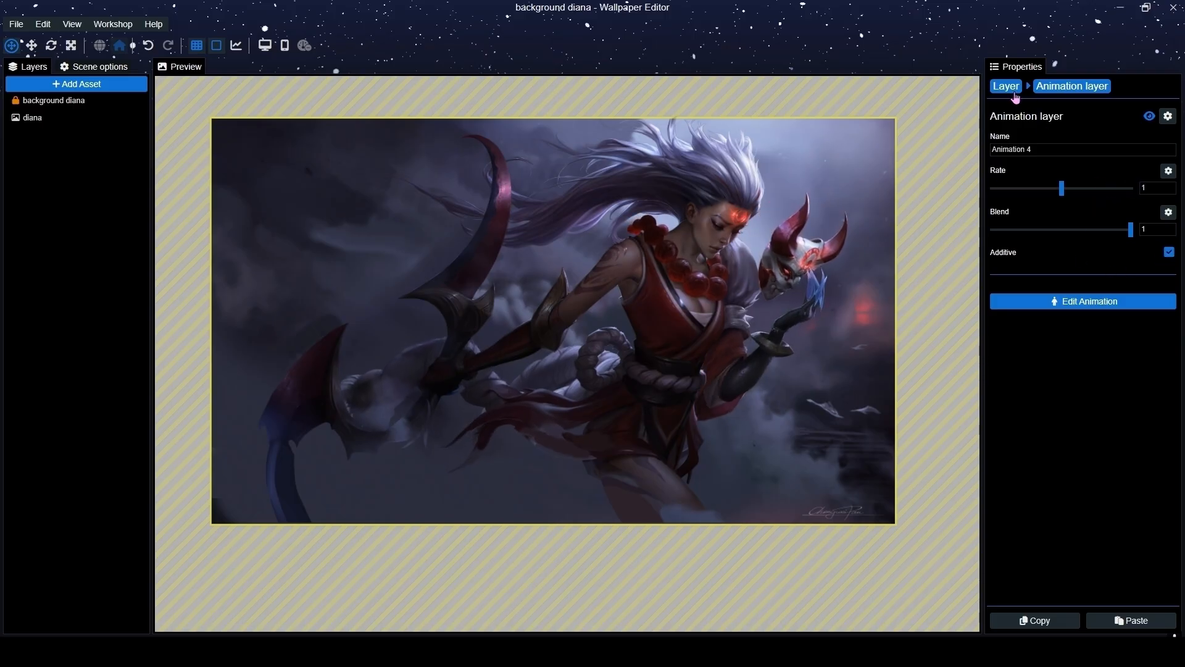
Add Animation 5 and Animation 6 to the diana layer's puppet warp animations as additive layers.
click(1007, 87)
click(1043, 408)
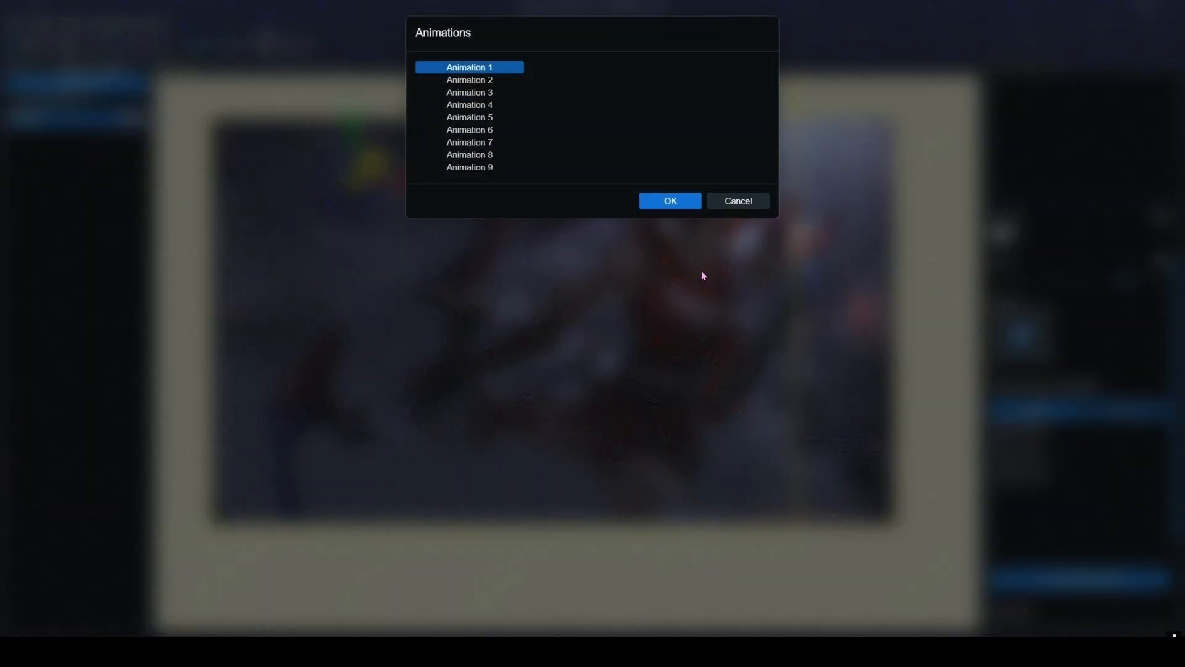
click(679, 203)
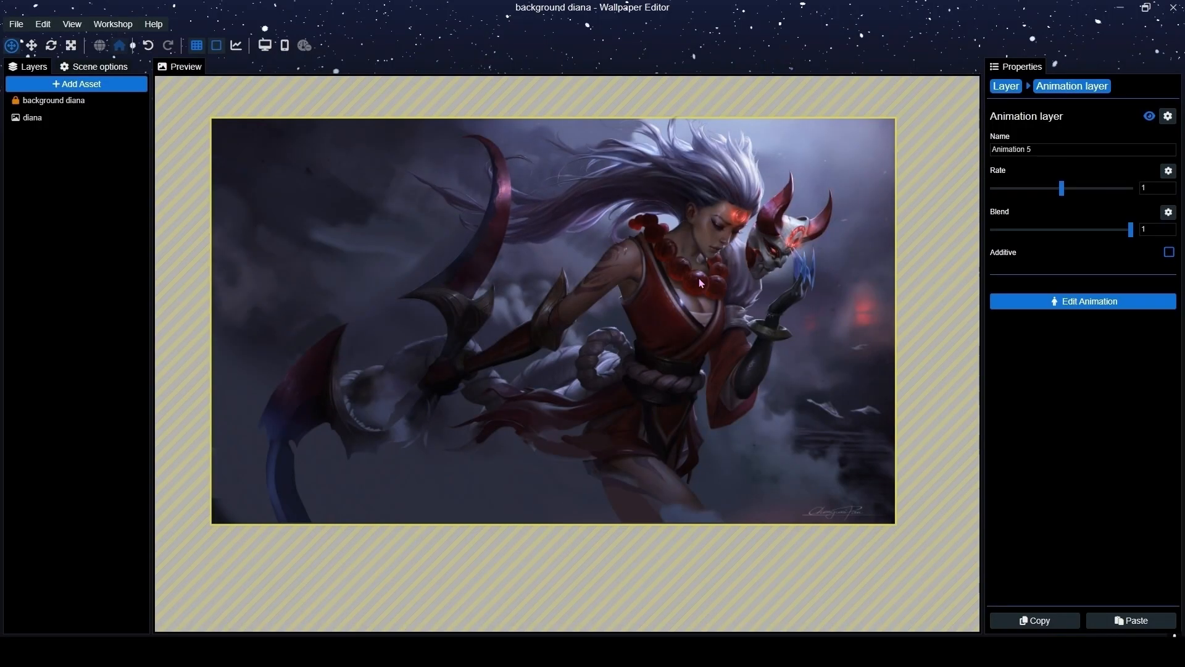
click(1006, 87)
click(1043, 410)
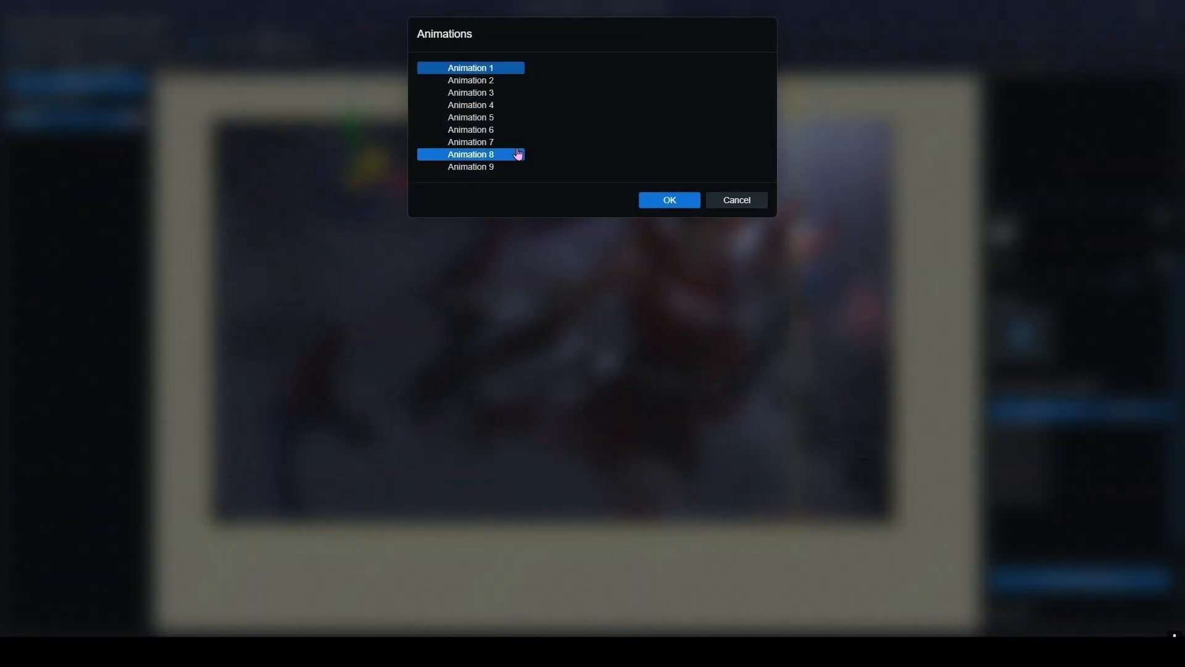
click(696, 206)
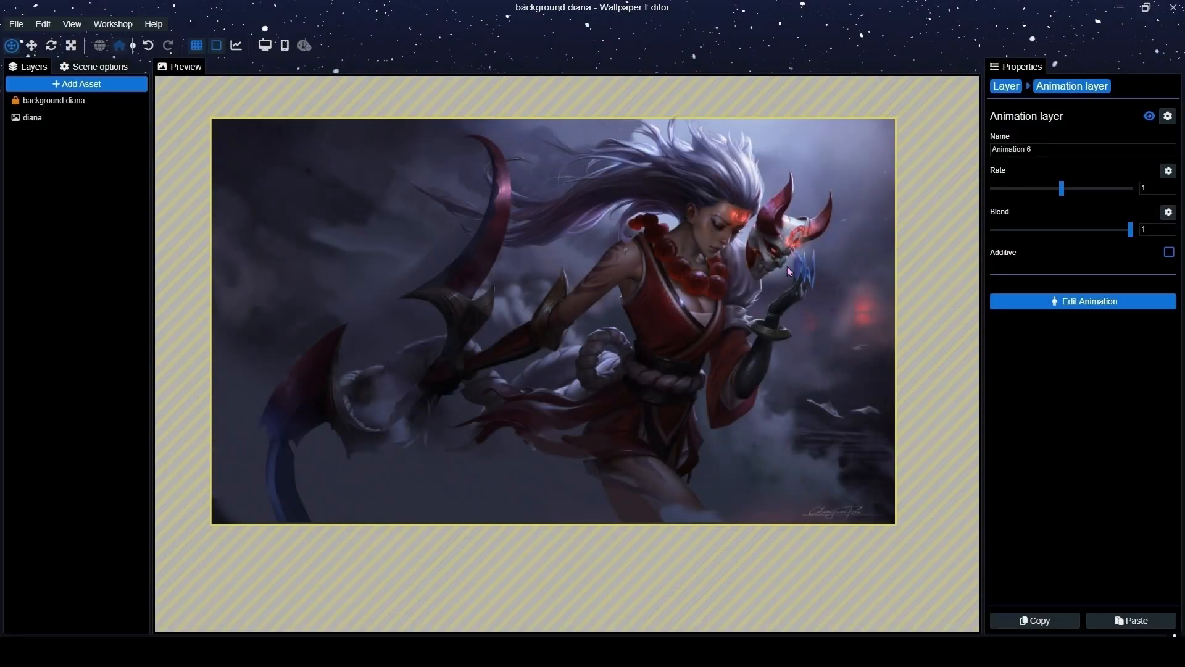
Add Animation 7 and Animation 8 to the diana layer's puppet warp animations as additive layers.
click(1000, 87)
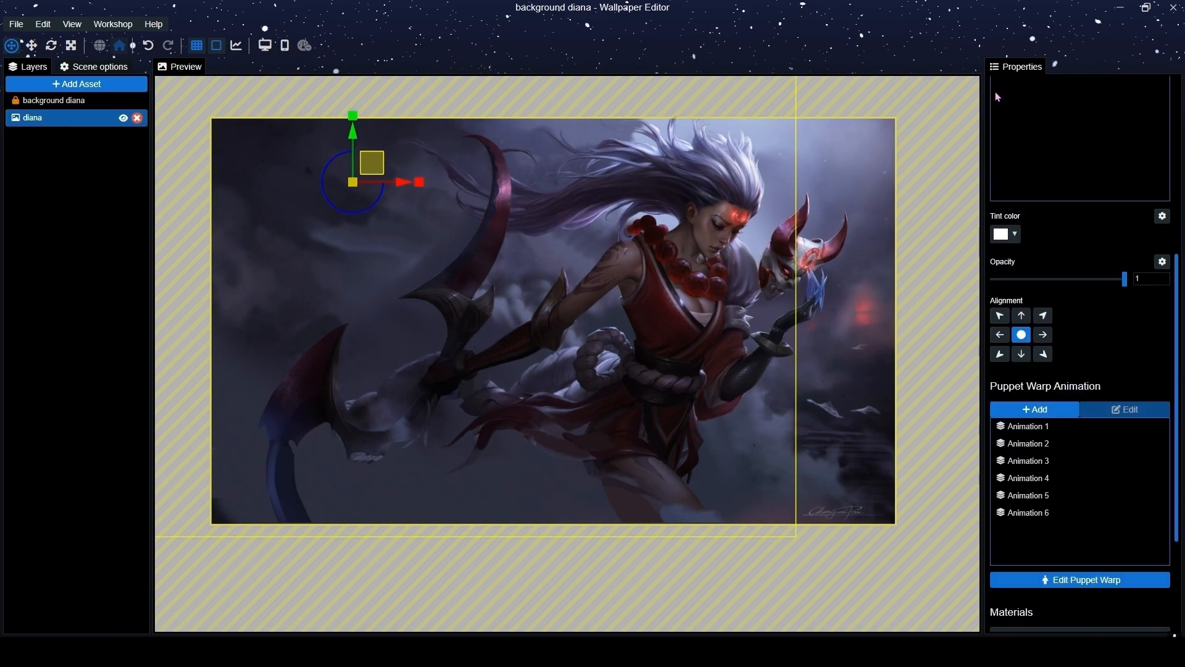
click(1050, 410)
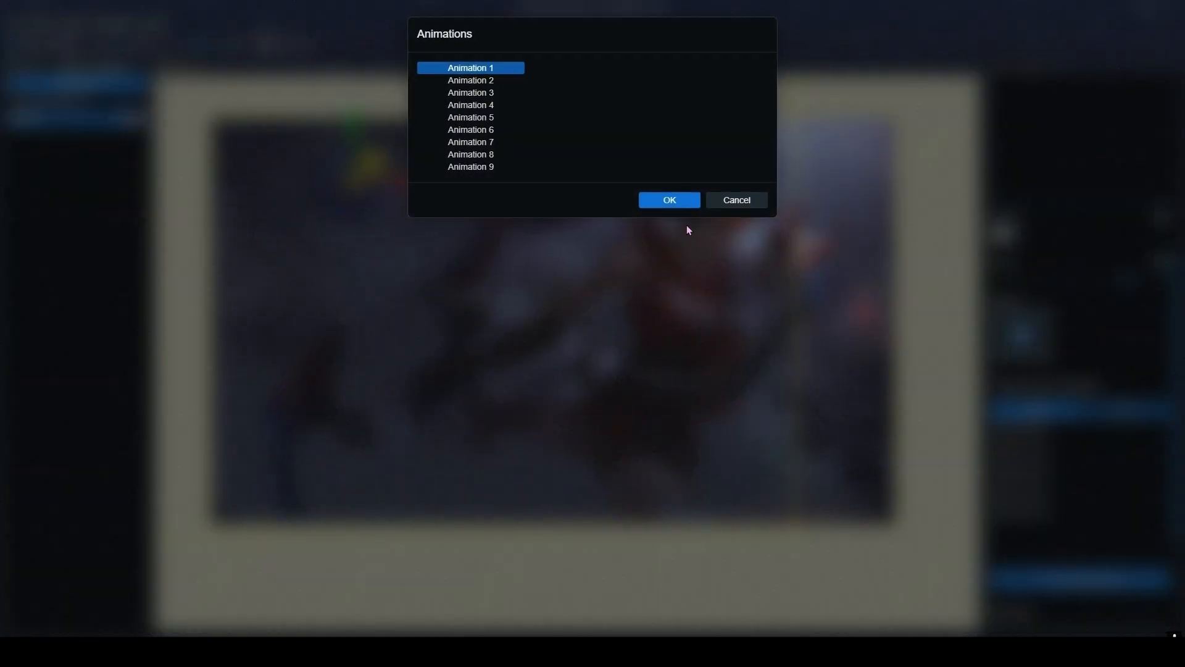
click(500, 143)
click(657, 196)
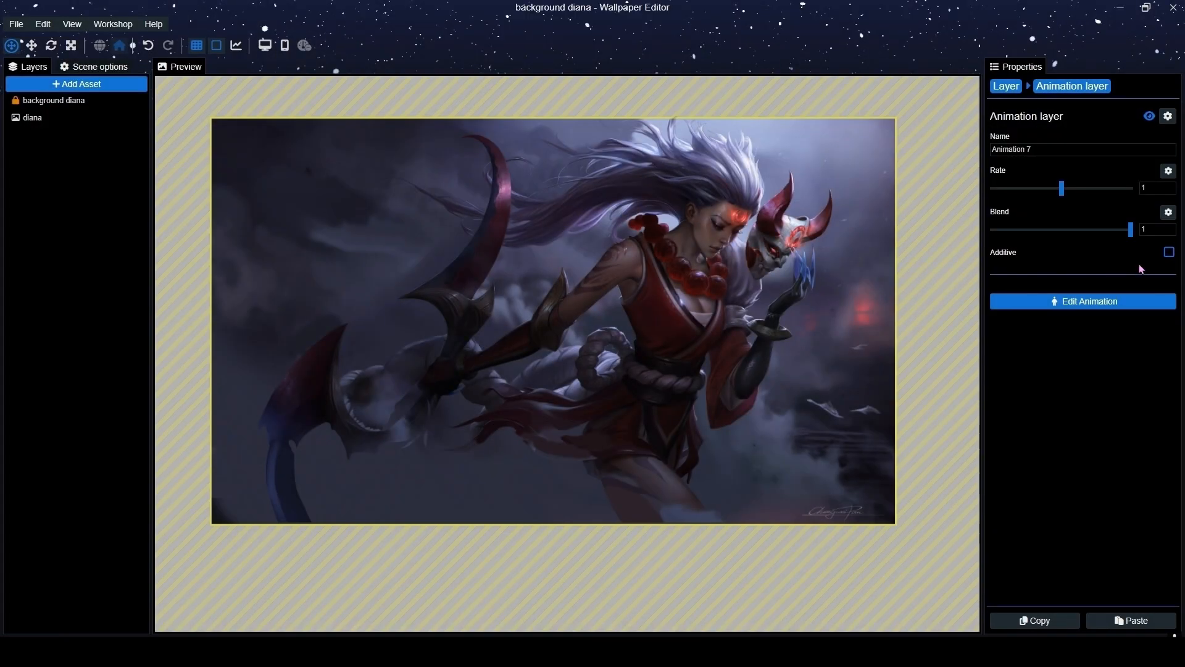
click(1006, 86)
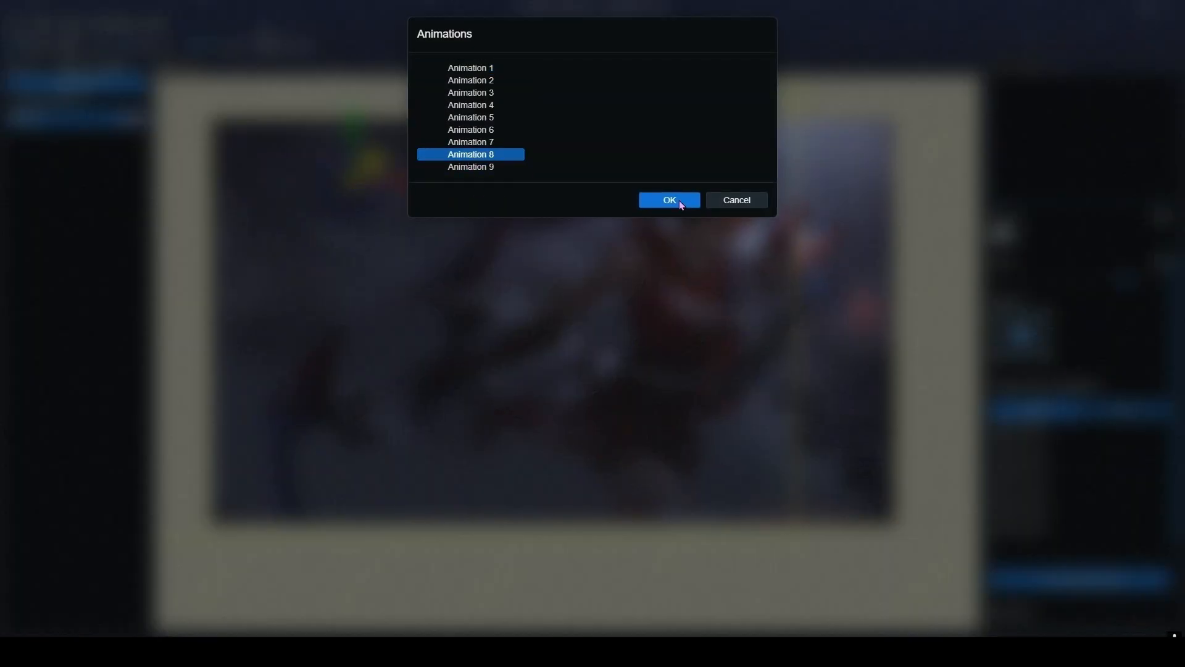
click(679, 200)
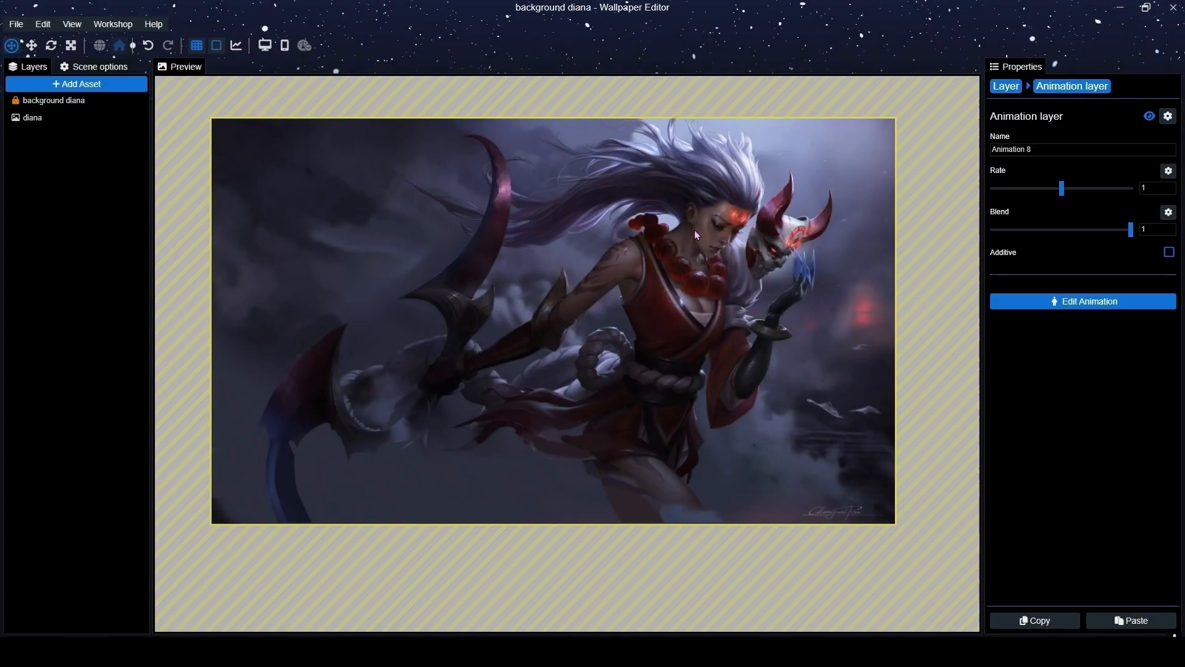
click(1169, 252)
Add Animation 9 to the diana layer as an additive animation, return to the layer's properties and save the project.
click(1007, 89)
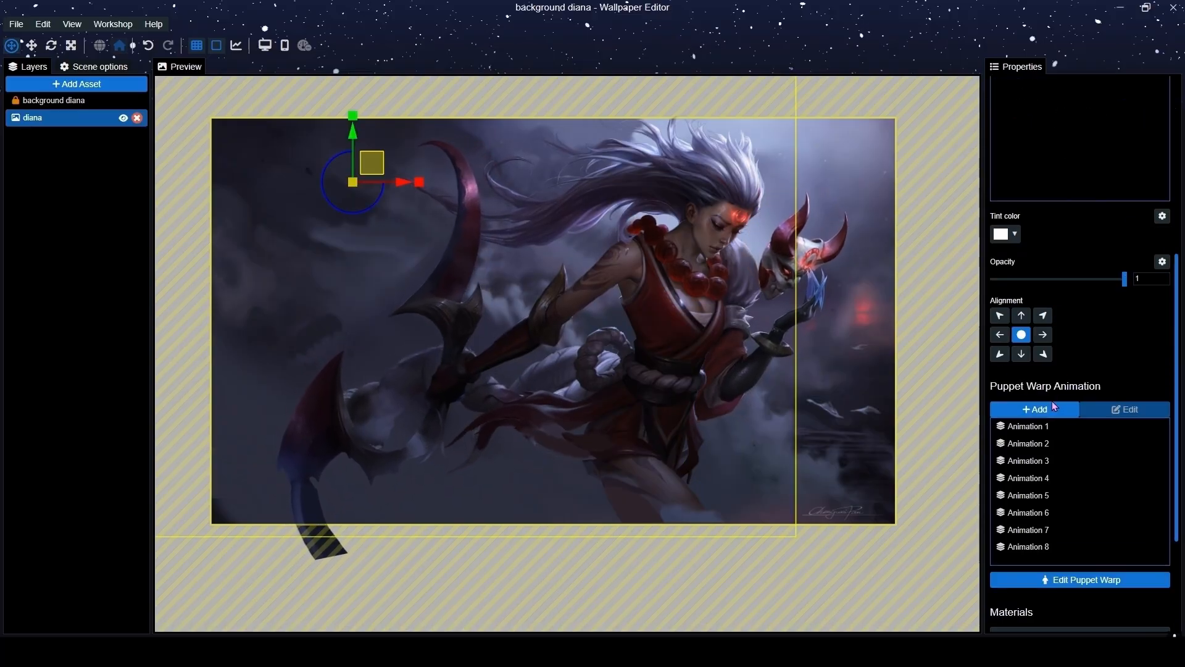
click(1044, 408)
click(656, 198)
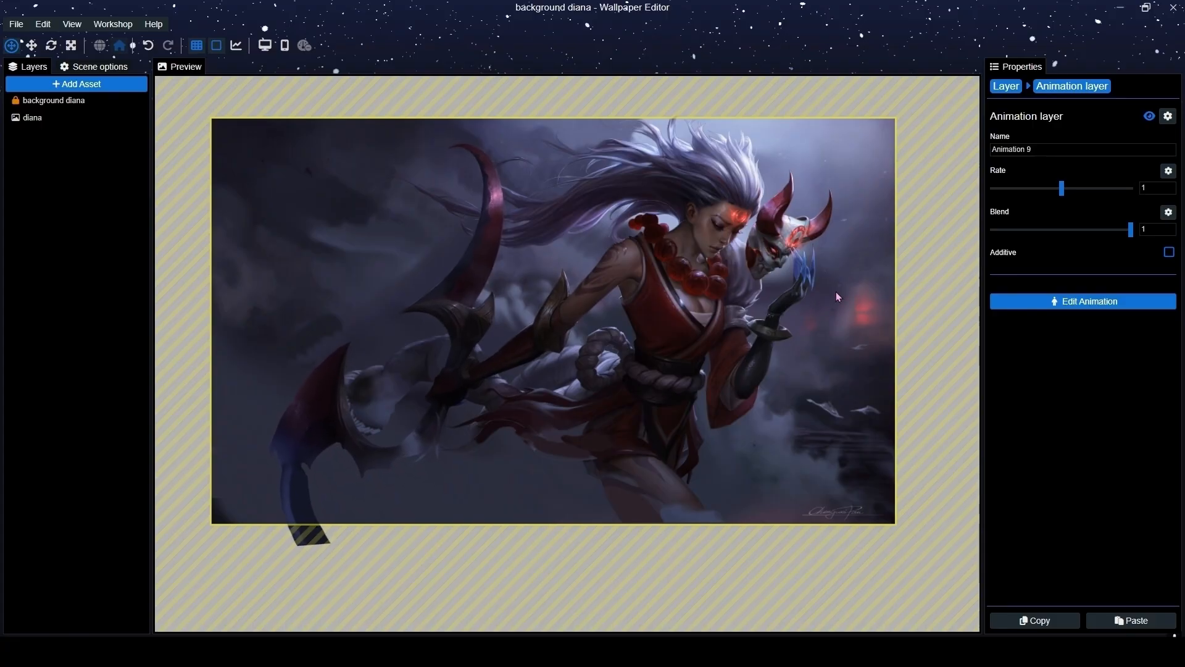
click(1169, 252)
click(1006, 88)
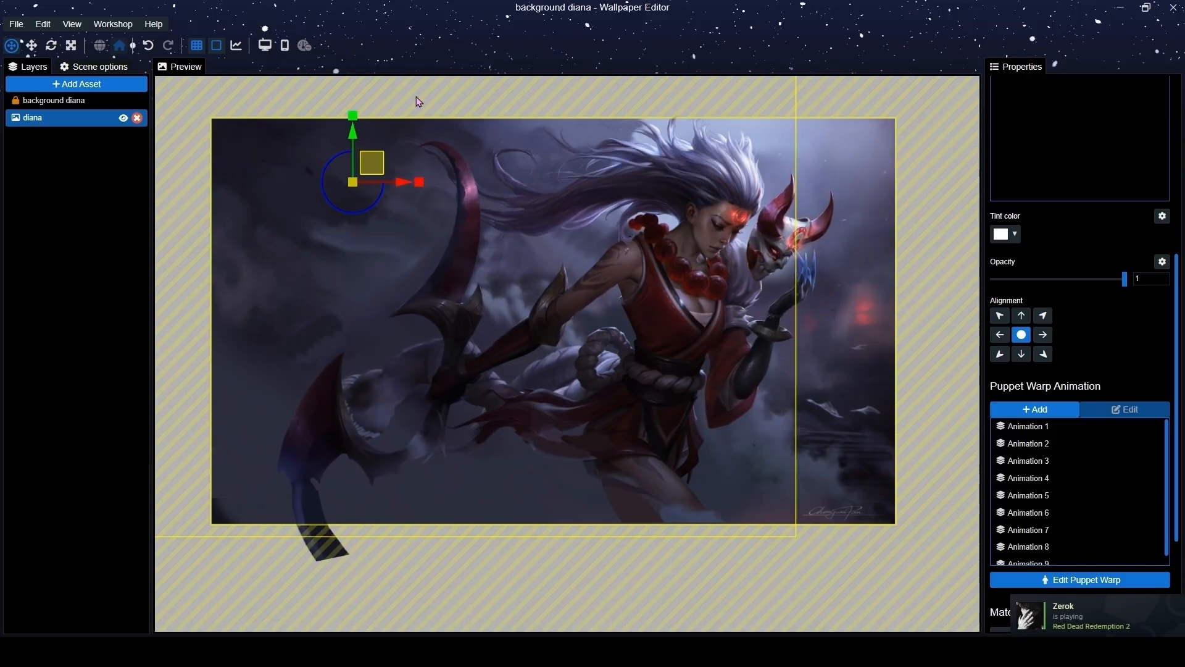
key(ctrl+s)
Preview the combined character animations as they appear on a desktop display.
click(265, 45)
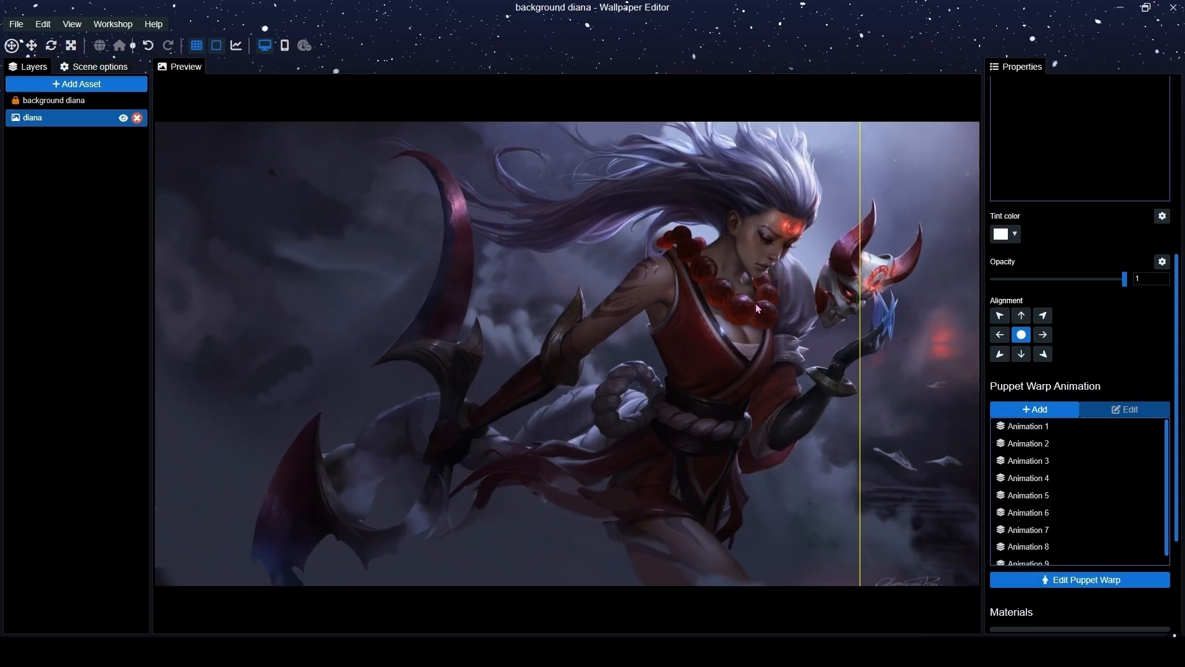
scroll(756, 305, up, 2)
drag(765, 317, 729, 363)
Add the Water Waves effect to the diana layer.
scroll(1102, 297, up, 4)
click(1036, 292)
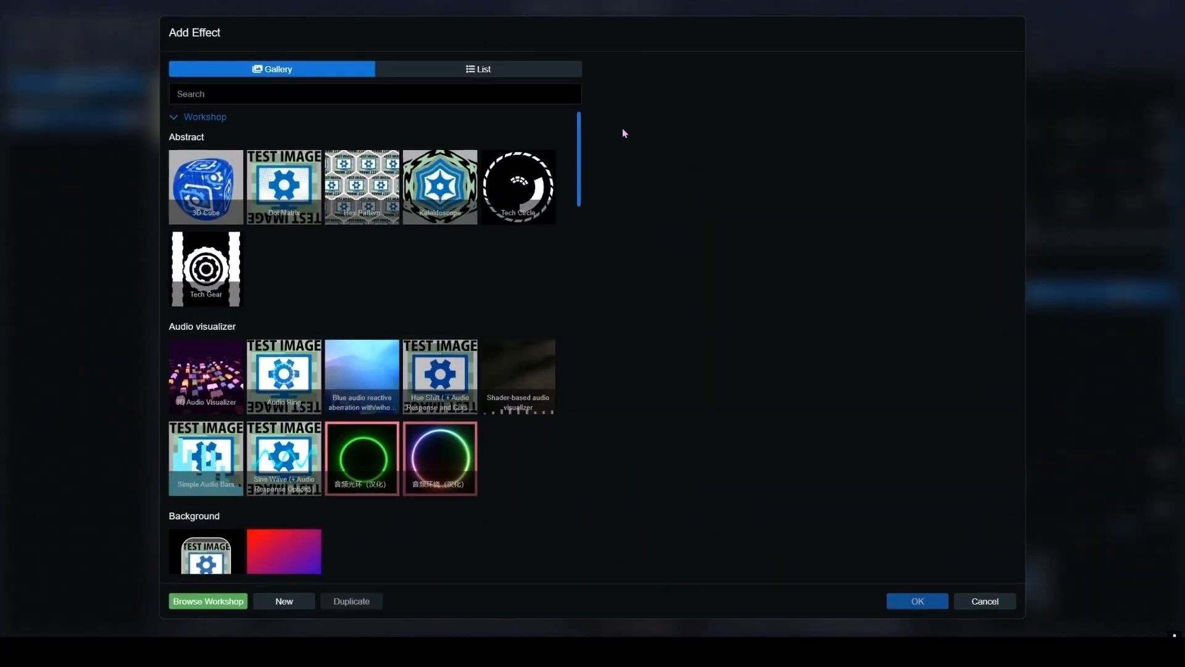
click(521, 96)
text(water waves)
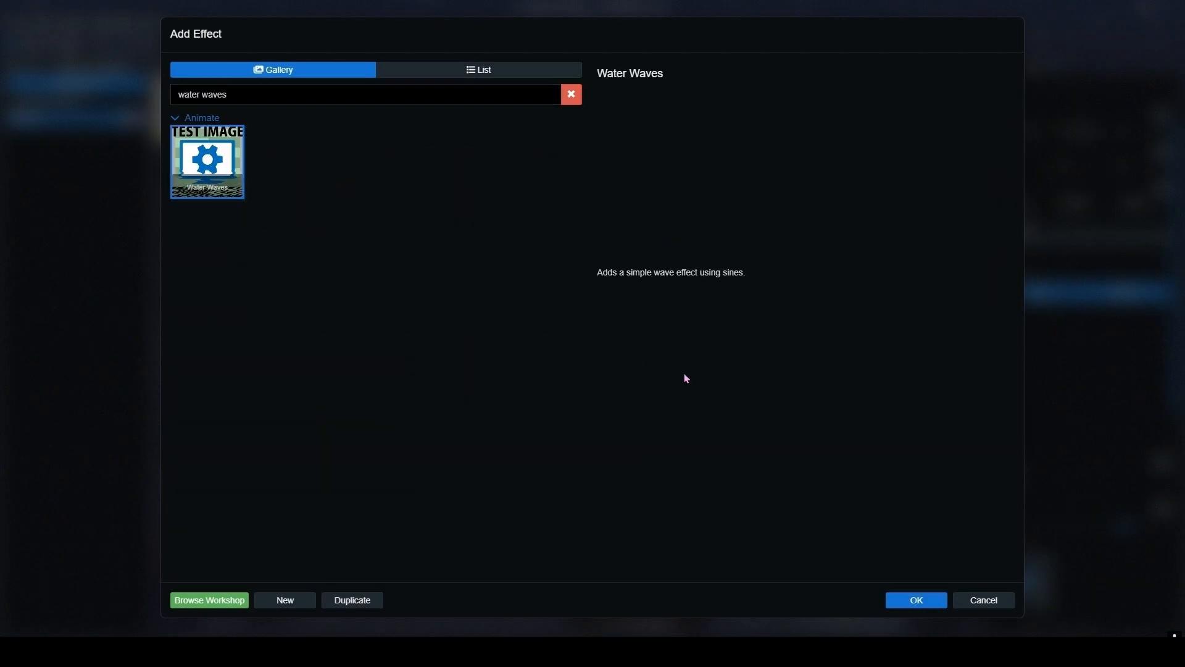
click(909, 597)
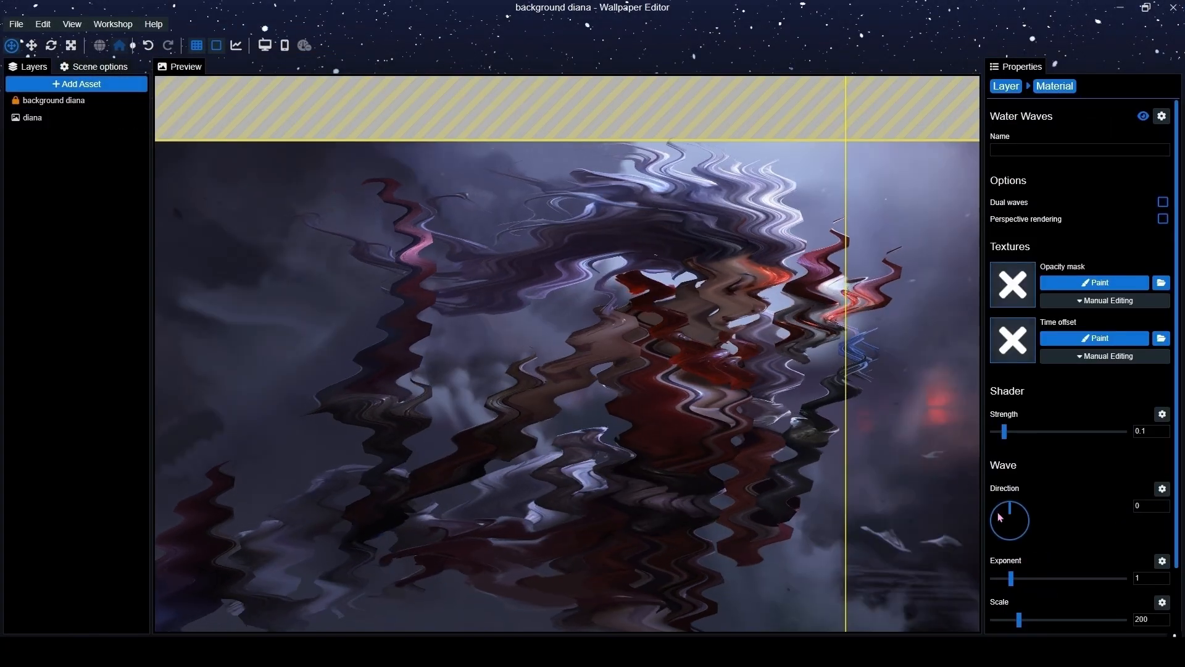
Set the Water Waves direction to -46 and paint its opacity mask over the hair with brush amount 69 and size 383.
click(997, 511)
click(1067, 282)
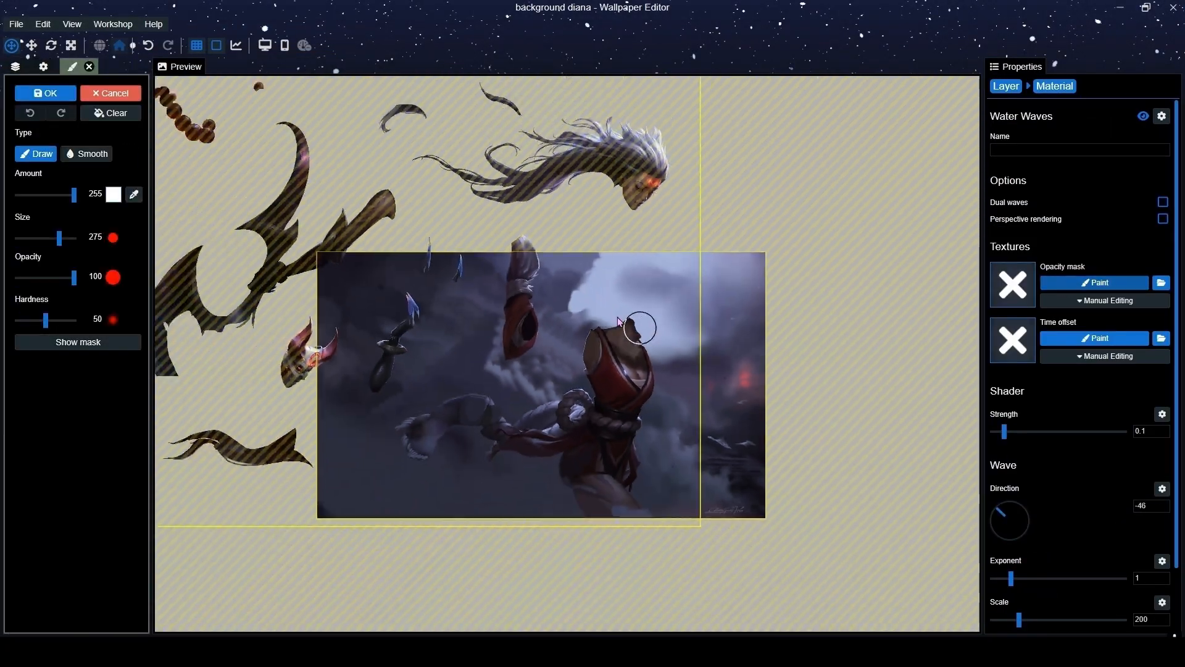
scroll(636, 330, up, 6)
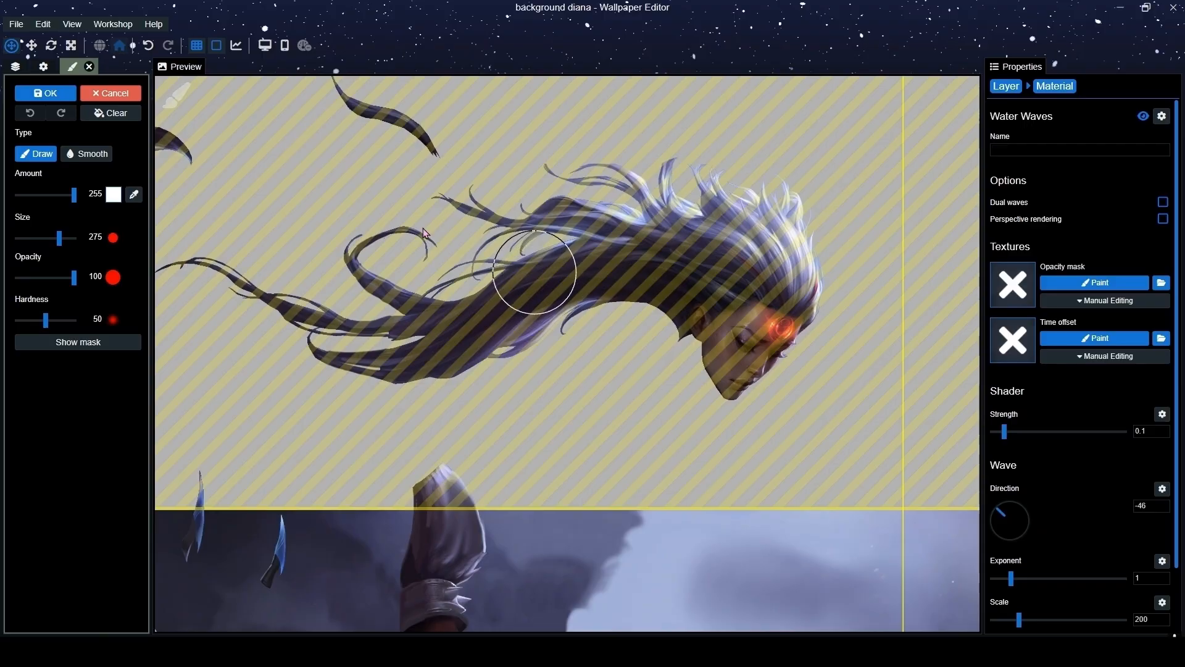
mouse_move(350, 252)
mouse_down()
mouse_move(544, 313)
mouse_move(343, 321)
mouse_up()
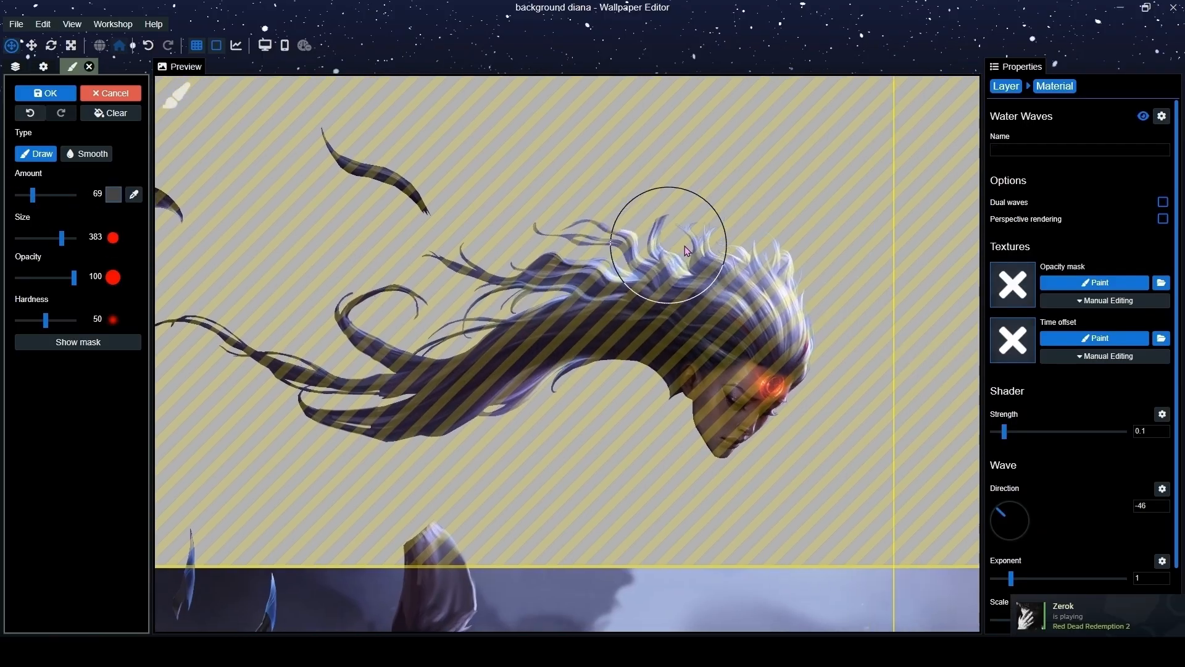
Set the Water Waves scale to 22 and inspect the motion along the hair strands.
scroll(1044, 497, down, 1)
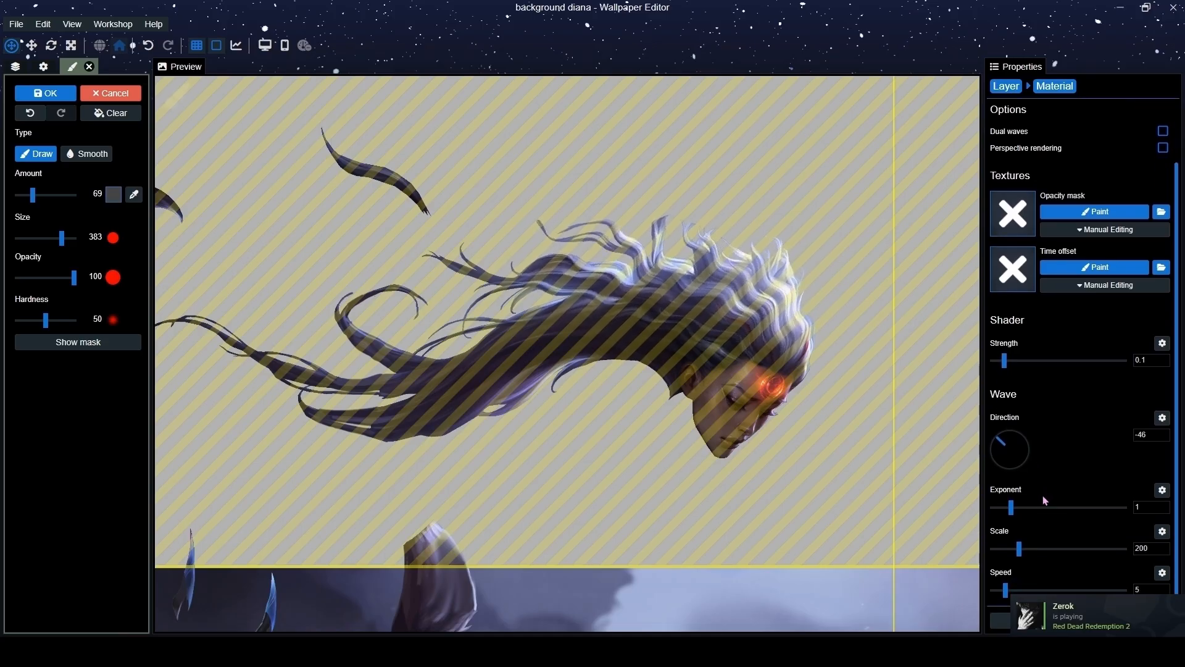
drag(713, 334, 797, 353)
scroll(741, 345, up, 1)
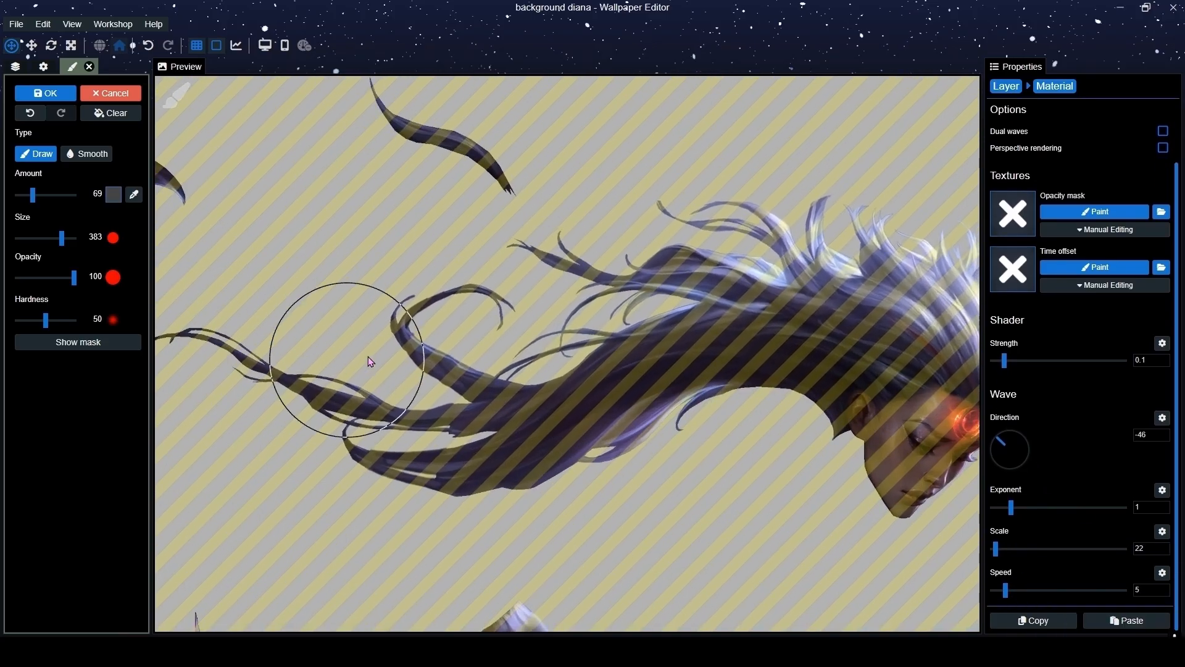
scroll(370, 365, down, 2)
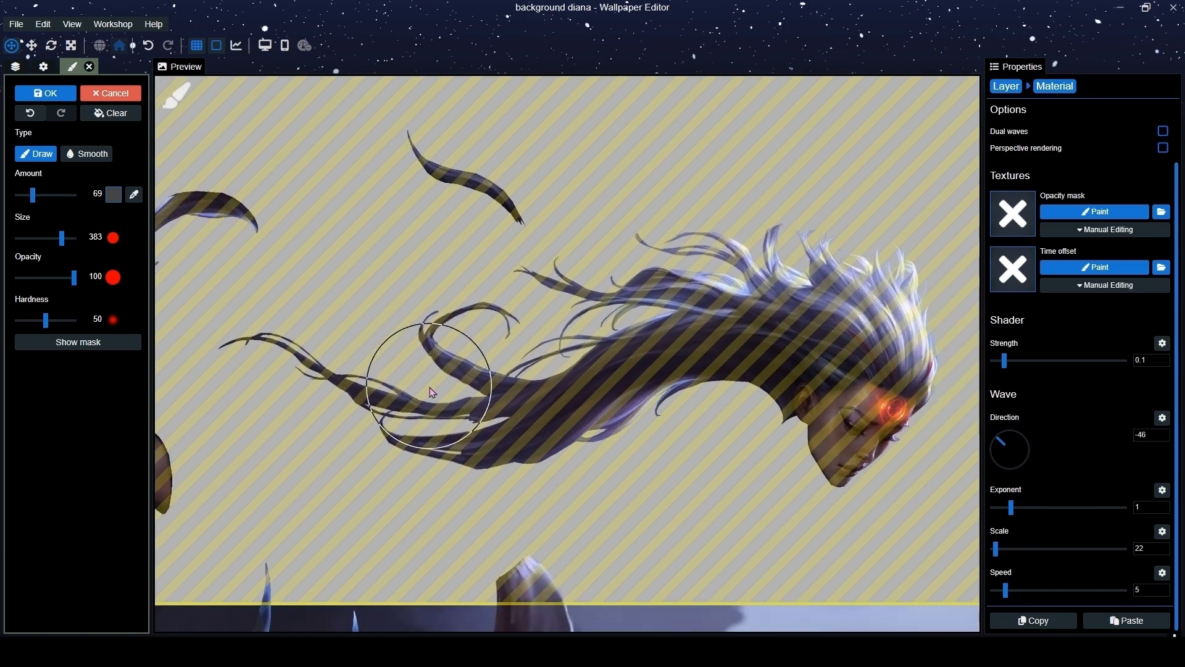
Sample the mask amount from the painted hair and save the project.
click(134, 194)
click(531, 337)
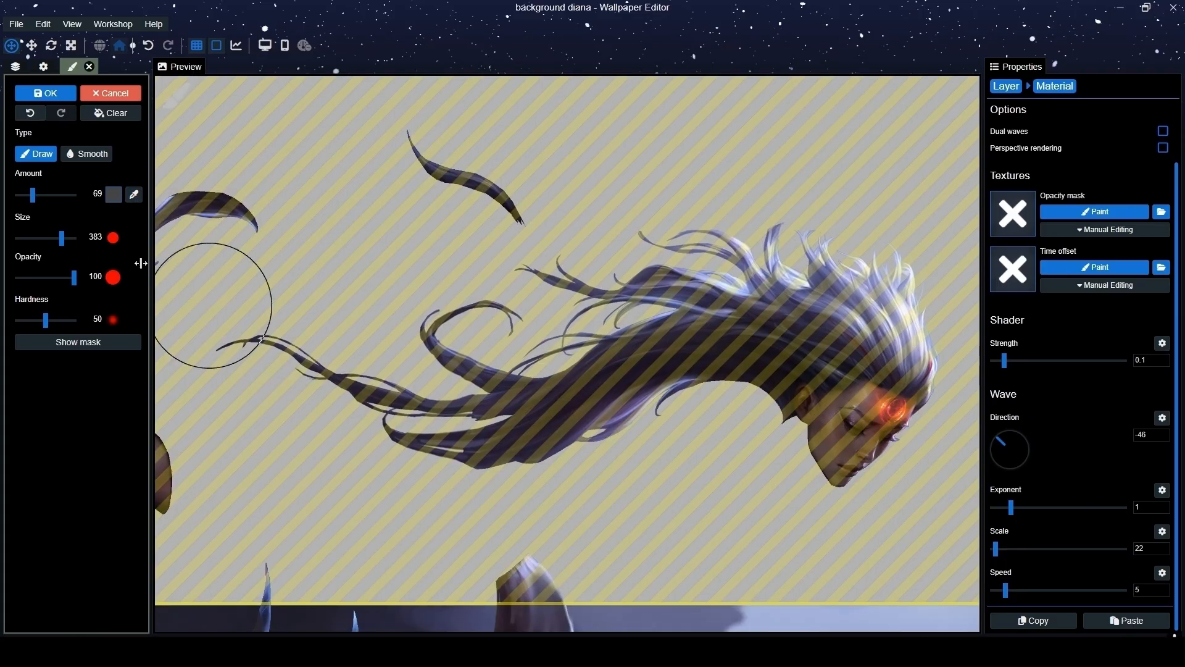
key(ctrl+s)
Touch up the Water Waves opacity mask over the hair near the head with brush amount 44 and size 121.
drag(30, 200, 28, 200)
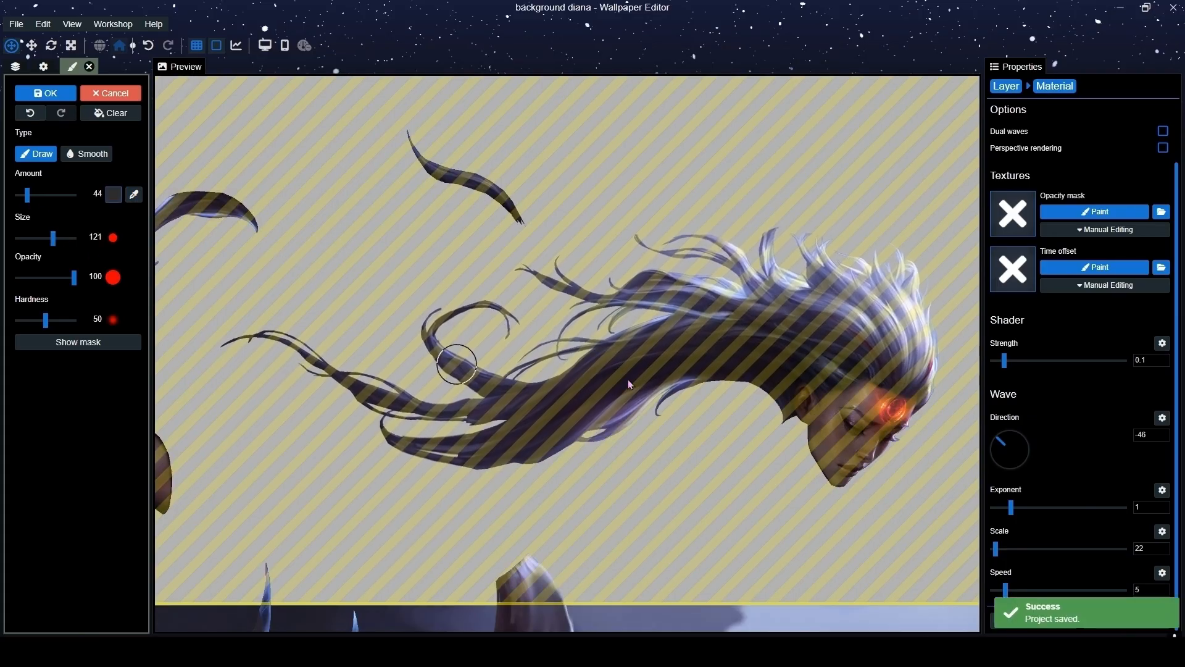
scroll(582, 376, up, 5)
drag(876, 351, 682, 357)
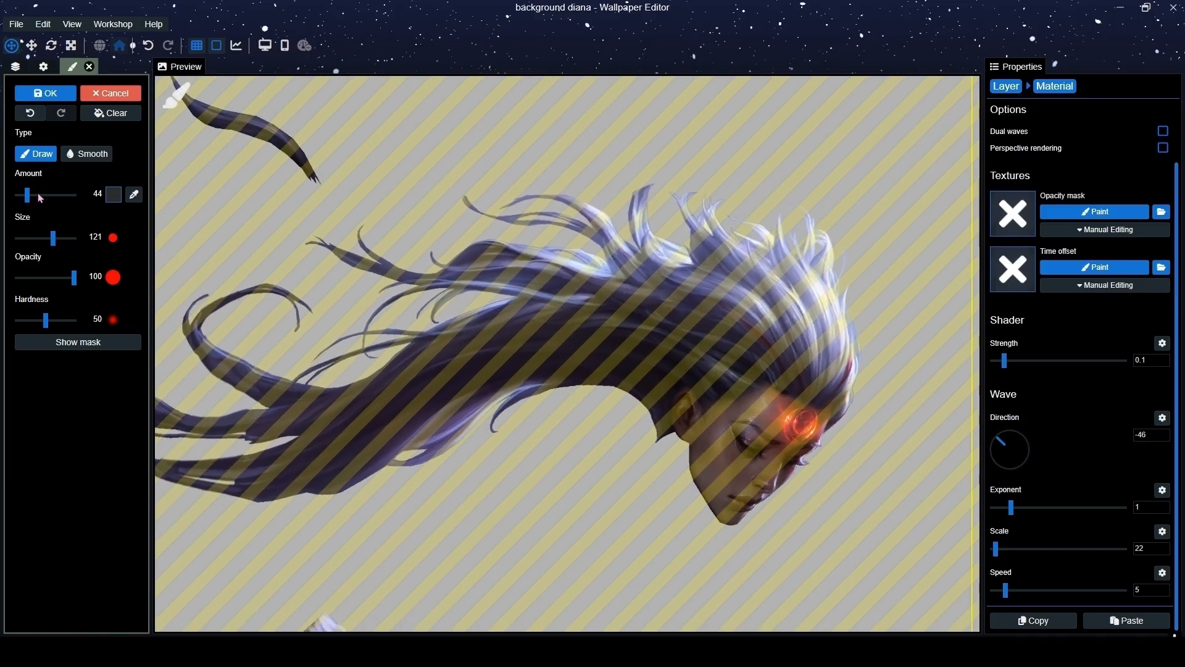
Erase the mask along the underside of the hair near the neck with brush amount 0.
drag(27, 195, 16, 195)
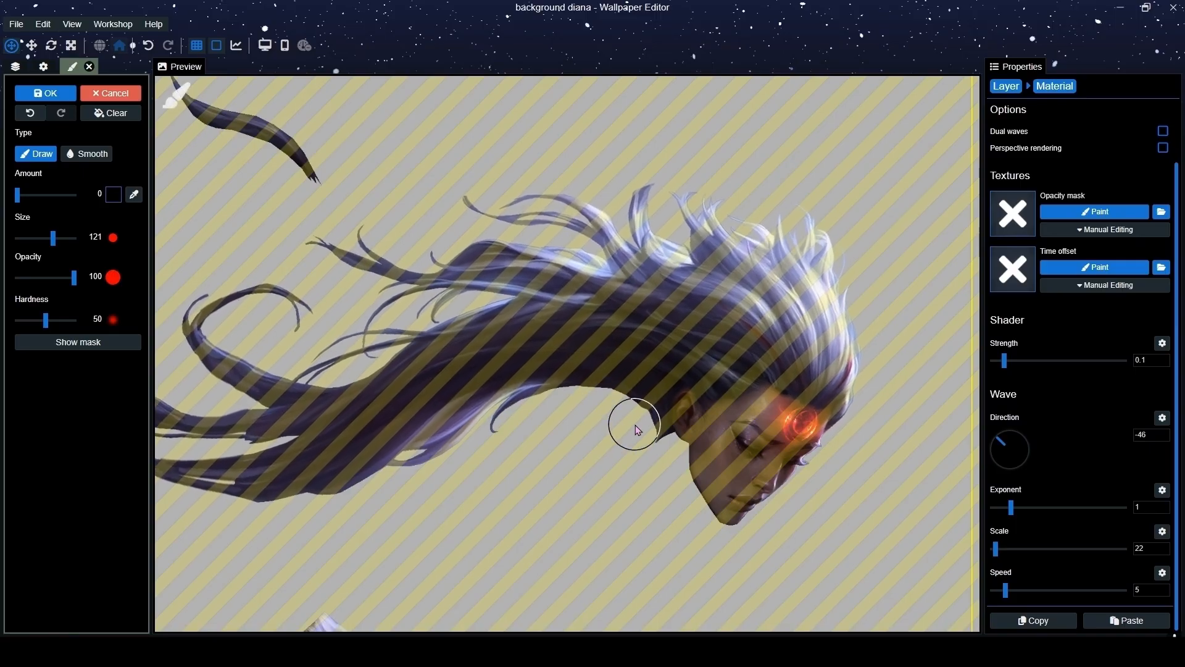
scroll(635, 427, down, 2)
drag(562, 405, 638, 400)
scroll(244, 259, up, 1)
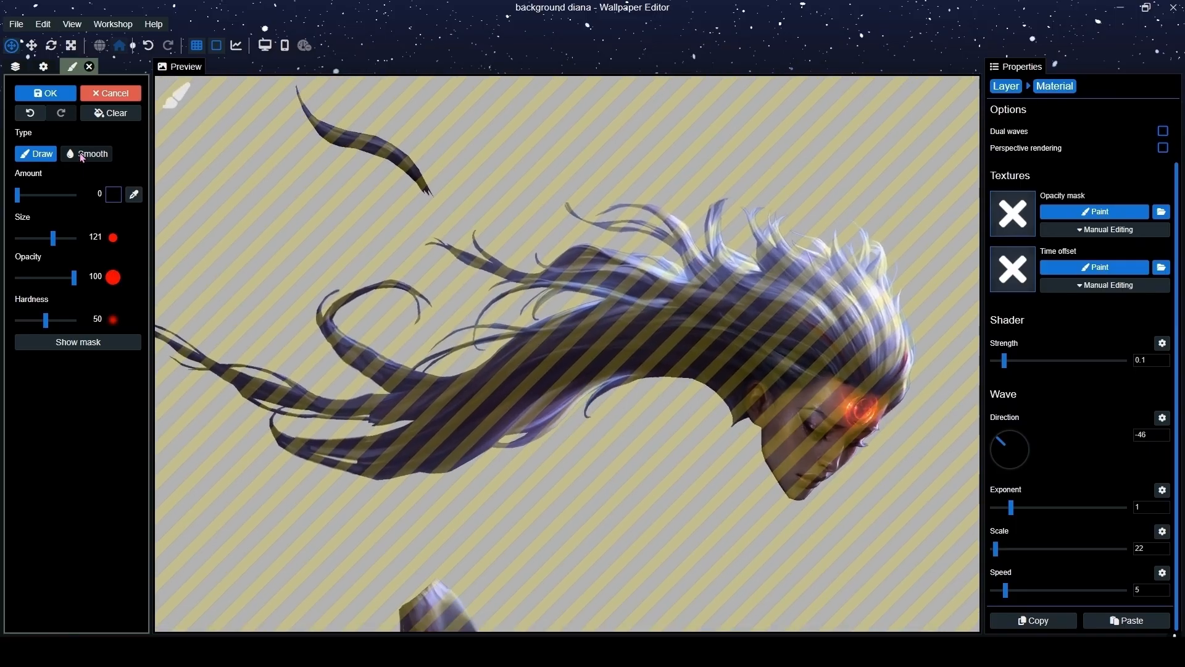
Smooth the opacity mask along the trailing hair strands with amount 183 and size 121.
click(83, 154)
click(58, 196)
mouse_move(180, 343)
mouse_down()
mouse_move(352, 463)
mouse_move(434, 461)
mouse_move(376, 483)
mouse_move(405, 455)
mouse_up()
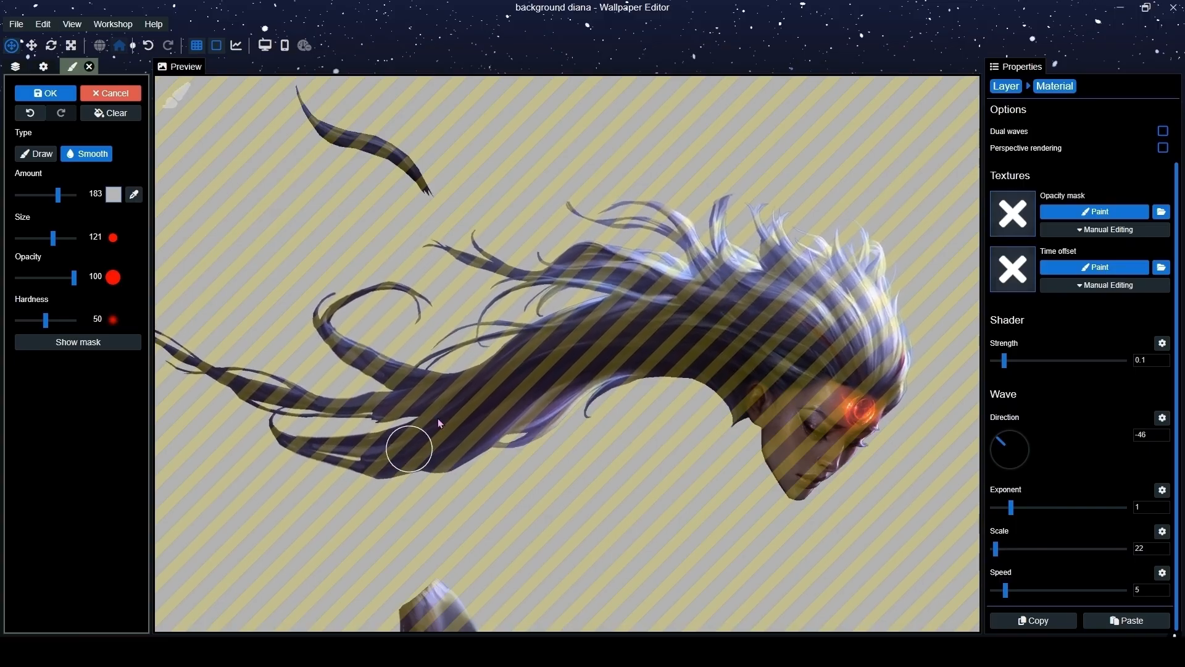
scroll(419, 395, down, 3)
scroll(383, 369, up, 3)
Repaint the hair's lower edge with the sampled mask amount of 69 and set the wave direction to -59.
click(133, 195)
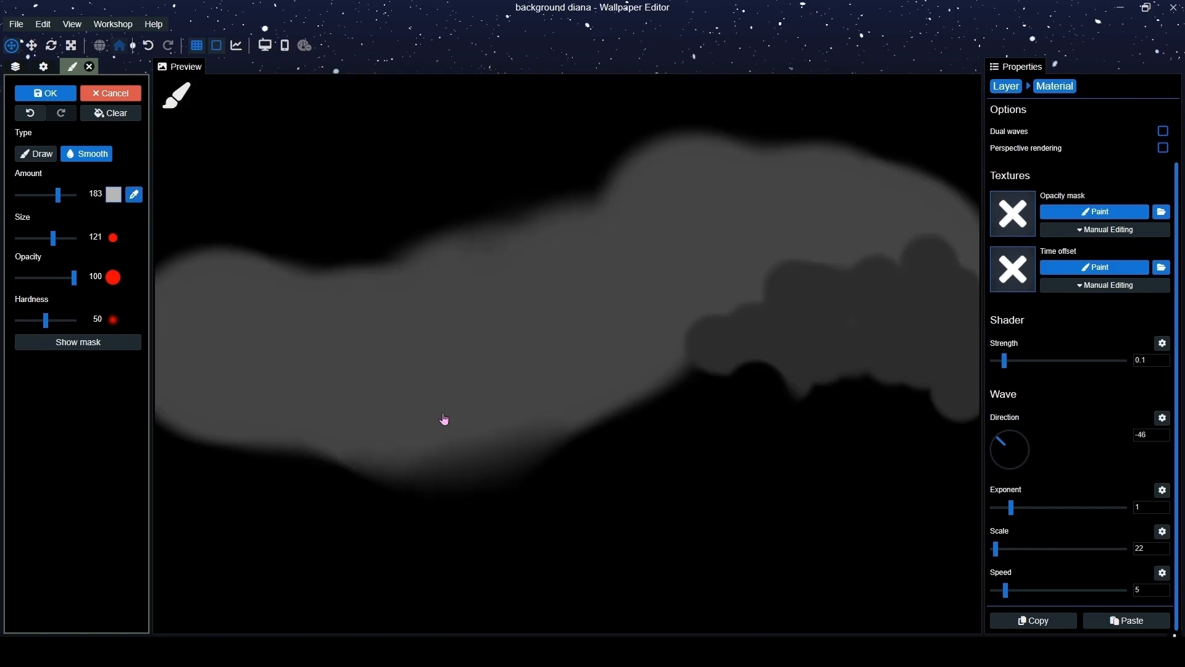
click(439, 430)
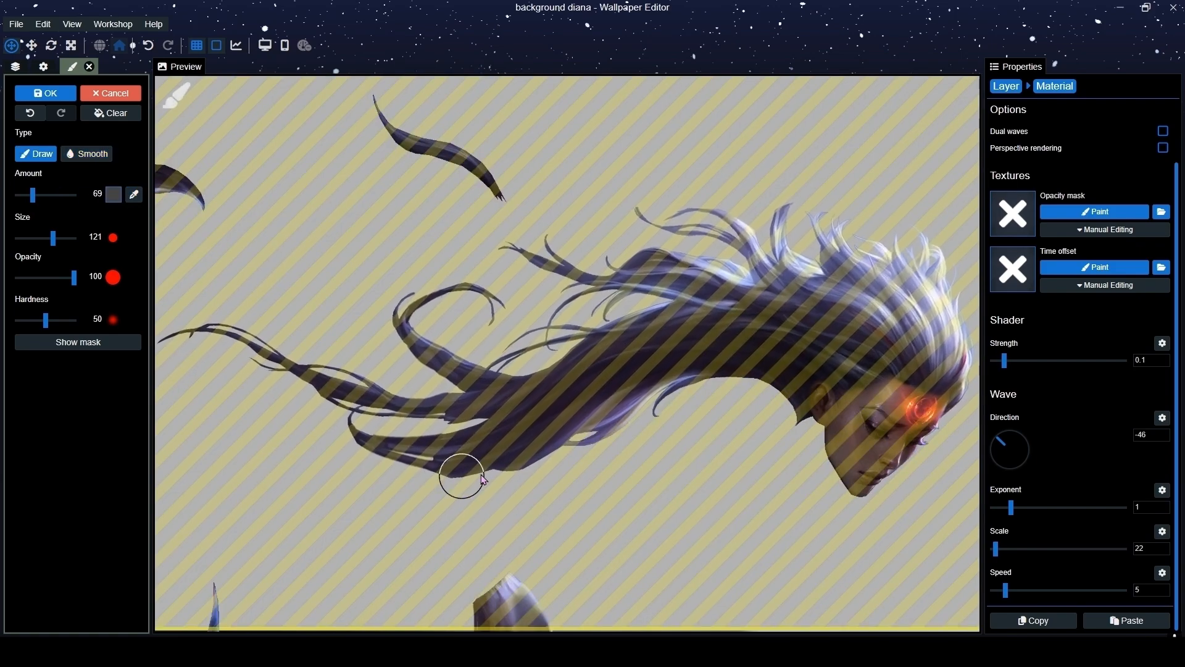
mouse_move(495, 463)
mouse_down()
mouse_move(562, 422)
mouse_move(566, 437)
mouse_move(626, 391)
mouse_move(576, 444)
mouse_move(647, 374)
mouse_up()
scroll(636, 374, down, 2)
click(1004, 438)
drag(1003, 435, 991, 438)
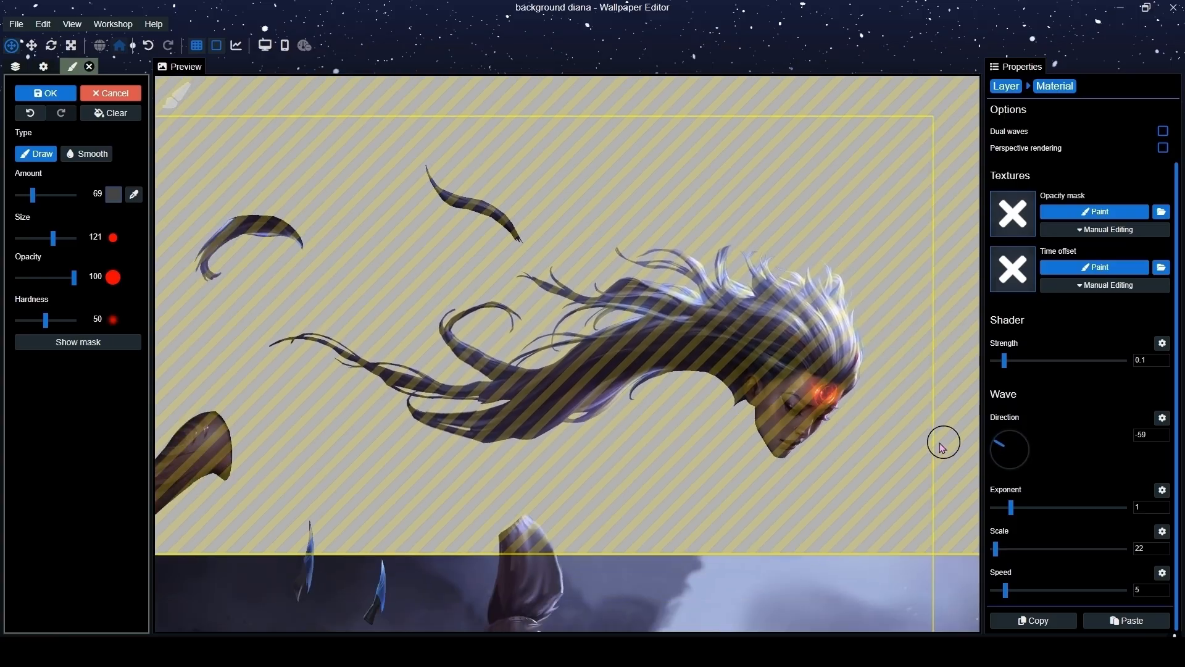
Paint and smooth the mask along the hairline around the face with amount 30, and save the project.
scroll(858, 425, up, 6)
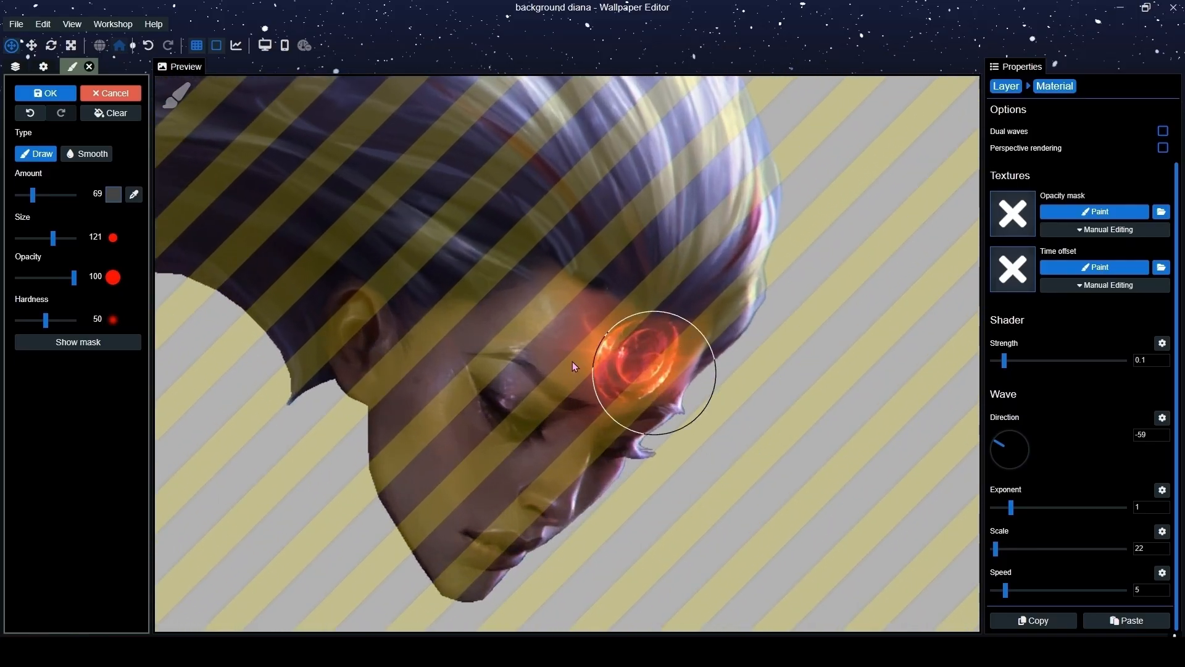
drag(32, 195, 17, 196)
click(24, 195)
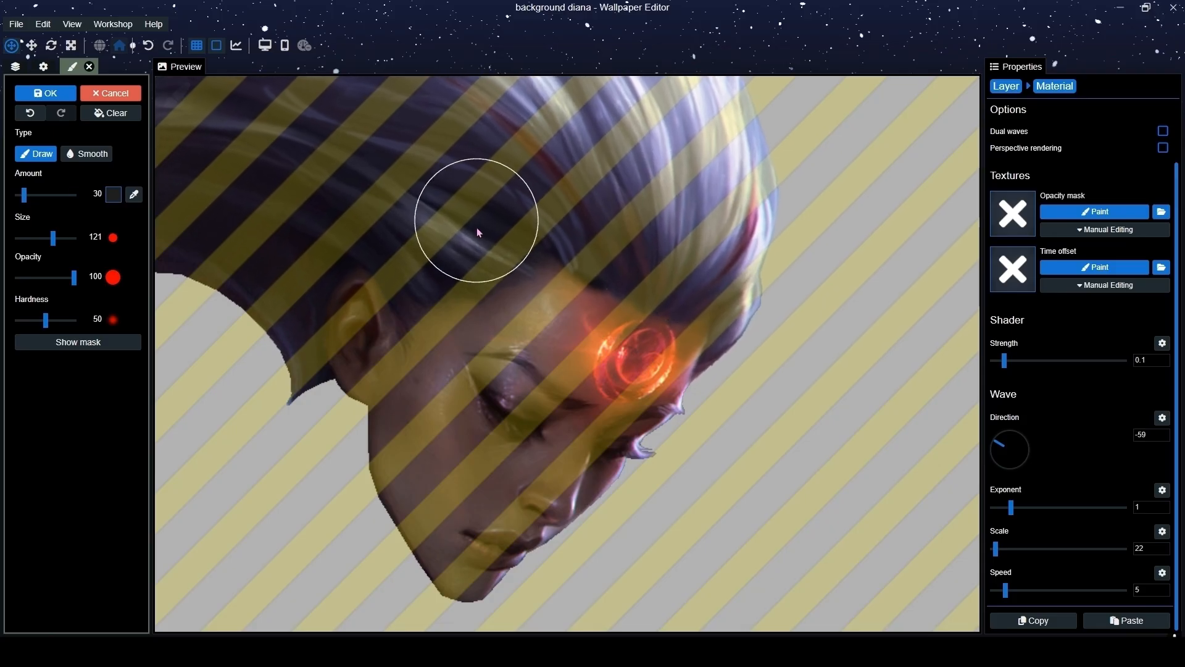
click(86, 154)
key(ctrl+s)
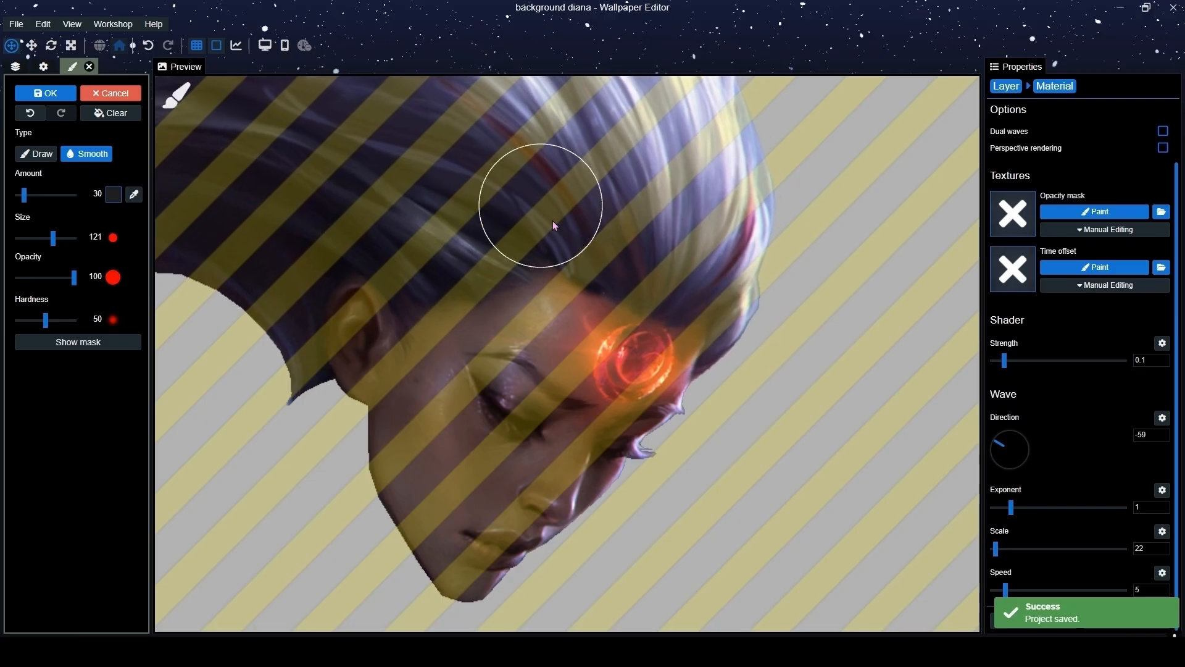
Check the mask overlay and repaint the mask from the forehead hairline back over the ear with draw amount 6.
click(47, 344)
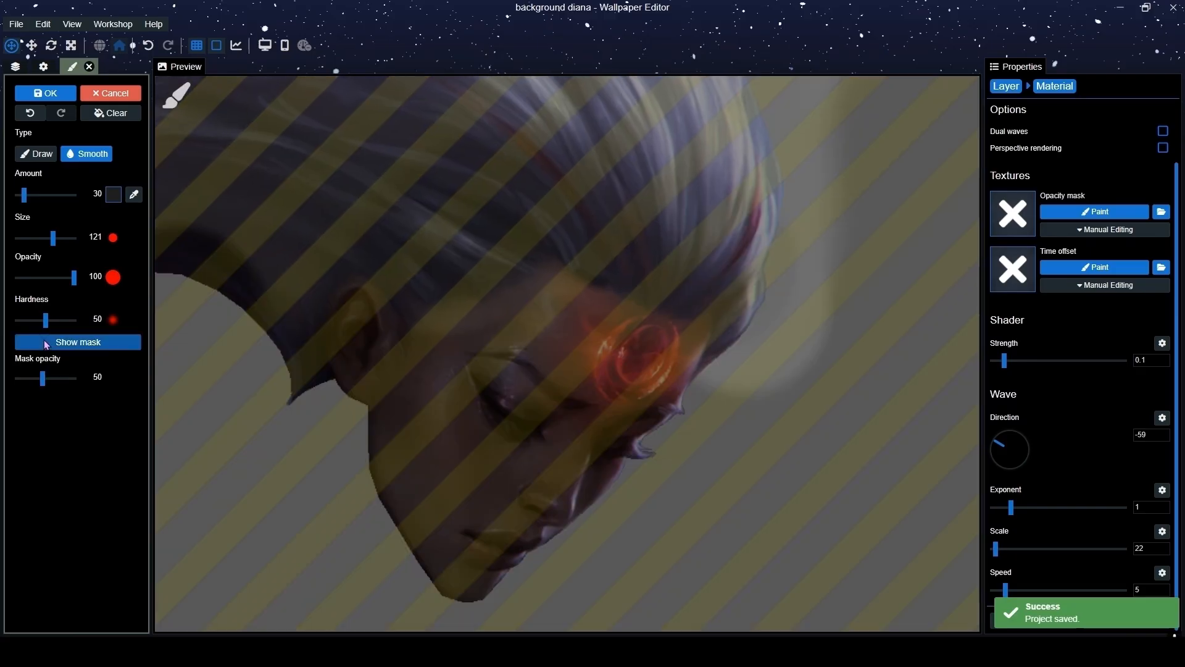
click(47, 343)
click(36, 154)
drag(24, 195, 21, 201)
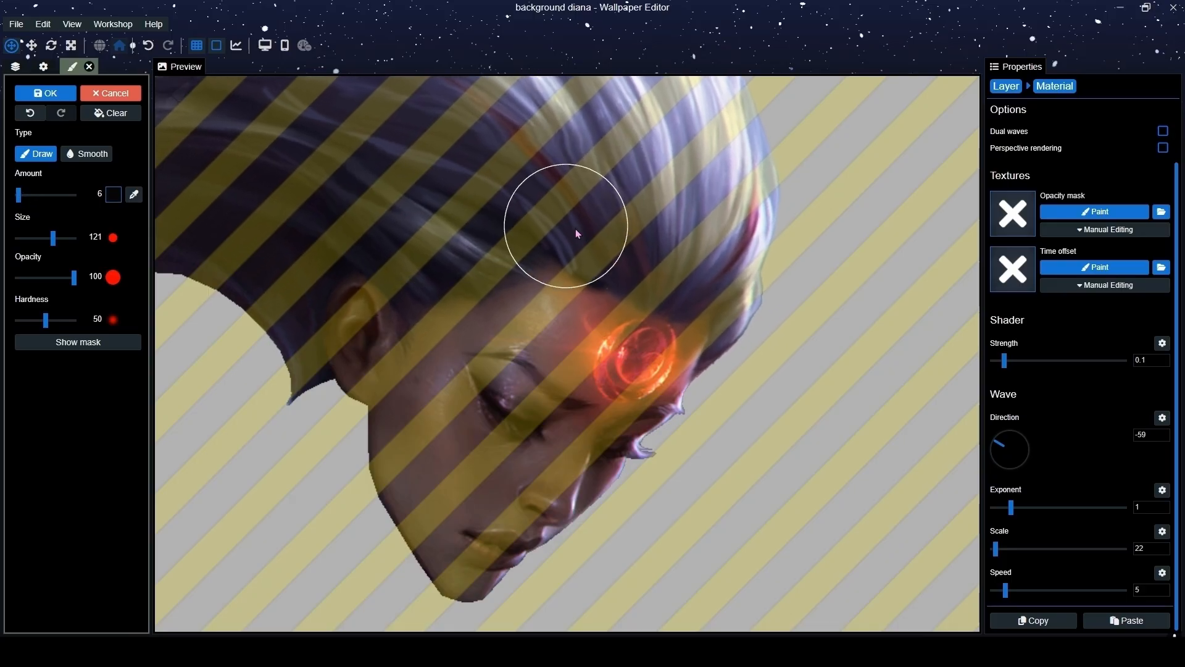
mouse_move(661, 263)
mouse_down()
mouse_move(715, 306)
mouse_move(723, 253)
mouse_move(705, 229)
mouse_up()
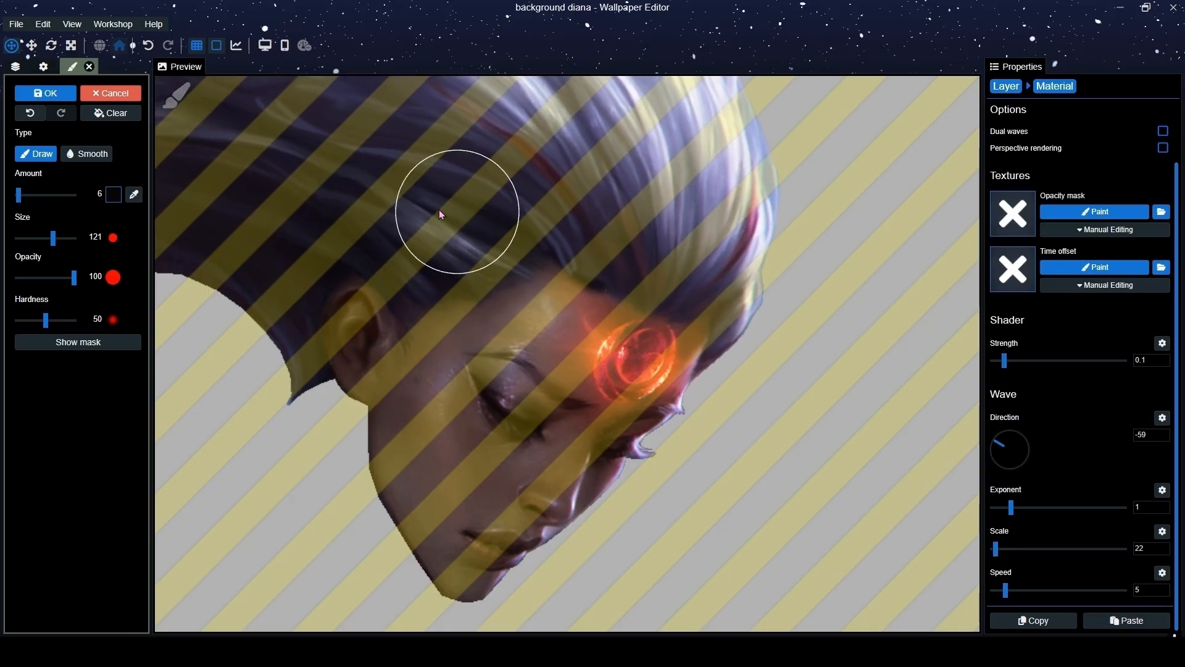
drag(423, 209, 398, 229)
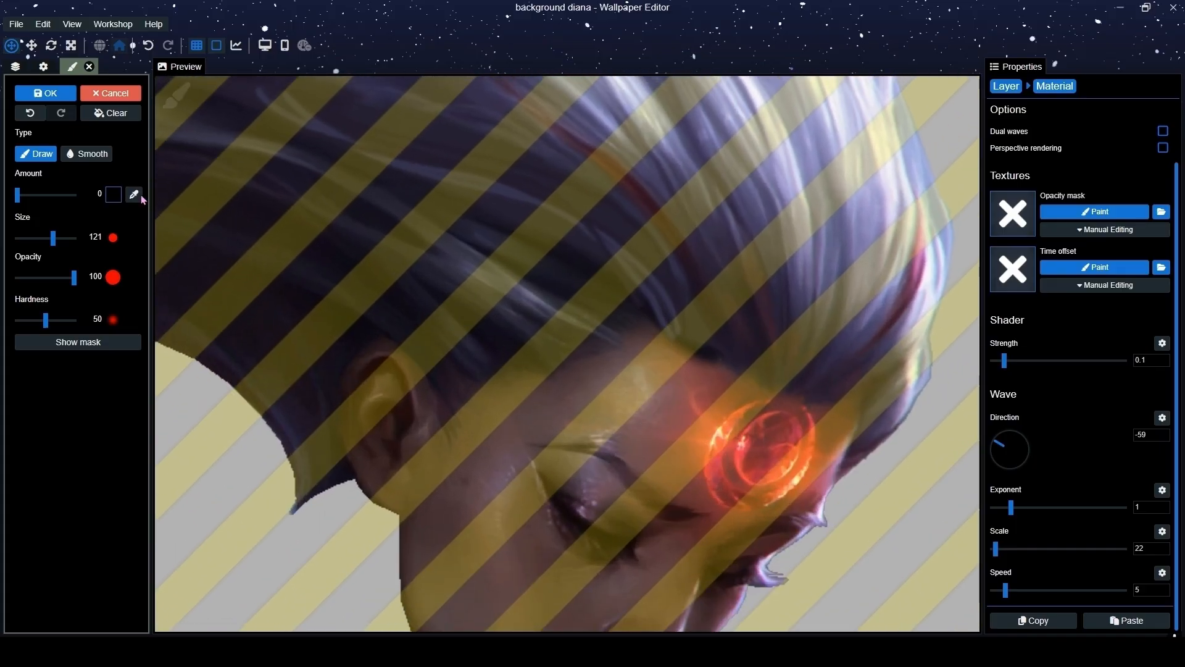
Repaint the hair above the ear with the sampled mask amount of 44 at size 80, and smooth it with amount 150.
click(134, 194)
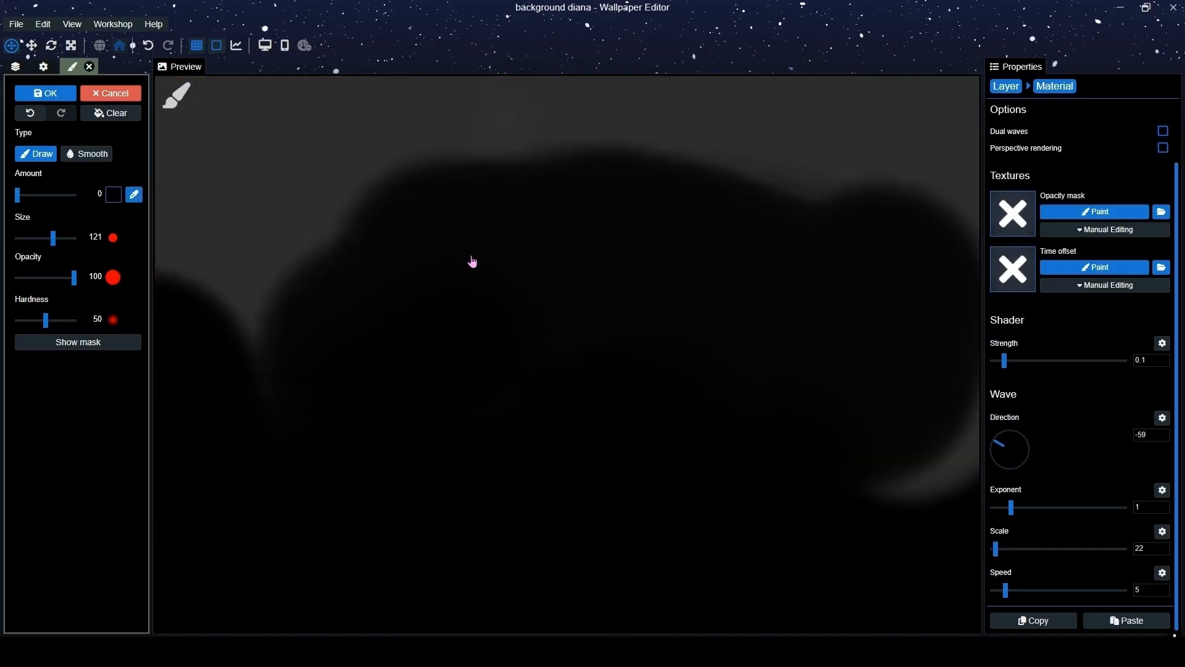
click(477, 168)
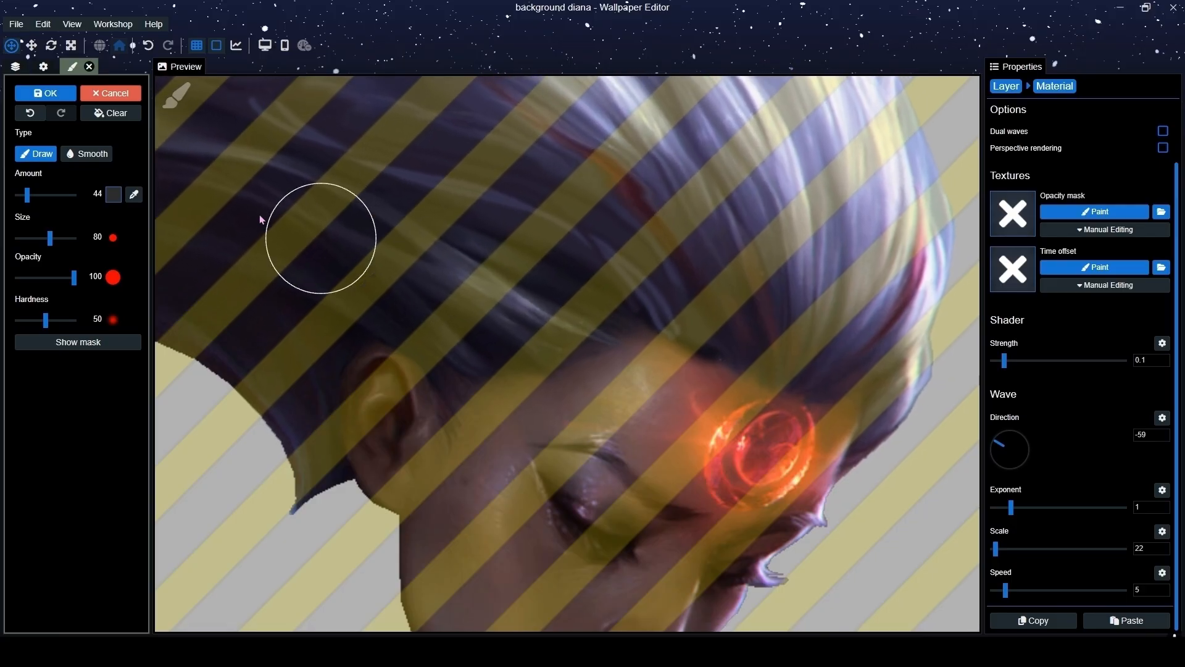
click(86, 153)
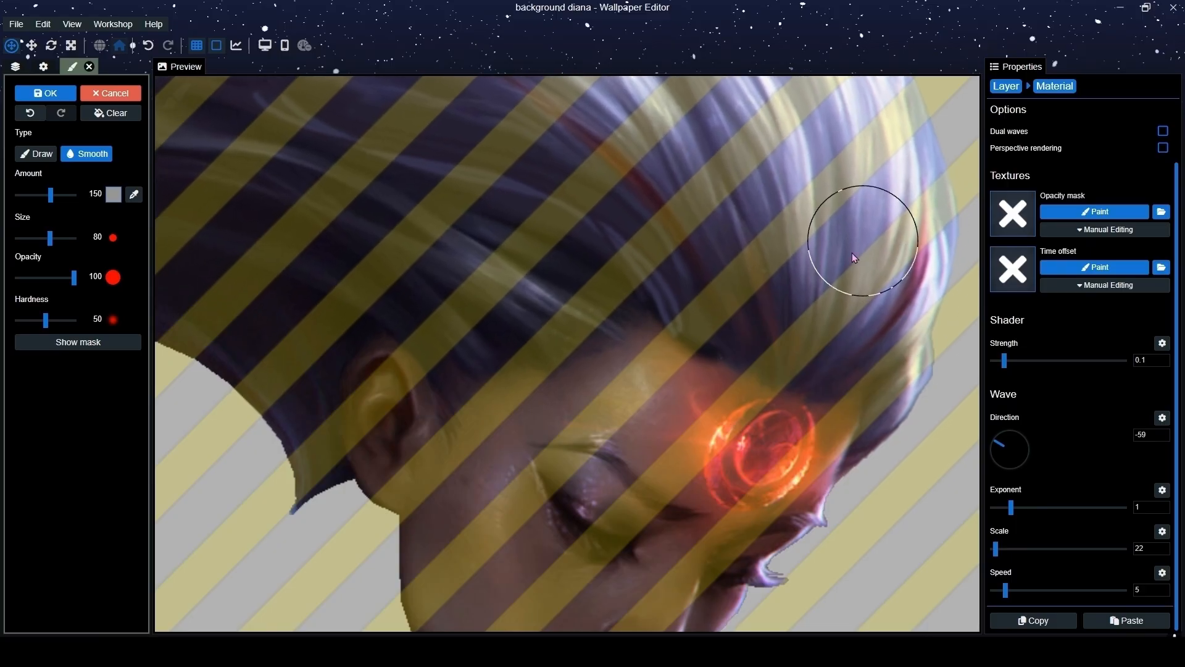
scroll(617, 247, down, 5)
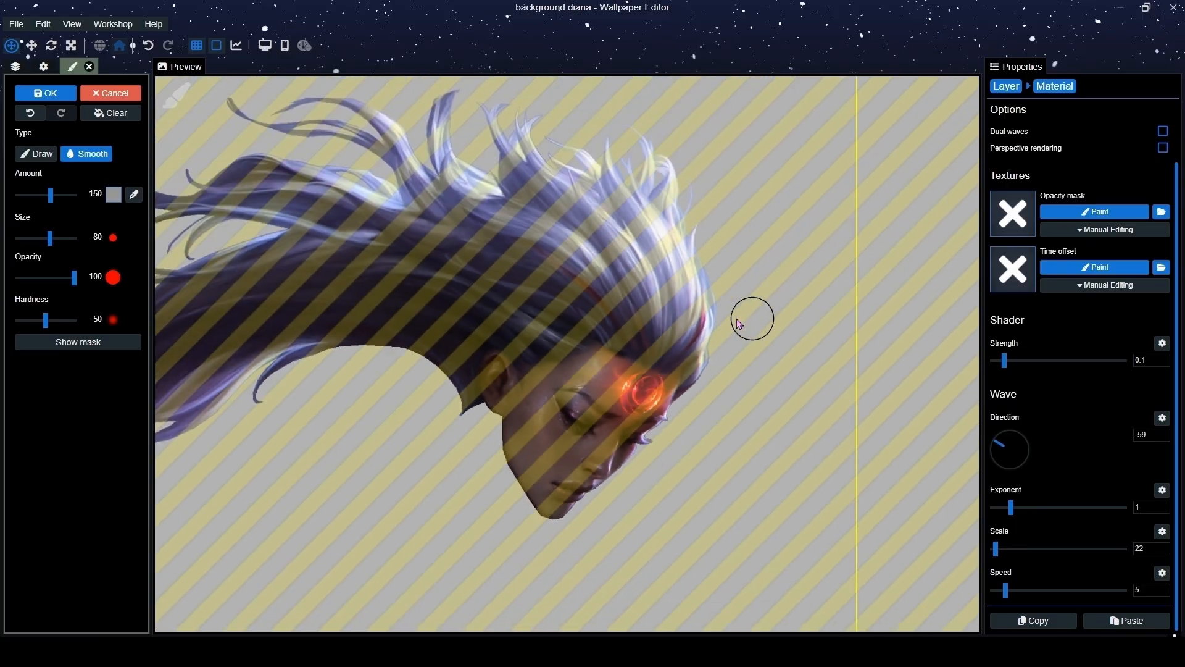
scroll(646, 348, down, 3)
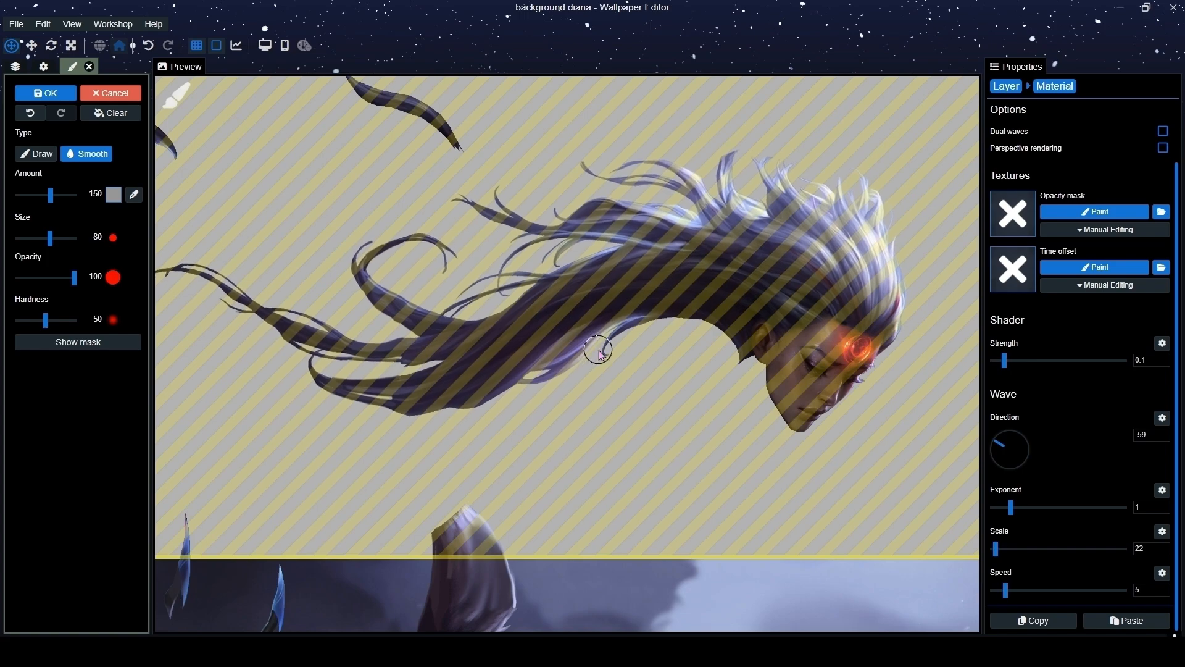
scroll(598, 346, down, 1)
Mask the detached curved hair strand with the amount sampled from the main hair, and clean its ends with amount 0 and size 142.
scroll(598, 349, up, 8)
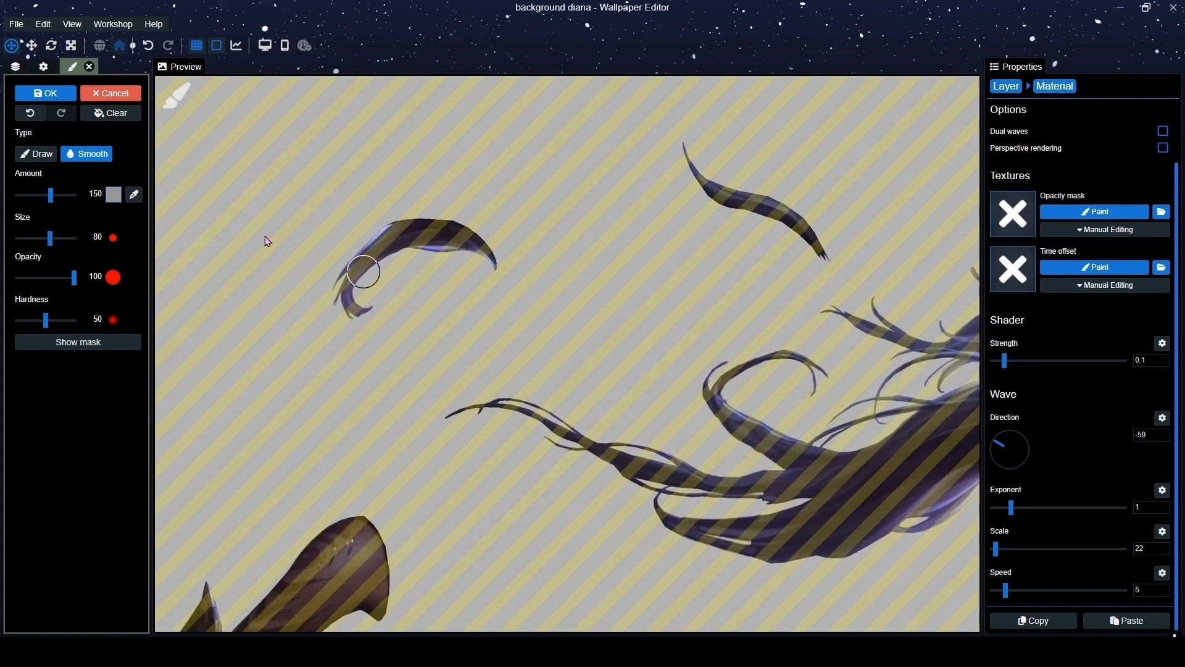
click(133, 195)
click(762, 458)
scroll(395, 265, up, 3)
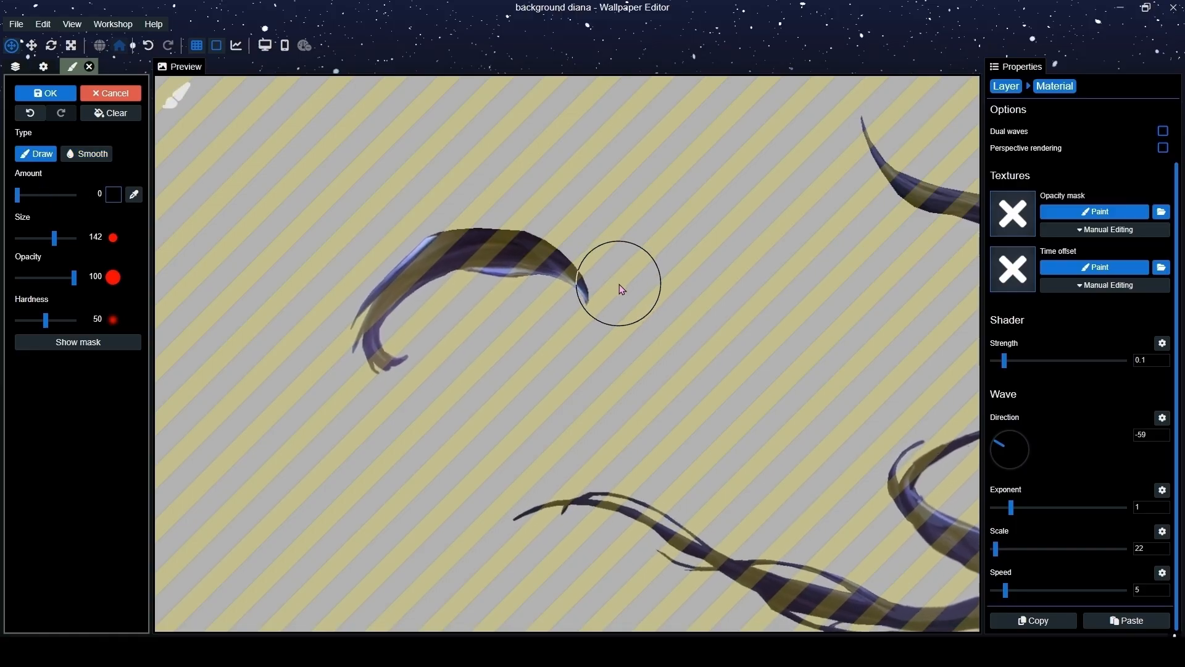
Return to the diana layer and examine the motion of the hair in the assembled scene.
click(1000, 89)
scroll(540, 255, down, 9)
scroll(635, 436, up, 3)
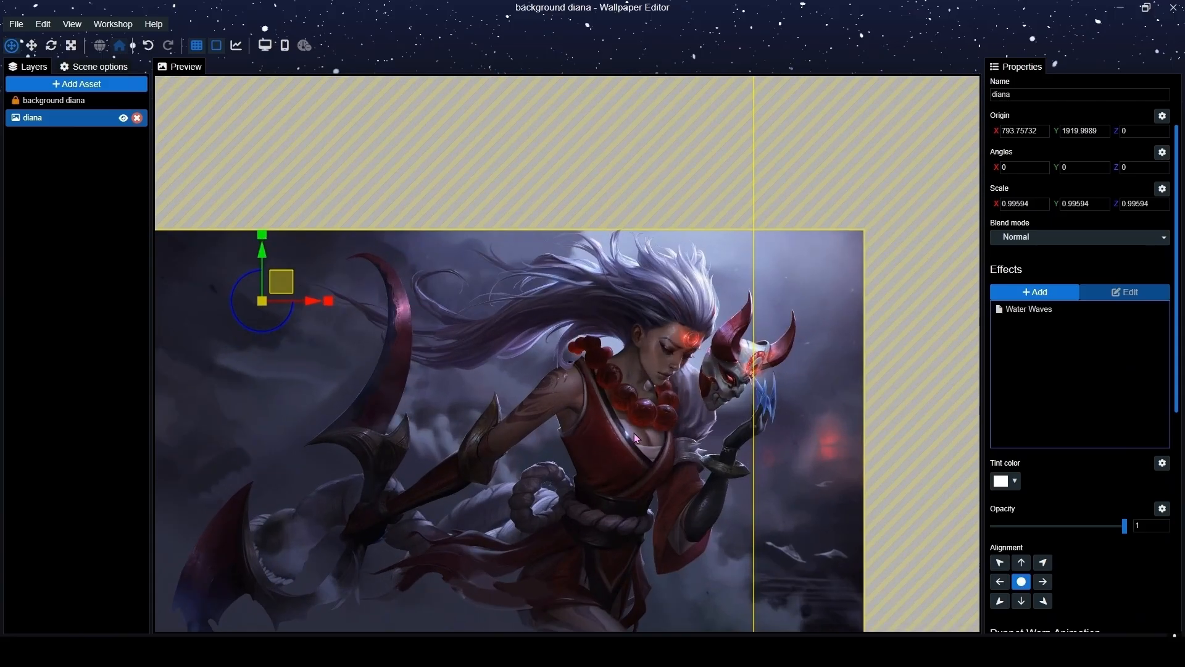
scroll(634, 432, up, 1)
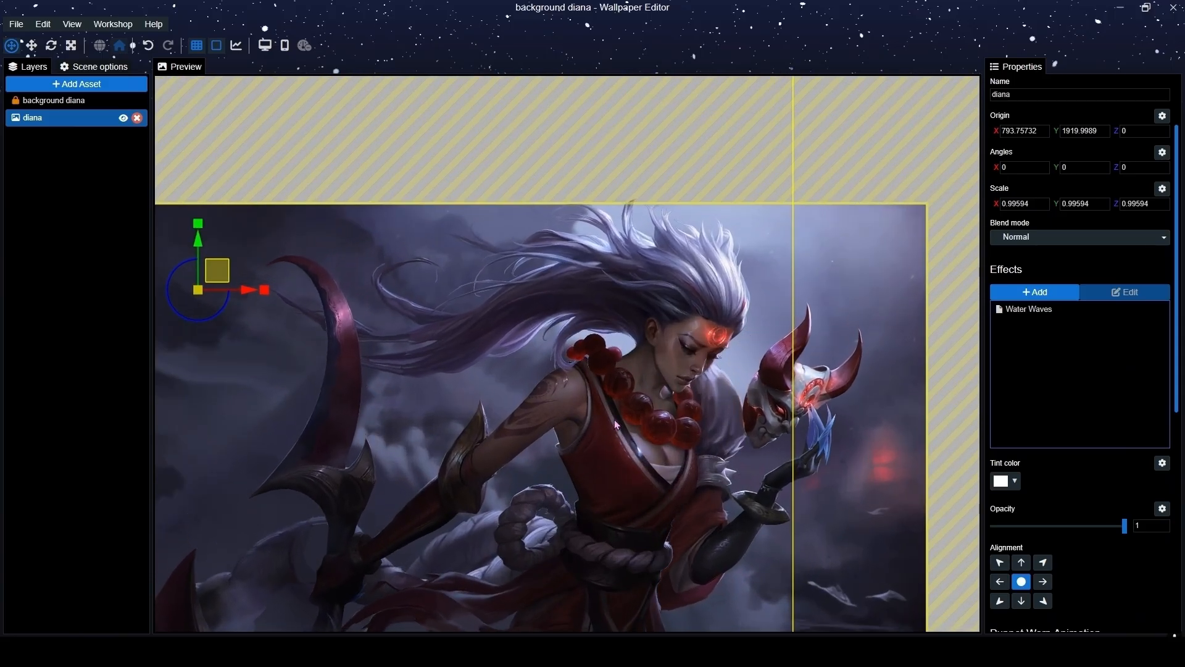
scroll(575, 347, up, 2)
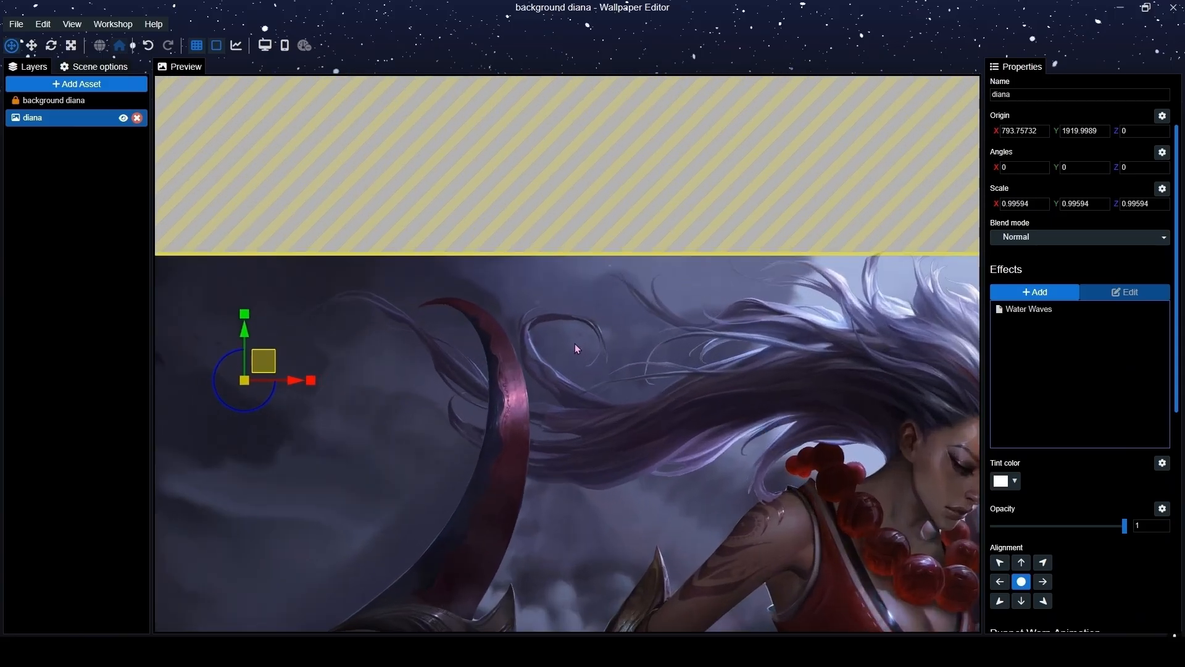
scroll(575, 348, up, 1)
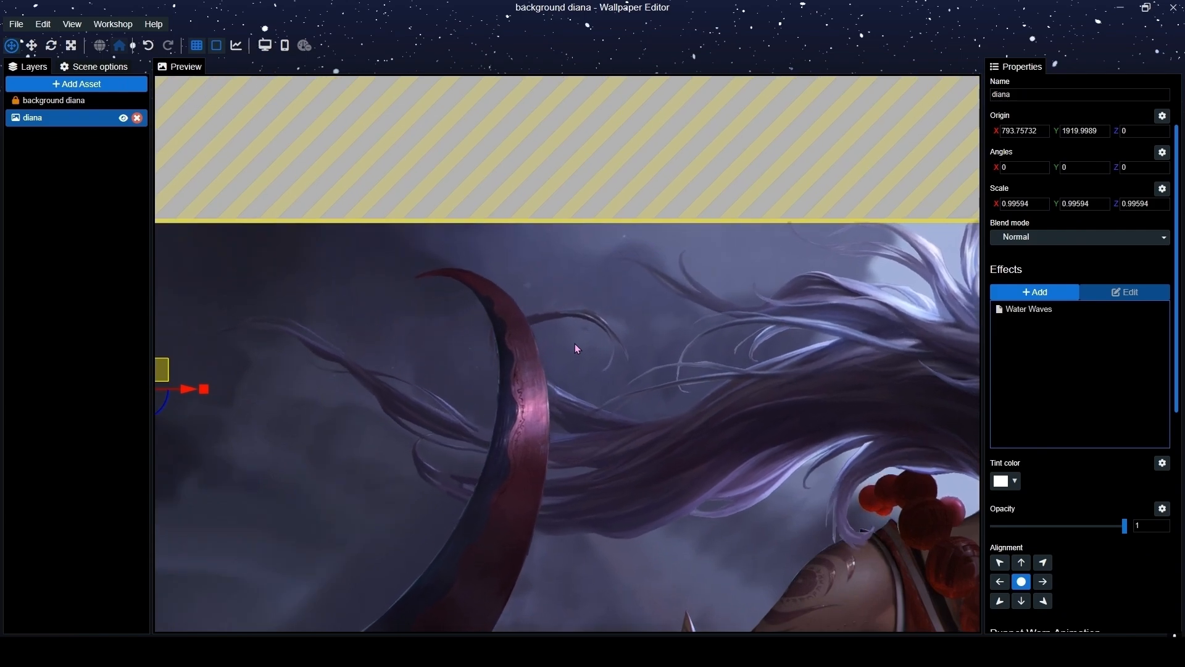
scroll(575, 349, down, 2)
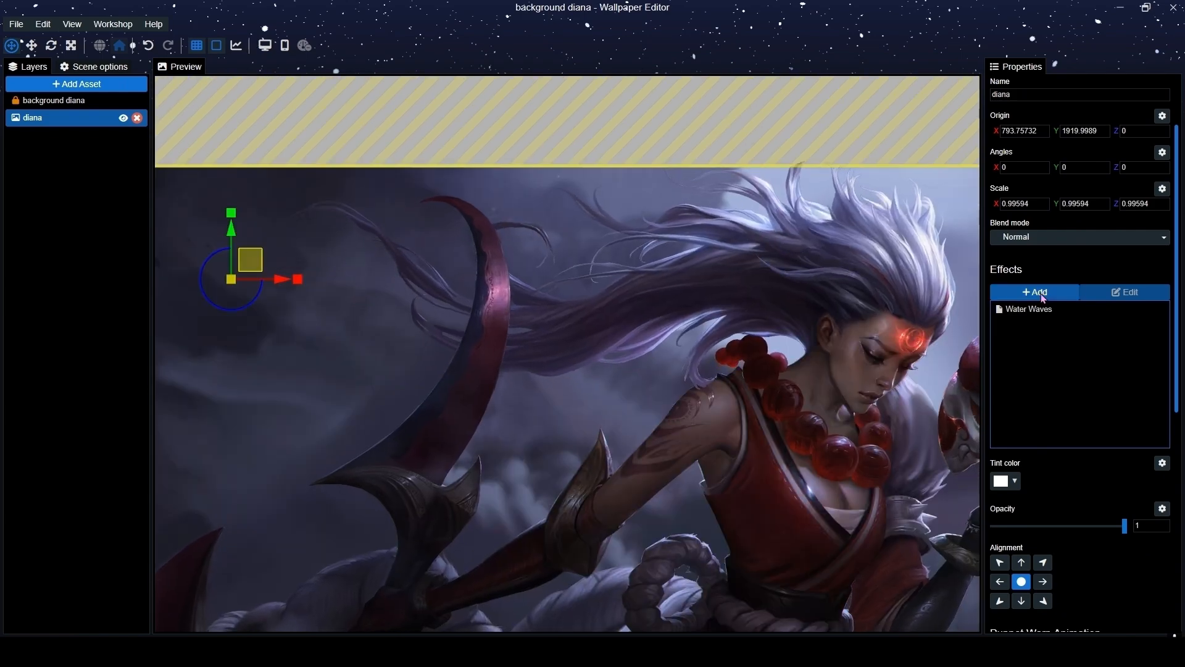
Add the Blur effect to the diana layer.
click(1042, 297)
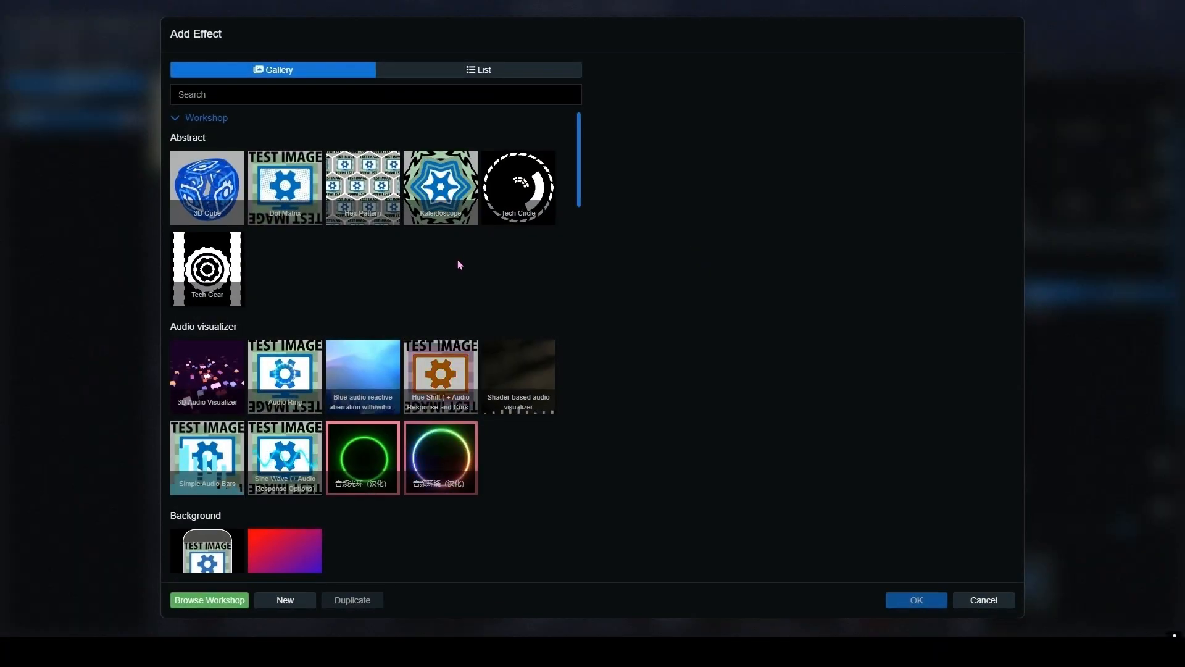
scroll(457, 259, down, 15)
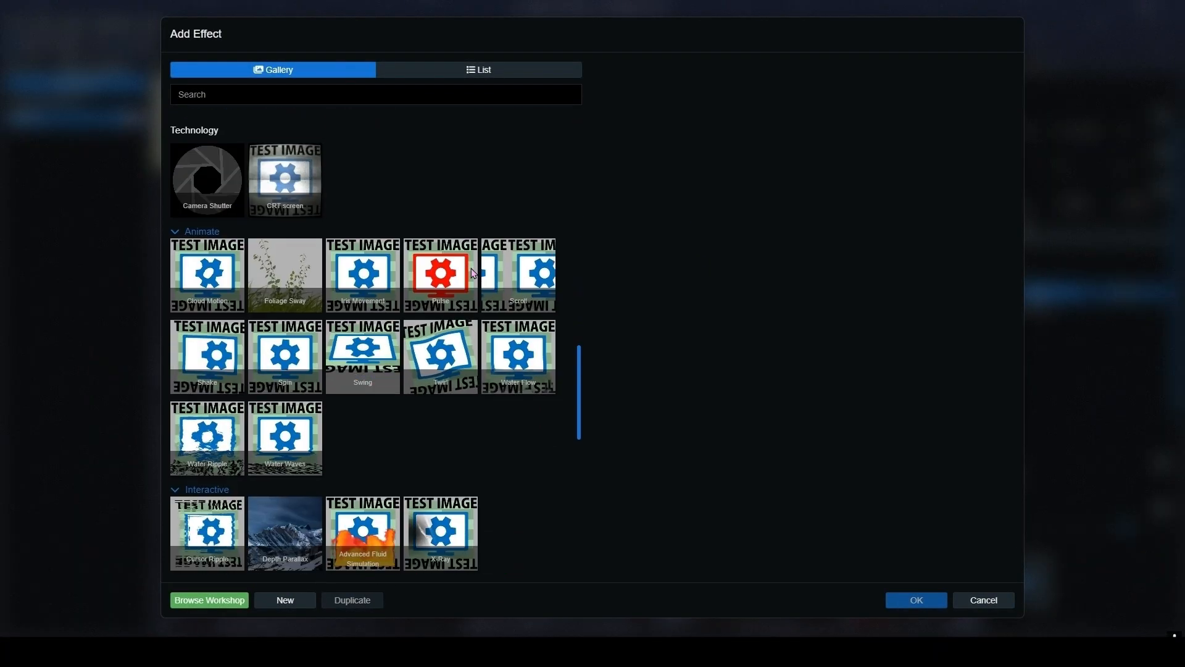
scroll(484, 295, down, 3)
scroll(494, 307, down, 1)
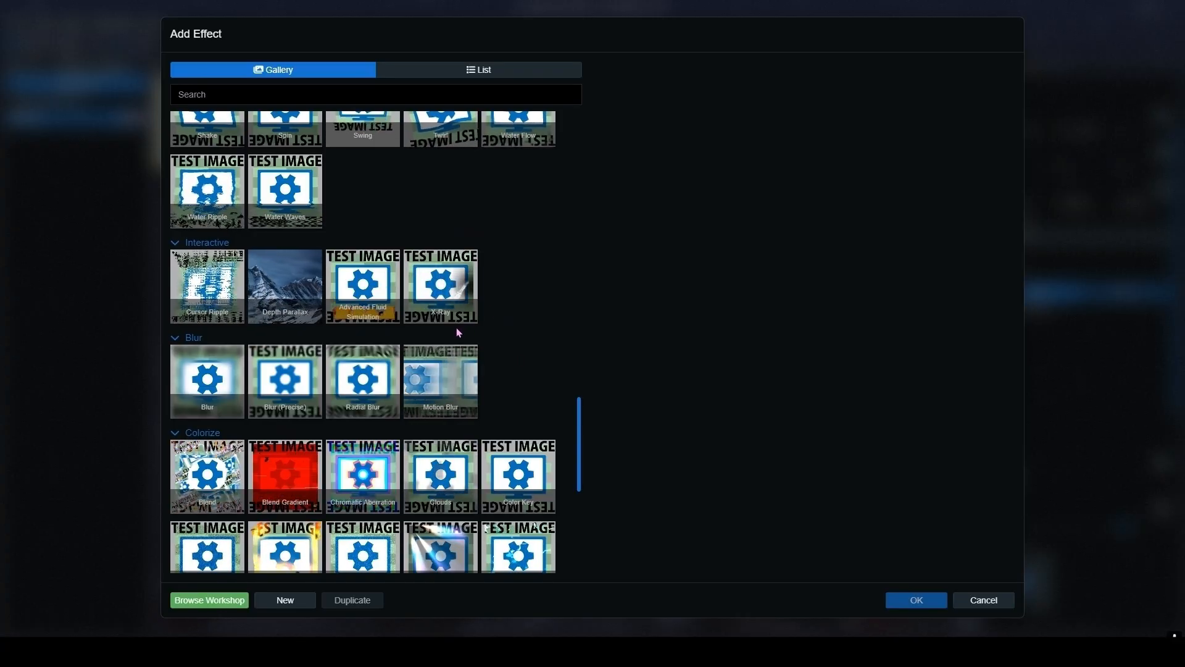
click(208, 381)
click(916, 599)
Paint the Blur effect's opacity mask over the hair with brush amount 83 and size 353.
click(1074, 385)
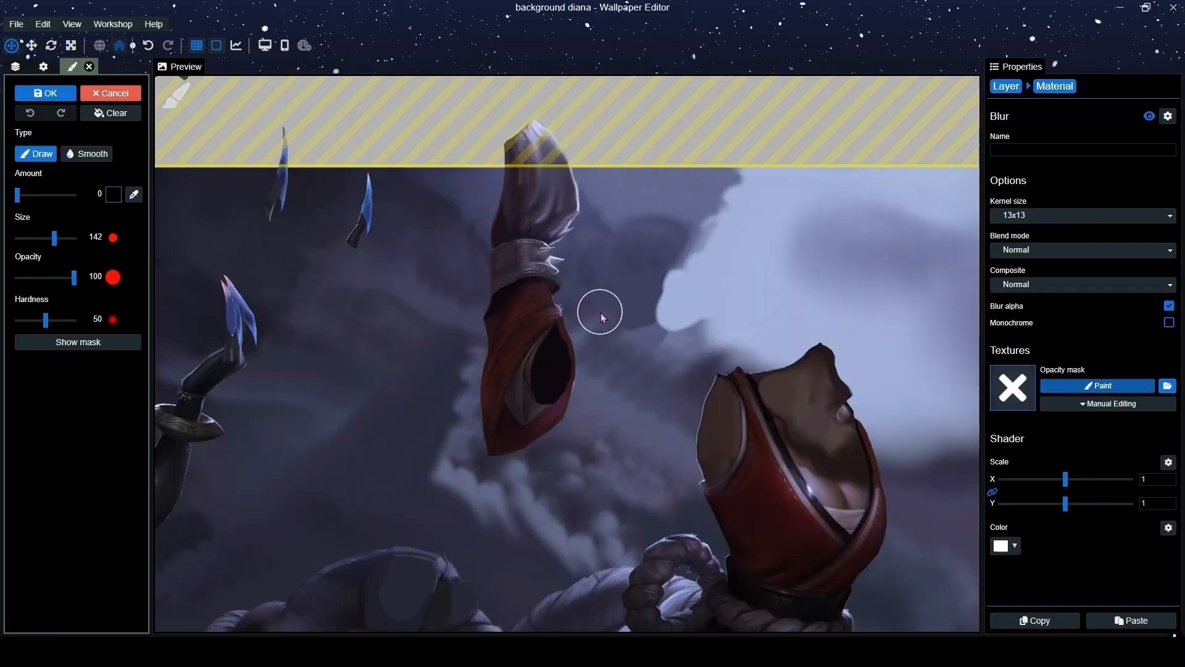
scroll(490, 286, down, 4)
scroll(346, 200, up, 4)
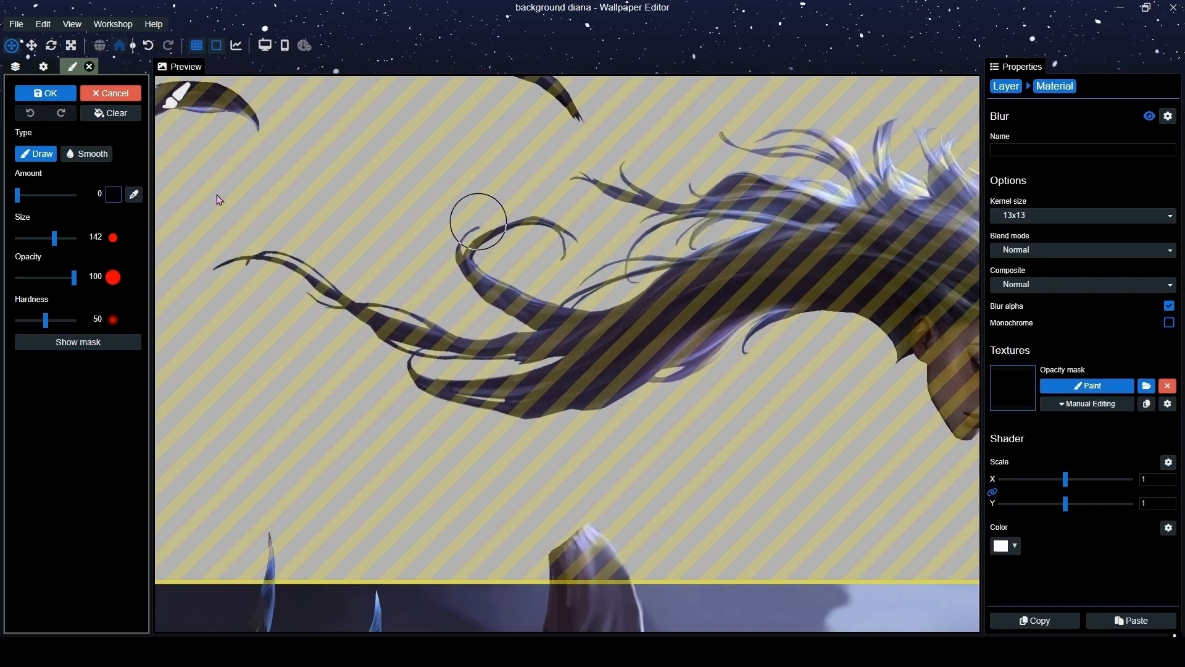
click(36, 195)
click(61, 239)
mouse_move(243, 272)
mouse_down()
mouse_move(400, 308)
mouse_move(432, 361)
mouse_move(516, 250)
mouse_move(563, 249)
mouse_move(626, 210)
mouse_move(600, 247)
mouse_move(661, 222)
mouse_move(719, 220)
mouse_move(653, 246)
mouse_up()
scroll(599, 245, down, 1)
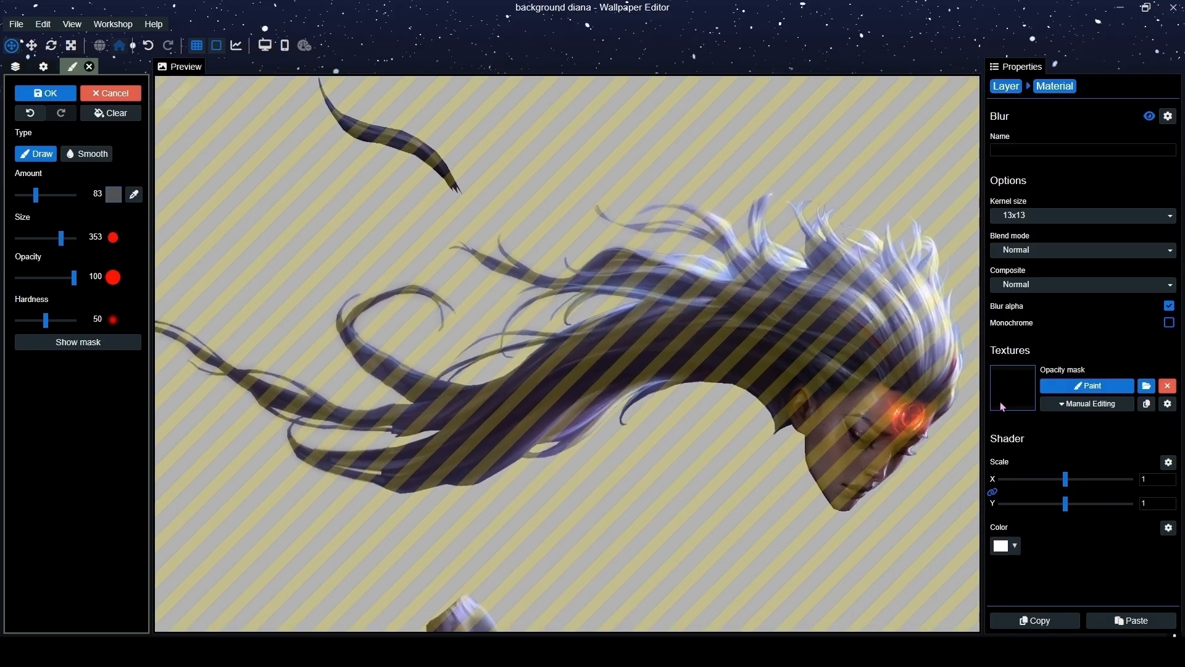
Return to the diana layer and move the Blur effect above Water Waves in the effect order.
click(1008, 89)
scroll(1042, 419, down, 2)
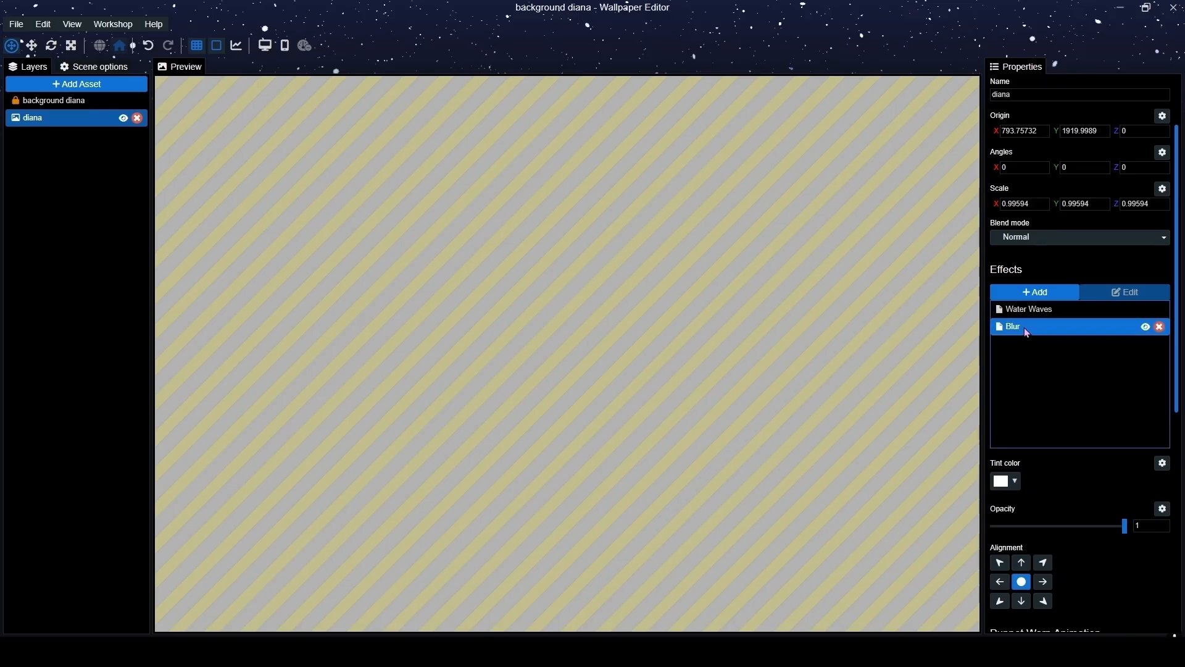
drag(1023, 334, 1026, 309)
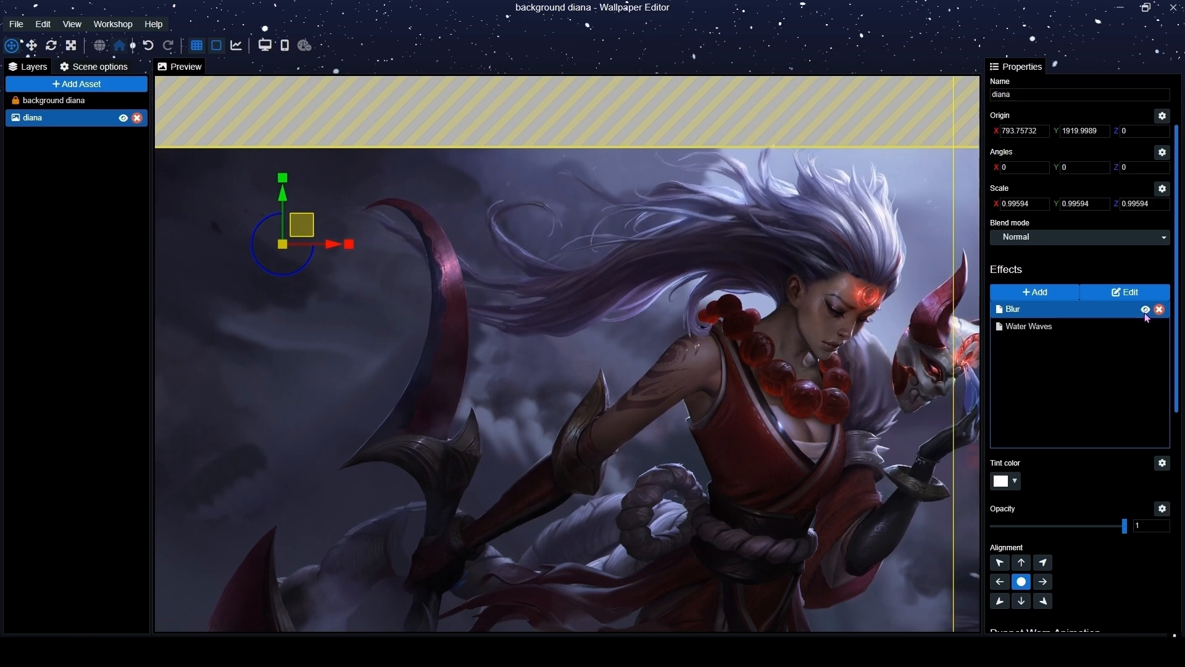
Hide and show the Blur effect again to compare the diana layer's hair with and without it.
click(1145, 310)
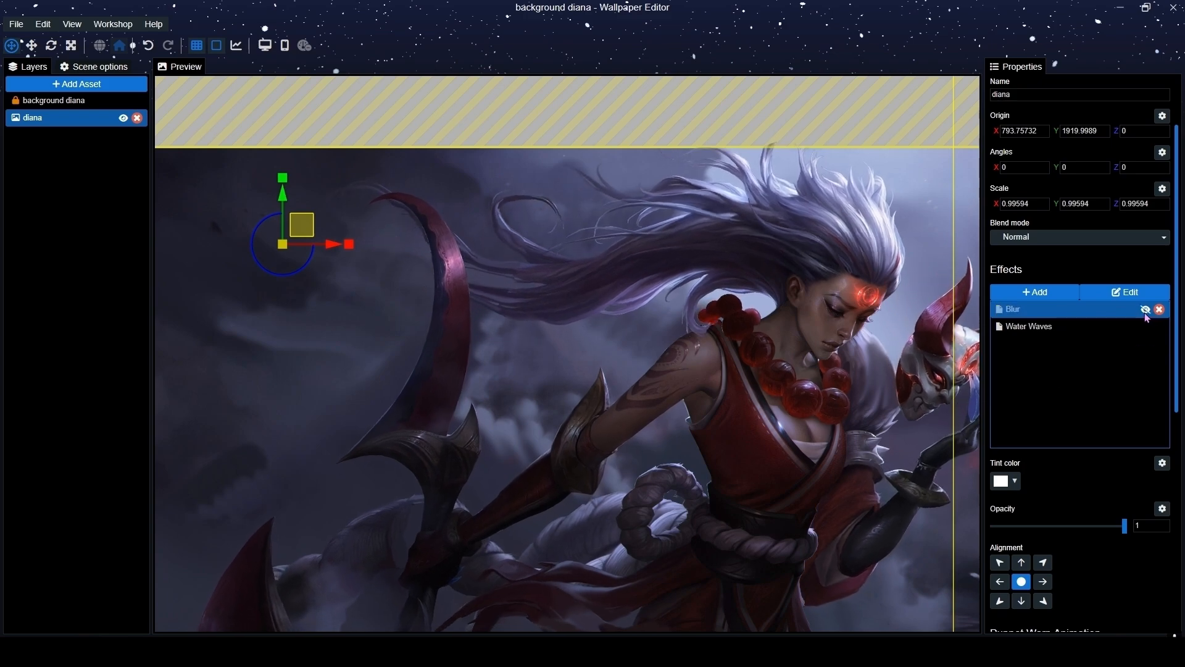
click(1145, 310)
scroll(568, 346, down, 4)
scroll(791, 435, up, 4)
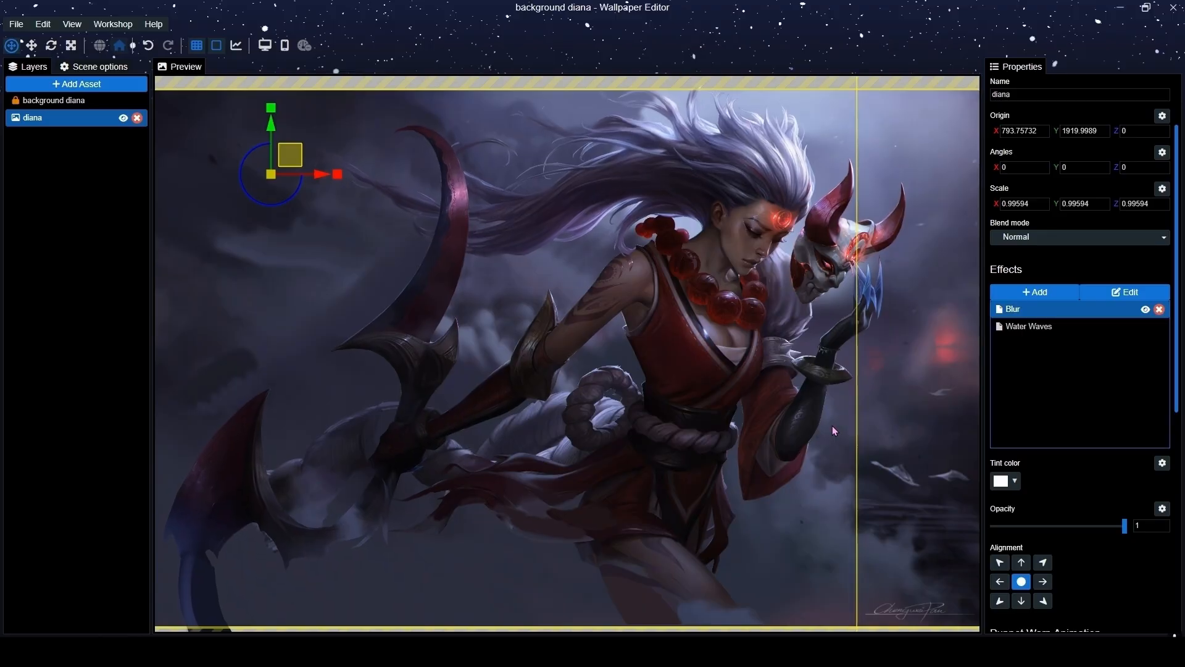
Add another Water Waves effect to the diana layer and mask it over the detached dark cloth strip with brush amount 144 and size 353.
click(1034, 292)
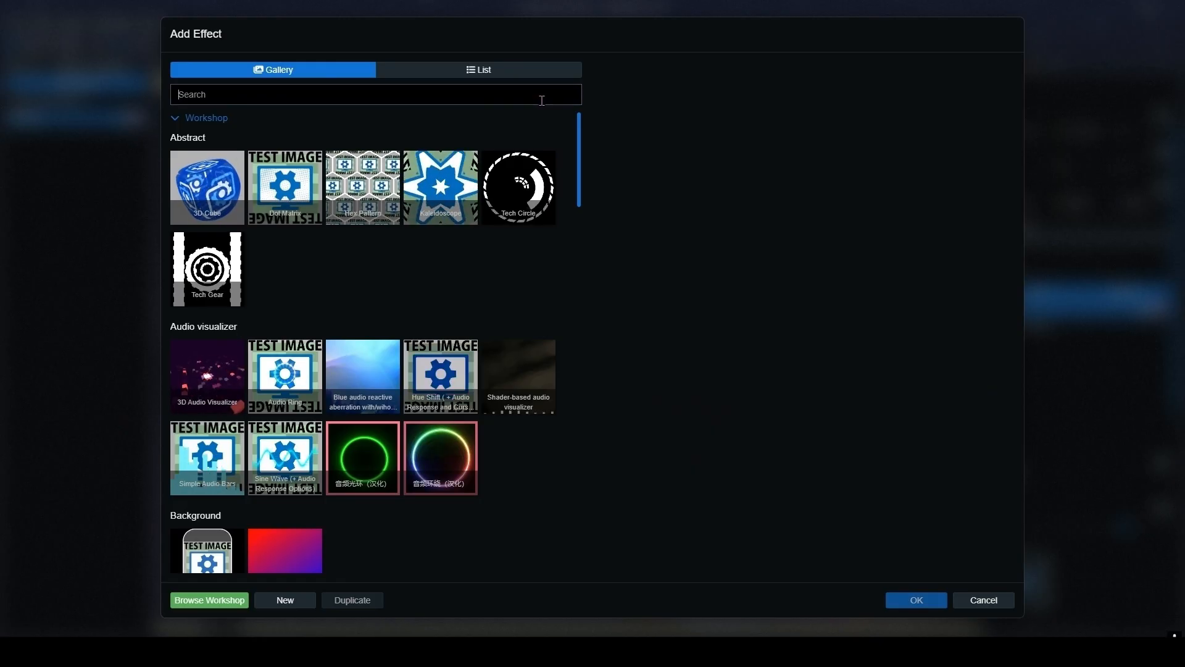
click(541, 95)
text(water)
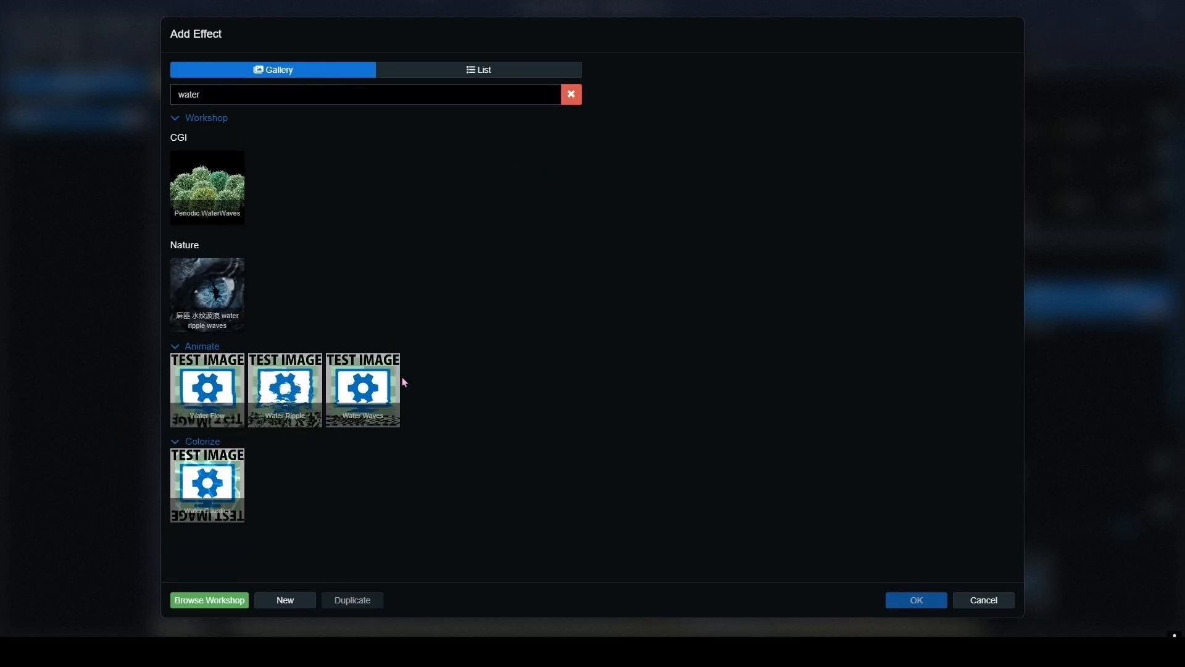
click(398, 379)
click(917, 600)
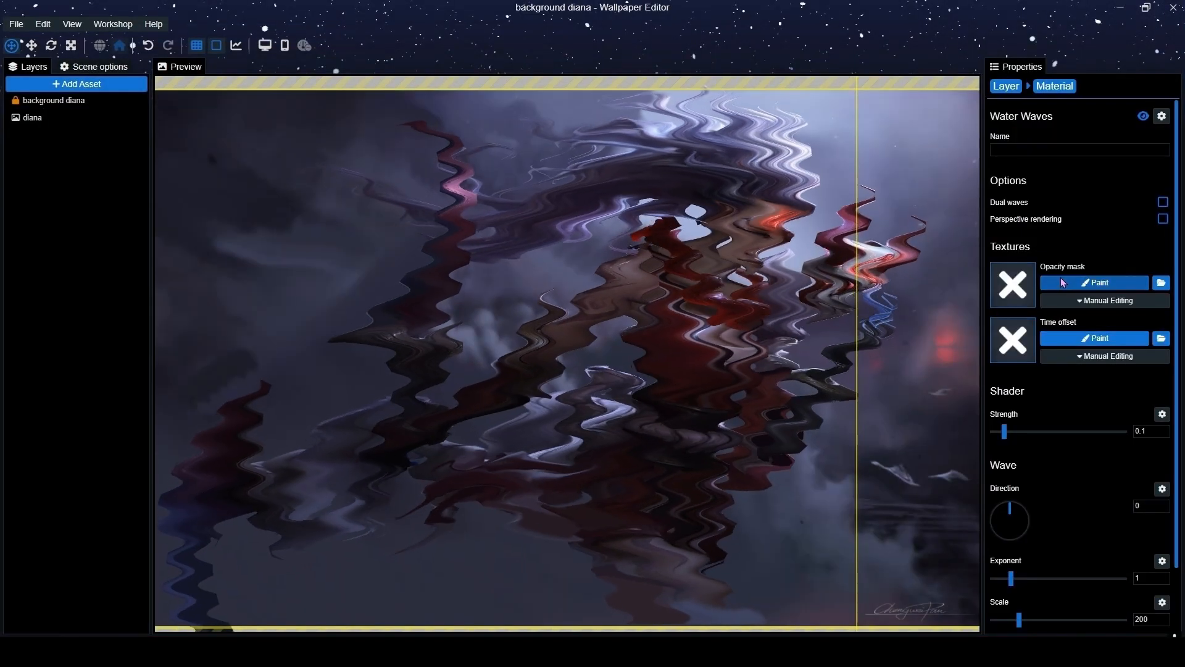
click(1060, 281)
scroll(617, 383, up, 10)
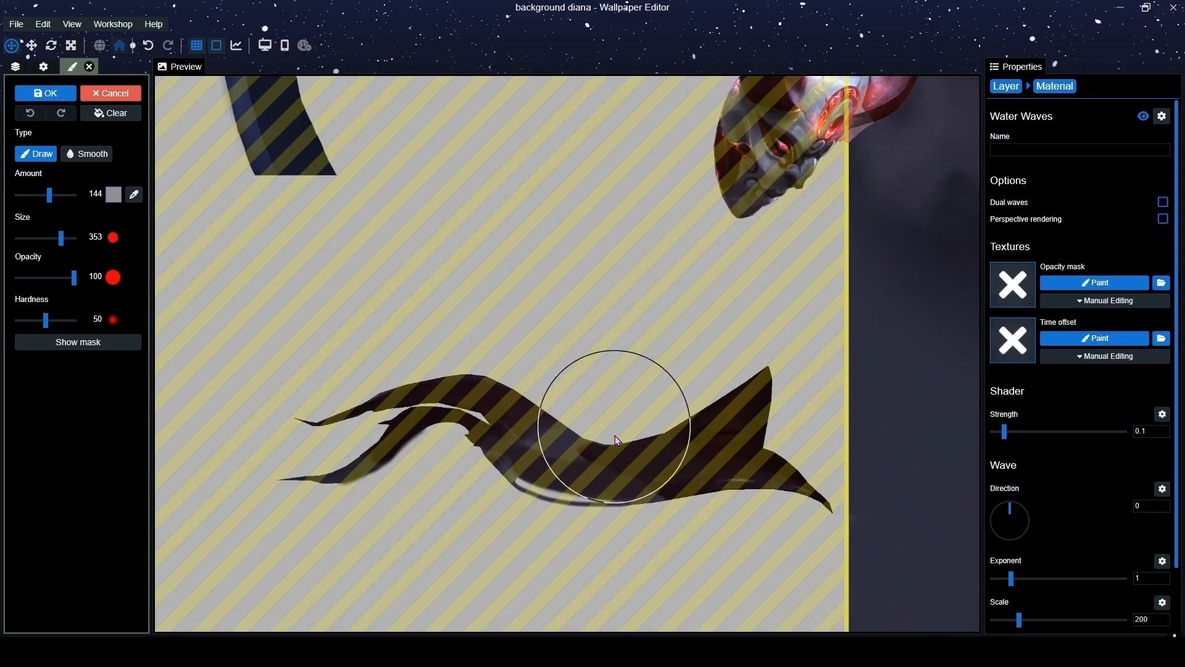
Set the cloth strip's wave direction to -80 and scale to 22, and return to the diana layer.
click(993, 522)
scroll(1060, 524, down, 2)
double_click(1146, 548)
text(22)
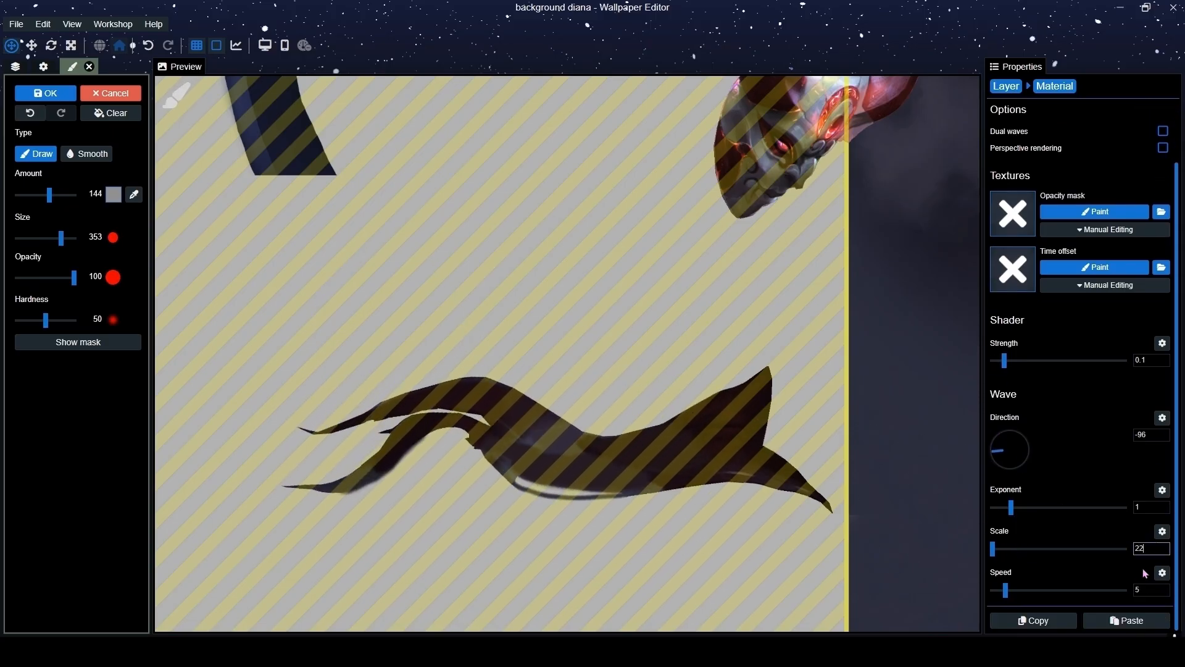
click(993, 451)
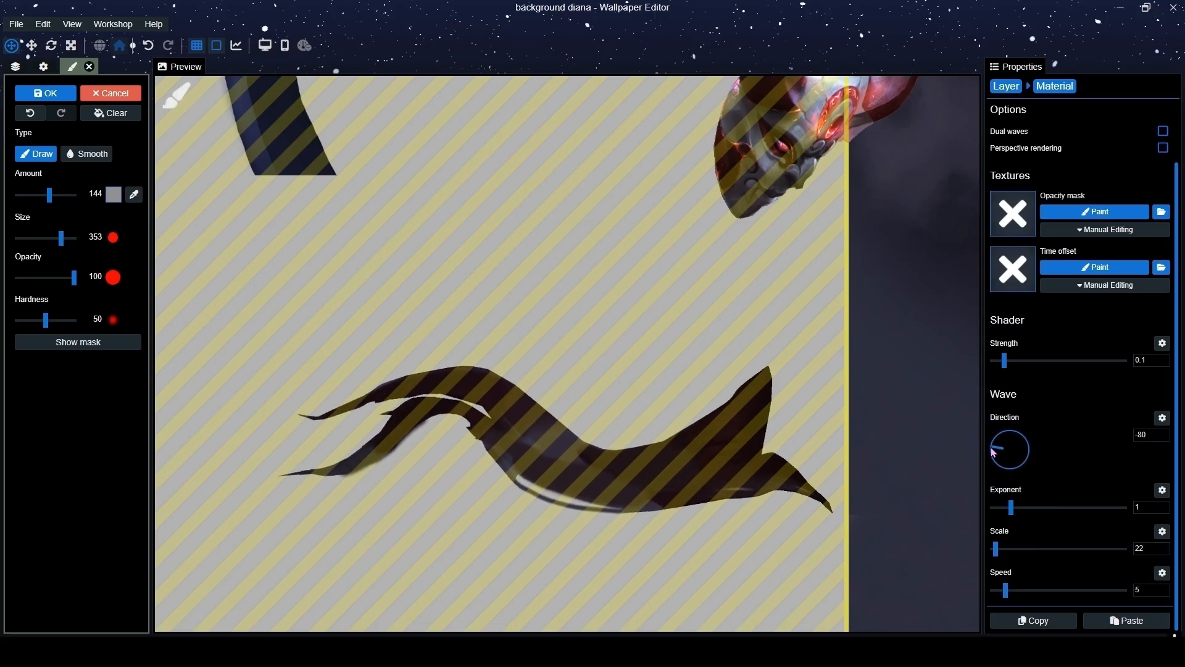
click(1007, 88)
scroll(650, 344, down, 3)
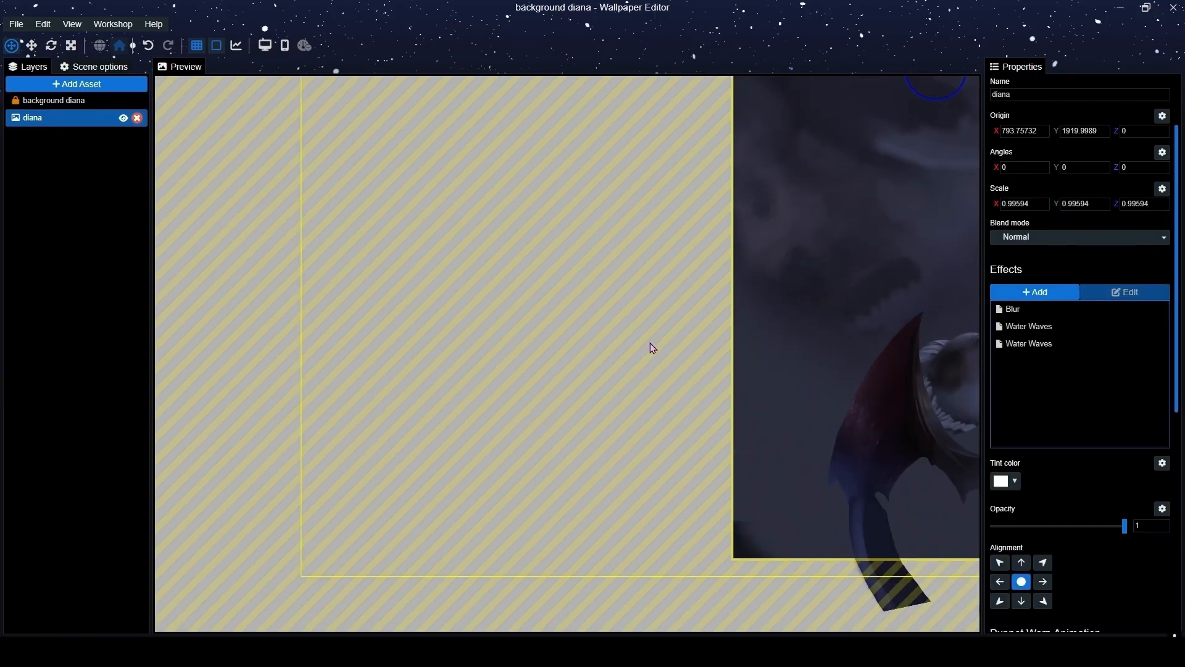
scroll(768, 387, up, 3)
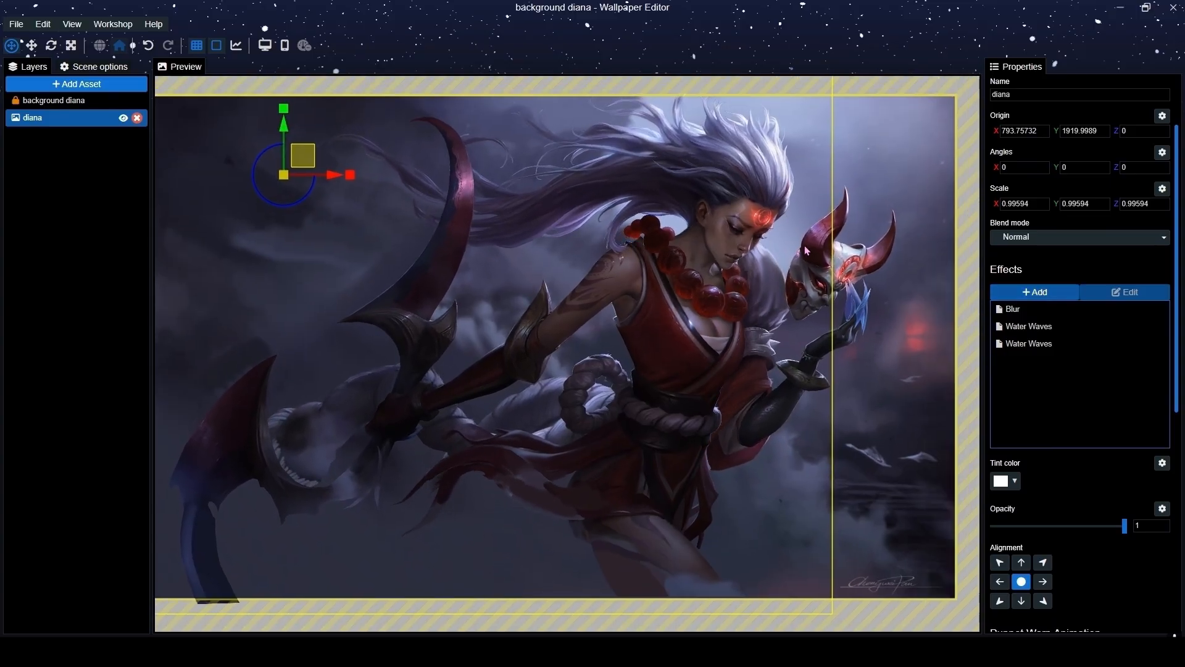
Add a third Water Waves effect to the diana layer.
click(1035, 291)
click(486, 97)
text(water)
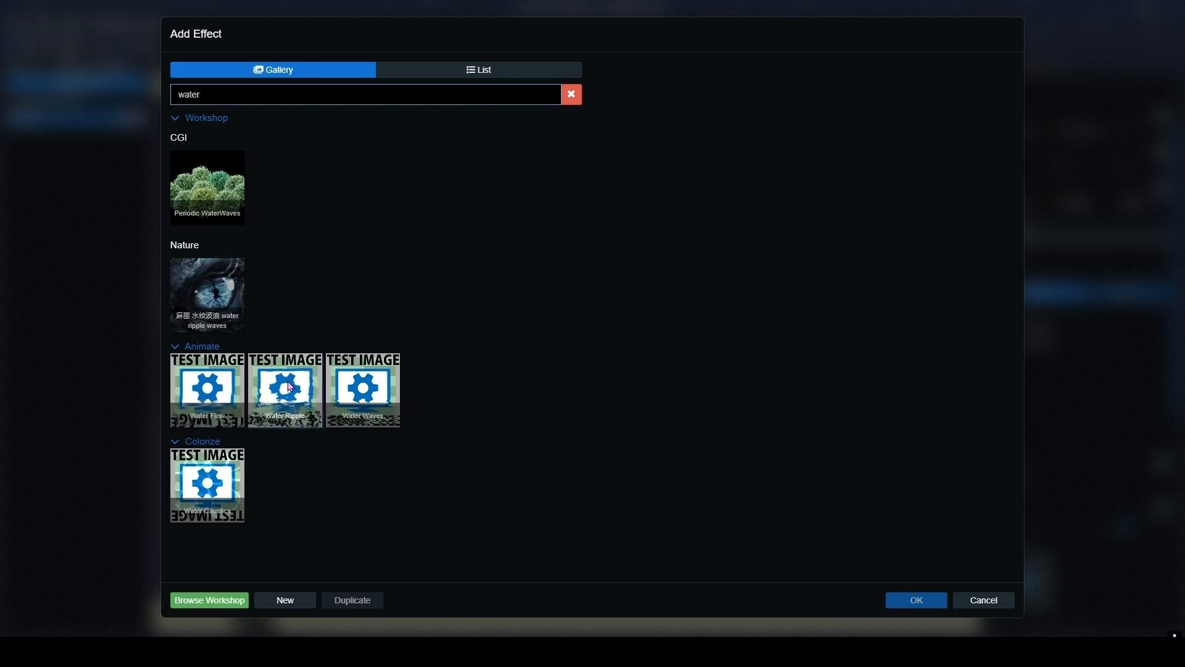
click(350, 417)
click(913, 600)
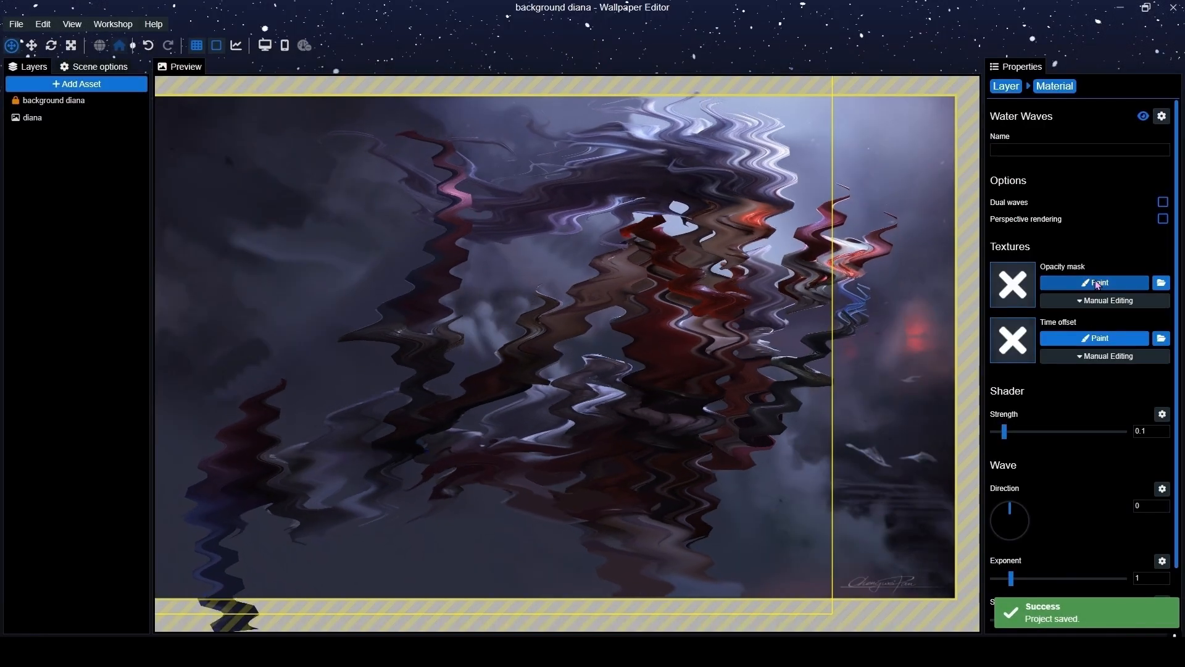
Paint the new Water Waves opacity mask over the lower part of the detached red sleeve with brush amount 53 and size 198.
click(1096, 284)
scroll(740, 436, down, 5)
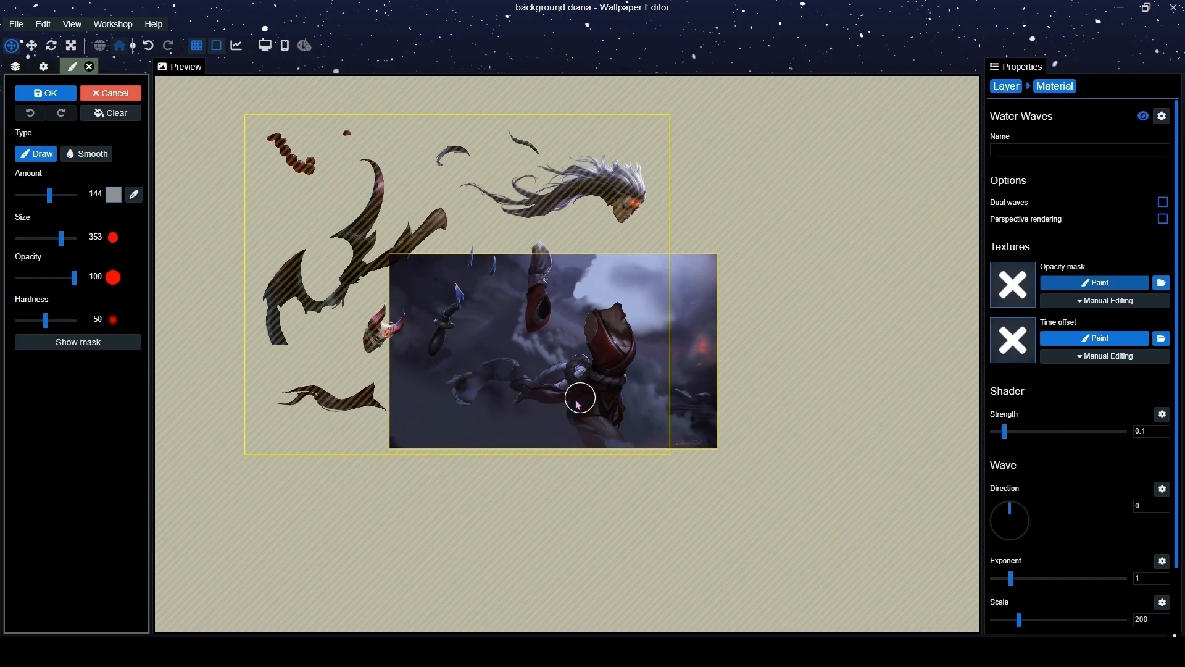
scroll(582, 402, up, 6)
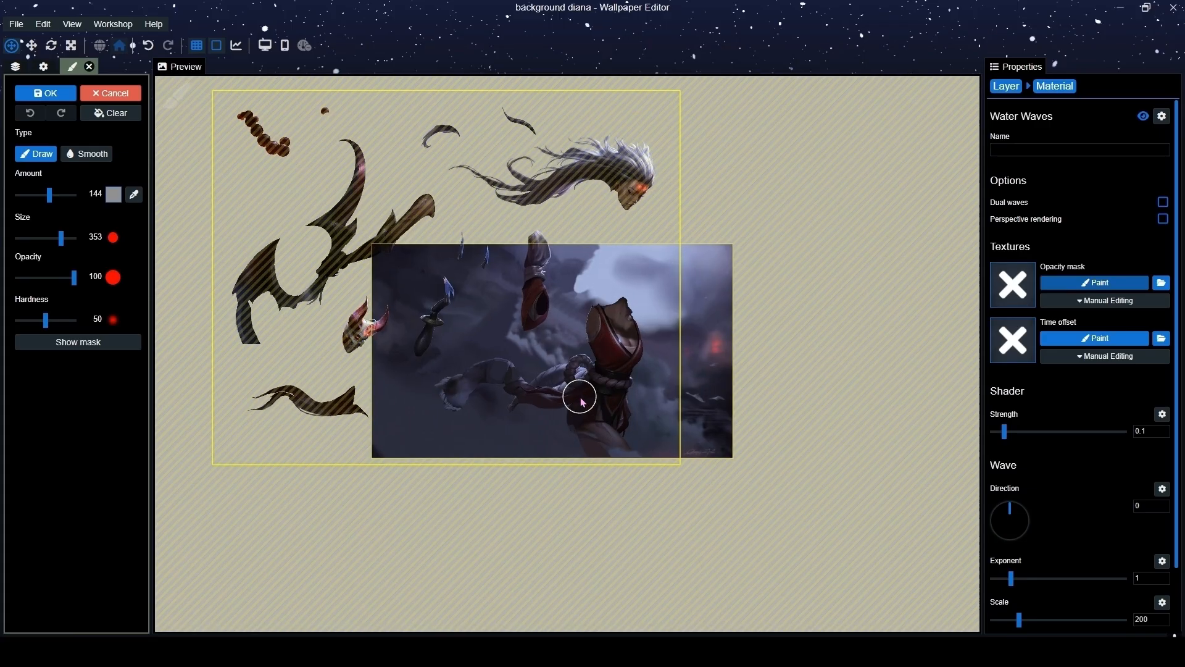
scroll(581, 398, up, 1)
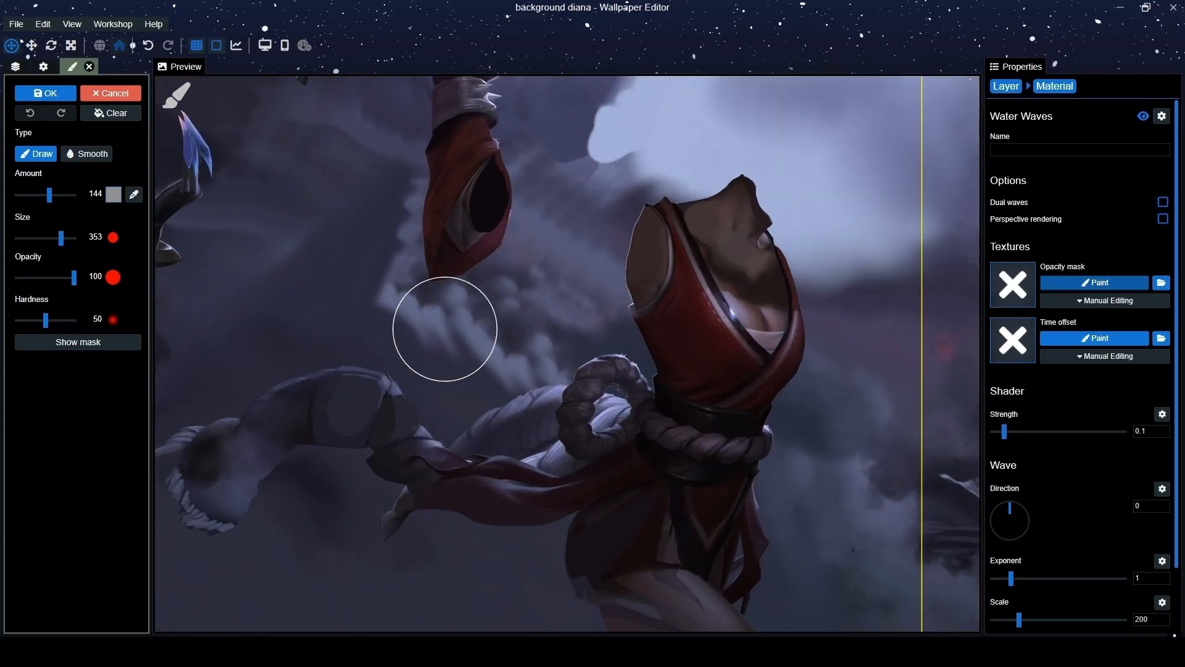
drag(446, 324, 445, 306)
scroll(503, 344, up, 3)
drag(505, 345, 503, 341)
scroll(505, 346, up, 1)
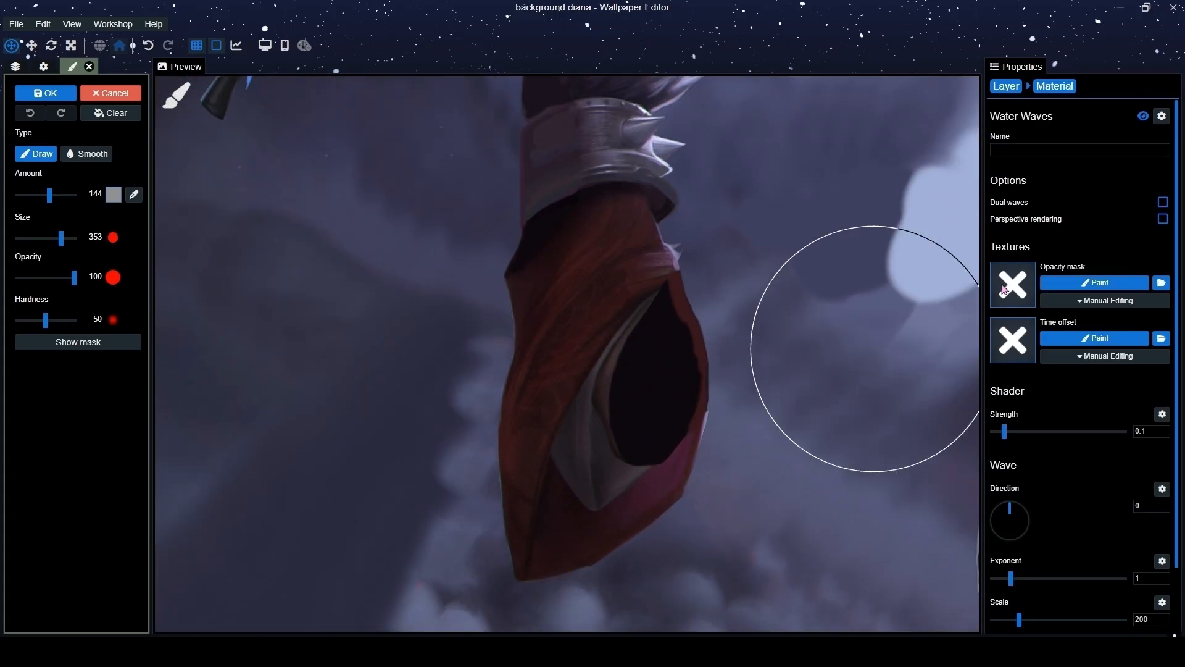
scroll(1072, 465, down, 1)
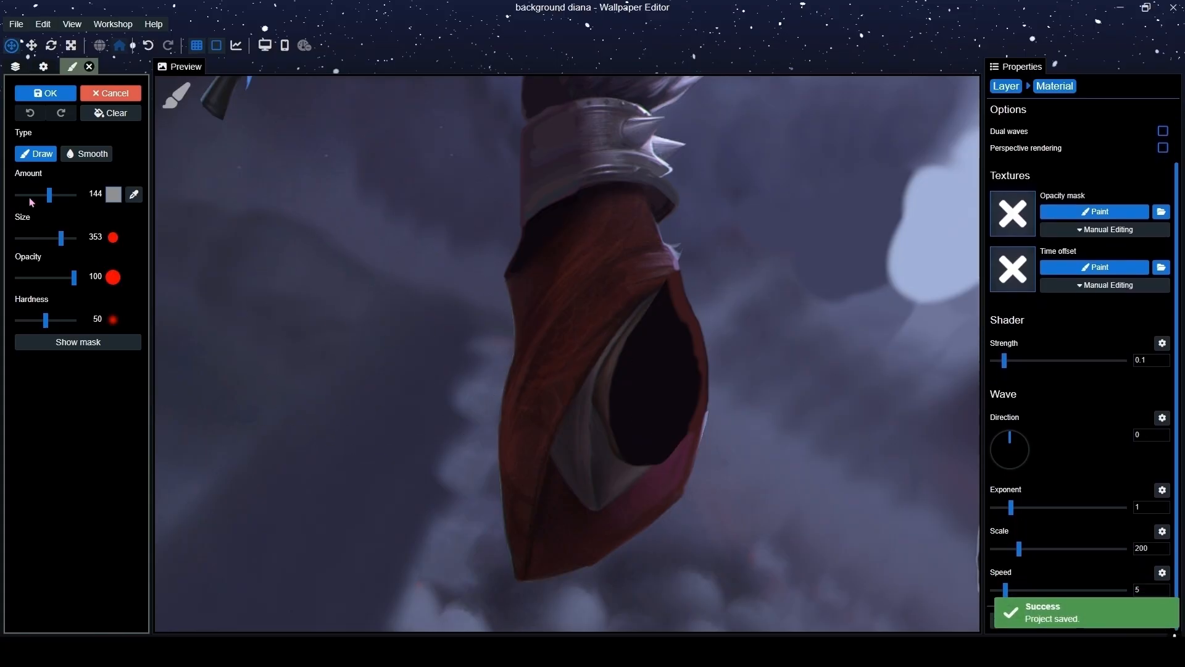
drag(535, 354, 510, 443)
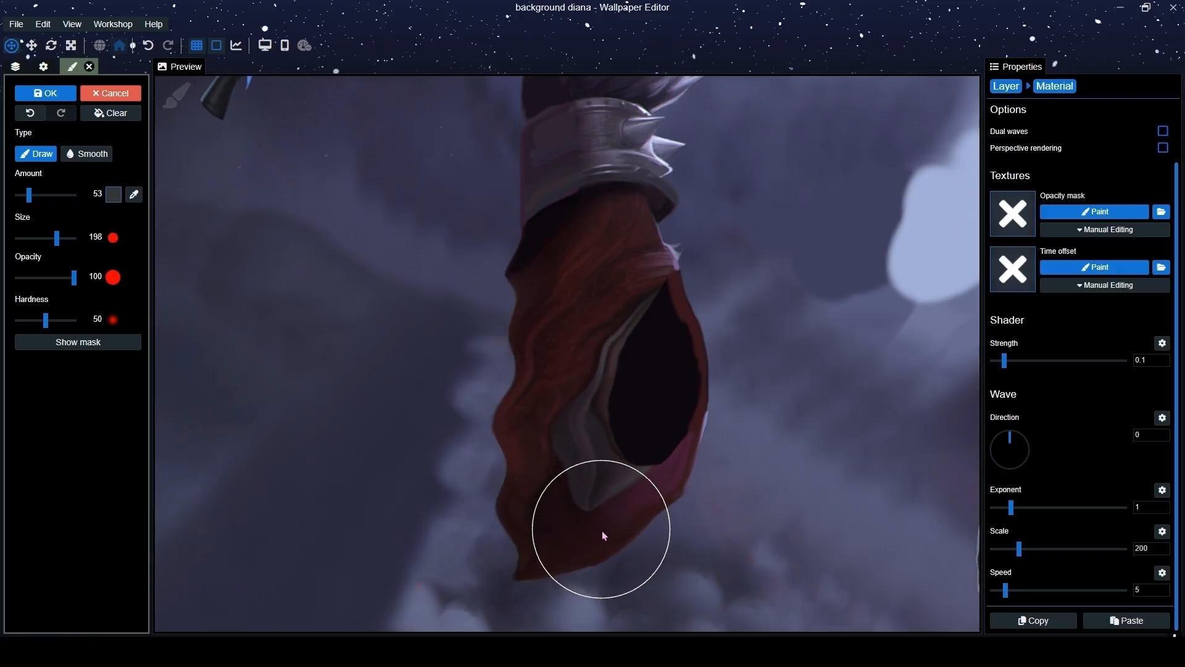
Set the sleeve's wave direction to -157, scale to 22 and speed to 3, and save the project.
click(1014, 474)
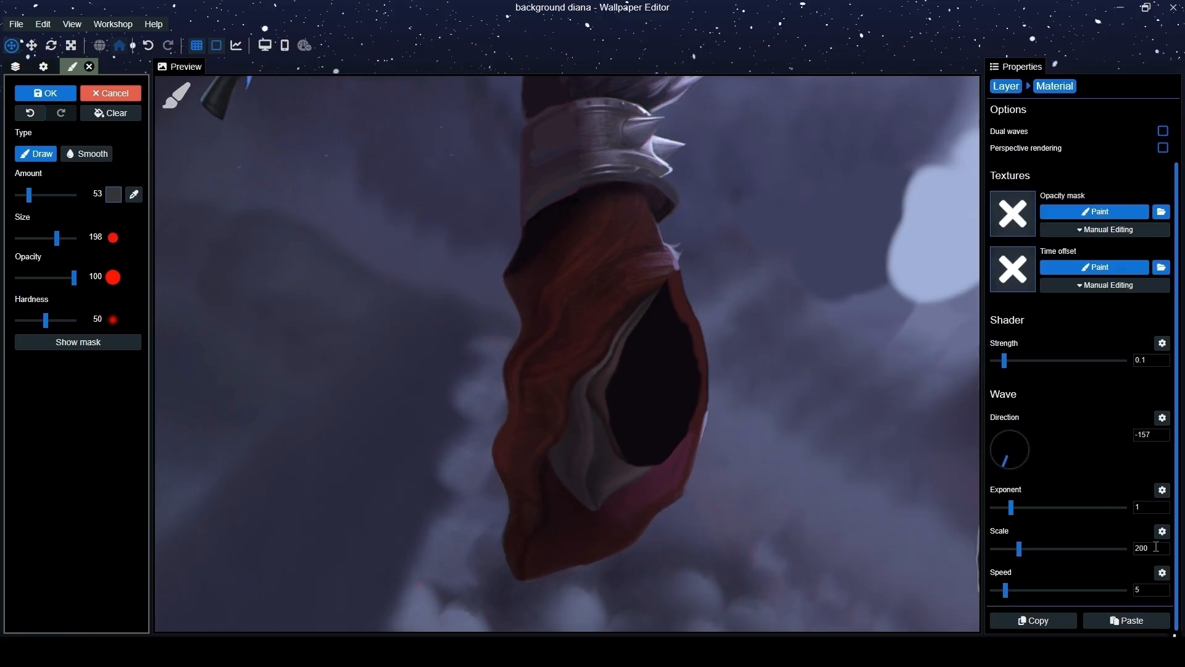
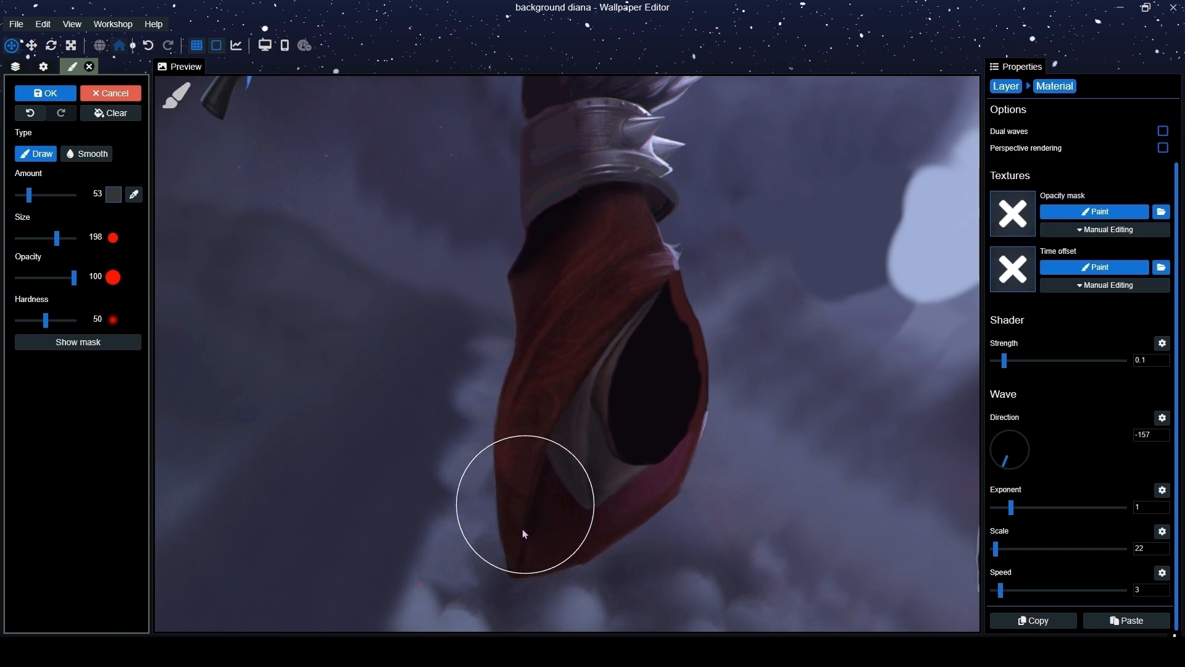
scroll(517, 413, down, 5)
key(ctrl+s)
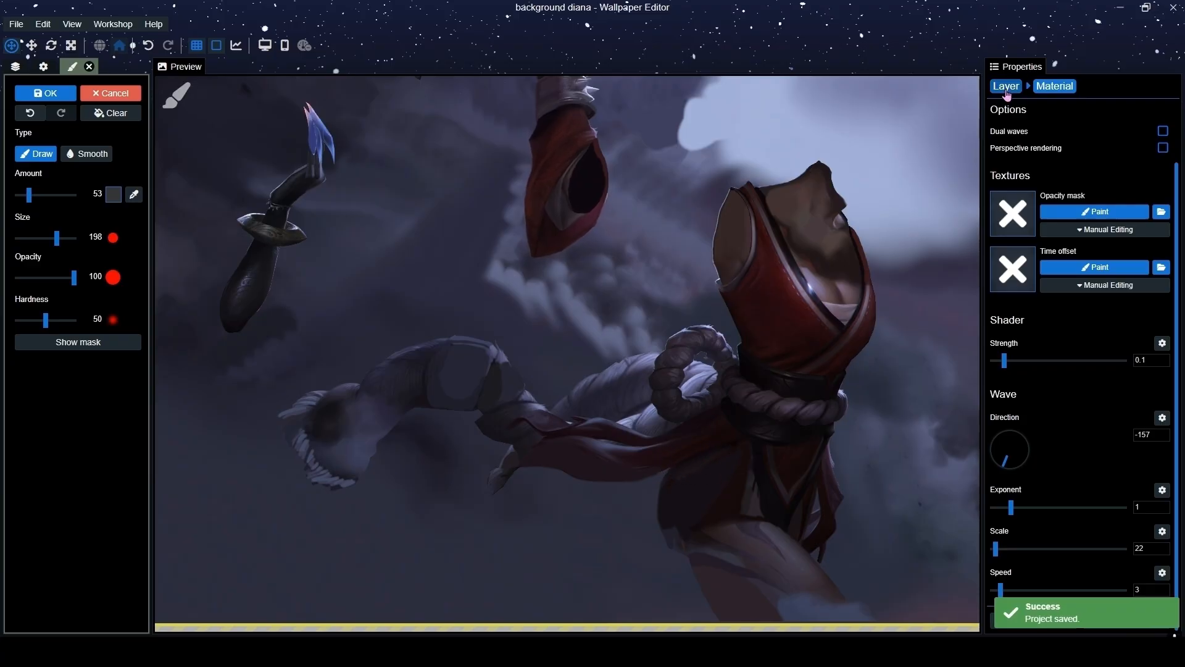
Return to the diana layer, examine the sleeve and cloth motion in the assembled scene, and save the project.
click(1006, 87)
scroll(808, 361, down, 3)
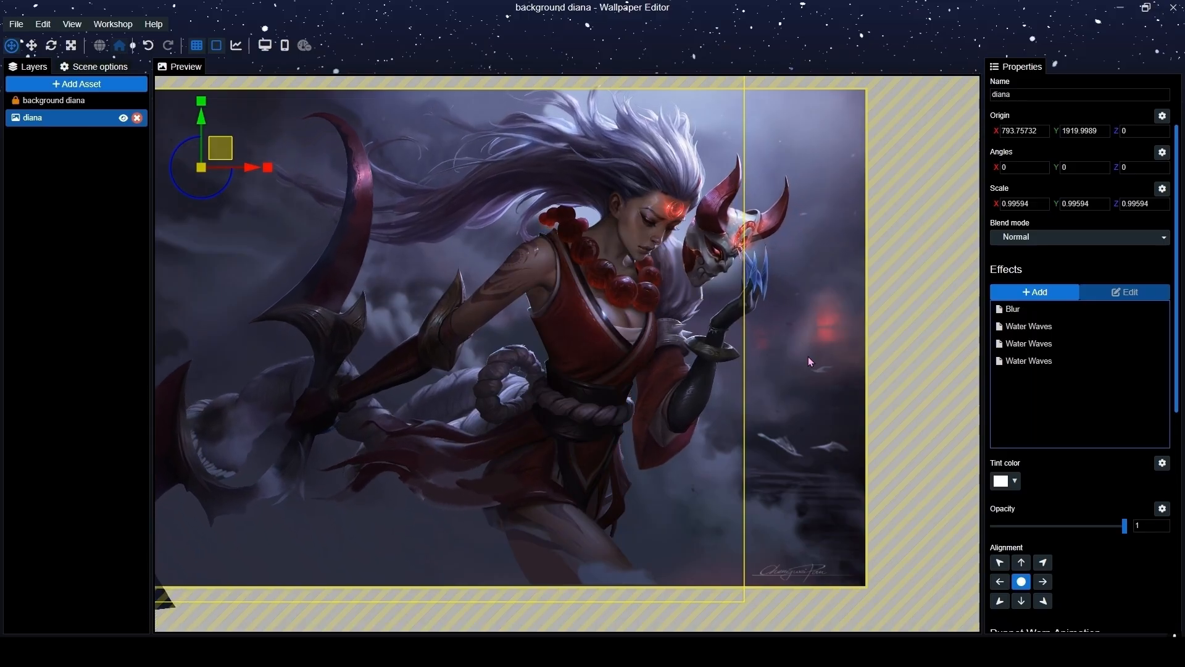
scroll(808, 357, down, 2)
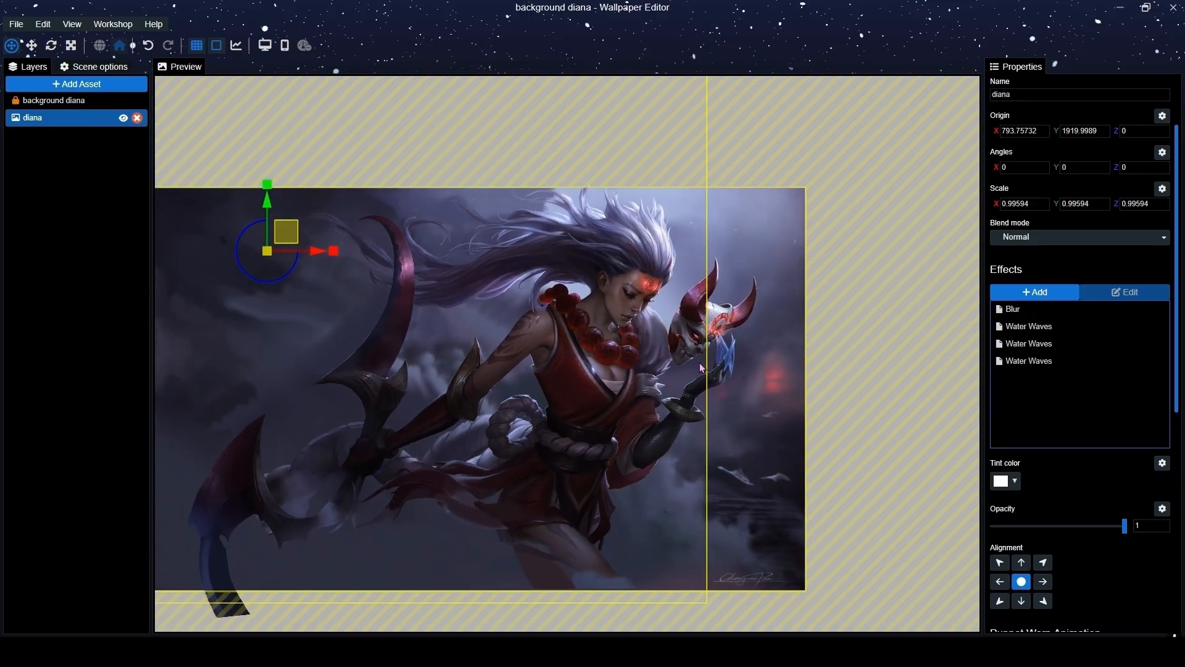
scroll(700, 365, up, 3)
scroll(737, 351, down, 2)
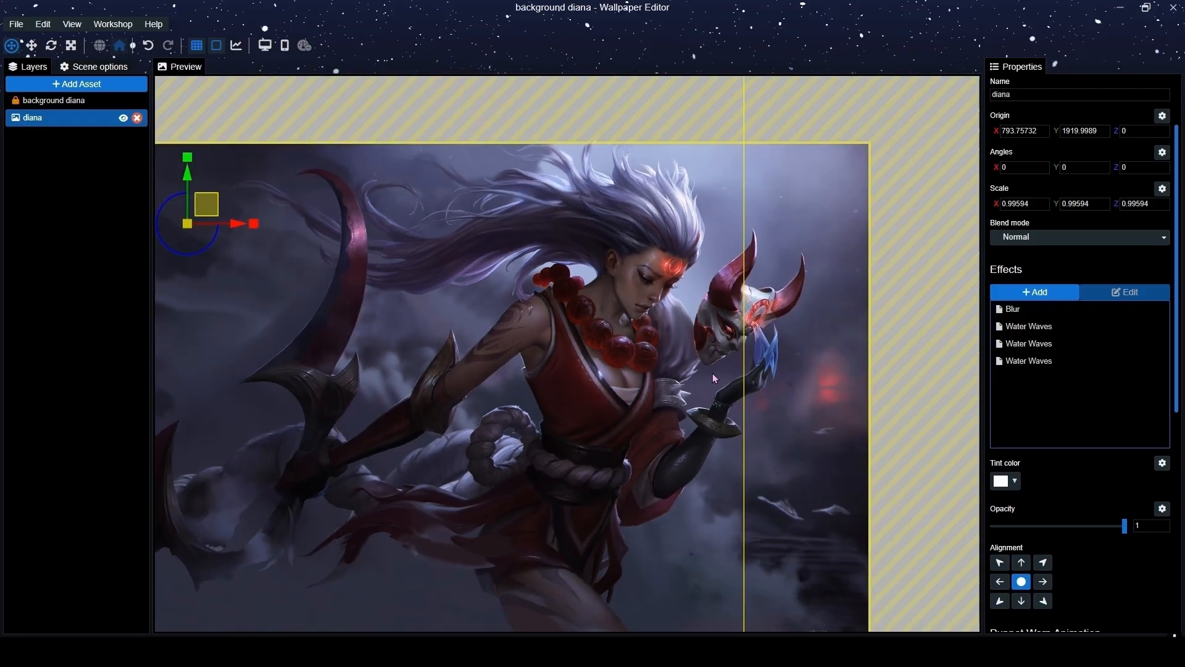
scroll(695, 388, down, 2)
key(ctrl+s)
scroll(694, 388, up, 1)
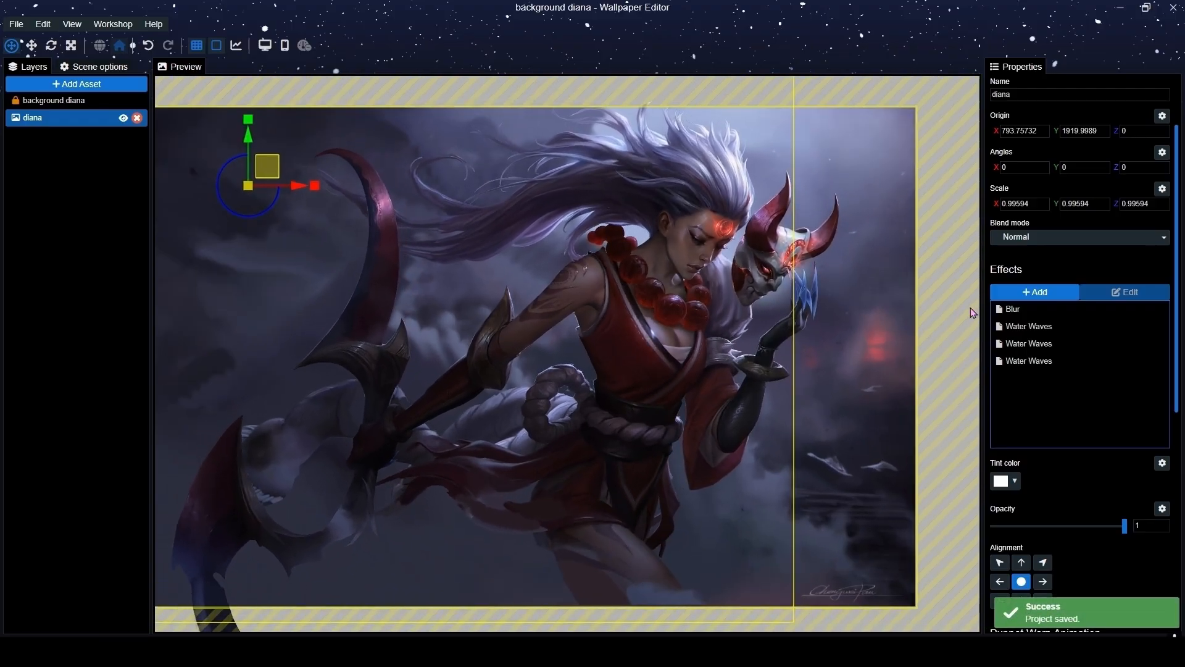
Add the Pulse effect to the diana layer.
click(1014, 297)
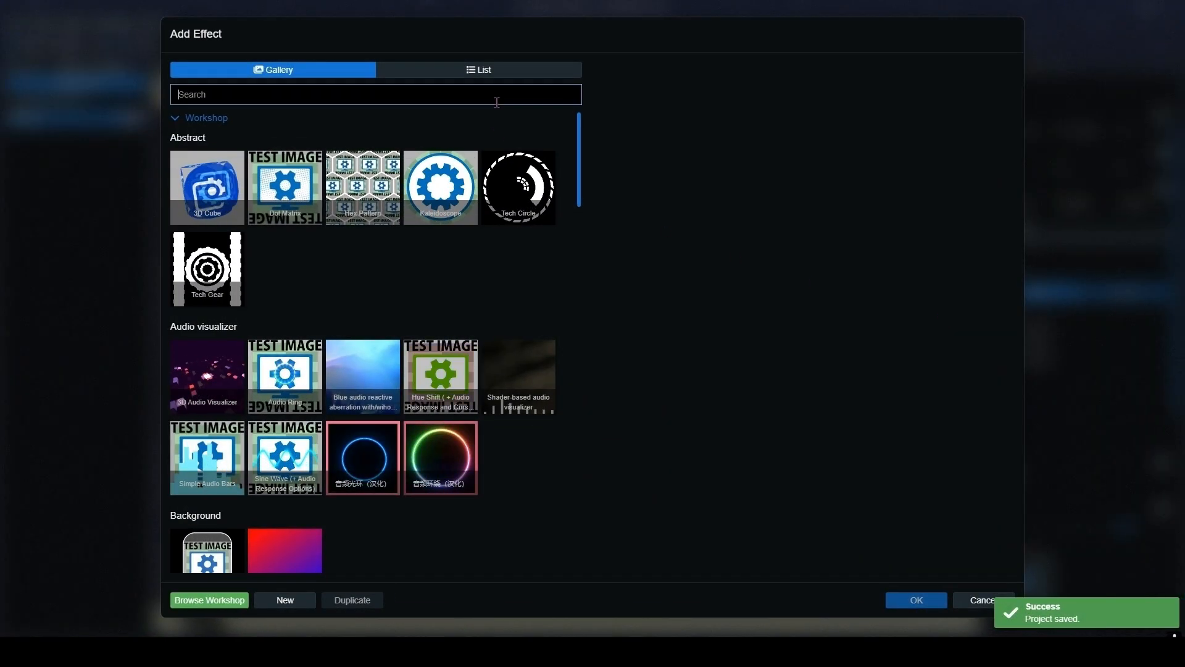
text(pul)
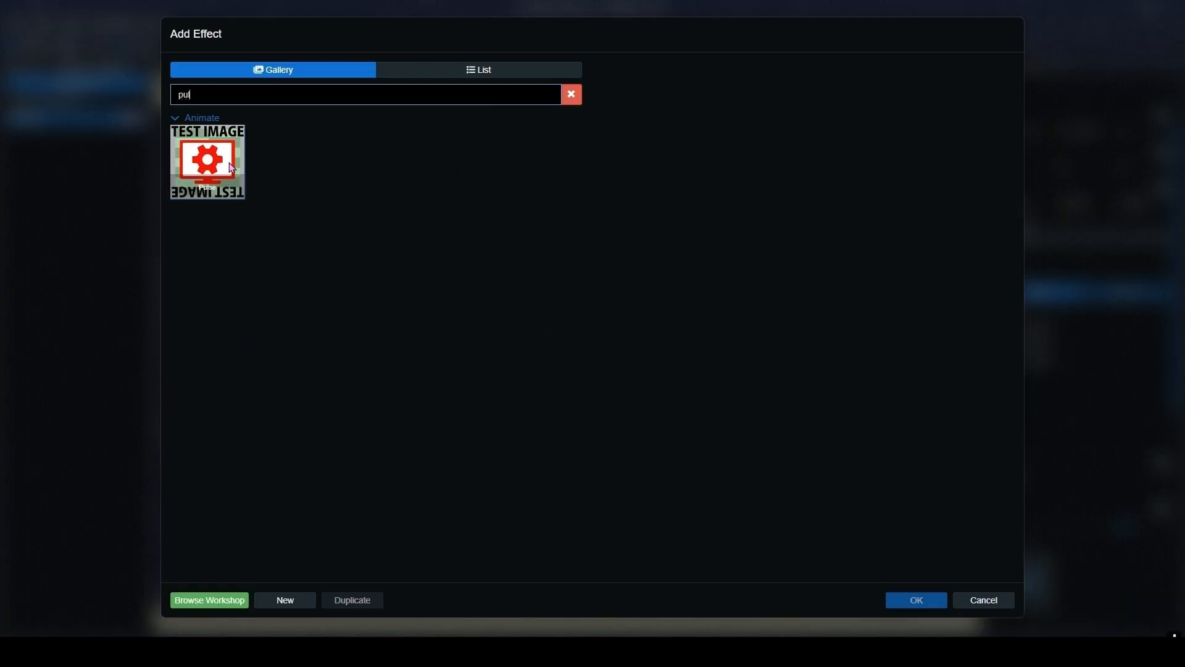
click(231, 168)
click(906, 600)
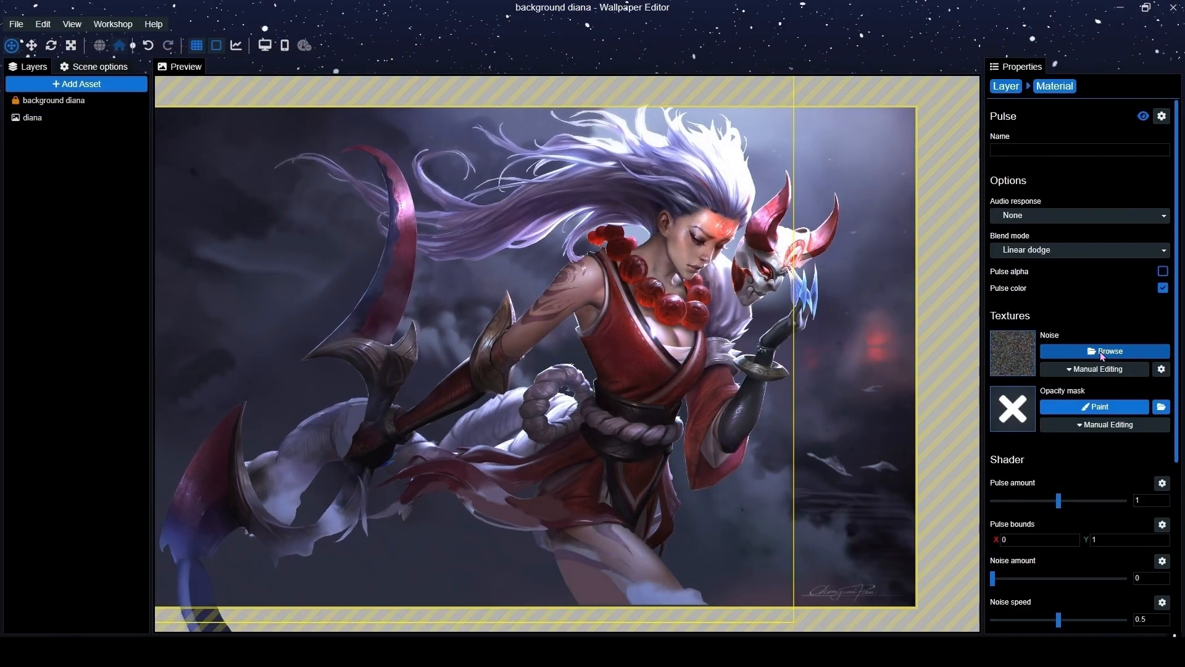
Paint the Pulse opacity mask over the glowing forehead mark with brush amount 216 and size 7, and hide the grid overlay.
click(1095, 406)
scroll(802, 315, down, 3)
drag(739, 322, 516, 601)
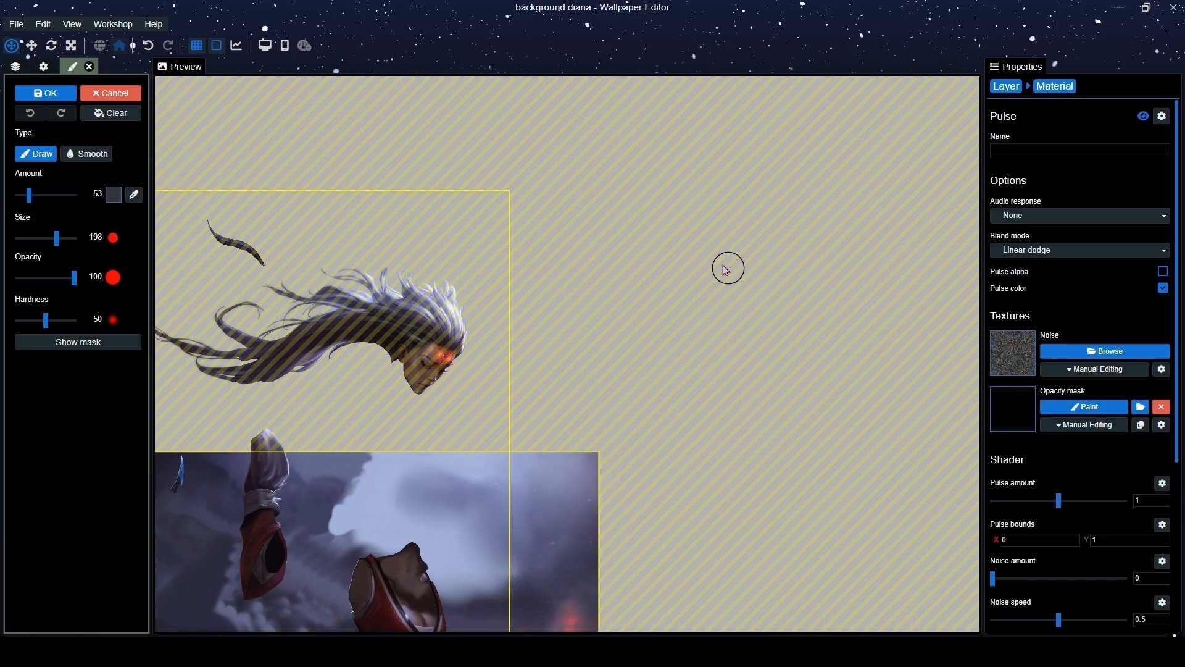
scroll(733, 275, up, 3)
drag(674, 309, 905, 302)
scroll(646, 316, up, 6)
scroll(646, 317, up, 5)
drag(29, 195, 65, 195)
drag(56, 238, 31, 238)
scroll(587, 301, up, 6)
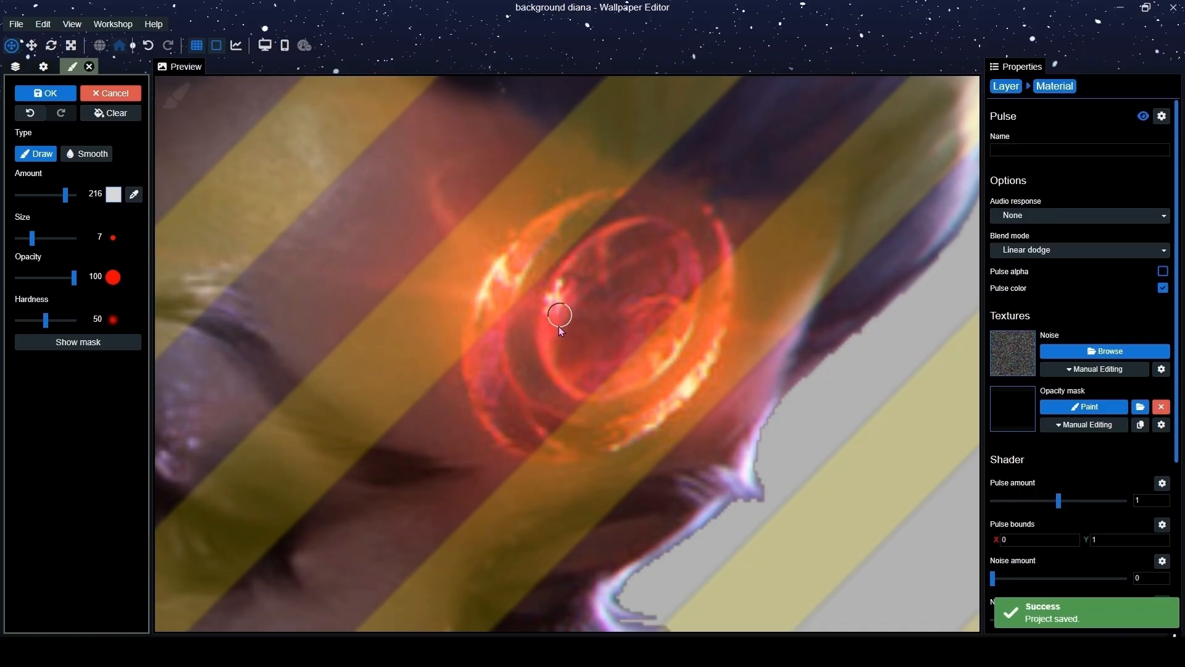
click(203, 46)
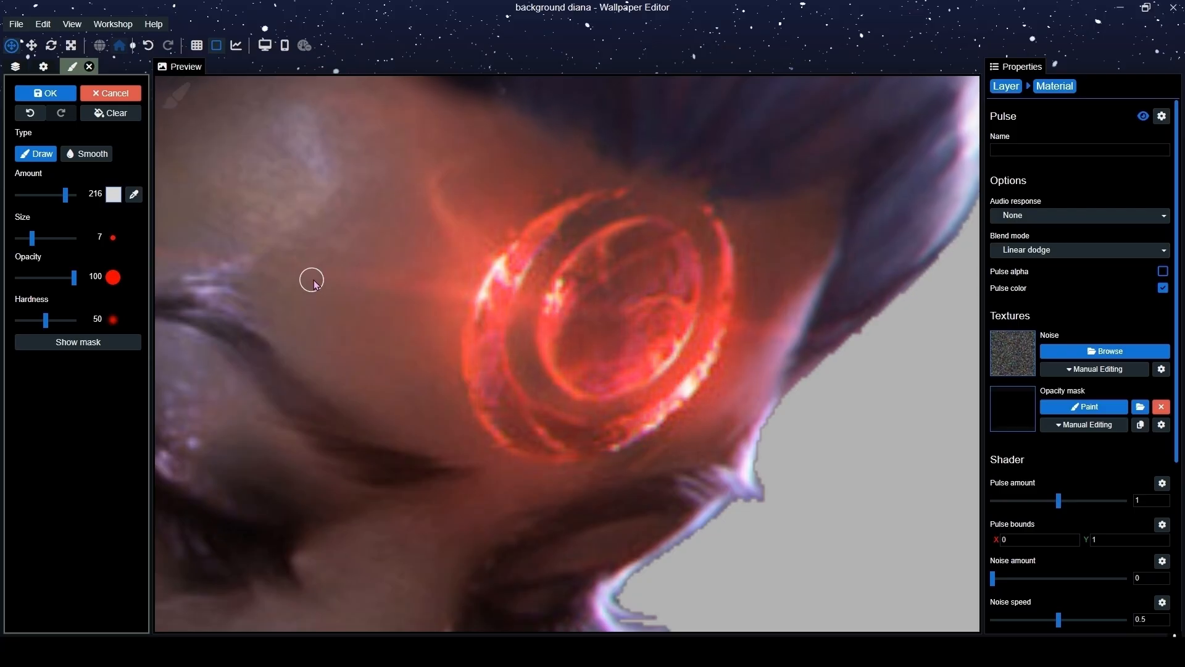
Refine the Pulse opacity mask around the forehead mark with brush amount 0, and smooth it with amount 130.
drag(49, 198, 15, 195)
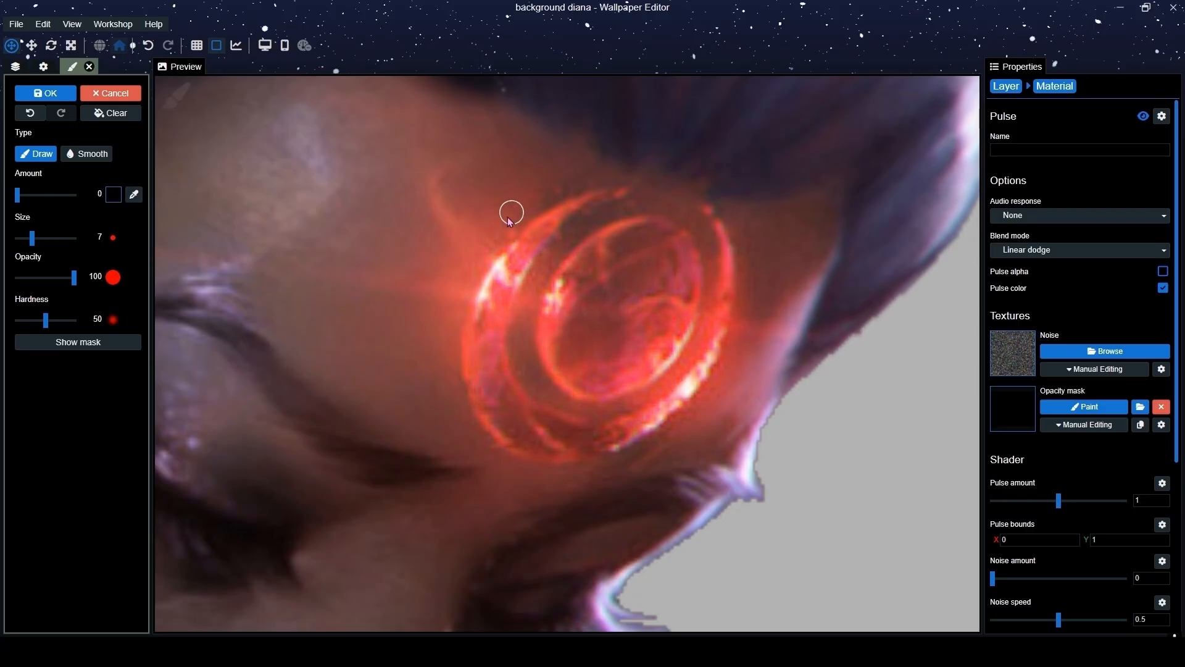
scroll(462, 281, down, 6)
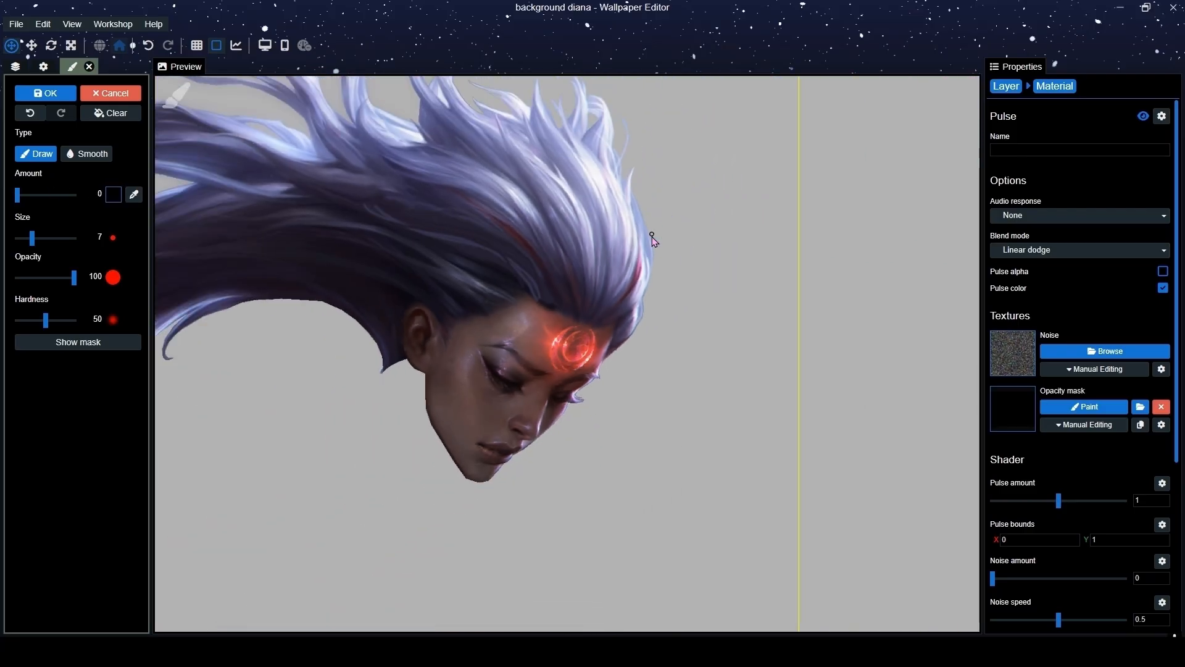
scroll(635, 283, up, 6)
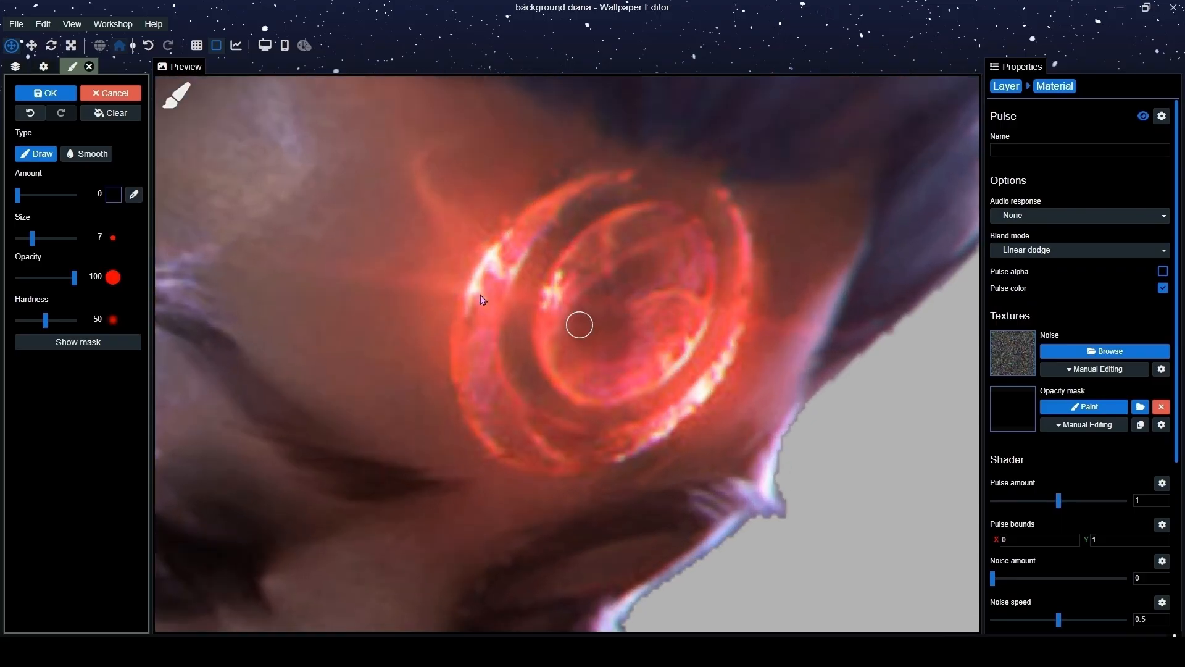
click(86, 153)
click(47, 195)
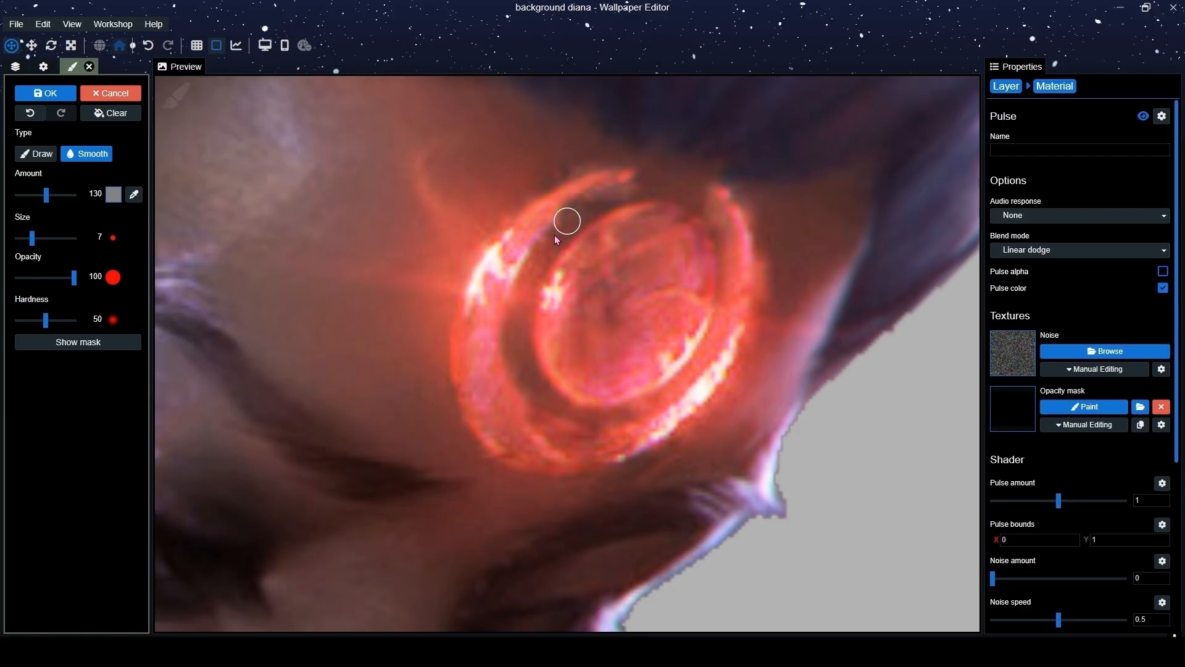
scroll(637, 345, down, 5)
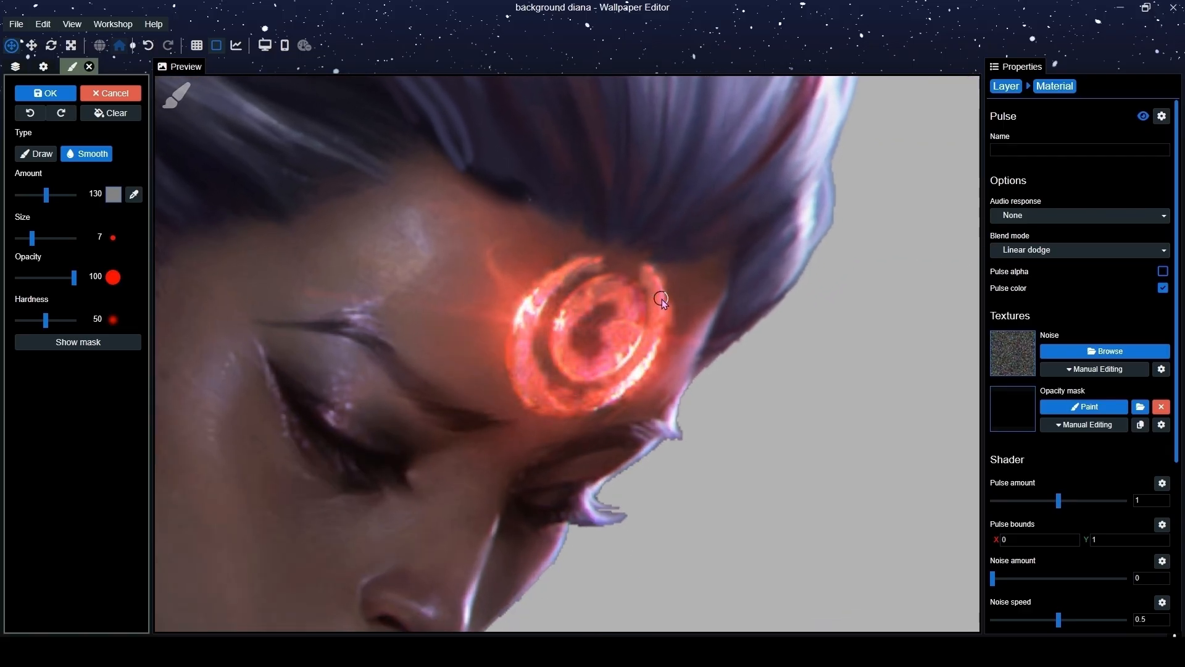
scroll(661, 300, down, 5)
scroll(669, 317, up, 2)
scroll(1087, 462, down, 2)
Set the Pulse effect's Tint high color to a dark red.
scroll(1084, 456, down, 3)
click(1011, 542)
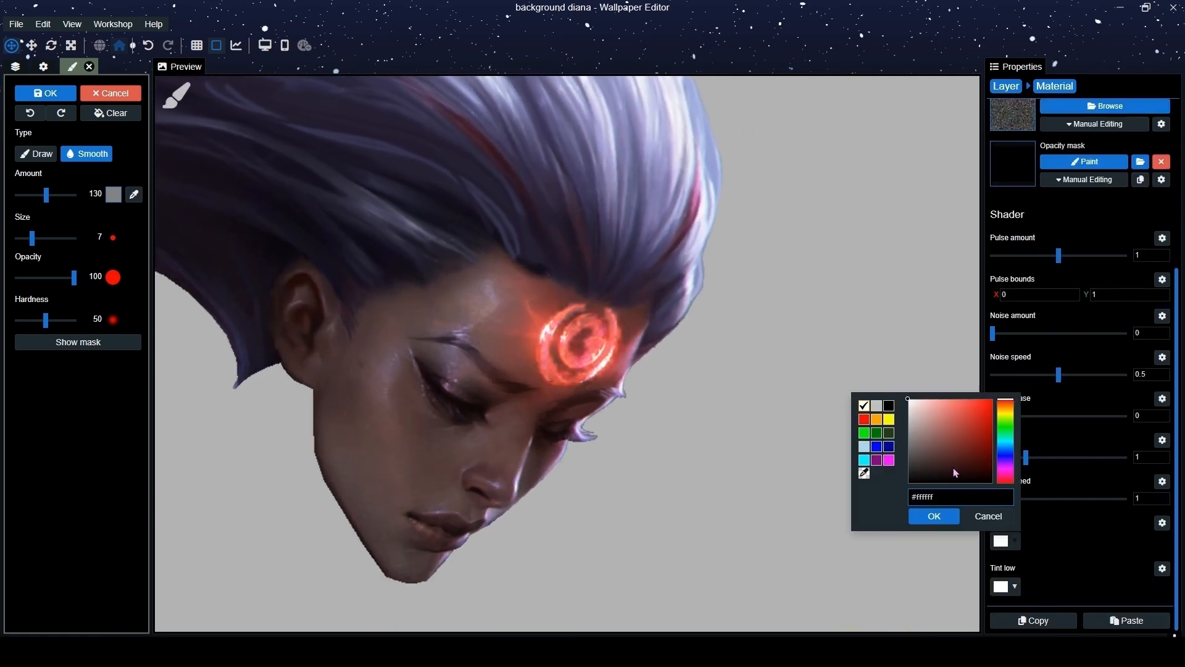
click(979, 425)
click(1064, 546)
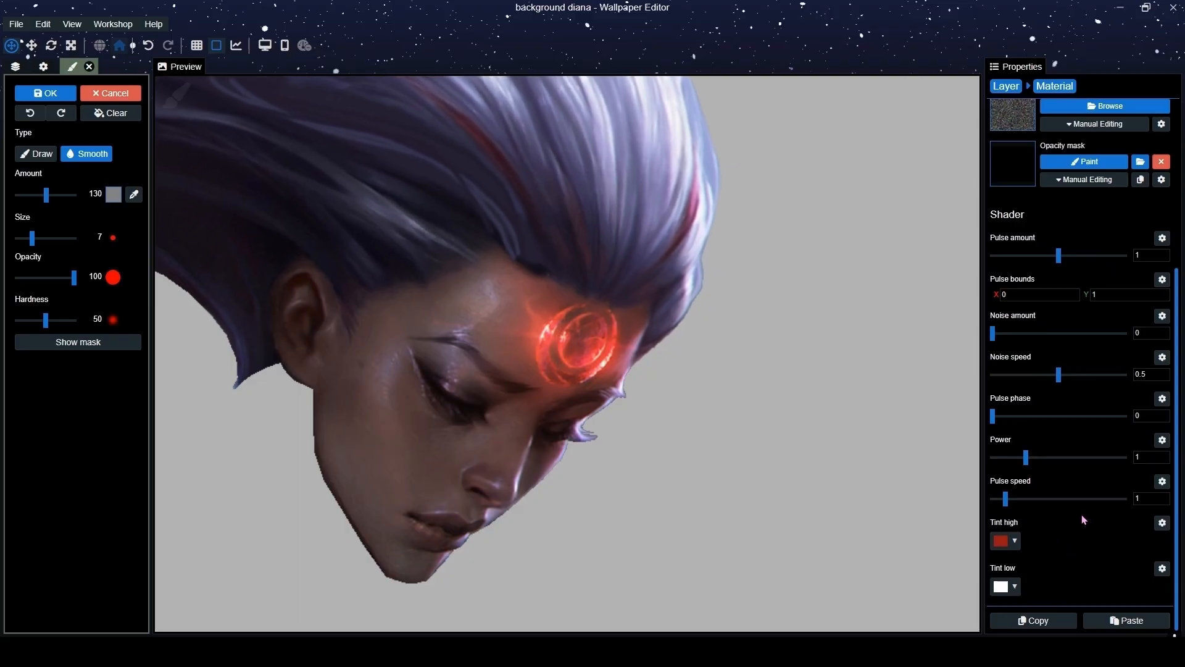
scroll(1076, 517, up, 5)
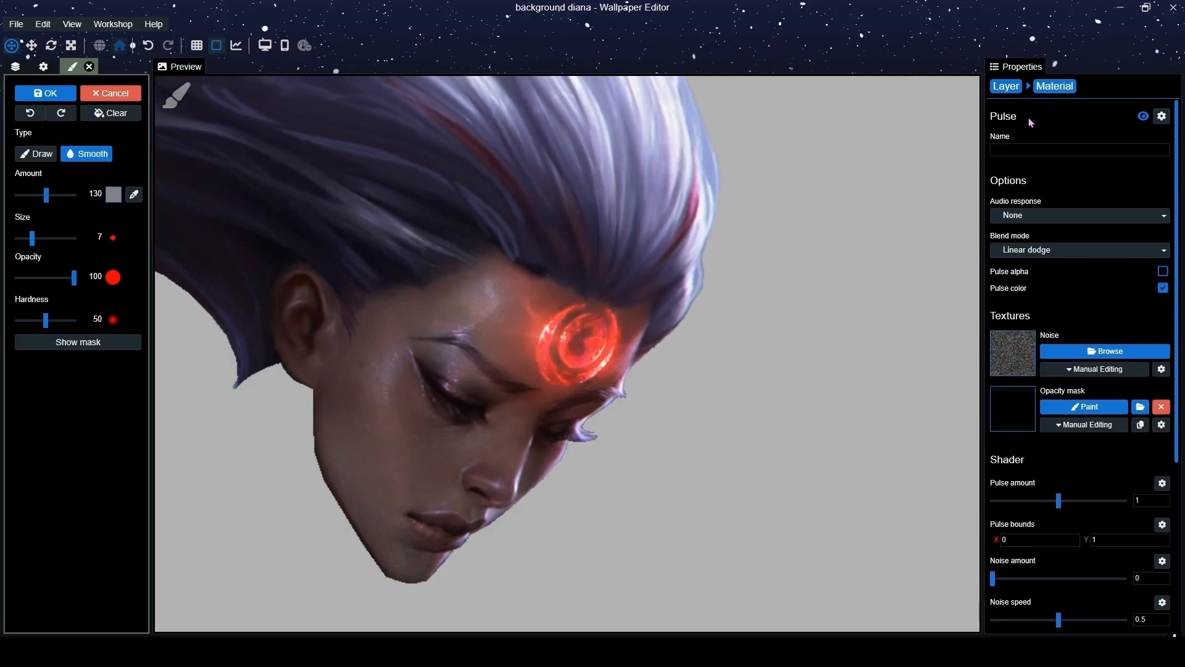
Return to the diana layer, examine the forehead glow in the assembled scene, and save the project.
click(1006, 87)
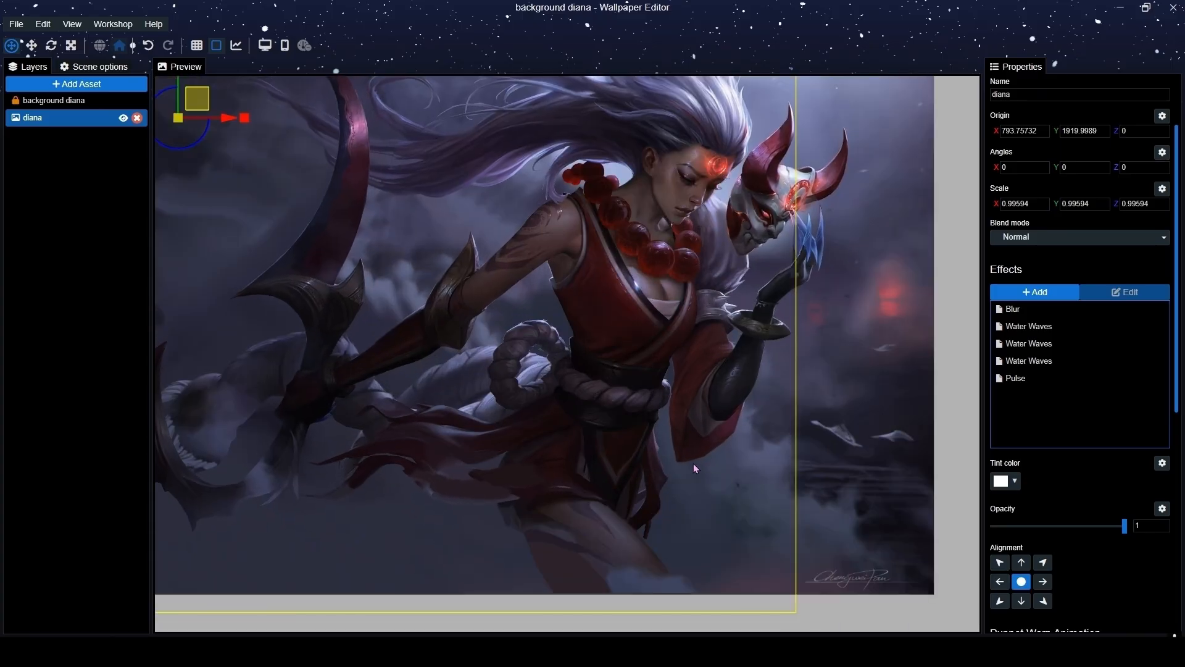
drag(715, 392, 690, 447)
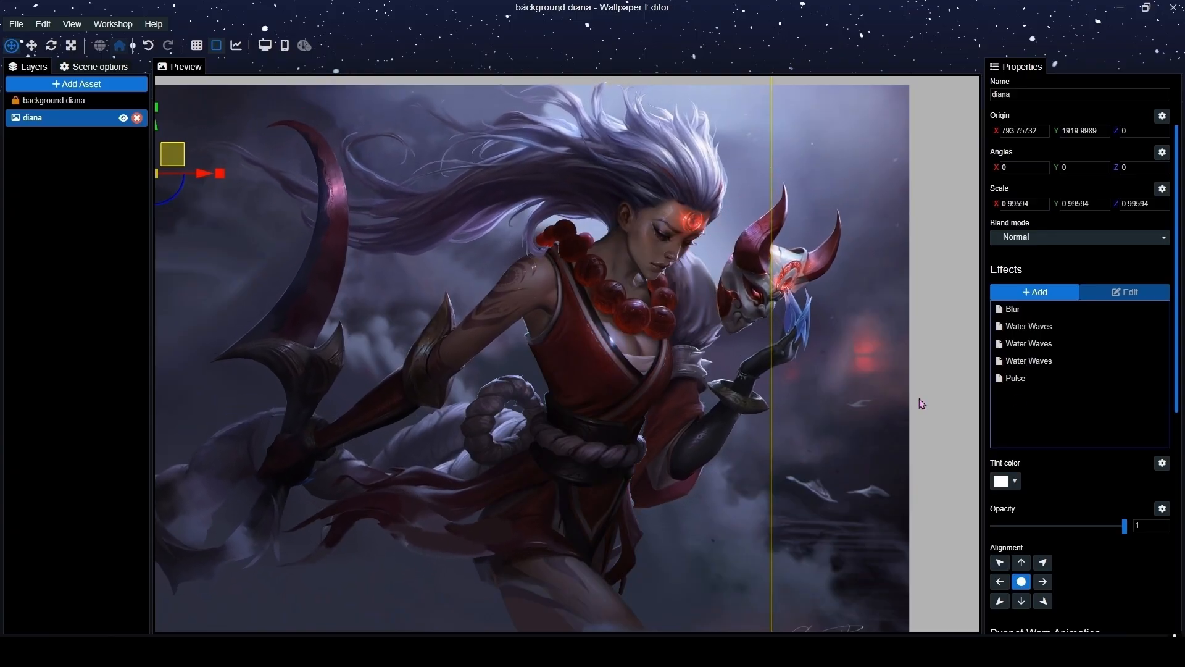
click(1043, 380)
key(ctrl+s)
Extend the Pulse opacity mask over the demon mask's glowing eye and forehead ornament with brush amount 255 and size 7.
click(1109, 298)
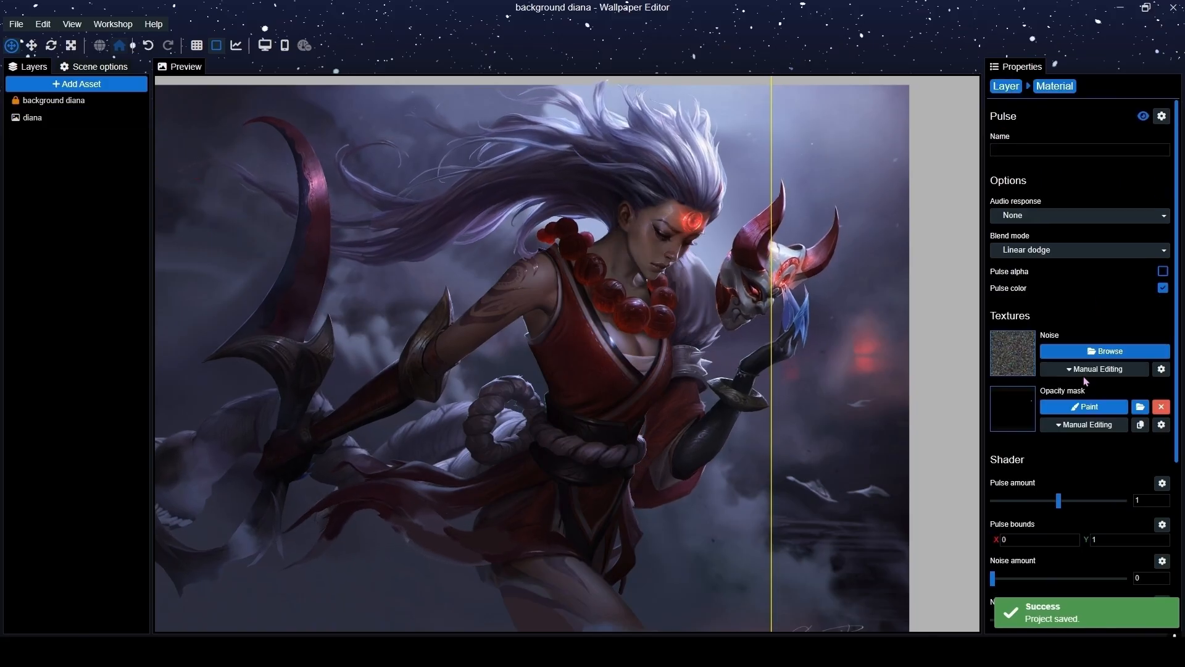
click(1081, 406)
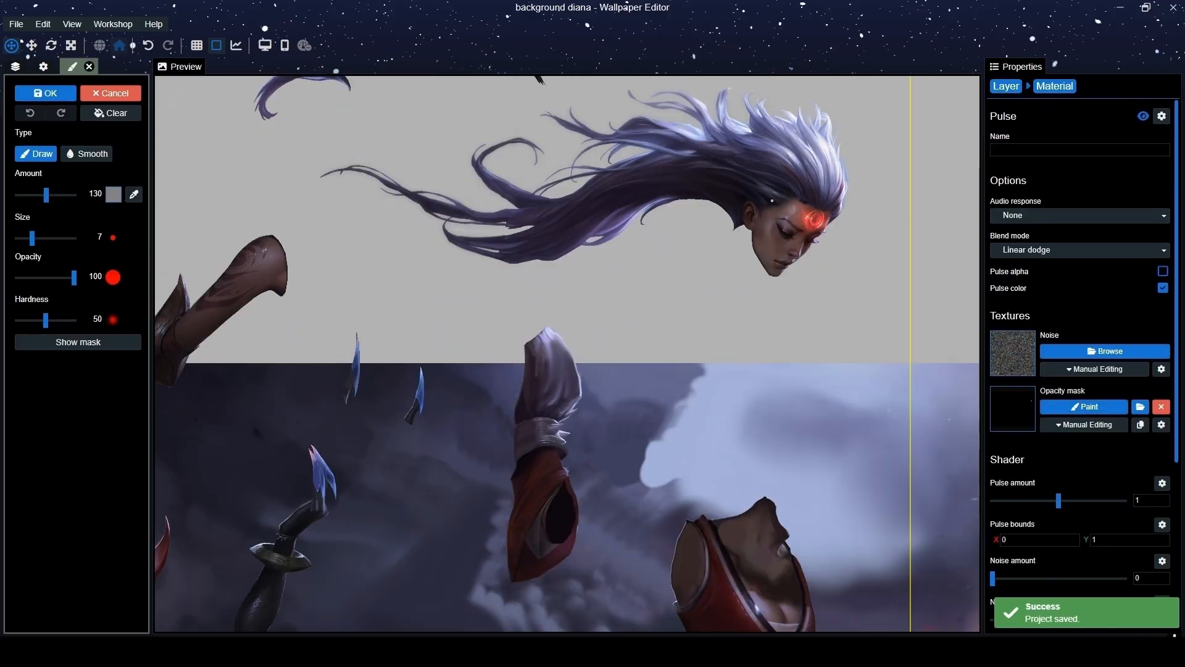
scroll(373, 395, up, 8)
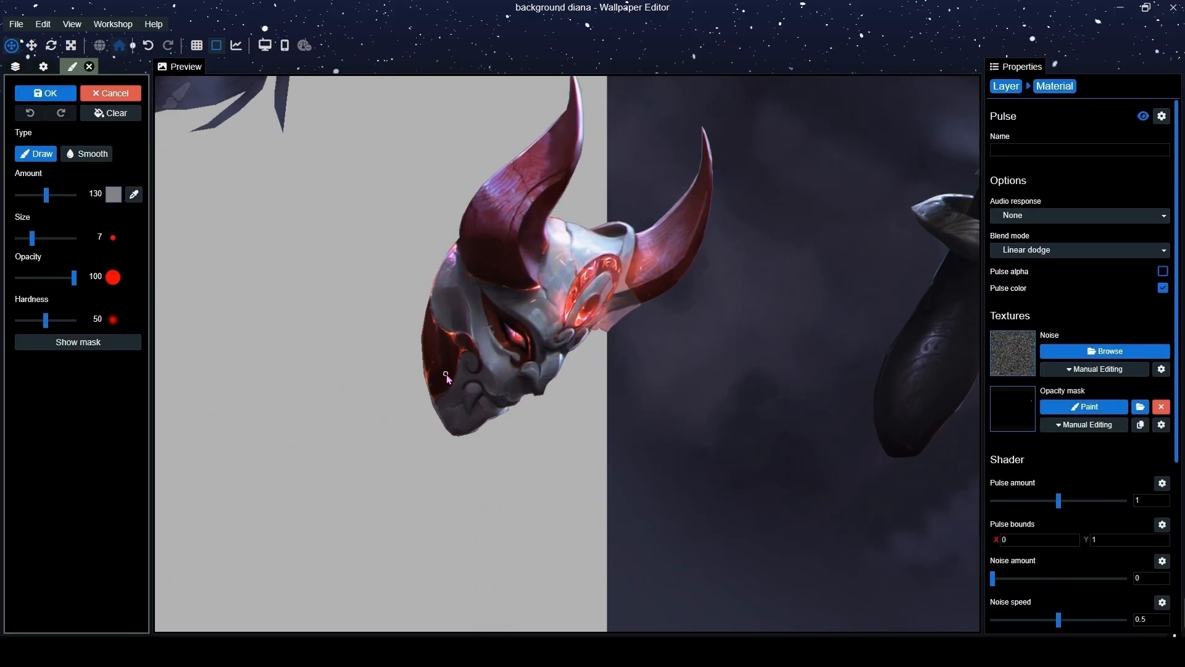
scroll(462, 386, up, 4)
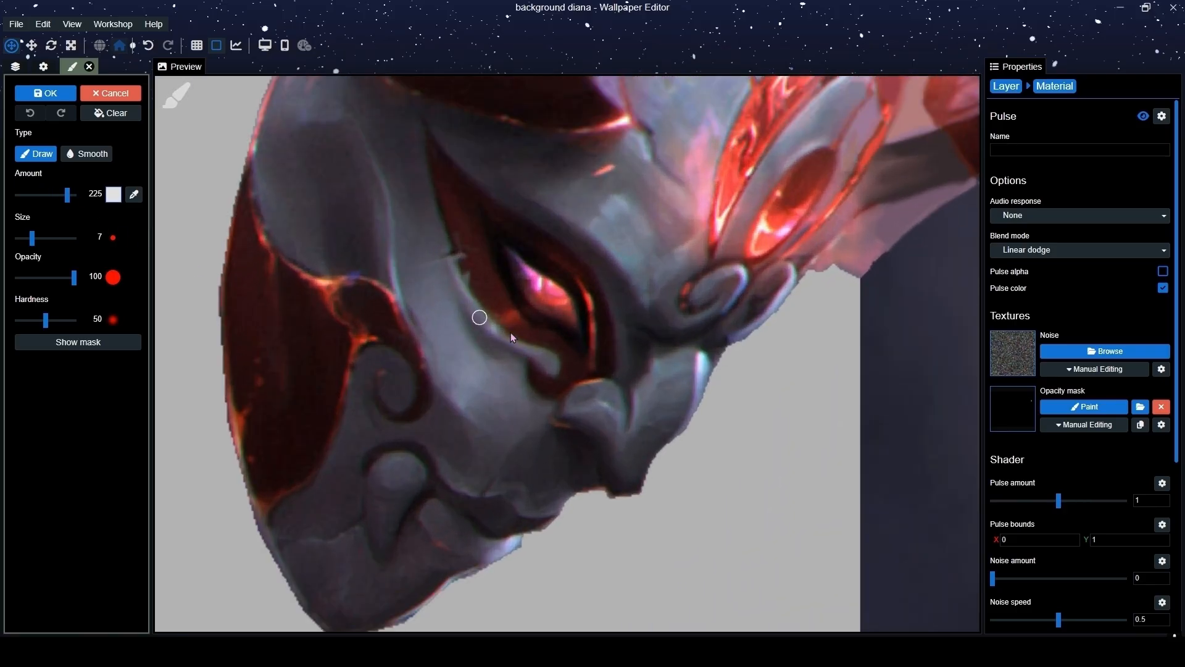
scroll(498, 331, up, 5)
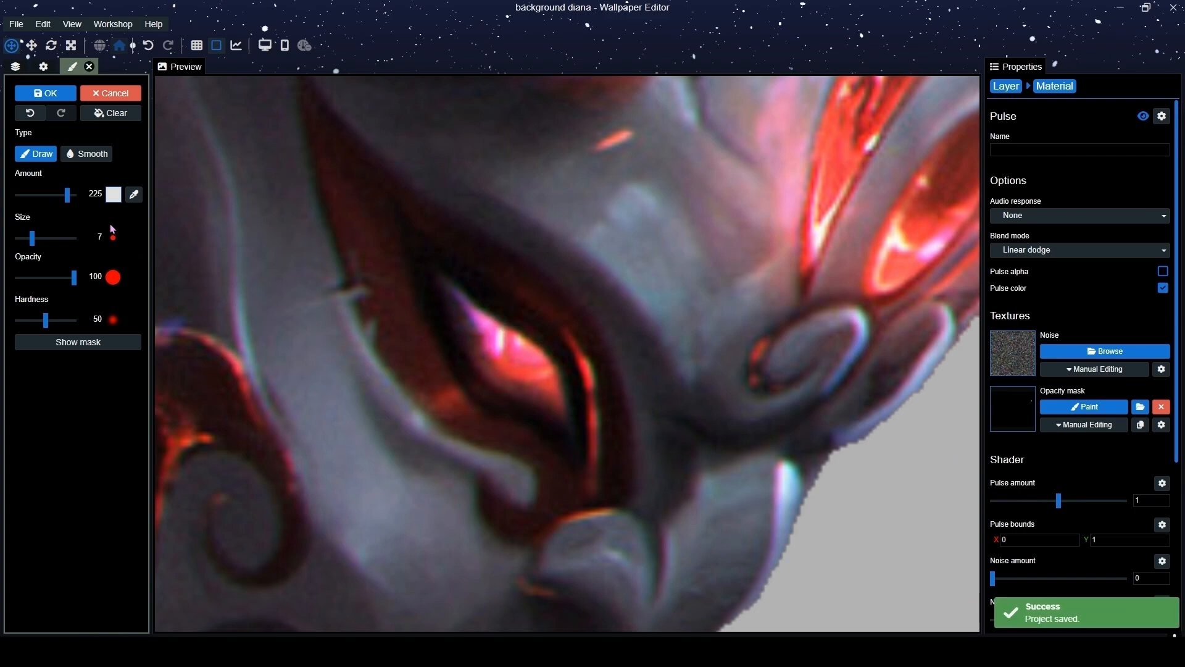
scroll(179, 331, down, 6)
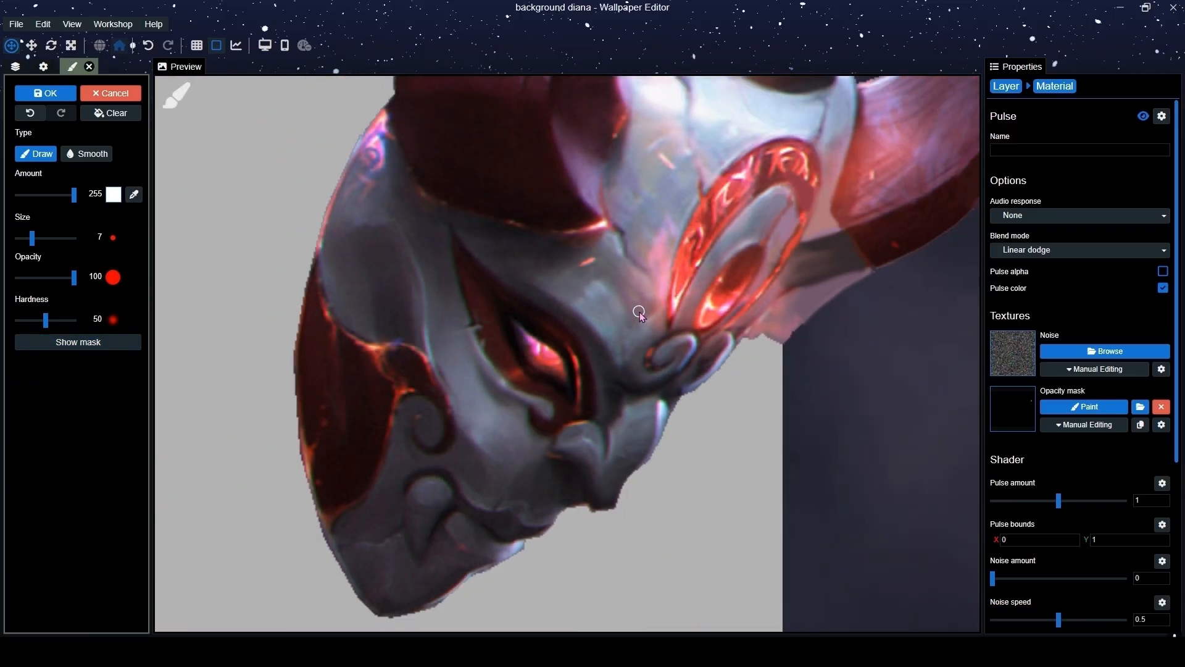
scroll(639, 311, up, 4)
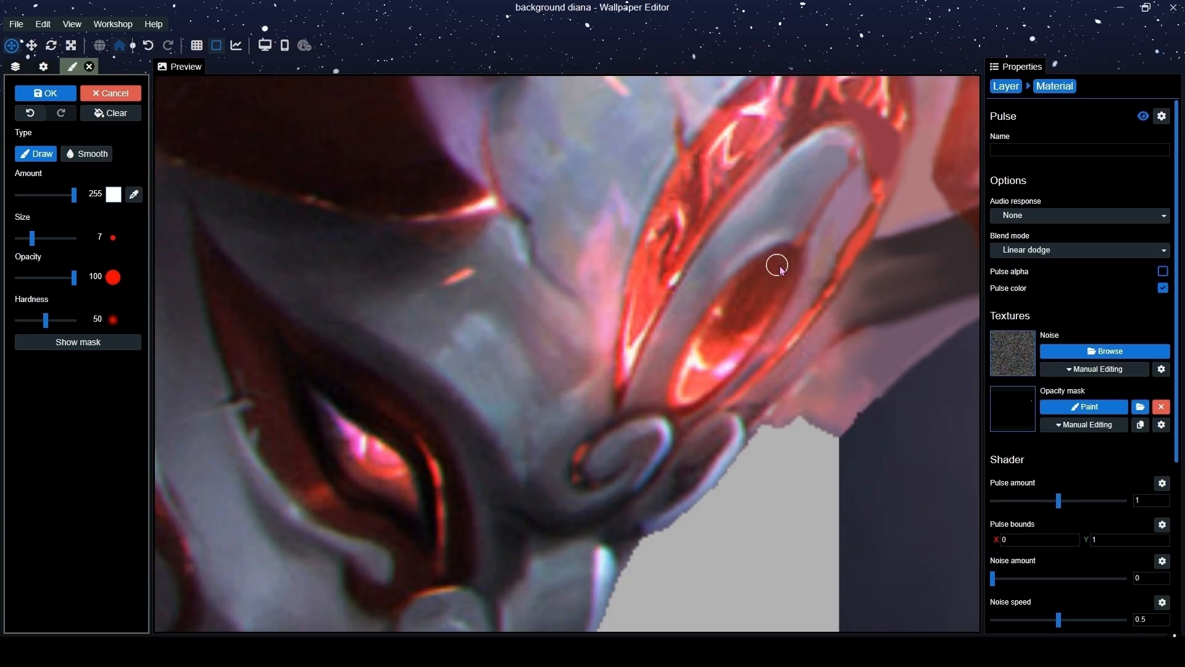
drag(692, 315, 629, 386)
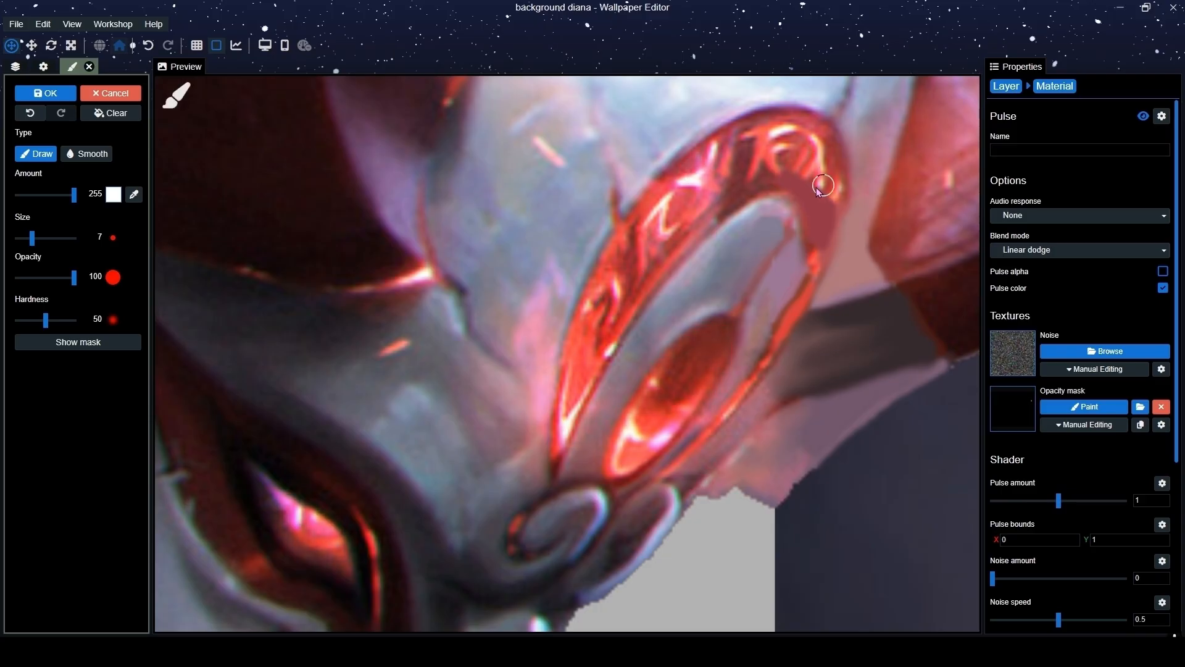
scroll(825, 186, down, 5)
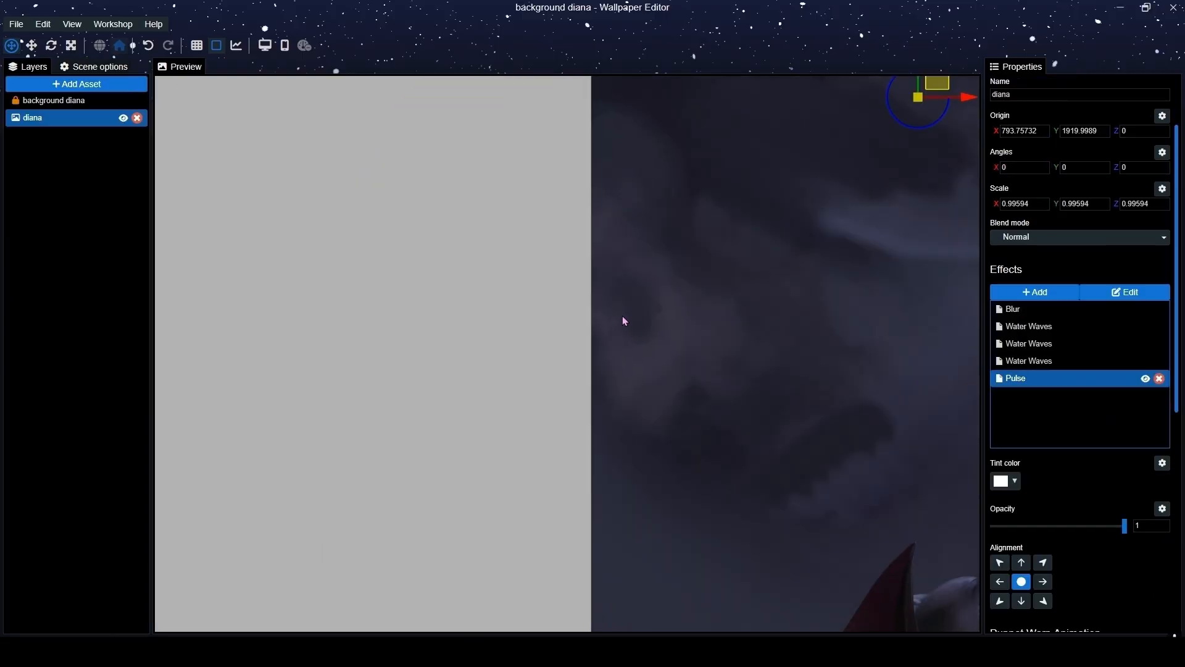
Check the assembled scene and add a looping 240-frame puppet warp animation at 30 FPS to the diana layer.
scroll(623, 316, down, 5)
drag(622, 316, 238, 300)
drag(963, 334, 783, 357)
scroll(783, 357, up, 3)
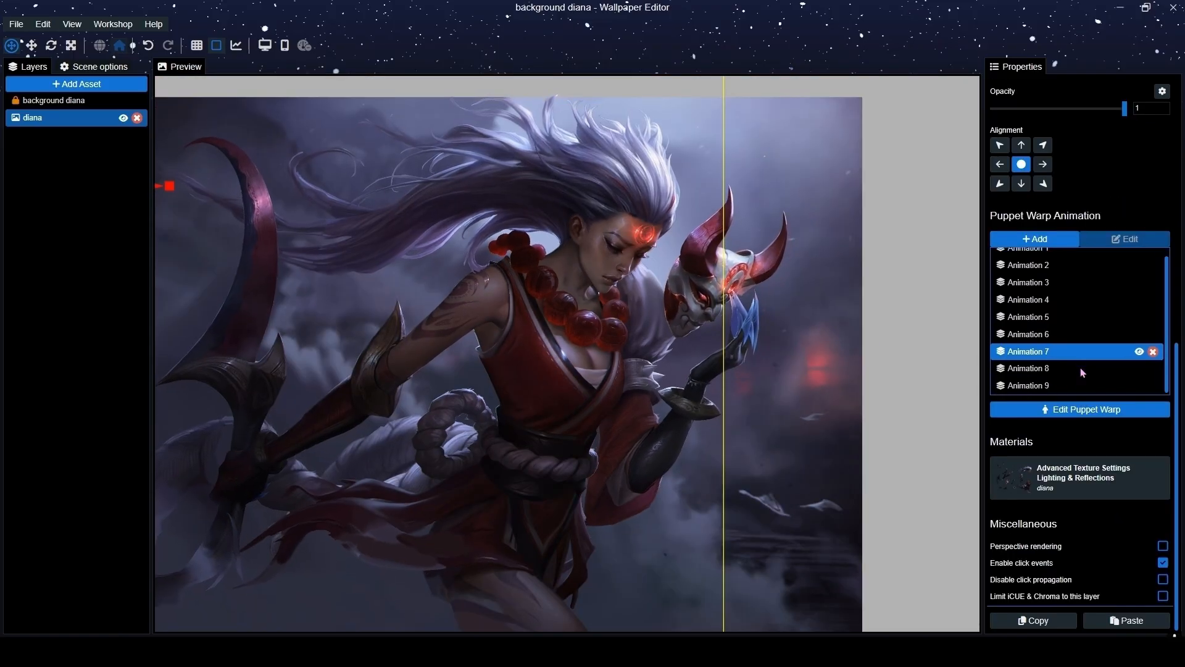
click(1070, 410)
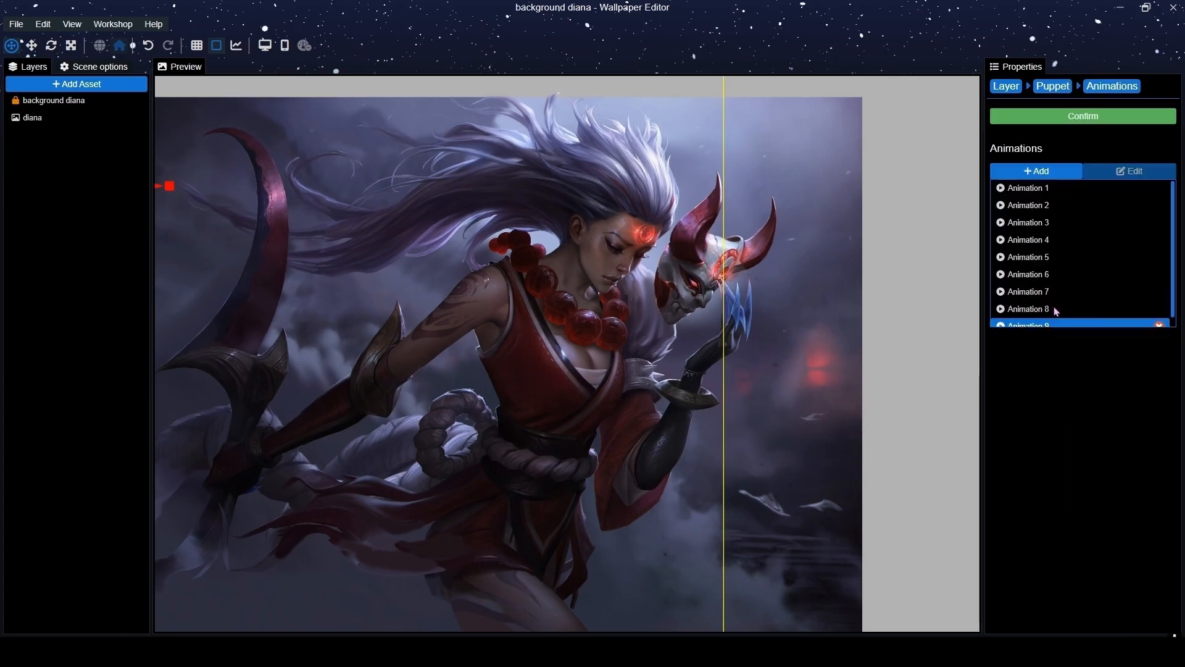
click(1028, 174)
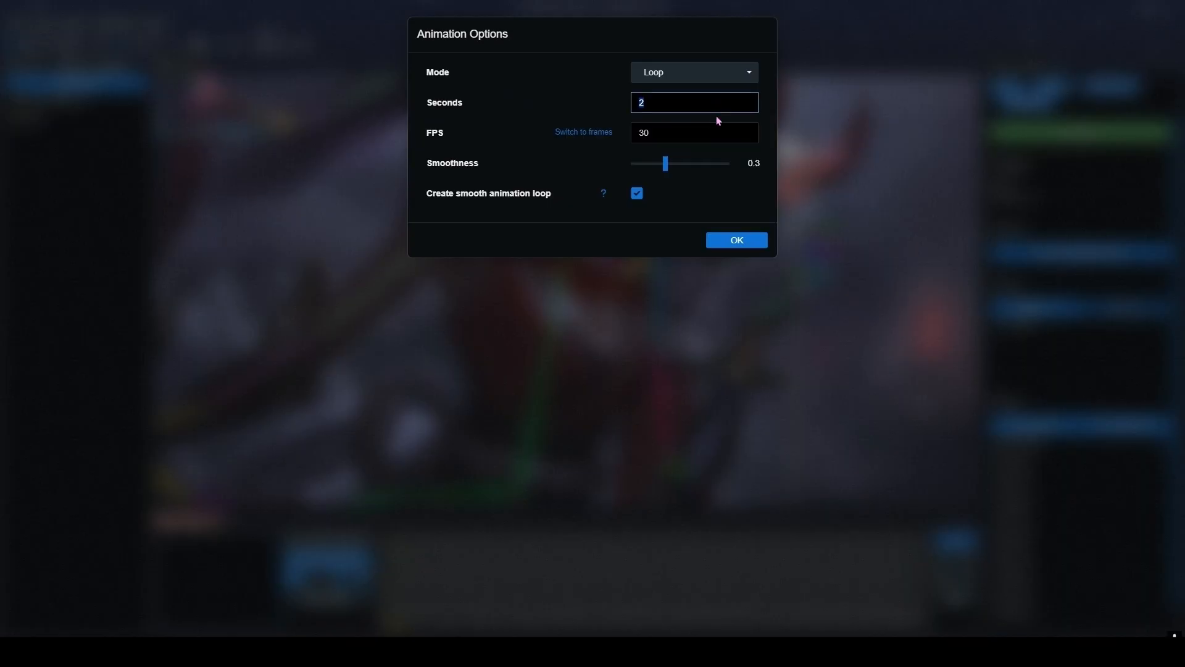
click(741, 241)
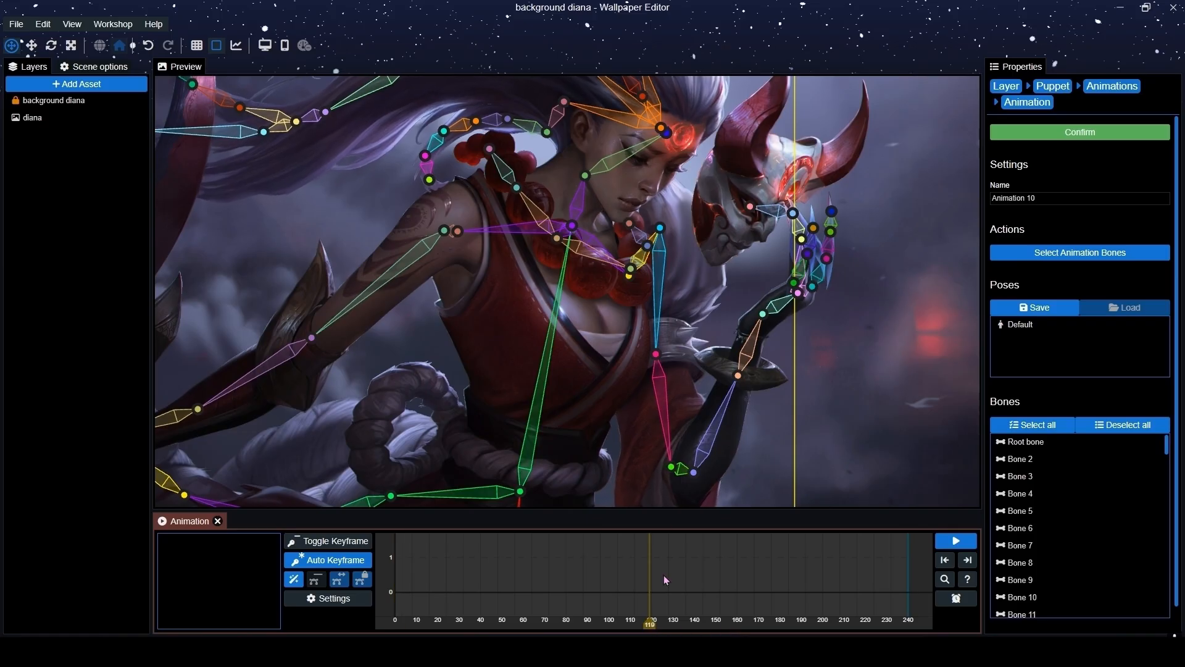
Keyframe the raised arm at frame 119 by rotating its arm and wrist bones so the hand and demon mask tilt toward the face.
scroll(656, 414, down, 1)
scroll(611, 346, up, 1)
scroll(617, 309, down, 2)
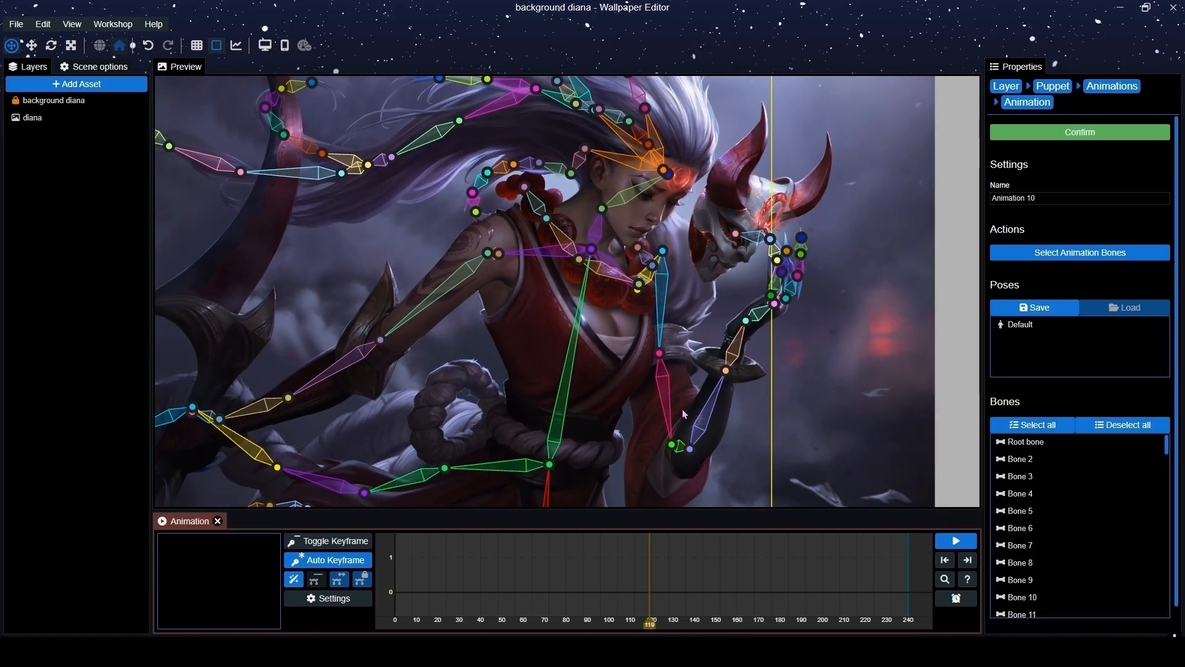
click(659, 354)
drag(666, 373, 732, 379)
click(727, 364)
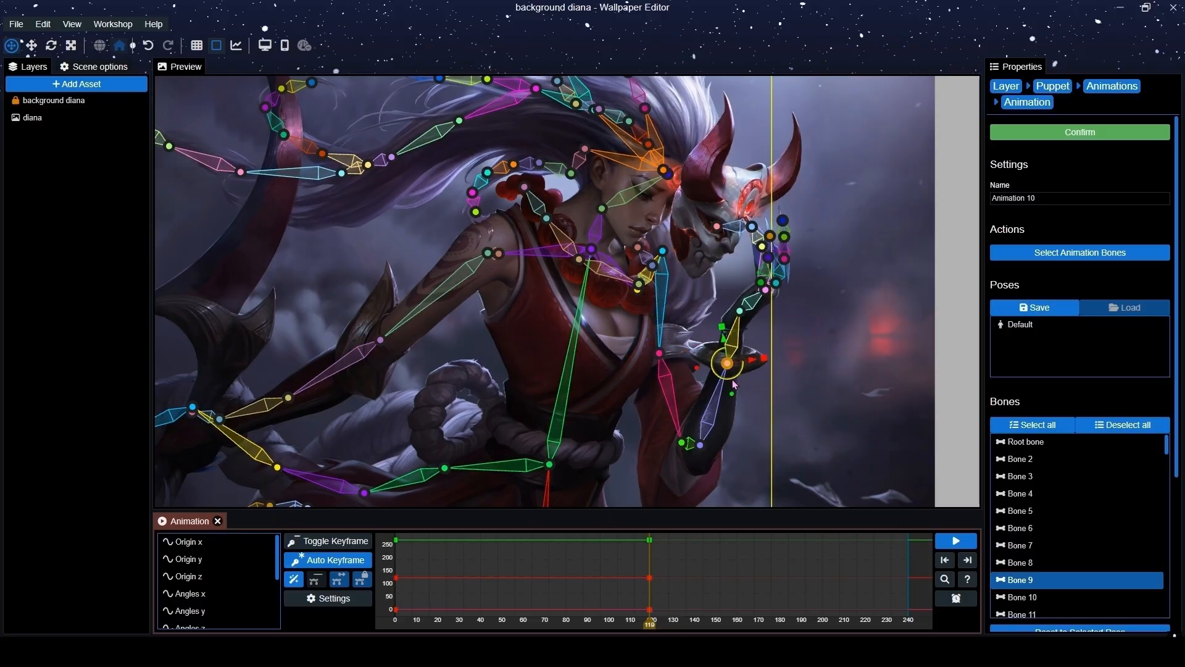
Rotate Bones 8, 10 and 9 of the raised arm at the middle keyframe to bring the hand closer to the face.
click(702, 450)
drag(704, 454, 710, 464)
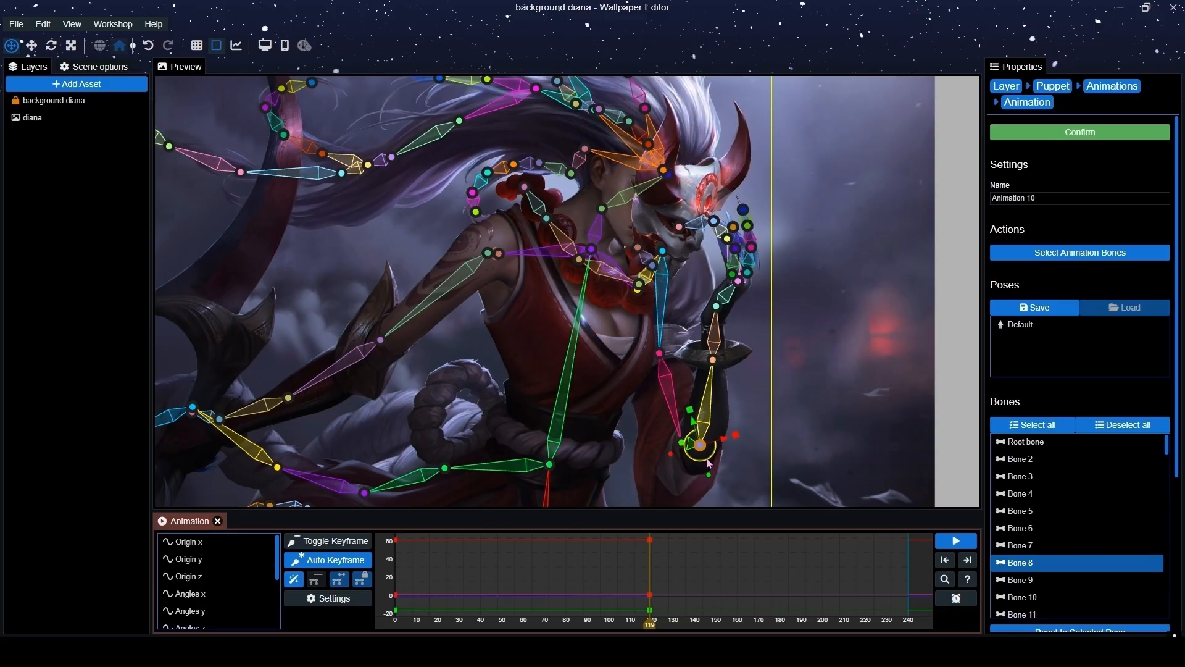
scroll(697, 343, up, 3)
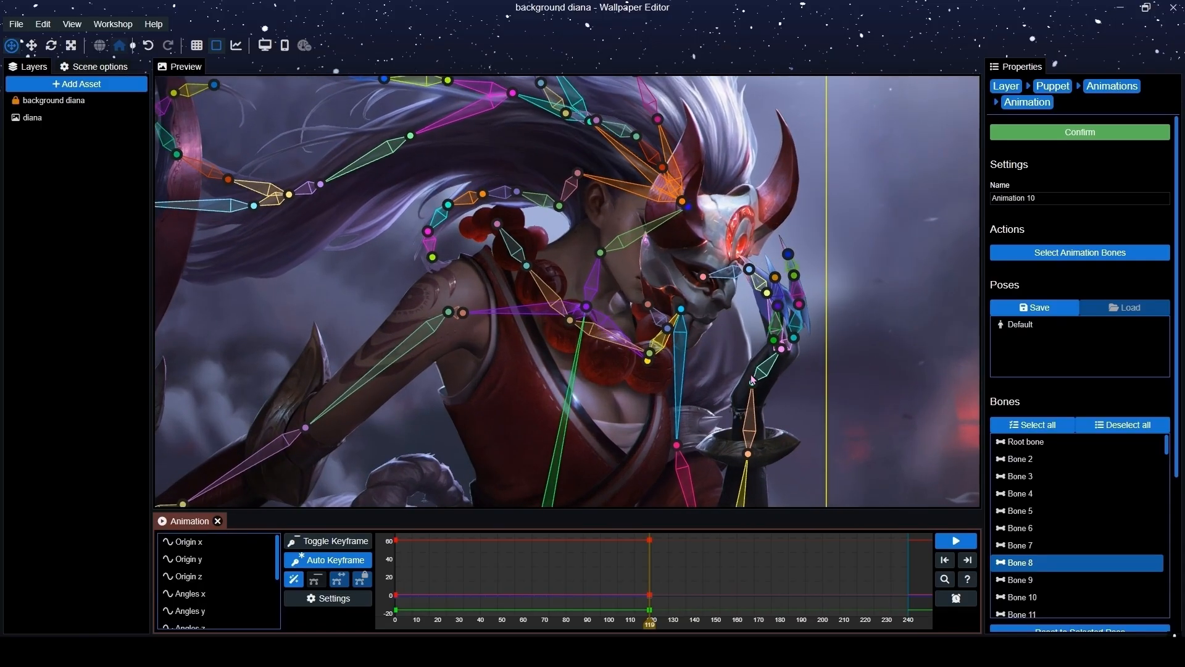
drag(756, 403, 755, 403)
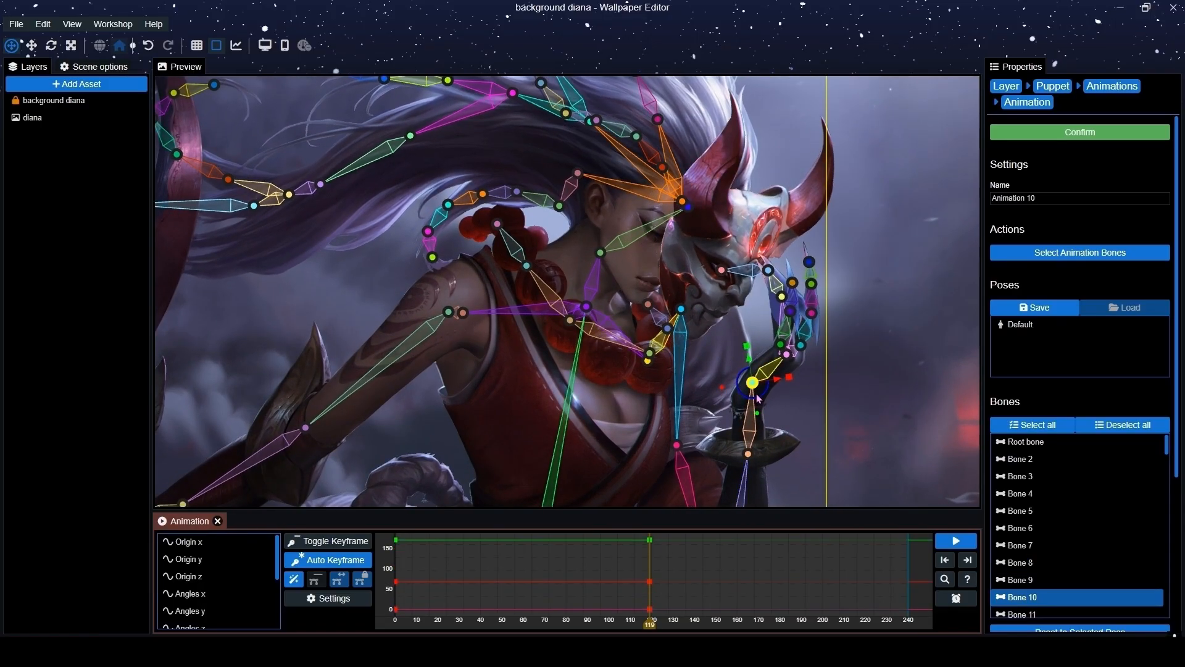
click(749, 454)
drag(751, 473, 753, 471)
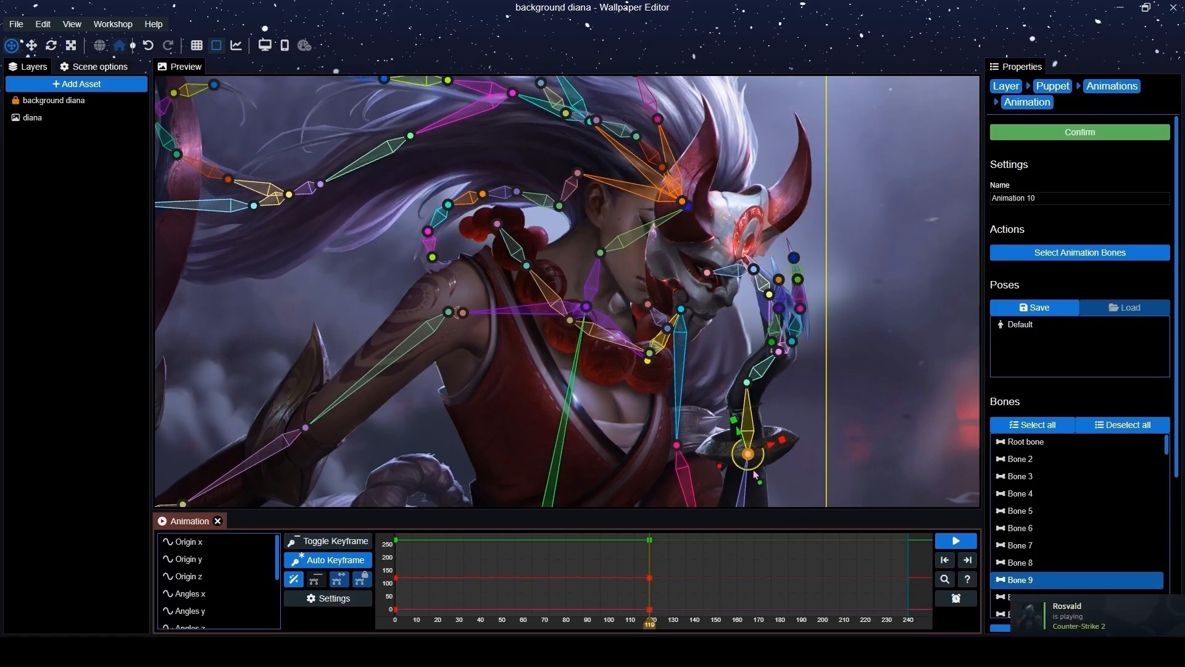
Fine-tune the raised arm's pose and shift the mask bone closer to the woman's face at the middle keyframe.
scroll(776, 408, down, 3)
drag(775, 409, 745, 351)
scroll(778, 339, up, 3)
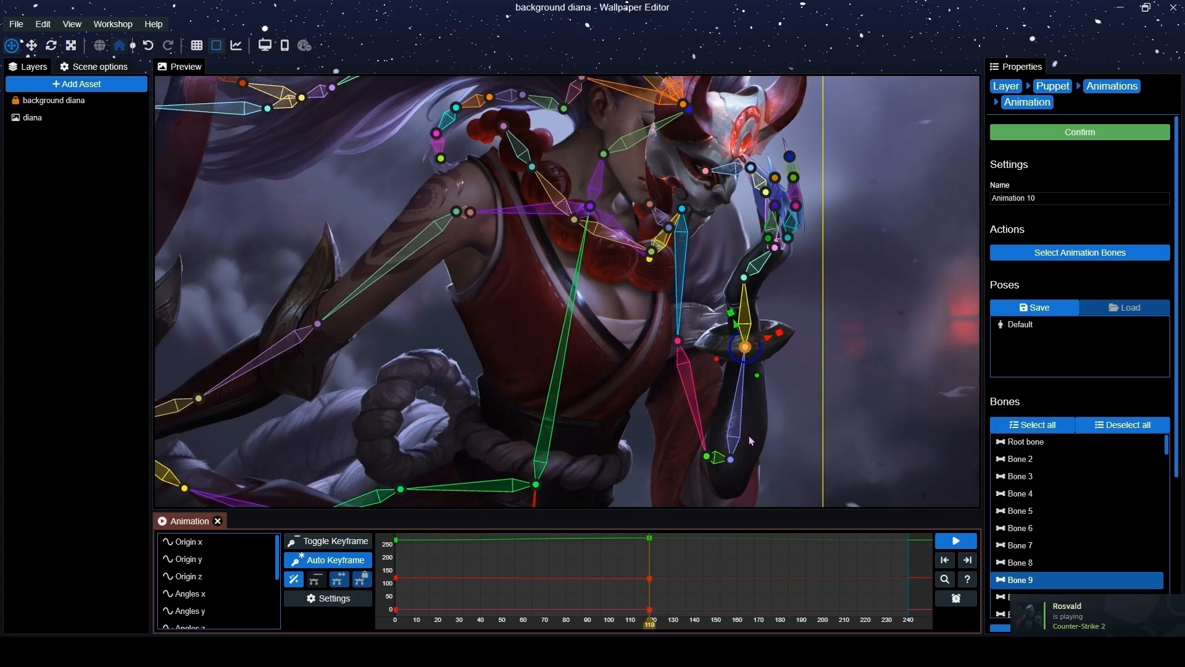
click(731, 460)
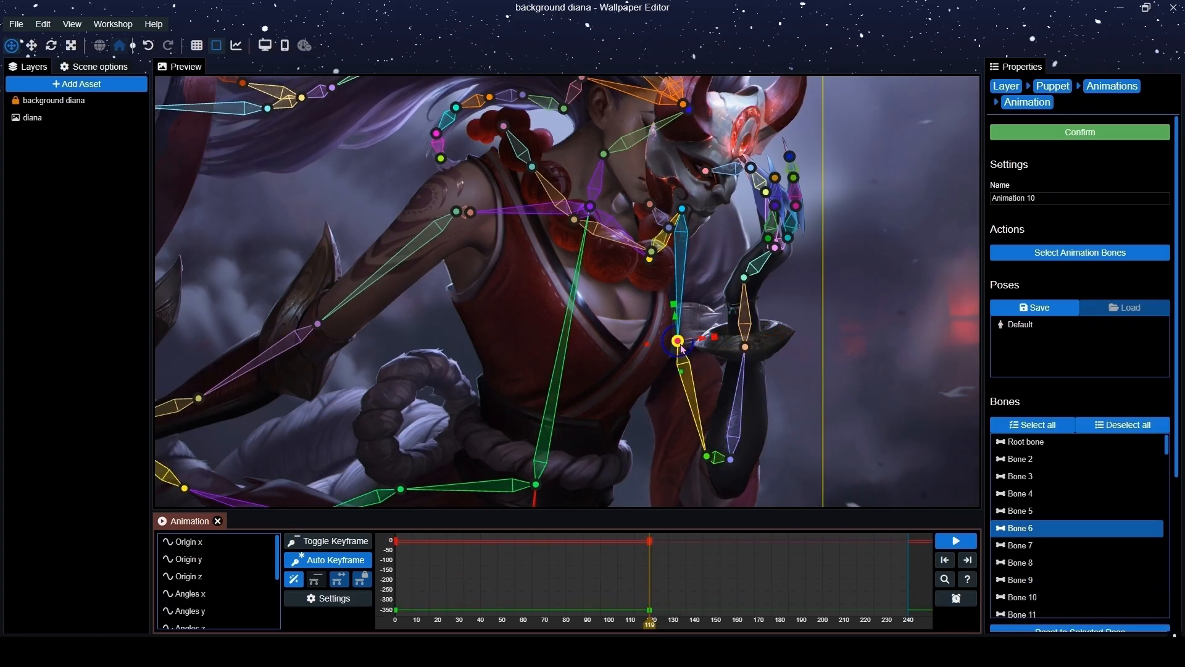
drag(767, 275, 758, 313)
scroll(763, 391, up, 3)
scroll(758, 313, down, 3)
click(727, 406)
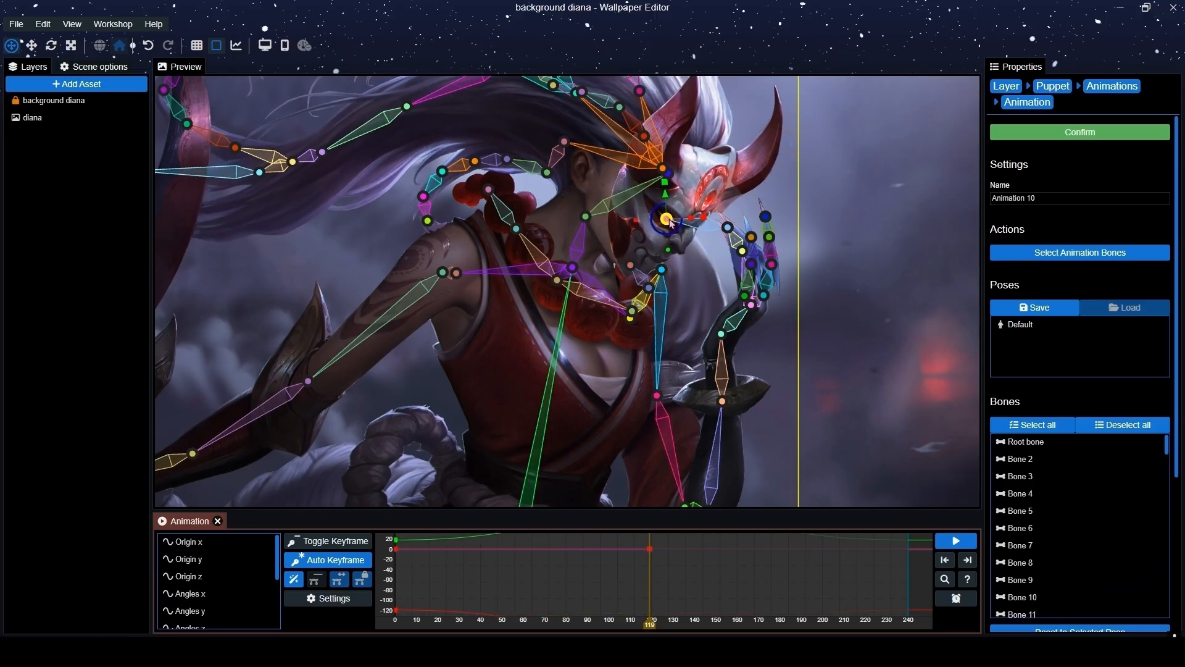
Play back the arm and mask animation and save the project.
drag(720, 208, 708, 270)
scroll(718, 273, up, 6)
scroll(823, 248, down, 6)
scroll(704, 269, up, 6)
scroll(780, 309, down, 5)
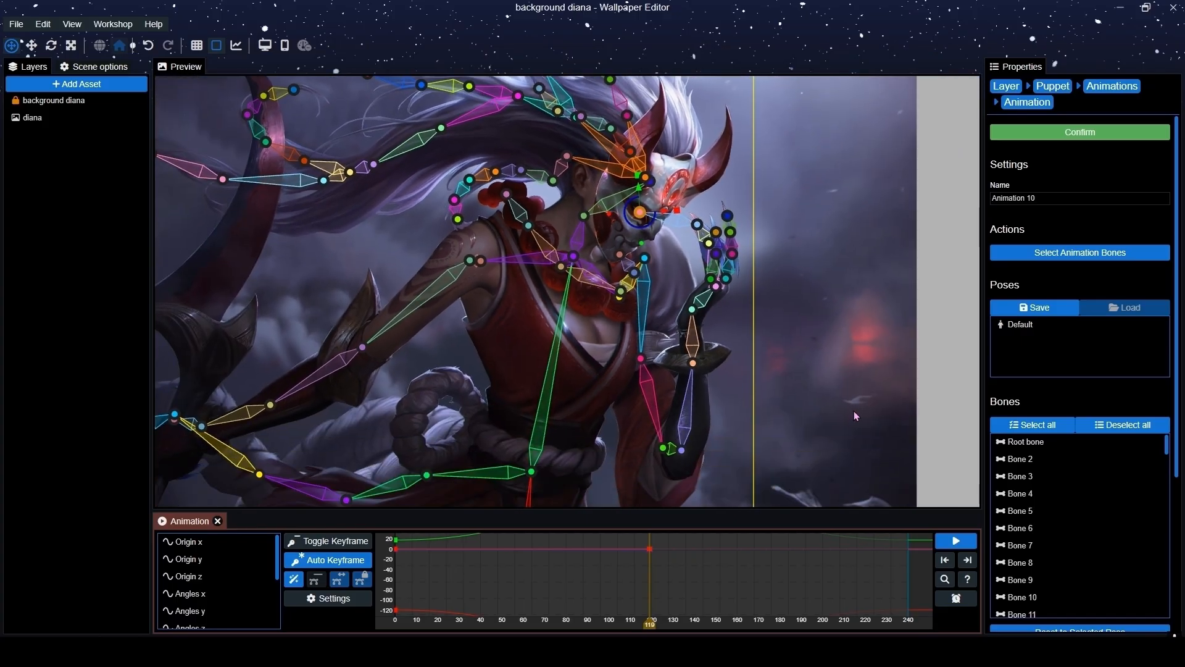
click(956, 541)
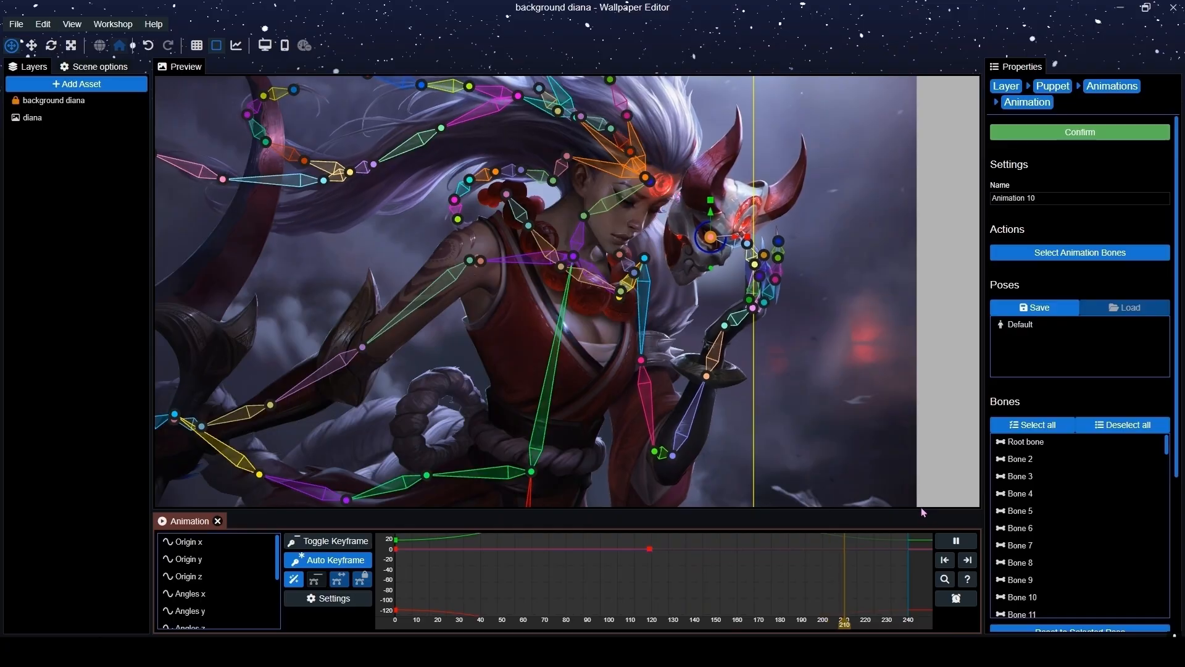
key(ctrl+s)
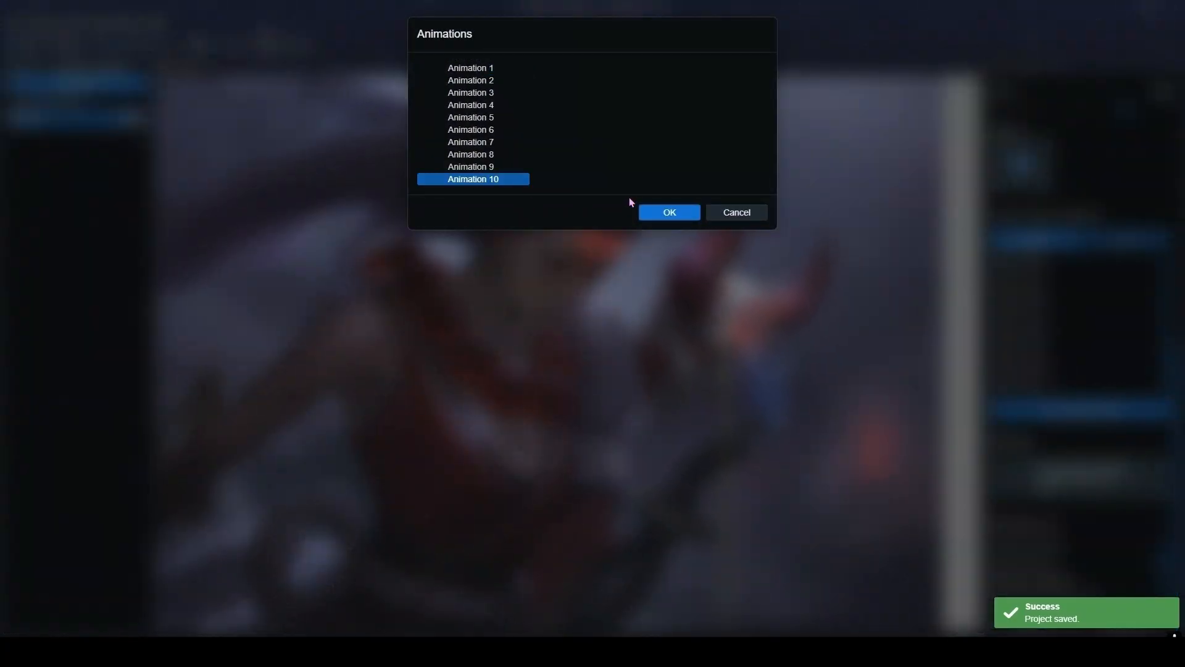
Add Animation 10 as an animation layer on the diana puppet and make it additive.
click(668, 213)
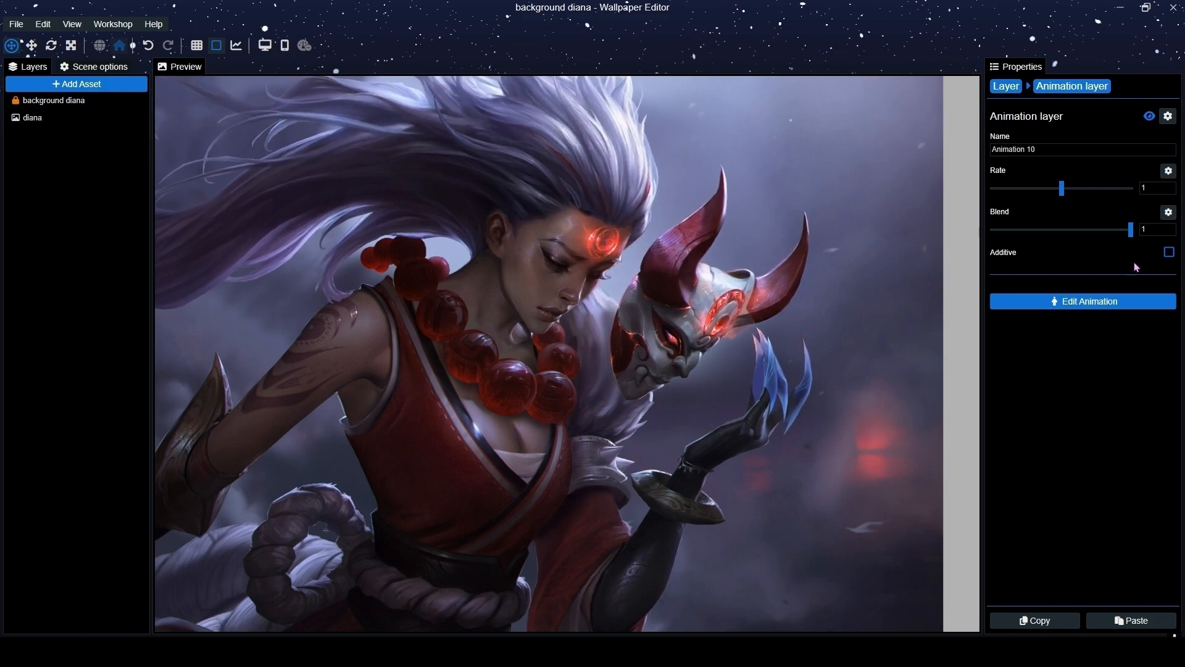
click(1168, 255)
click(1001, 89)
Rename the Animation 10 layer as "one" and return to the diana layer's properties.
scroll(1049, 361, down, 1)
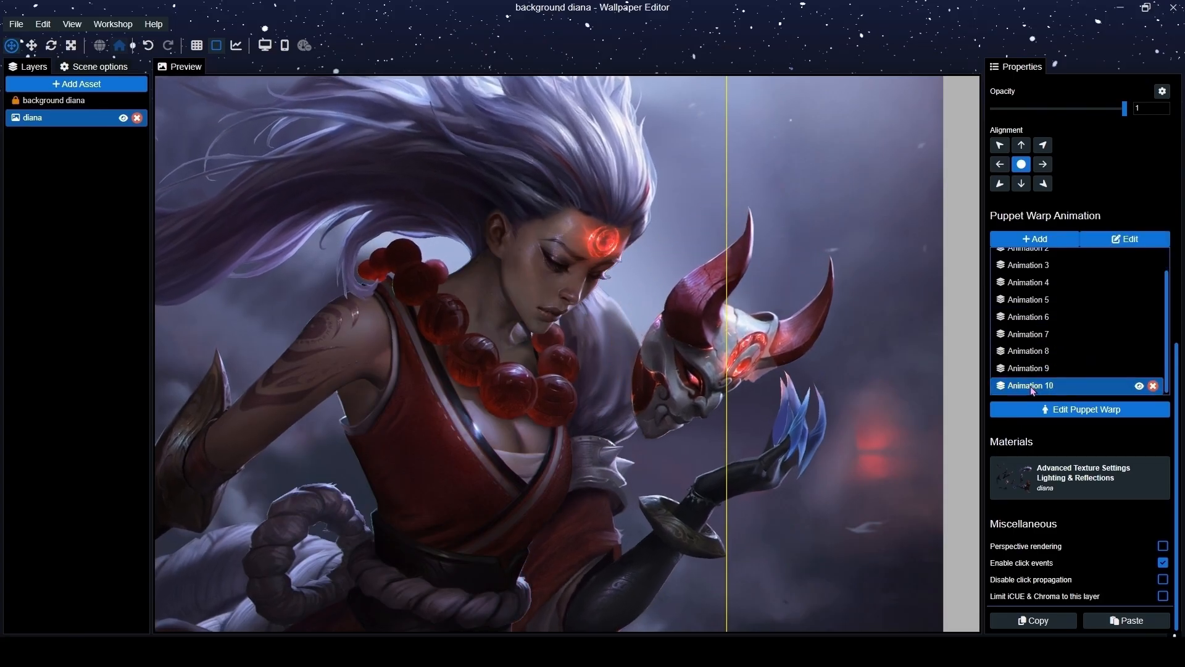
click(1120, 238)
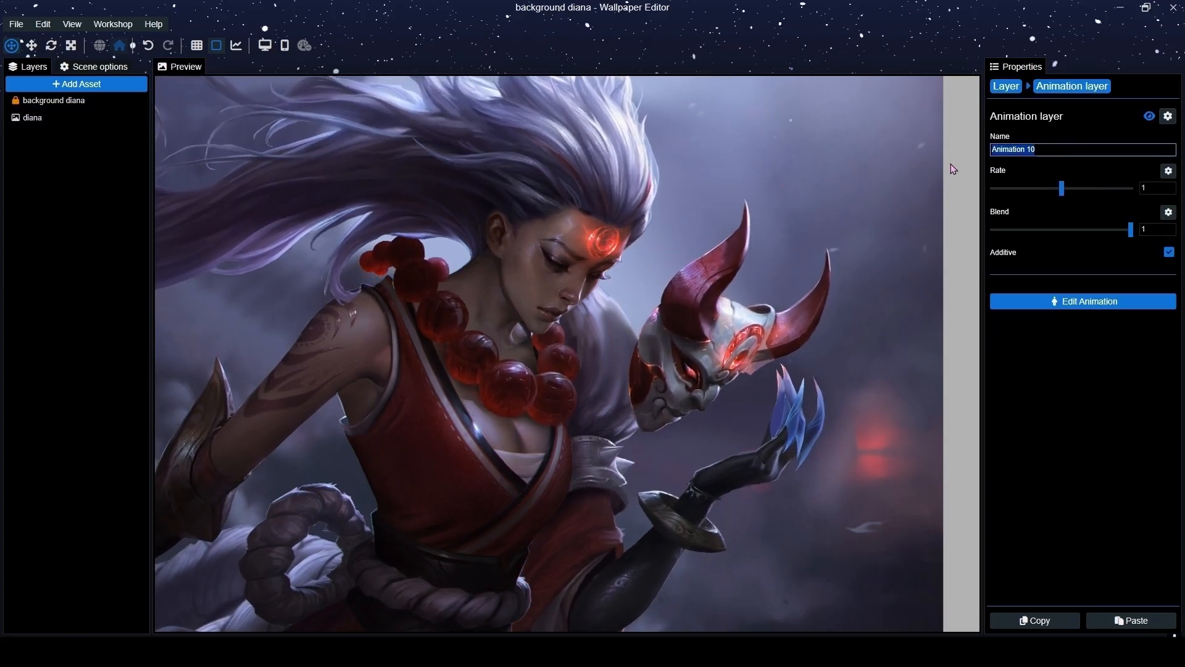
text(o)
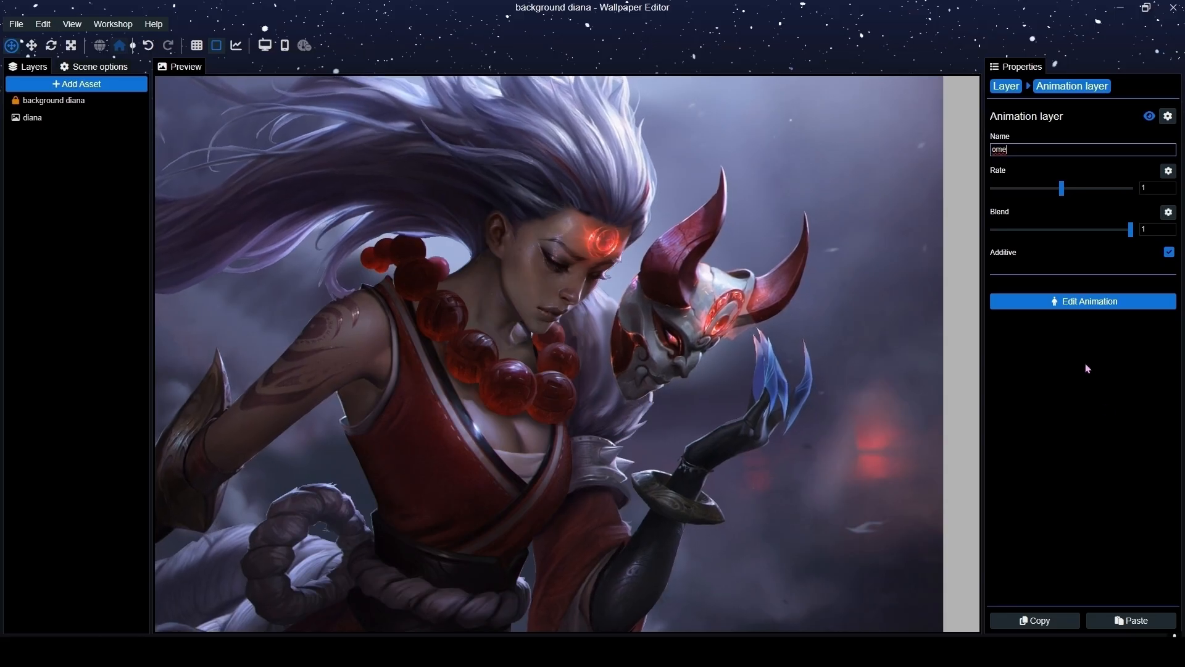
text(ne)
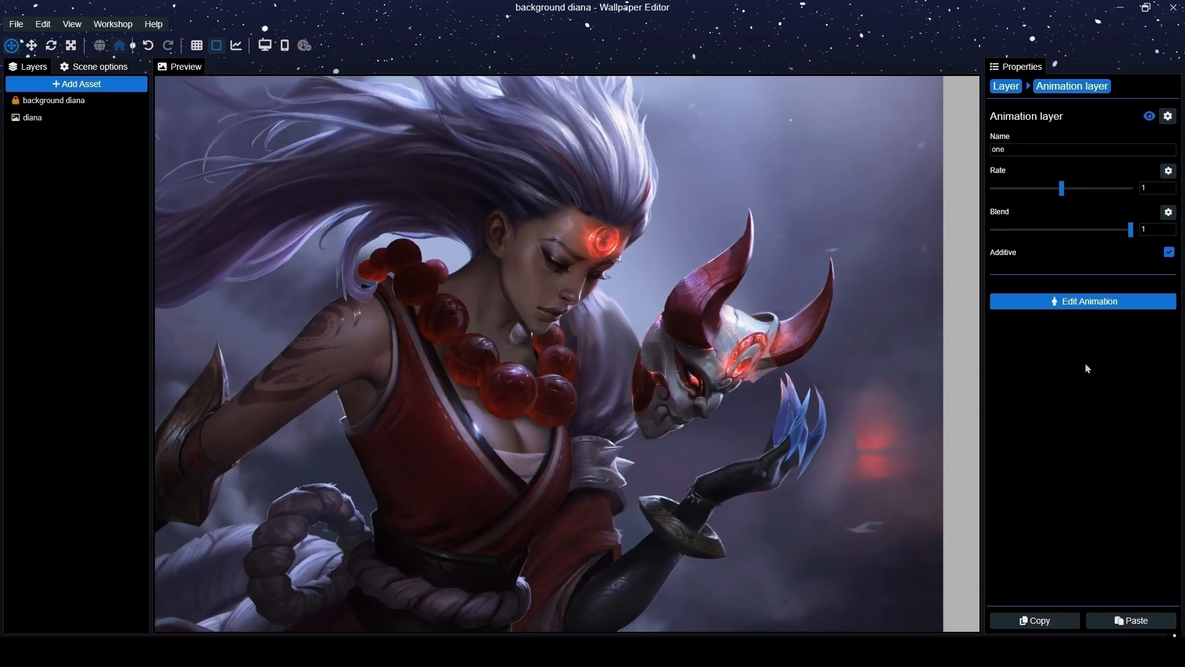
click(1018, 116)
click(1005, 86)
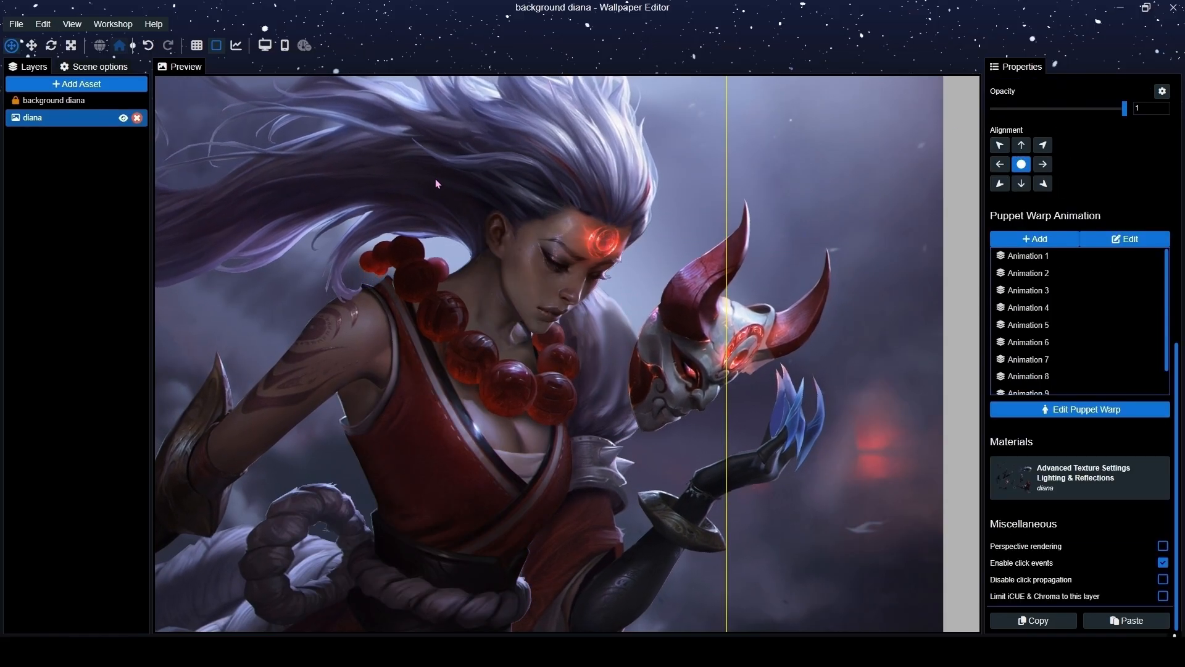
Open the puppet's reference pose and move Bone 8's limb forward to a calculated depth of 6500.
scroll(616, 324, up, 2)
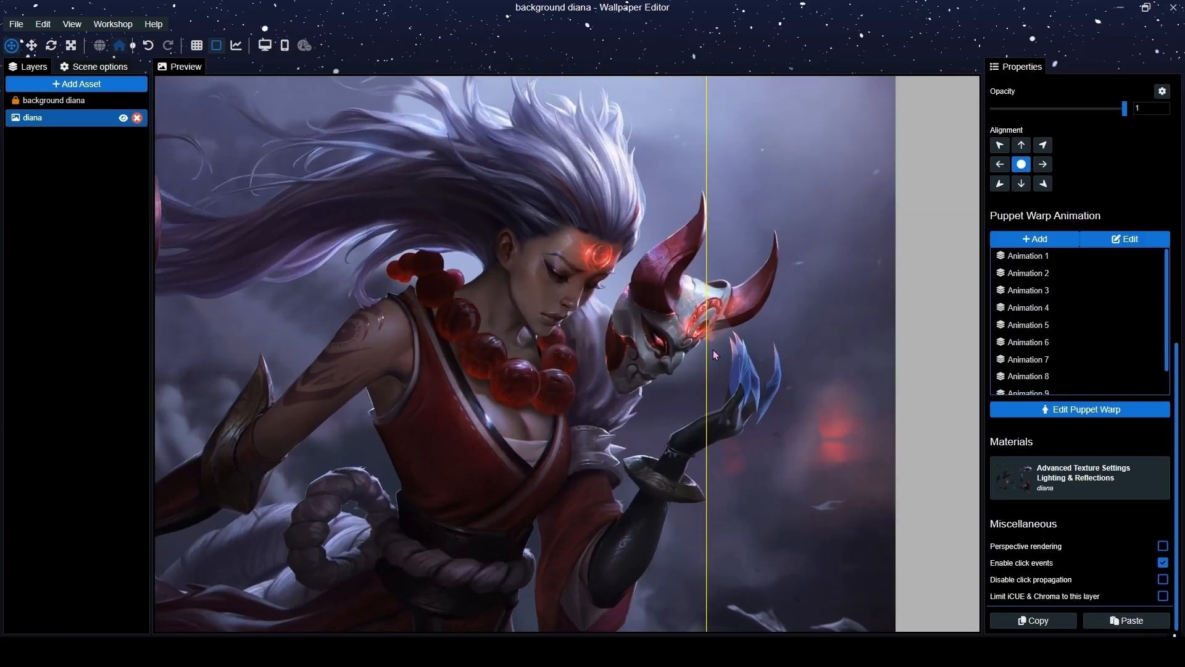
click(1086, 409)
click(1080, 435)
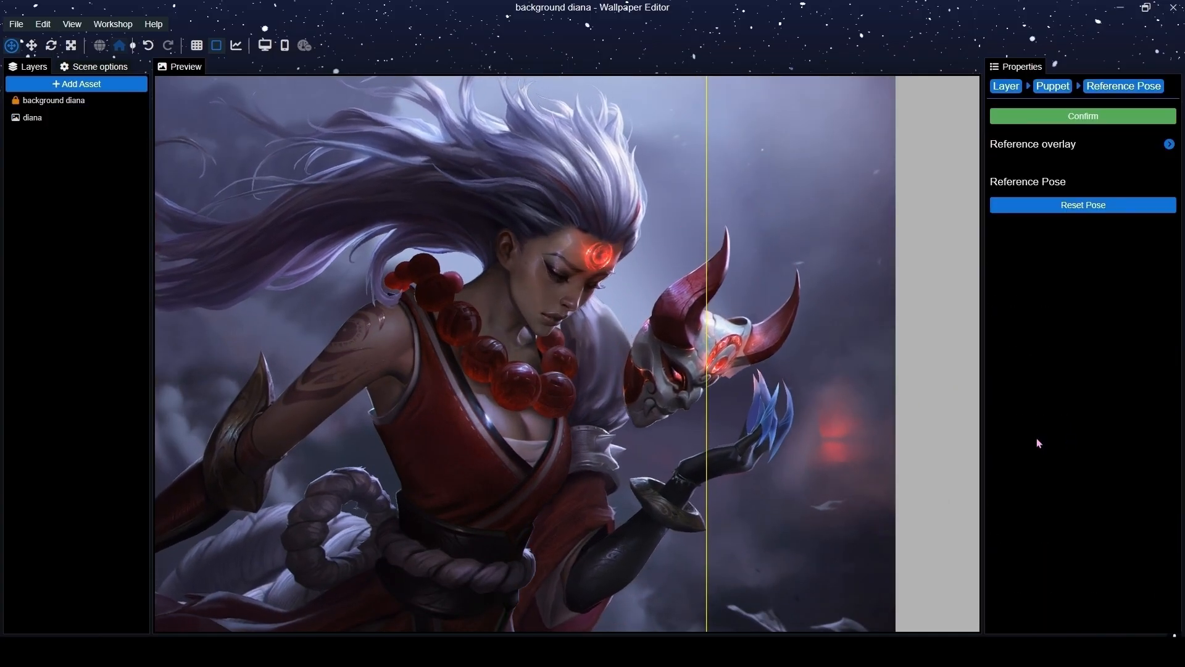
scroll(654, 371, up, 2)
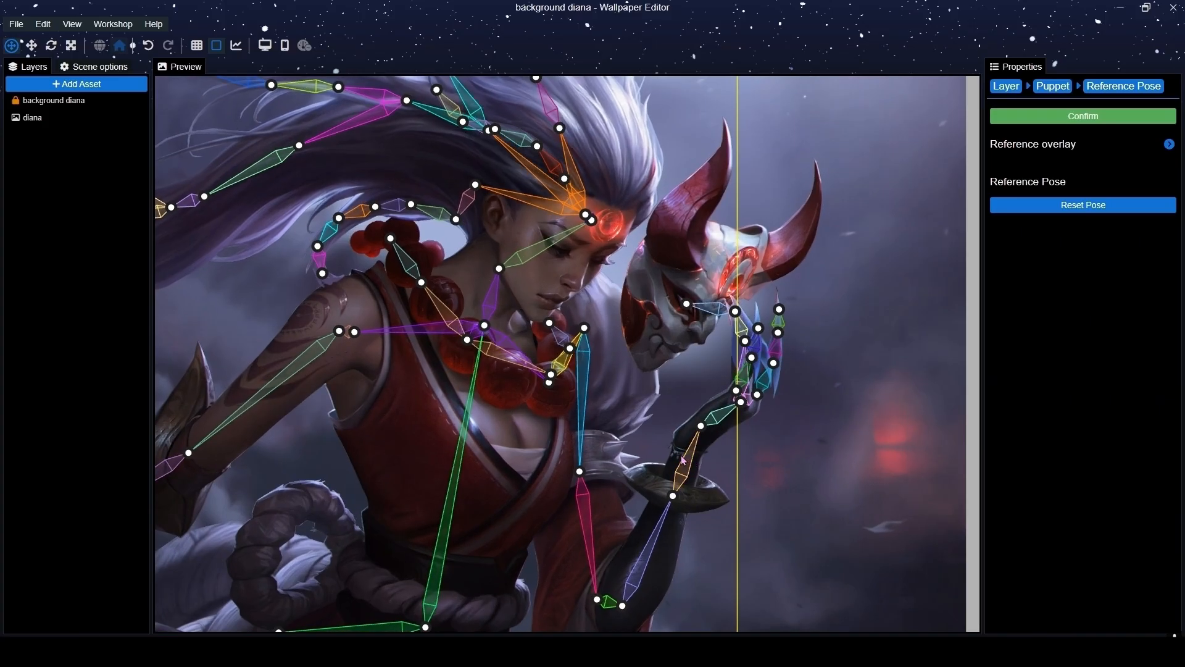
click(635, 587)
key(ctrl+s)
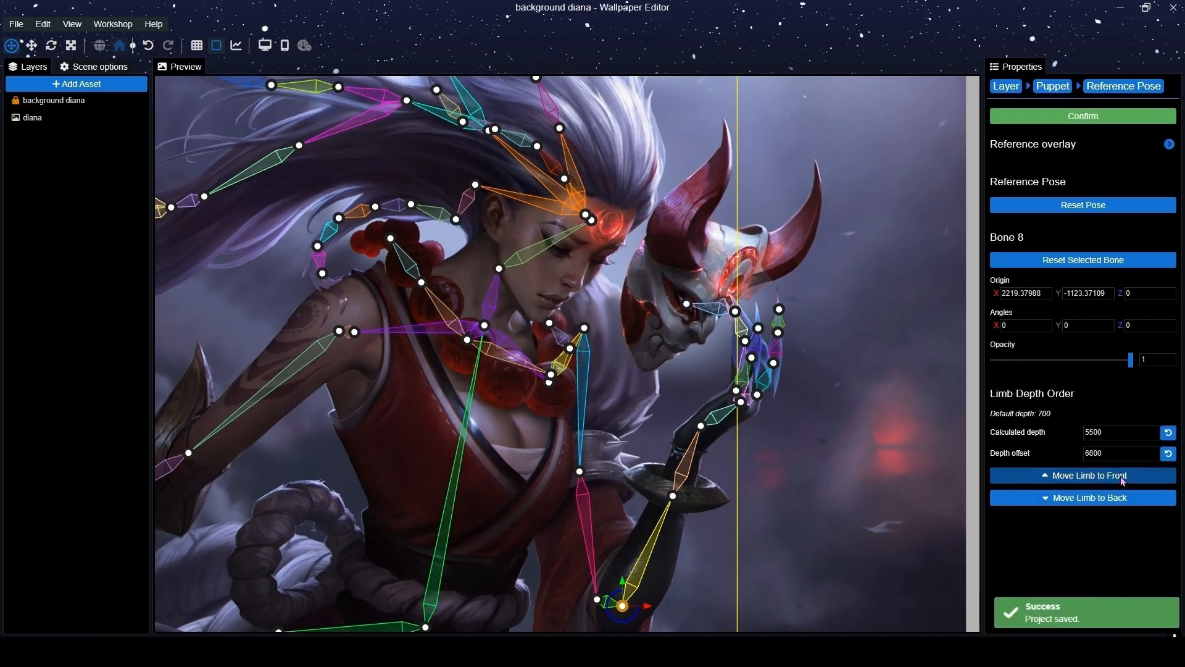
click(1109, 476)
Check the depth of hair Bone 77, move Bone 8's limb forward to a calculated depth of 9500, and confirm the reference pose.
scroll(647, 286, up, 4)
click(646, 284)
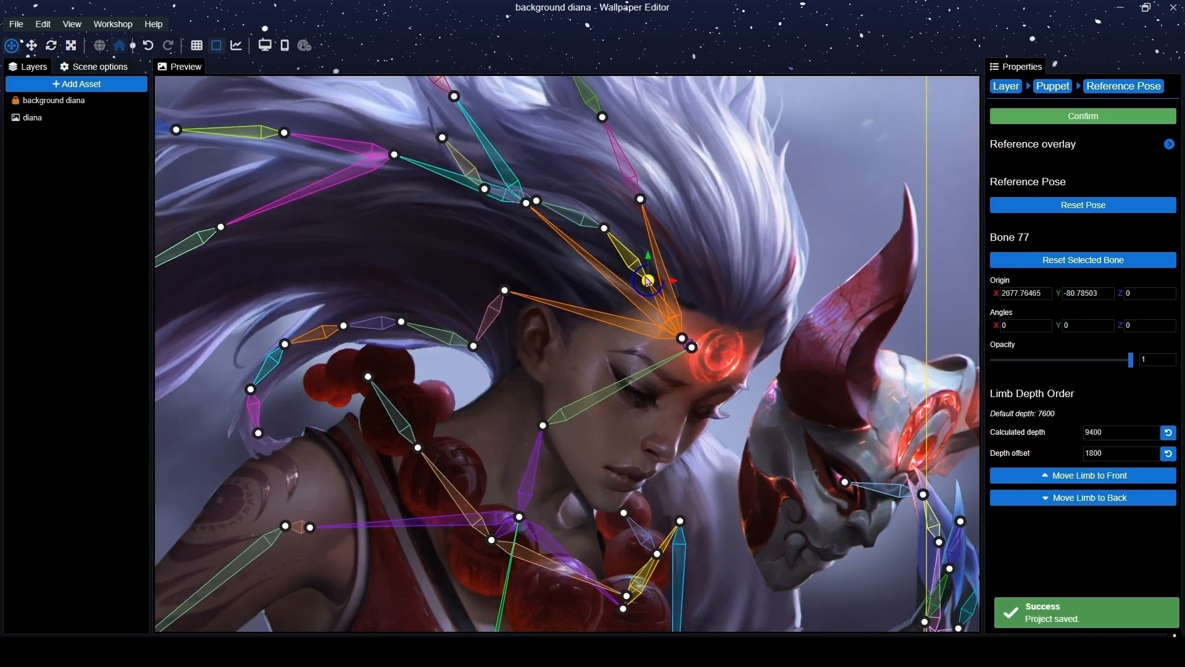
drag(646, 285, 549, 96)
scroll(737, 503, down, 2)
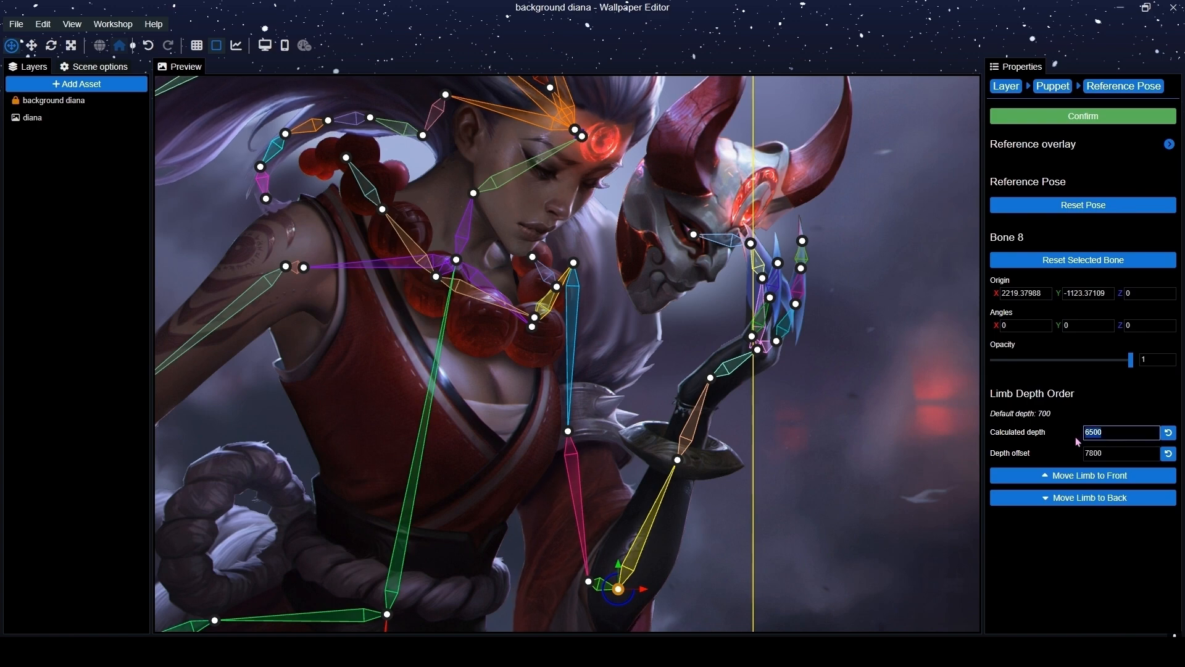
click(1020, 476)
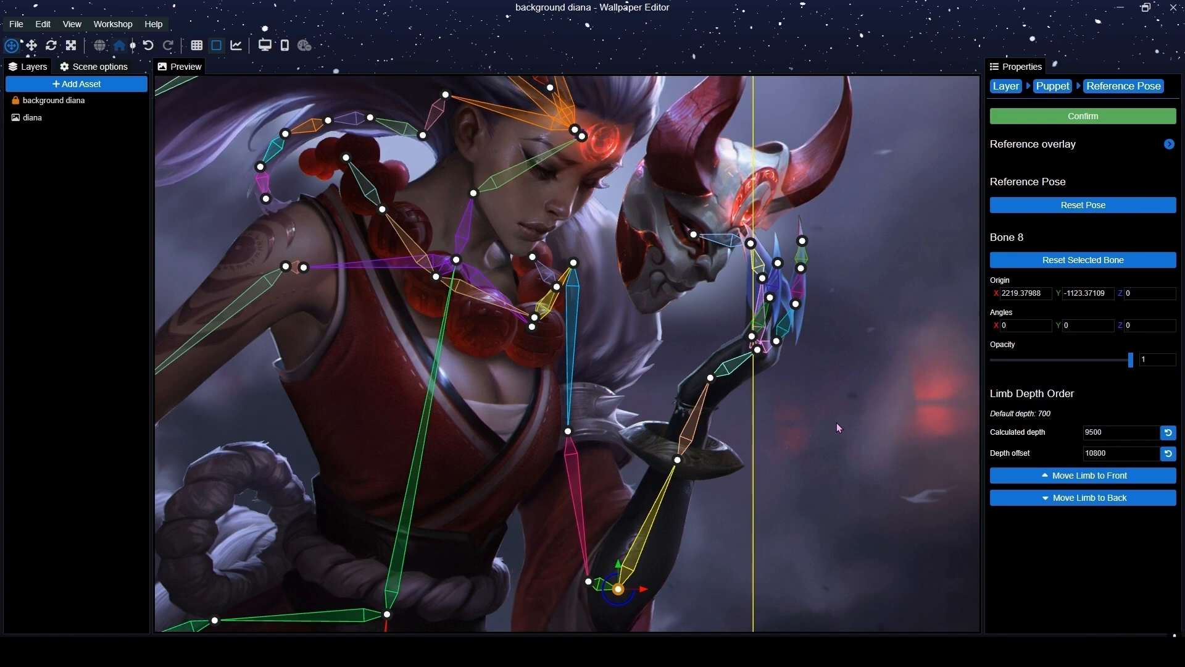
drag(858, 297, 823, 406)
click(1126, 118)
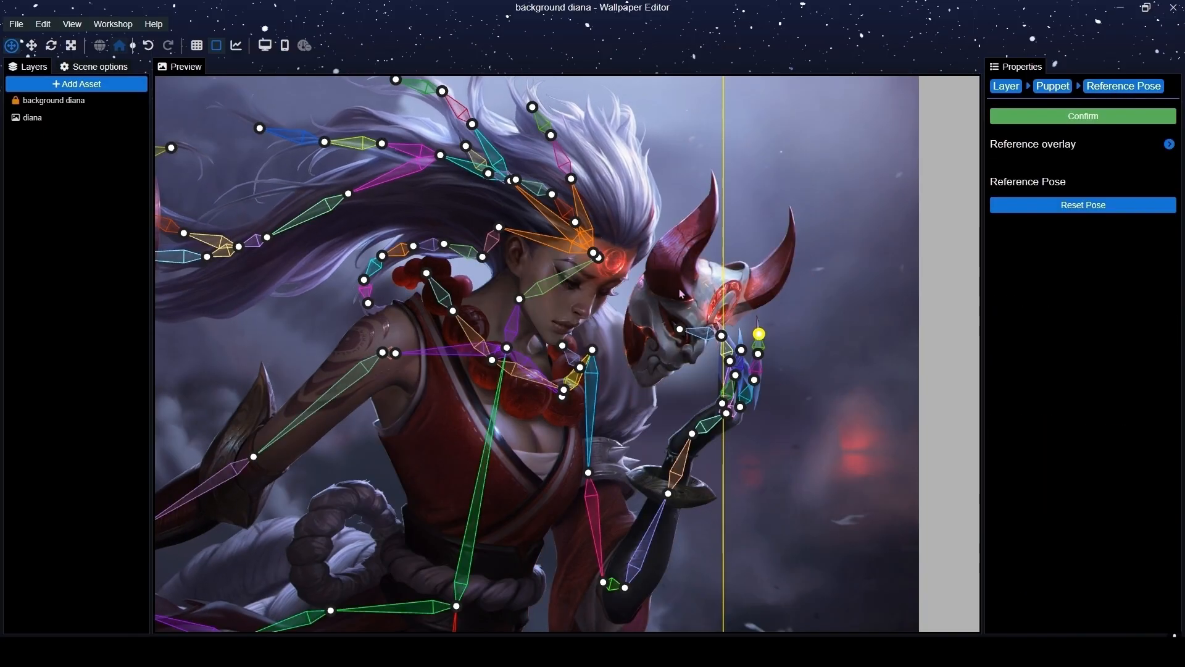
Save the project and move the hair limb at Bone 77 several levels further back in the reference pose.
scroll(658, 267, up, 10)
key(ctrl+s)
click(576, 222)
click(687, 281)
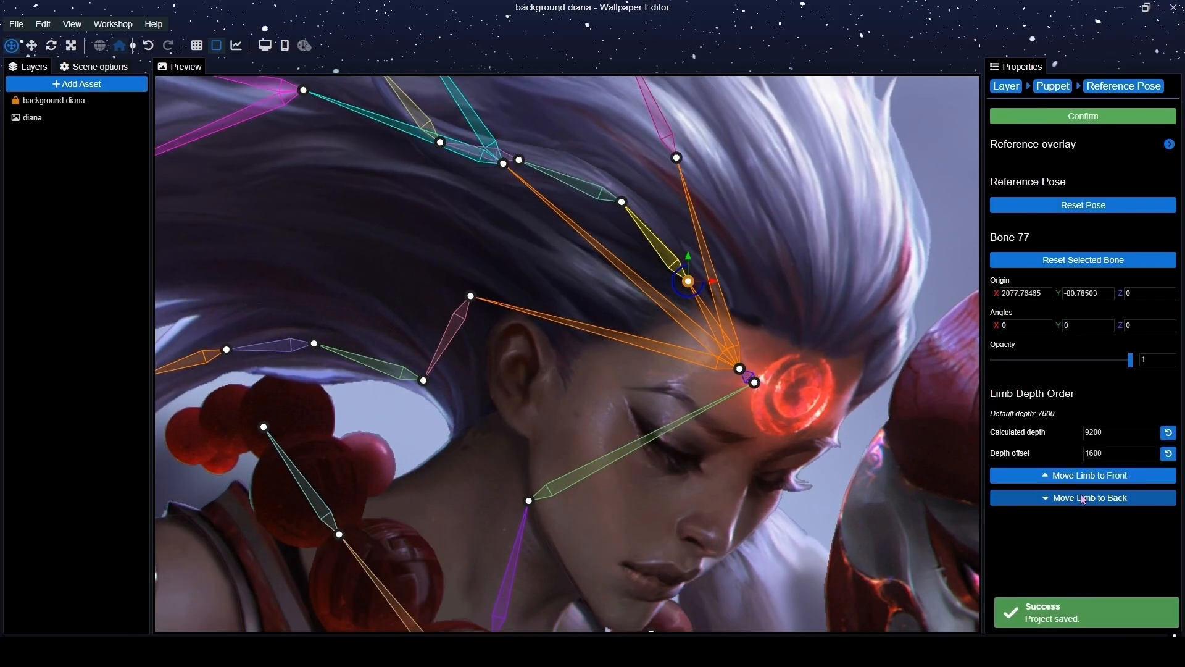
click(1083, 499)
click(1083, 499)
click(1084, 499)
click(1083, 499)
click(1083, 499)
click(1083, 499)
click(1084, 500)
click(1083, 500)
Check the limb depth of mask Bone 14 and confirm the reference pose.
scroll(842, 507, down, 4)
click(842, 506)
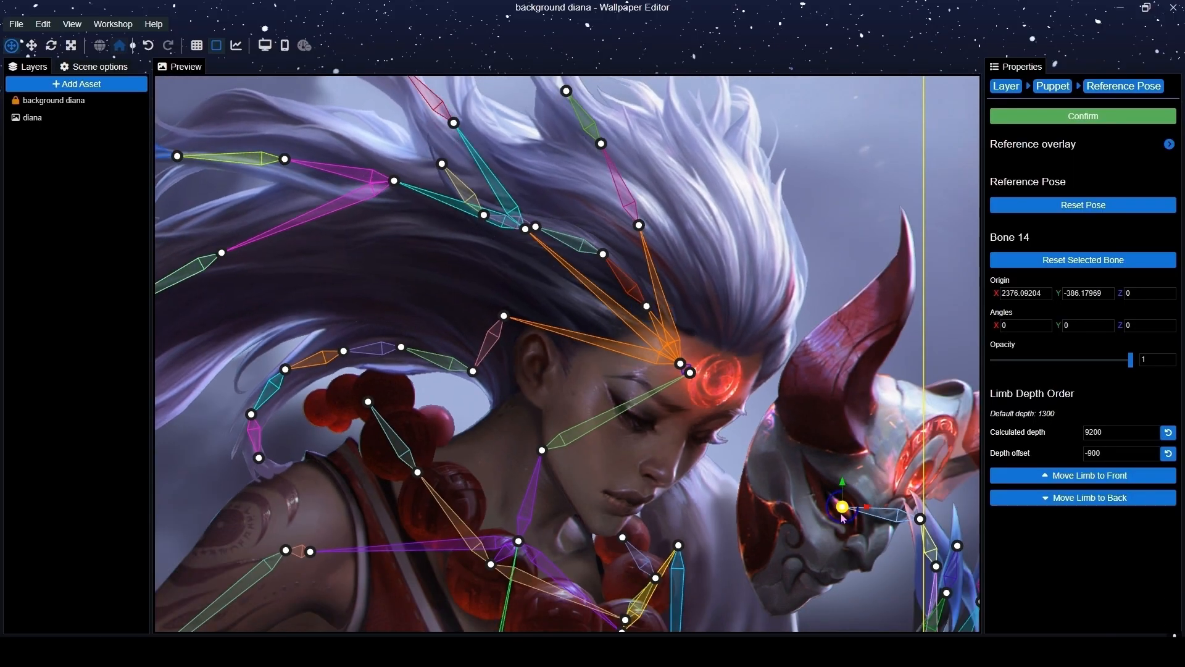
click(1041, 117)
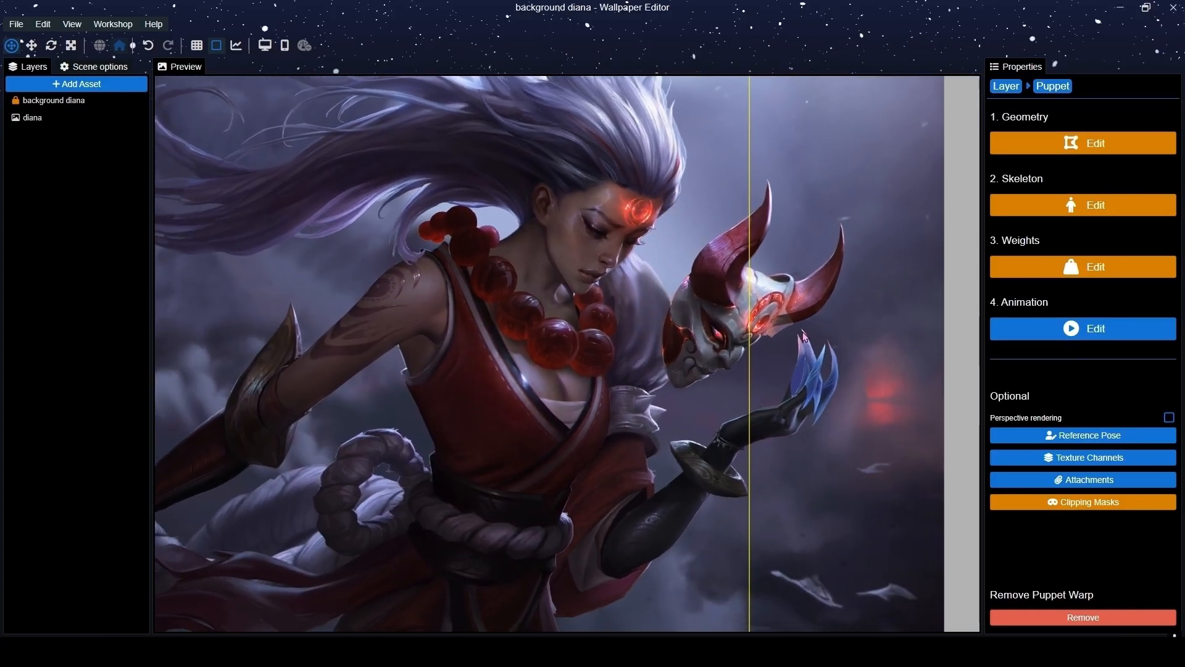
scroll(792, 339, down, 2)
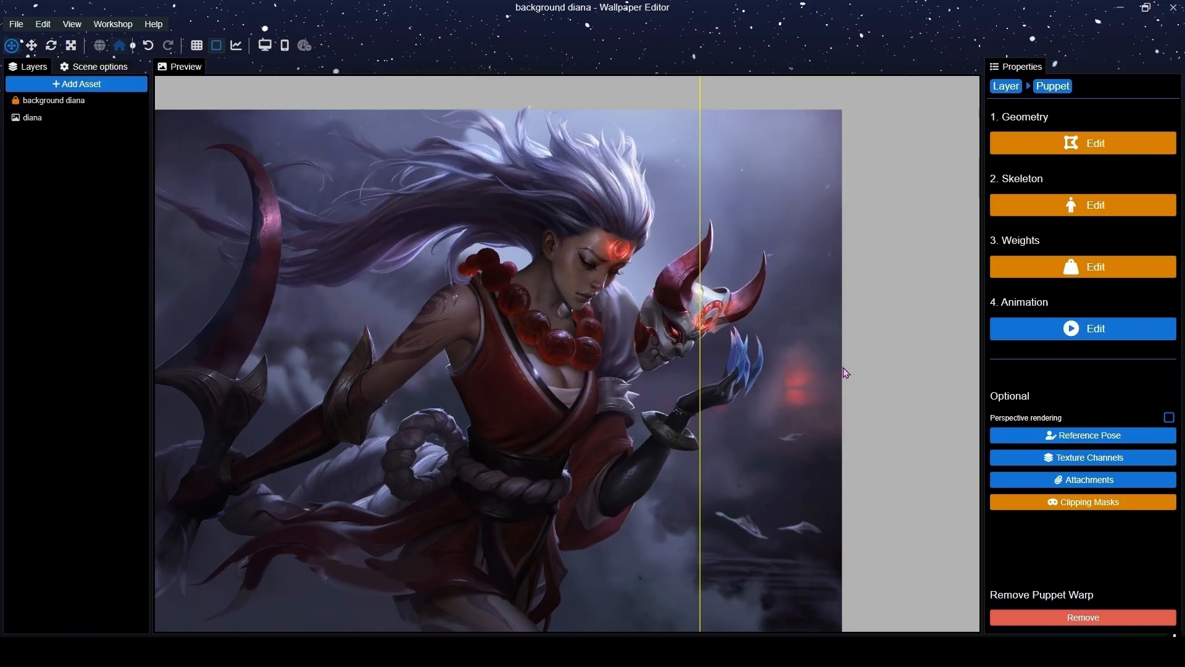
drag(844, 368, 910, 374)
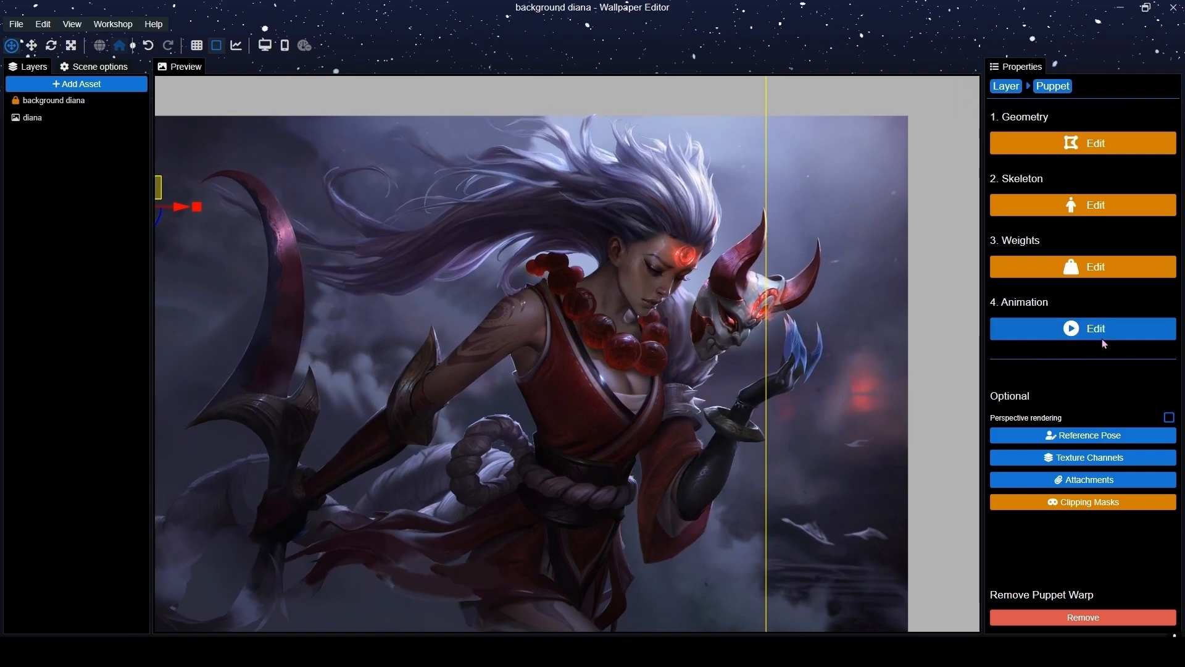
Reopen the reference pose, check the limb depth of necklace Bone 56, and return to the puppet overview.
scroll(768, 326, up, 5)
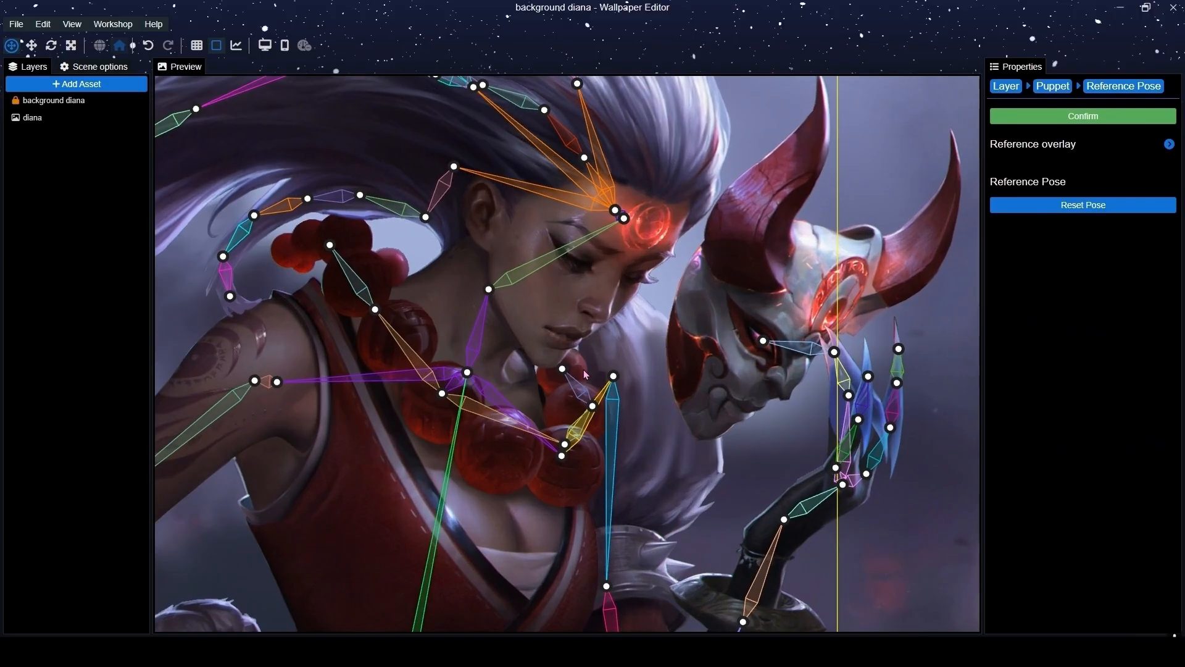
click(586, 374)
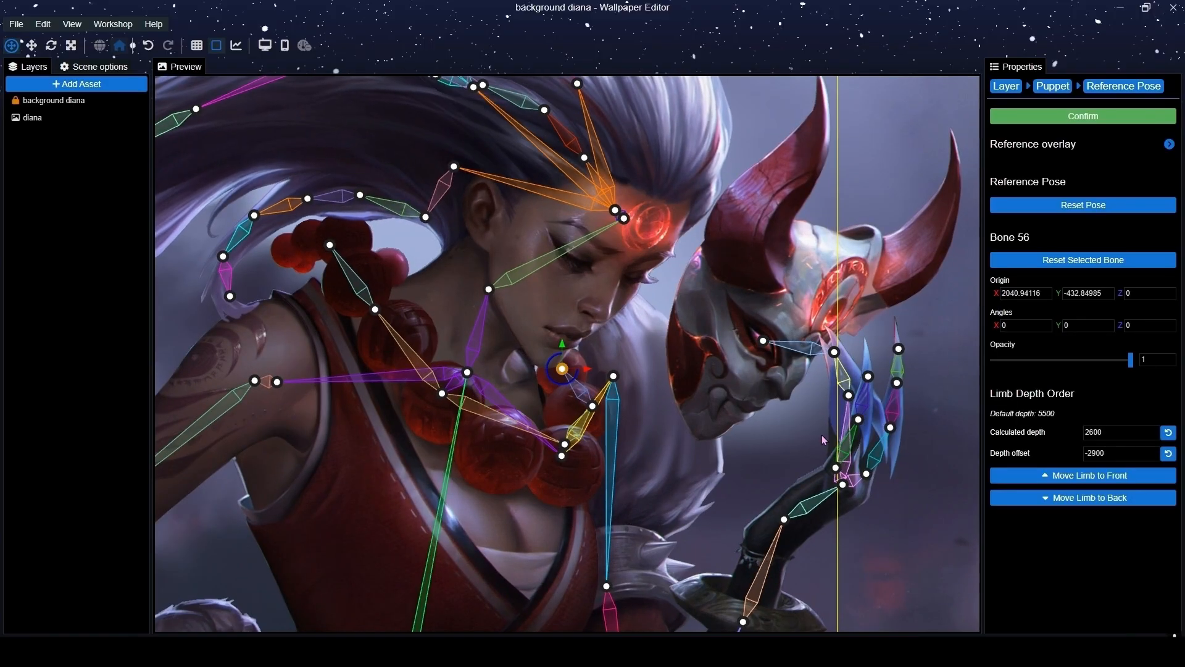
click(1065, 116)
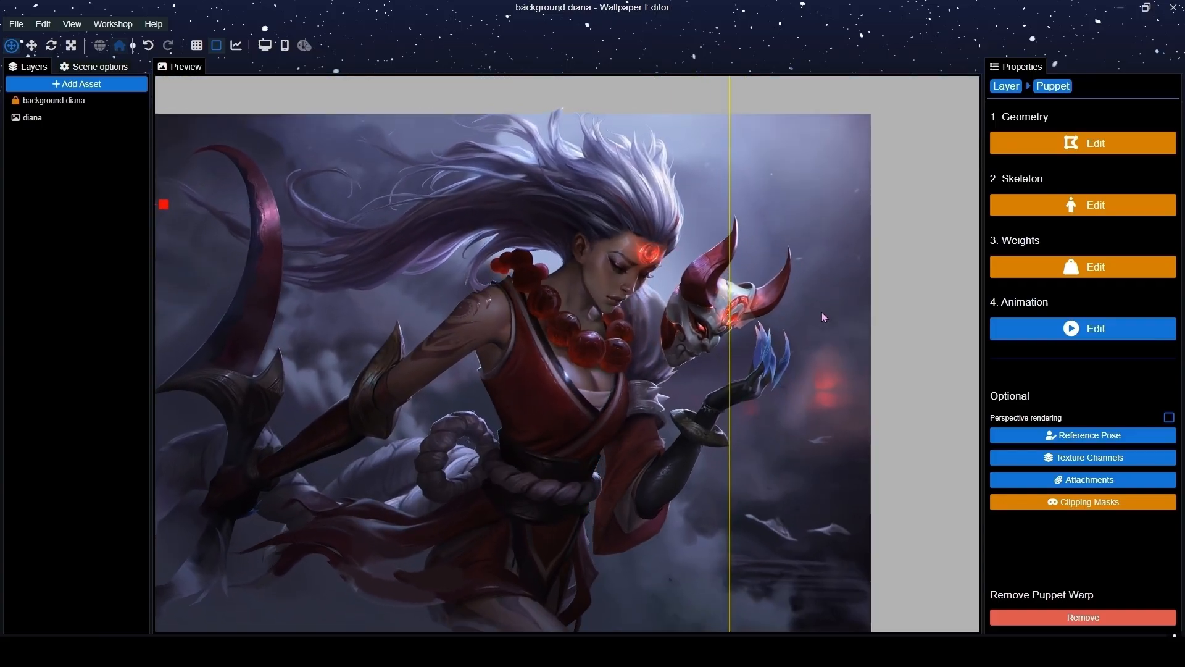
Search the asset library for "clock" and add the preset Clock text layer to the scene.
click(124, 84)
click(414, 97)
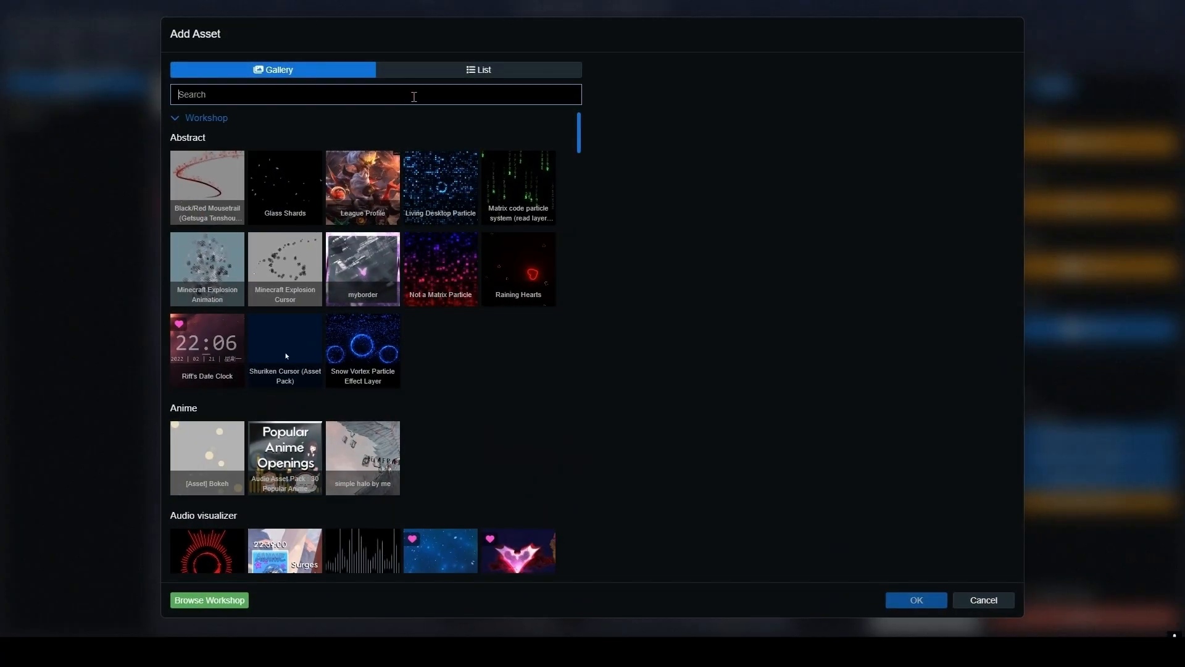
text(clock)
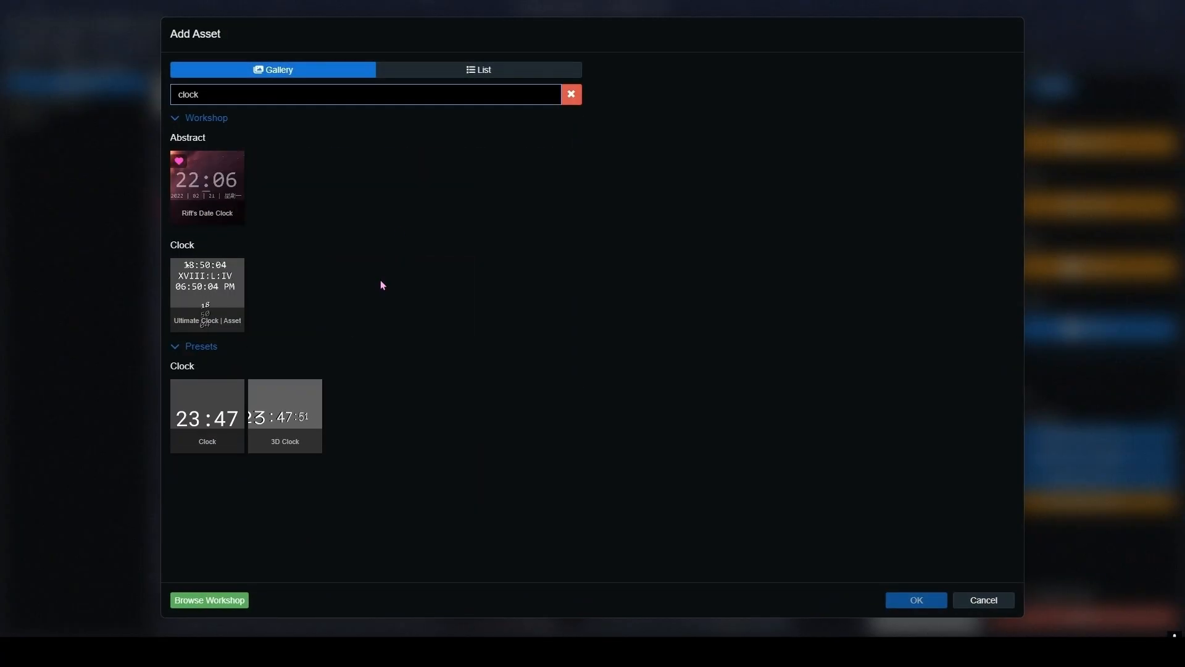
click(907, 596)
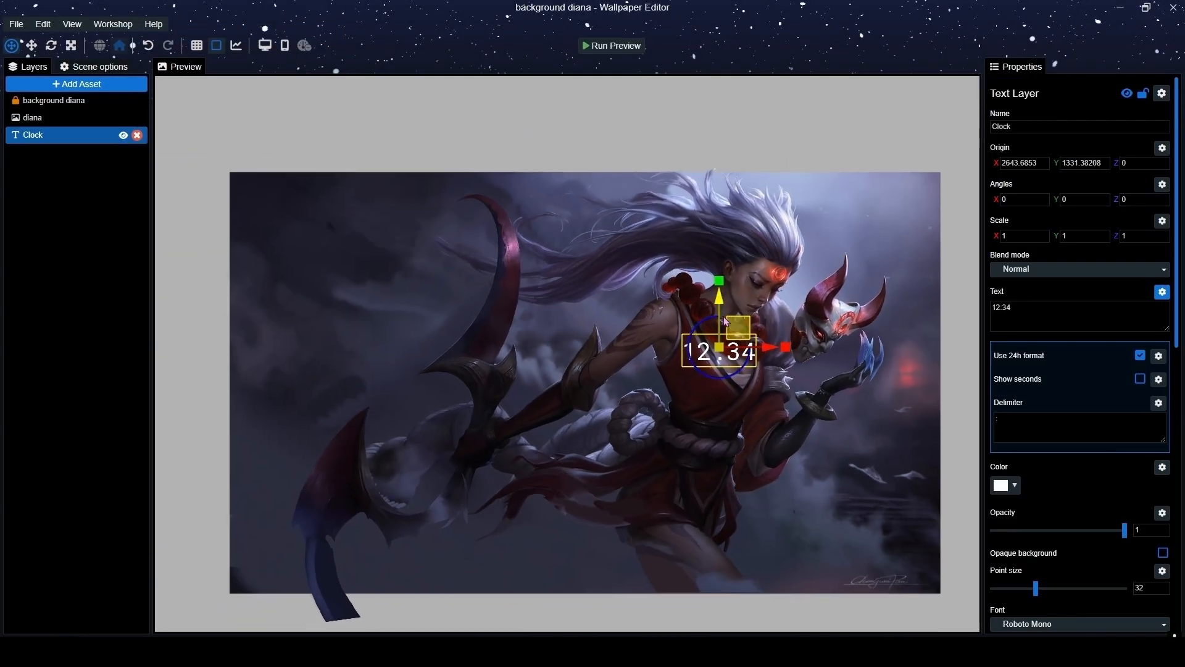
Move the clock to about X 577, Y 1775 in the dark sky beside the scythe blade and preview the wallpaper.
drag(727, 321, 343, 241)
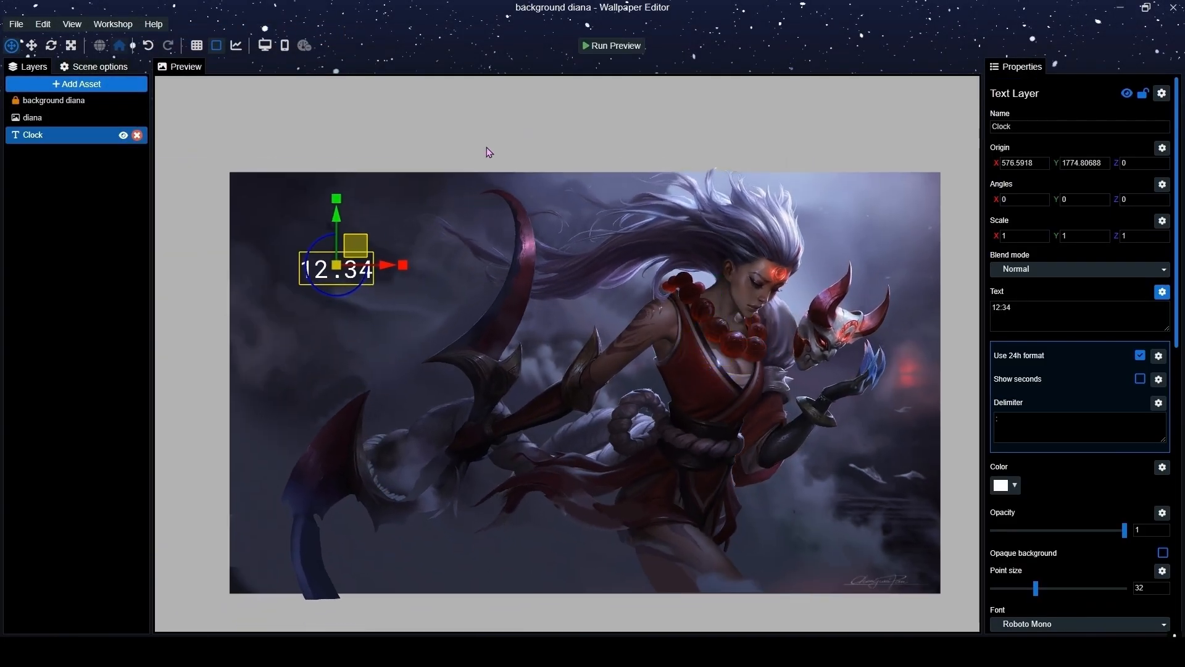
click(611, 45)
click(265, 45)
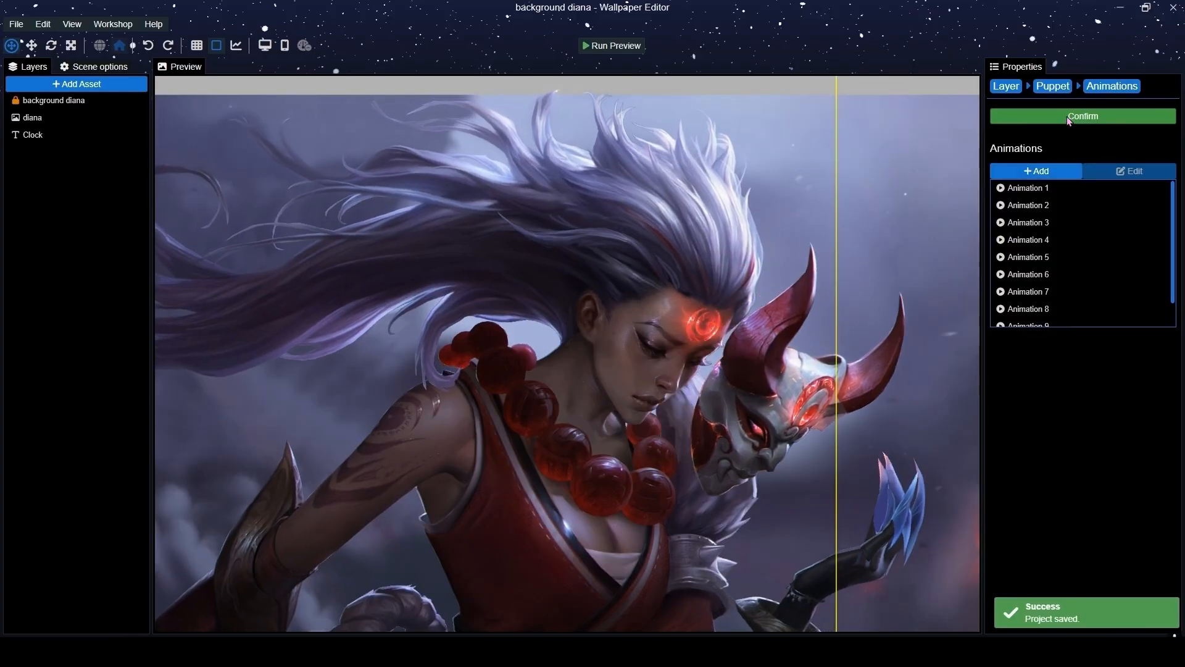
Add a looping 150-frame animation at 30 FPS with a smooth loop to the Diana puppet.
click(1069, 117)
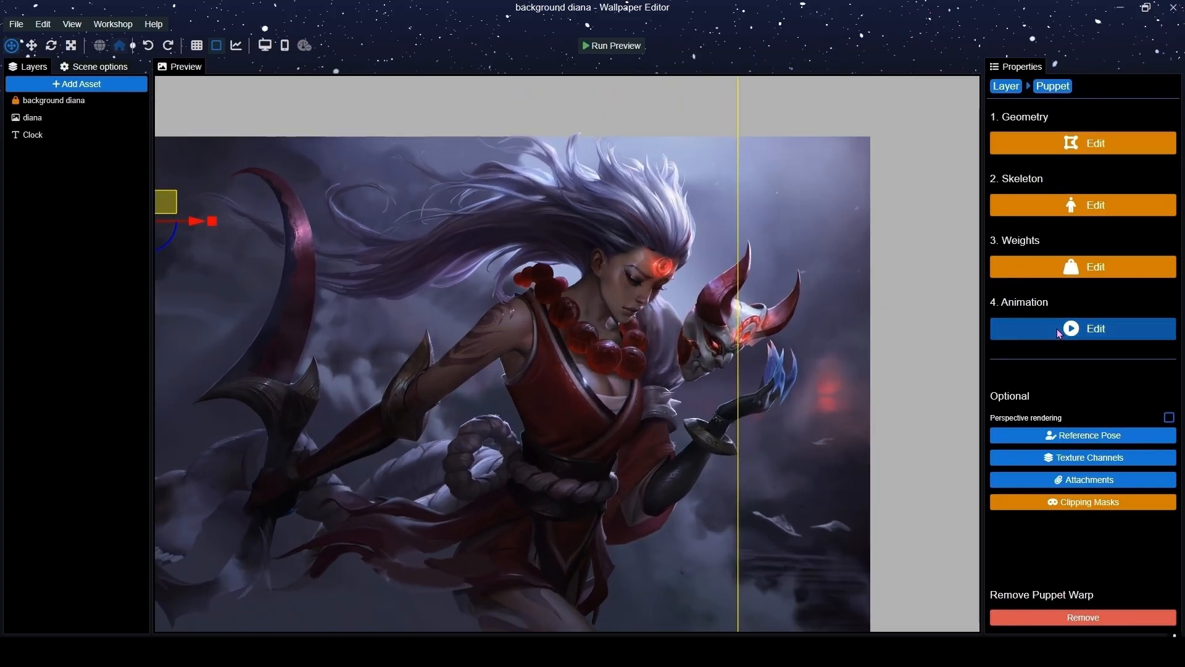
click(1058, 332)
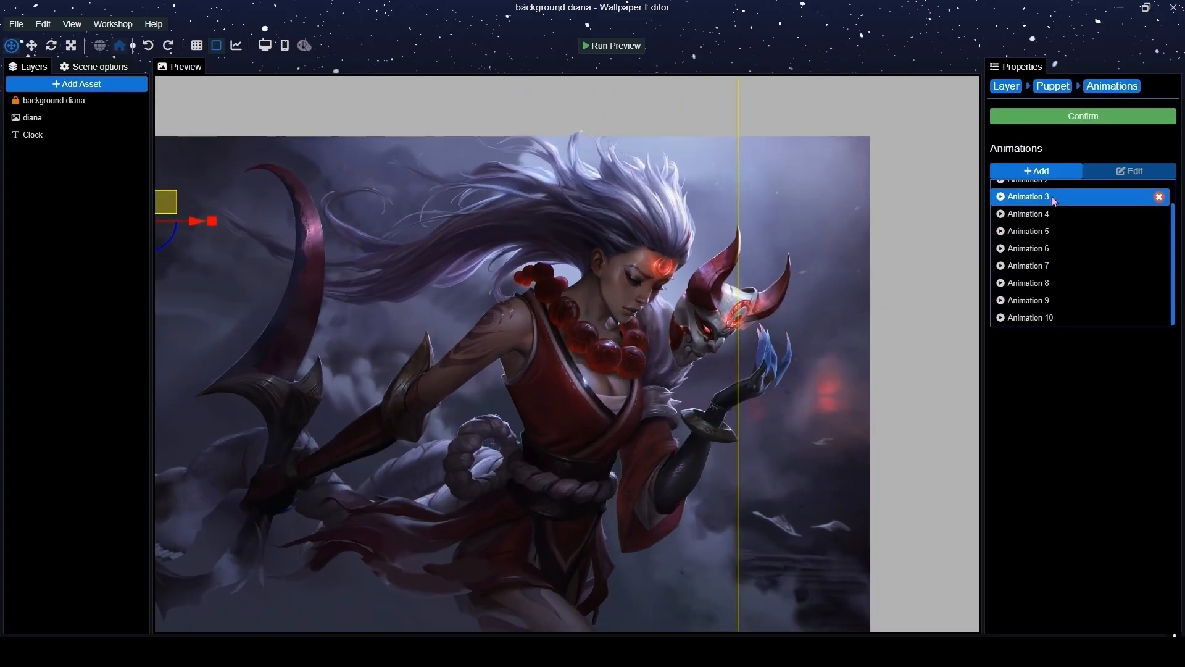
click(1059, 171)
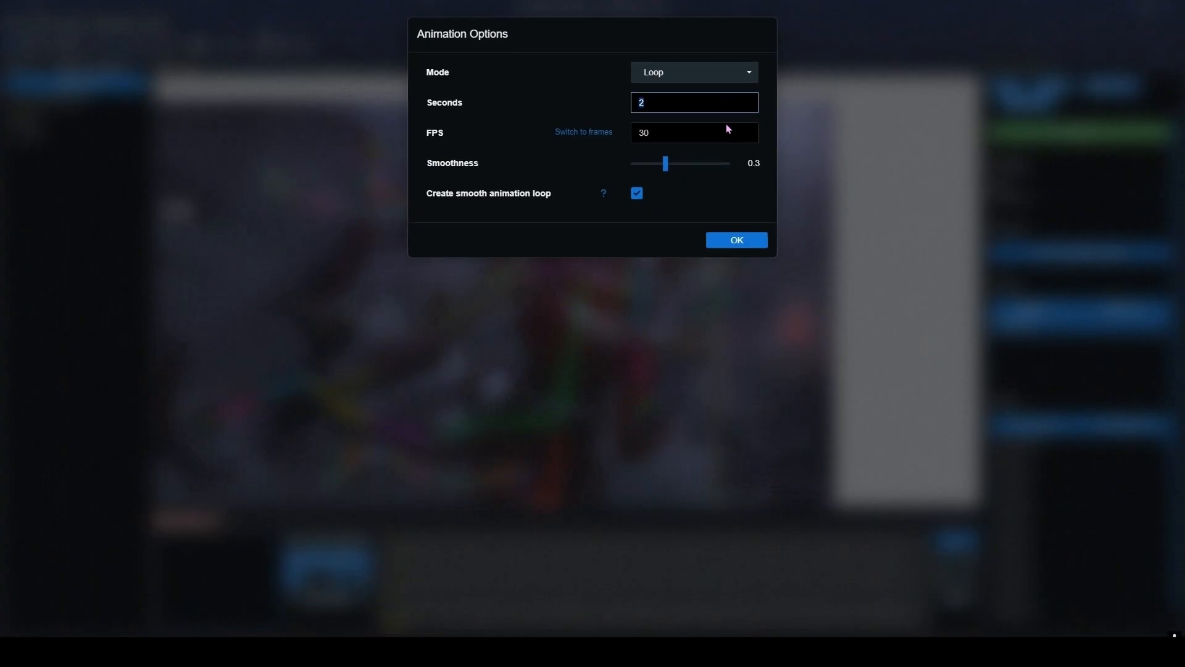
click(752, 239)
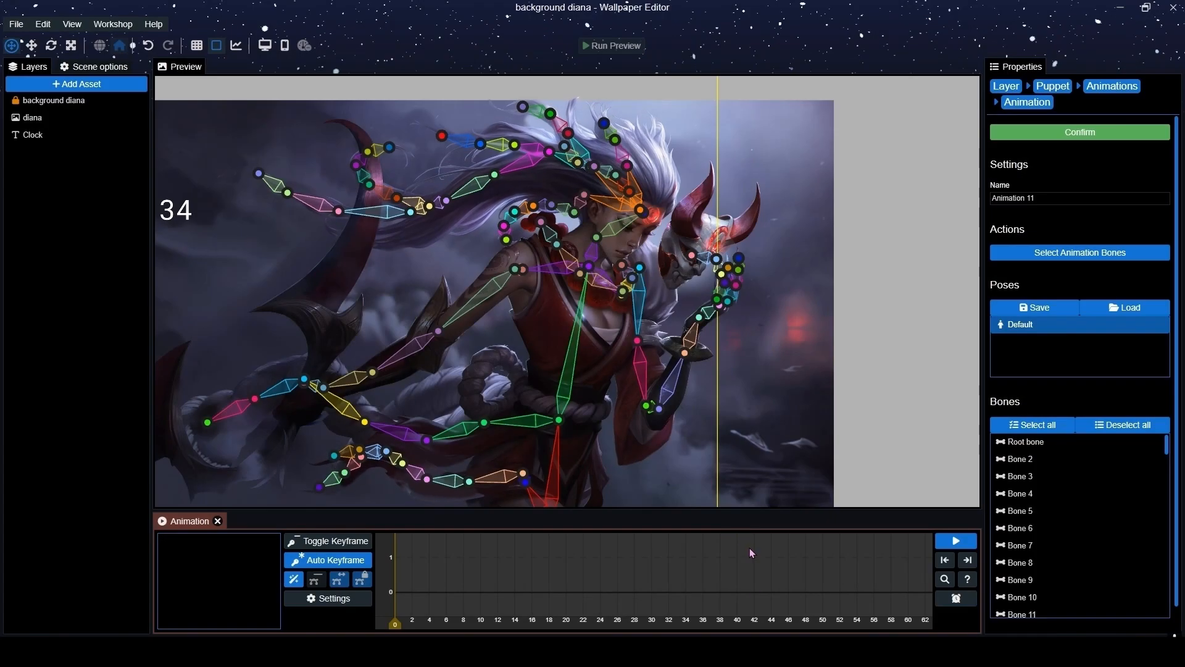
click(944, 579)
Keyframe a slight downward movement of the forehead bone at frame 40, then play and confirm the animation.
scroll(630, 297, up, 10)
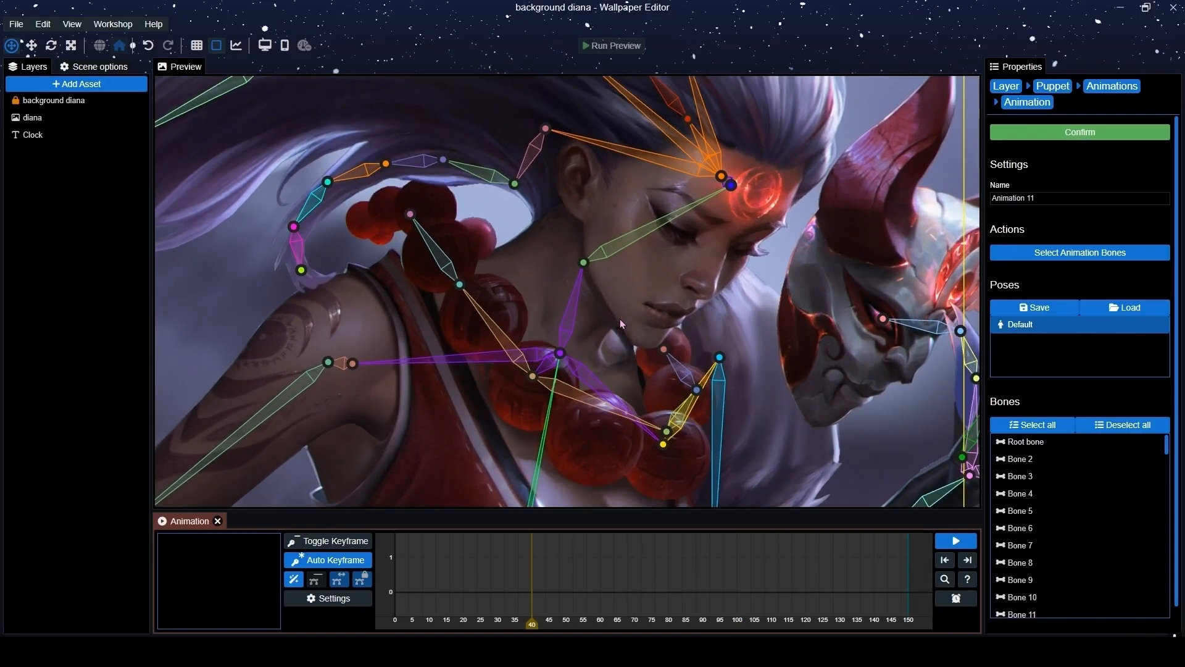
click(590, 277)
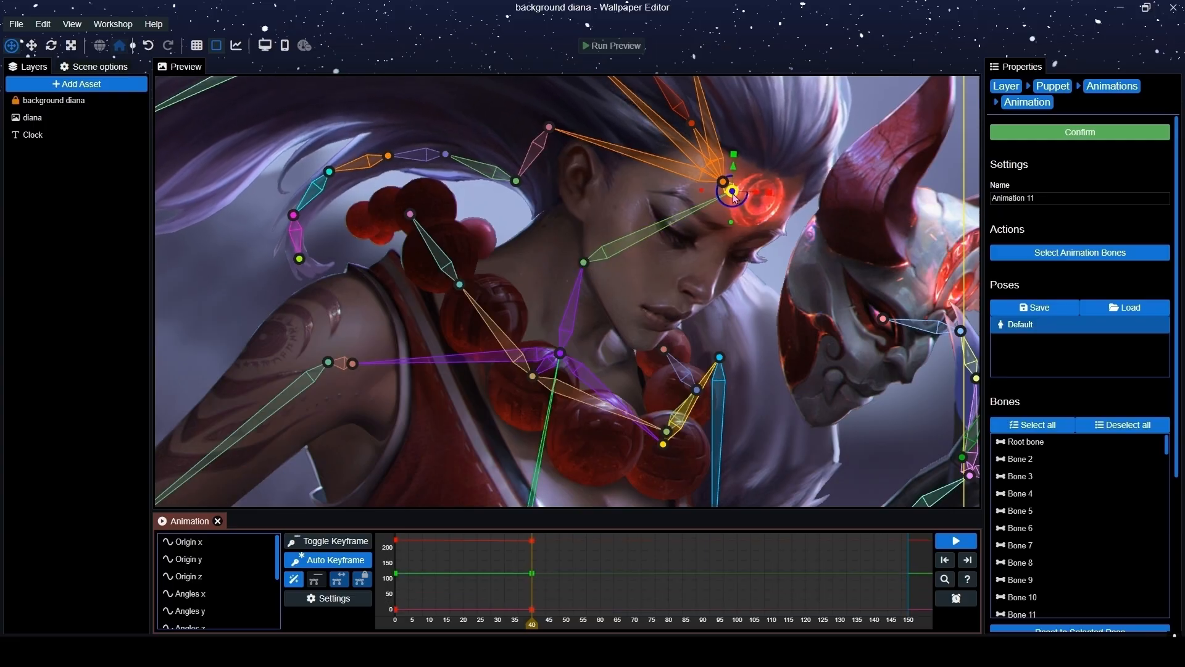
click(956, 541)
scroll(771, 446, down, 4)
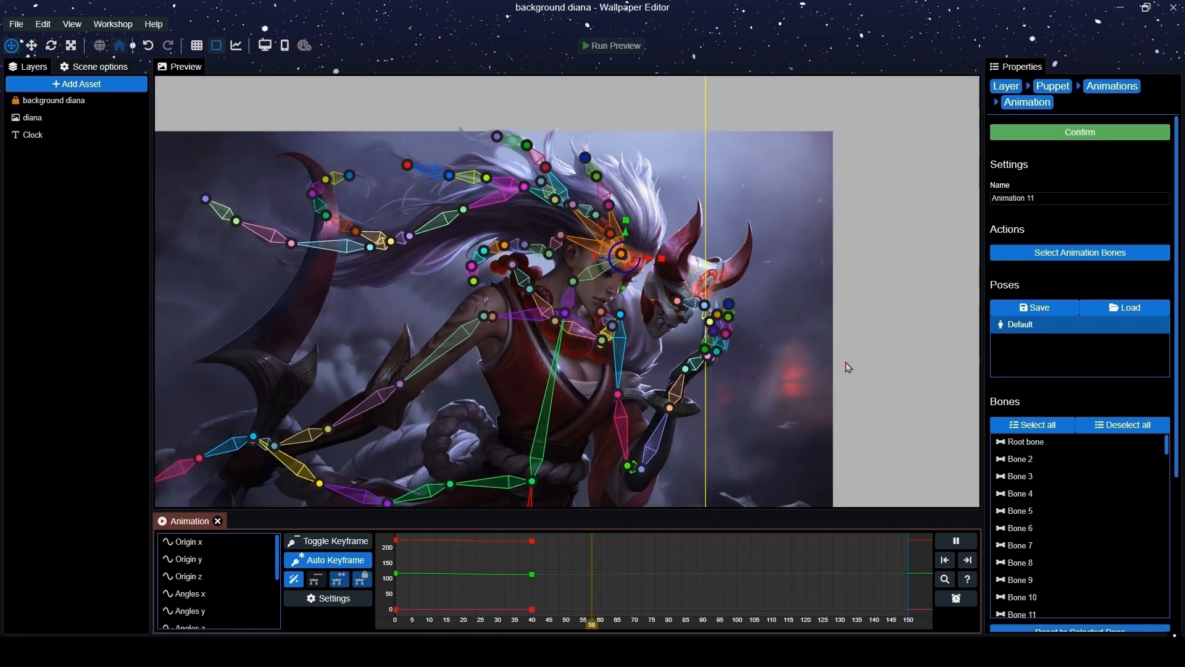
click(1088, 137)
click(1013, 116)
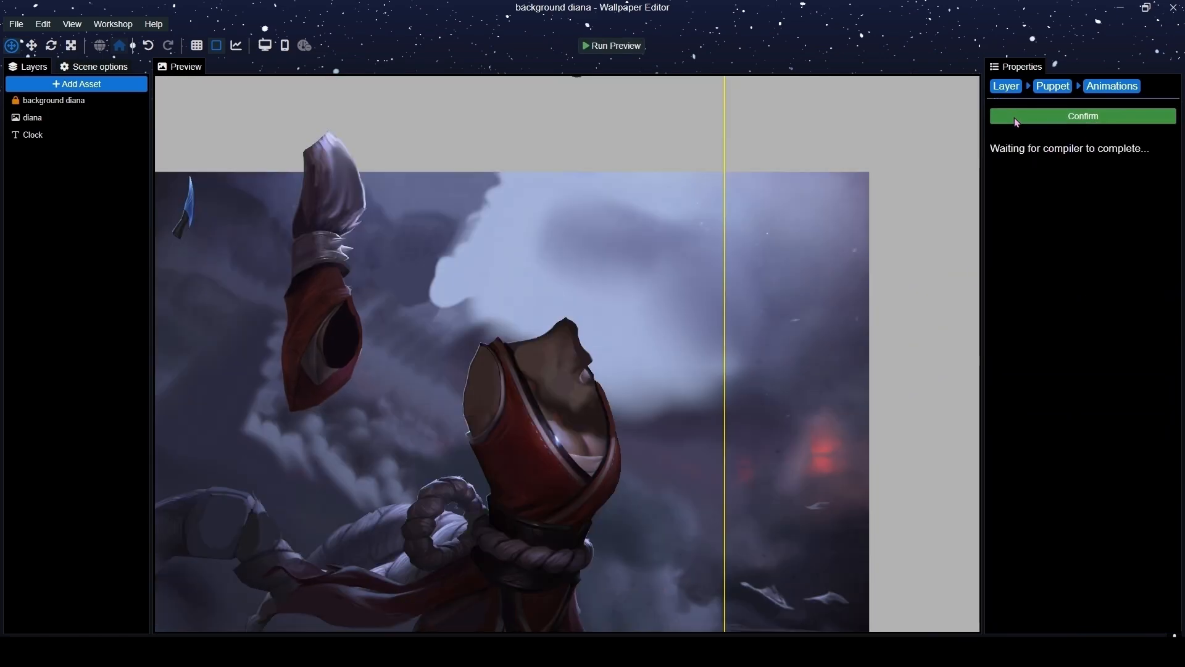
Add Animation 11 to the diana layer's puppet warp animations and return to the layer properties.
click(1006, 90)
scroll(1022, 247, down, 8)
scroll(1037, 302, down, 1)
click(1040, 241)
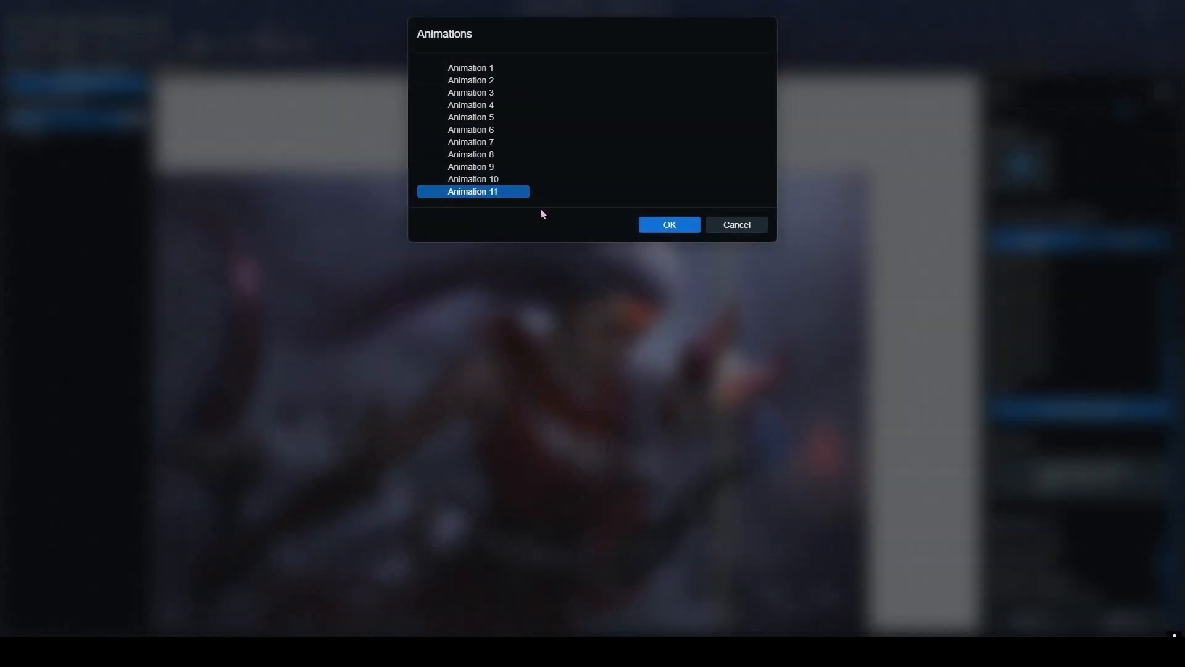
click(654, 225)
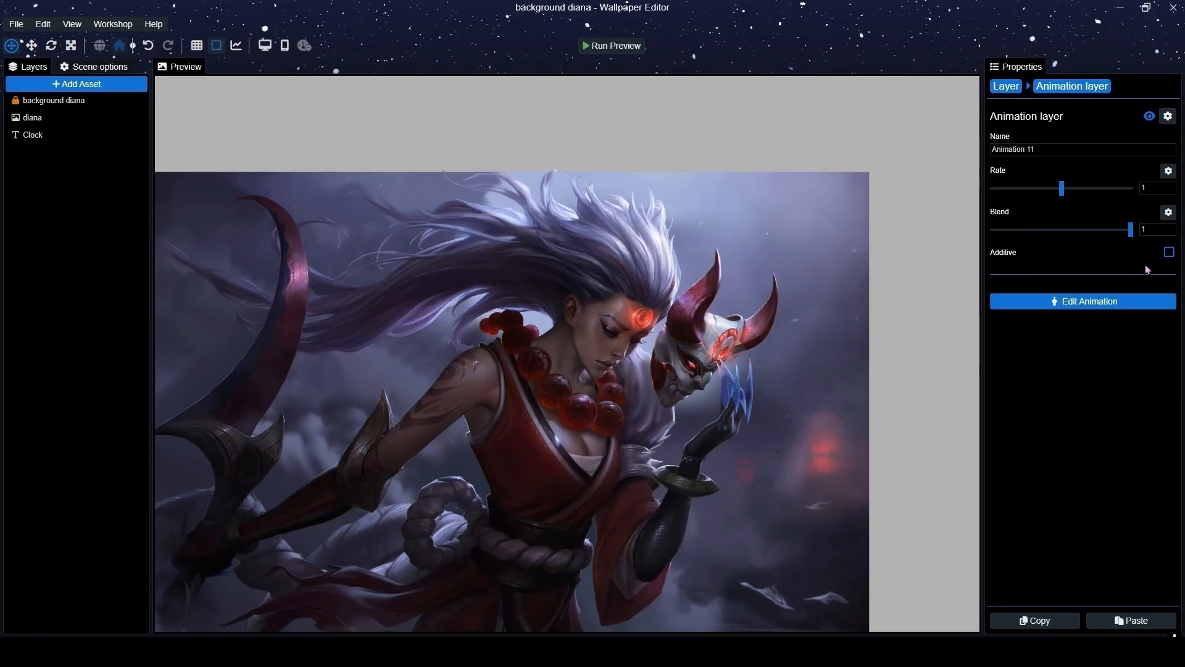
click(1006, 86)
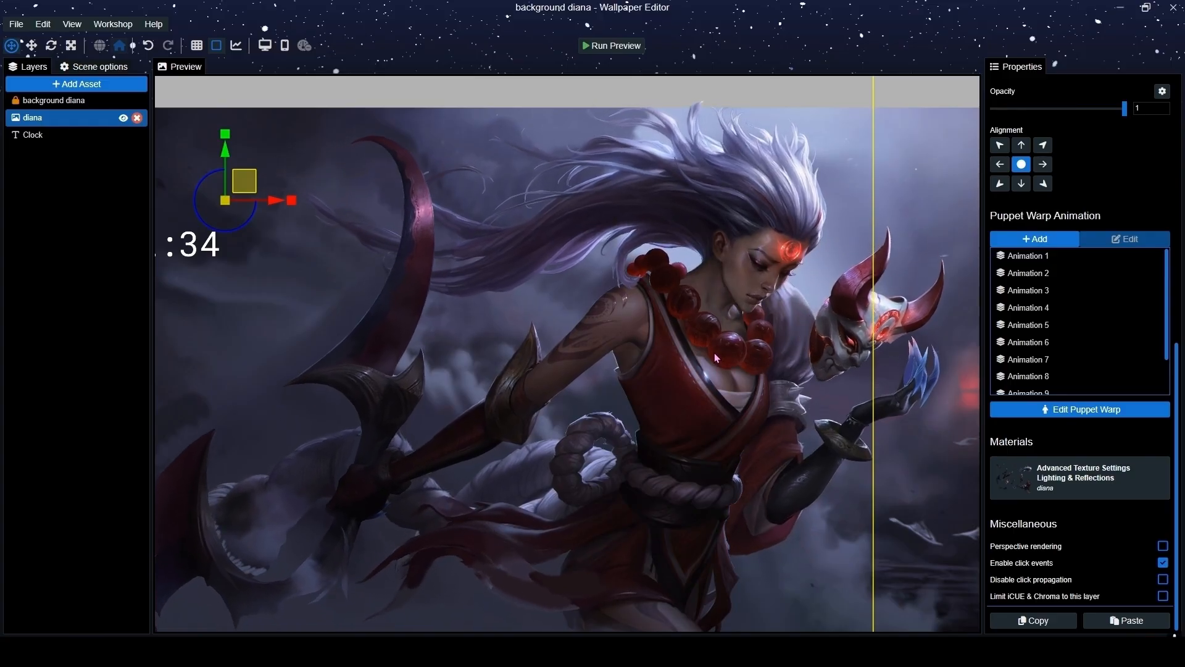
Save the project and add a Water Waves effect to the diana layer.
drag(751, 286, 679, 356)
scroll(679, 355, up, 3)
key(ctrl+s)
scroll(1119, 217, up, 8)
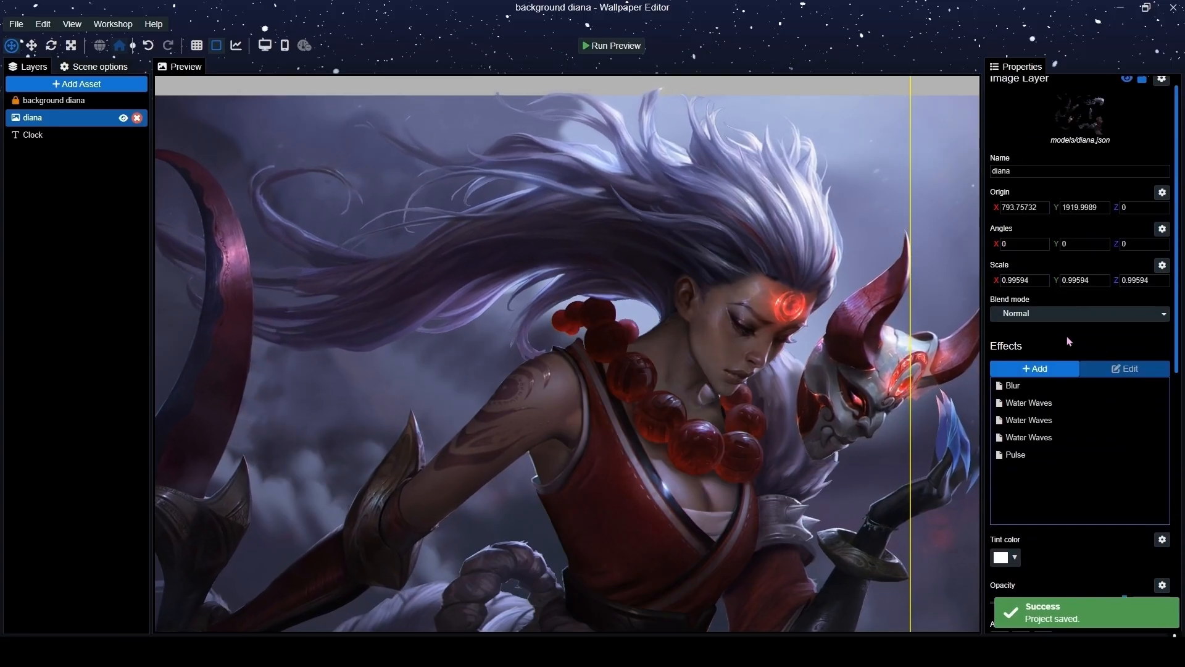
click(1052, 367)
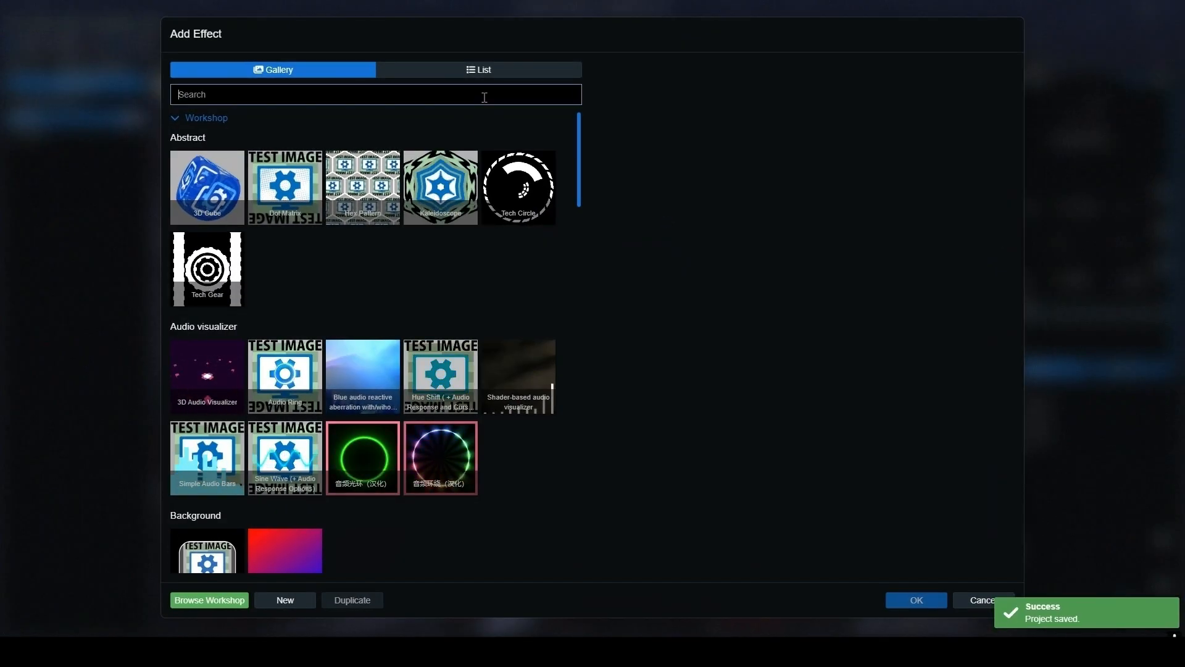
text(water)
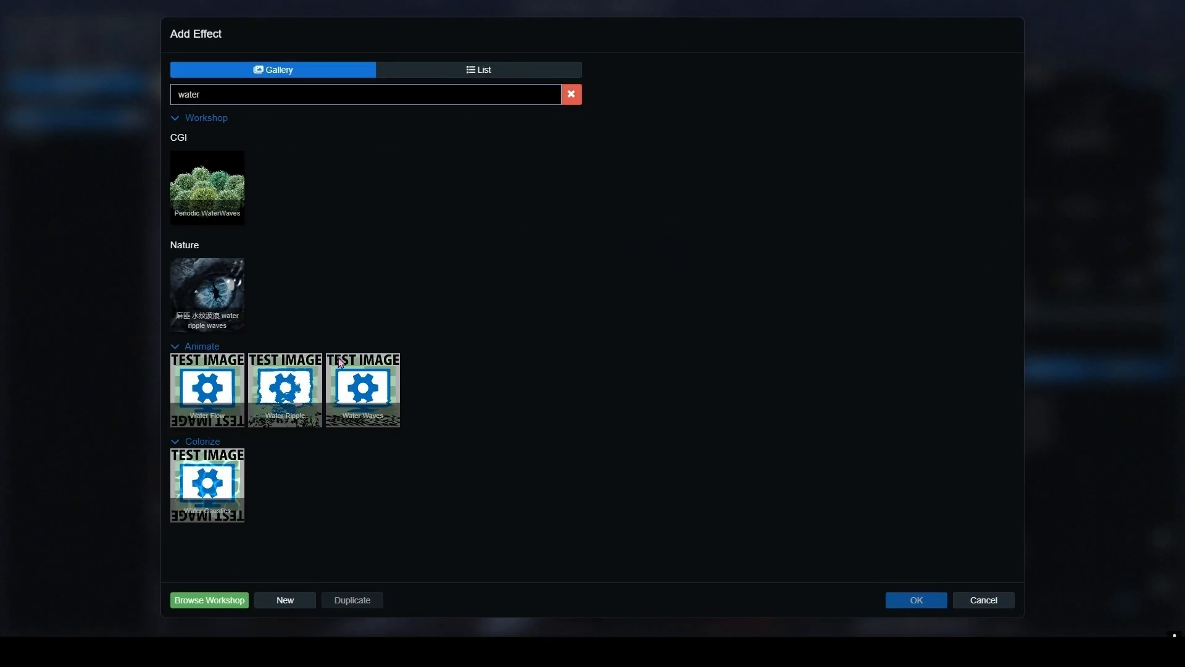
click(390, 398)
click(934, 599)
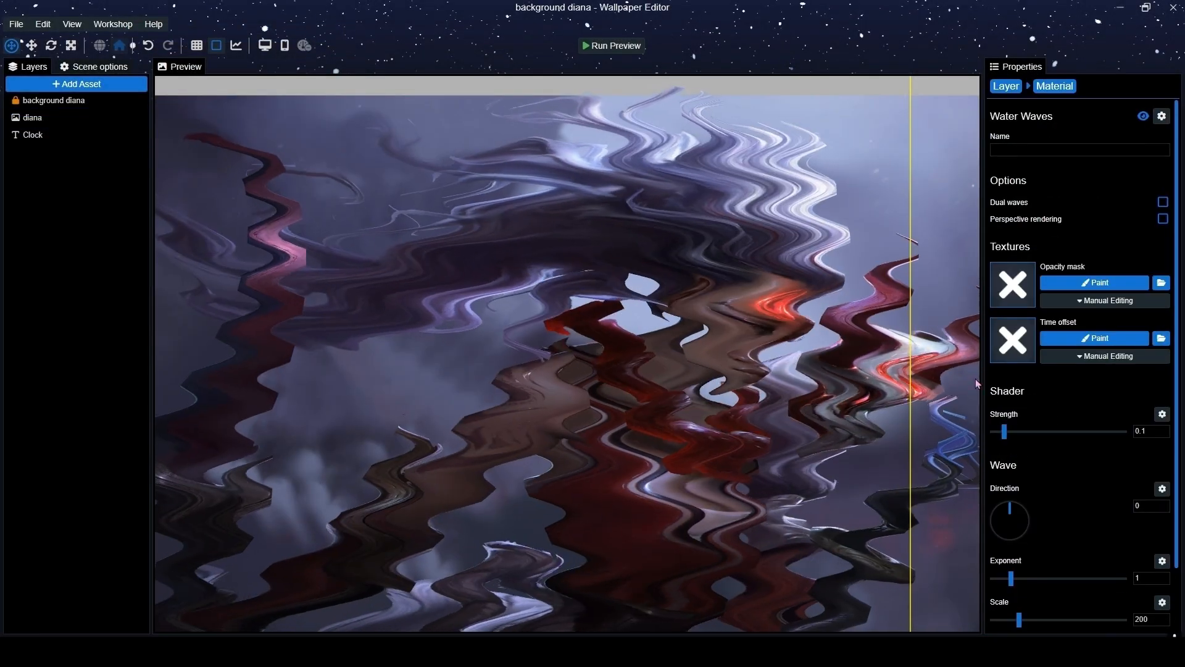
Paint the Water Waves opacity mask over the detached dark hair strand with brush amount 91 and size 62.
click(1091, 282)
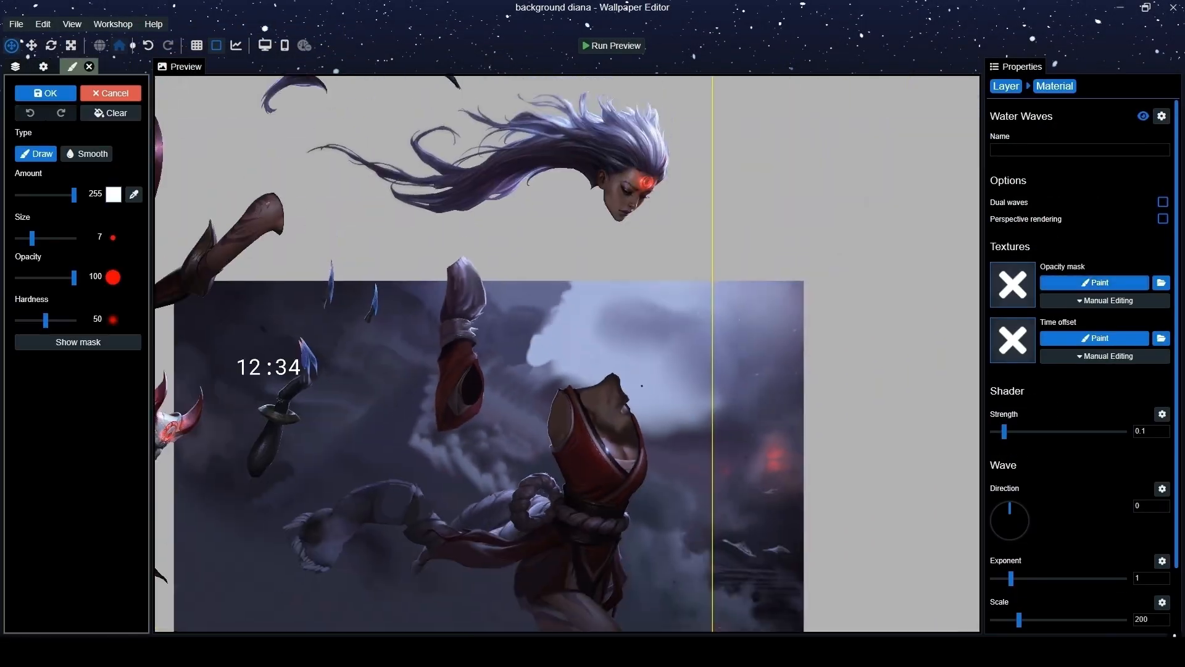
scroll(535, 243, up, 6)
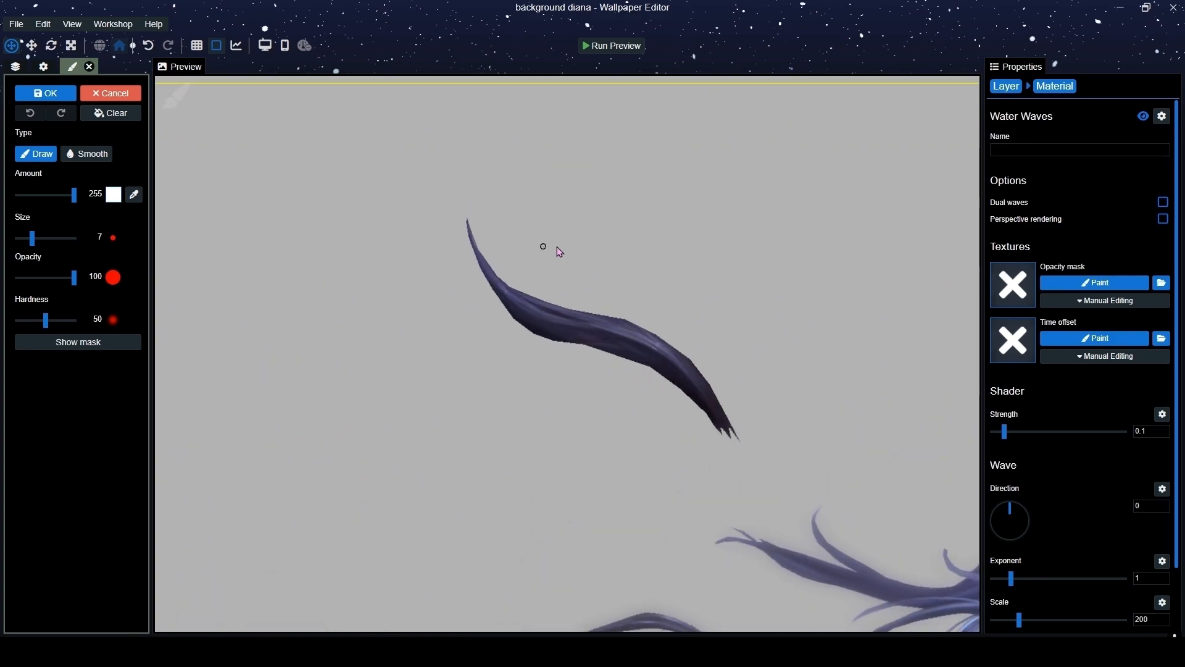
mouse_move(689, 387)
mouse_down()
mouse_move(642, 346)
mouse_move(502, 287)
mouse_move(464, 219)
mouse_move(477, 260)
mouse_move(694, 368)
mouse_up()
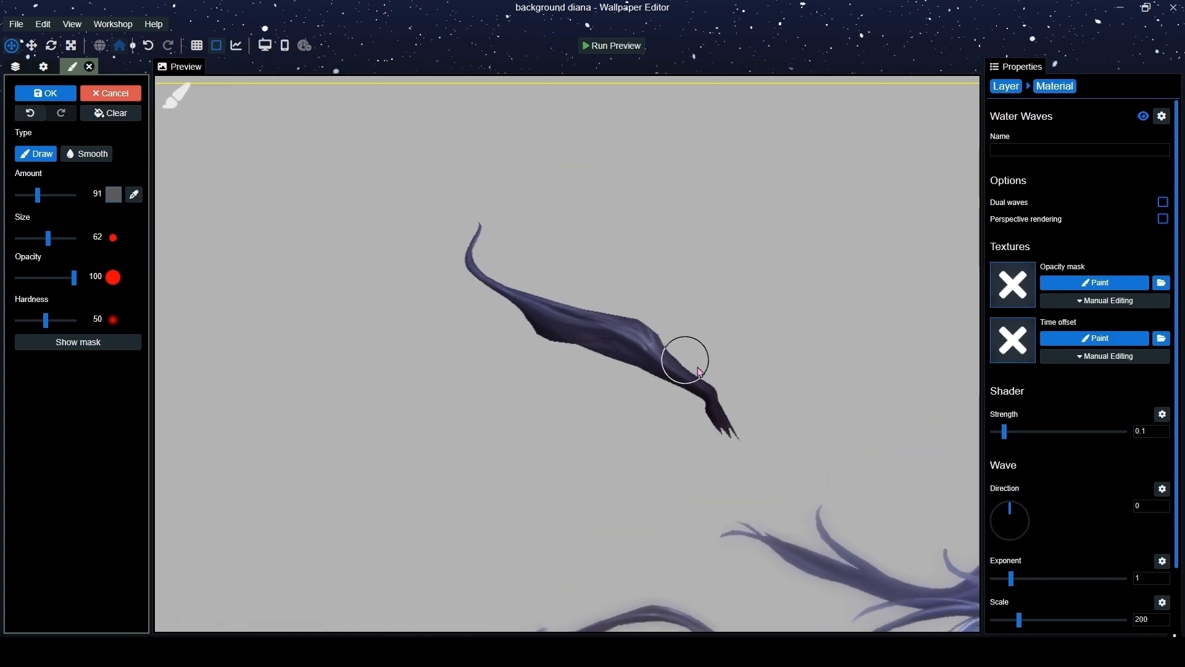
Set the Water Waves direction to -50, the scale to 33 and the speed to 3.
mouse_move(1010, 507)
mouse_down()
mouse_move(1023, 501)
mouse_move(999, 509)
mouse_up()
scroll(1066, 490, down, 1)
scroll(1067, 492, down, 1)
double_click(1146, 548)
text(33)
double_click(1150, 589)
text(3)
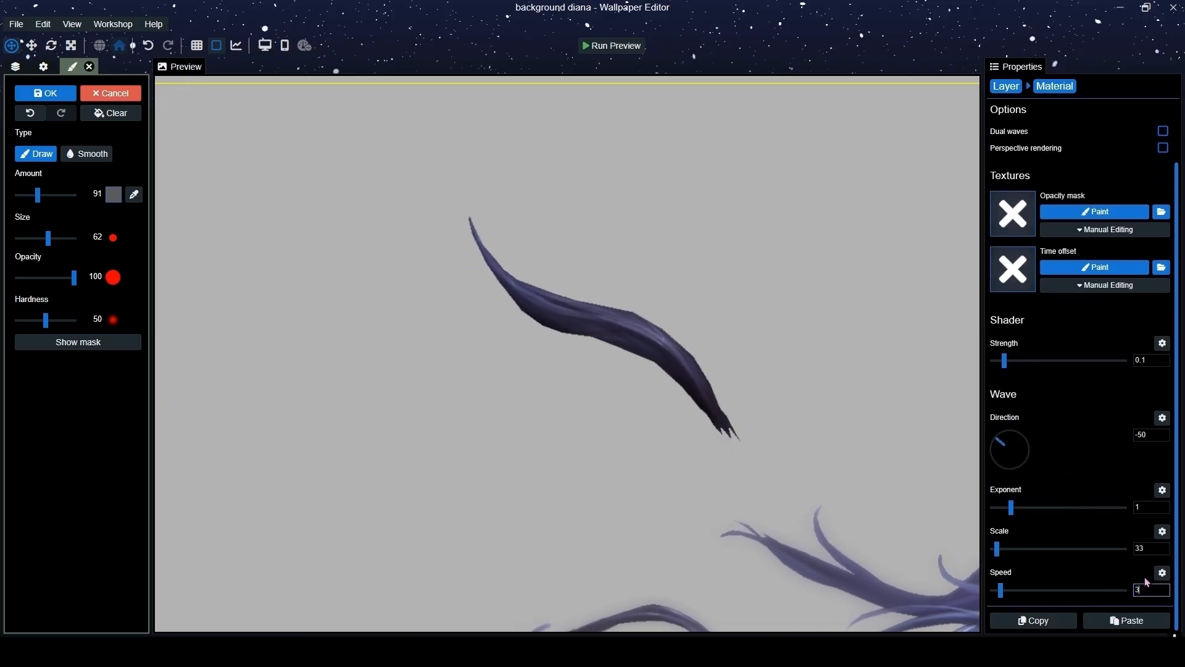
Paint the opacity mask along the whole hair strand, then clear it at the strand's root with amount 0.
mouse_move(719, 429)
mouse_down()
mouse_move(559, 332)
mouse_move(452, 232)
mouse_up()
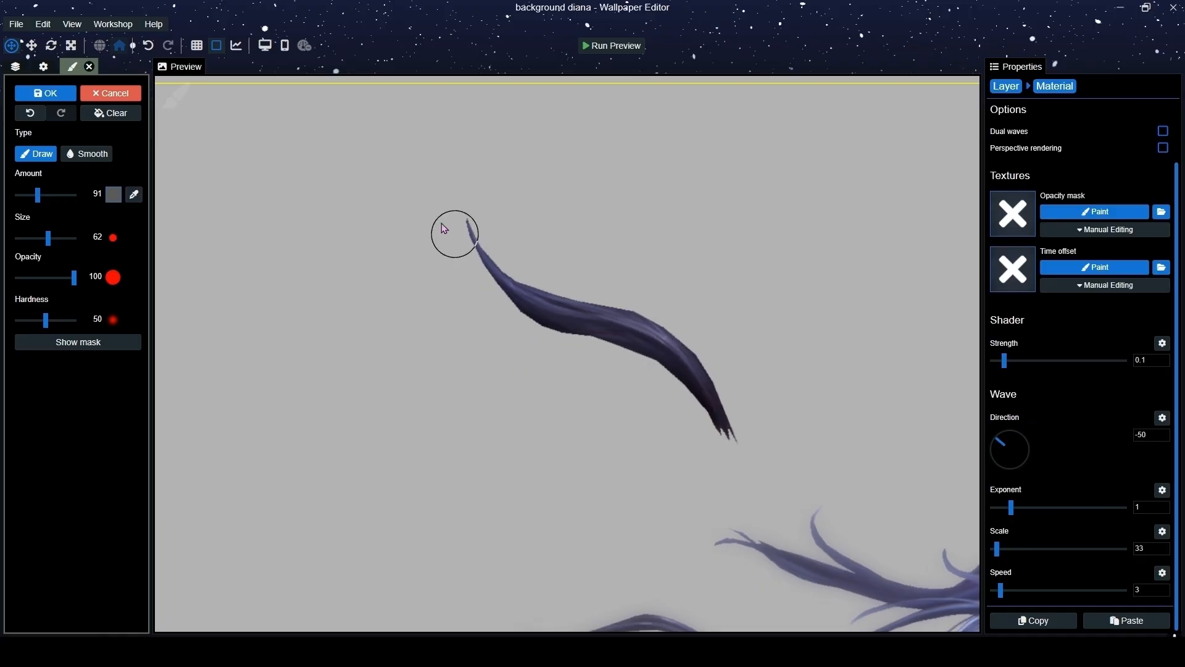
drag(38, 195, 13, 225)
drag(728, 417, 716, 420)
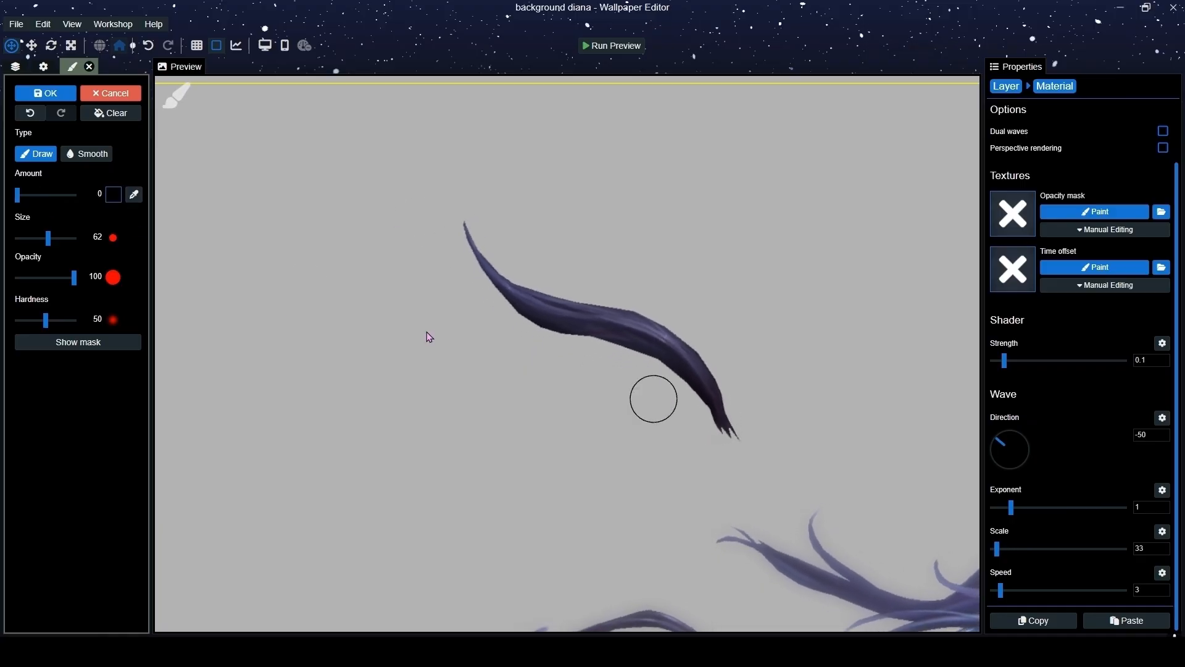
Smooth the opacity mask along the hair strand with amount 89 and save the project.
click(87, 153)
drag(18, 195, 43, 191)
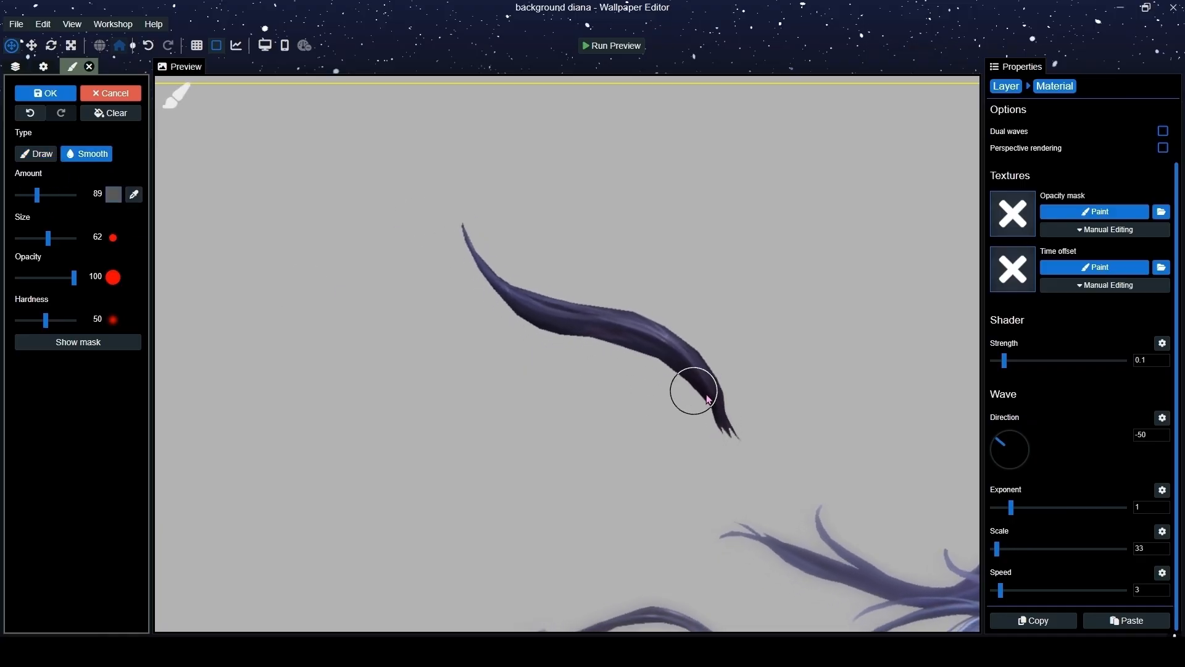
mouse_move(717, 404)
mouse_down()
mouse_move(625, 339)
mouse_move(678, 415)
mouse_move(523, 352)
mouse_up()
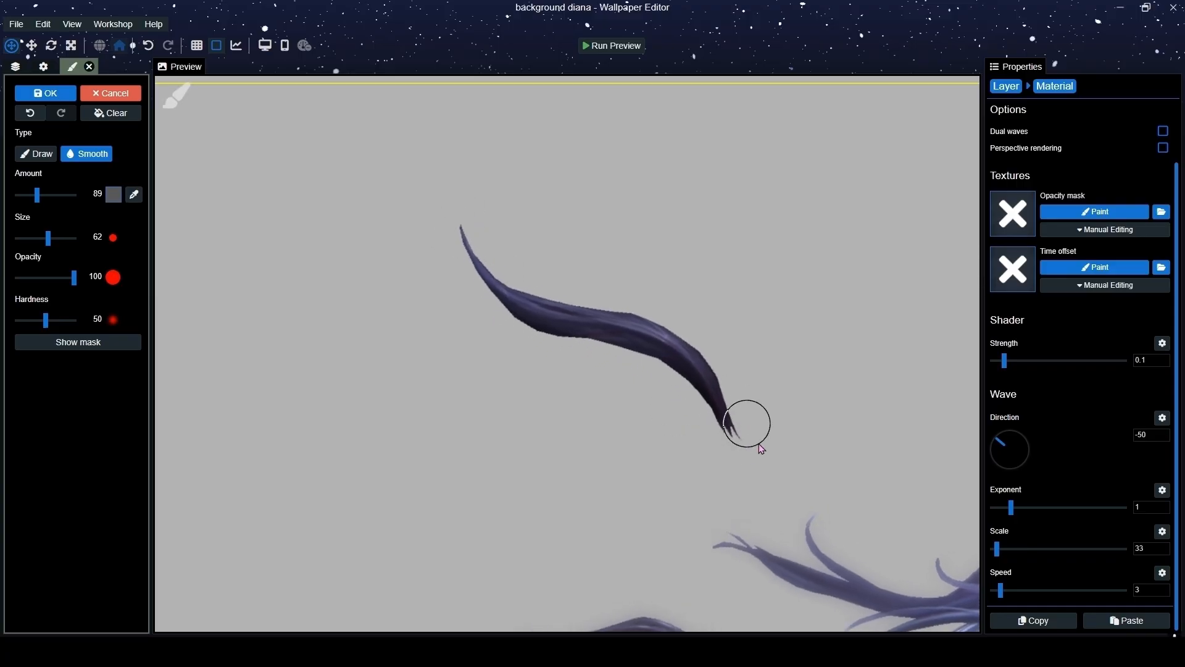
key(ctrl+s)
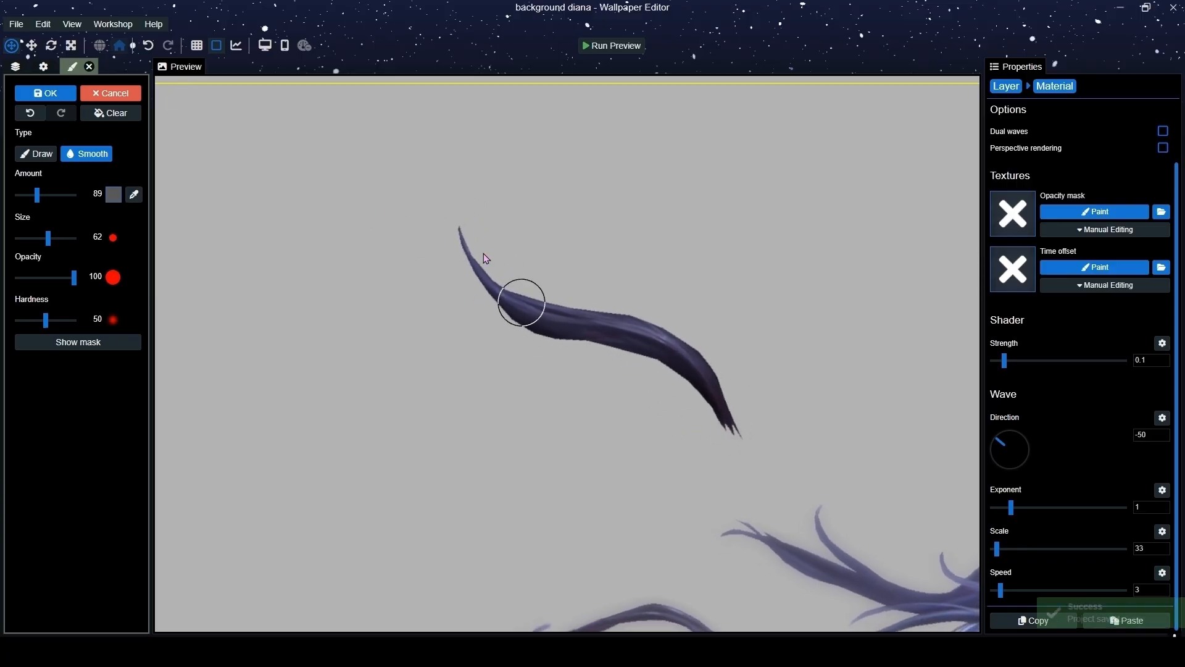
Clear the mask again at the strand's root with amount 0, then smooth it along the strand with amount 133.
mouse_move(37, 195)
mouse_down()
mouse_move(26, 175)
mouse_move(17, 196)
mouse_up()
click(35, 154)
click(21, 195)
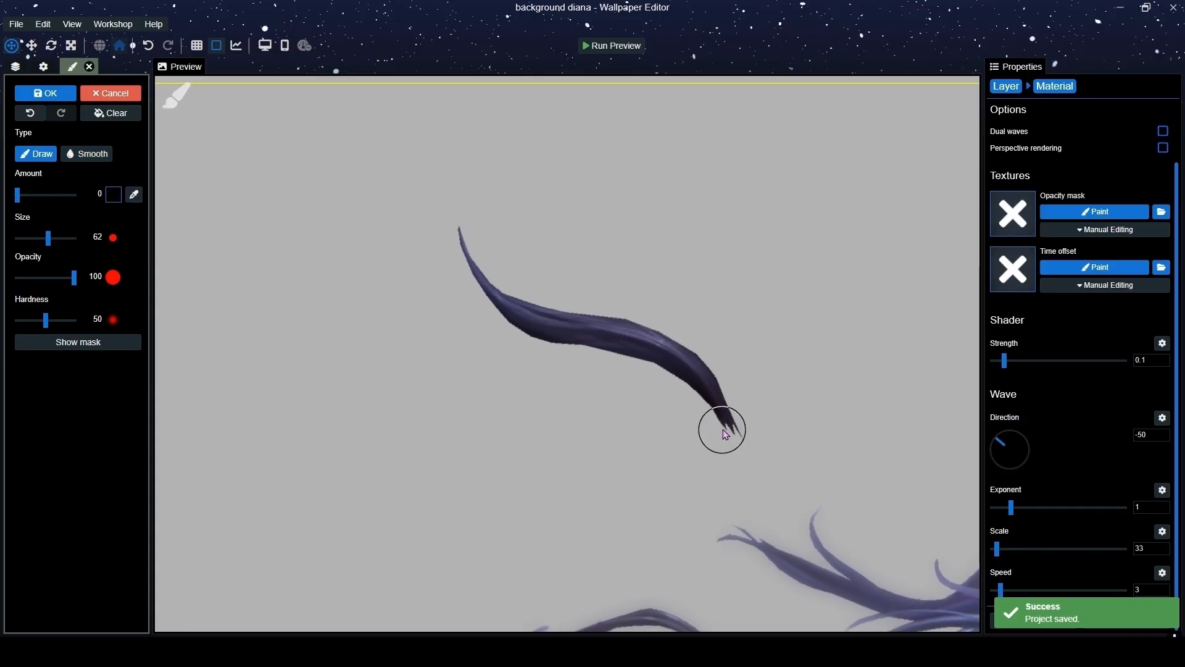
click(86, 154)
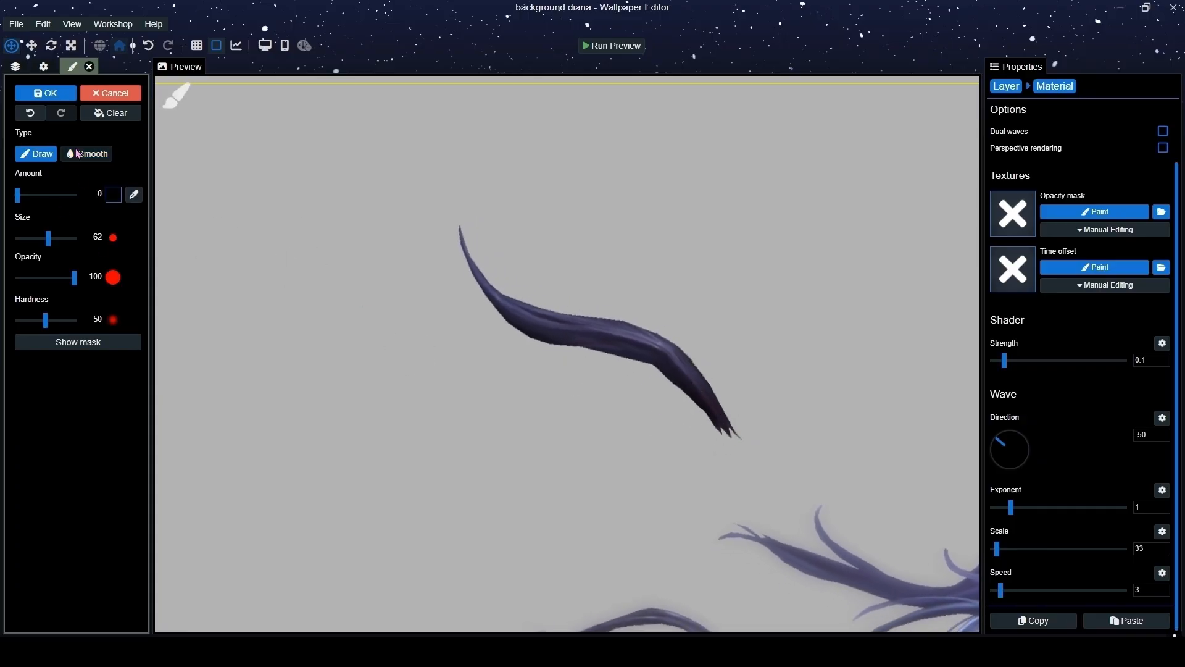
click(46, 195)
mouse_move(677, 371)
mouse_down()
mouse_move(707, 407)
mouse_move(613, 354)
mouse_move(523, 266)
mouse_move(581, 349)
mouse_move(705, 410)
mouse_move(729, 438)
mouse_move(663, 379)
mouse_move(509, 281)
mouse_up()
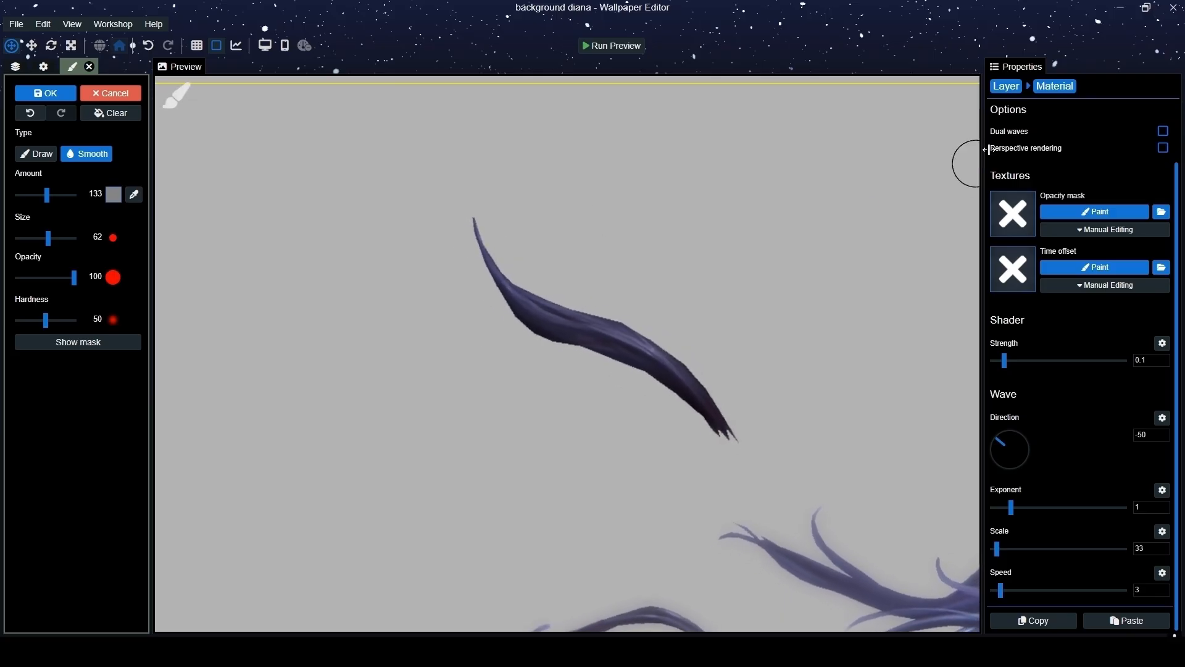
Return to the diana layer and examine the animated figure up close and as a whole.
click(1006, 88)
scroll(748, 268, down, 10)
drag(772, 617, 745, 485)
scroll(747, 489, up, 10)
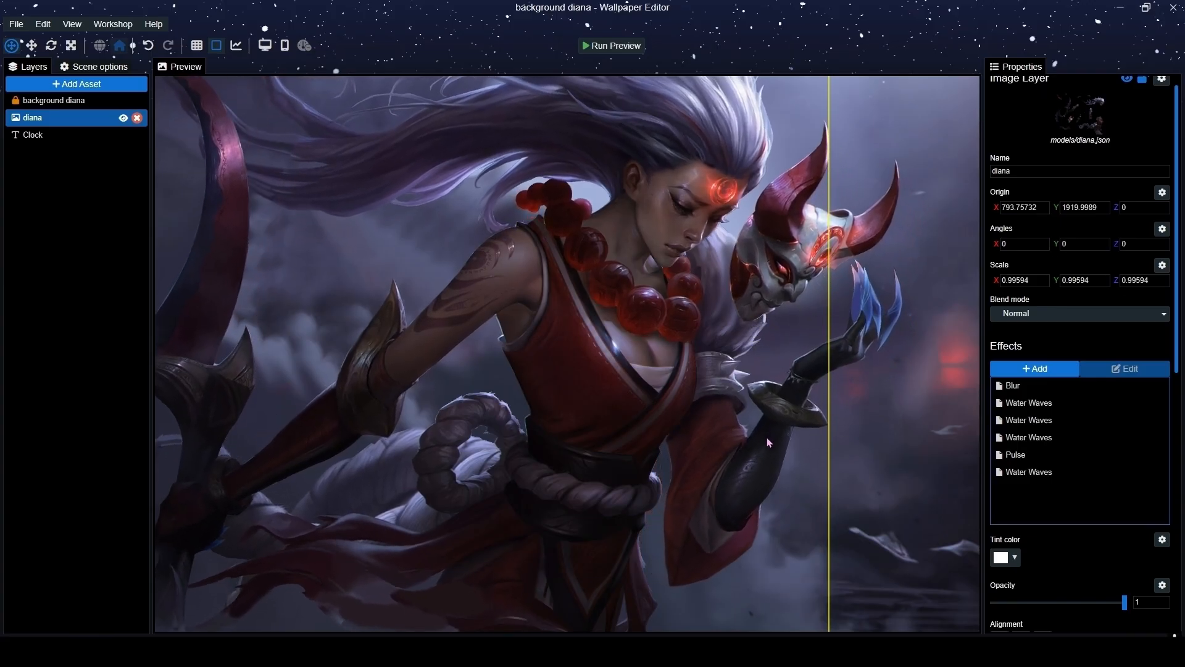
scroll(766, 437, down, 10)
scroll(694, 442, up, 10)
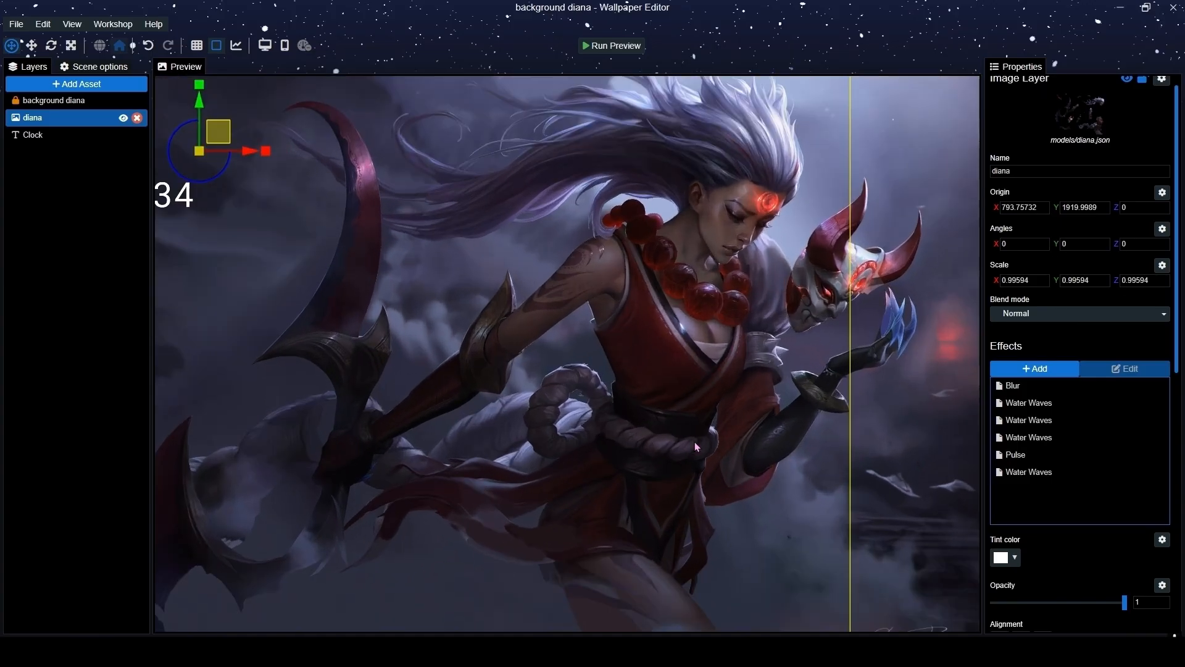
Save the project and add a Shimmer effect to the diana layer.
key(ctrl+s)
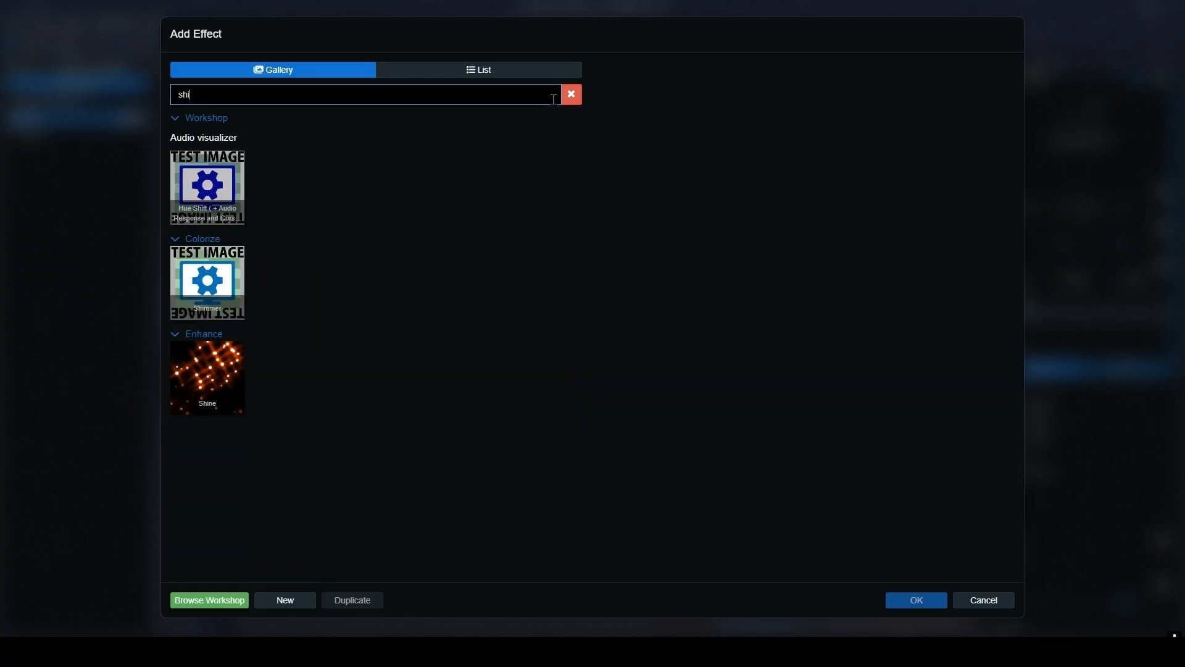
text(m)
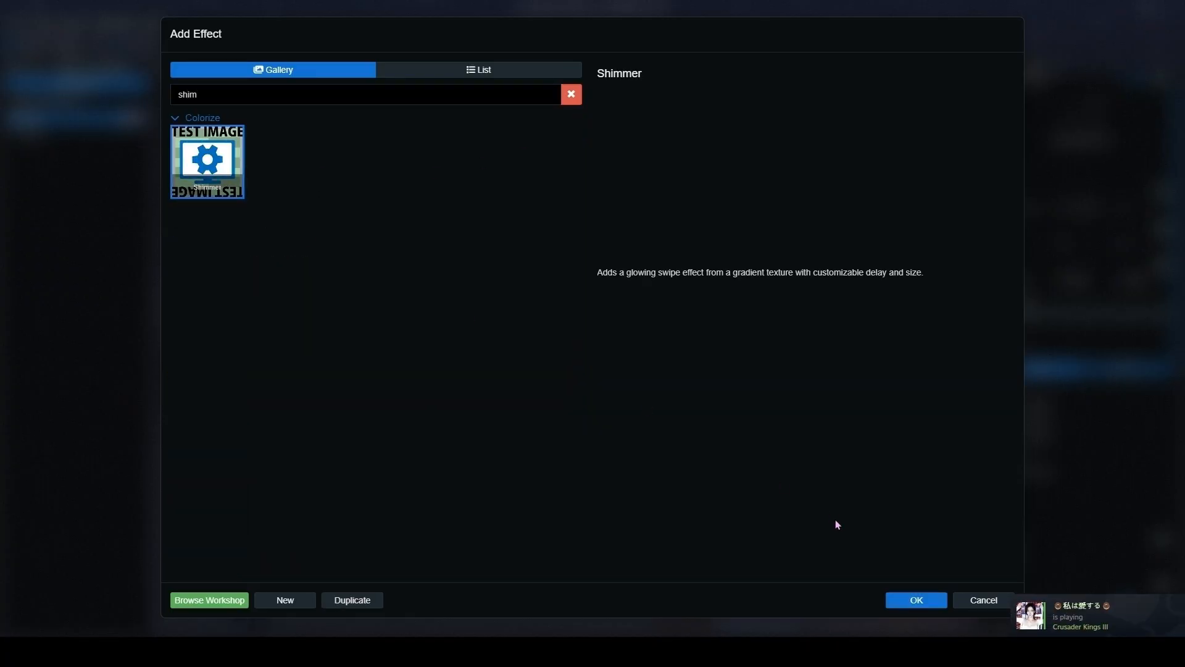
click(916, 600)
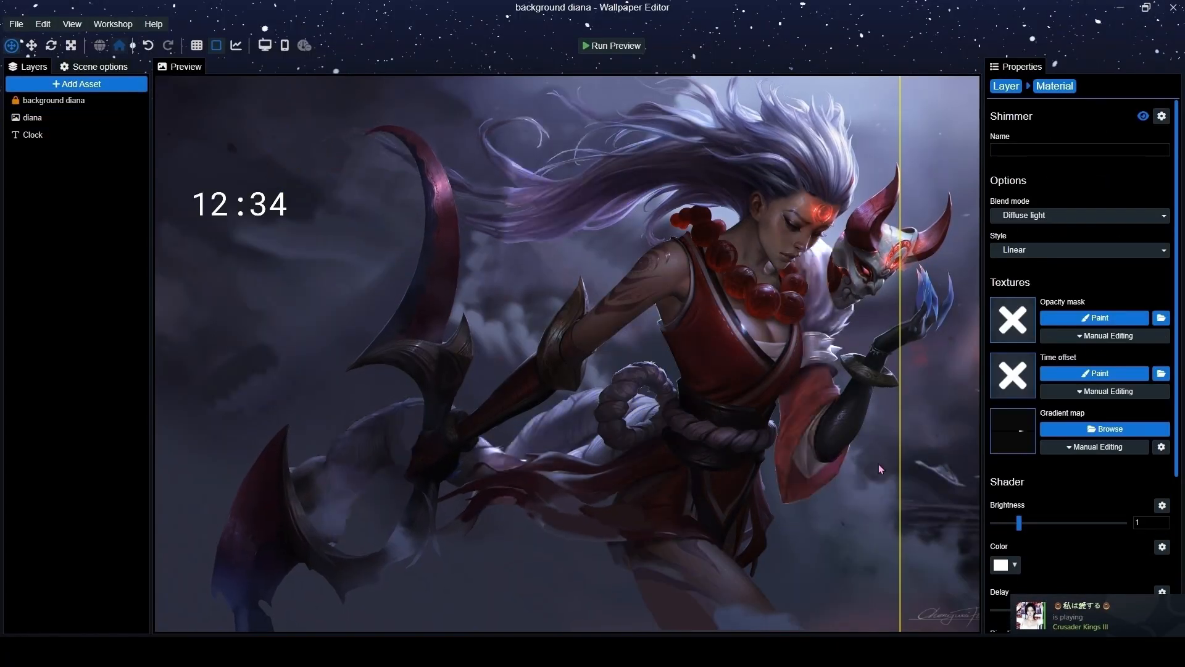
Start the Shimmer effect's opacity mask and paint the blue claw pieces with amount 133 and brush size 62.
click(1090, 322)
scroll(827, 333, down, 8)
drag(508, 414, 523, 395)
scroll(562, 361, up, 10)
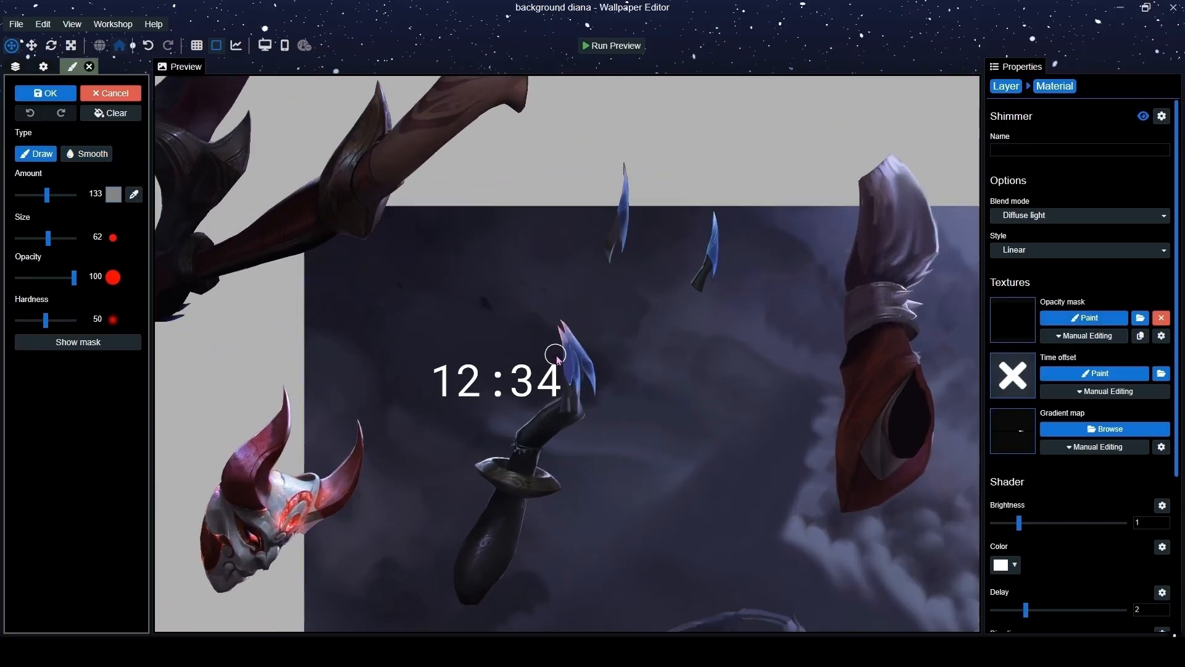
scroll(559, 353, down, 3)
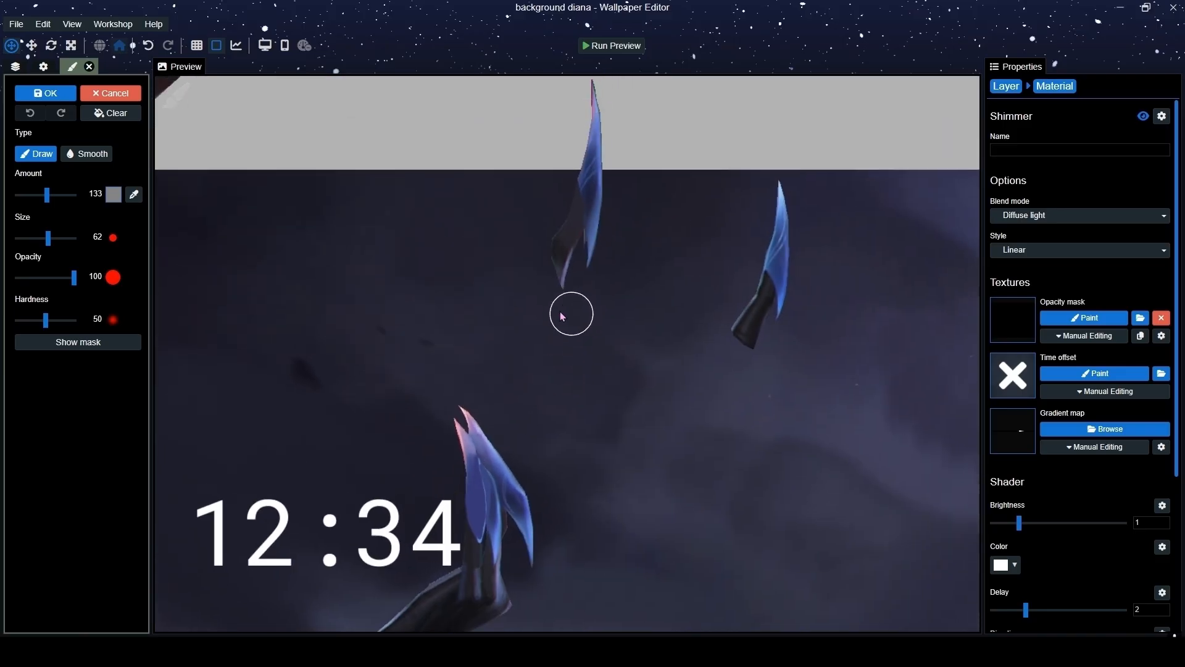
drag(602, 117, 590, 159)
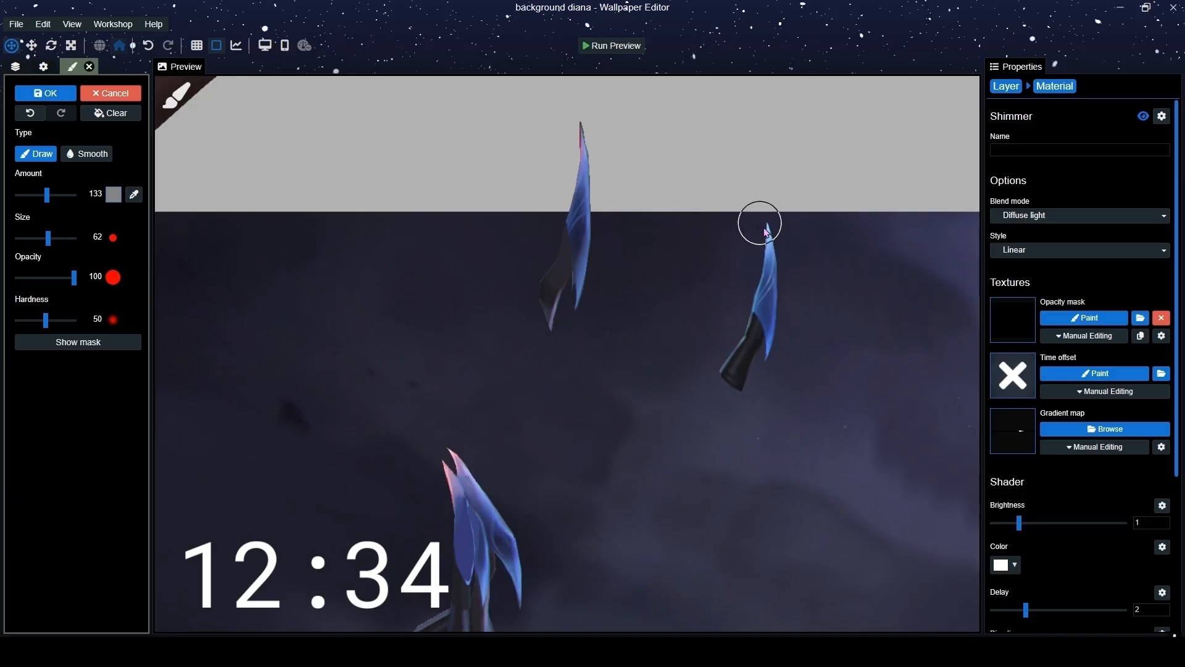
Change the Shimmer effect's color to light blue.
scroll(1072, 490, down, 4)
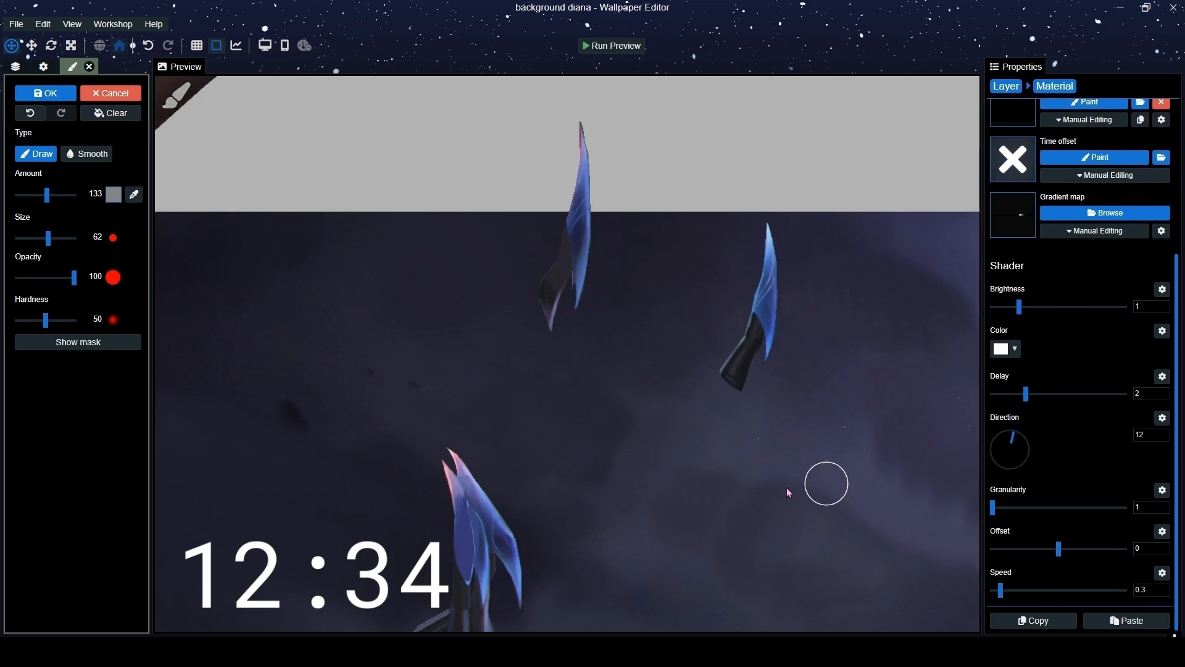
drag(824, 484, 888, 425)
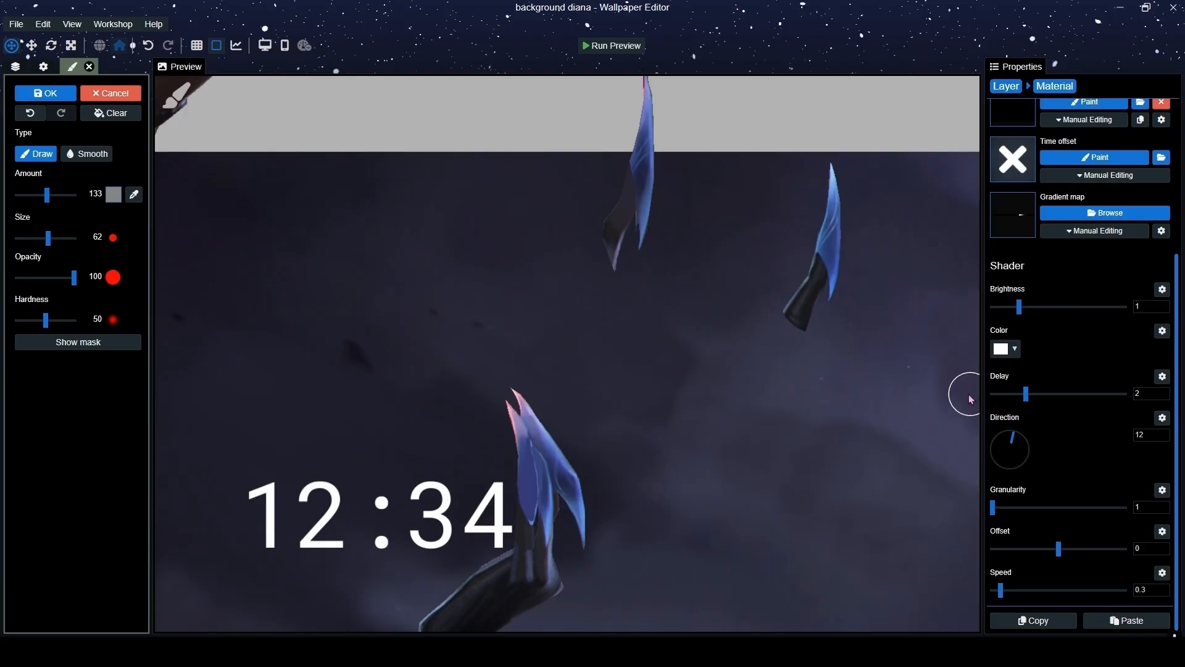
scroll(790, 423, down, 4)
scroll(752, 431, up, 3)
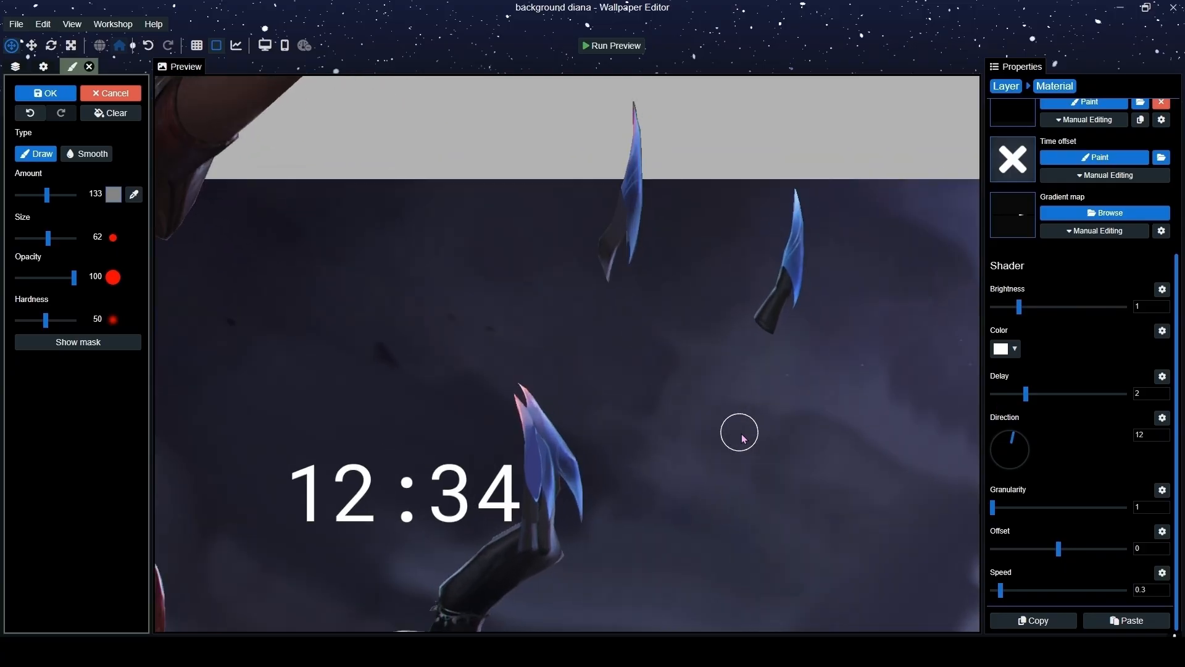
click(1013, 355)
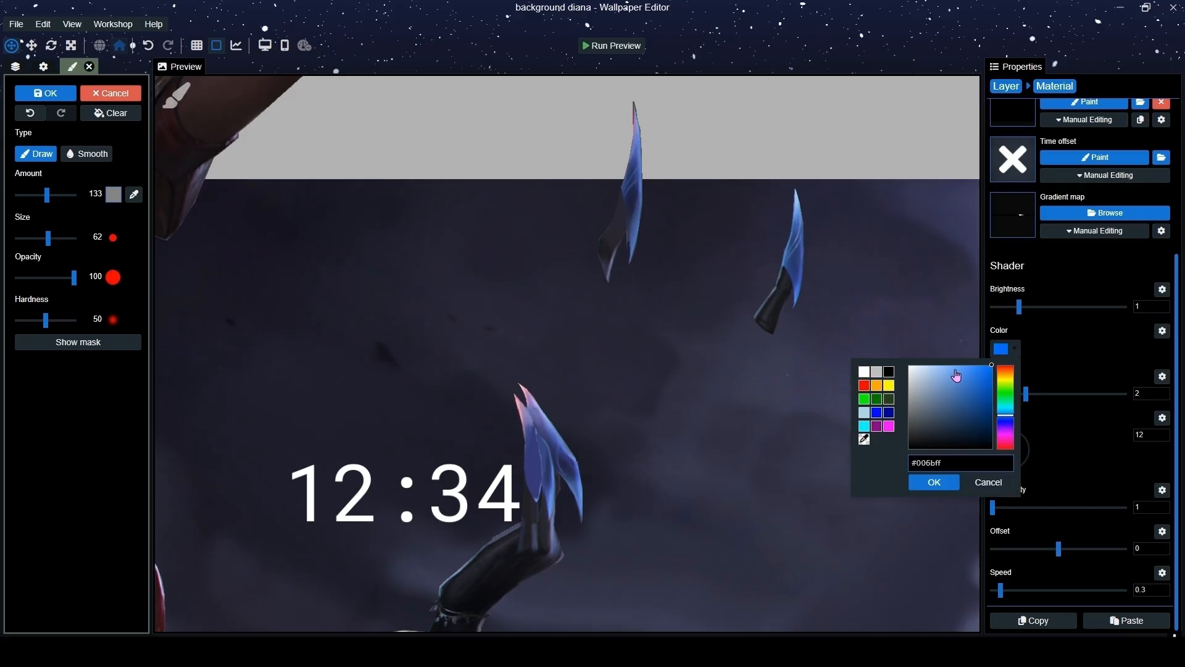
click(1072, 383)
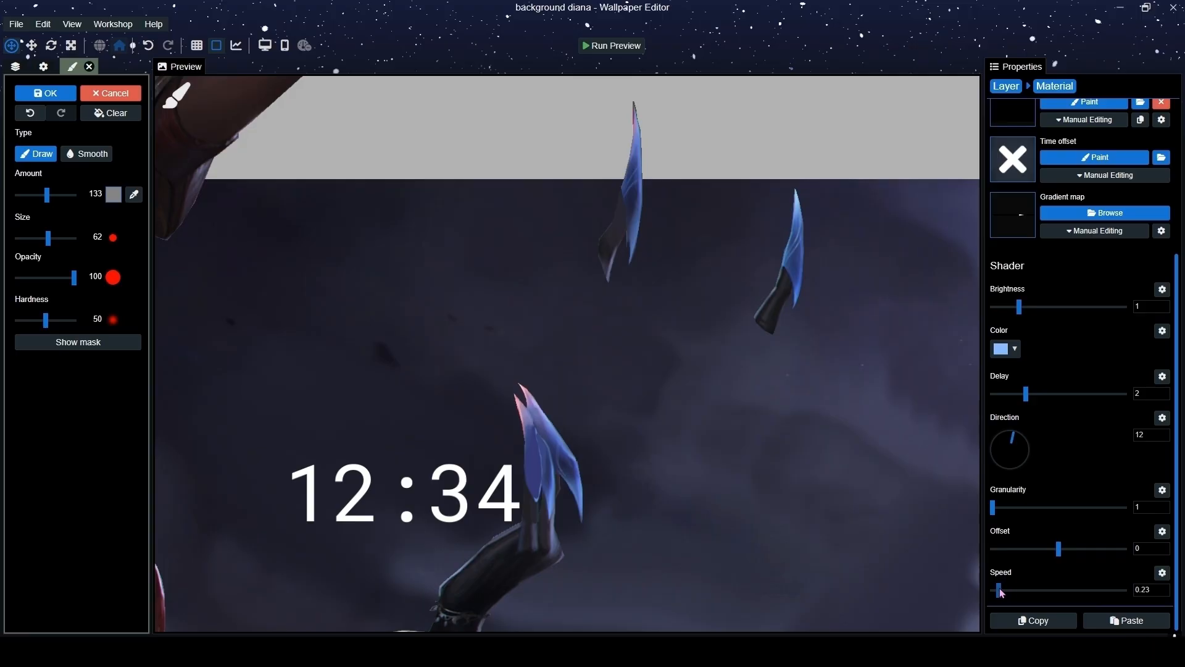
Set the Shimmer speed to 0.19, raise the mask brush amount to 255 for the claws, and save the project.
drag(1006, 509, 1045, 511)
drag(840, 428, 735, 482)
scroll(697, 448, up, 3)
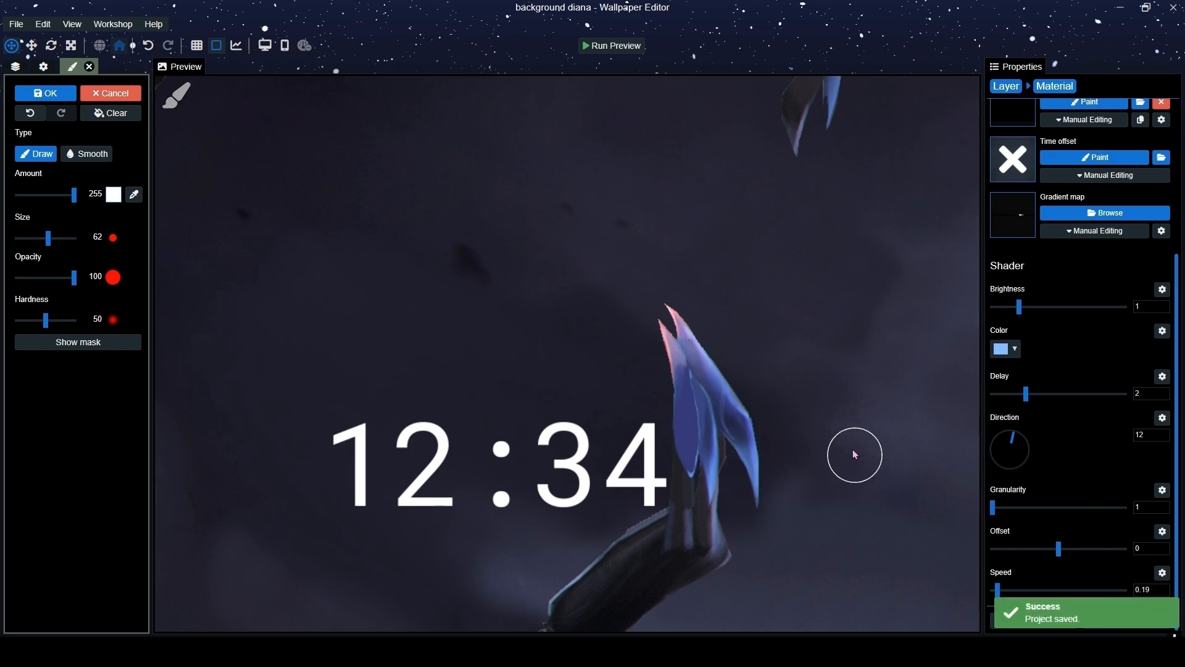
scroll(856, 458, down, 3)
drag(783, 365, 628, 544)
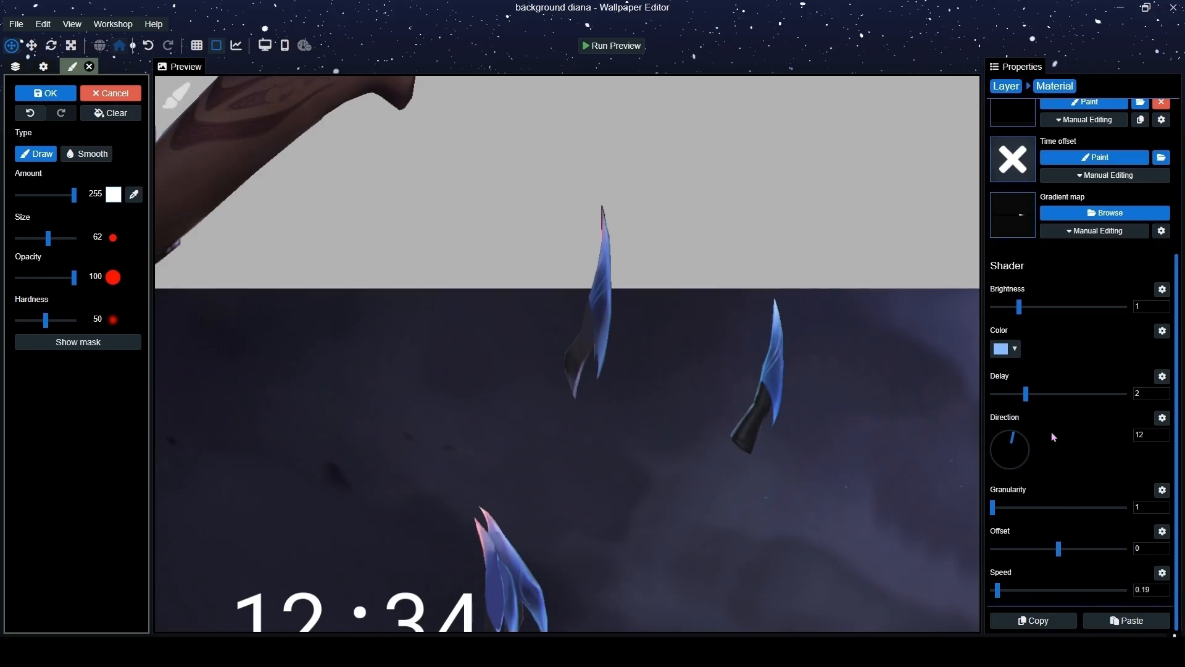
Set the Shimmer effect's offset to -0.07 and its speed to 0.26.
drag(1021, 549, 1055, 548)
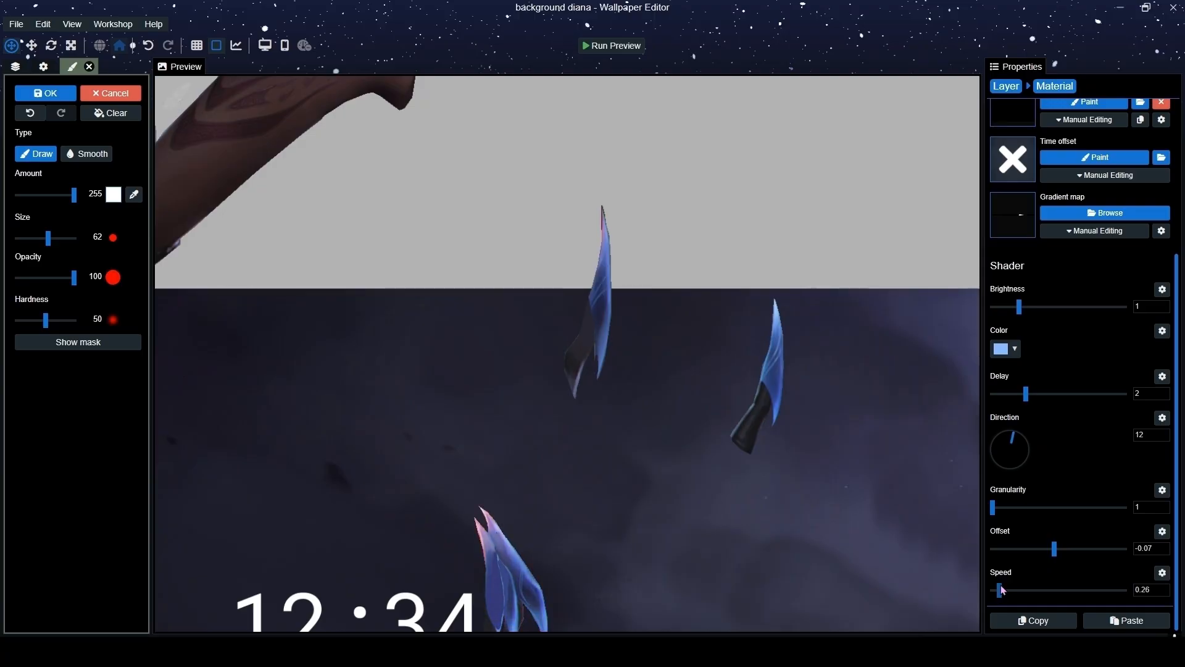
scroll(814, 460, down, 3)
drag(801, 532, 805, 460)
scroll(805, 460, up, 2)
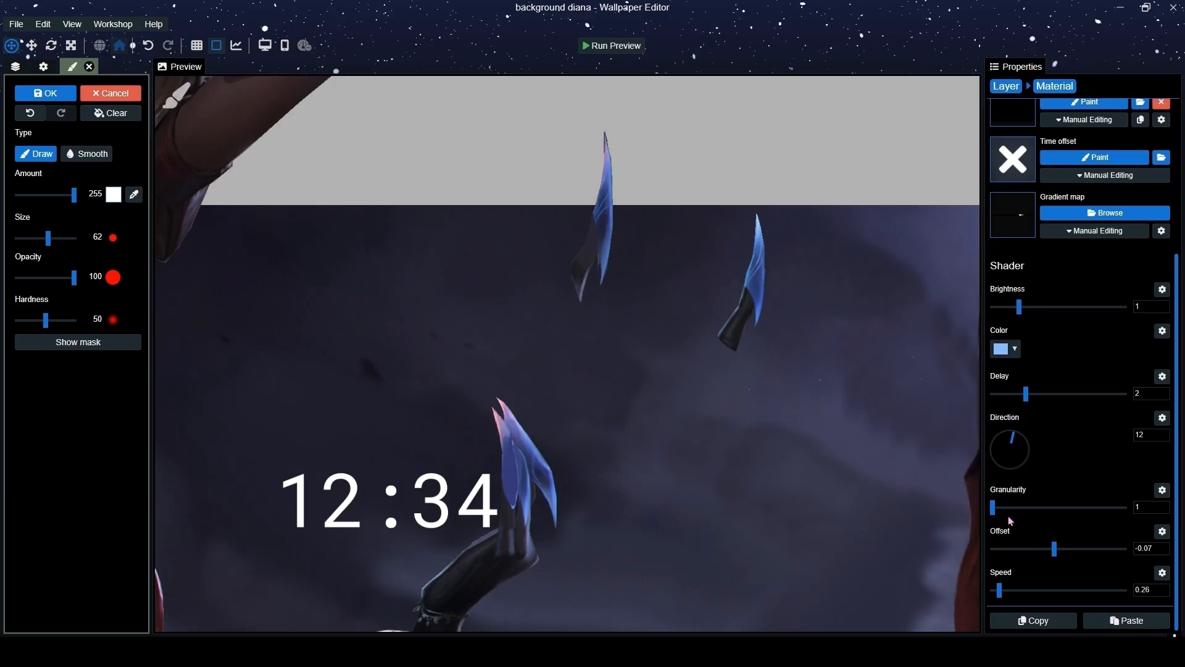
Set the Shimmer effect's direction to -16 and save the project.
drag(783, 387, 692, 478)
scroll(736, 396, down, 2)
scroll(716, 384, up, 3)
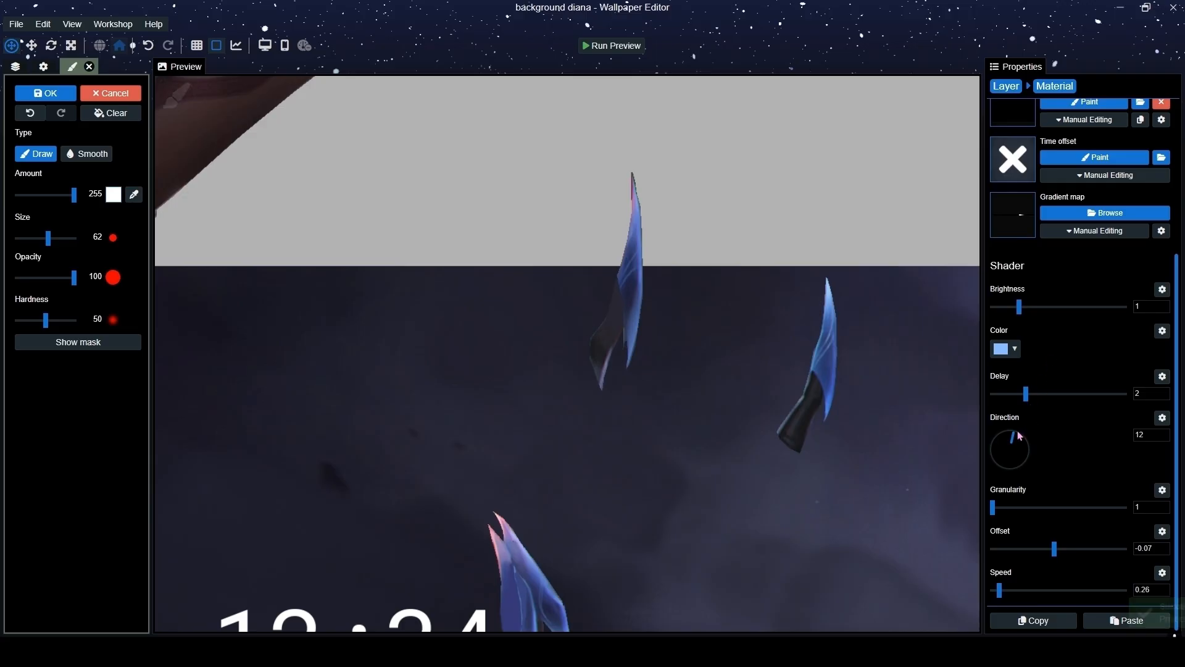
drag(1019, 434, 1010, 433)
key(ctrl+s)
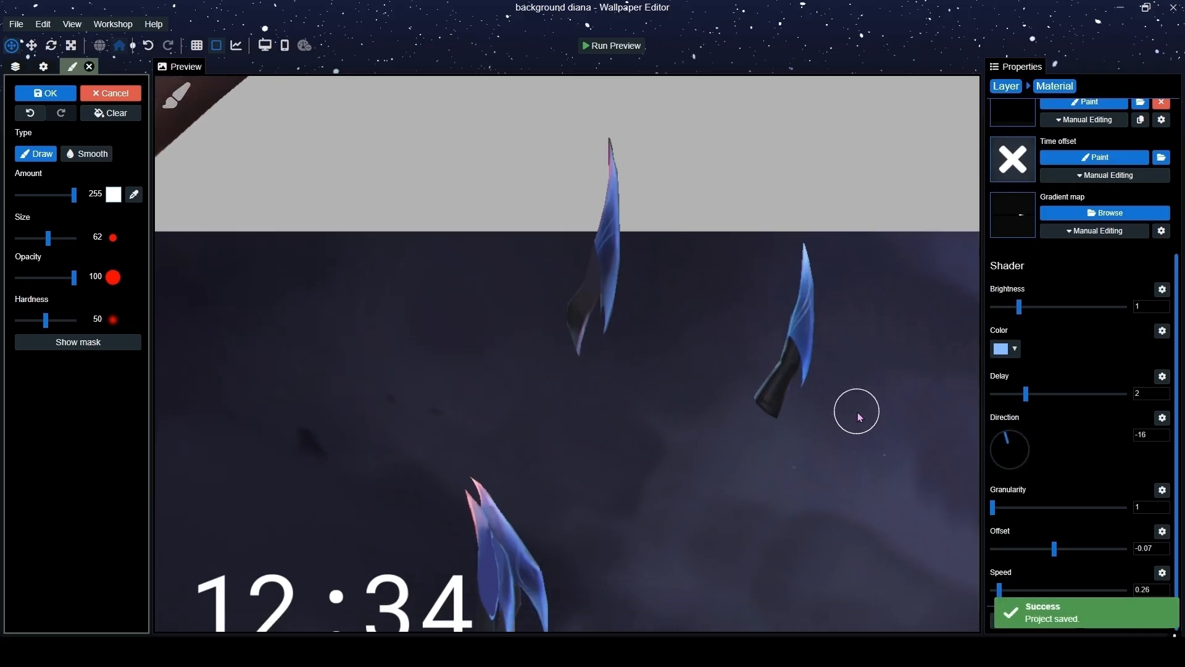
Set the Shimmer effect's brightness to 1.96, keep the Linear style, and save the project.
scroll(1106, 405, up, 3)
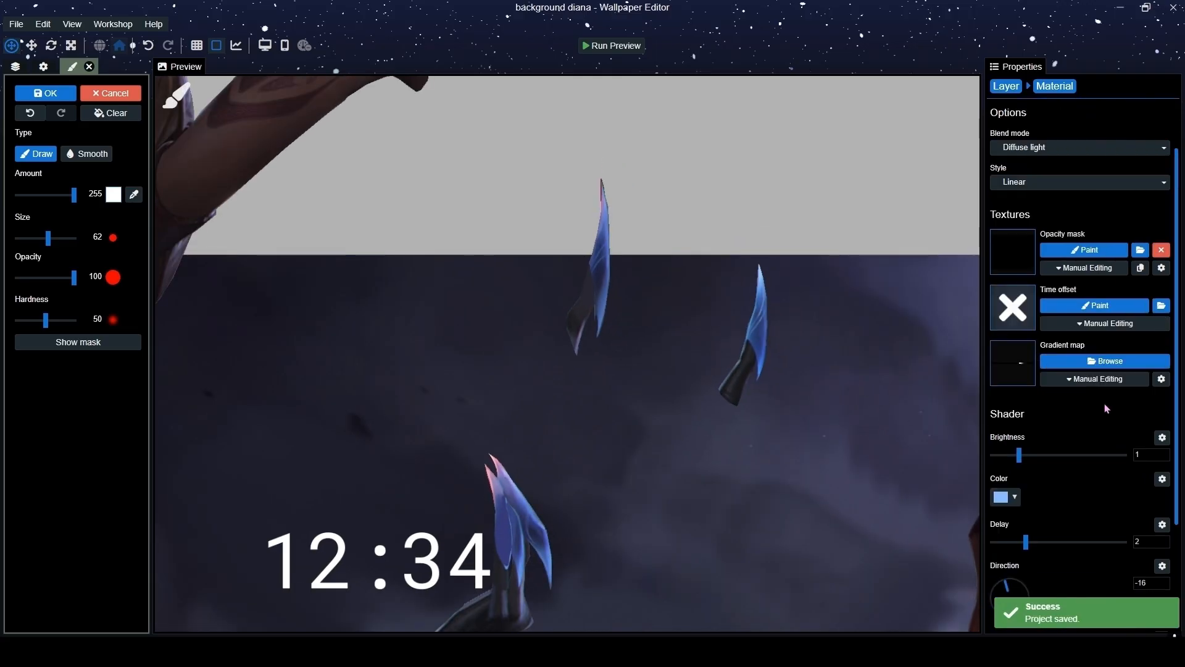
scroll(1070, 409, down, 3)
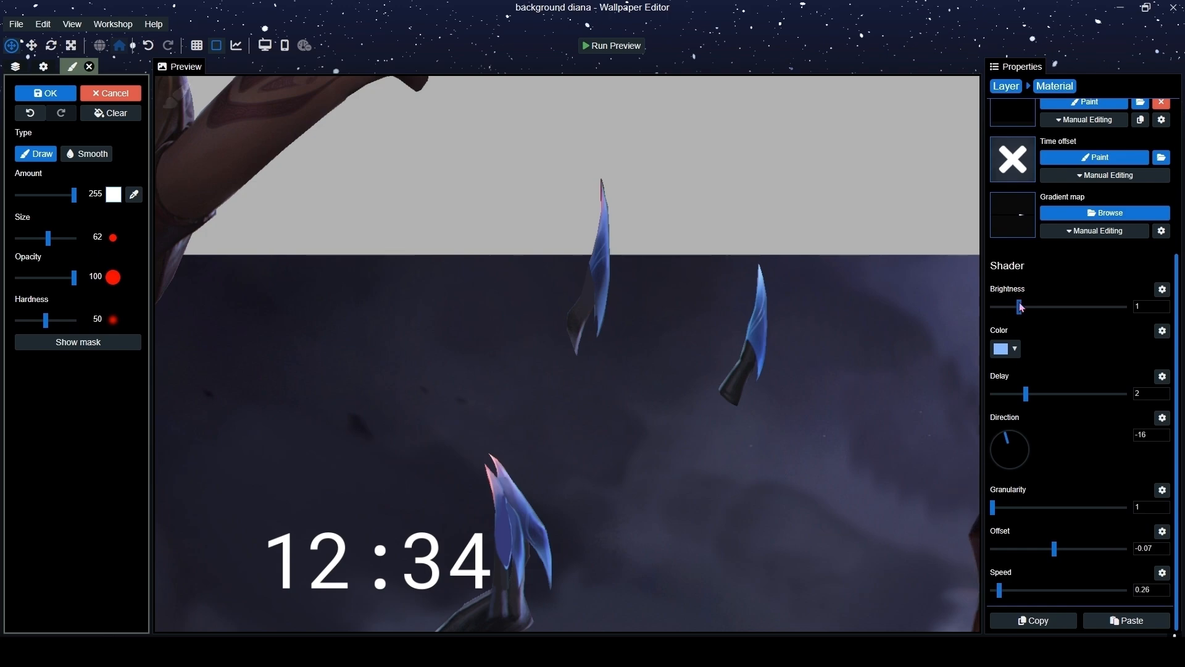
drag(1055, 308, 1051, 309)
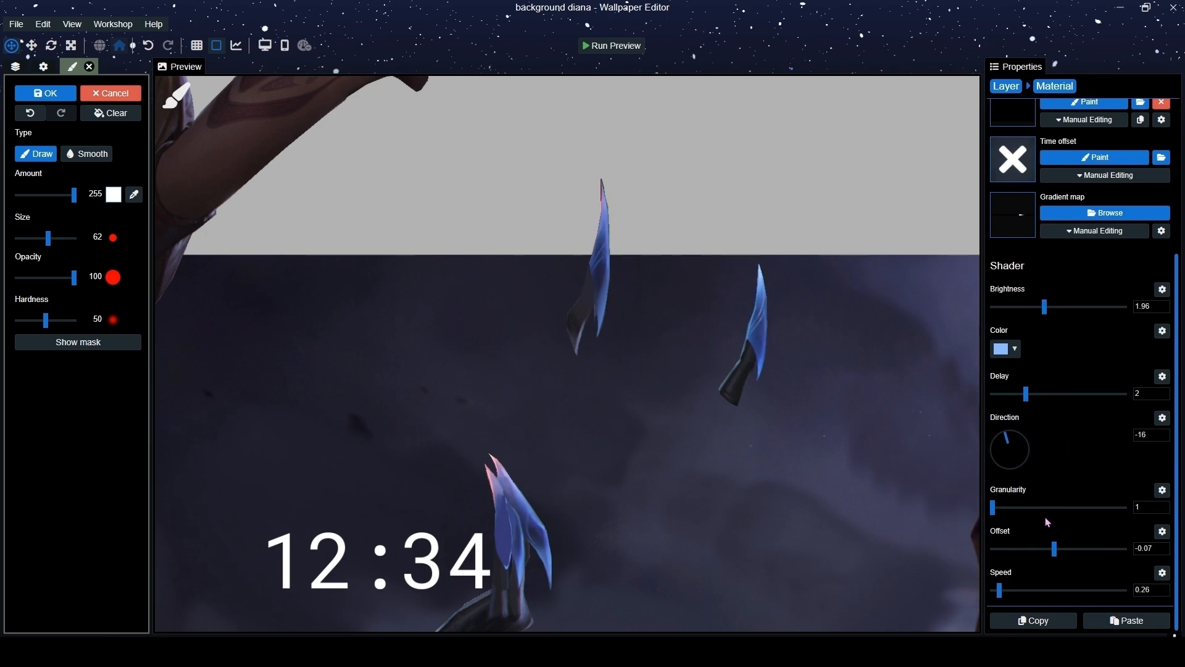
scroll(1078, 473, up, 3)
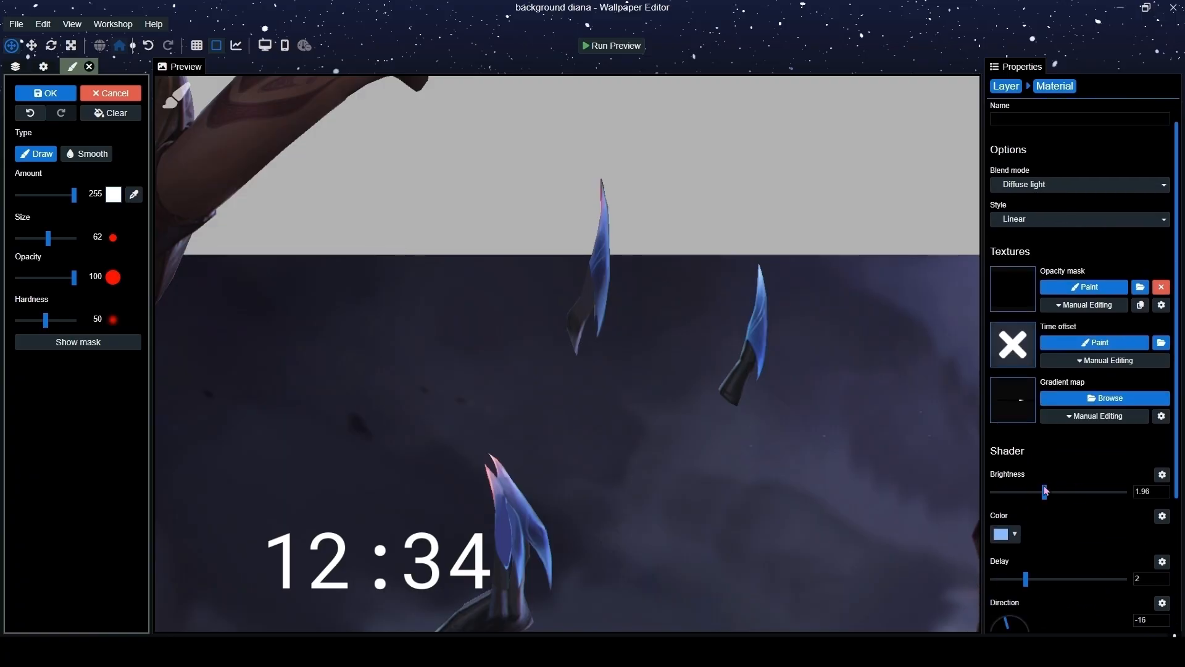
click(1042, 220)
click(1042, 254)
key(ctrl+s)
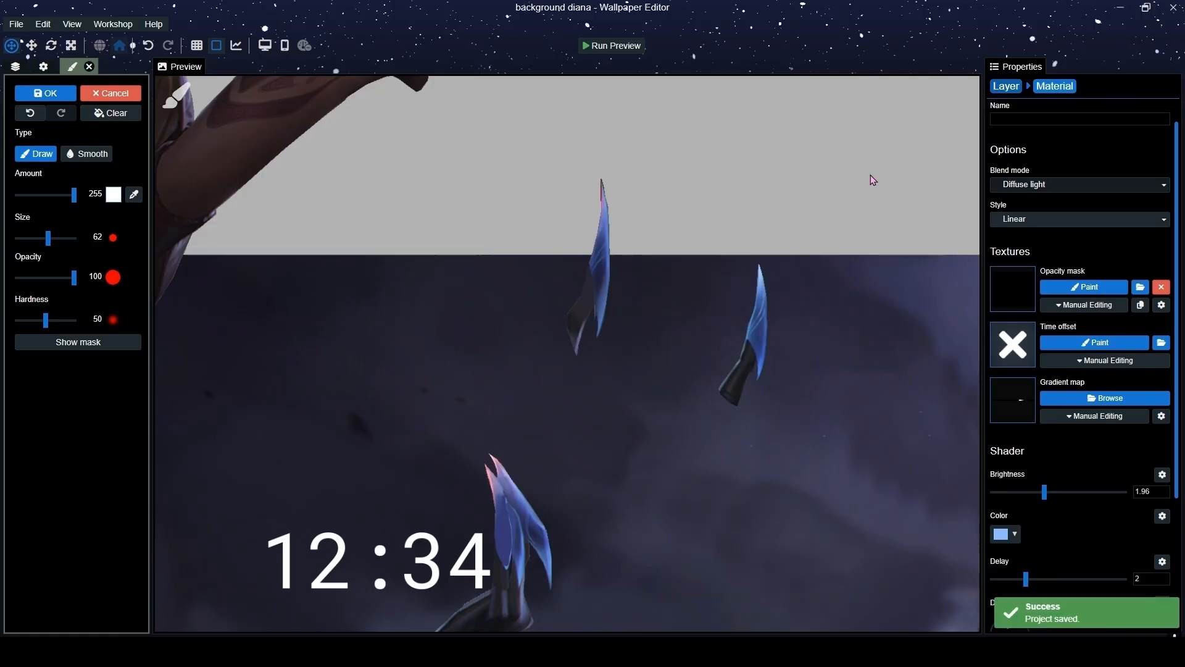
Return to the diana layer and move the Shimmer effect directly below Blur in the effect order.
click(1006, 87)
scroll(765, 235, down, 6)
drag(963, 343, 746, 281)
drag(939, 410, 847, 329)
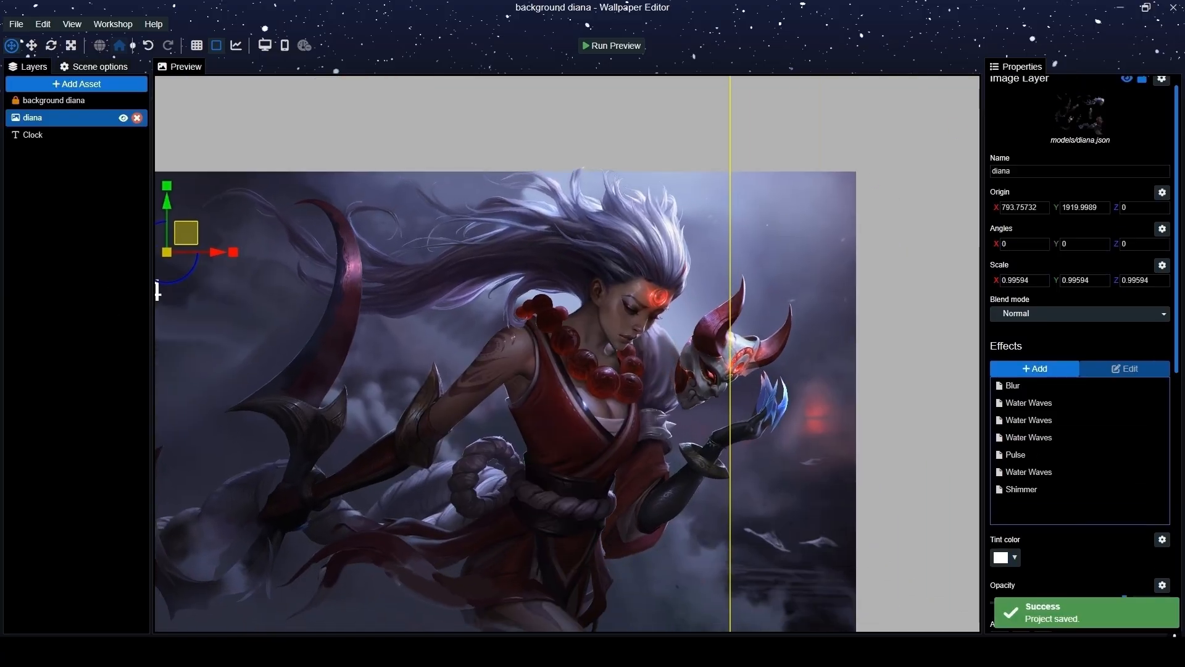
scroll(831, 381, up, 5)
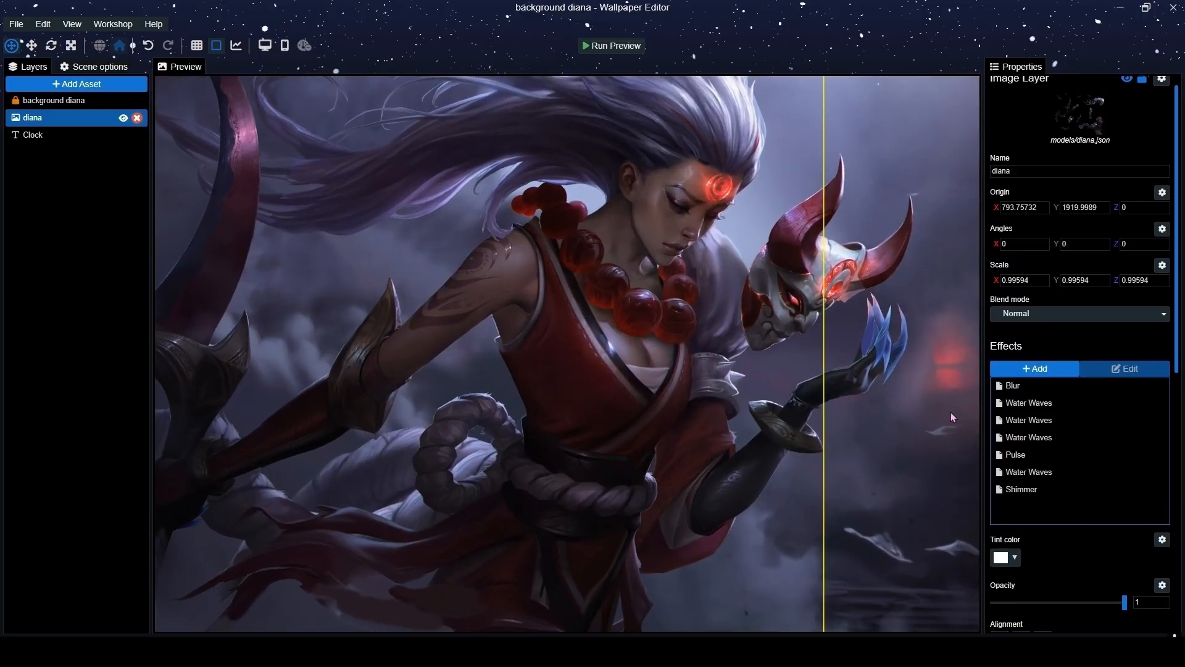
drag(1047, 486, 1047, 400)
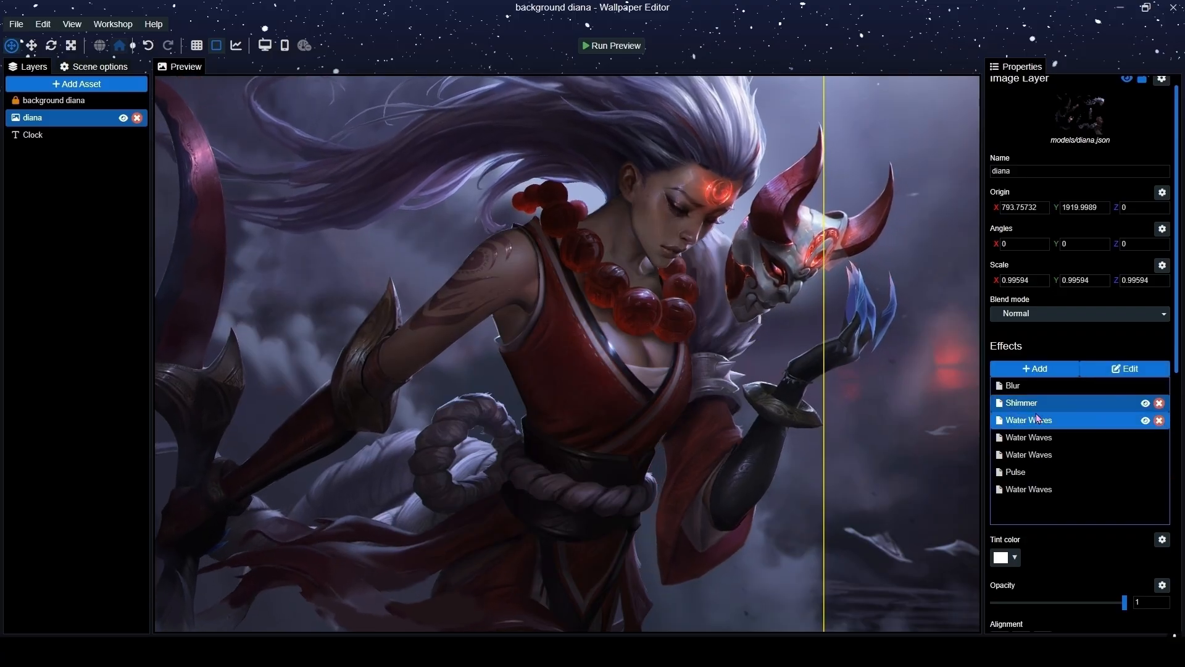
Reopen the Shimmer effect, lower its brightness, return to the diana layer, and save the project.
click(1096, 371)
scroll(1076, 503, down, 3)
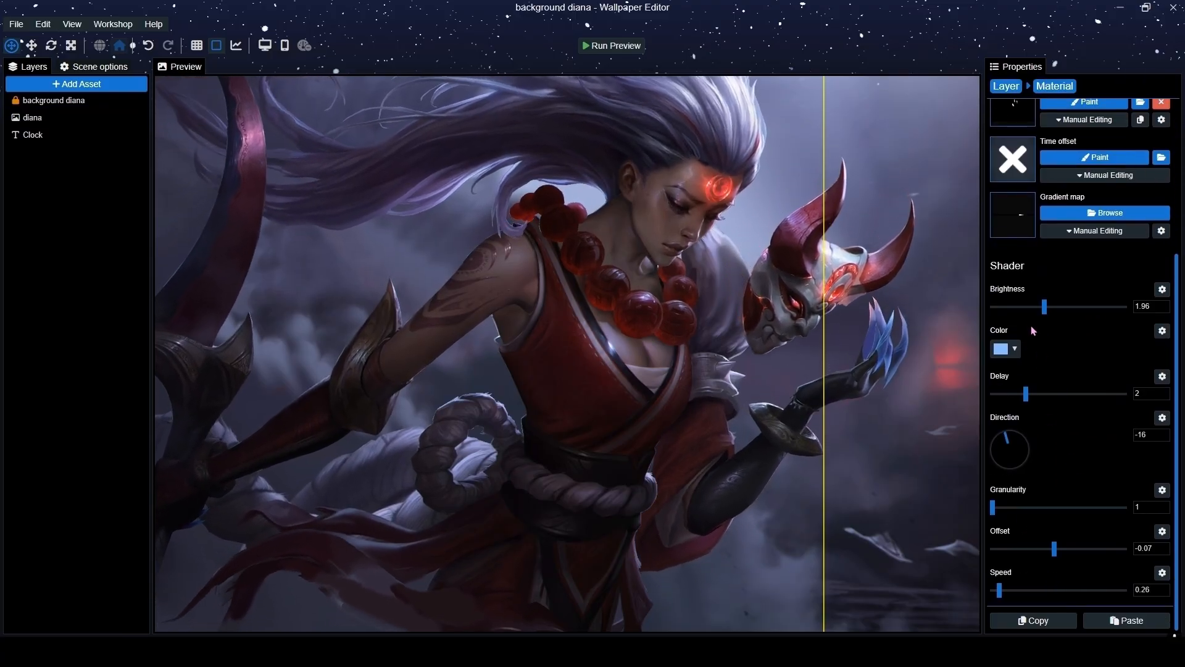
click(1019, 308)
click(1000, 89)
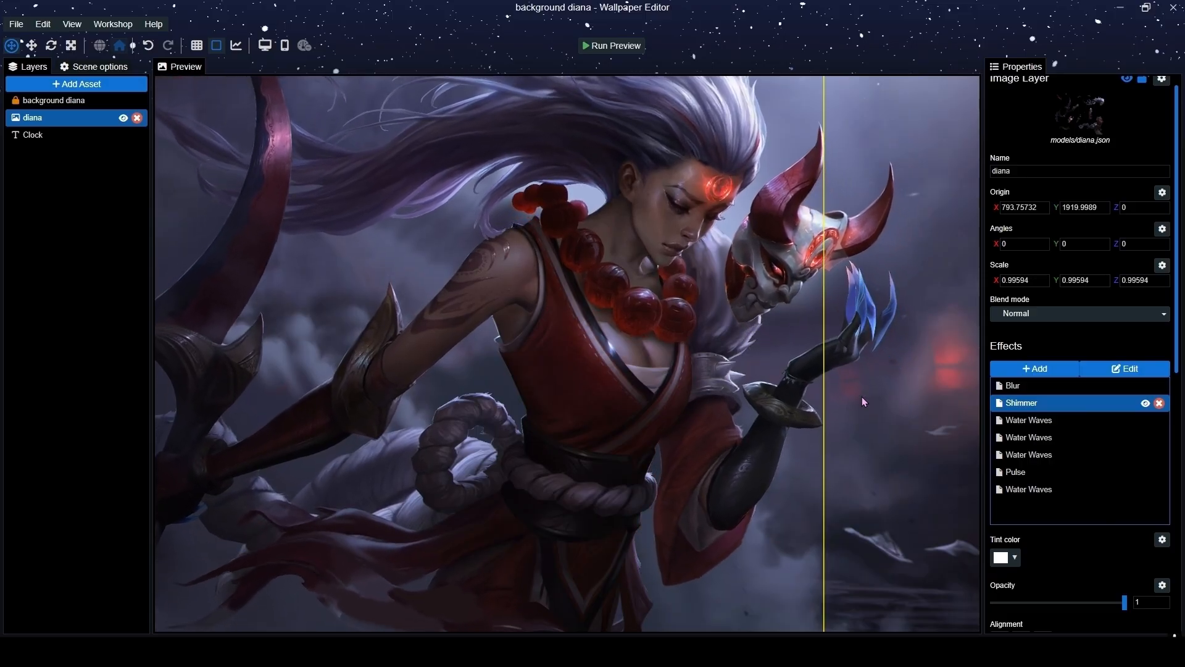
scroll(836, 418, down, 2)
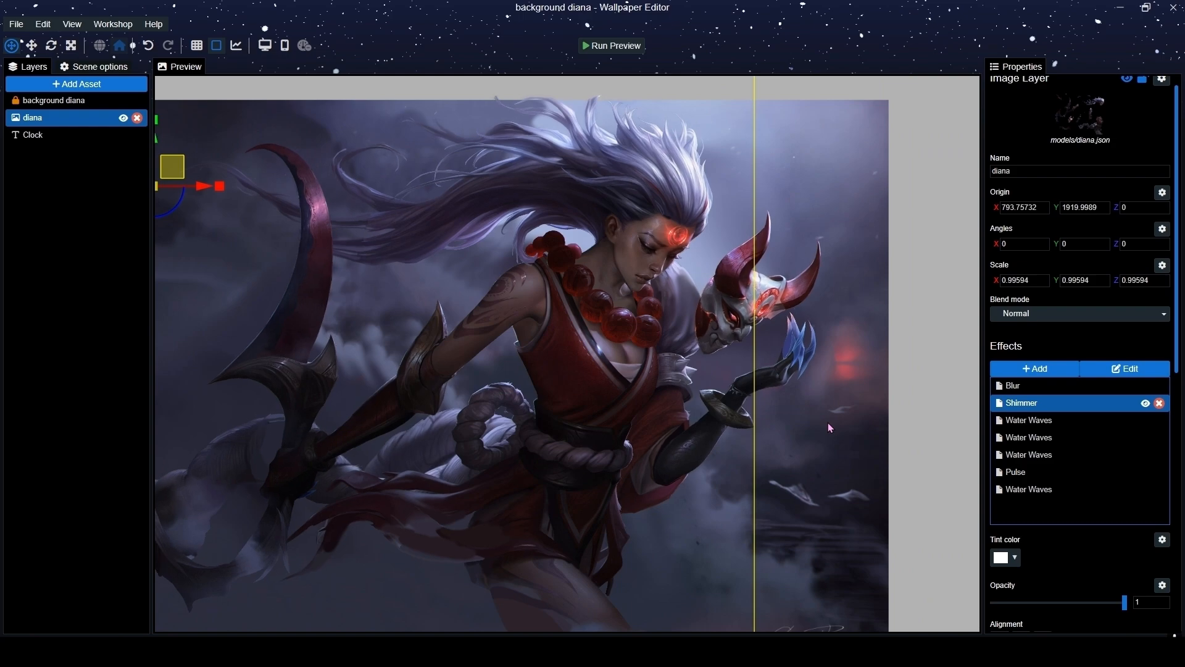
key(ctrl+s)
Add a second Shimmer effect to the diana layer.
scroll(828, 423, up, 3)
scroll(828, 423, down, 3)
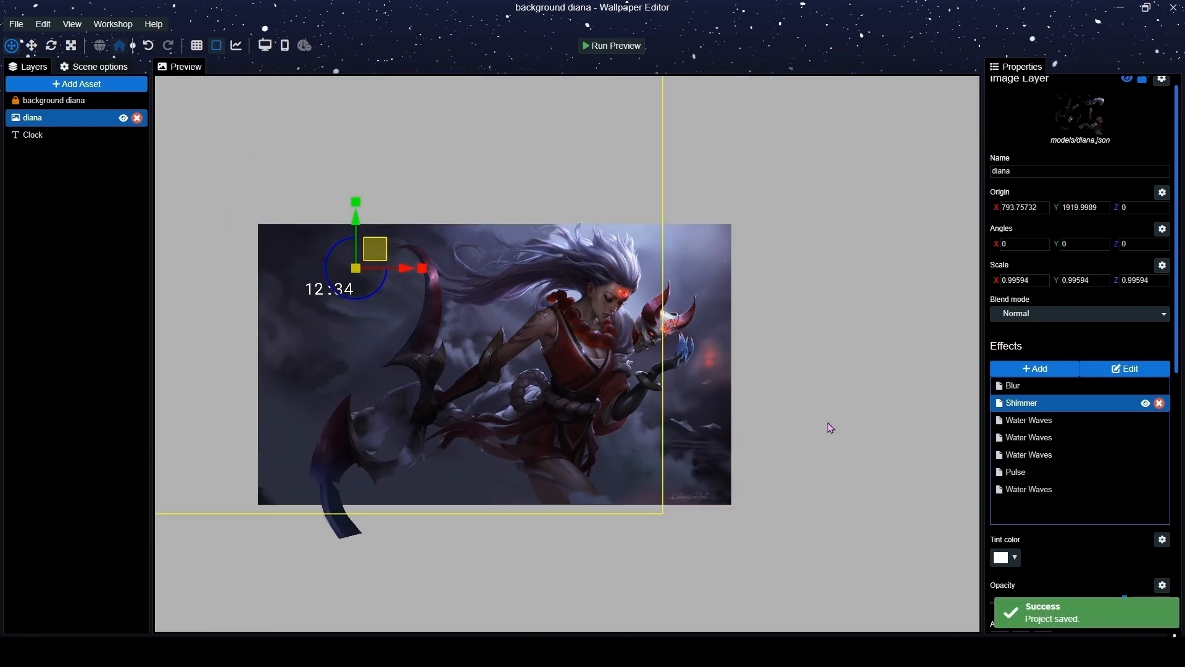
scroll(705, 436, up, 3)
drag(687, 469, 711, 449)
scroll(712, 454, down, 3)
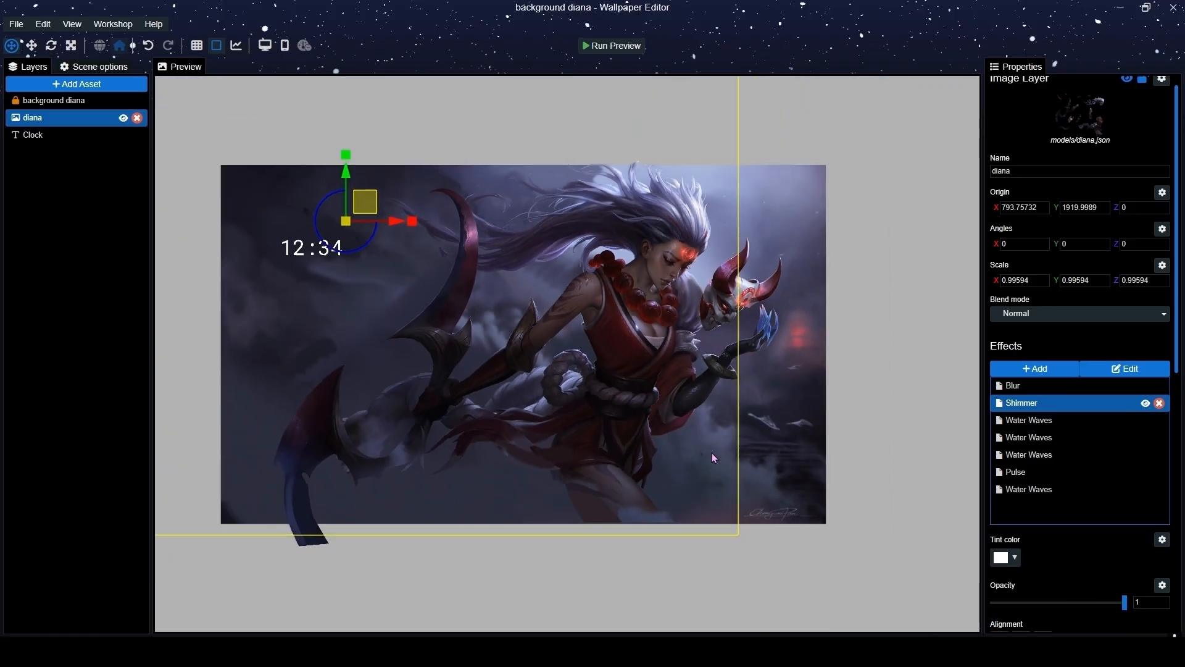
scroll(713, 454, up, 2)
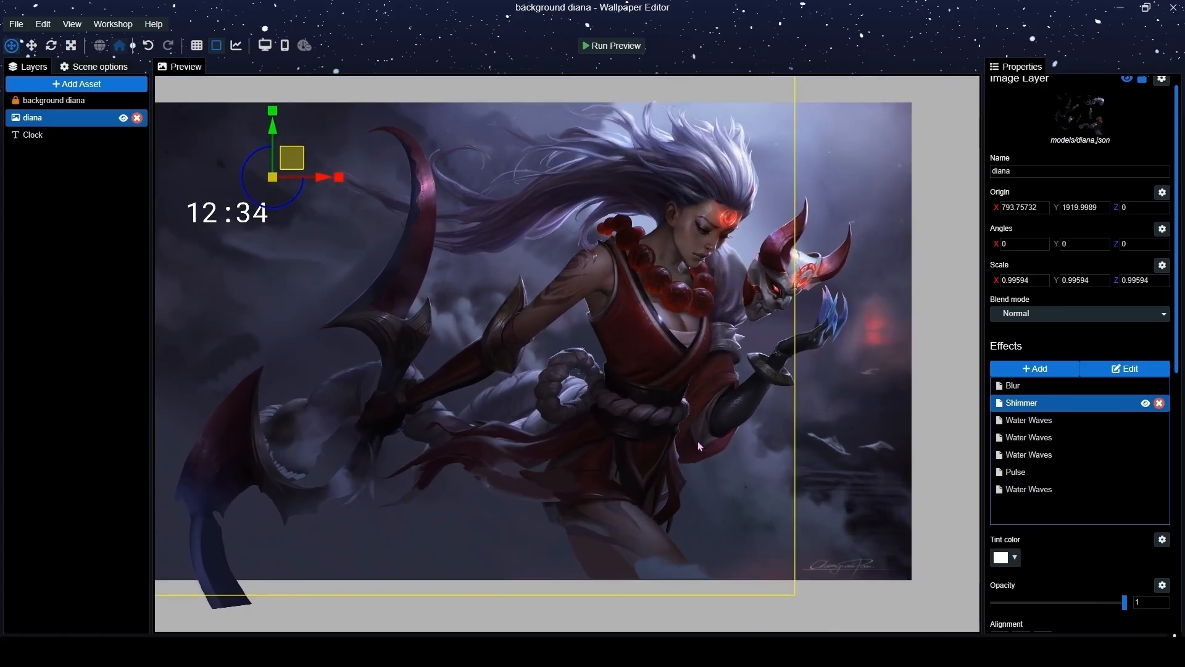
click(1034, 368)
click(542, 93)
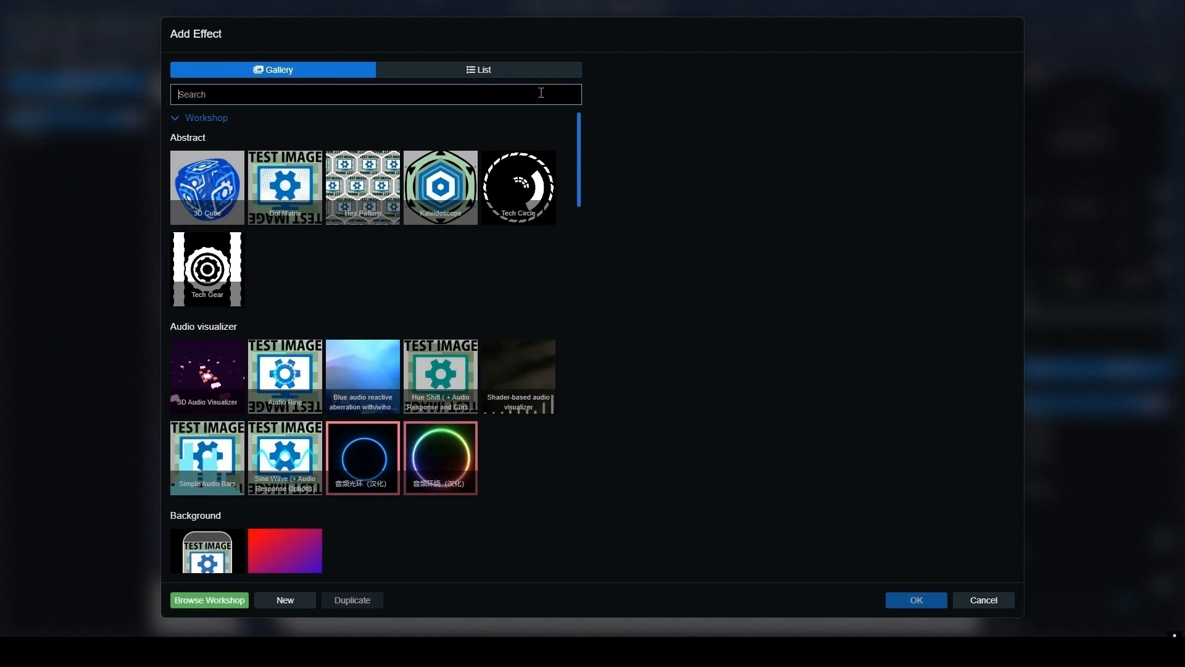
text(shi)
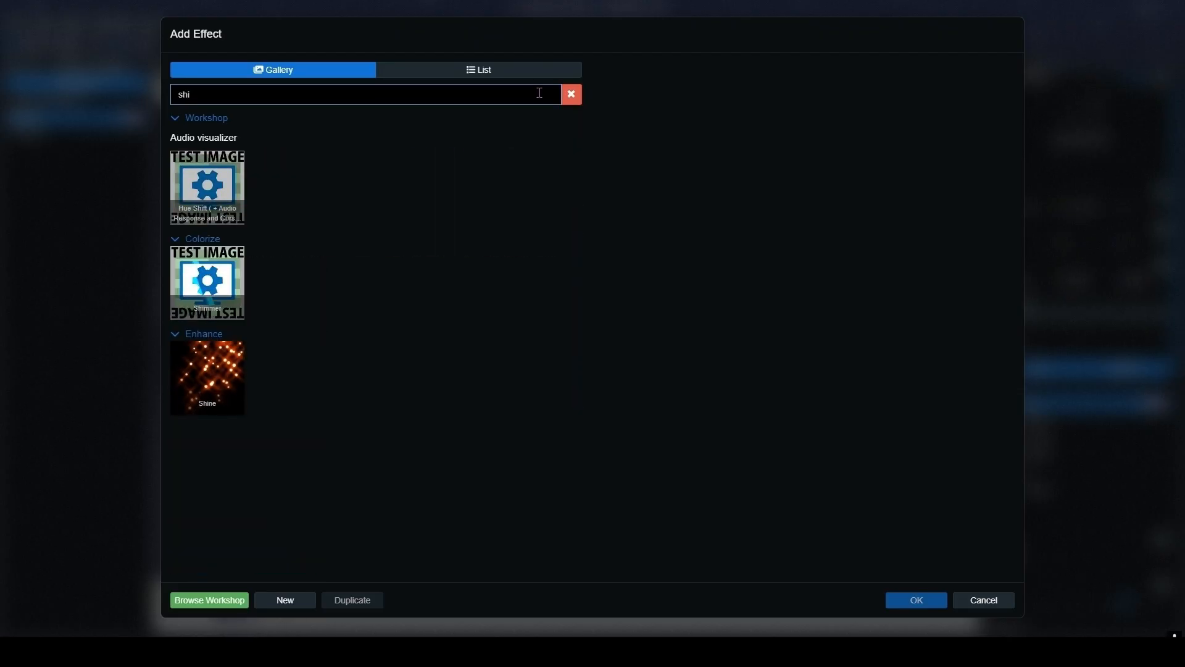
click(232, 281)
click(910, 601)
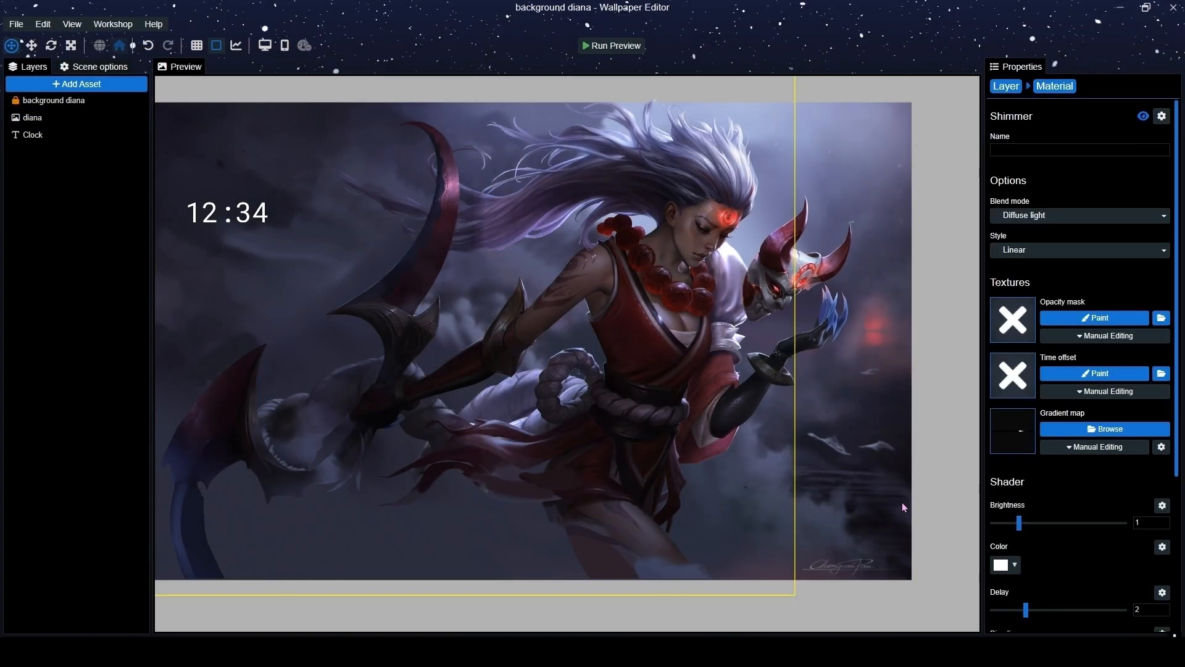
Start the second Shimmer's opacity mask and paint the scythe's upper blade with brush size 168 and amount 139.
click(1099, 317)
scroll(555, 371, down, 3)
drag(550, 370, 742, 469)
scroll(494, 309, down, 4)
scroll(484, 302, up, 6)
drag(450, 272, 624, 408)
scroll(622, 408, up, 2)
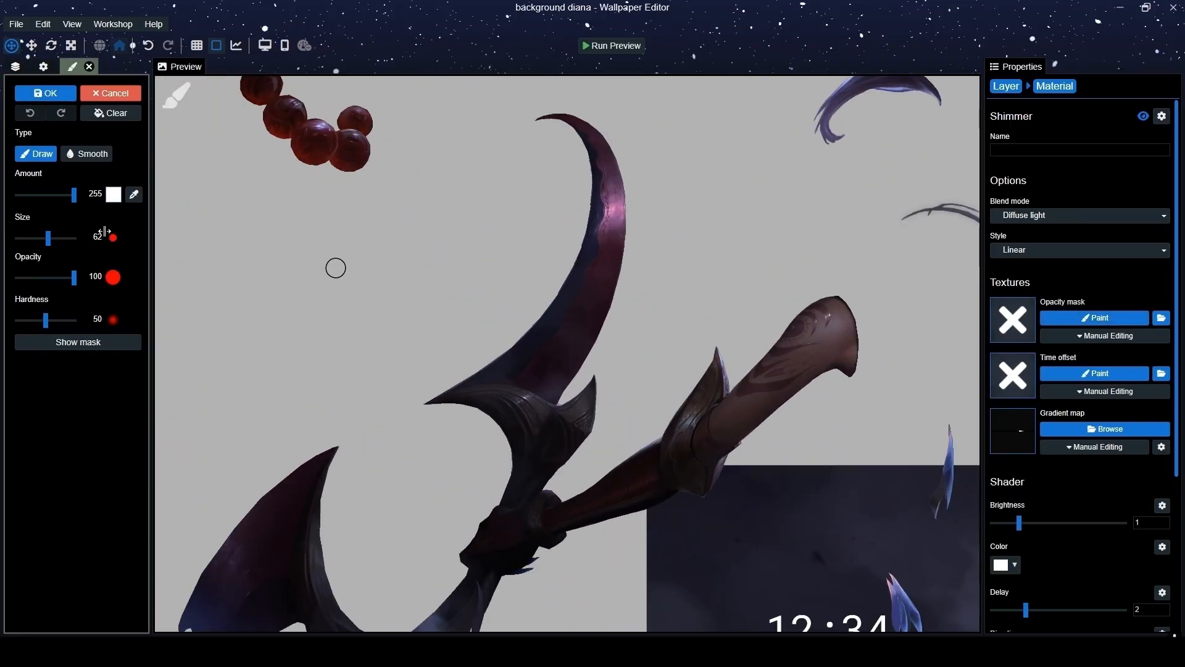
click(56, 239)
scroll(471, 283, up, 3)
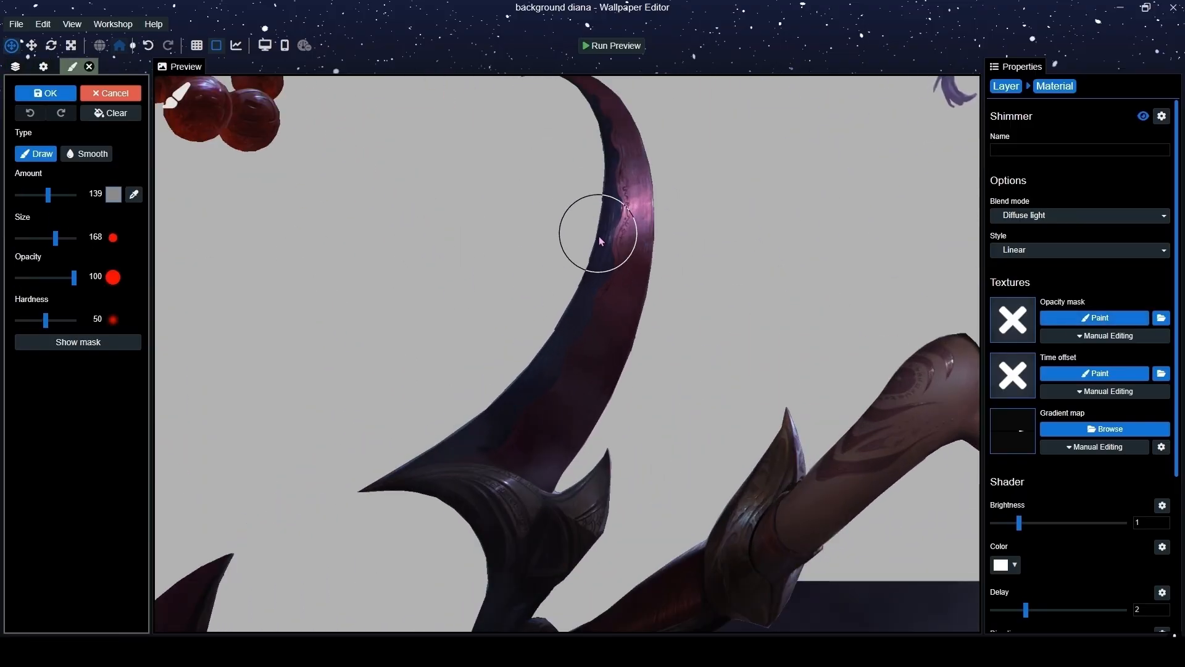
scroll(598, 233, down, 2)
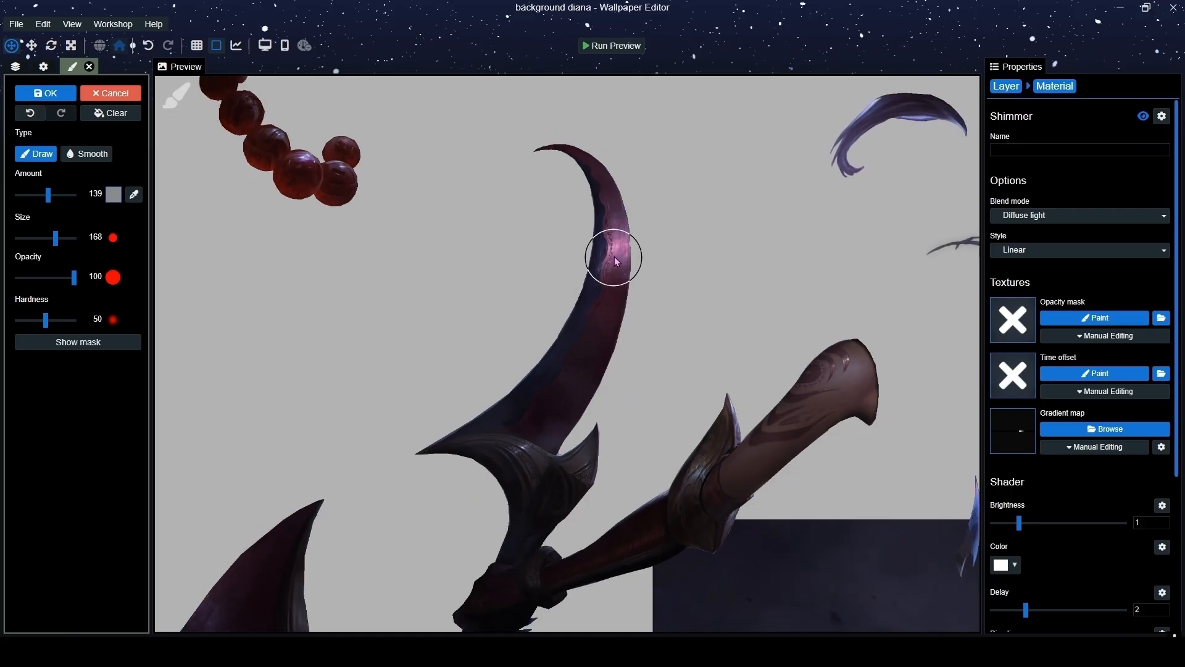
Check the scythe blade's mask coverage, raise the brush amount to 219, and save the project.
click(101, 343)
click(99, 342)
key(ctrl+s)
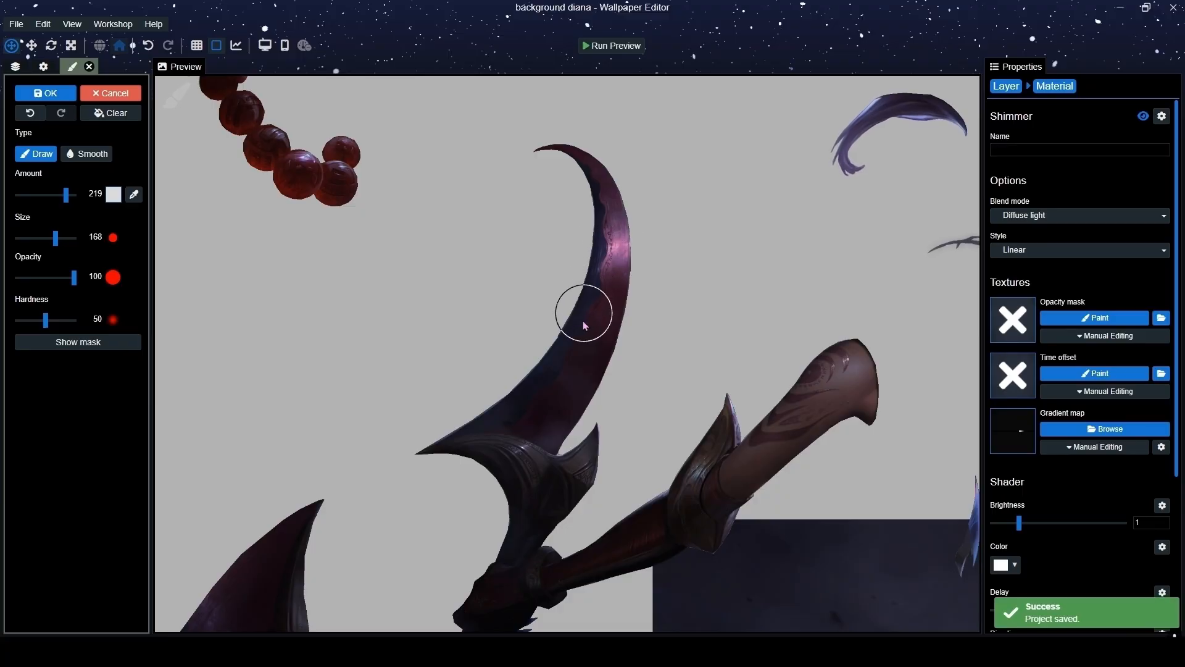
Apply and reopen the second Shimmer's opacity mask, extend it over the scythe with brush amount 72, and save the project.
scroll(1055, 457, down, 4)
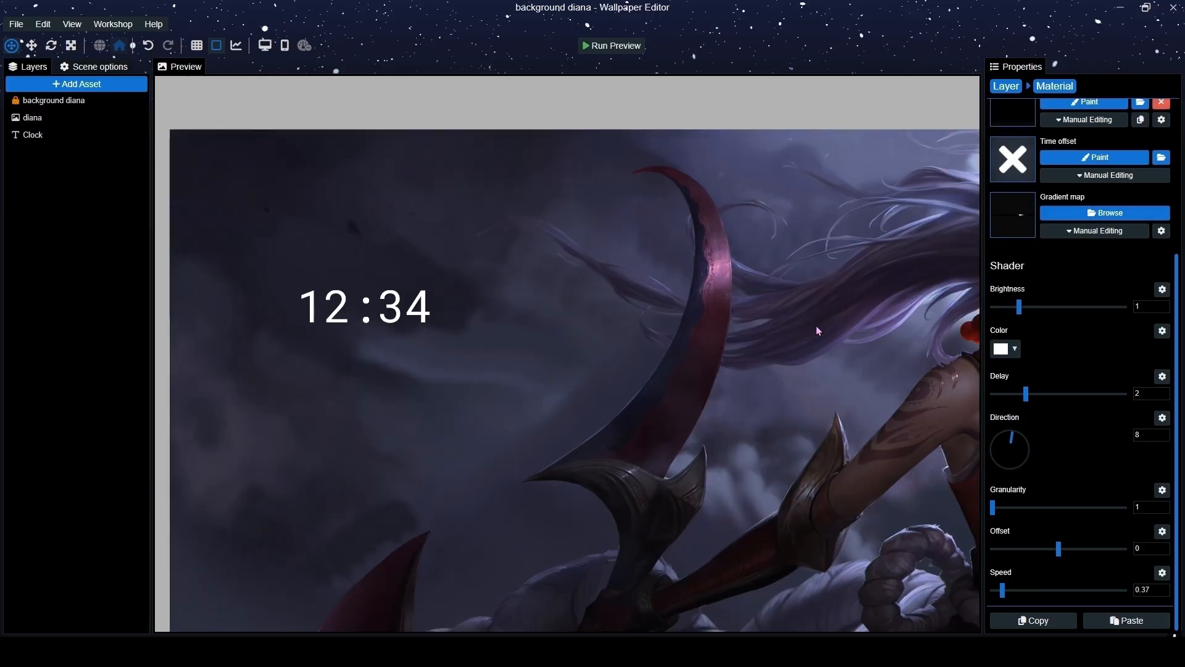
scroll(1075, 272, up, 2)
click(1085, 227)
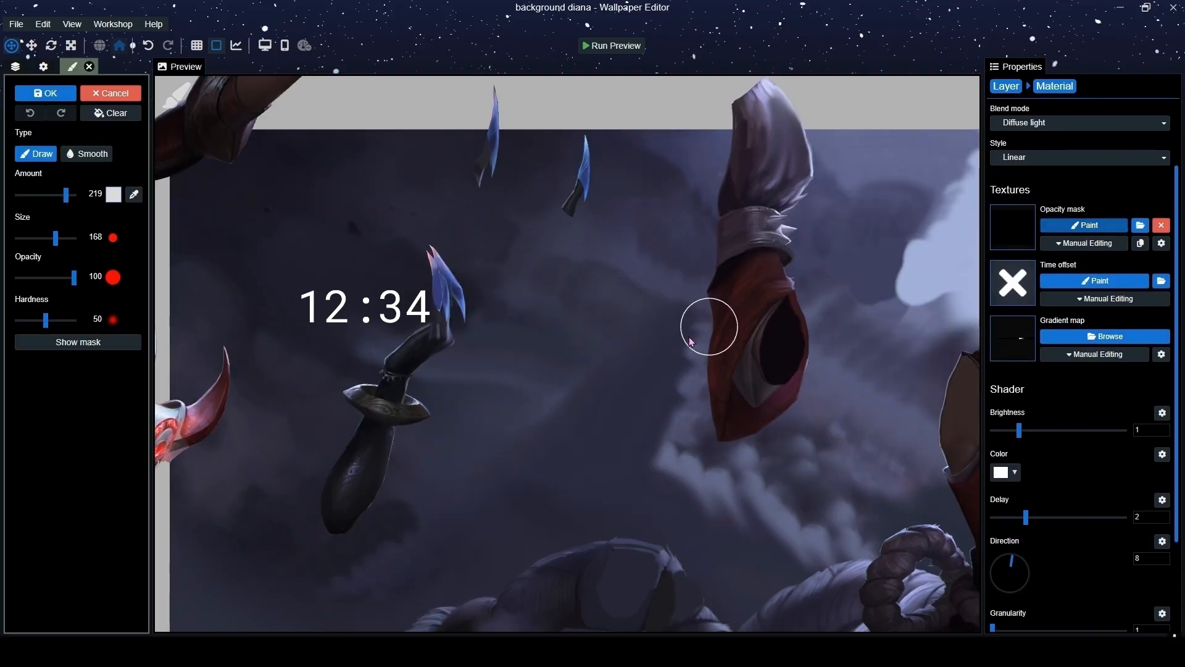
scroll(538, 337, down, 4)
mouse_move(246, 179)
mouse_down()
mouse_move(511, 312)
mouse_move(550, 361)
mouse_up()
scroll(544, 355, up, 4)
click(134, 195)
click(558, 223)
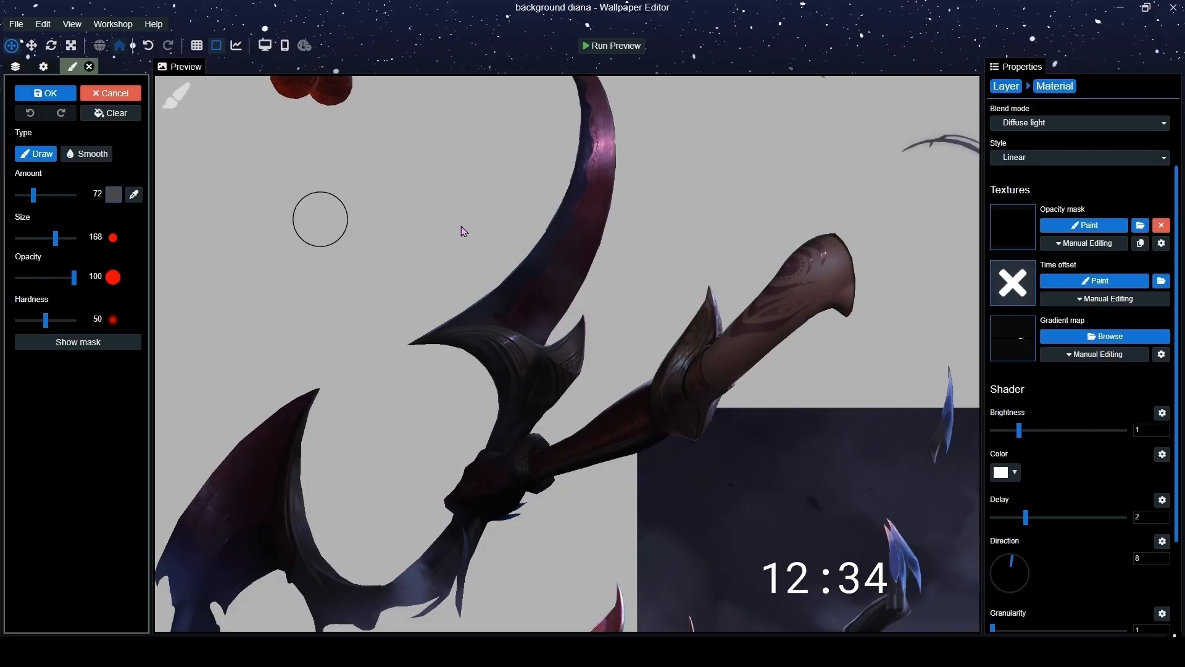
mouse_move(541, 284)
mouse_down()
mouse_move(404, 354)
mouse_move(331, 467)
mouse_up()
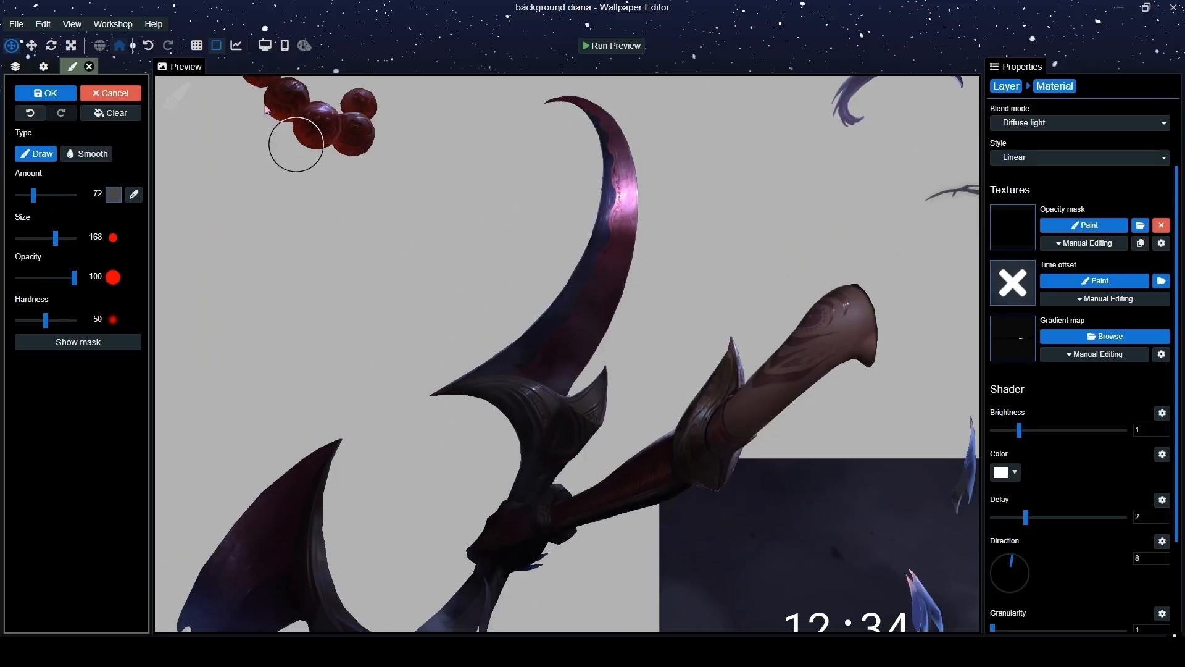
key(ctrl+s)
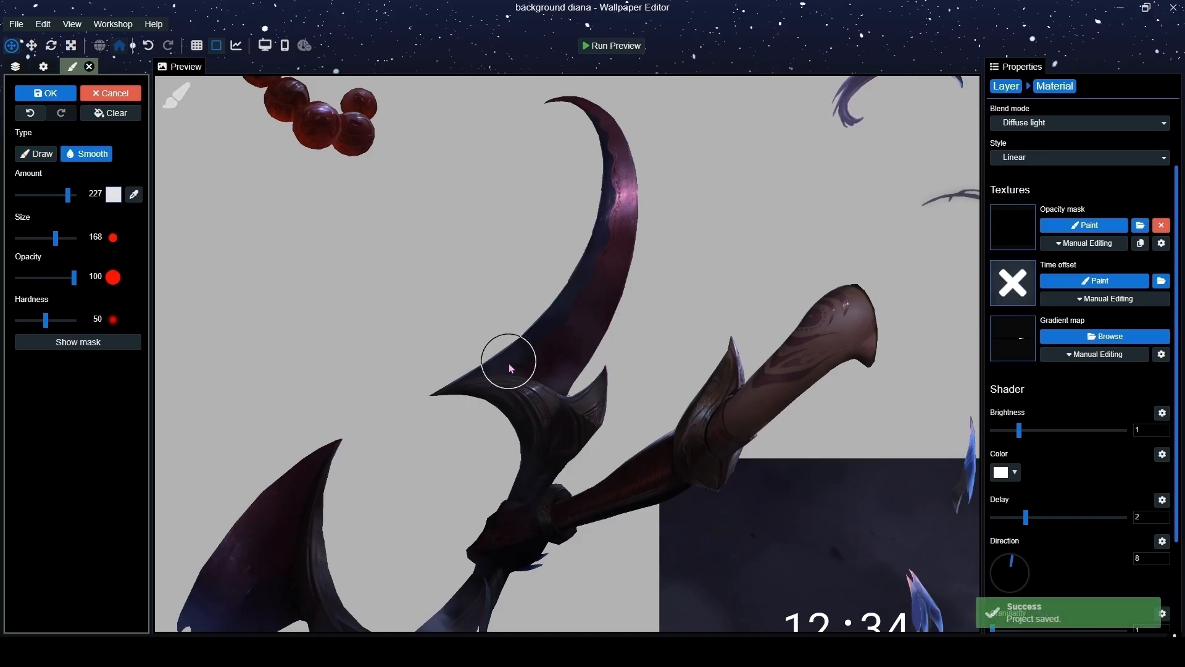
Display the mask overlay, soften the coverage along the scythe's upper blade with the Smooth brush at amount 227, and hide the overlay.
click(108, 342)
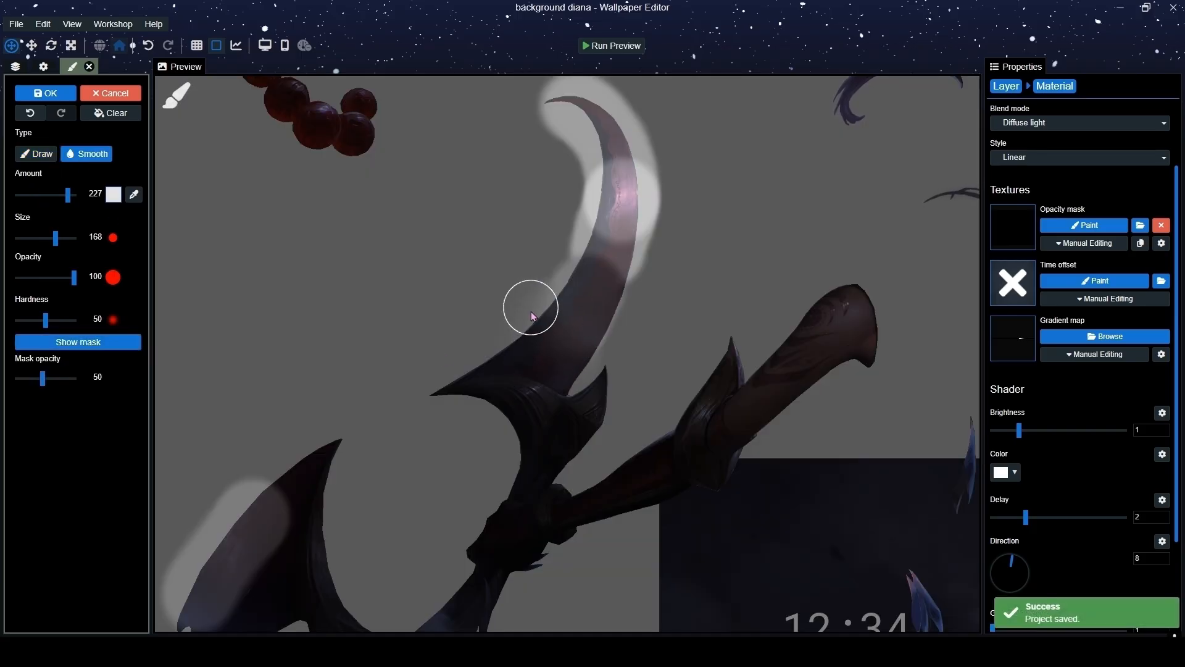
drag(606, 353, 607, 182)
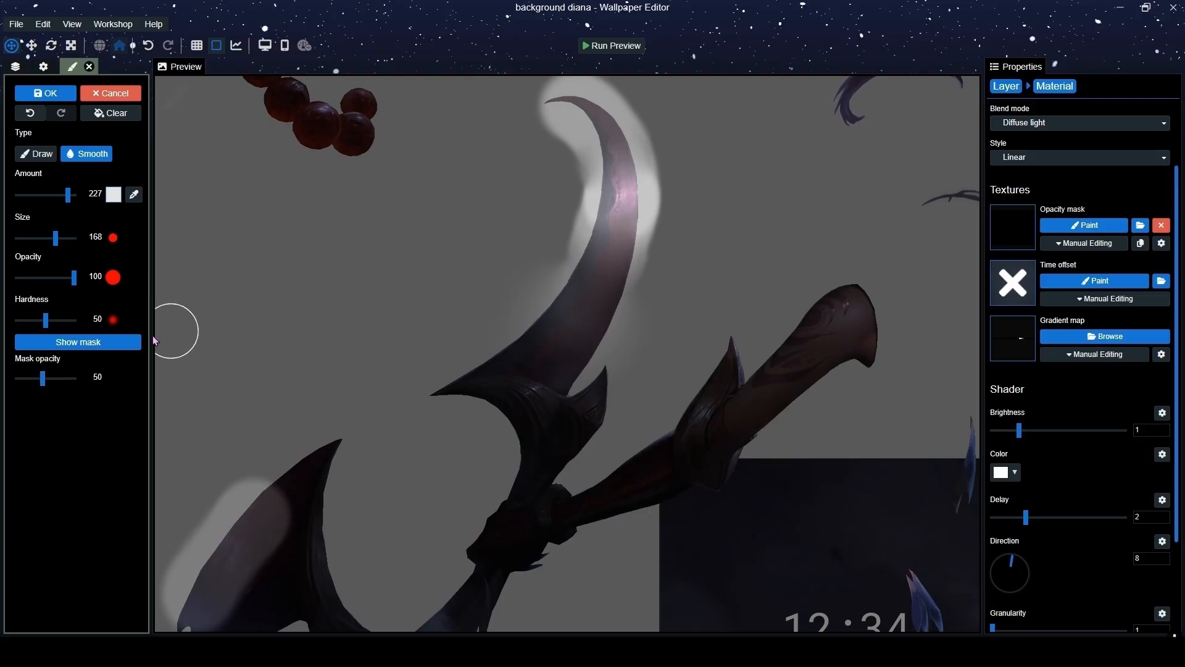
click(125, 342)
Switch to the Draw brush at size 9 and paint the highlights on the scythe's metal collar and the blade's engraving.
scroll(471, 370, down, 3)
scroll(503, 378, up, 3)
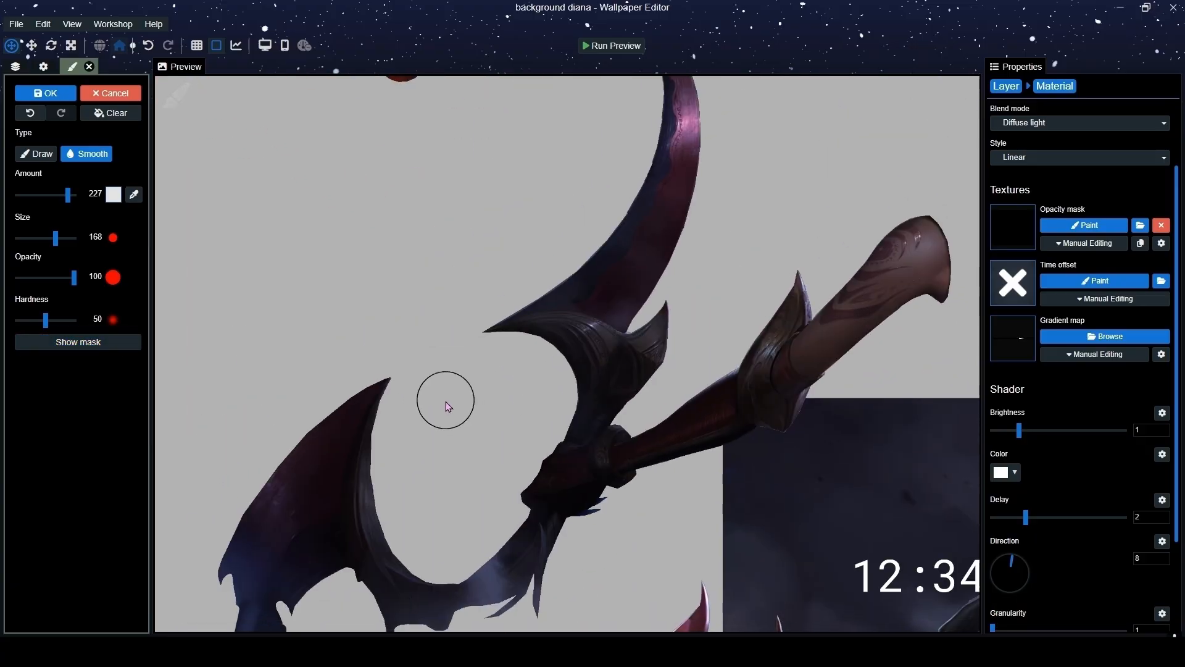
scroll(498, 354, up, 5)
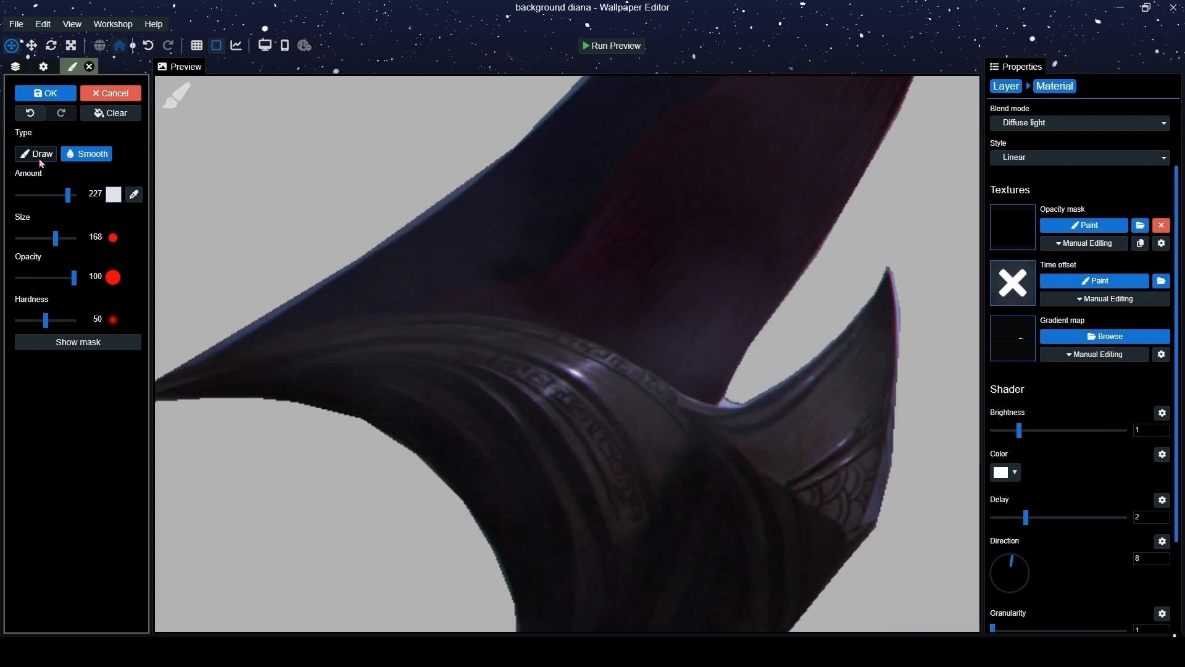
scroll(617, 362, up, 4)
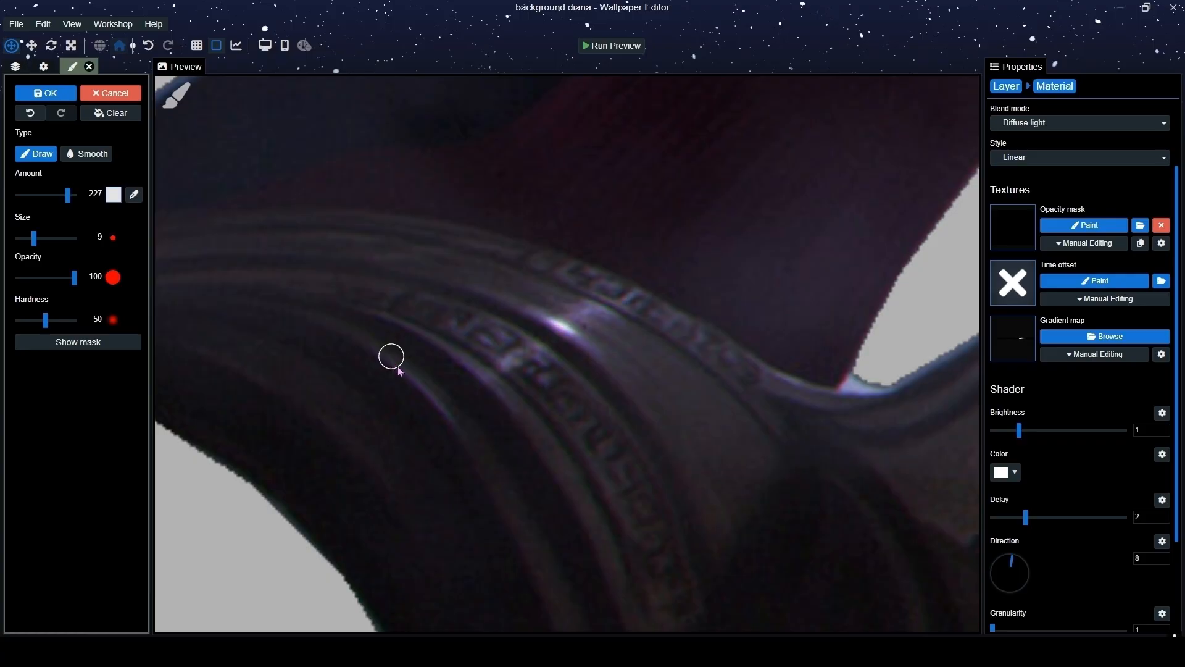
scroll(665, 386, down, 4)
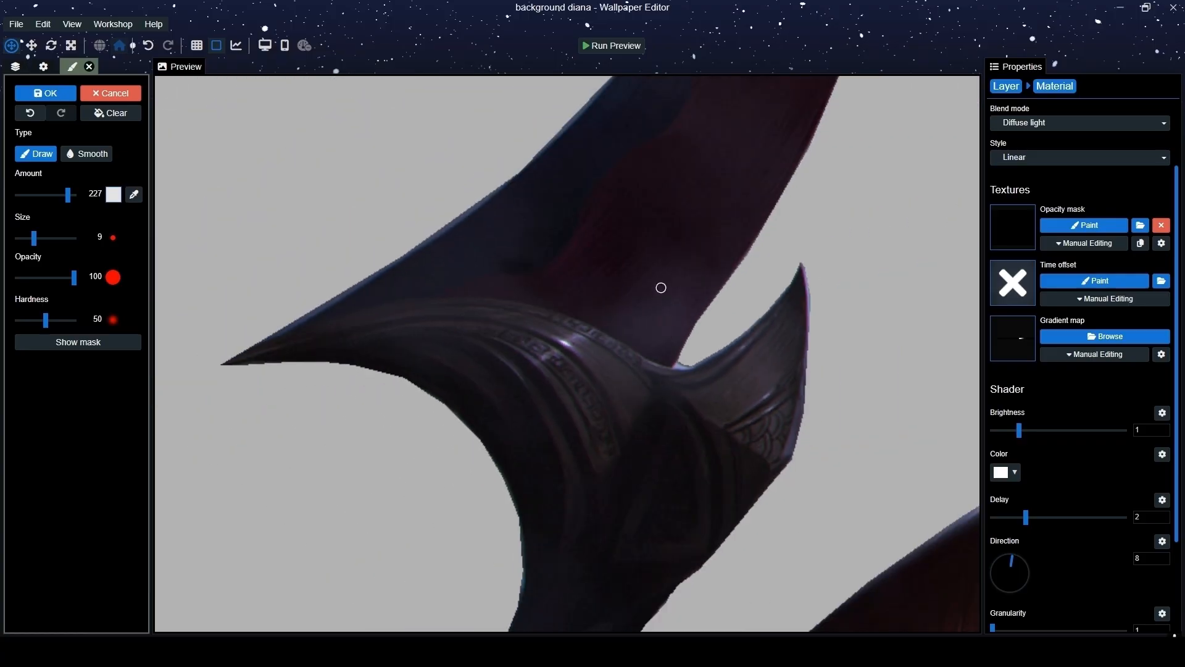
drag(661, 289, 529, 577)
mouse_move(738, 139)
mouse_down()
mouse_move(635, 378)
mouse_move(716, 223)
mouse_up()
scroll(710, 188, up, 1)
scroll(710, 188, up, 1)
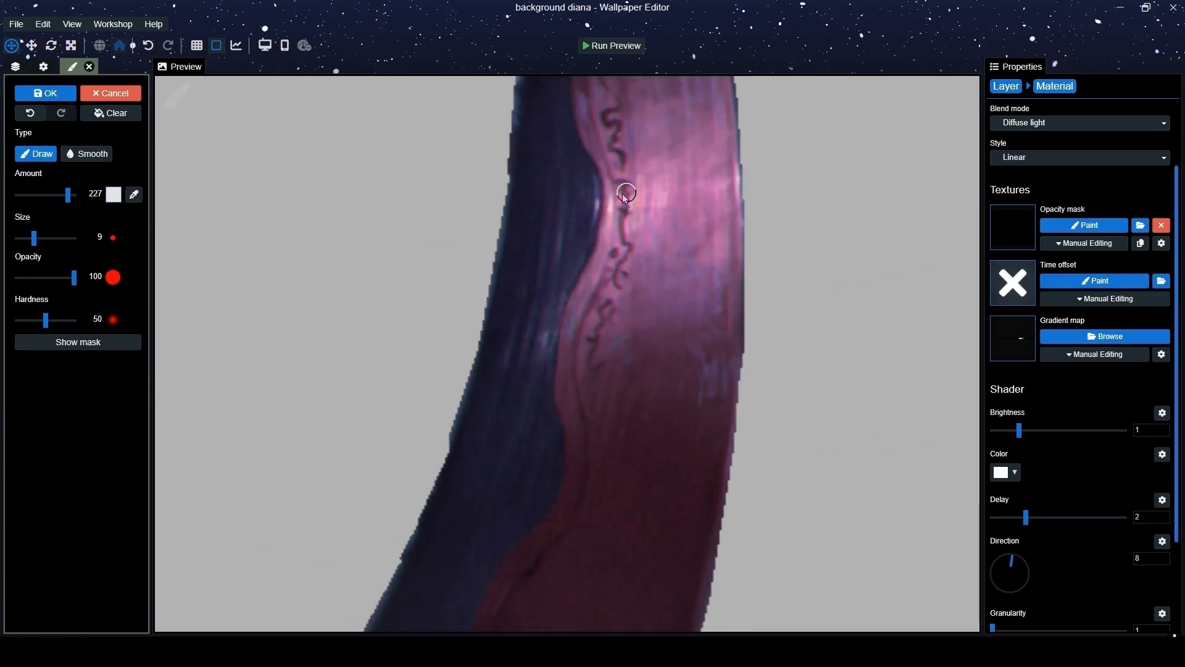
scroll(593, 278, down, 8)
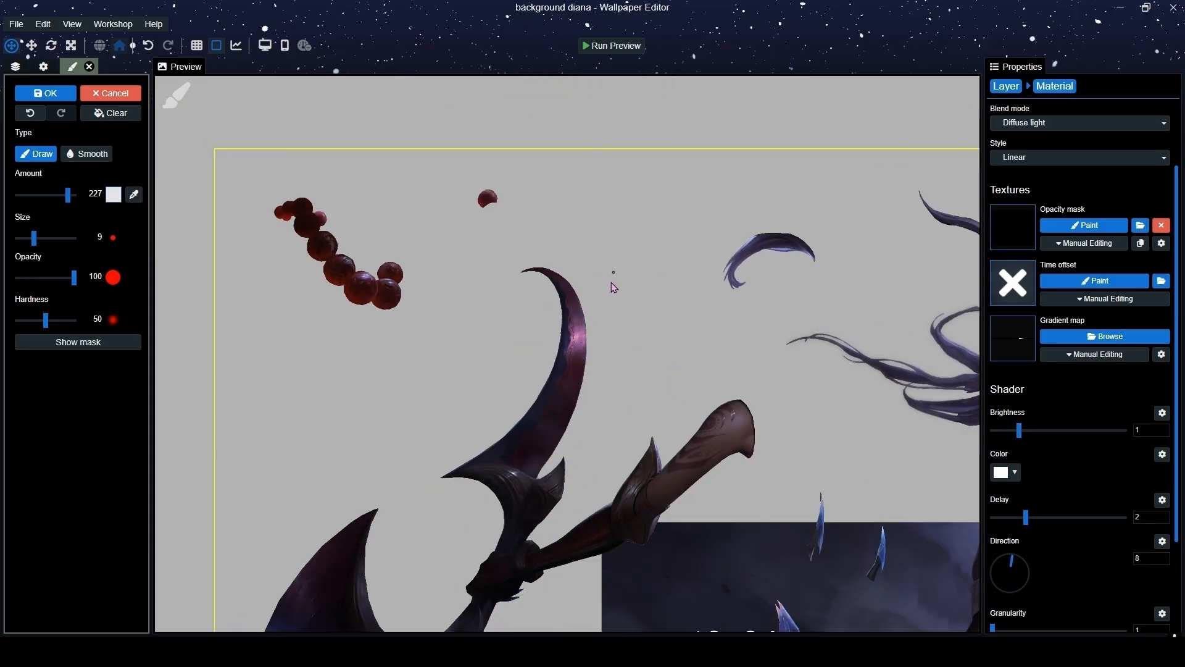
Paint the shiny spots of the arm tattoos and the forearm guard into the Shimmer mask with brush size 9.
scroll(672, 366, up, 10)
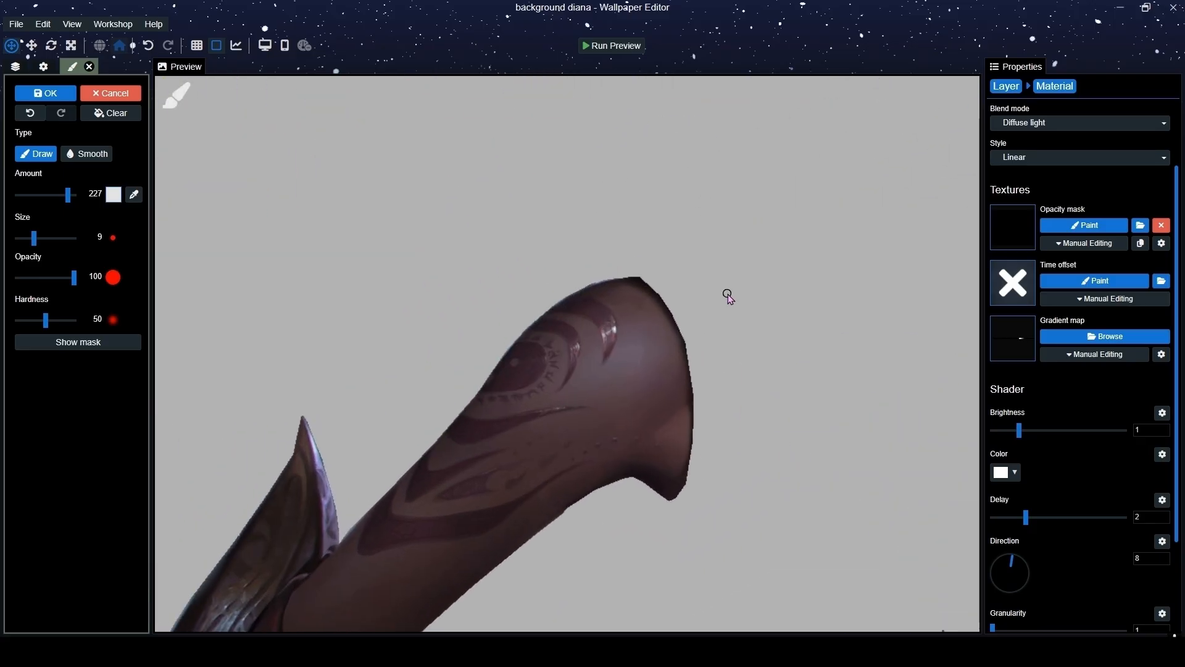
scroll(705, 338, up, 2)
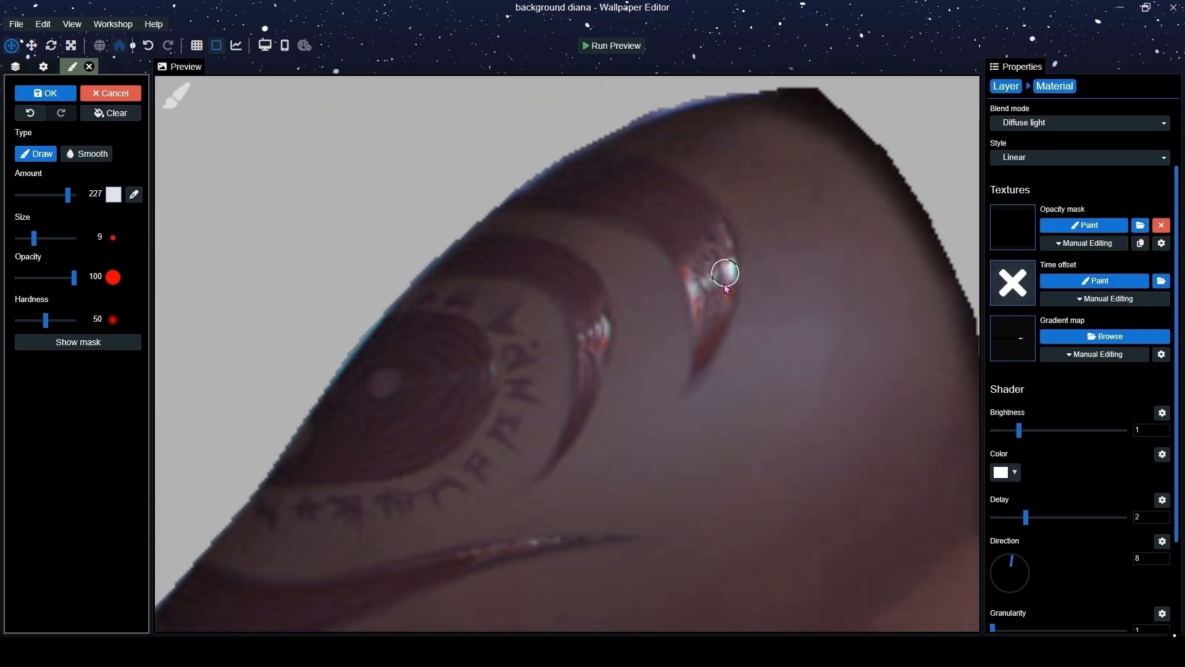
scroll(597, 361, down, 5)
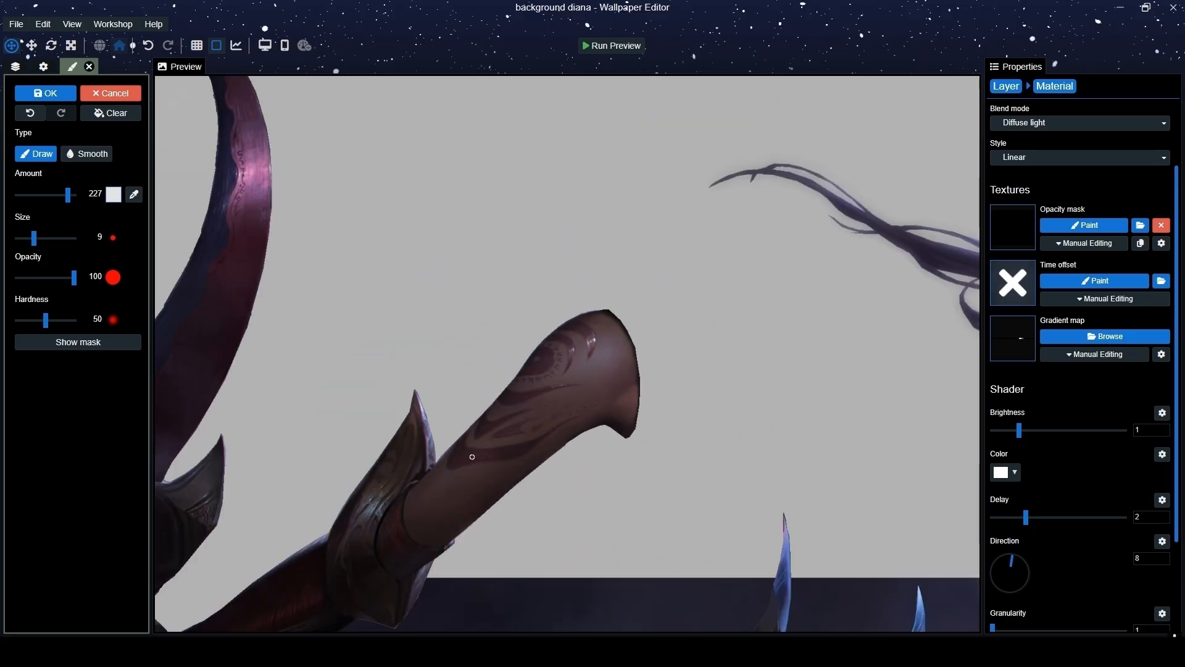
scroll(535, 490, up, 4)
scroll(535, 489, up, 3)
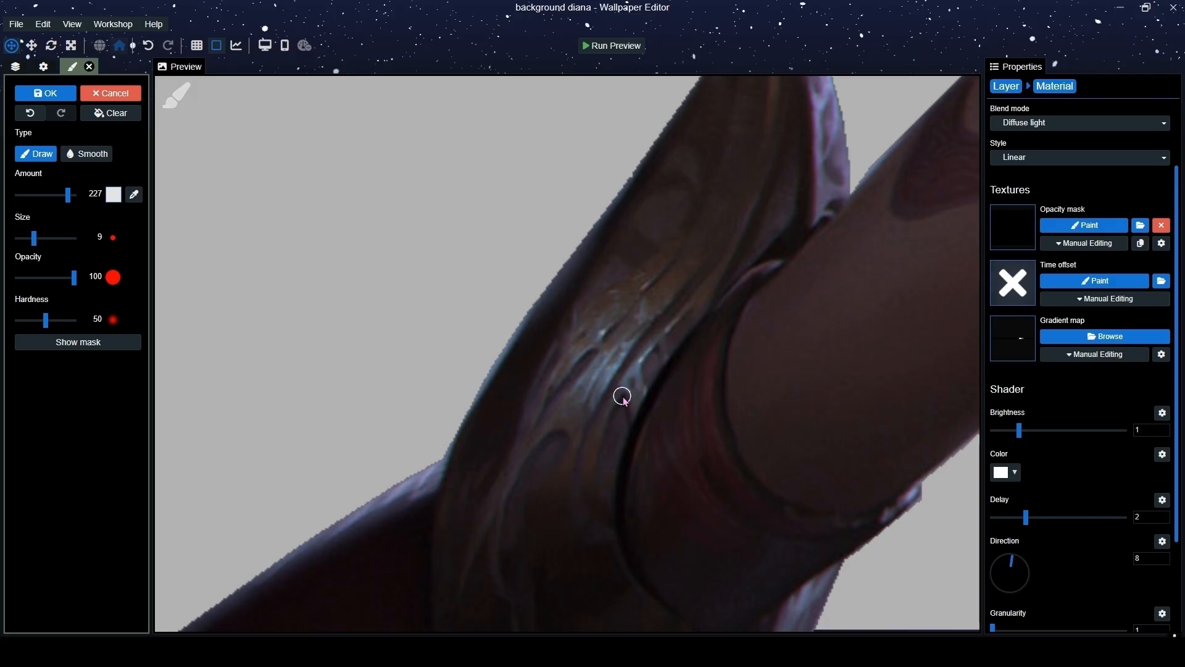
scroll(623, 395, down, 6)
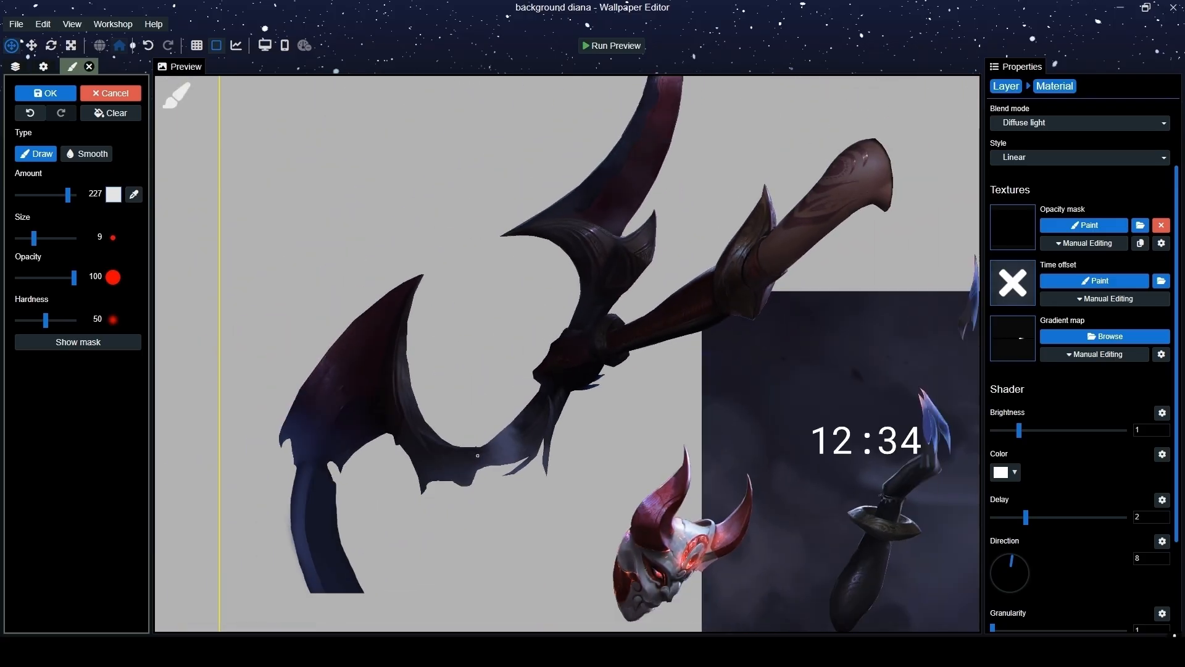
Finish the mask at the lower part of the scythe, apply it, and return to the diana layer.
scroll(574, 544, up, 6)
drag(581, 551, 567, 540)
click(1006, 86)
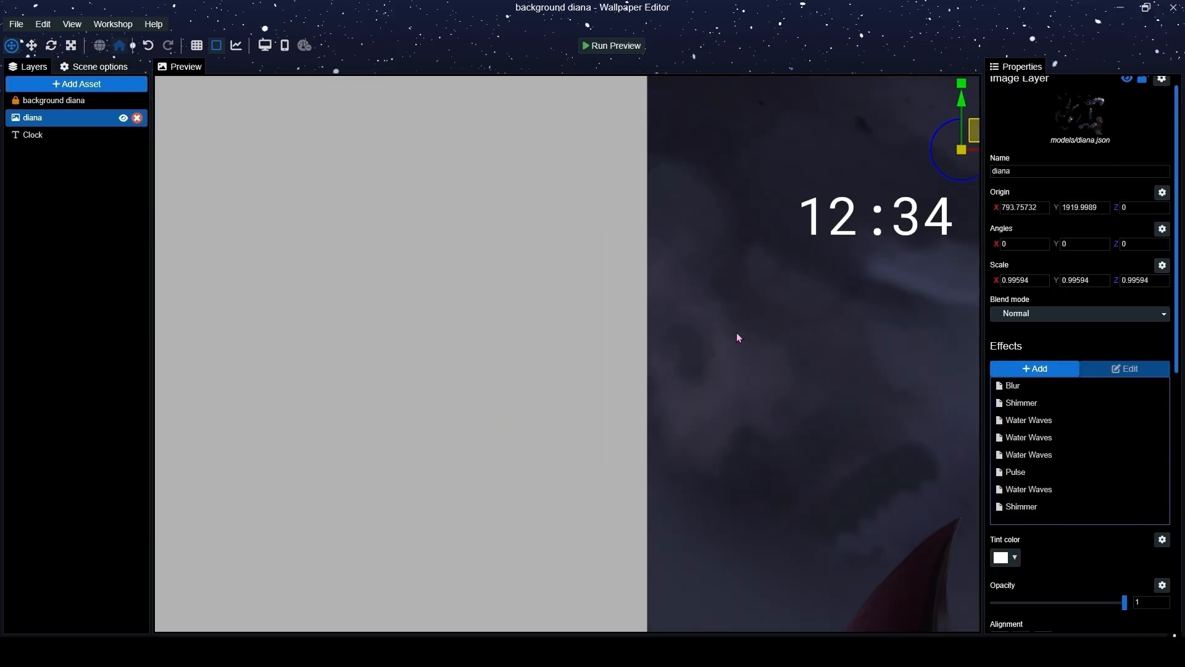
scroll(735, 329, down, 8)
scroll(716, 415, up, 3)
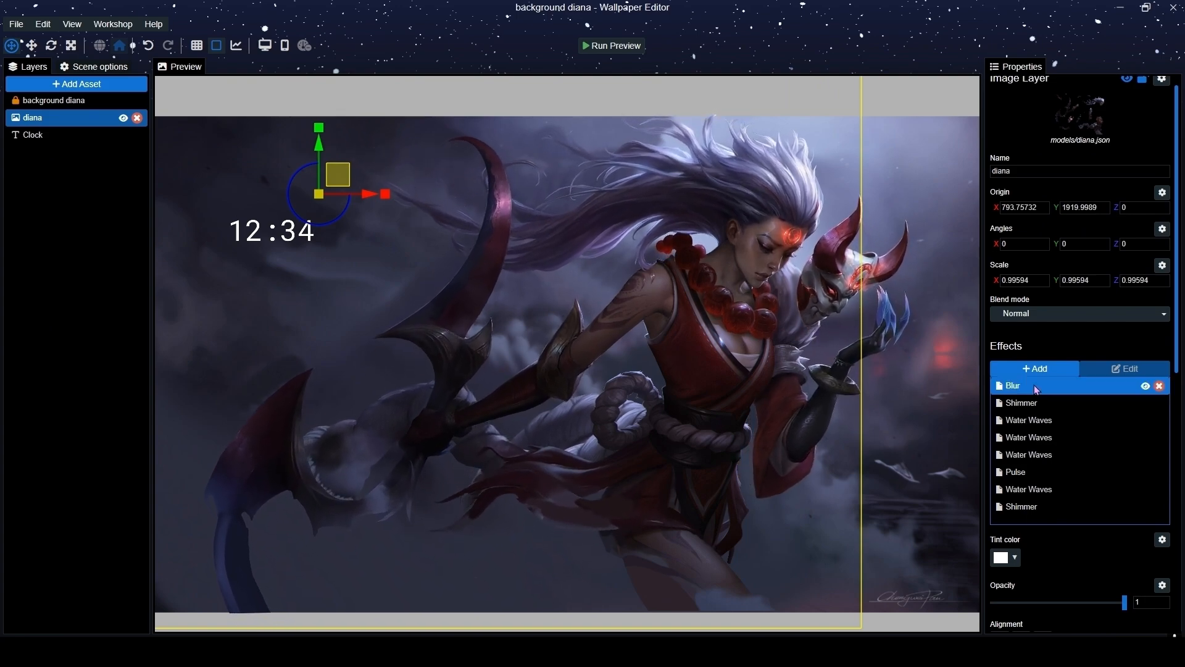
Reopen the last Shimmer effect on the diana layer and resume painting its opacity mask.
click(1040, 503)
click(1130, 369)
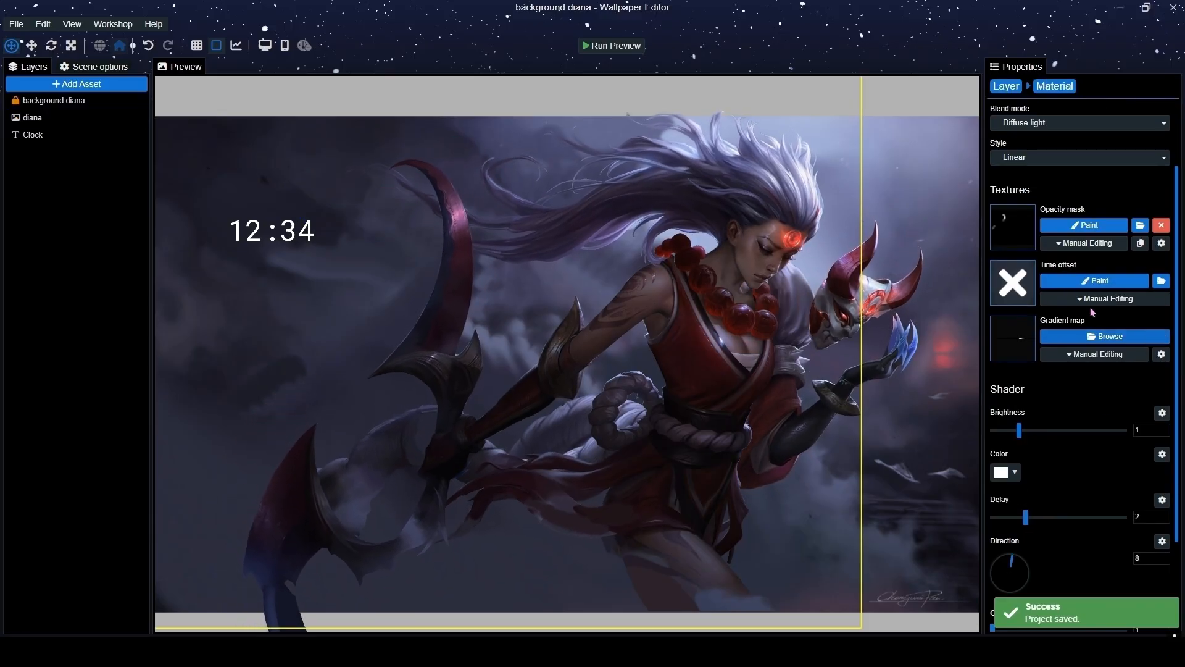
click(1085, 225)
Paint the highlights on the torso's neckline trim and armhole edge with brush size 9, and save the project.
scroll(677, 339, up, 10)
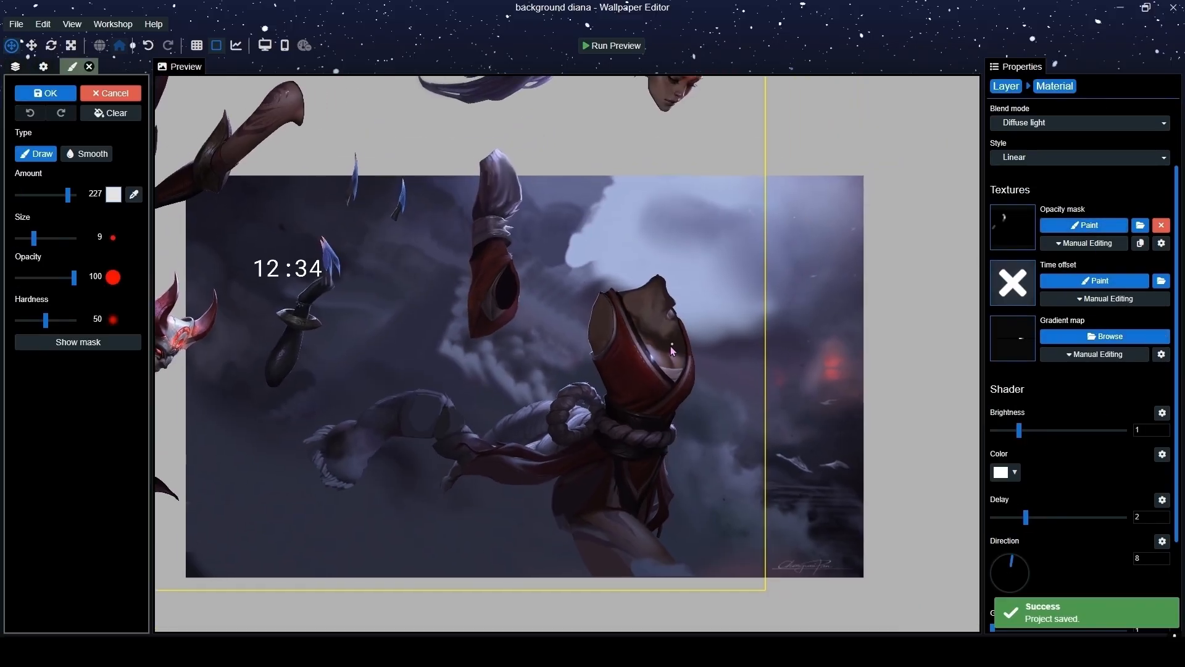
scroll(642, 351, up, 5)
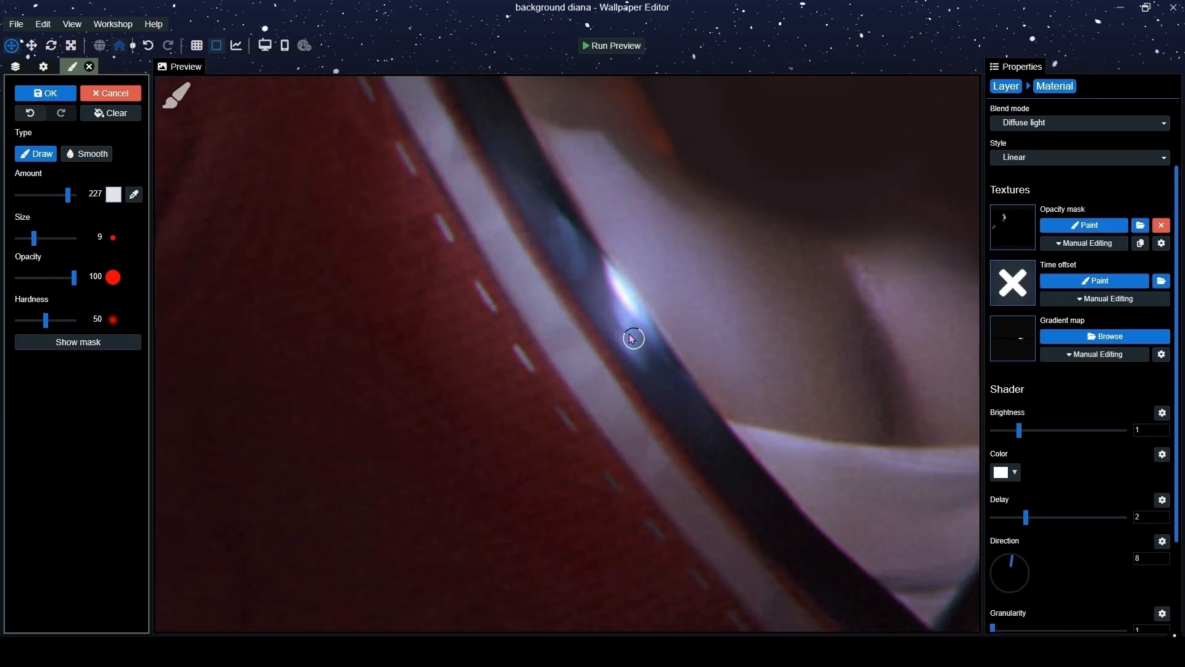
scroll(675, 382, down, 12)
scroll(491, 369, up, 3)
scroll(490, 369, up, 6)
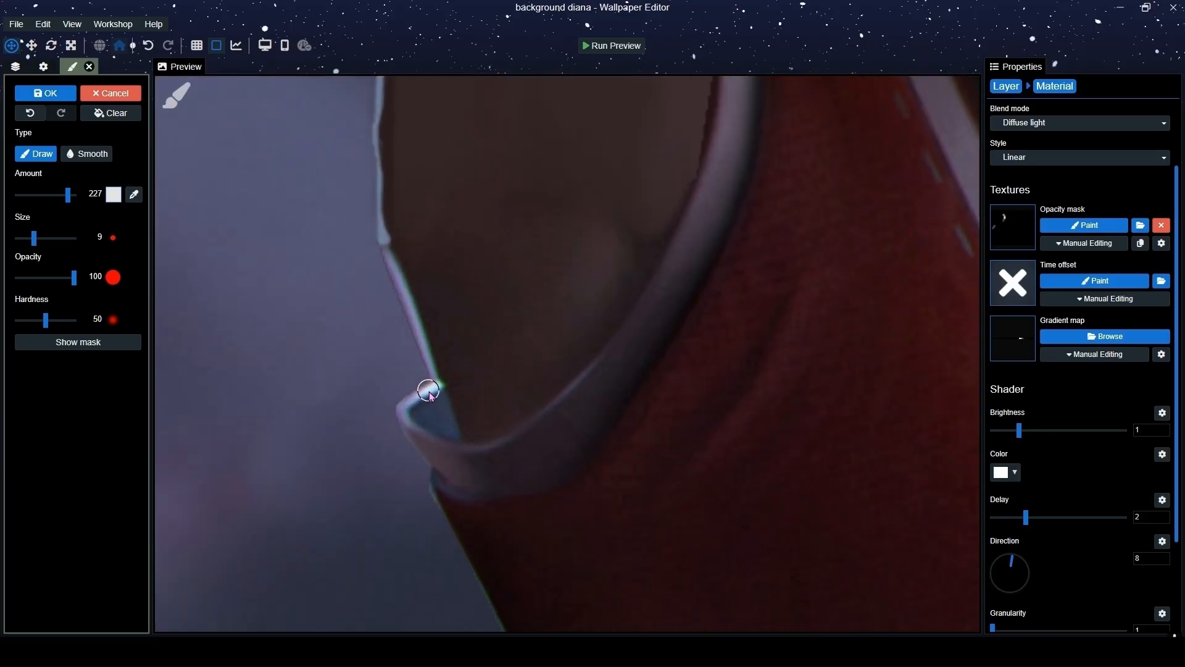
scroll(575, 442, down, 15)
key(ctrl+s)
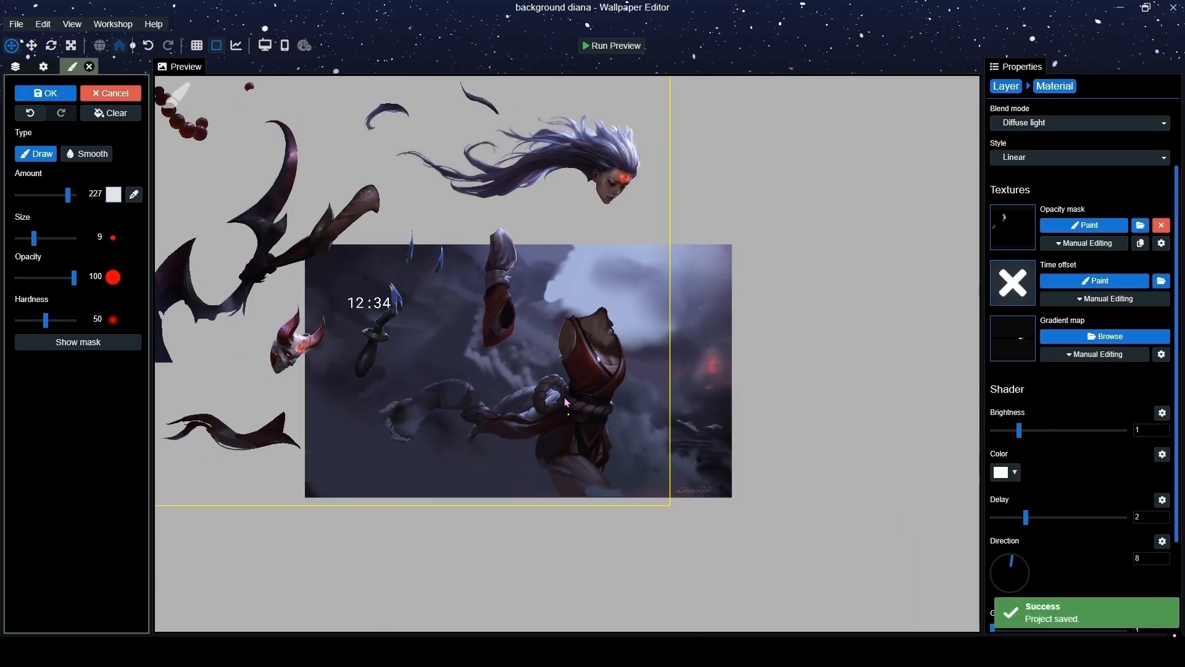
Paint the demon mask's cheek edge and glowing eye into the Shimmer mask with brush size 9 and amount 227.
drag(554, 369, 542, 475)
drag(619, 286, 849, 223)
scroll(423, 410, up, 3)
scroll(426, 414, up, 8)
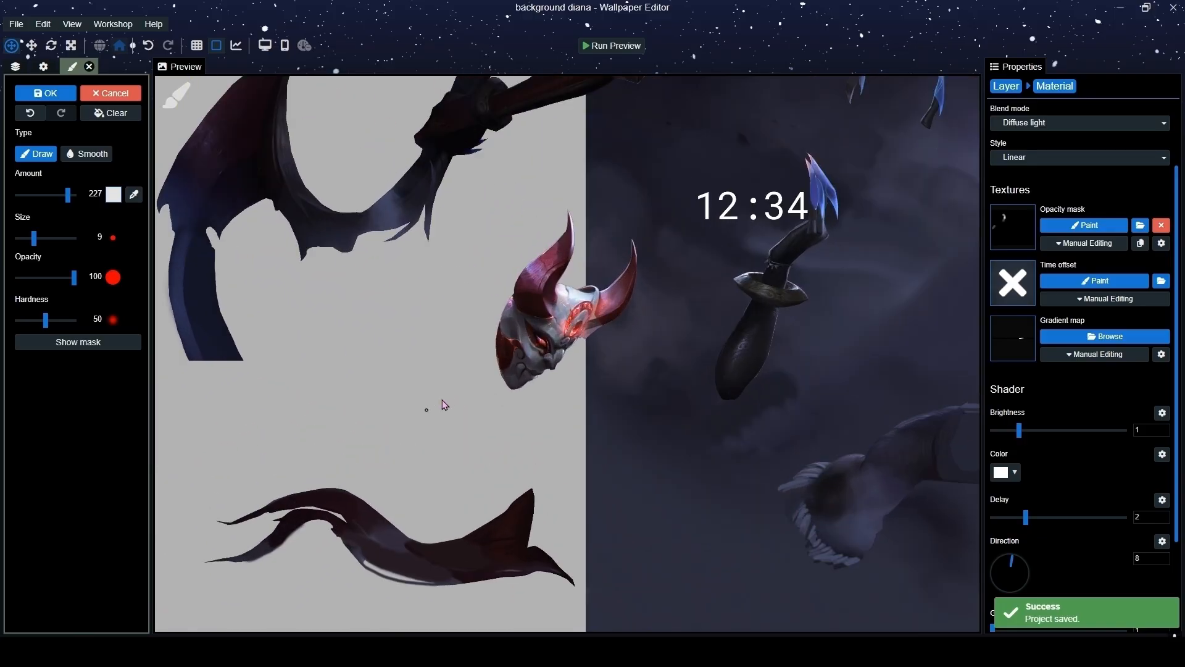
scroll(533, 375, up, 3)
scroll(533, 355, up, 2)
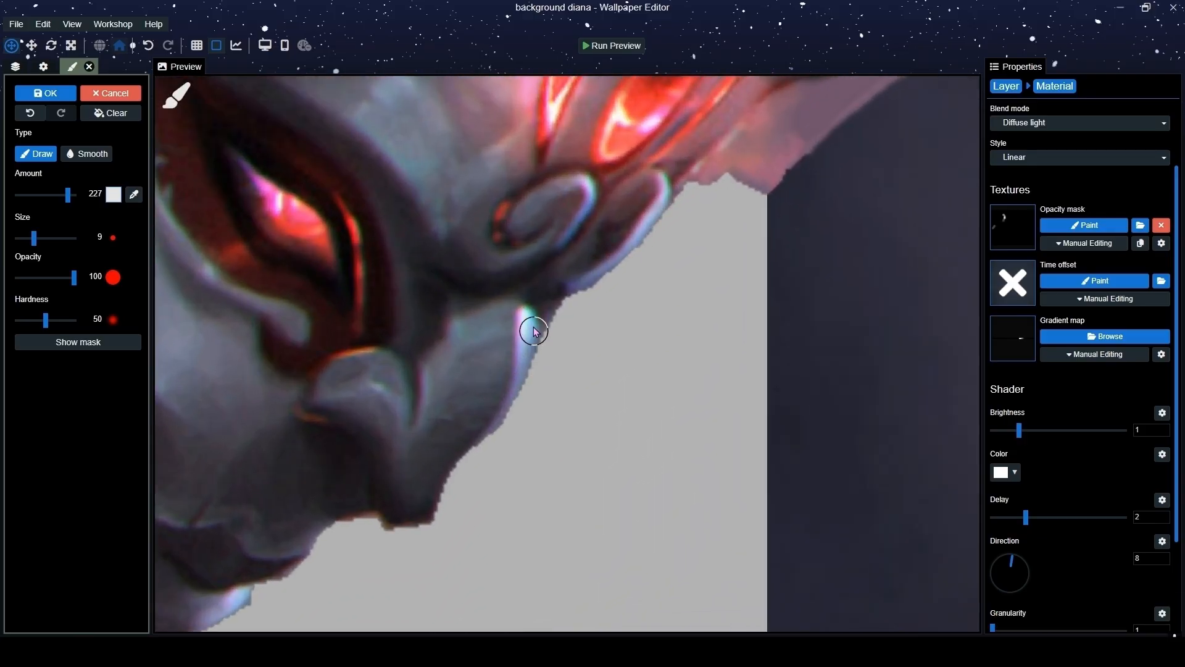
scroll(506, 444, down, 4)
drag(512, 216, 535, 329)
scroll(532, 330, up, 5)
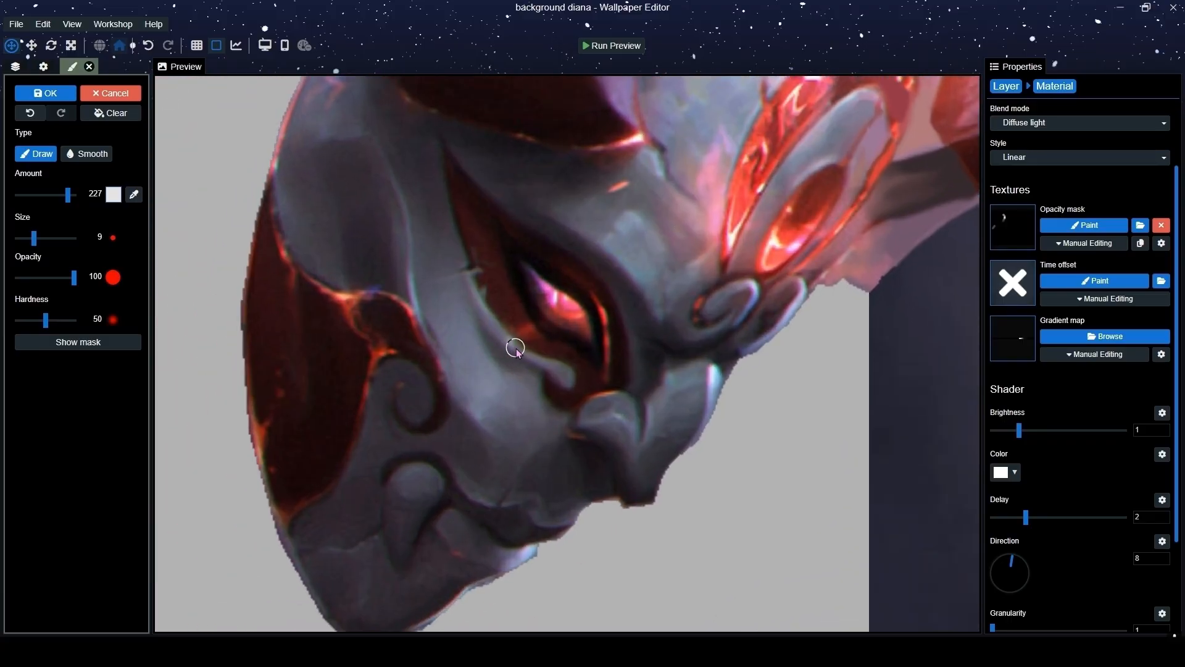
scroll(614, 291, up, 2)
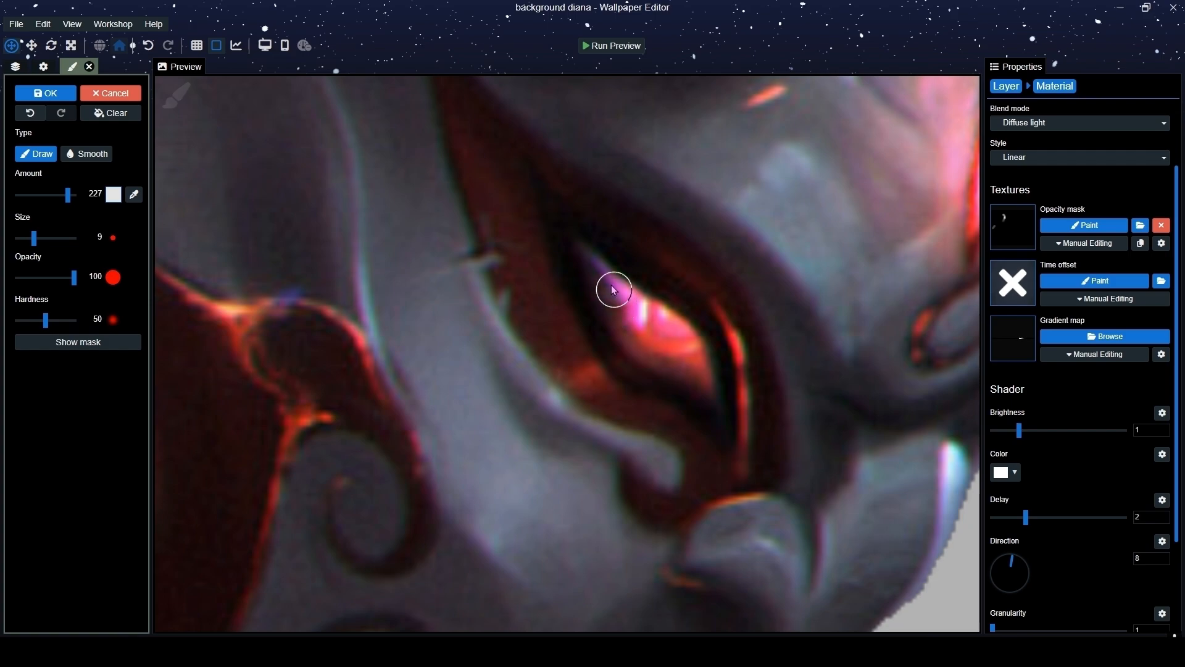
scroll(646, 339, down, 4)
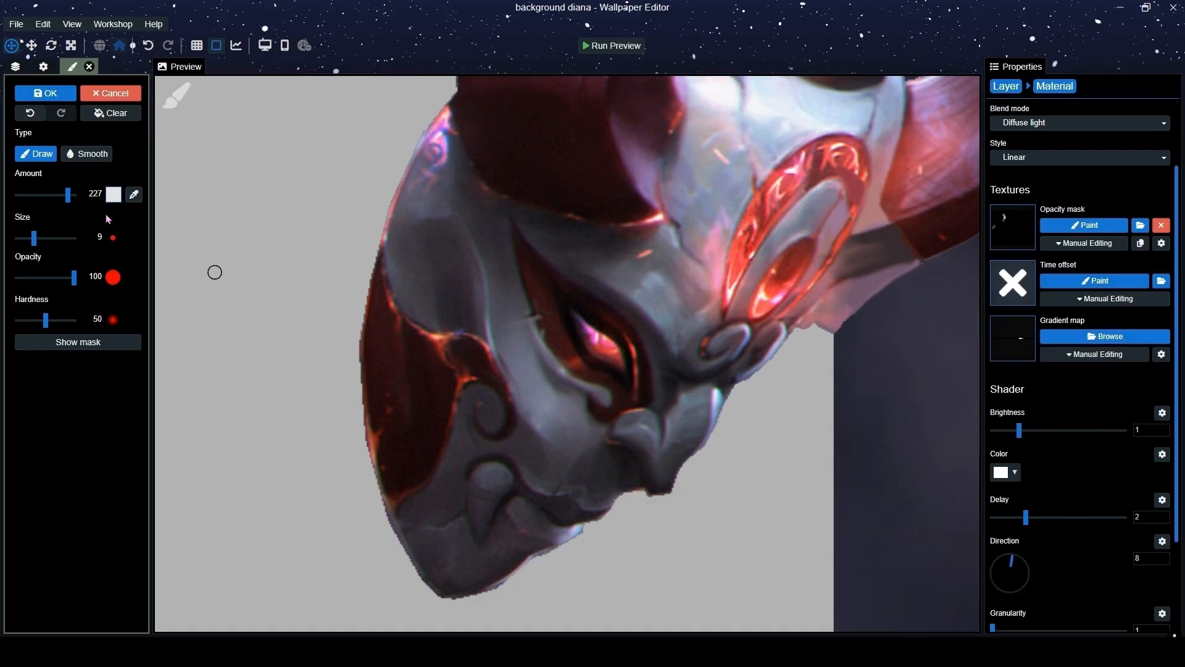
Lower the brush amount to 194 and paint the demon mask's swirl ornament and the glowing lines on its side.
scroll(474, 270, up, 5)
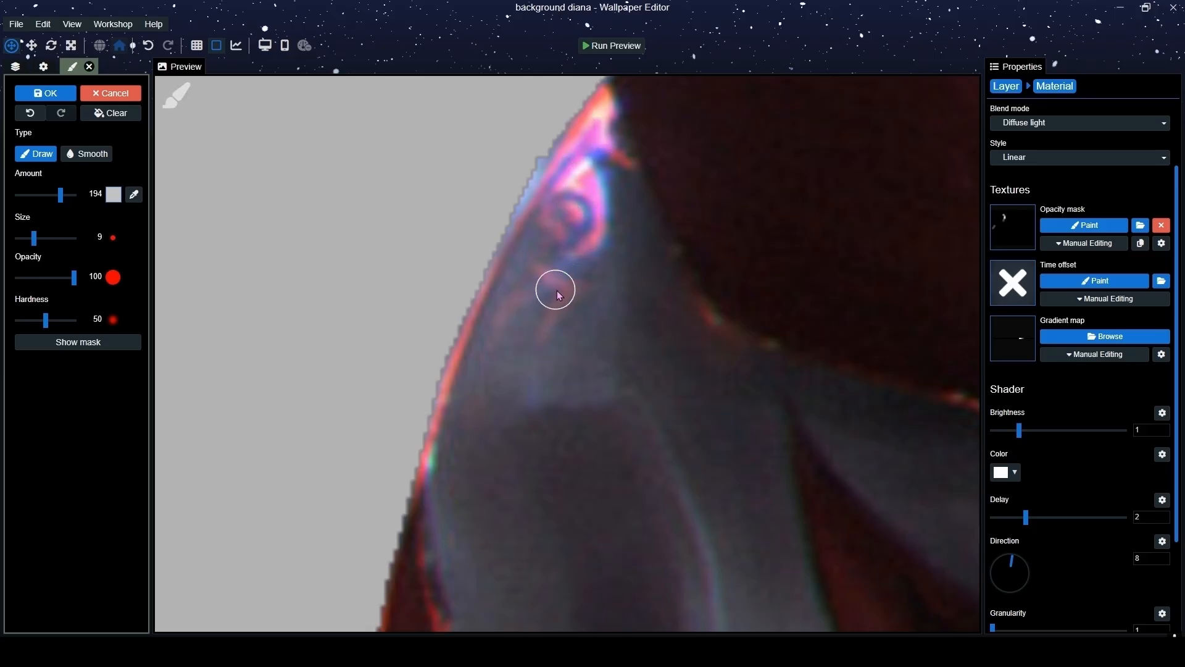
scroll(476, 140, down, 4)
scroll(489, 247, up, 4)
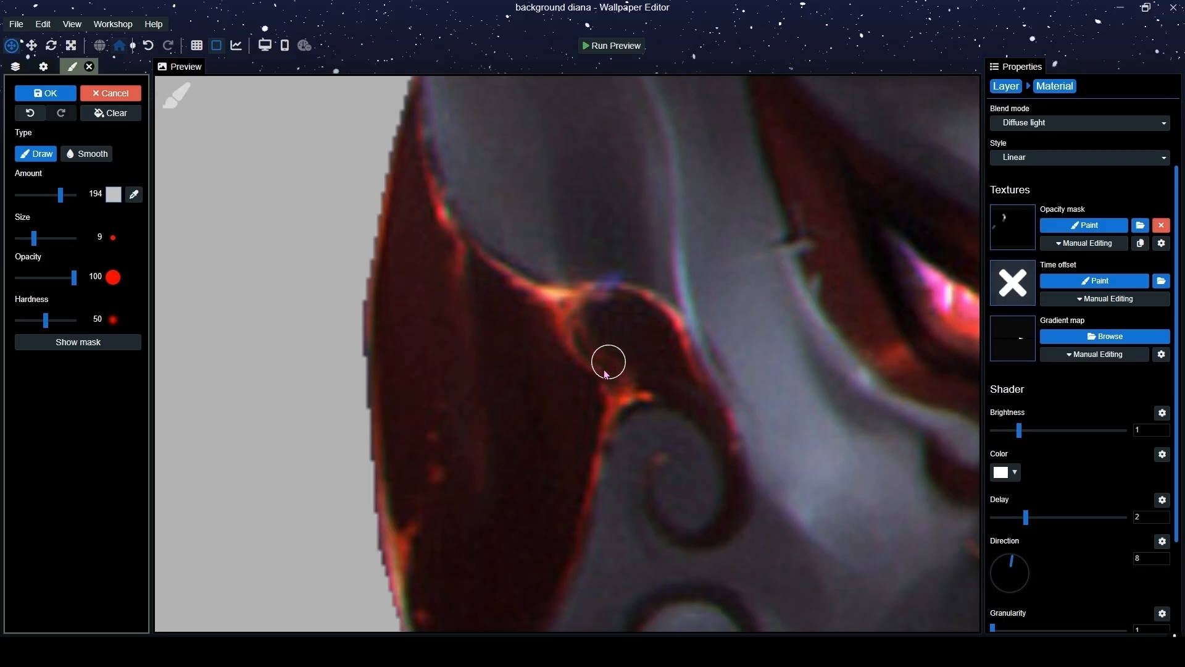
drag(586, 466, 602, 353)
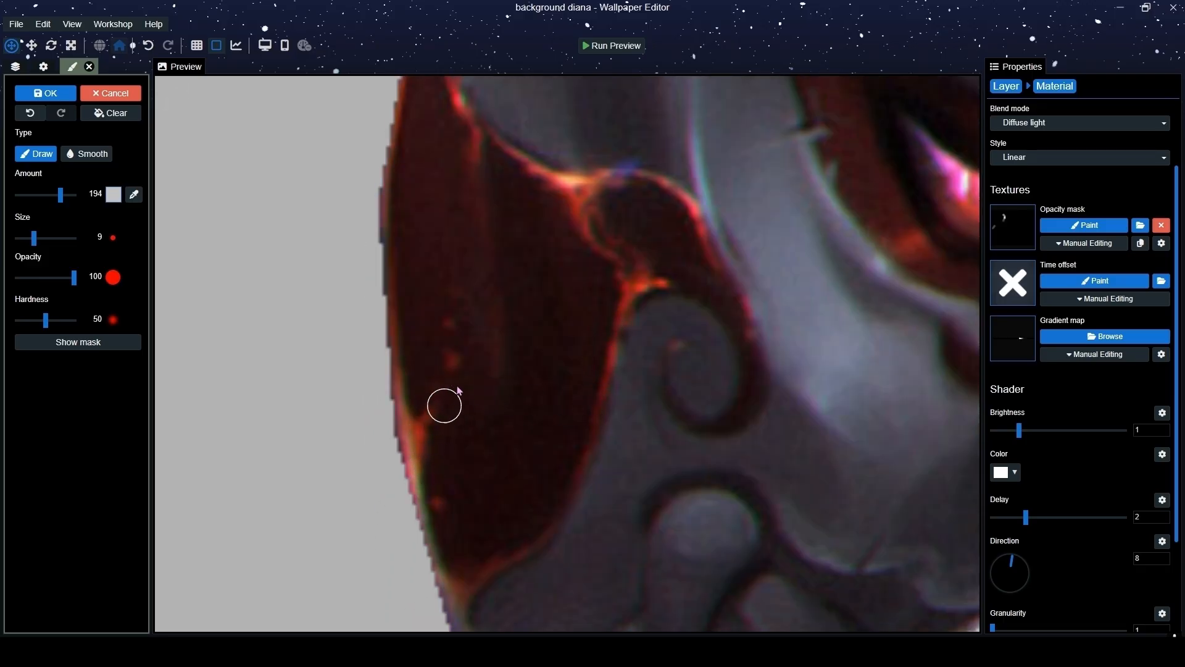
Paint the demon mask's glowing forehead emblem into the Shimmer mask with brush size 9, erasing spill at amount 0 and checking the mask overlay.
scroll(455, 362, down, 5)
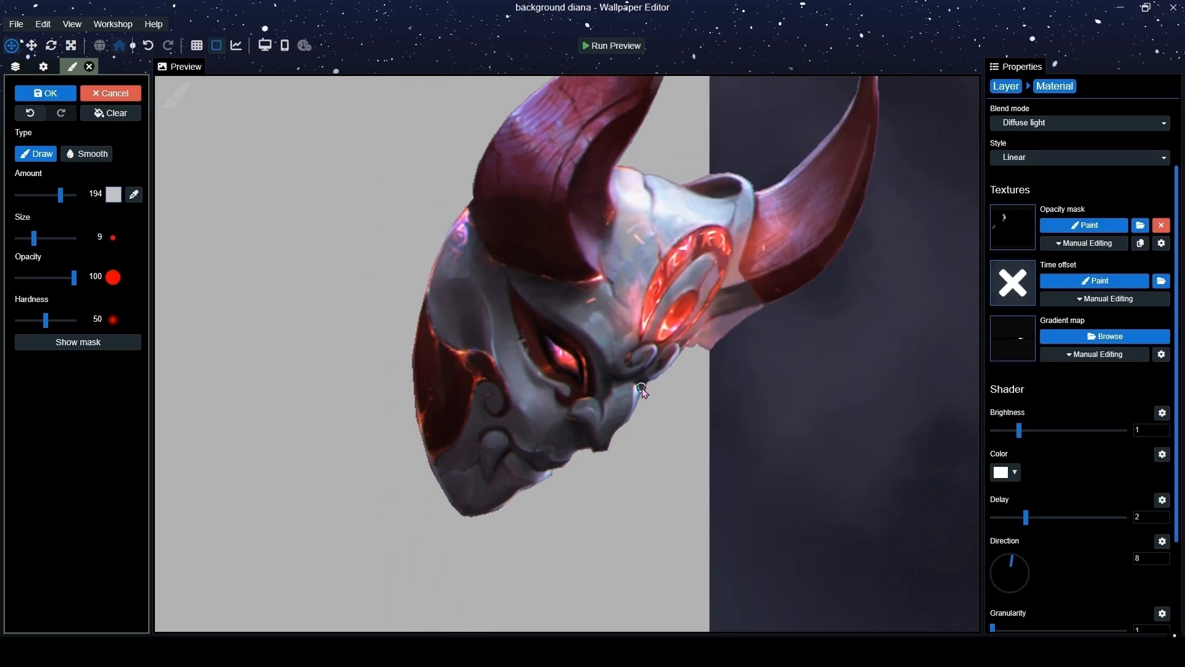
scroll(635, 358, up, 6)
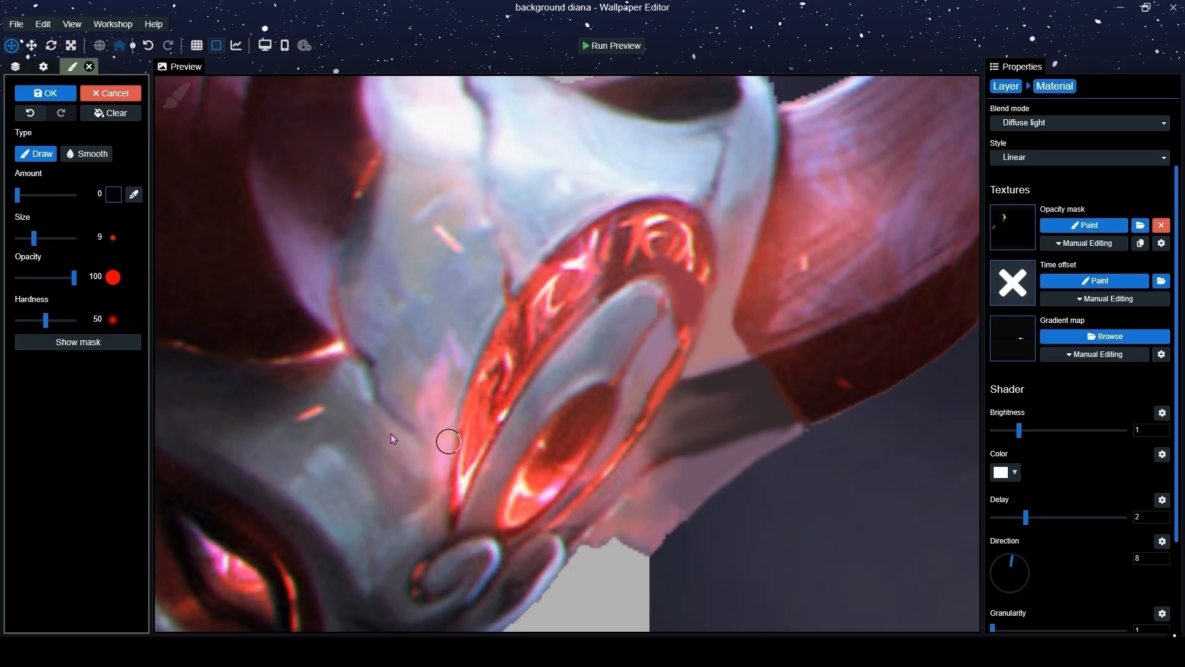
click(138, 348)
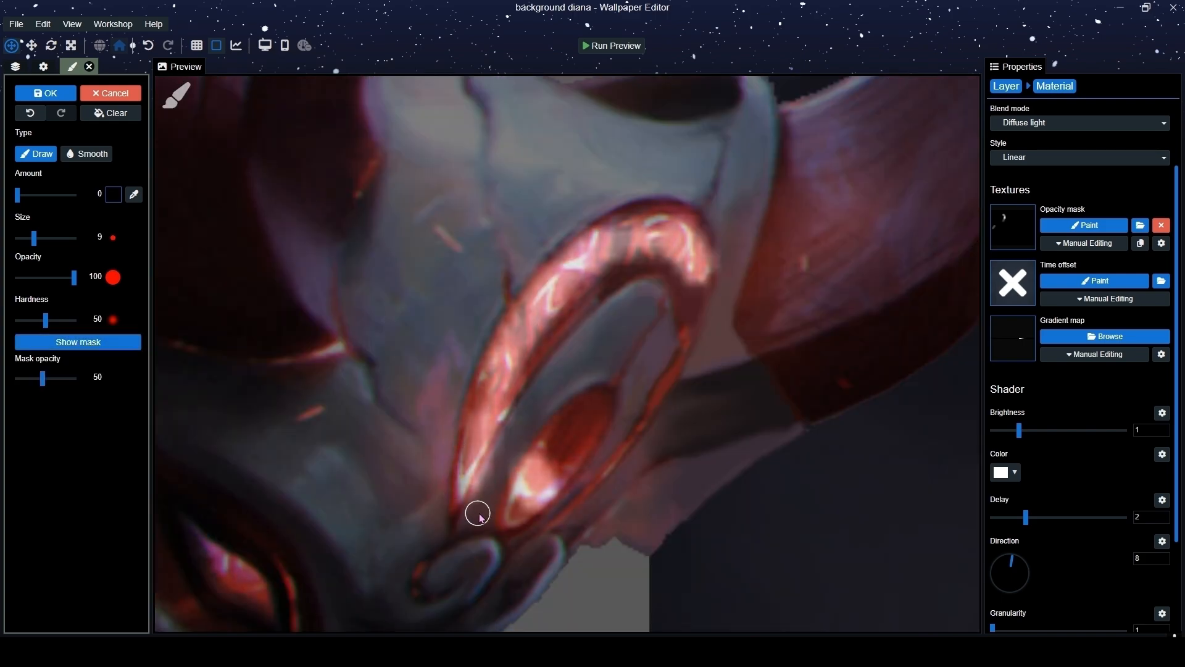
click(126, 343)
scroll(574, 336, down, 5)
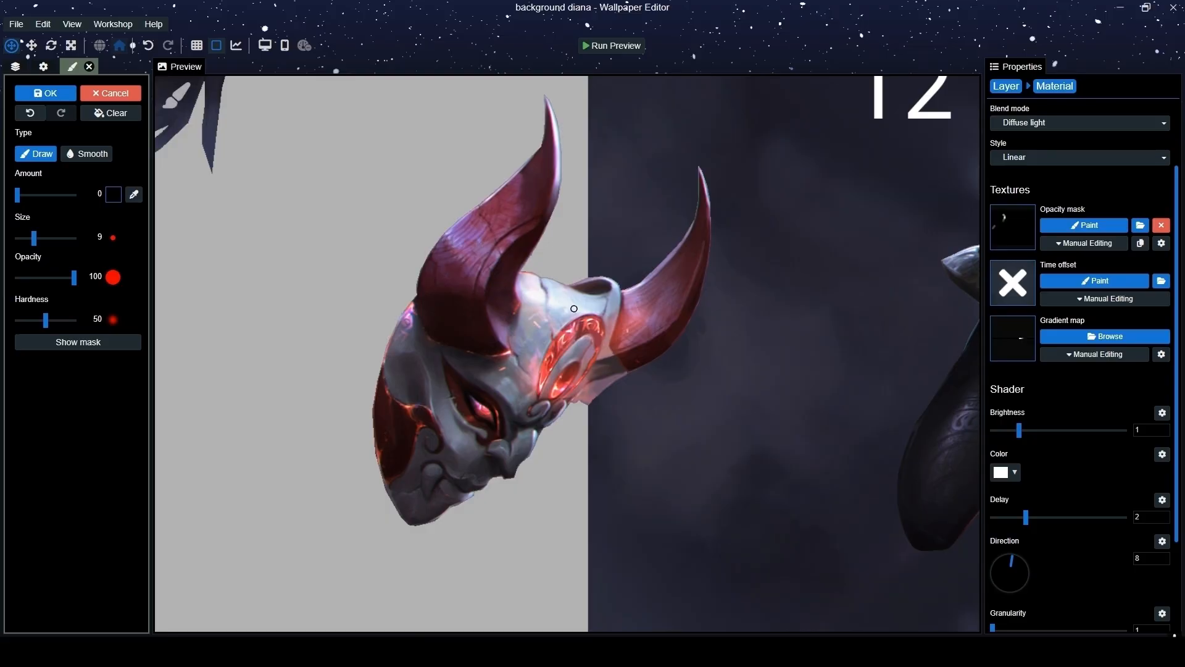
Paint the edges of the demon mask's two horns with amount 155 and size 9, and return to the layer properties.
scroll(555, 295, up, 4)
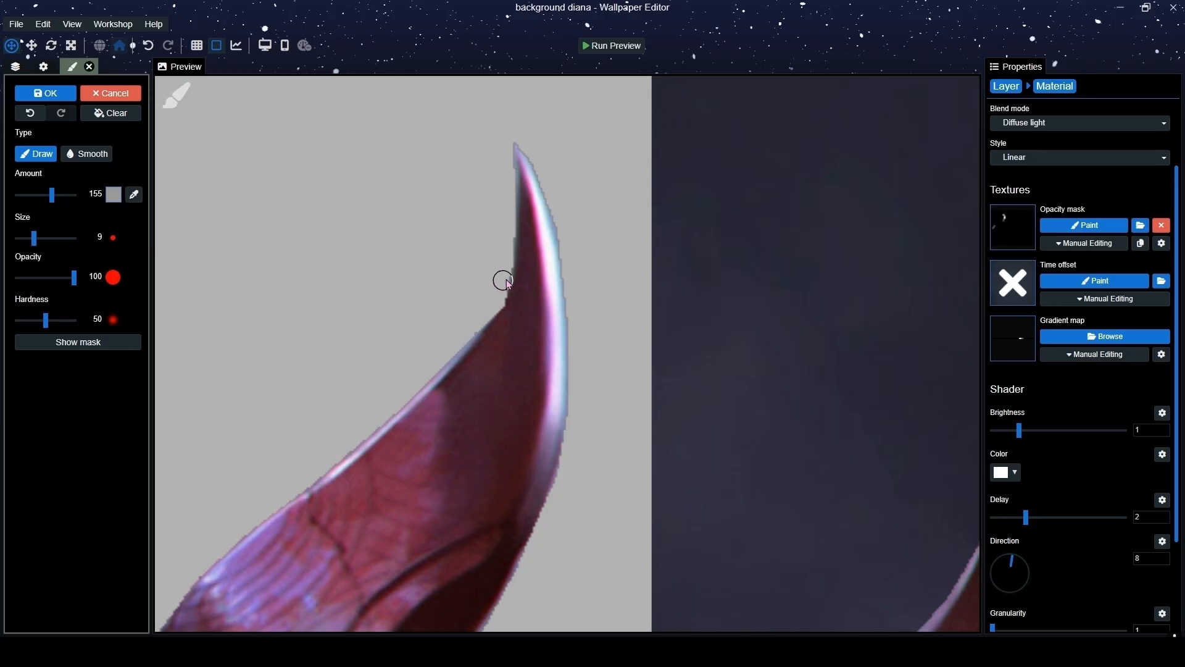
scroll(525, 370, down, 5)
scroll(626, 370, up, 5)
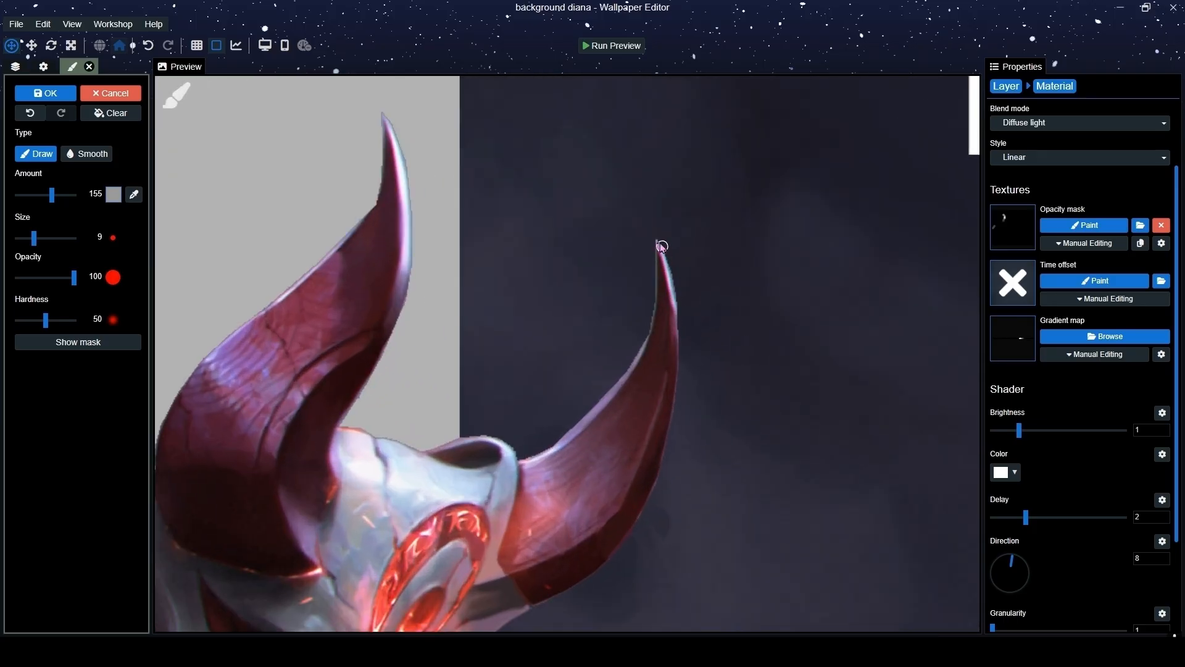
scroll(541, 445, down, 2)
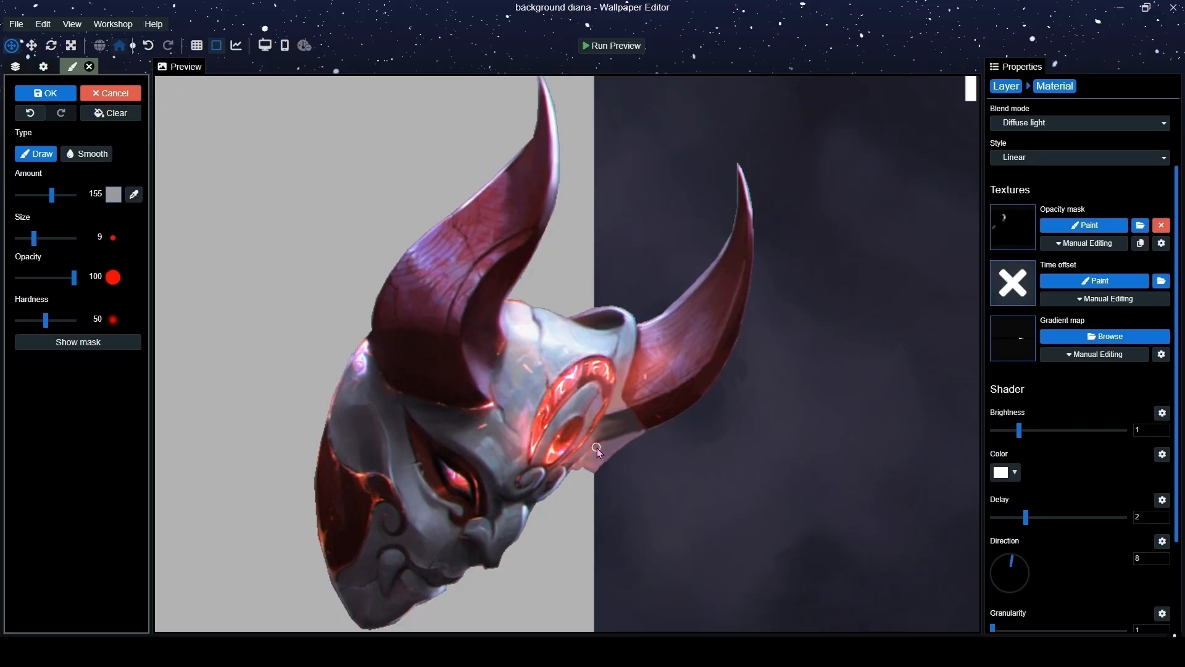
click(1006, 88)
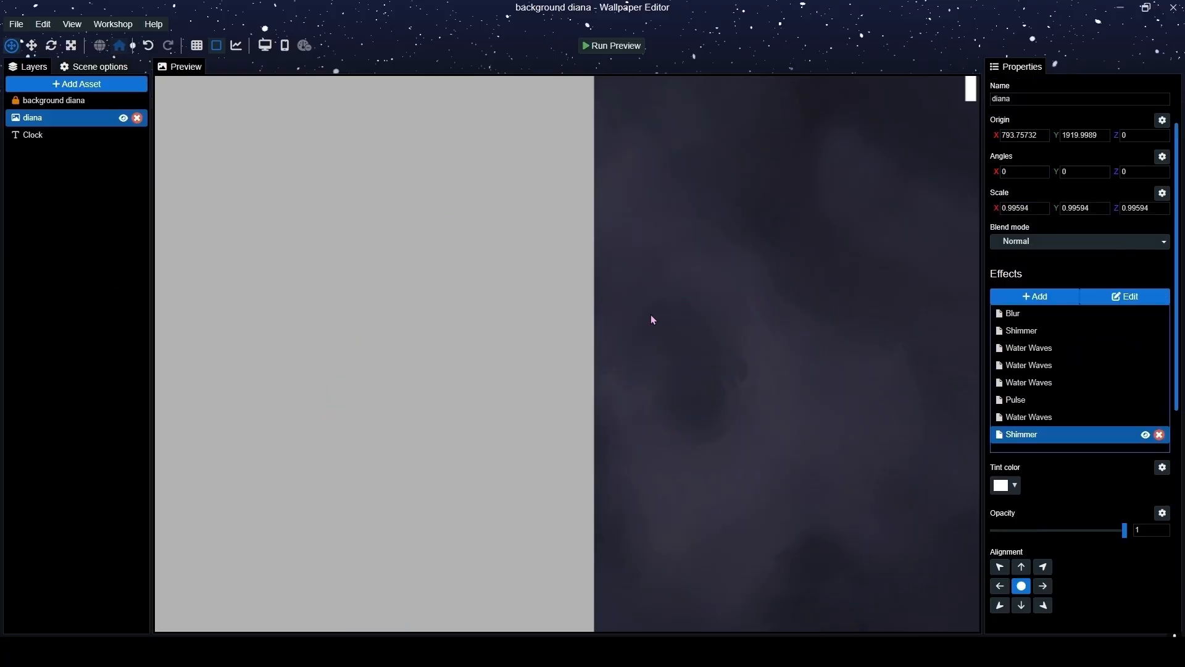
Review the whole animated diana figure in the scene and save the project.
scroll(639, 327, down, 9)
drag(963, 407, 771, 382)
scroll(773, 386, up, 5)
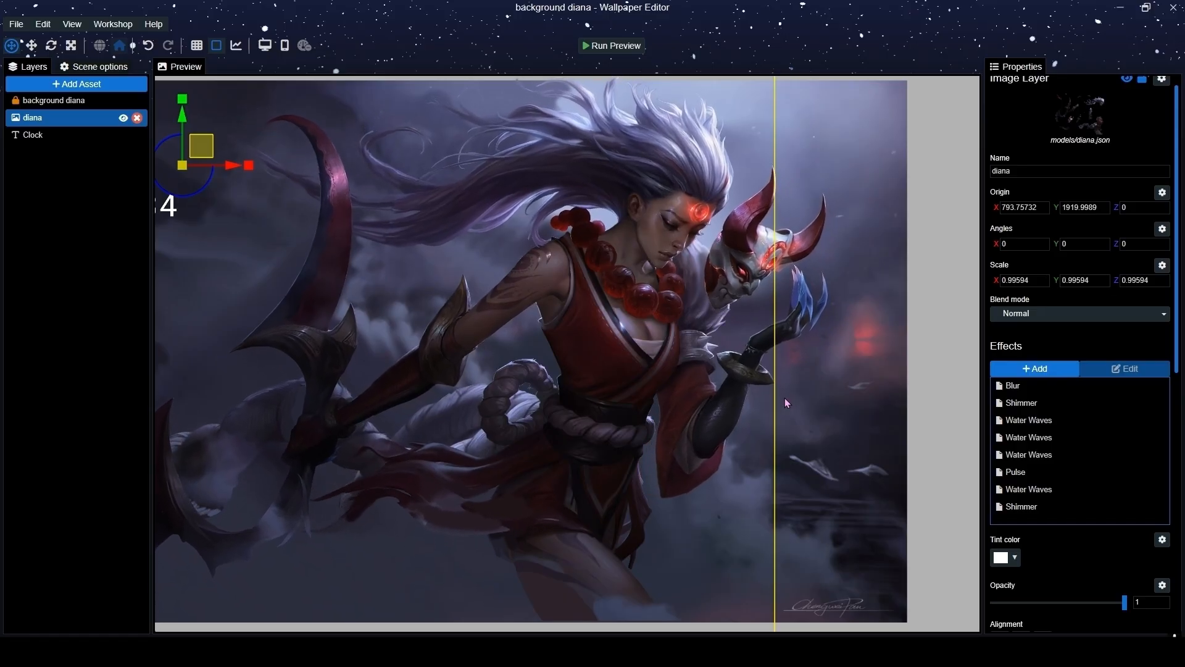
key(ctrl+s)
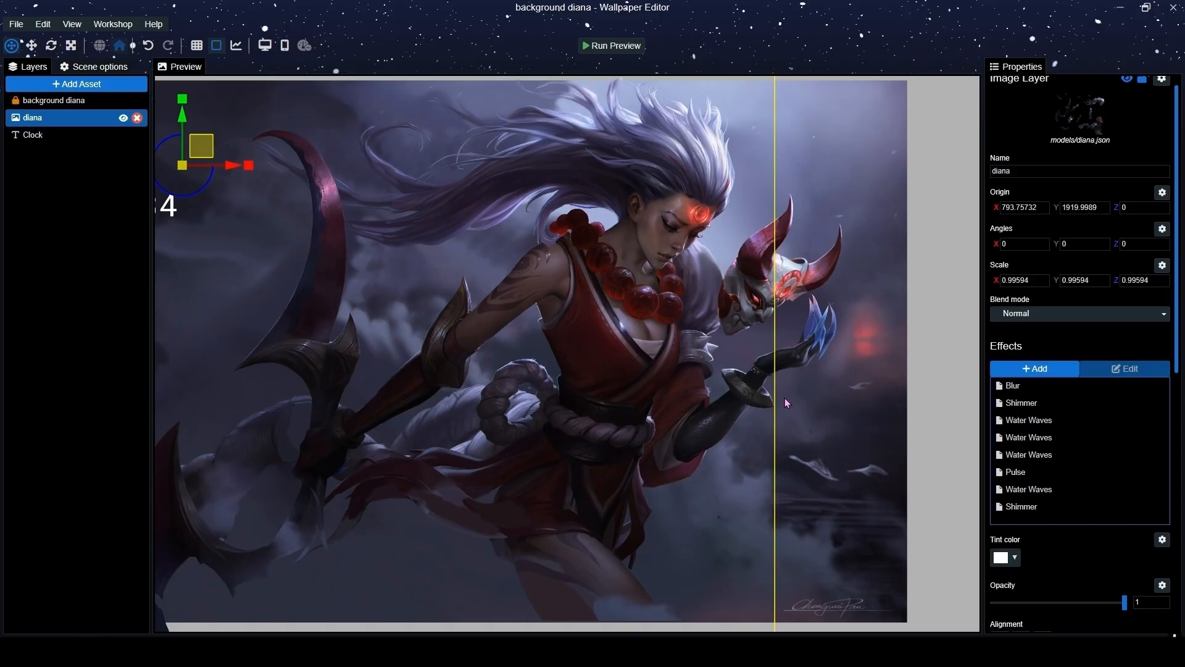
drag(655, 394, 595, 426)
scroll(606, 419, down, 3)
scroll(594, 426, up, 3)
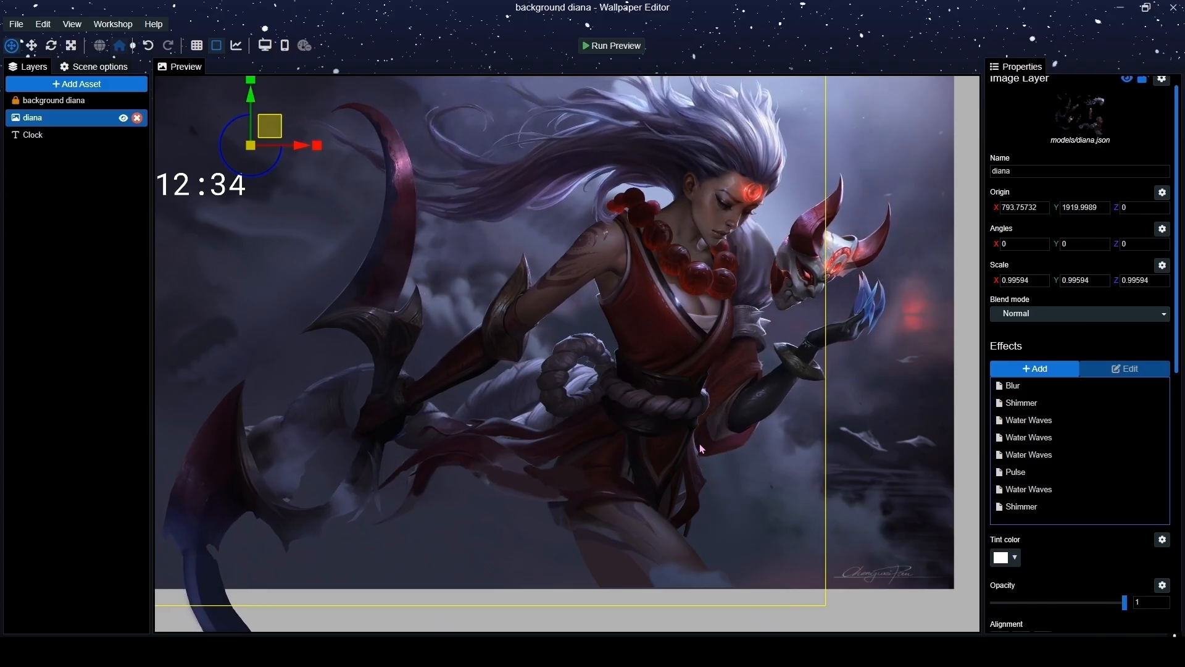
Switch to GIMP and resize the separate cloud image's canvas to 2400 × 800 px with the content centered.
key(alt+Tab)
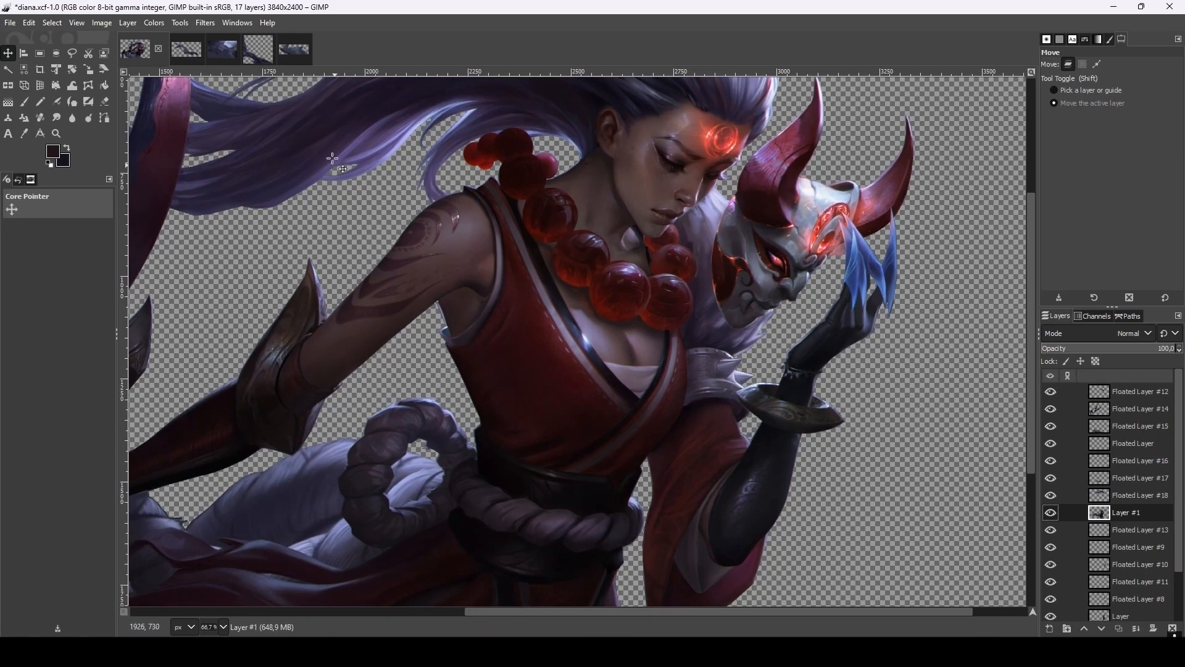
click(295, 58)
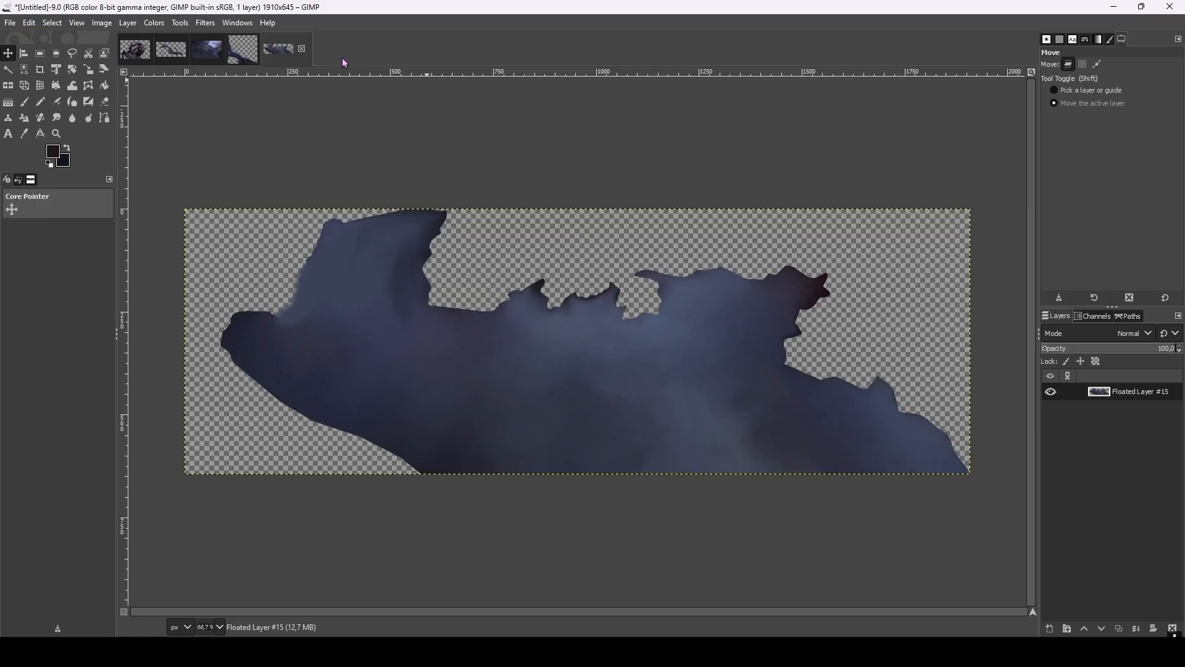
click(102, 22)
click(142, 140)
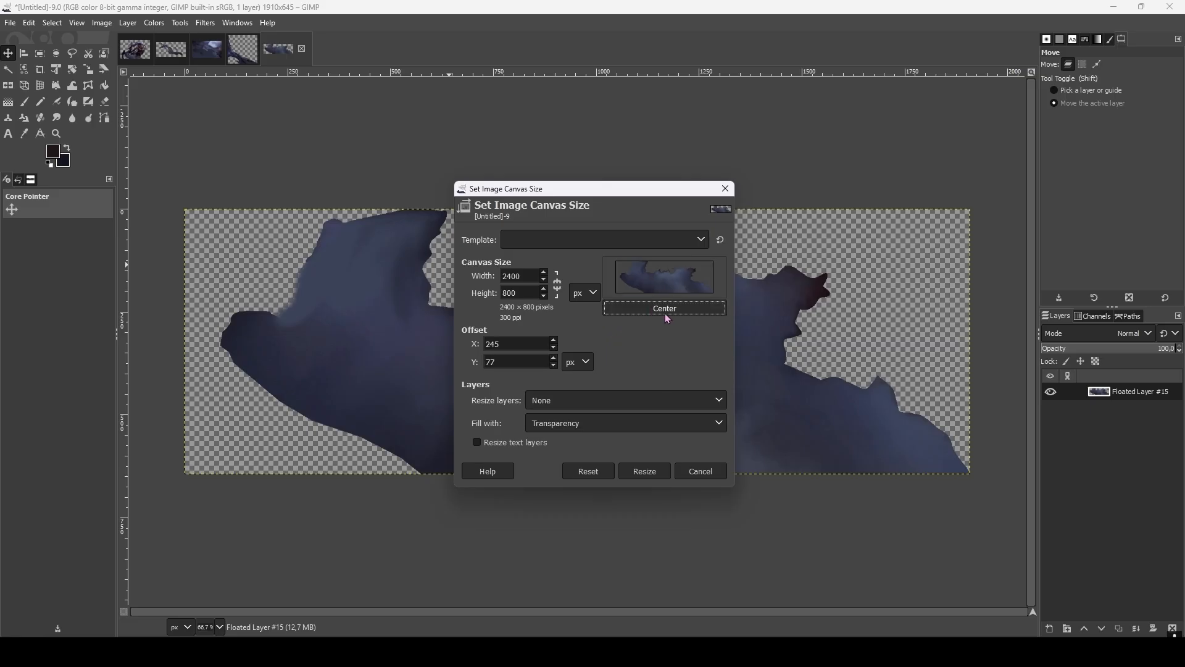
click(647, 474)
Export the enlarged cloud image as cloud.png with the default export options.
key(ctrl+shift+e)
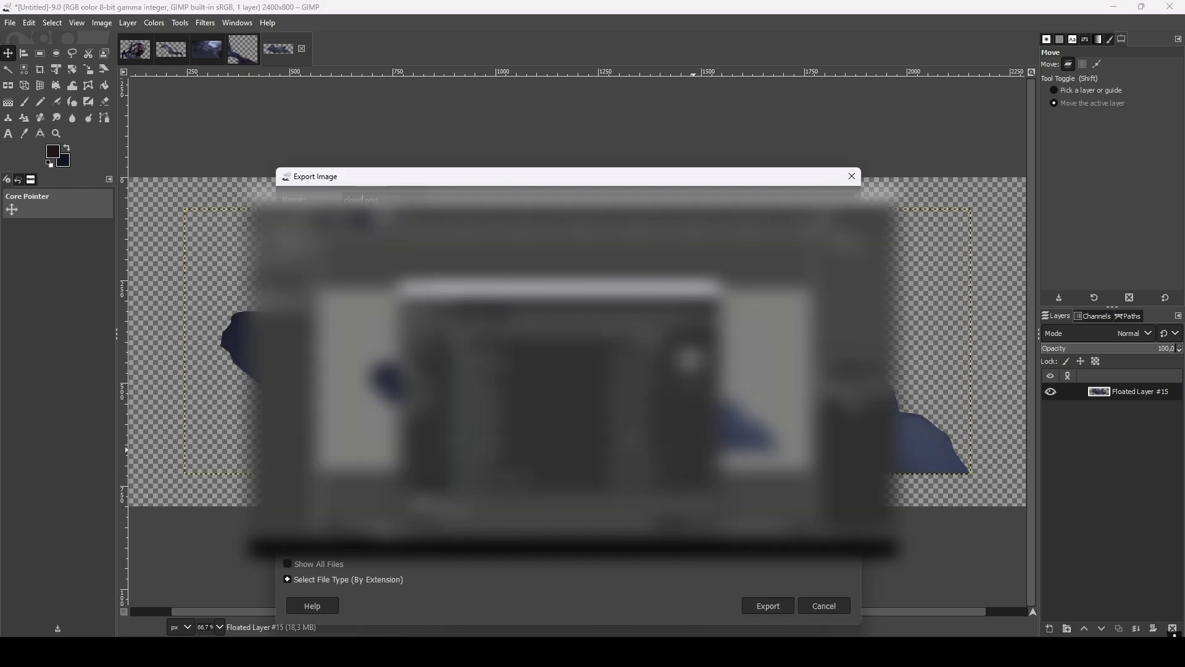
key(Return)
key(Return)
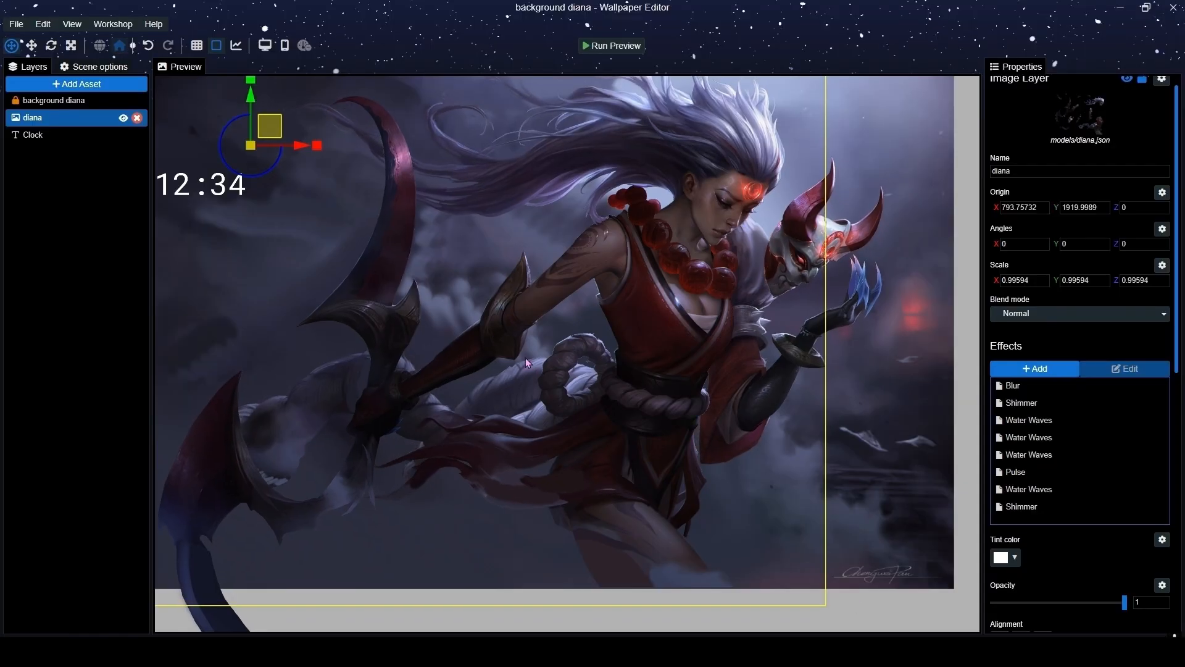
Switch back to Wallpaper Editor and import cloud.png as an image layer without cropping its transparent area.
click(43, 24)
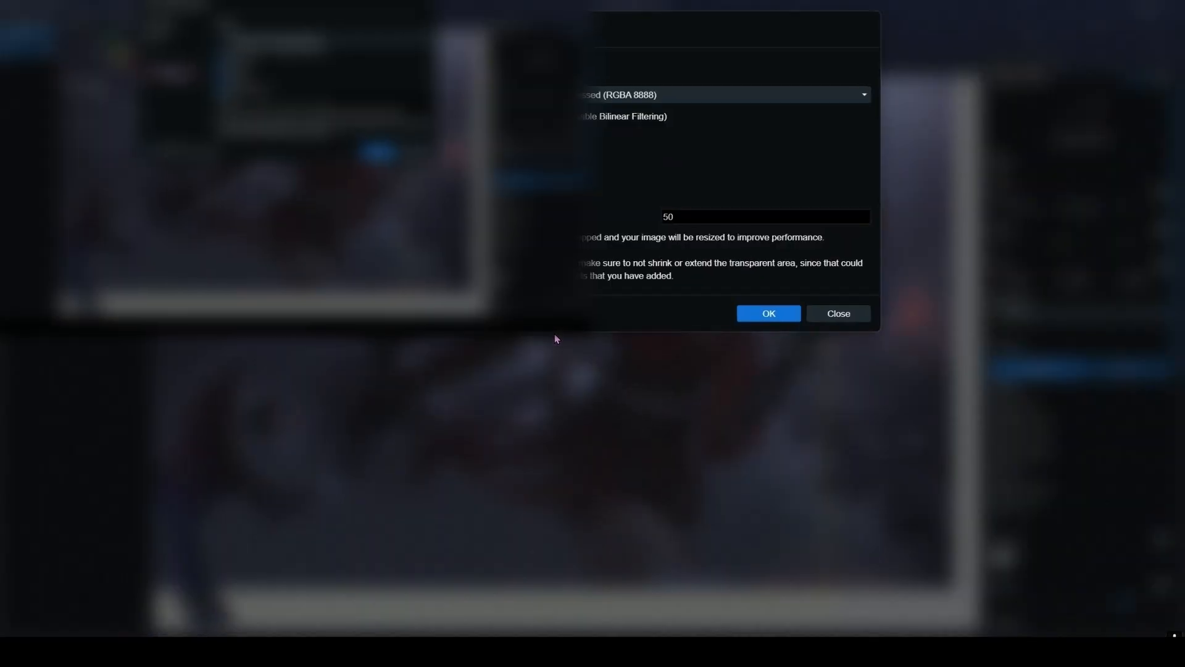
click(468, 195)
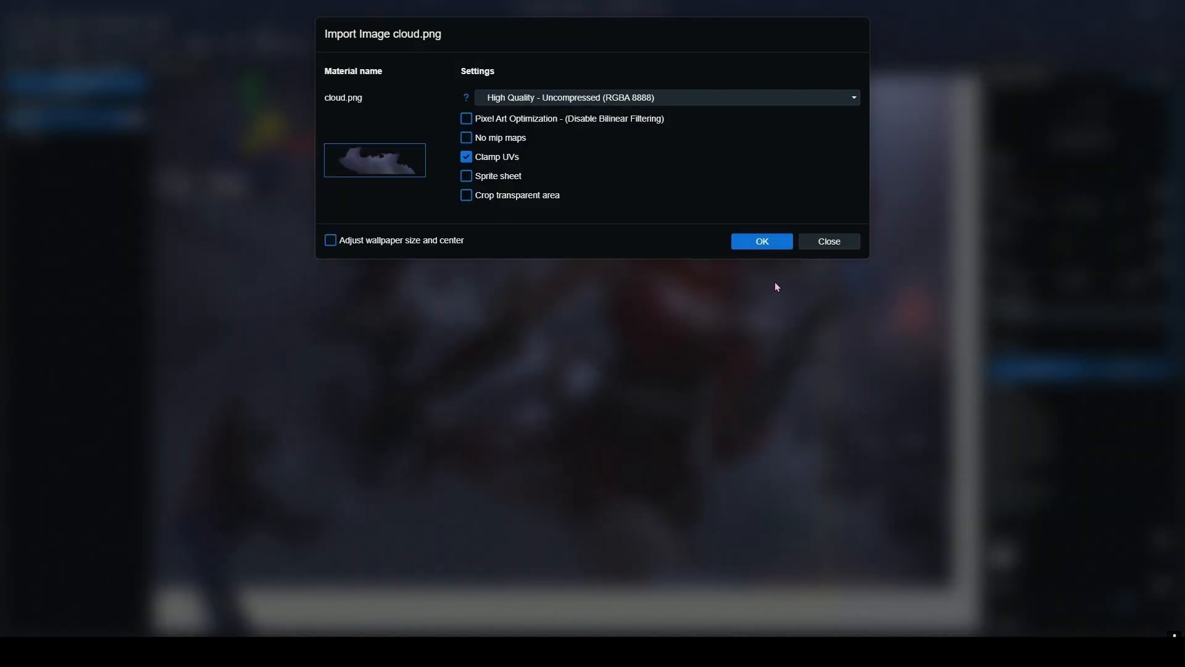
click(783, 247)
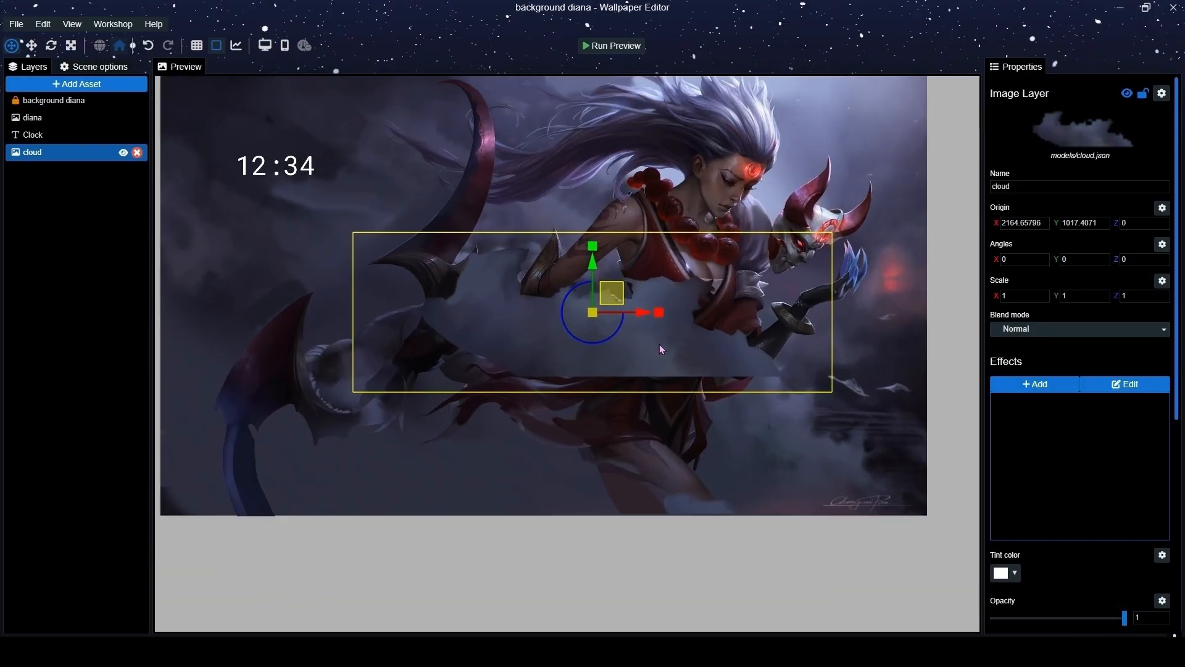
Move the cloud layer over the character's legs, to about X 1646, Y 321, and lower its opacity to 0.63.
drag(613, 301, 602, 443)
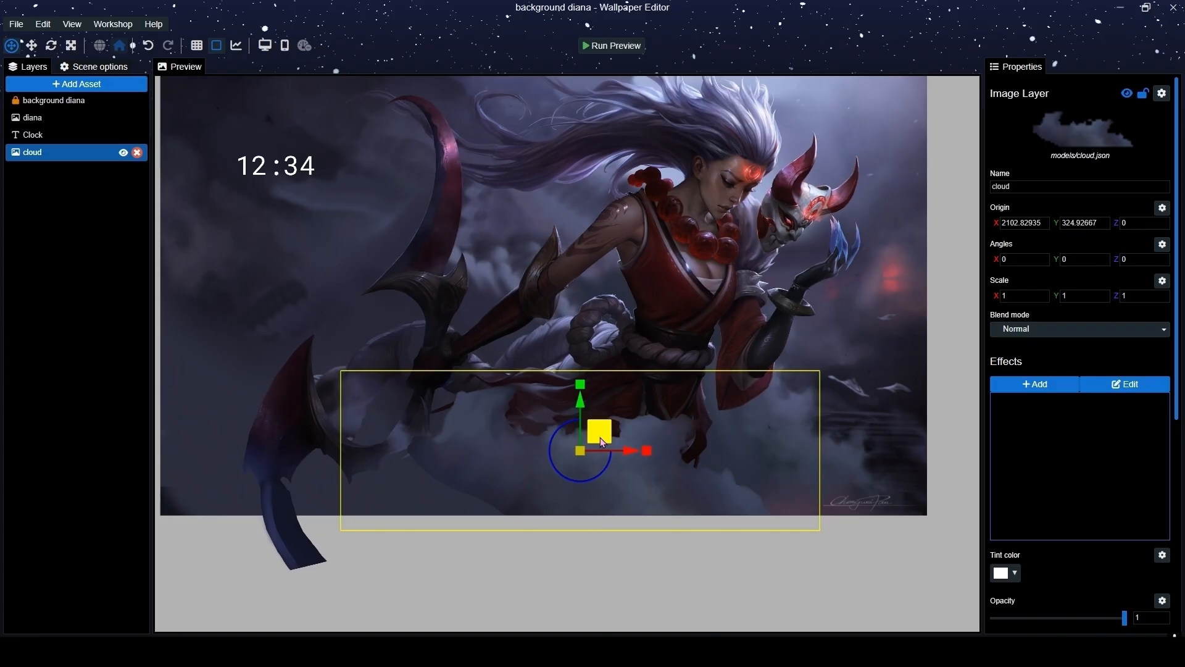
scroll(624, 458, up, 2)
scroll(627, 451, up, 4)
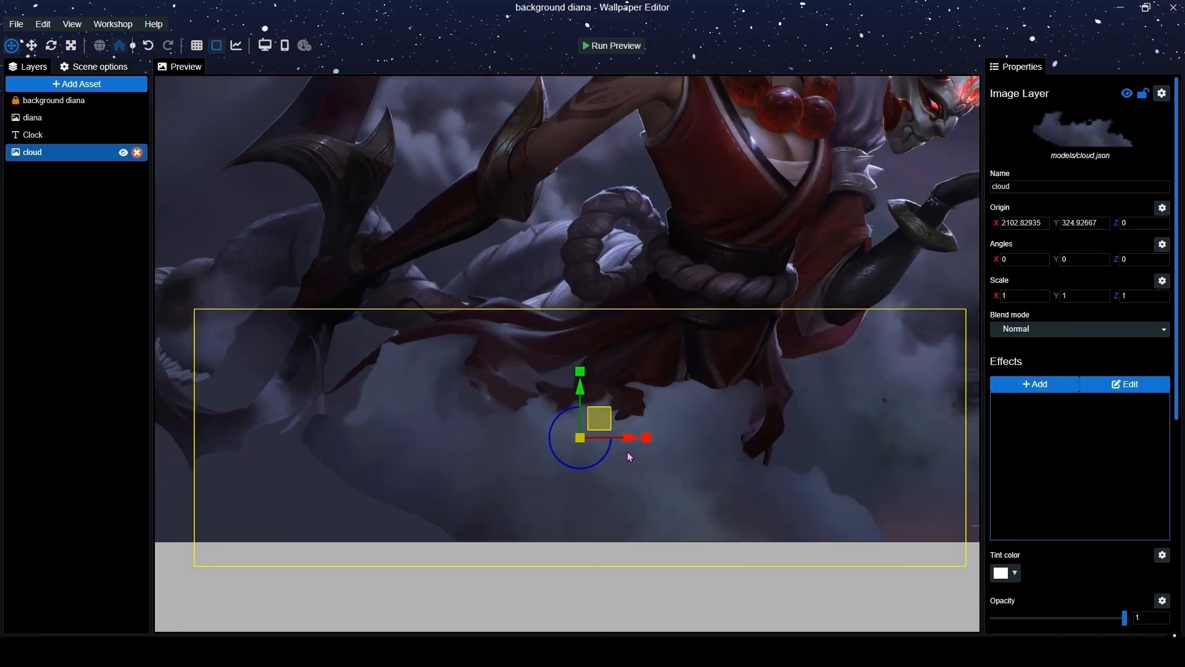
drag(613, 425, 460, 423)
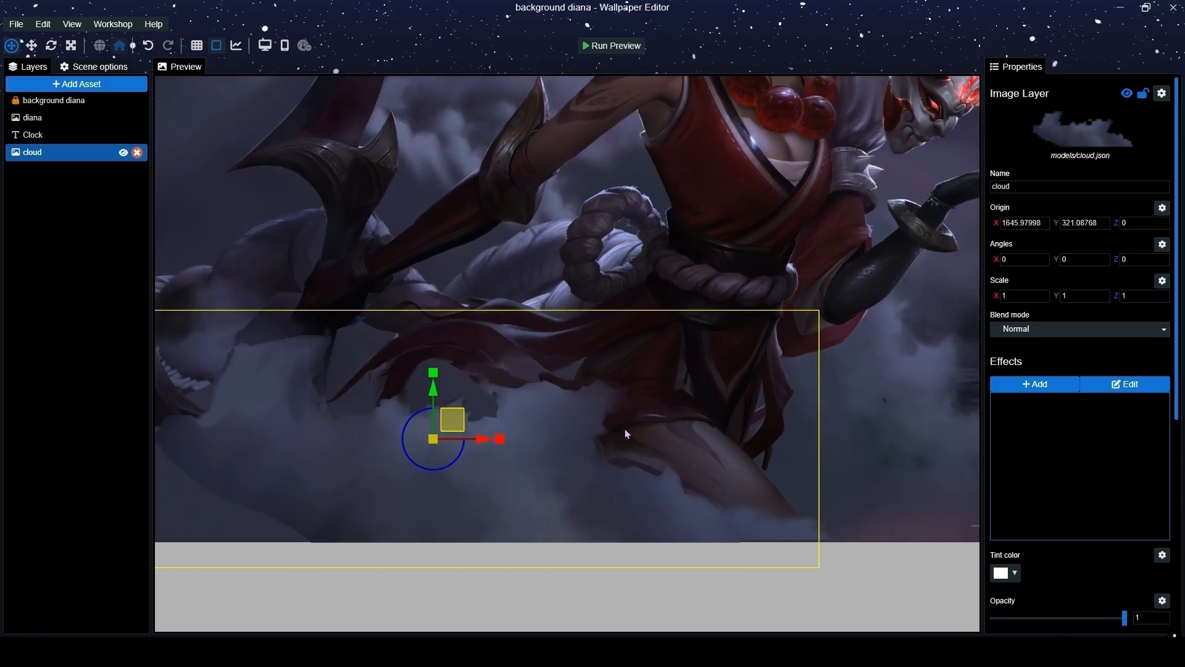
scroll(620, 429, down, 2)
drag(1123, 617, 1076, 617)
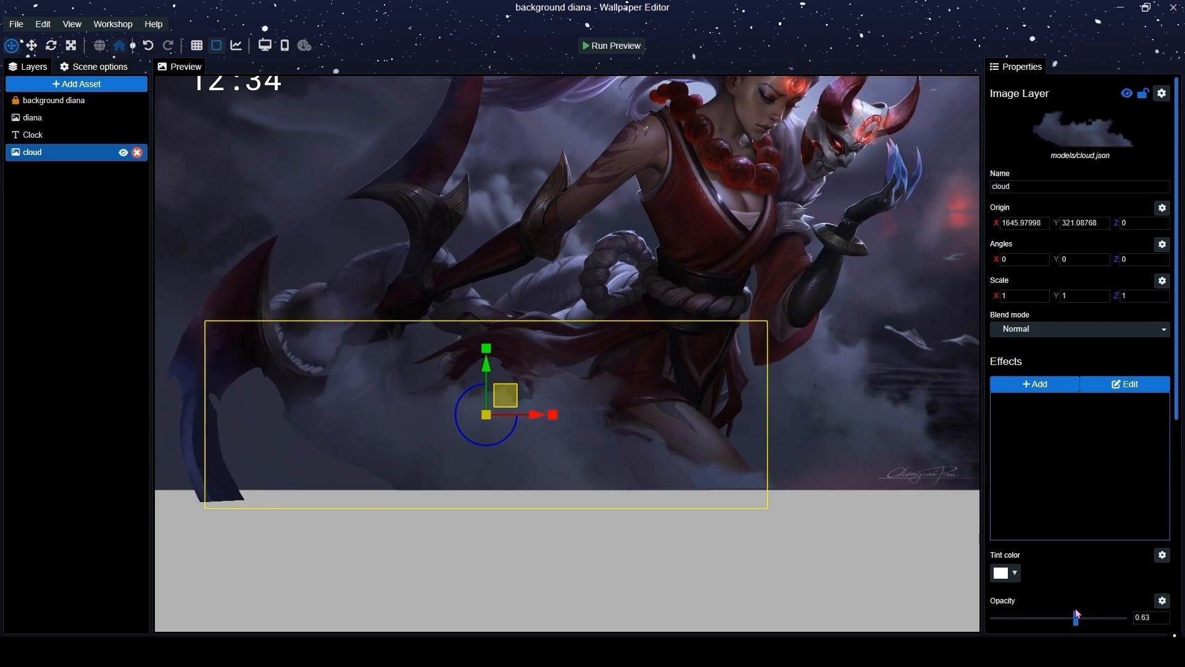
Add a Water Flow effect to the cloud layer and start painting its flow map.
click(1050, 384)
click(529, 93)
text(flow)
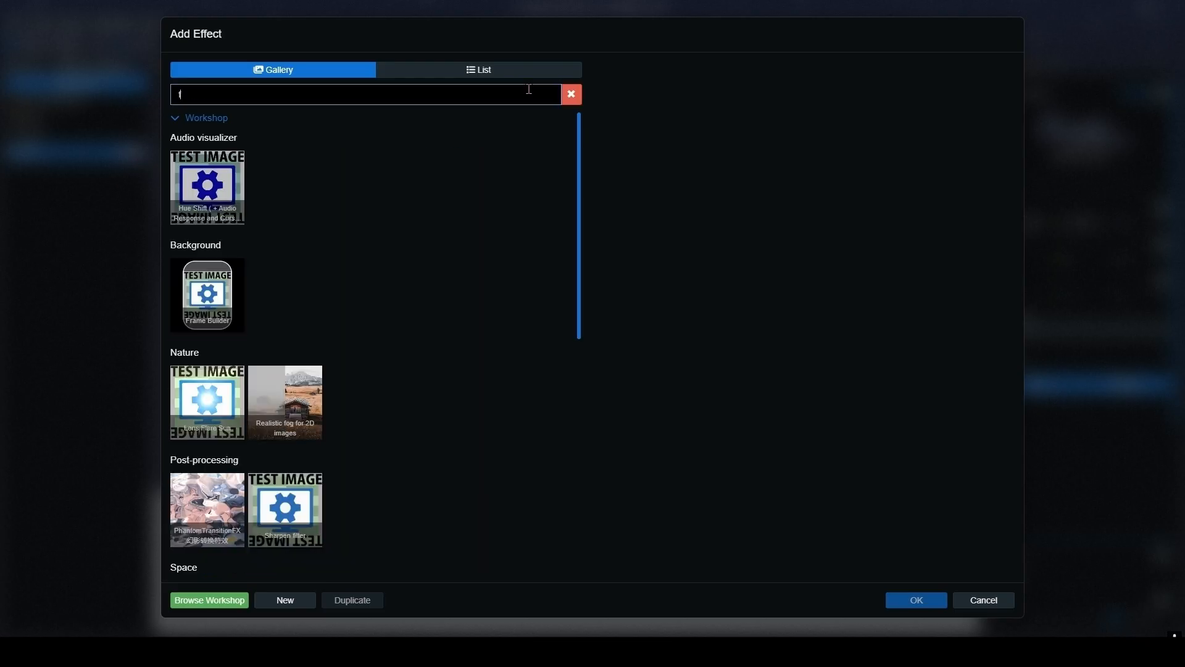
click(221, 177)
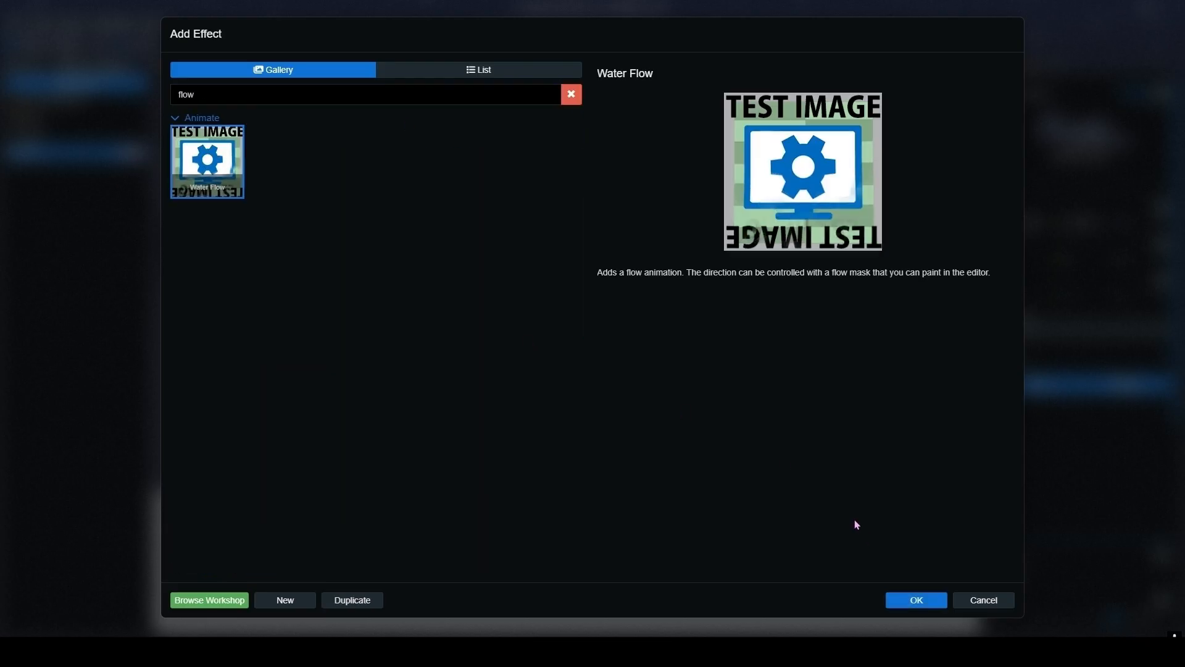
click(917, 602)
click(1115, 217)
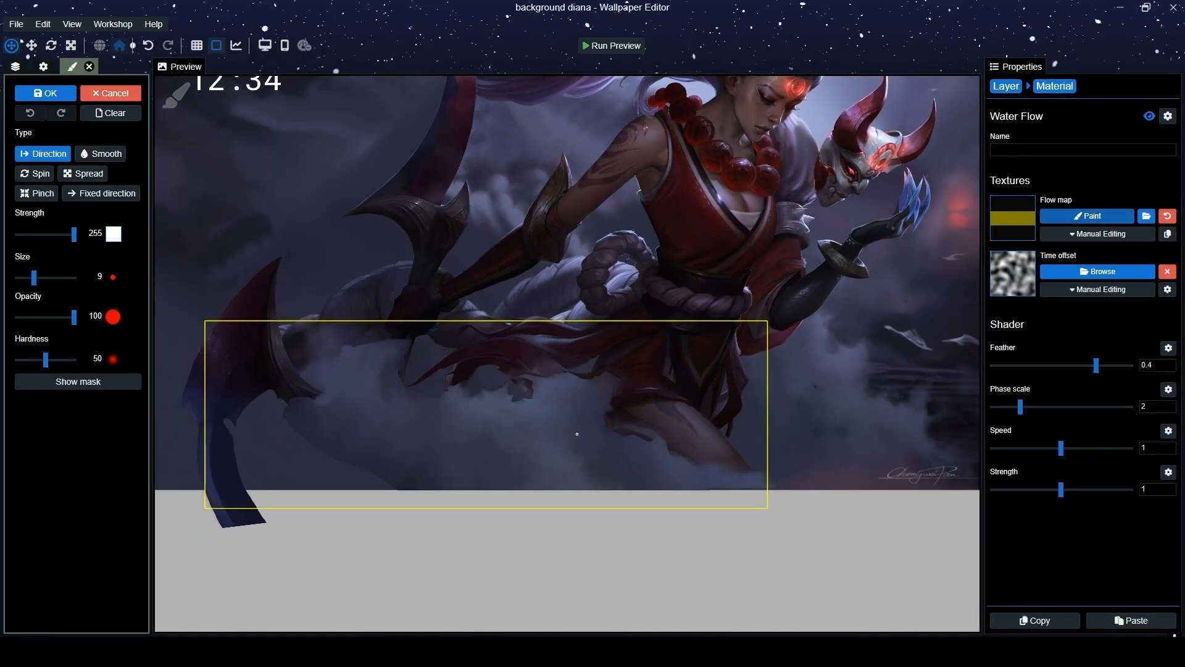
Paint the flow direction from left to right across the cloud with brush size 198, and save the project.
scroll(579, 434, up, 3)
click(57, 277)
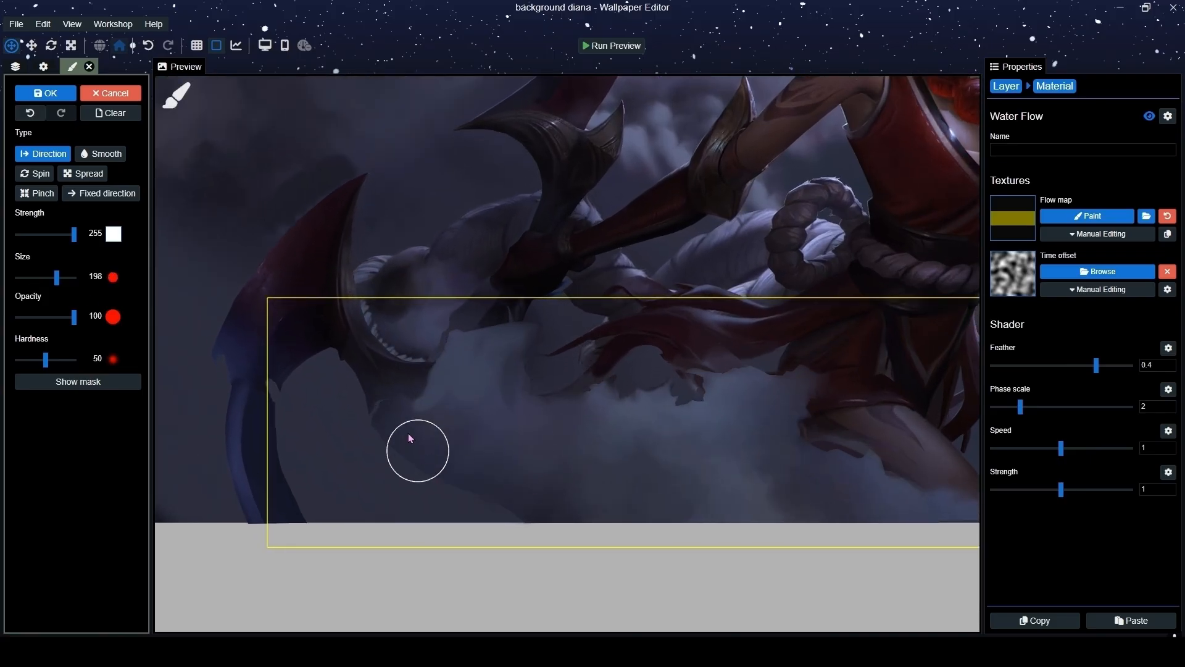
mouse_move(573, 451)
mouse_down()
mouse_move(433, 387)
mouse_move(560, 425)
mouse_move(468, 329)
mouse_move(610, 442)
mouse_move(546, 351)
mouse_move(599, 410)
mouse_move(694, 447)
mouse_move(631, 383)
mouse_move(748, 472)
mouse_move(693, 368)
mouse_move(771, 434)
mouse_move(802, 444)
mouse_move(755, 370)
mouse_move(856, 482)
mouse_move(736, 435)
mouse_up()
key(ctrl+s)
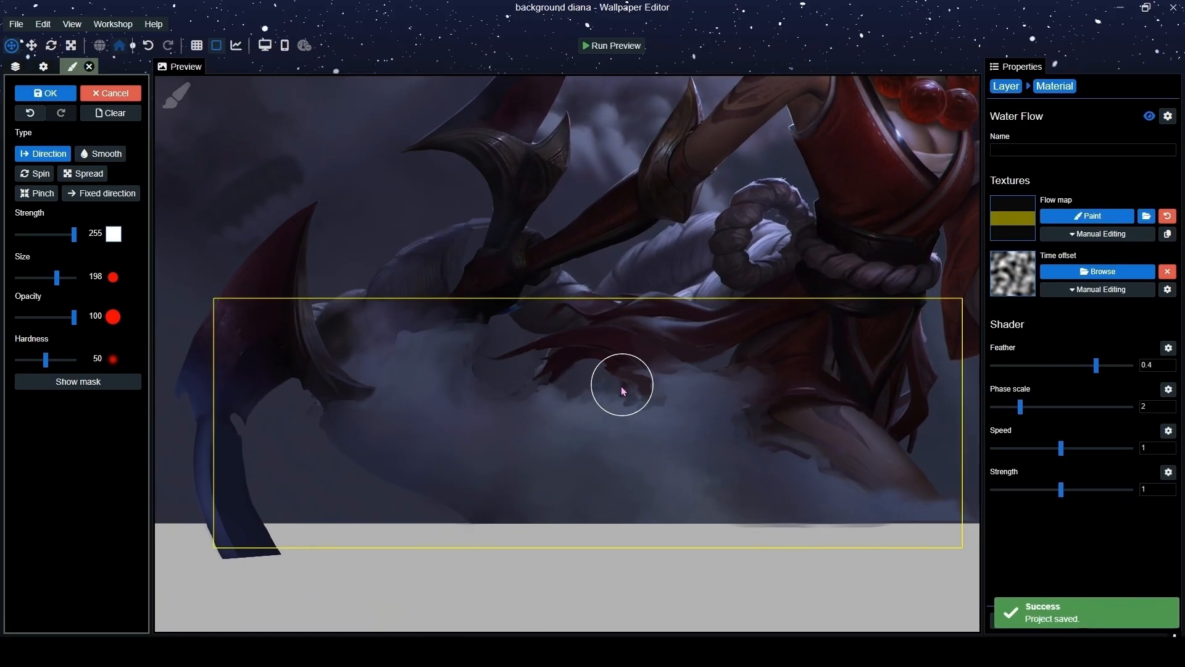
Set the Water Flow speed to 0.18 and strength to 1.39, and return to the cloud layer's properties.
drag(1061, 447, 1029, 447)
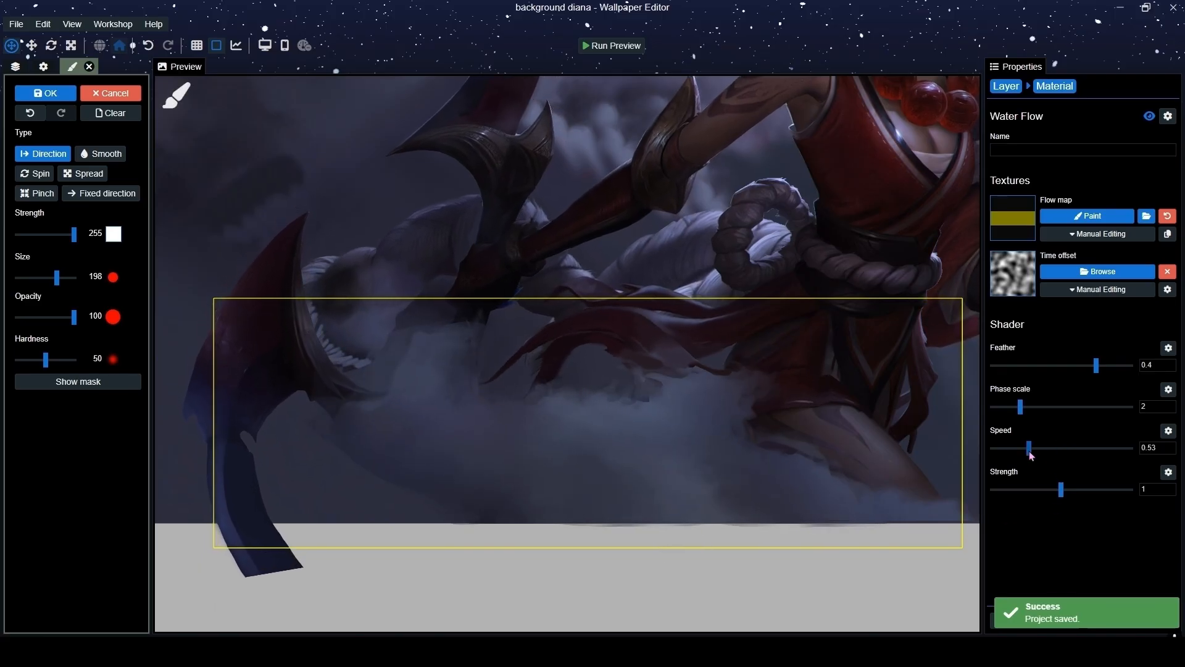
drag(1057, 489, 1088, 490)
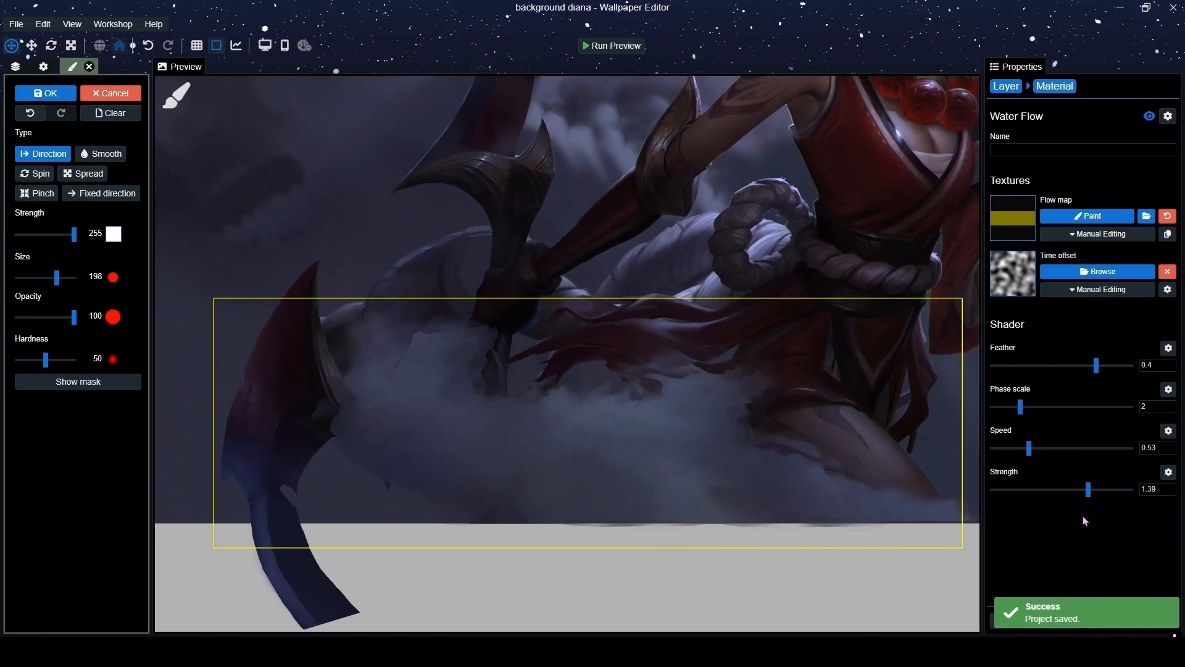
drag(1029, 448, 1024, 448)
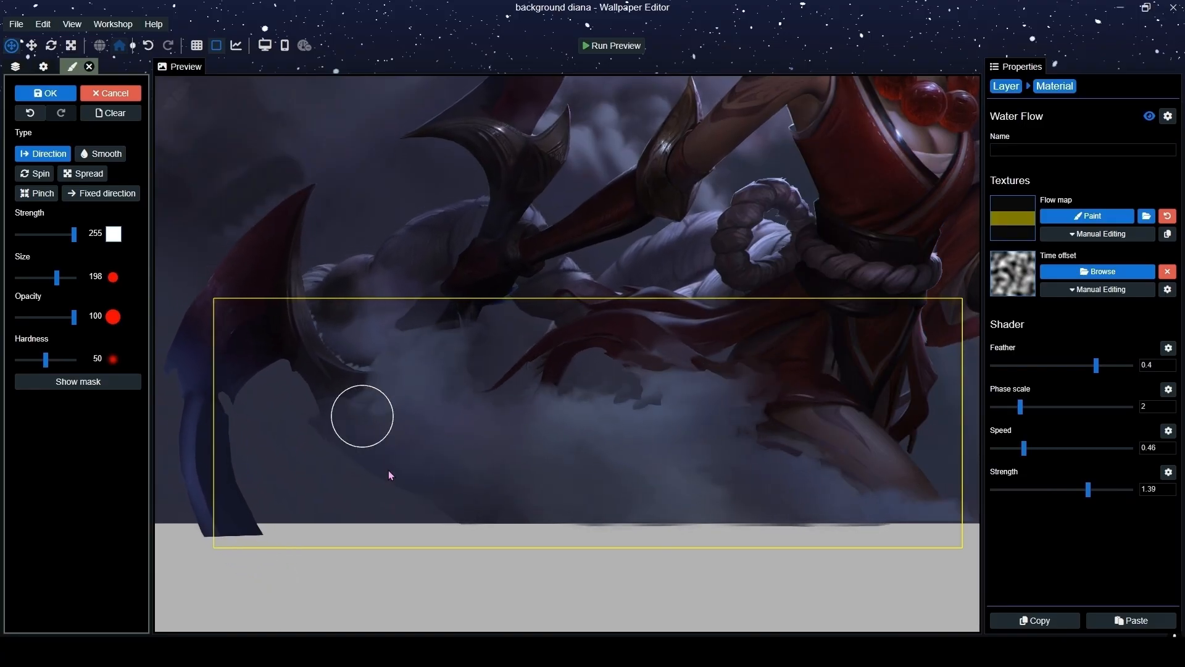
drag(1024, 448, 1005, 453)
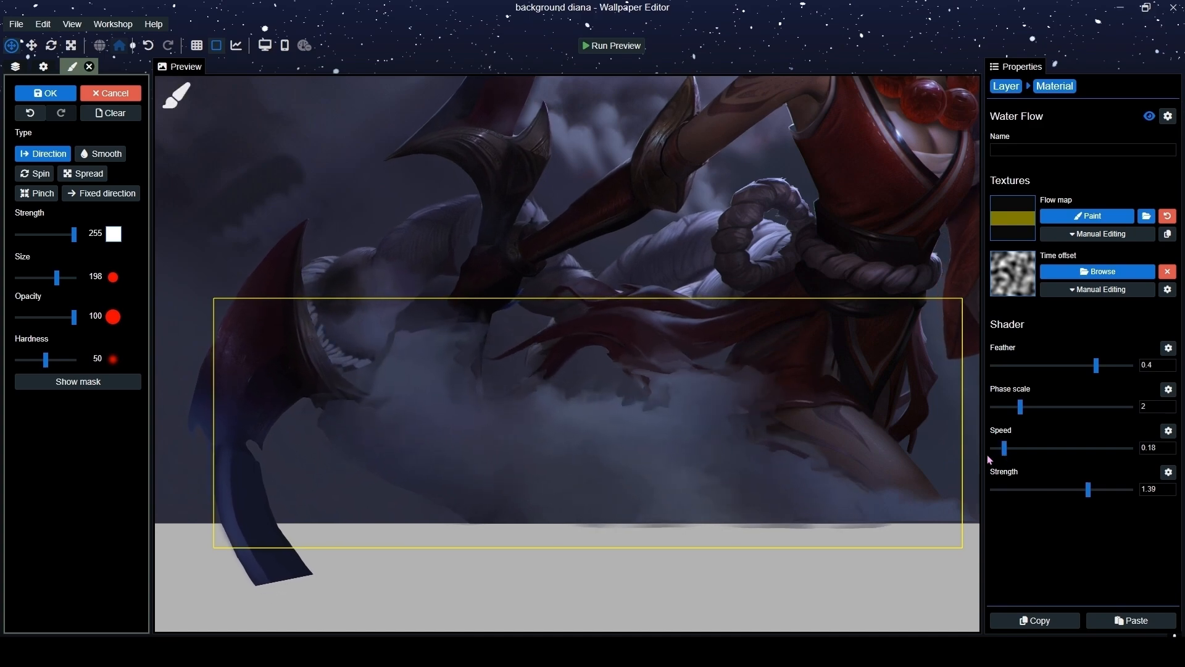
click(1007, 89)
Inspect the cloud's flow over the legs, select the background diana layer and view the scene in desktop screen framing.
scroll(653, 398, down, 4)
drag(695, 402, 680, 405)
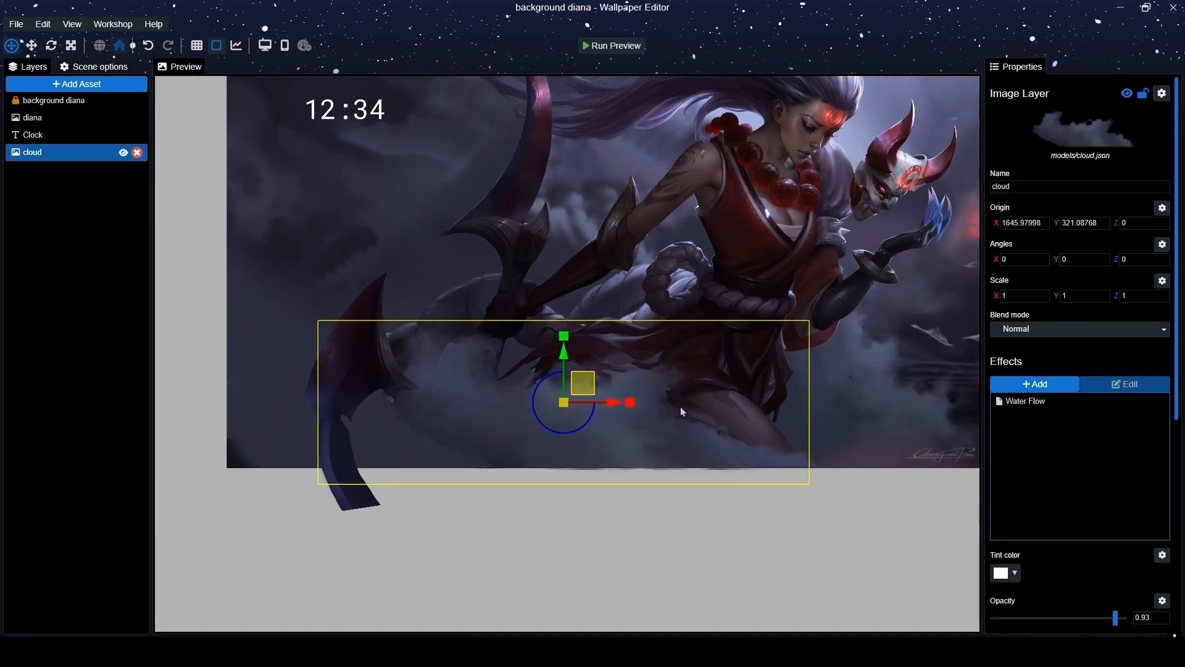
scroll(680, 406, up, 4)
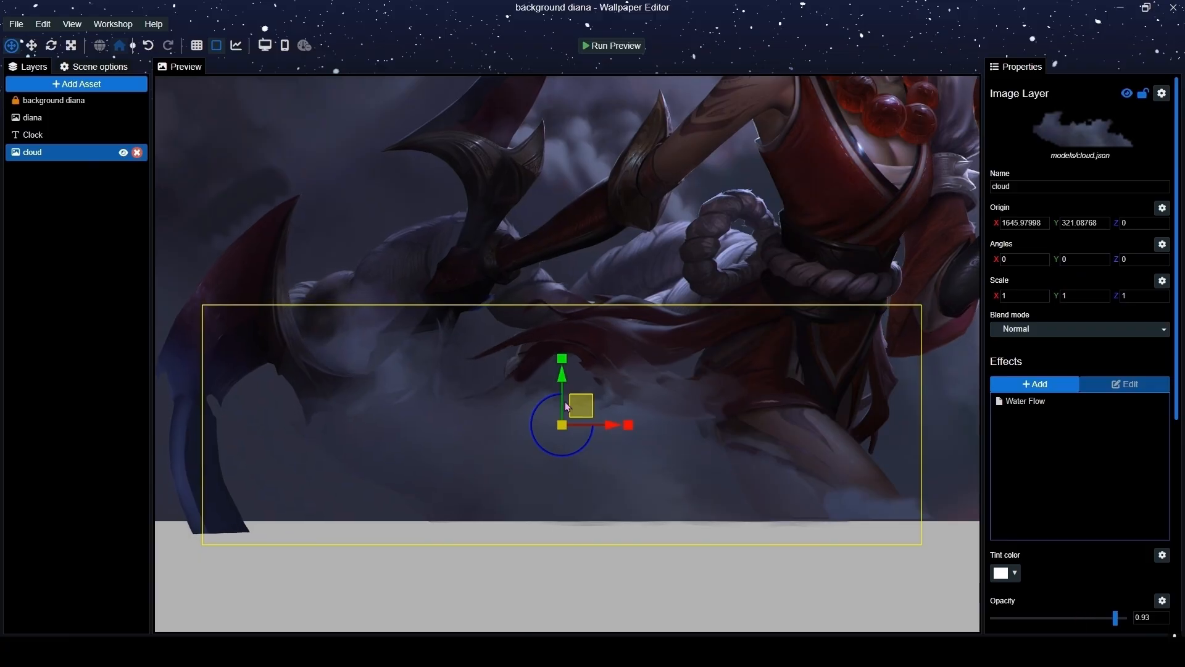
click(121, 100)
click(265, 45)
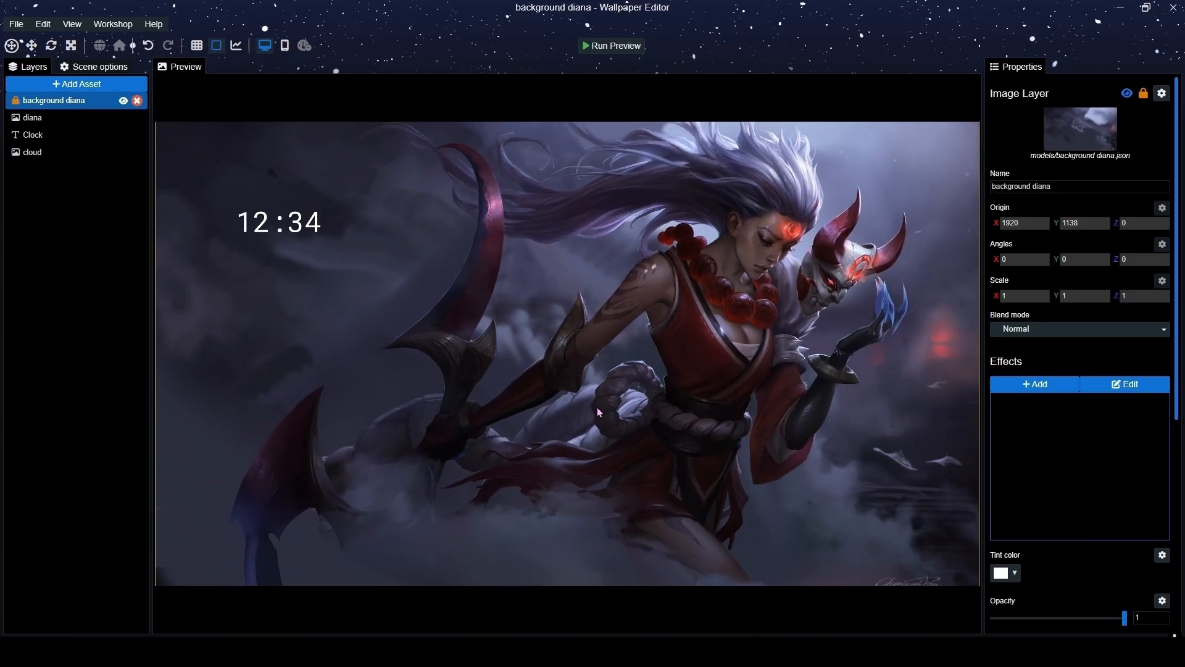
Save the project and add a Shimmer effect to the diana layer.
key(ctrl+s)
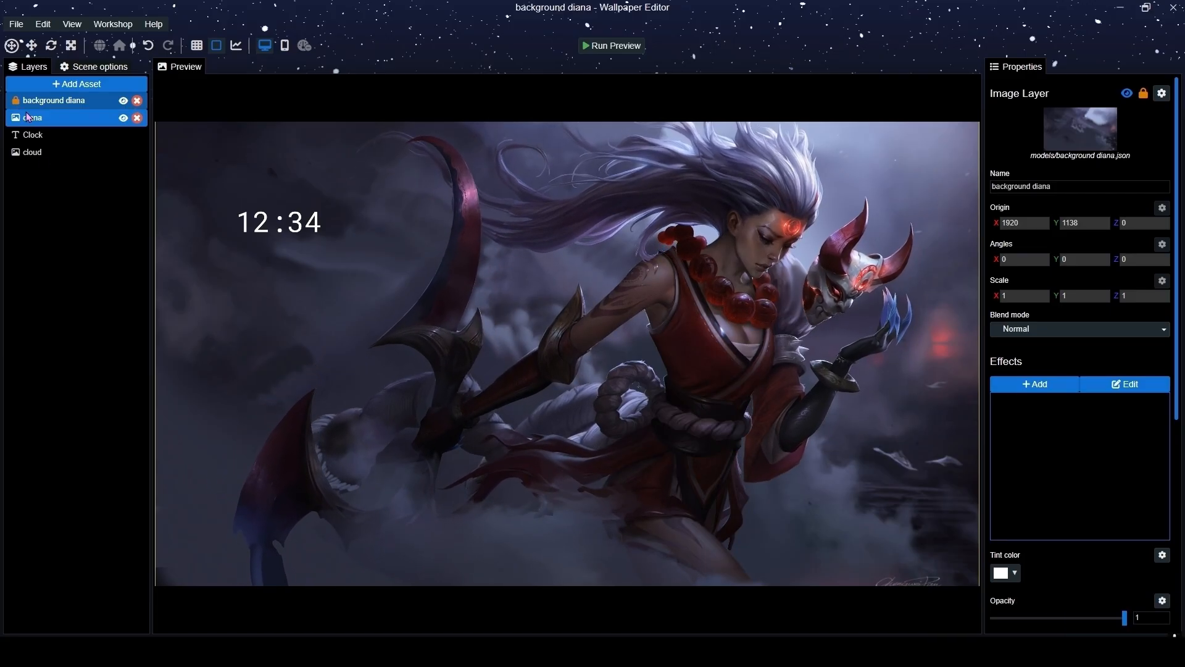
click(53, 118)
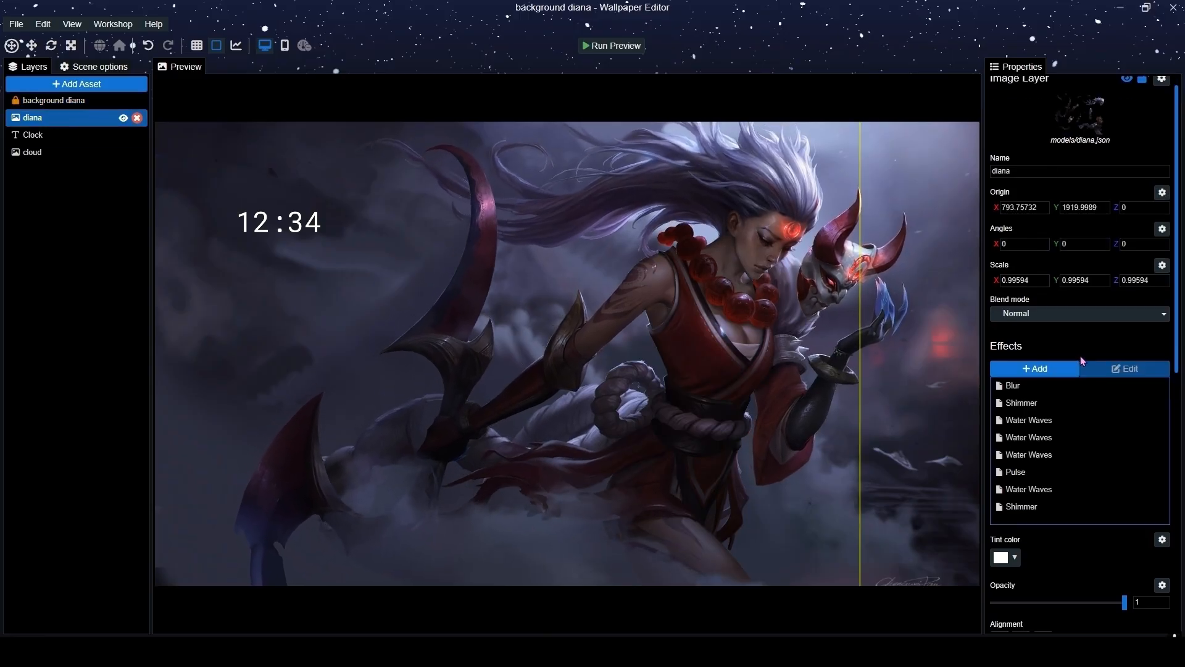
click(1035, 368)
click(515, 99)
text(shimmer)
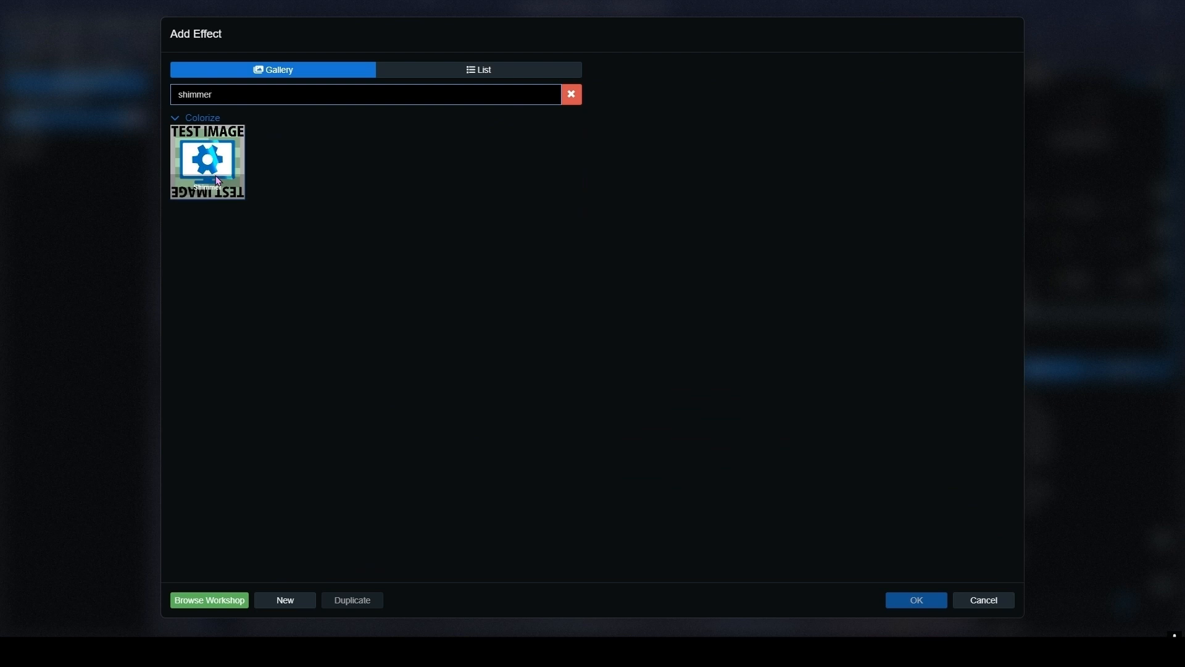
click(219, 180)
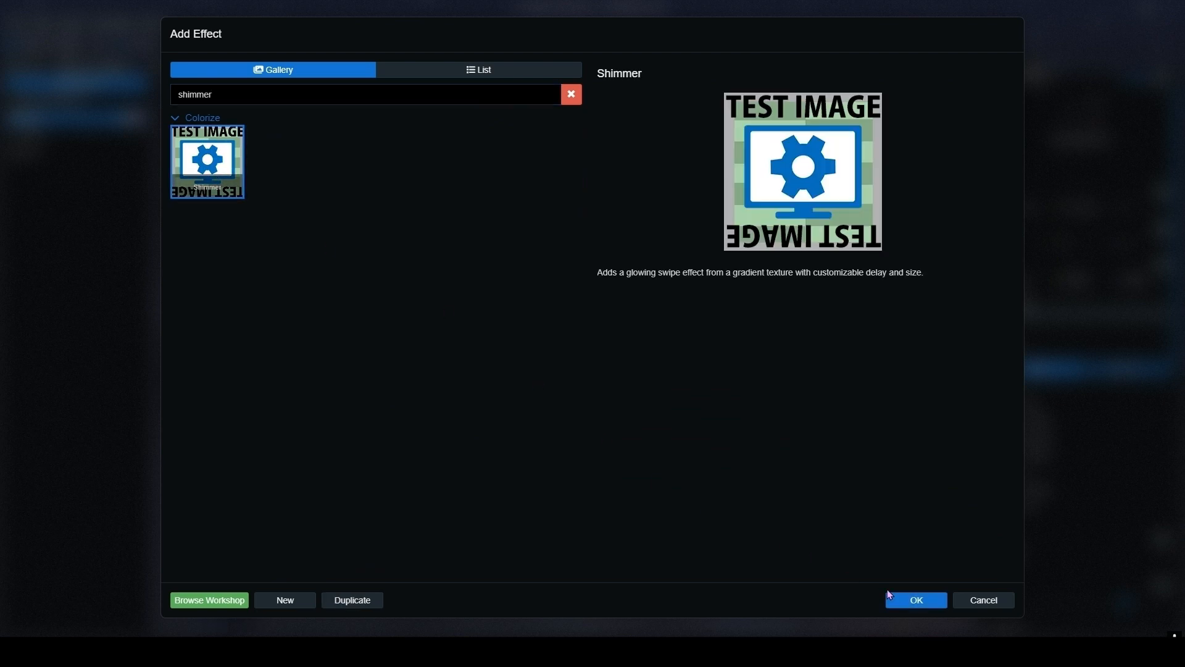
click(901, 597)
Paint the Shimmer opacity mask over all the red necklace beads with brush size 62, and save the project.
click(1123, 318)
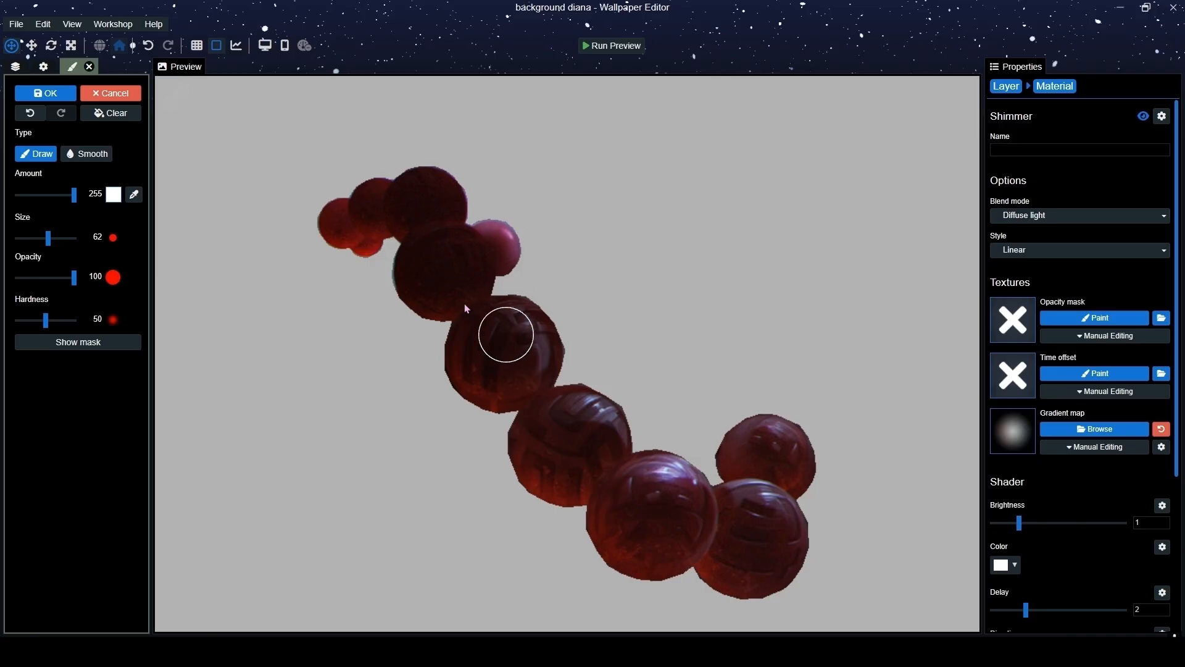
click(77, 342)
key(ctrl+s)
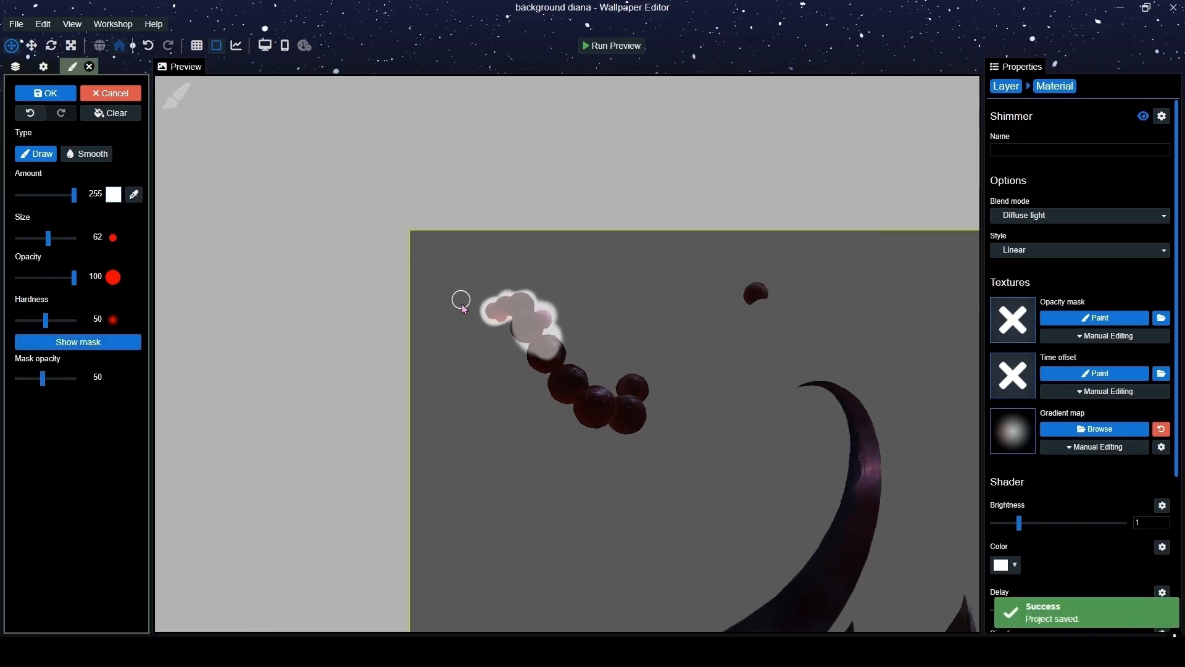
mouse_move(484, 387)
mouse_down()
mouse_move(492, 338)
mouse_move(602, 547)
mouse_move(738, 569)
mouse_move(821, 490)
mouse_move(787, 450)
mouse_up()
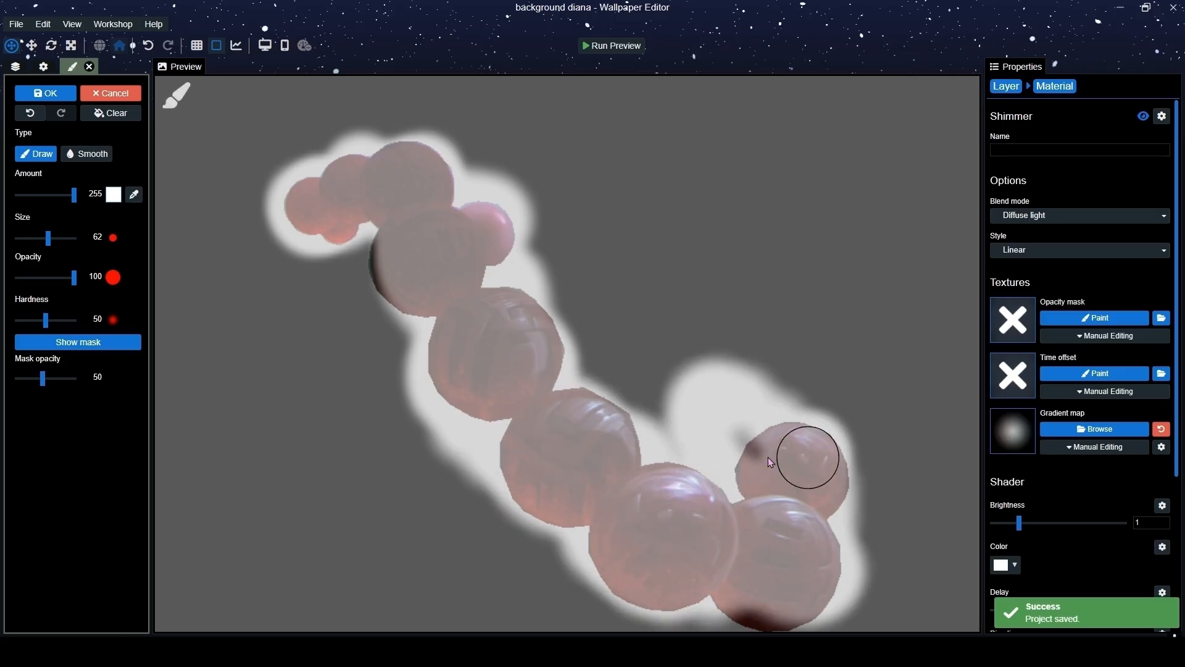
key(ctrl+s)
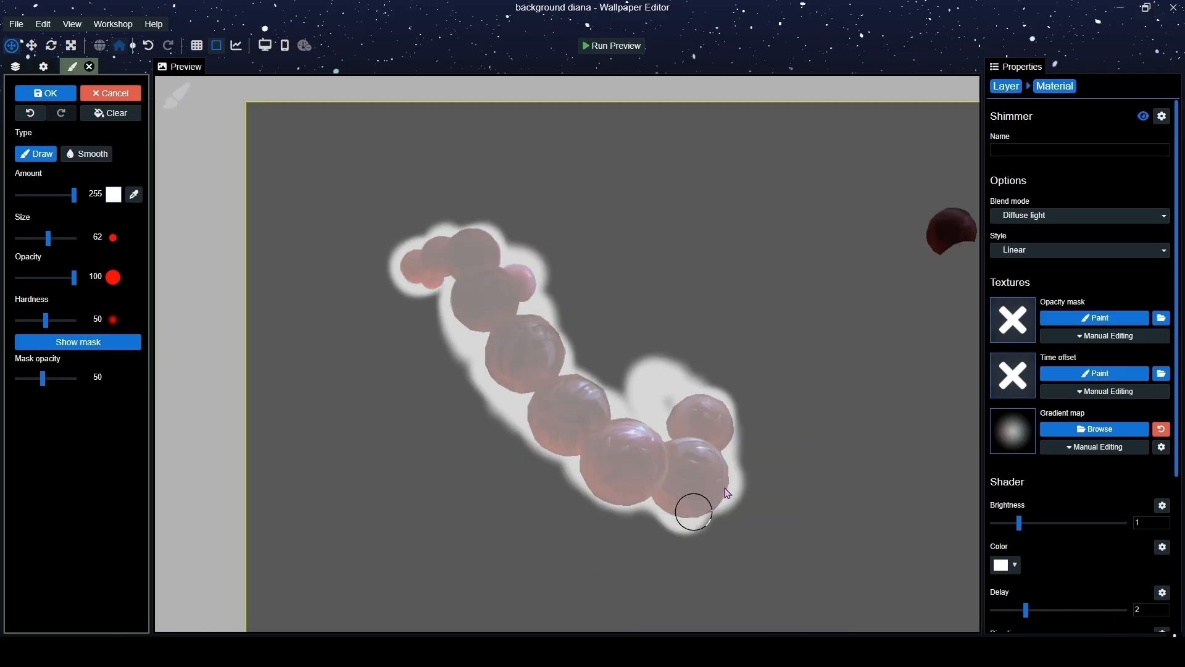
click(134, 347)
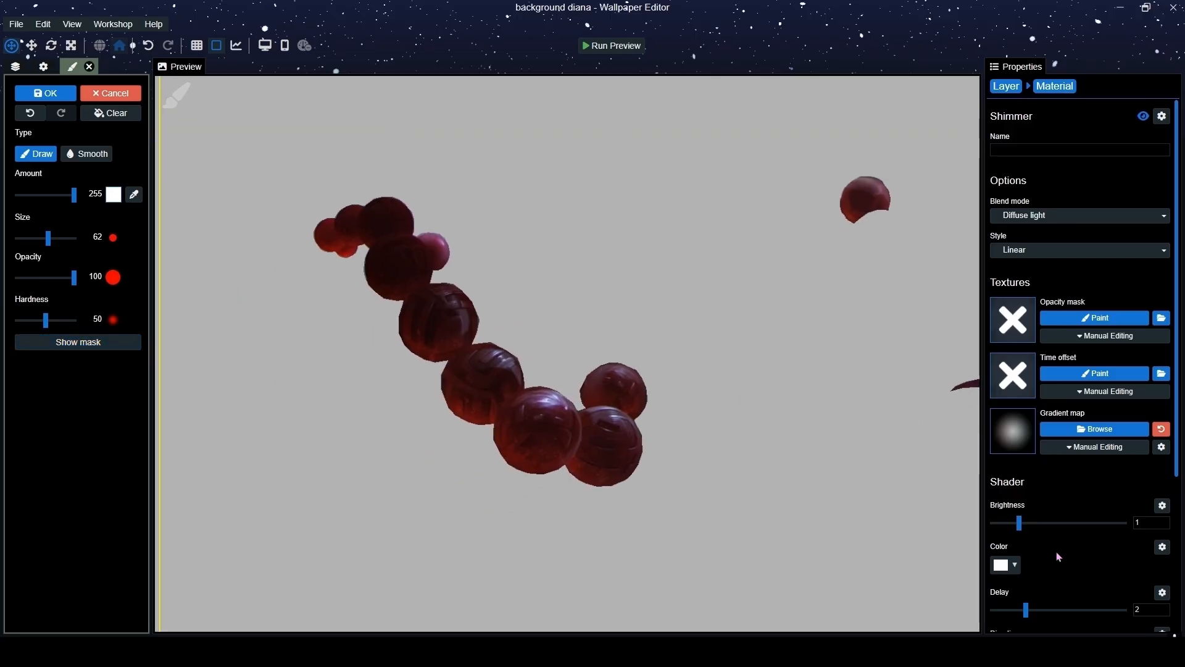
Try the gradient_rainbow texture as the necklace Shimmer's gradient map.
scroll(1051, 548, down, 4)
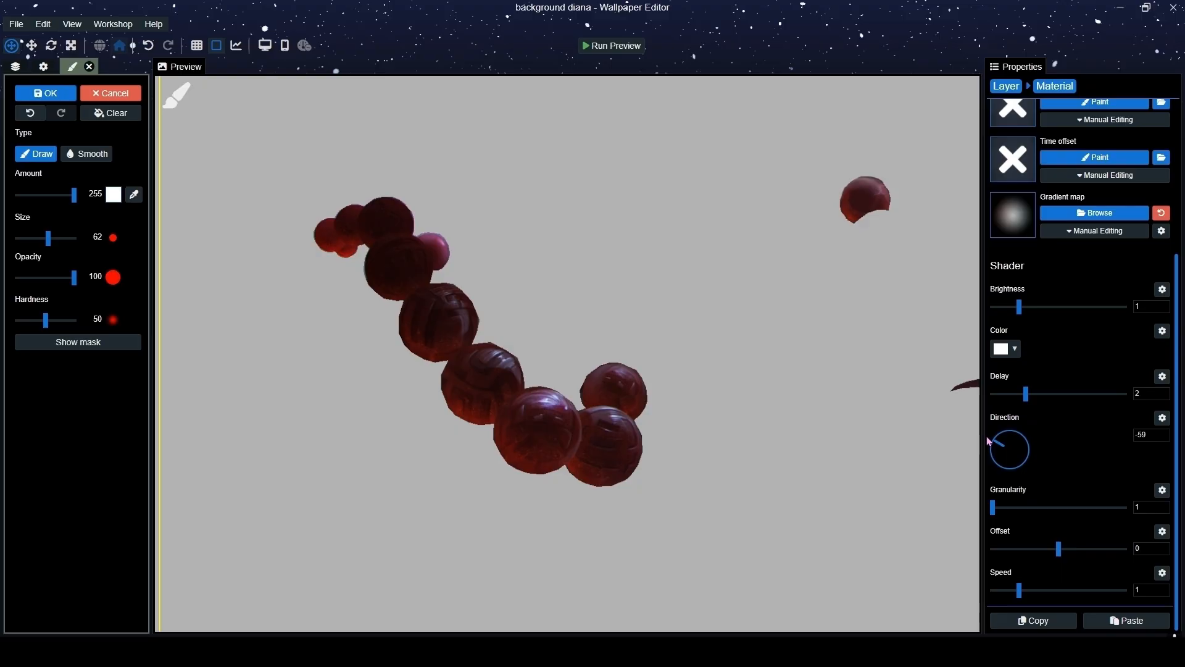
click(1103, 212)
click(732, 317)
click(1070, 602)
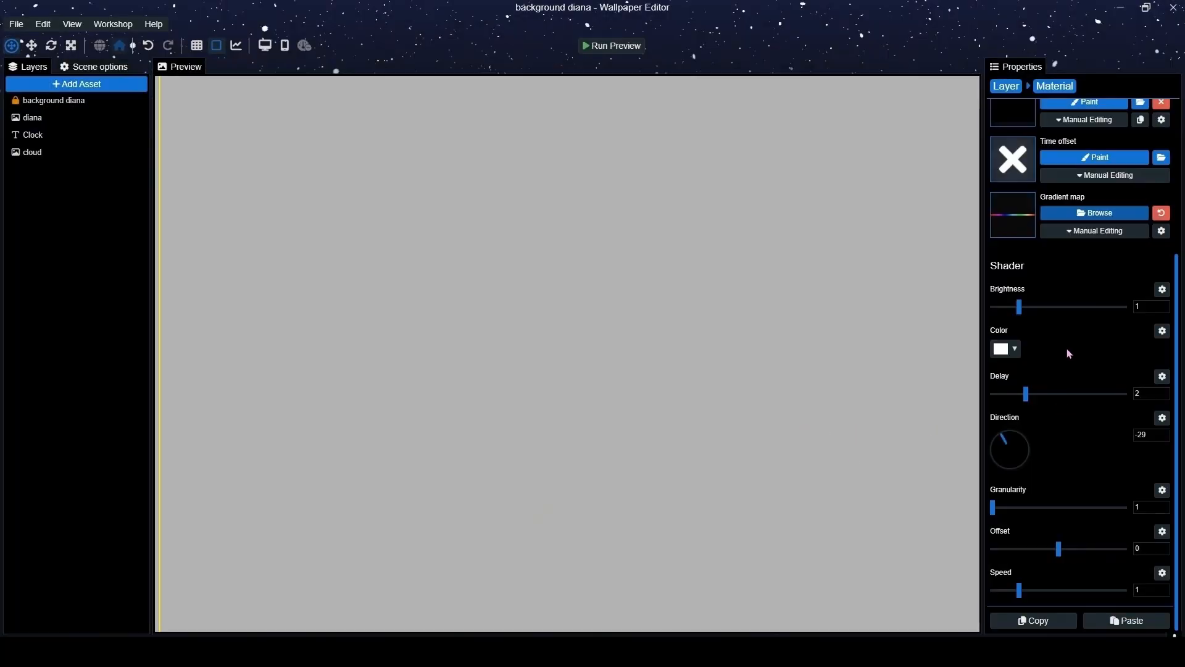
Set the necklace Shimmer's gradient map to gradient_swipe_wide and its direction to 133.
click(1096, 213)
click(978, 318)
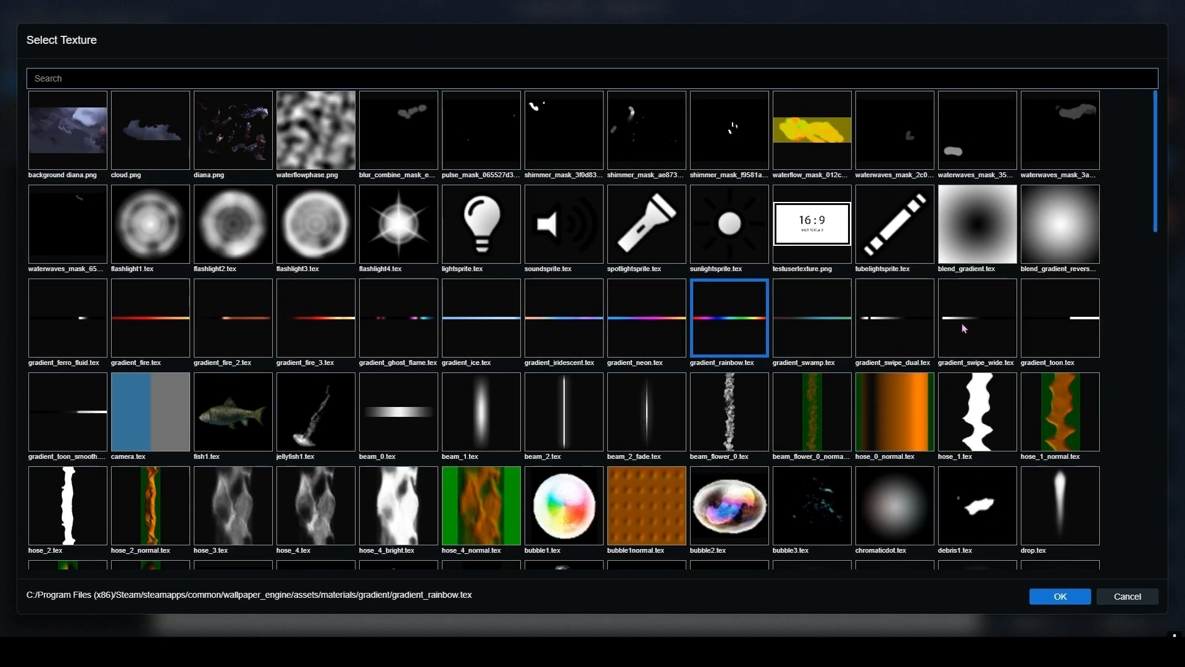
click(1059, 597)
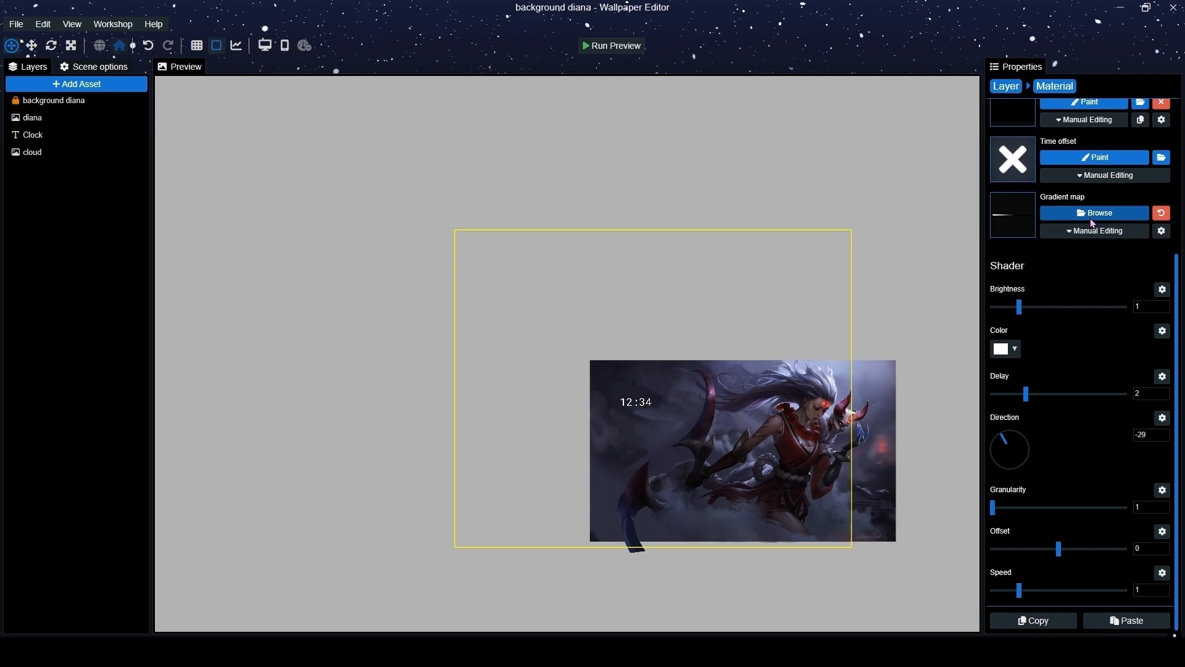
scroll(1091, 210, up, 1)
click(1093, 171)
scroll(751, 339, up, 5)
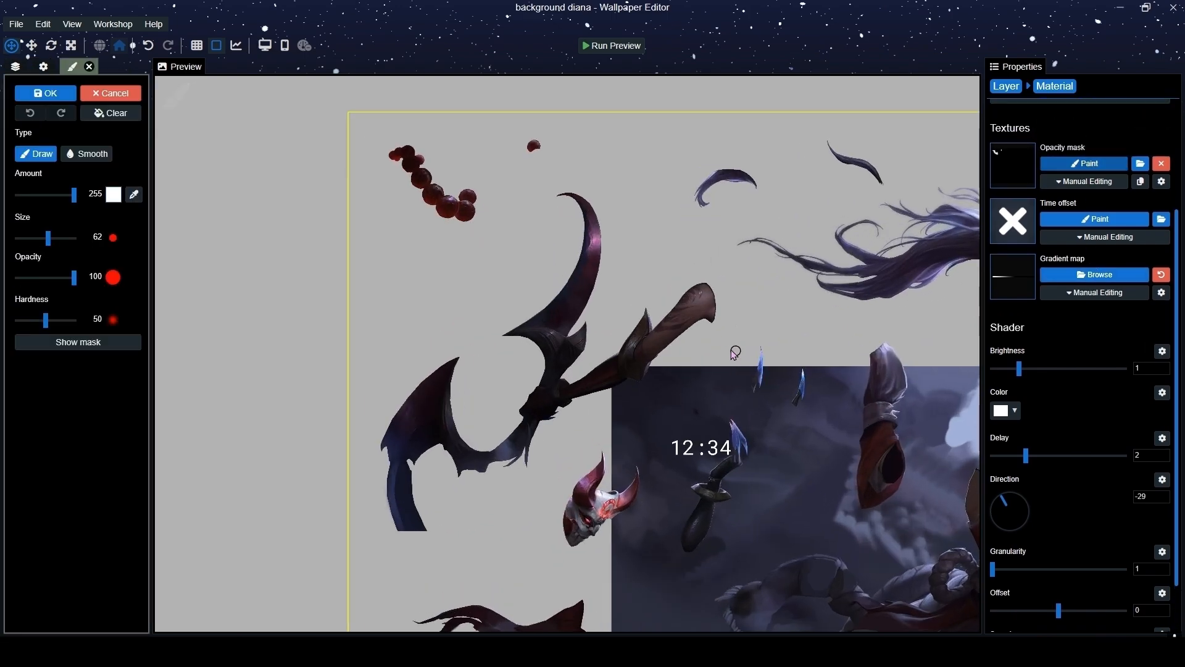
scroll(644, 310, up, 6)
drag(661, 323, 621, 356)
drag(1010, 526, 1030, 531)
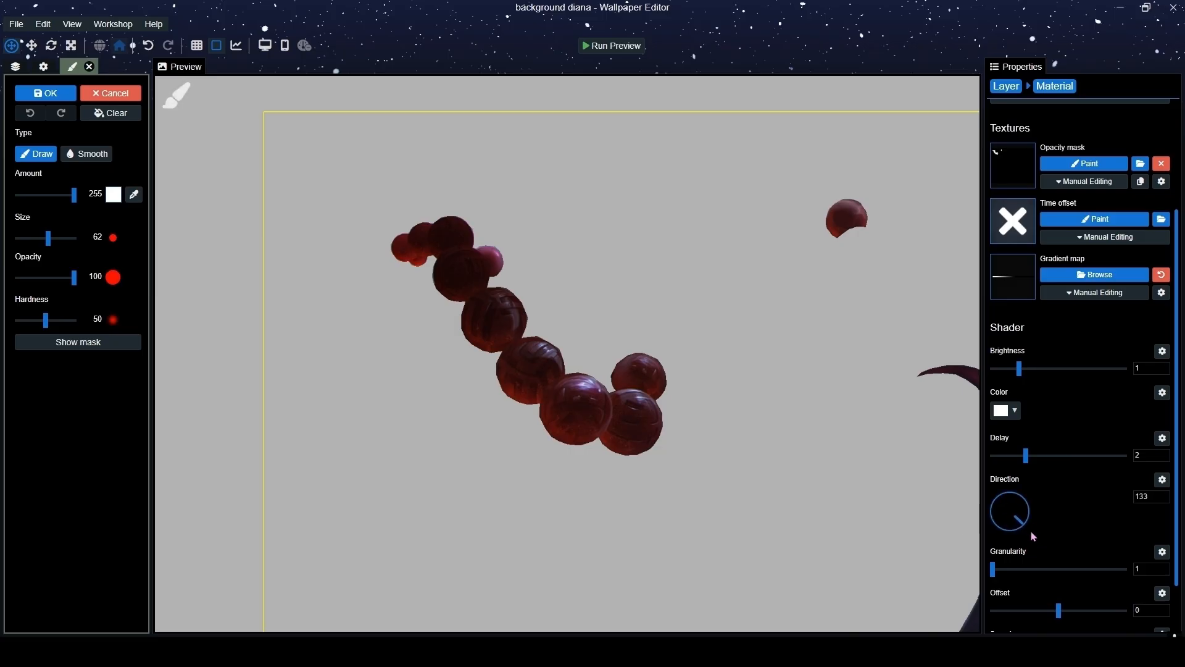
Set the necklace Shimmer's speed to 0.2 and give it a light red color.
scroll(1046, 523, down, 1)
click(1145, 589)
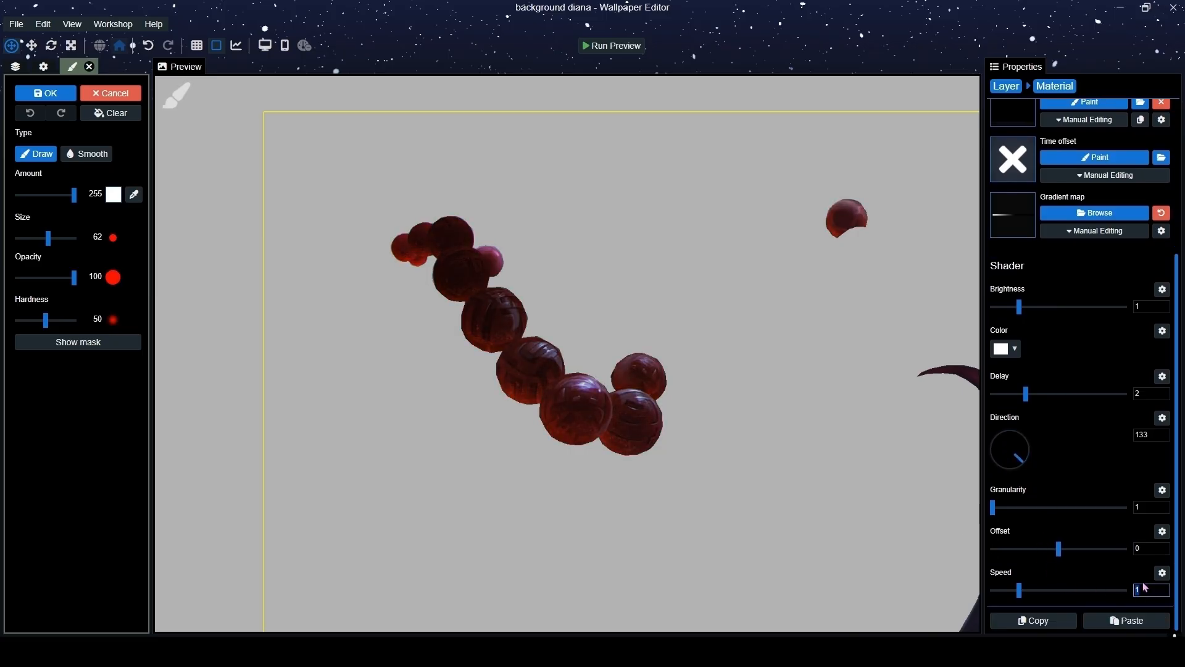
text(0.2)
click(1015, 349)
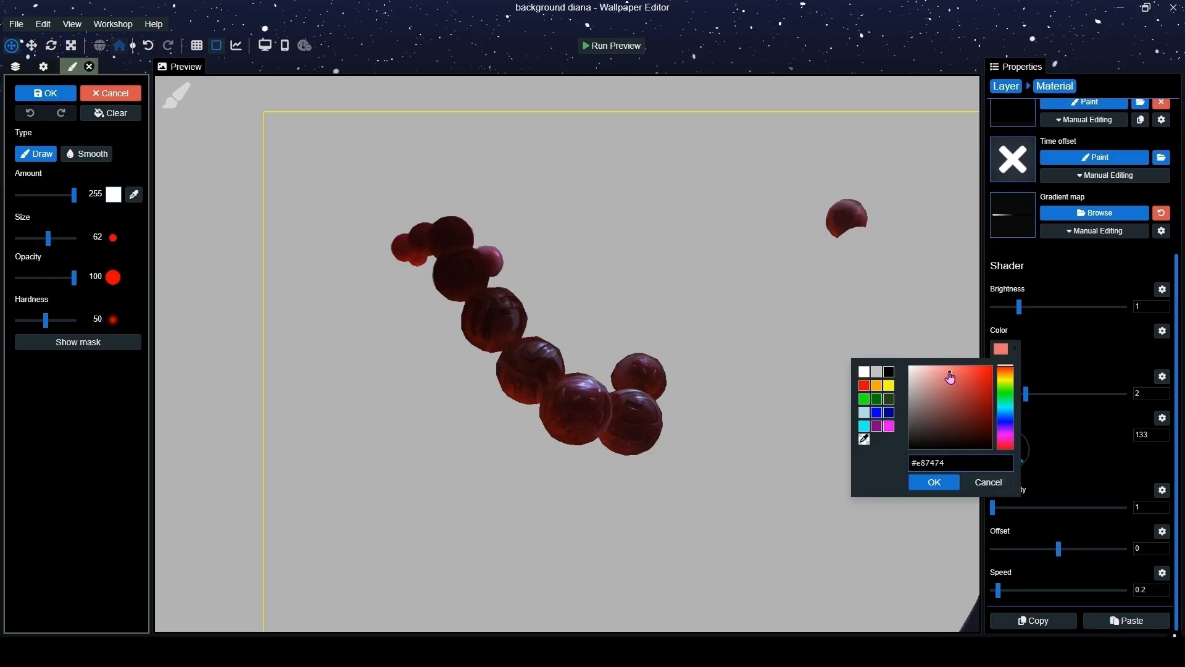
click(1046, 372)
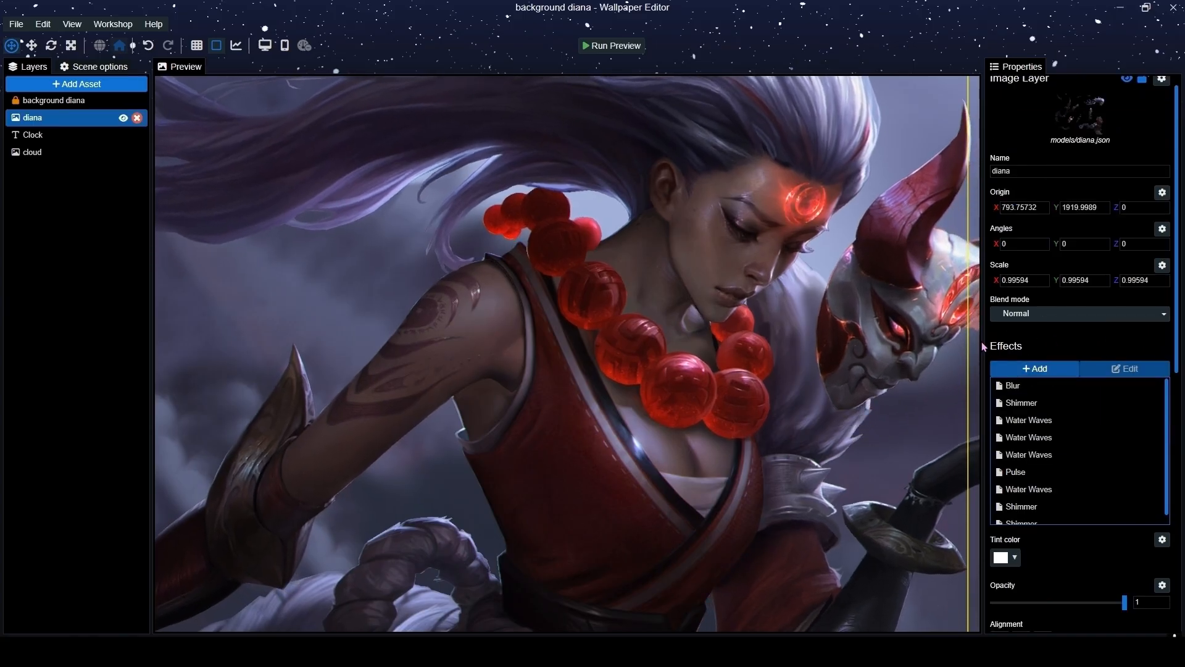
Add a Water Flow effect to the diana layer and start painting its flow map.
click(1035, 368)
click(550, 96)
text(flow)
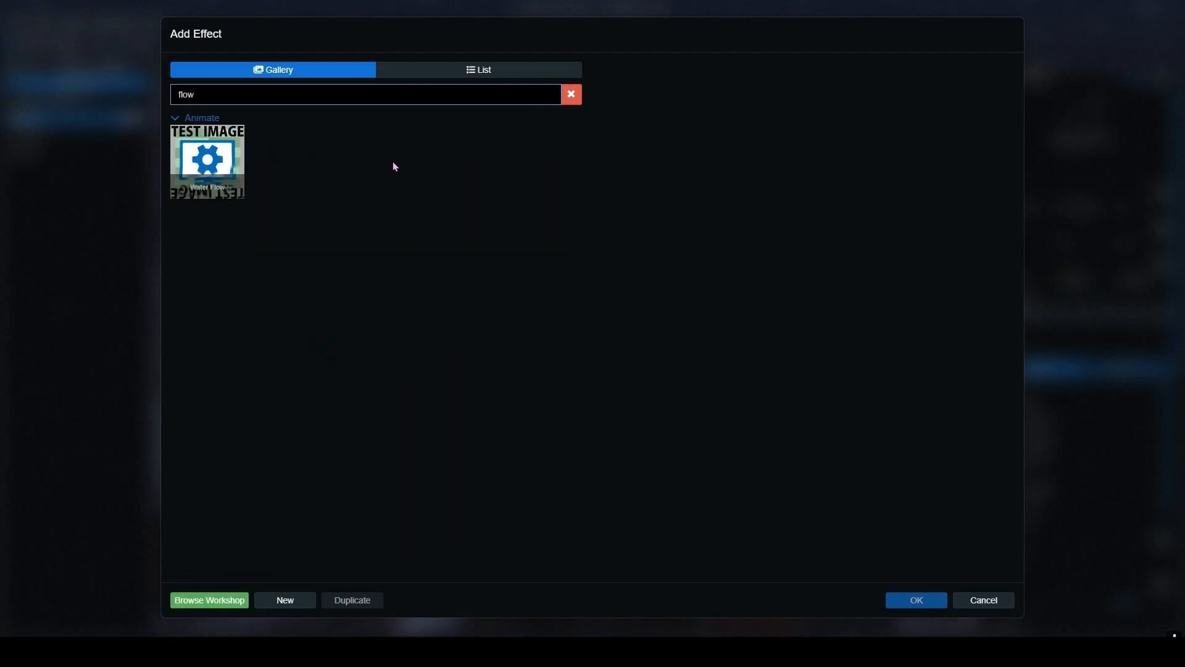
click(219, 170)
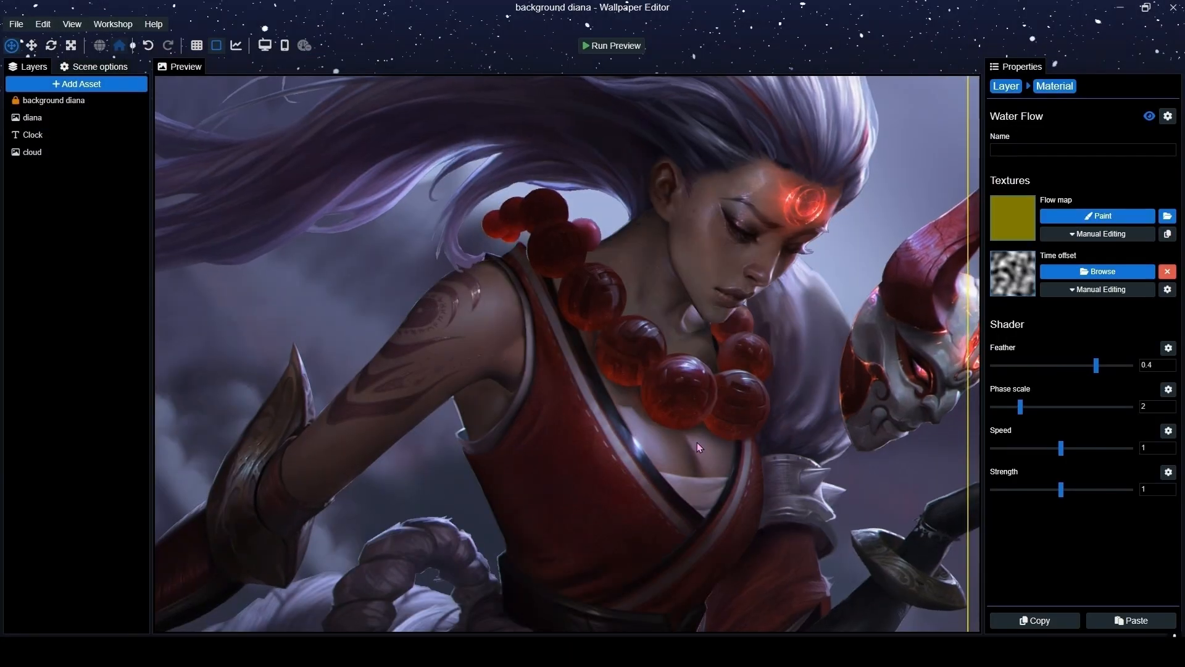
click(1098, 216)
Paint curved flow strokes inside the necklace beads with brush size 13, and save the project.
scroll(652, 352, down, 6)
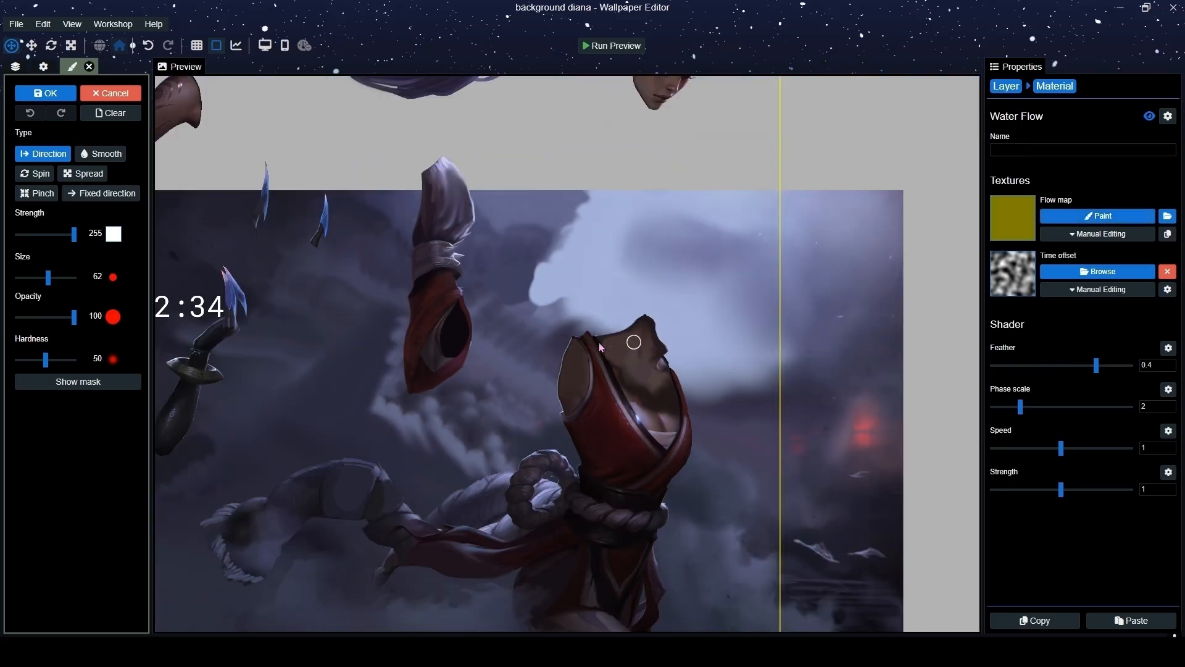
drag(418, 268, 789, 439)
scroll(442, 265, up, 3)
scroll(454, 290, up, 6)
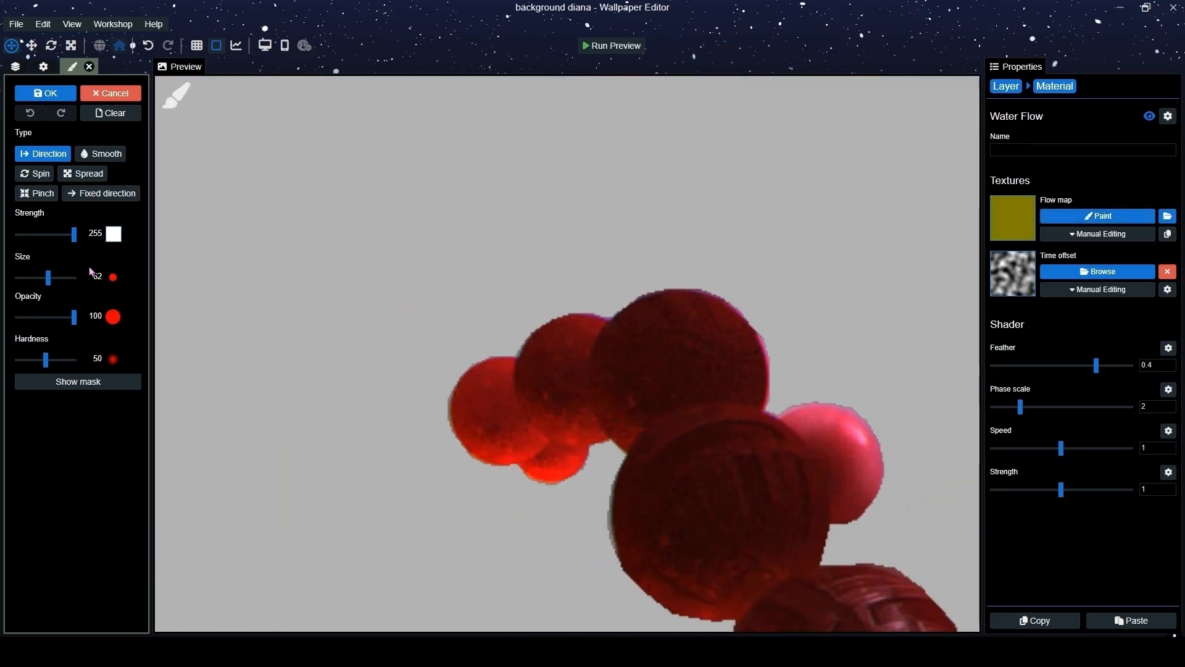
drag(536, 390, 379, 167)
scroll(532, 387, down, 3)
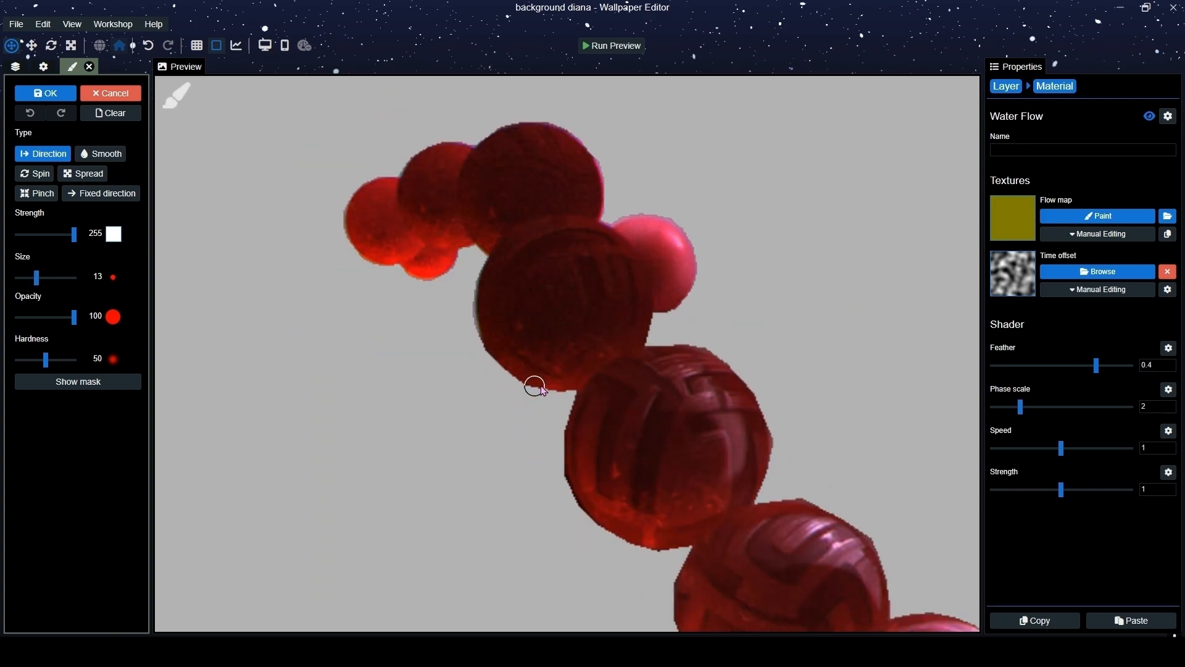
drag(613, 439, 584, 378)
scroll(616, 439, up, 3)
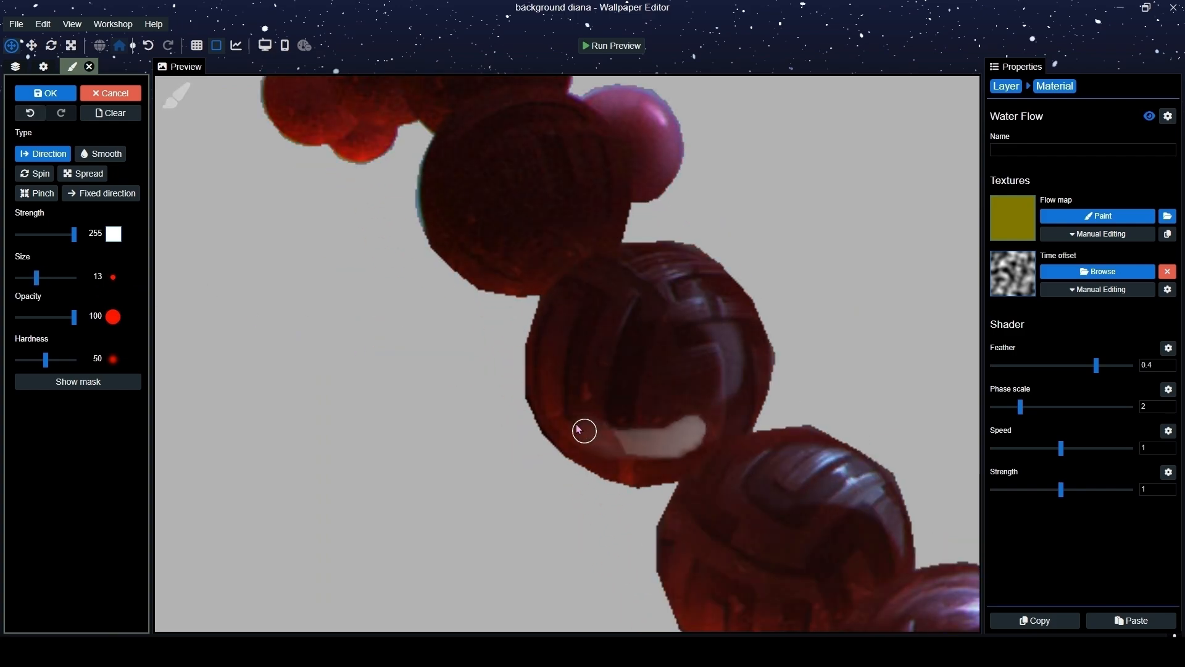
key(ctrl+s)
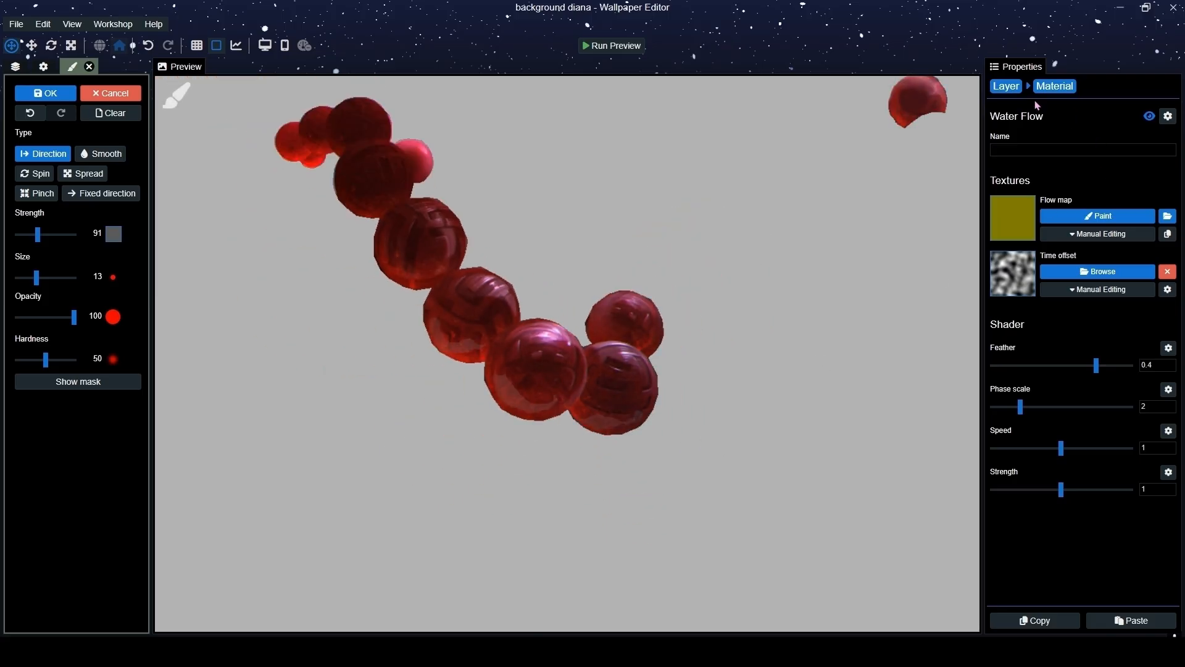
Check the necklace's motion in the assembled scene and set the diana layer's Water Flow speed to 0.33.
click(1017, 94)
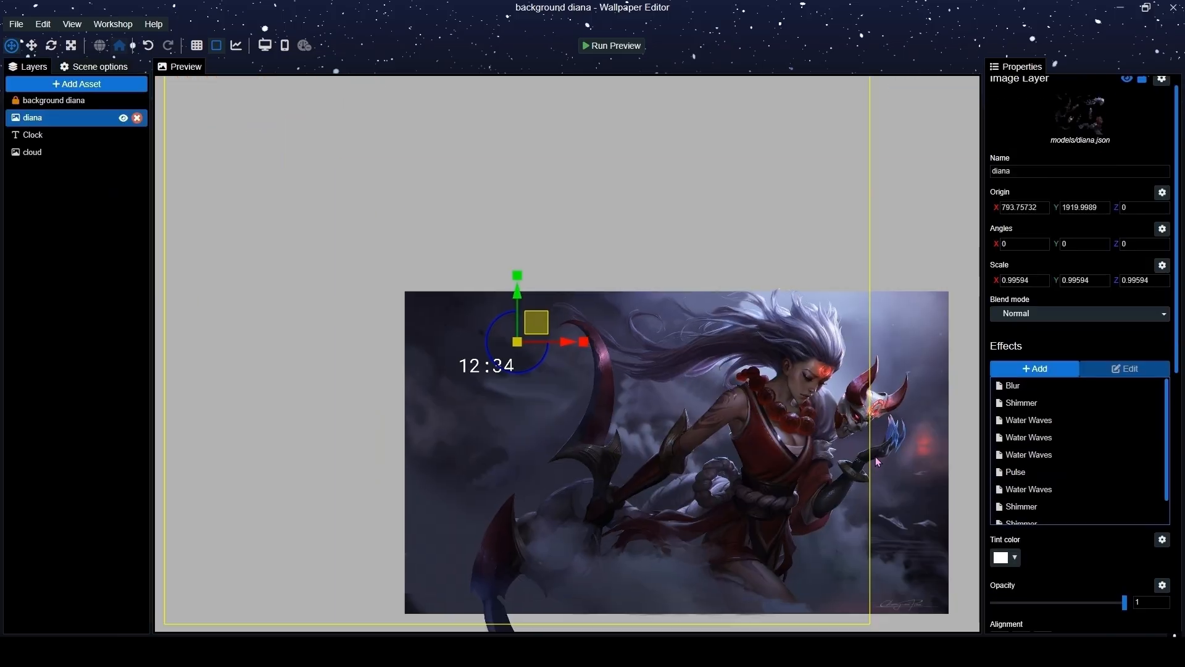
scroll(782, 435, up, 3)
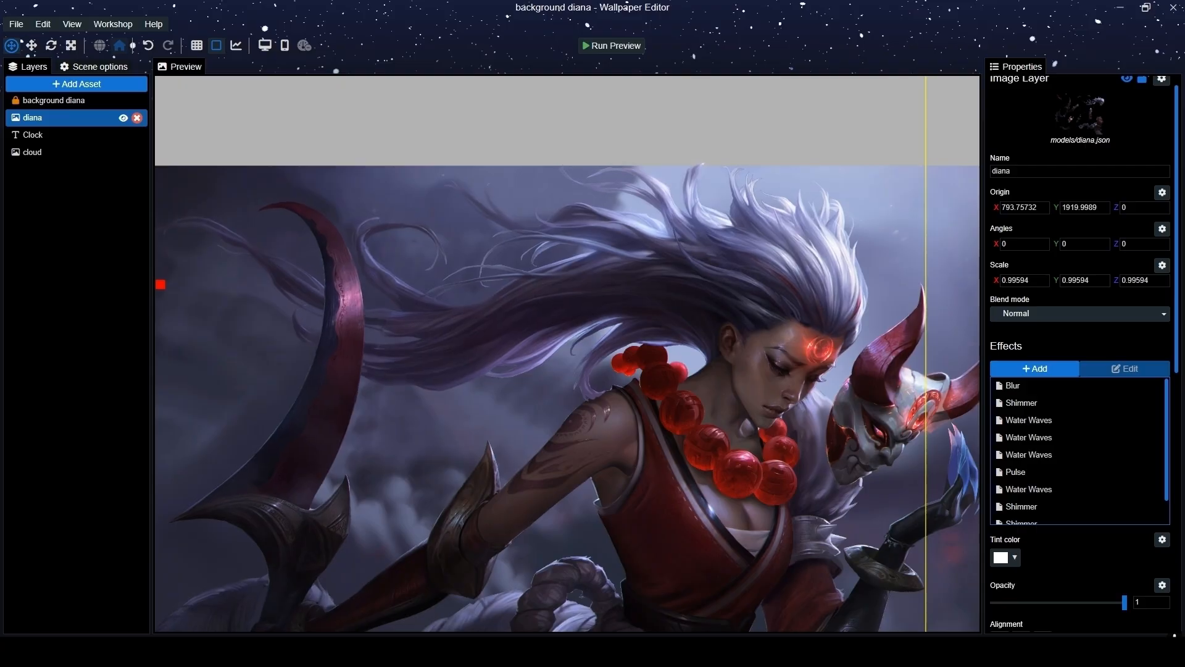
drag(860, 524, 799, 452)
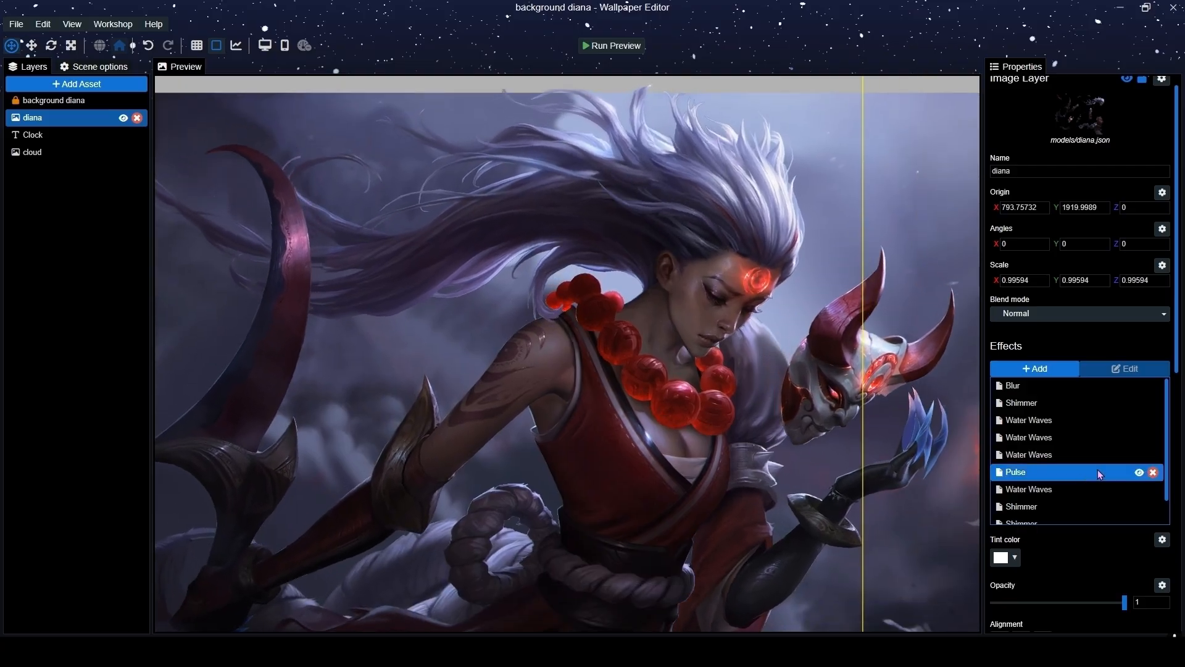
scroll(1061, 499, down, 1)
double_click(1049, 515)
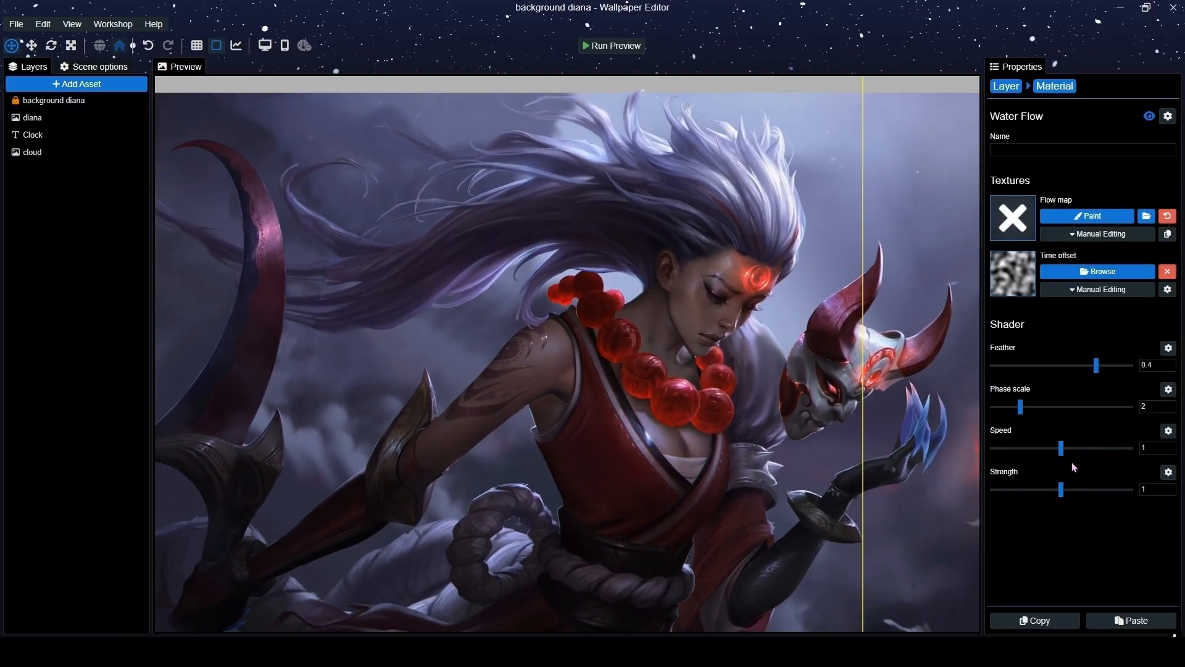
drag(1025, 448, 1015, 449)
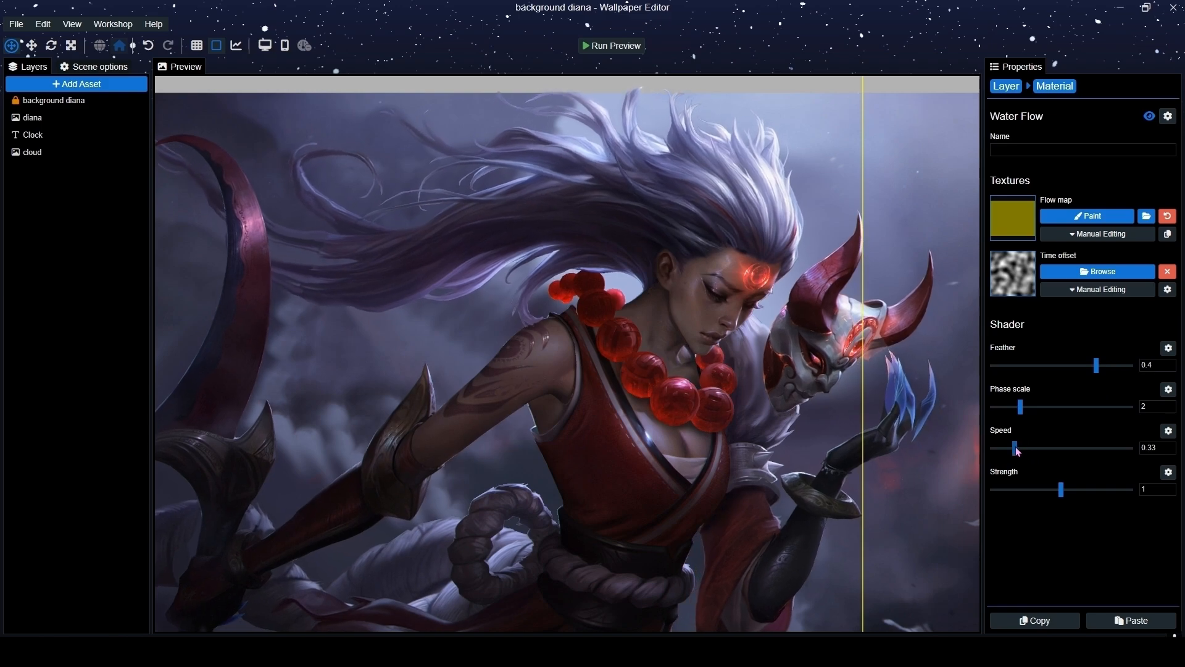
Paint more flow on the necklace beads with brush size 38 and strength 130, save the project, and lower the brush strength.
click(1094, 217)
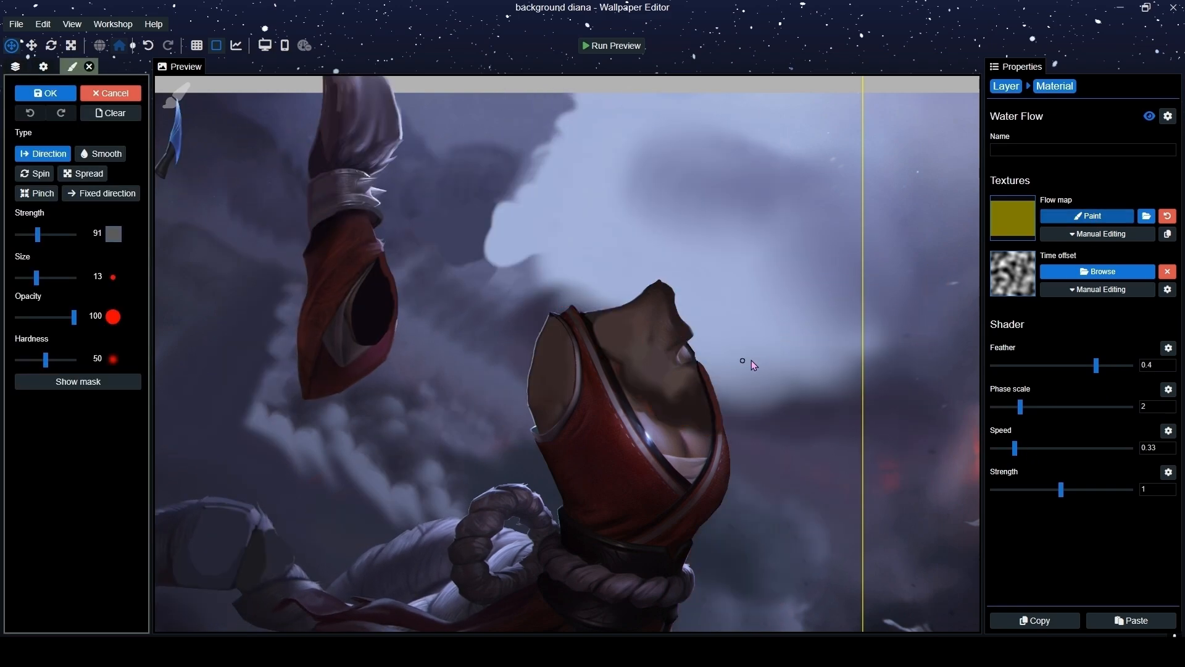
scroll(383, 227, up, 10)
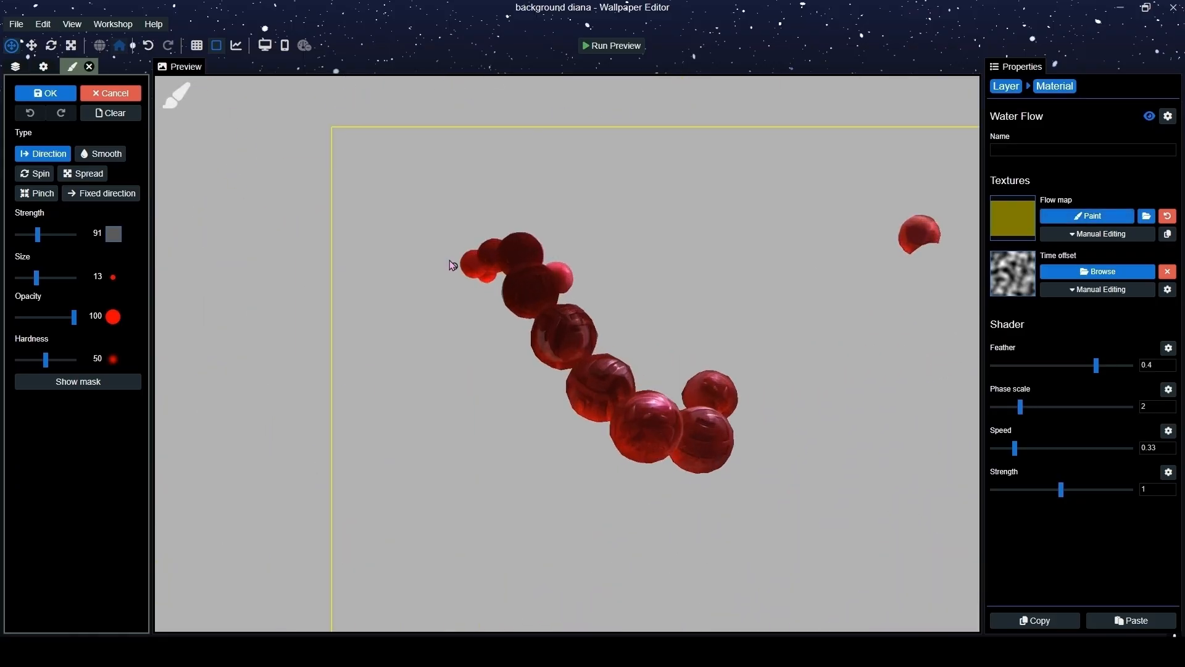
scroll(457, 273, up, 3)
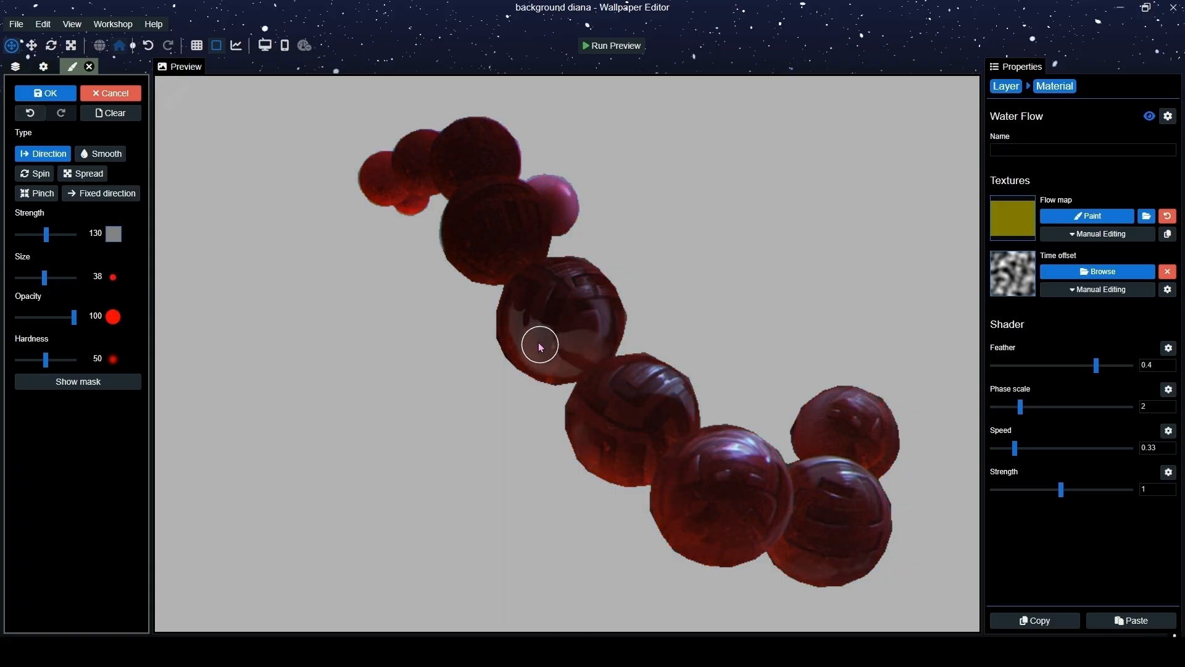
key(ctrl+s)
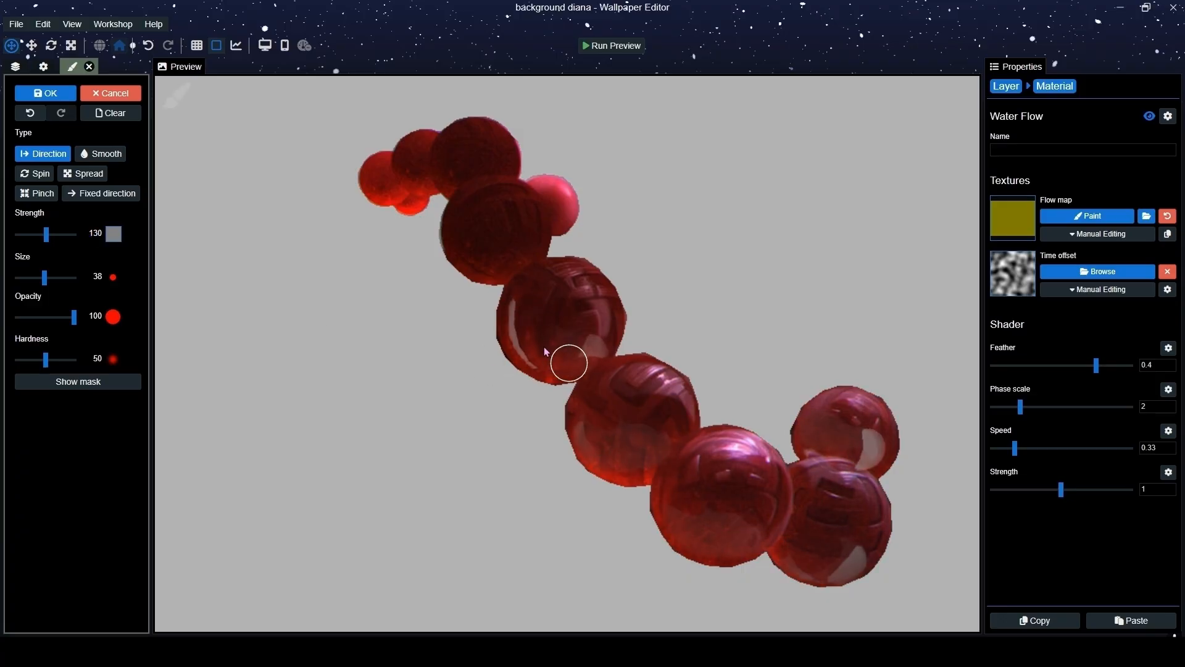
drag(46, 235, 12, 234)
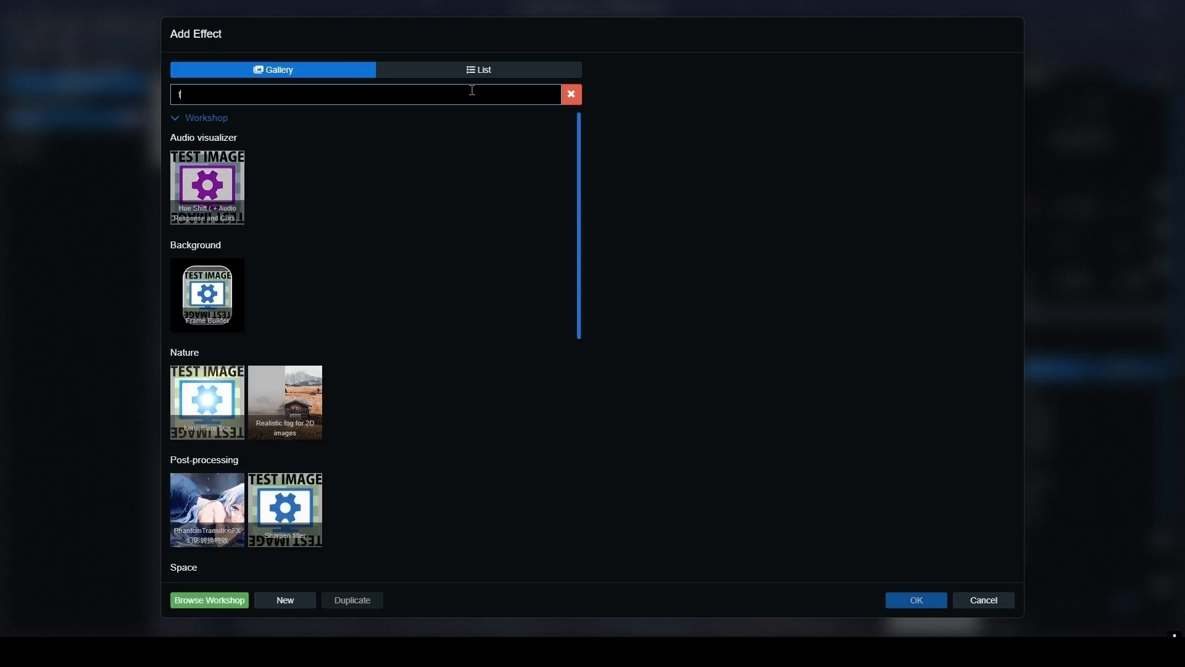
Add a Foliage Sway effect to the diana layer, paint its opacity mask over the necklace beads with brush amount 89, and save.
text(ol)
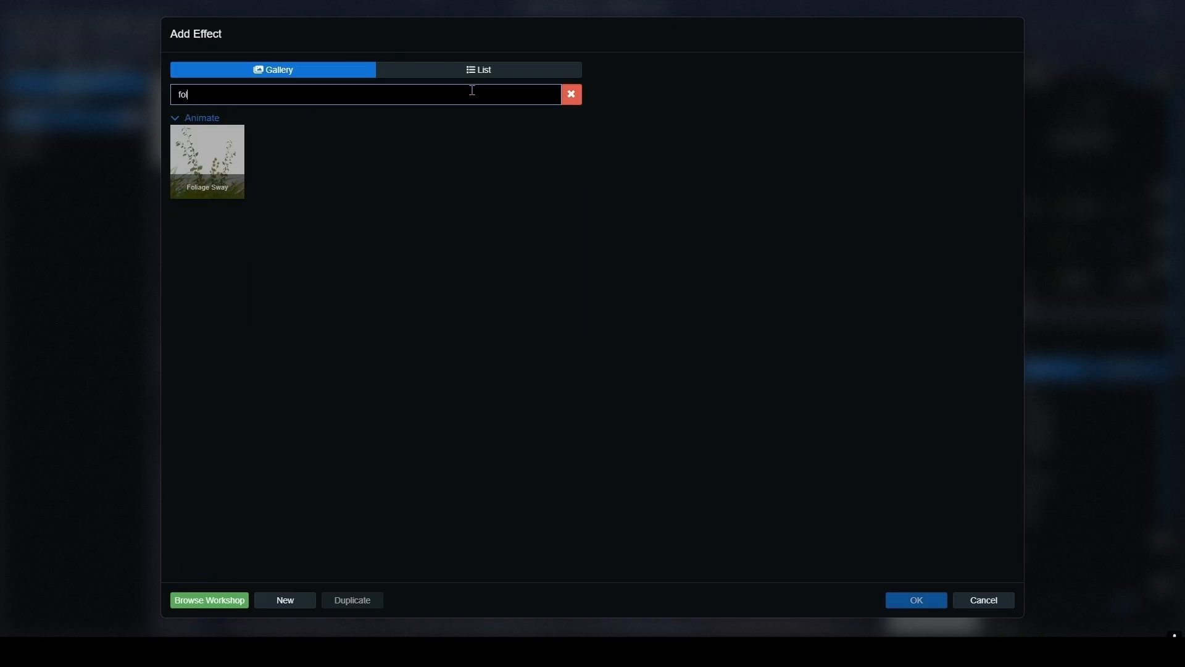
click(232, 187)
click(917, 600)
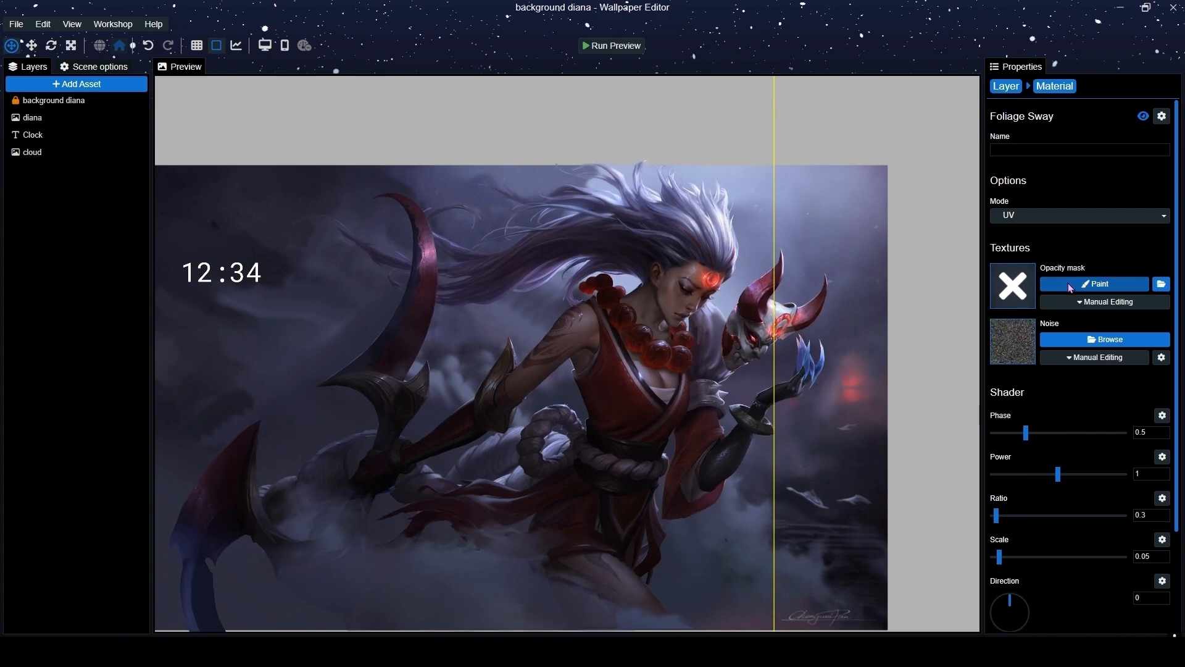
click(1070, 288)
scroll(407, 220, up, 5)
scroll(448, 264, up, 4)
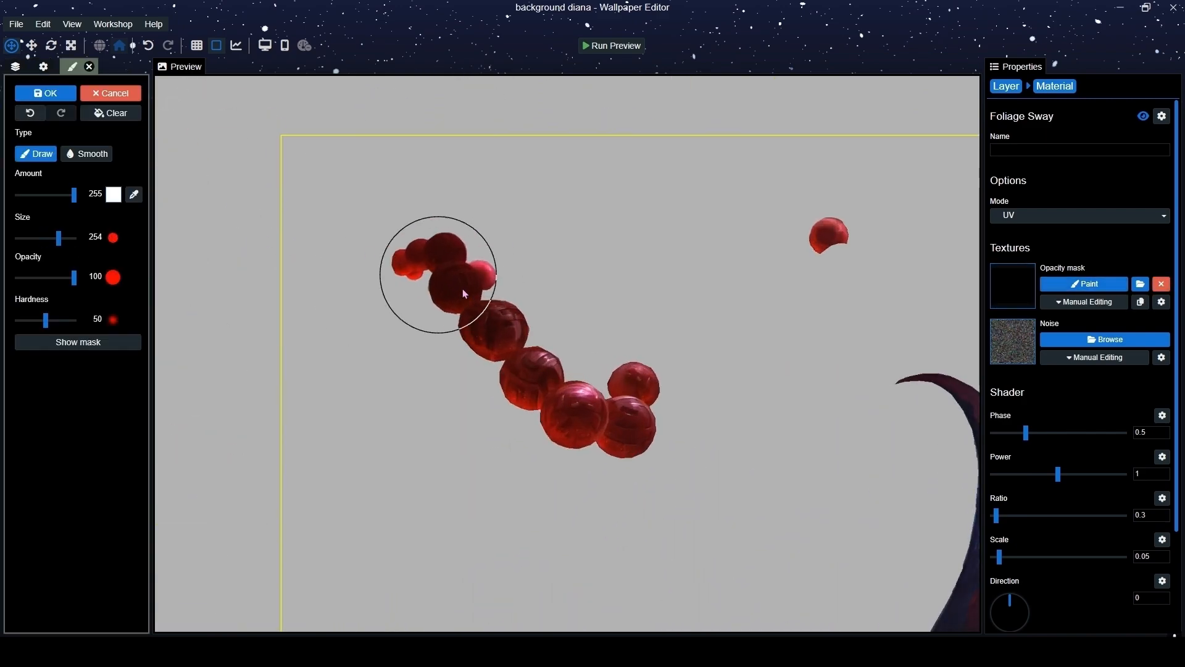
mouse_move(542, 384)
mouse_down()
mouse_move(608, 407)
mouse_move(579, 406)
mouse_move(458, 305)
mouse_move(343, 256)
mouse_up()
click(35, 116)
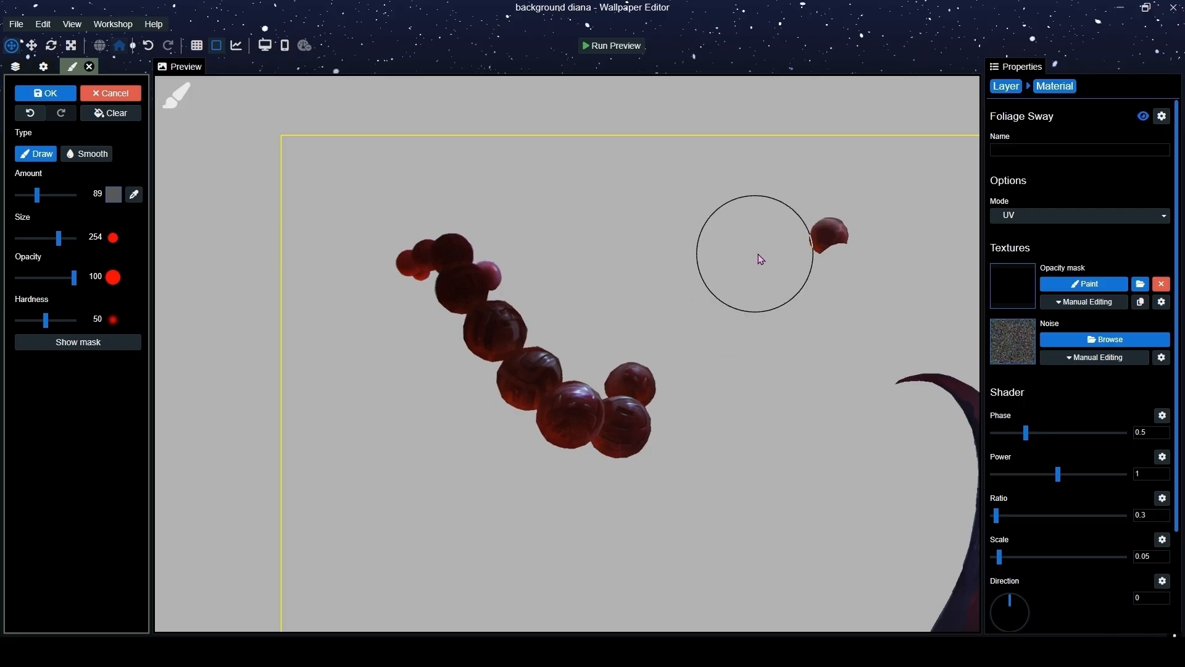
key(ctrl+s)
Check the necklace's sway up close and from afar in the assembled scene.
click(1006, 86)
scroll(746, 316, down, 6)
drag(746, 316, 267, 80)
drag(875, 436, 827, 433)
scroll(822, 441, up, 4)
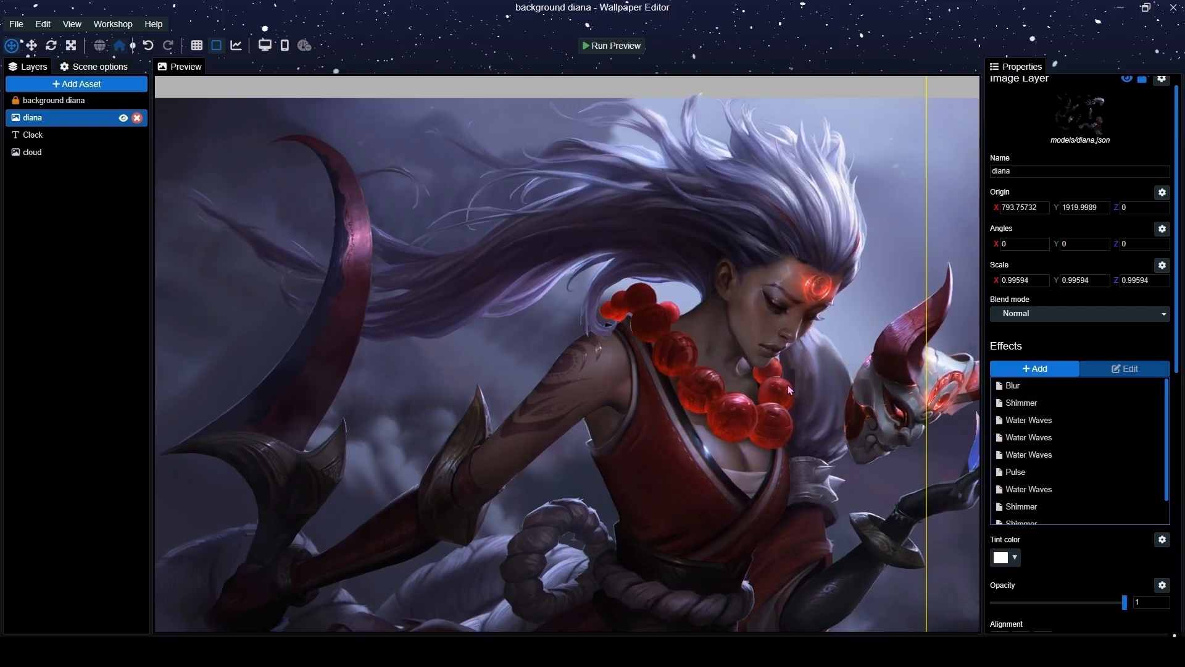
scroll(796, 399, down, 4)
drag(775, 435, 754, 398)
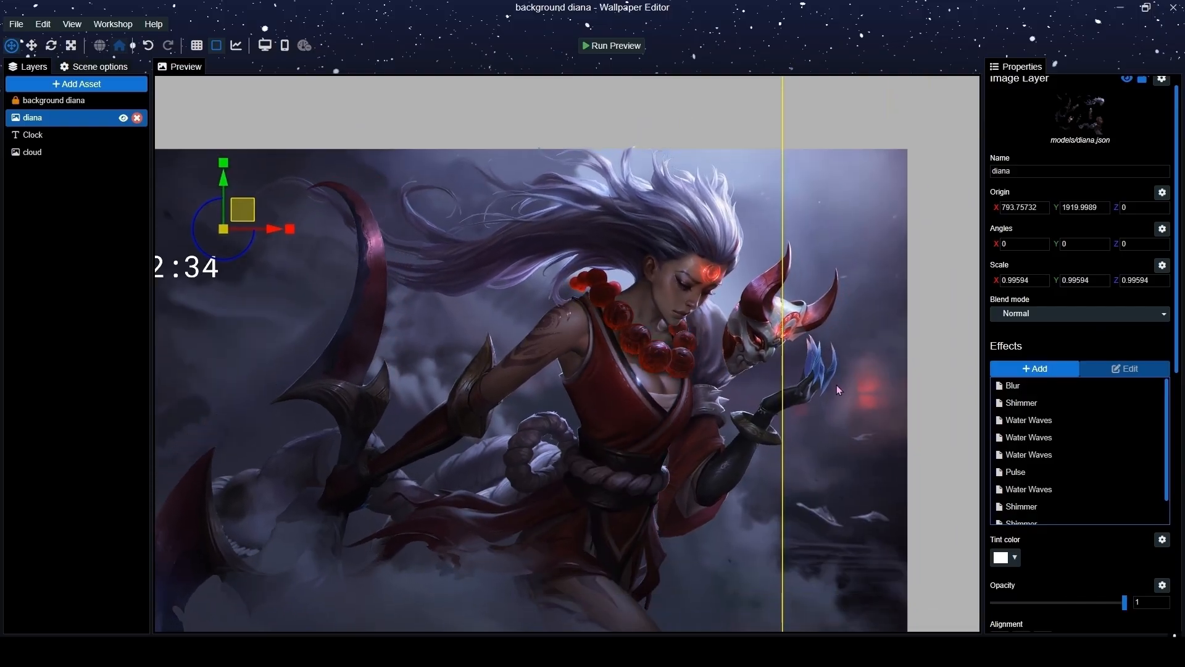
Move the diana layer's Foliage Sway effect up directly beneath Blur and open its settings.
scroll(1074, 488, down, 2)
drag(1036, 516, 1042, 398)
click(1092, 404)
click(1091, 368)
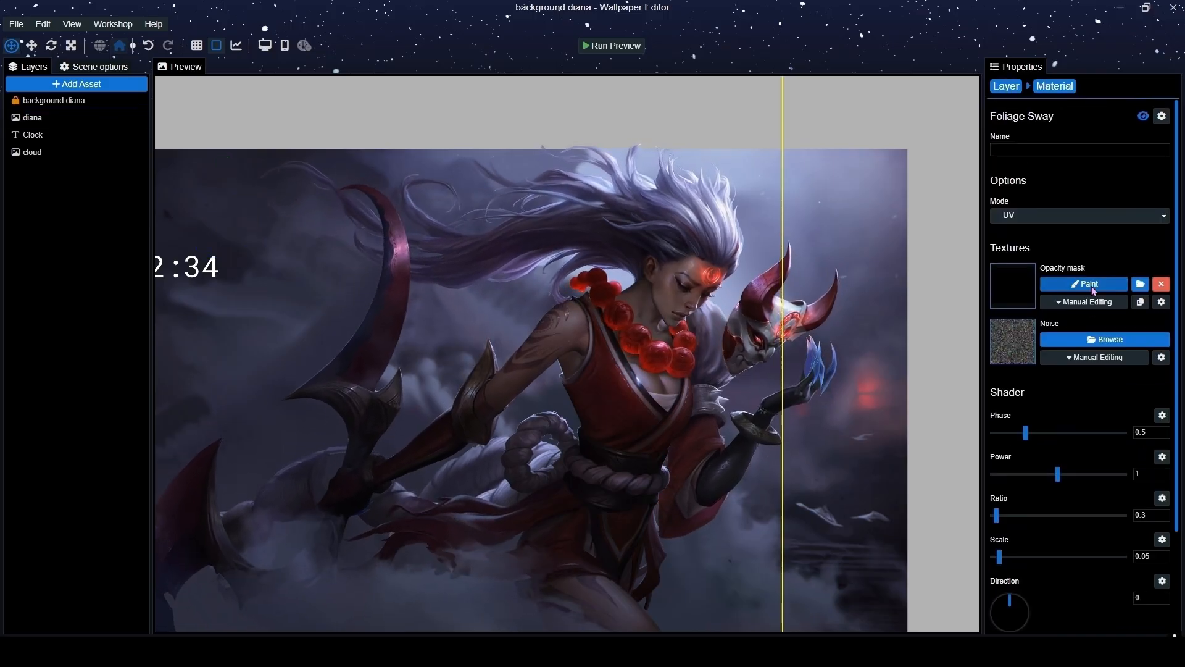
Rework the Foliage Sway opacity mask on the necklace beads with brush amounts 72, 0 and 42, and save the project.
click(1091, 286)
scroll(548, 317, down, 1)
mouse_move(548, 317)
mouse_down()
mouse_move(439, 295)
mouse_move(401, 218)
mouse_up()
scroll(402, 218, up, 3)
click(134, 195)
click(482, 277)
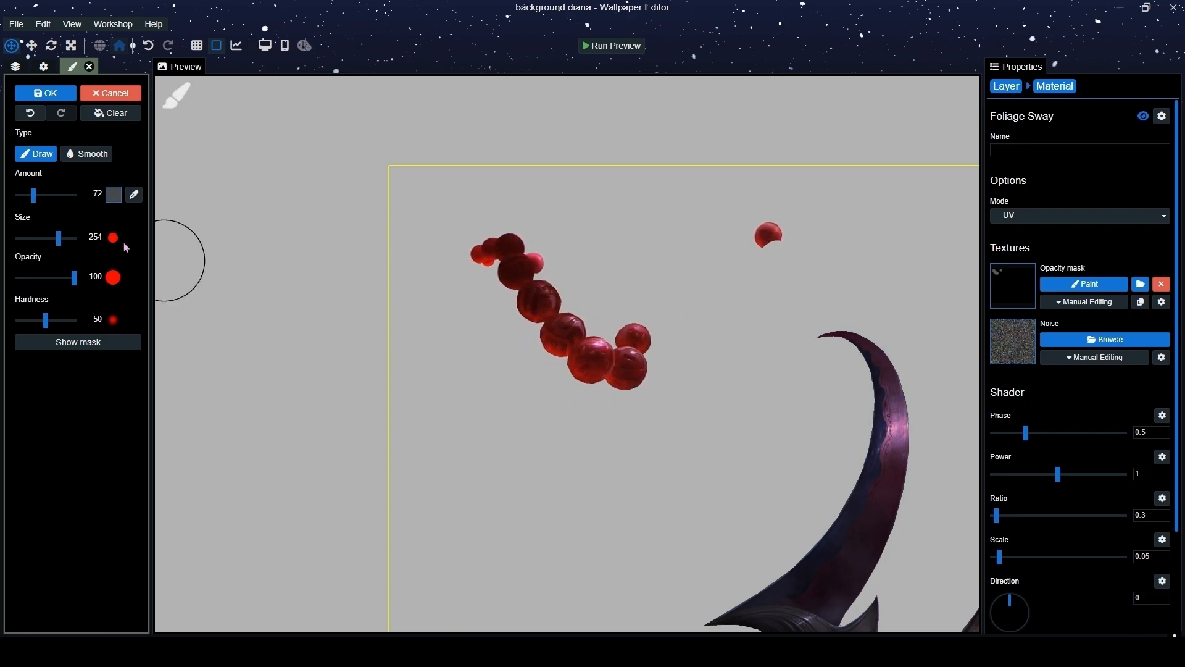
drag(7, 206, 5, 207)
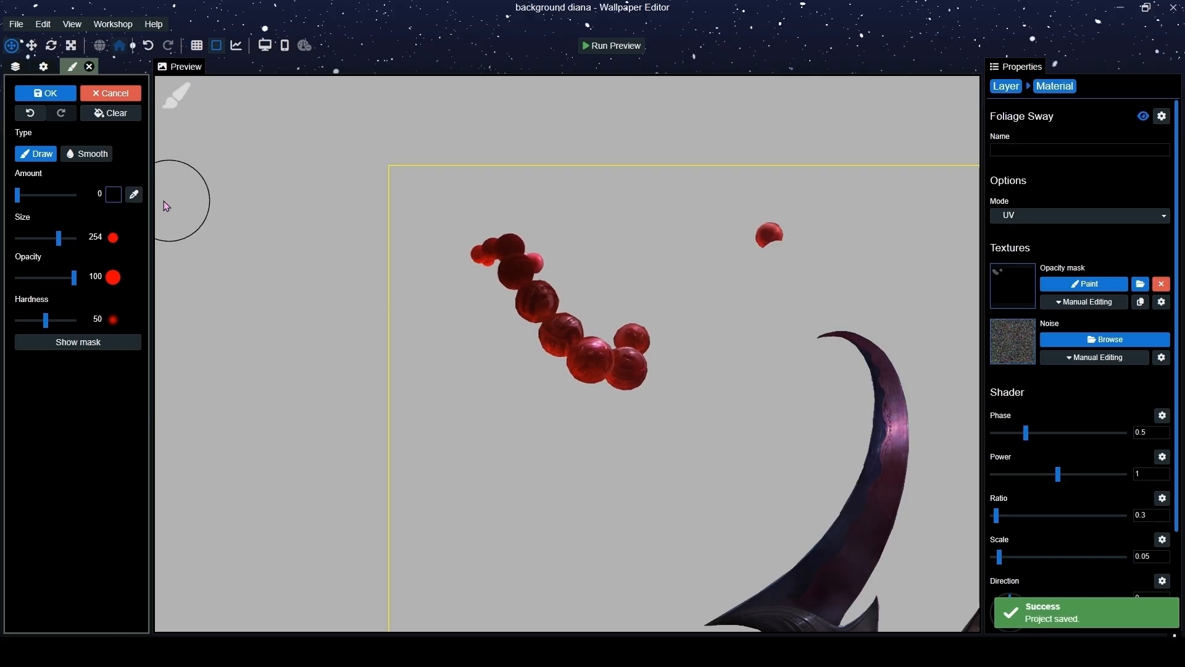
click(134, 195)
click(727, 265)
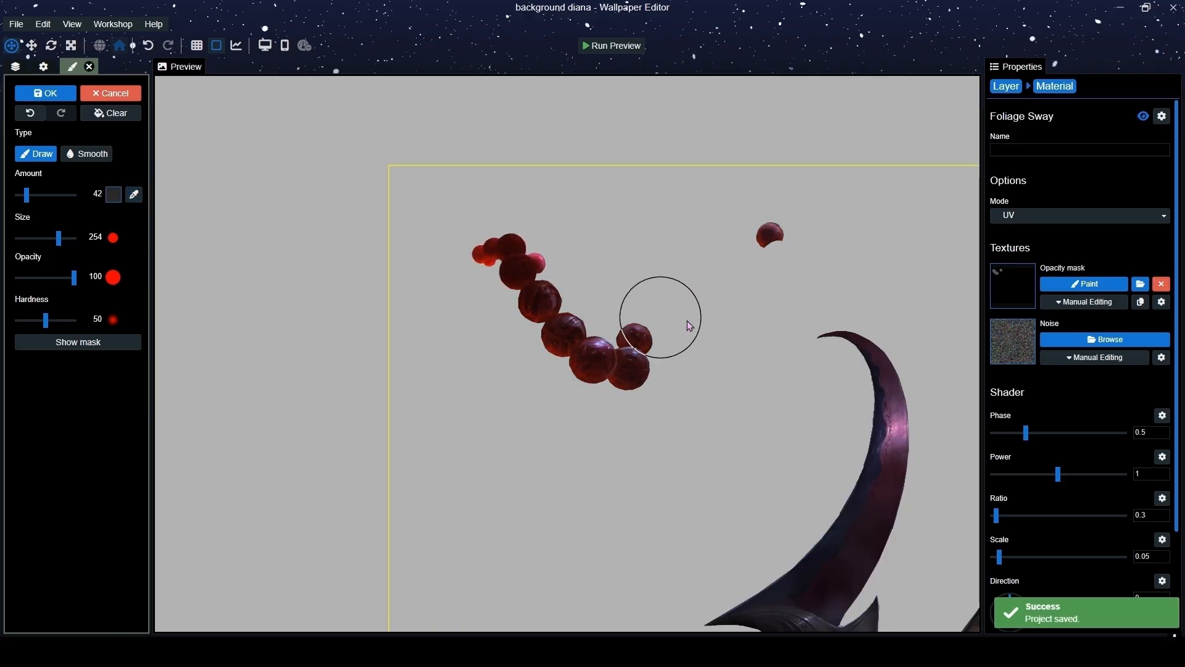
Inspect the necklace's motion in the assembled scene at several zoom levels and save the project.
click(1007, 87)
scroll(684, 362, down, 6)
drag(684, 362, 252, 113)
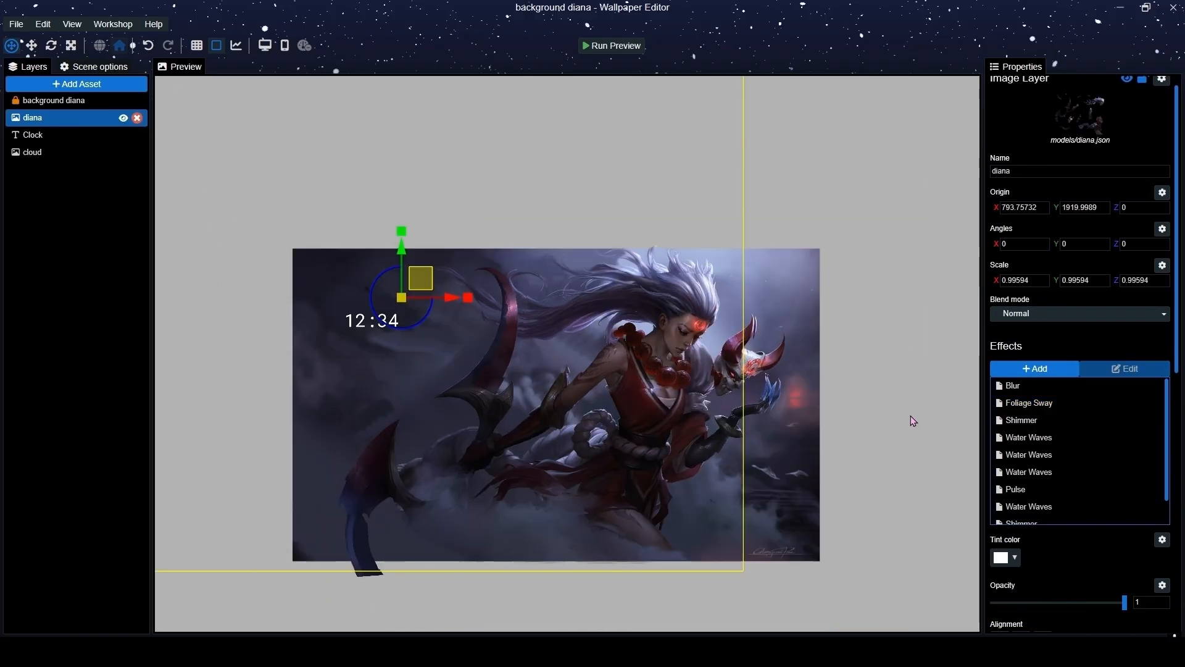
scroll(865, 426, up, 5)
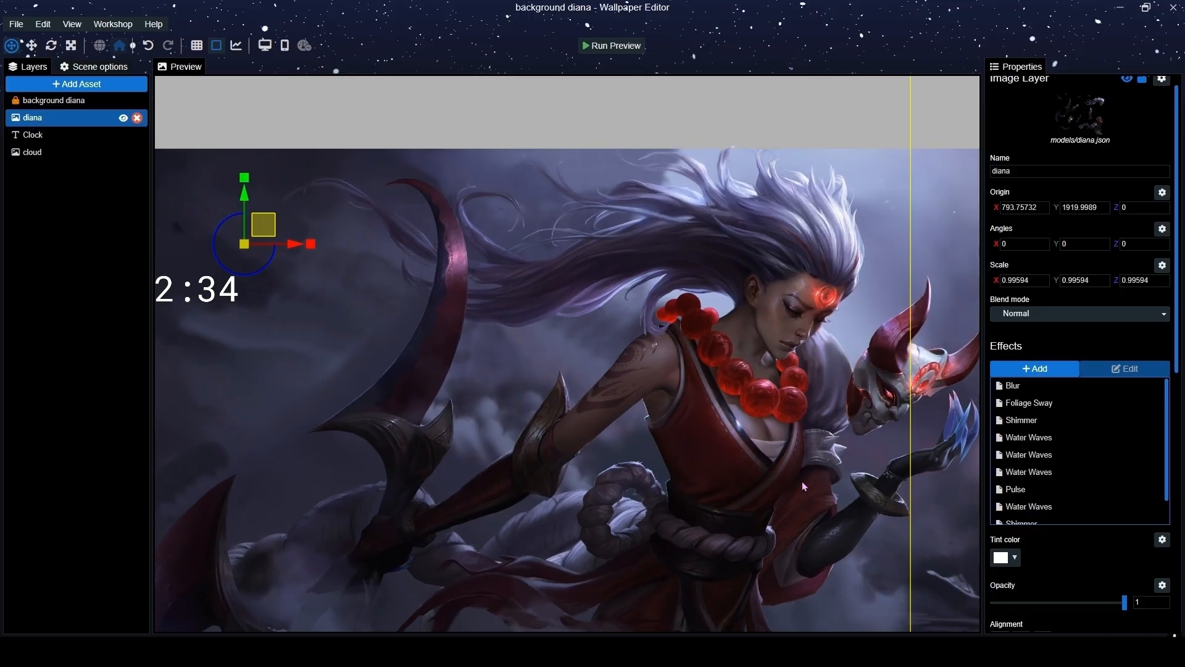
scroll(617, 355, down, 3)
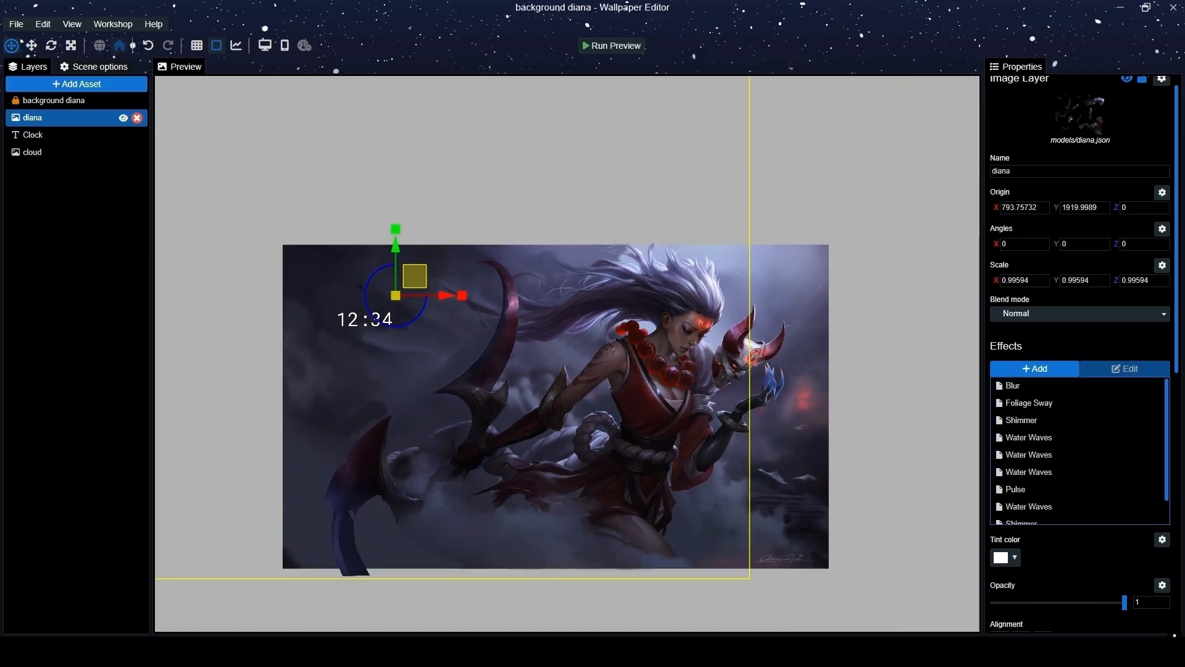
scroll(625, 402, up, 4)
key(ctrl+s)
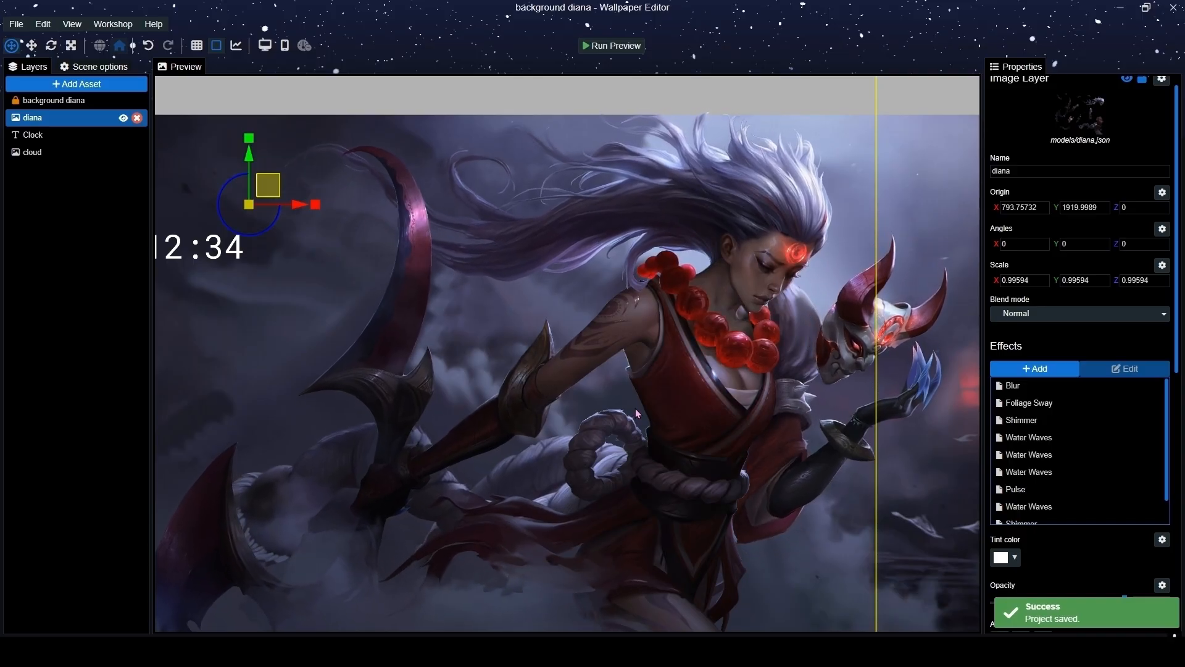
scroll(729, 424, down, 3)
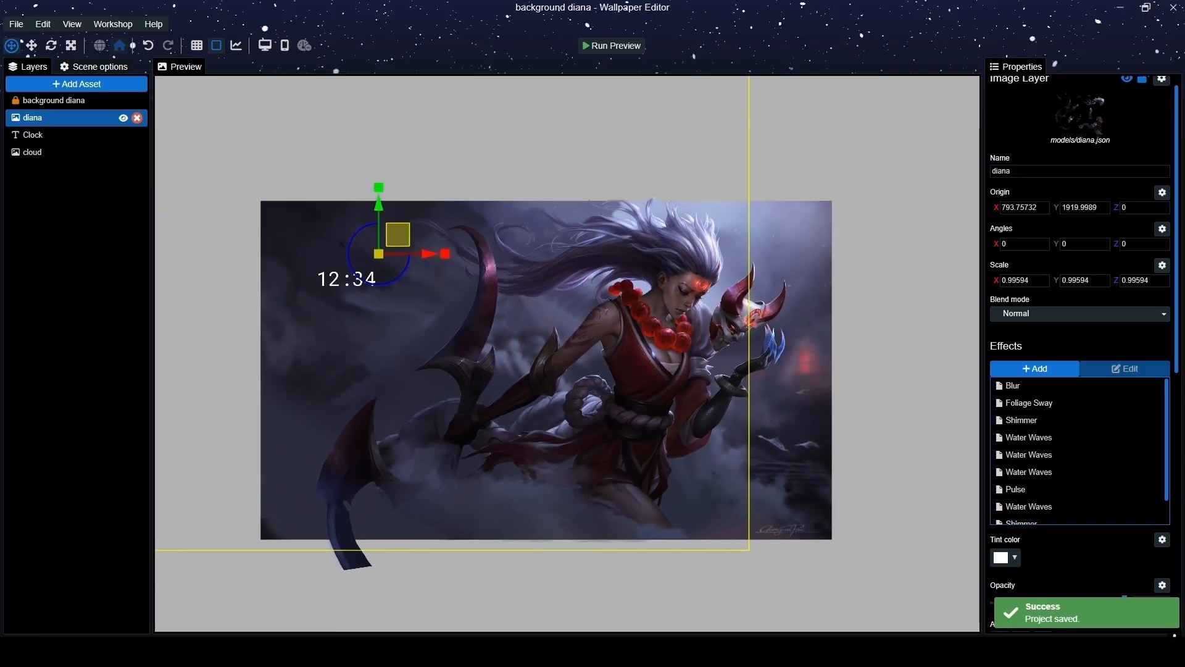
scroll(724, 399, up, 2)
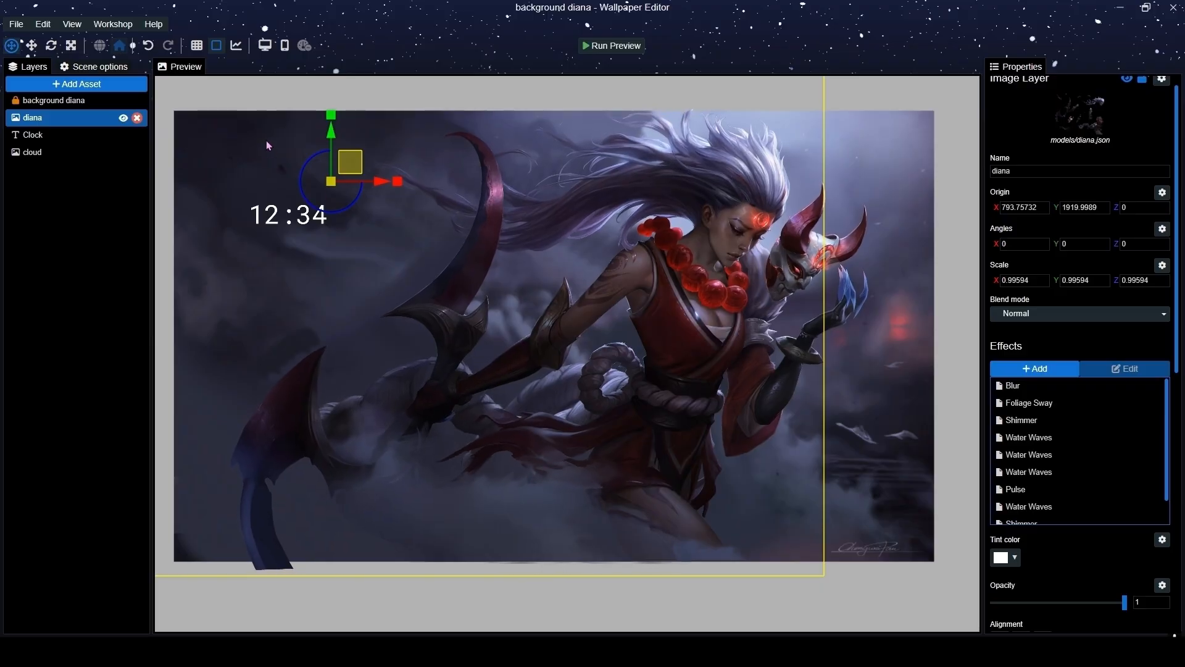
Add the Basic Clouds Movement asset to the scene and rotate it to about -32.2 degrees.
click(118, 86)
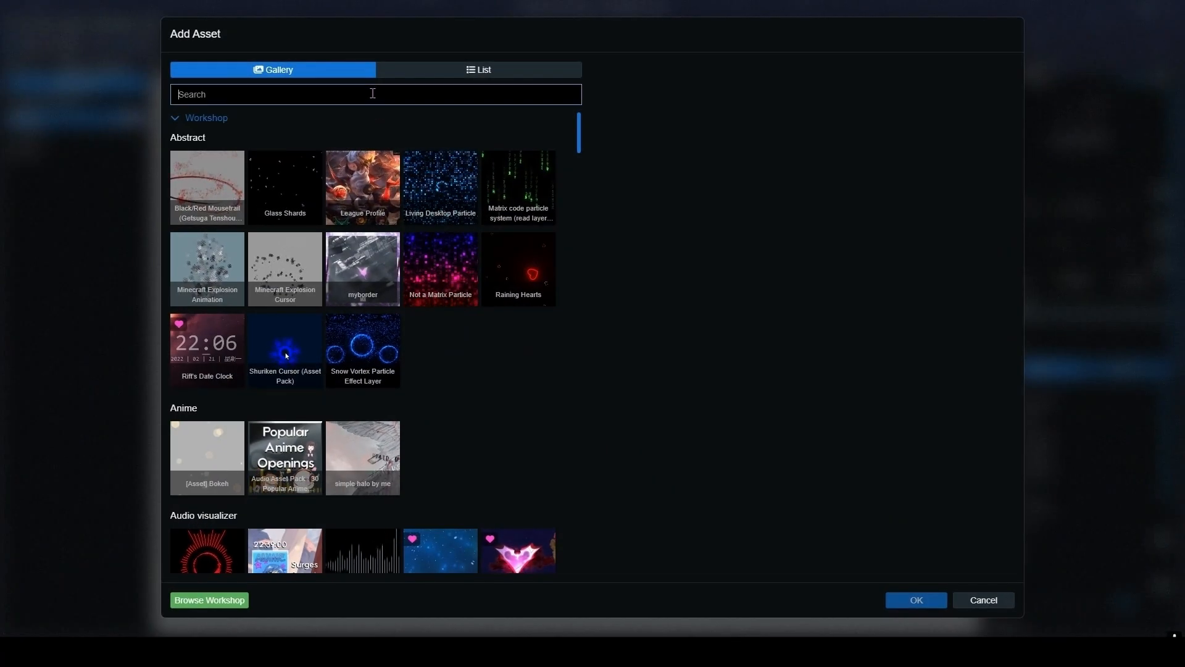
text(clou)
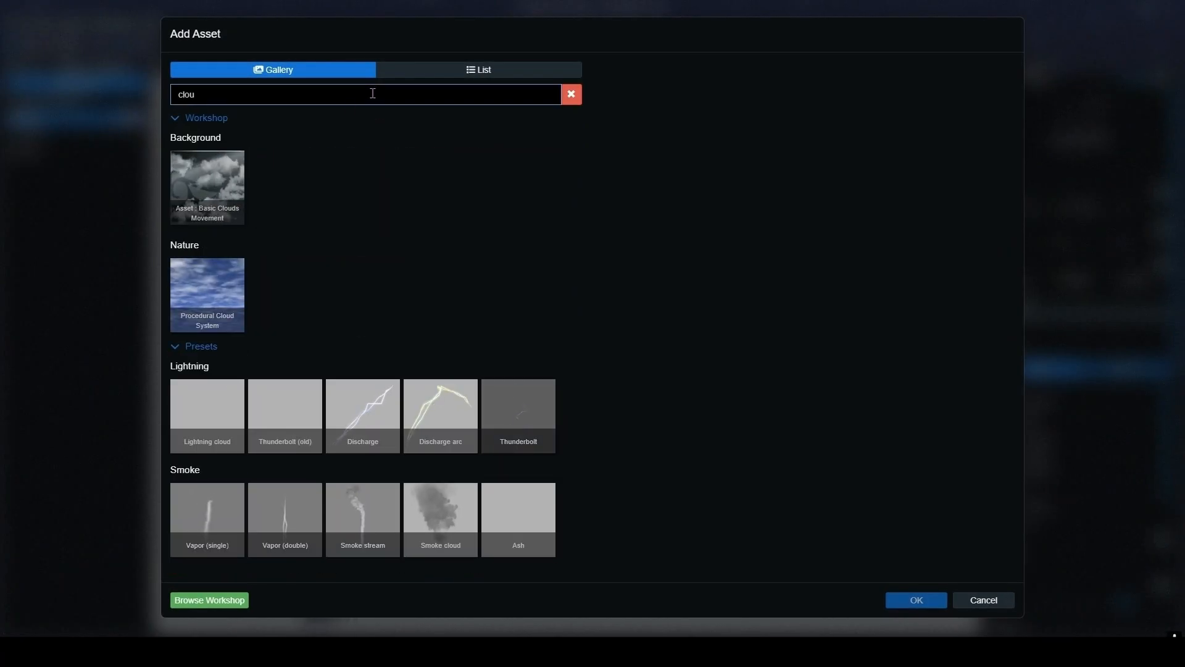
click(236, 203)
click(916, 599)
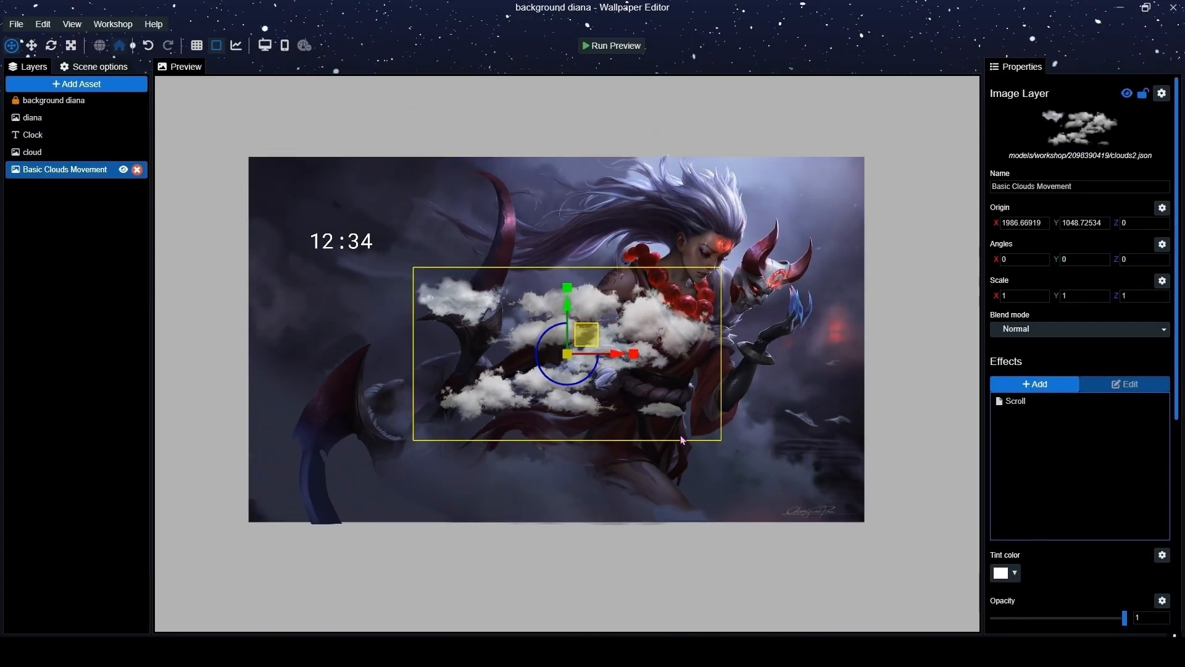
scroll(679, 433, up, 2)
drag(590, 378, 573, 389)
Tint the new clouds layer #5b5e83 by sampling the sky colour near the demon mask.
click(1001, 573)
click(865, 478)
click(867, 402)
click(865, 396)
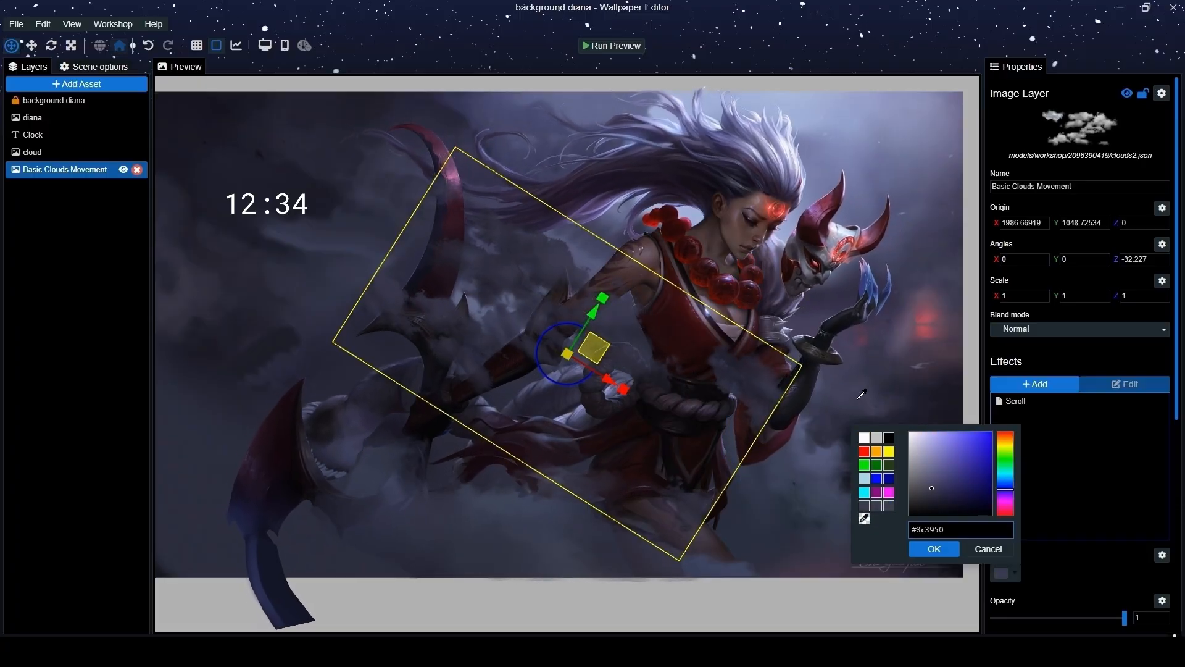
click(894, 186)
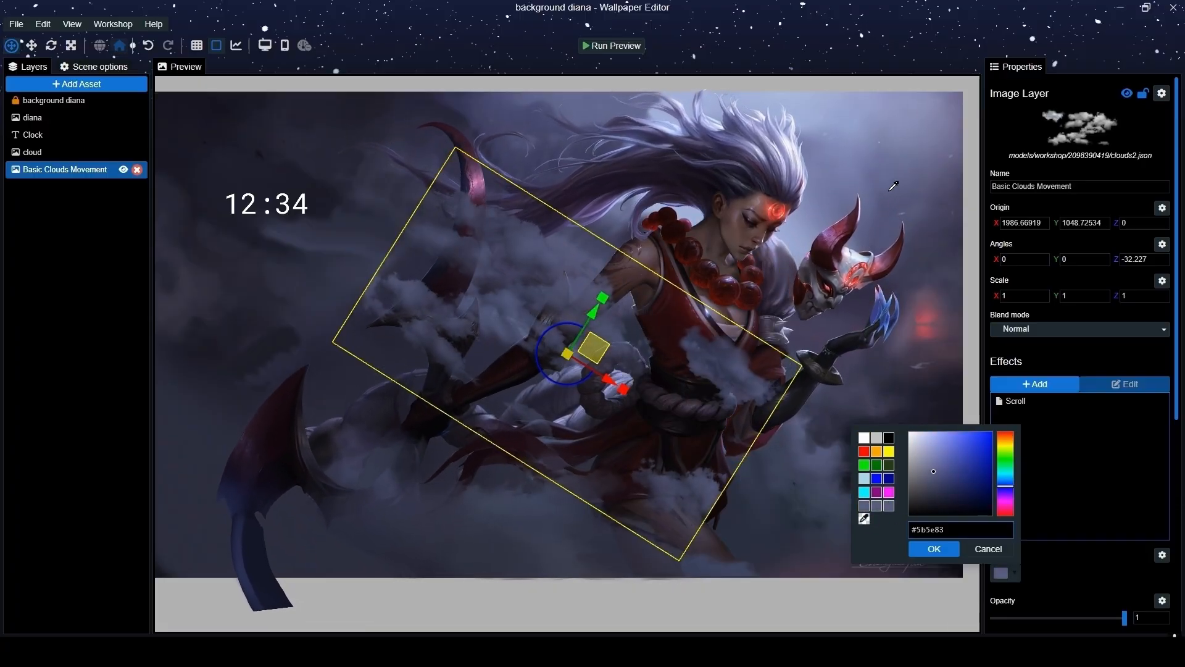
click(934, 548)
Place the clouds over the lower part of the scene, scaled to about 1.48 by 1.40 and rotated to about -26.1 degrees.
drag(596, 353, 635, 399)
drag(603, 301, 475, 420)
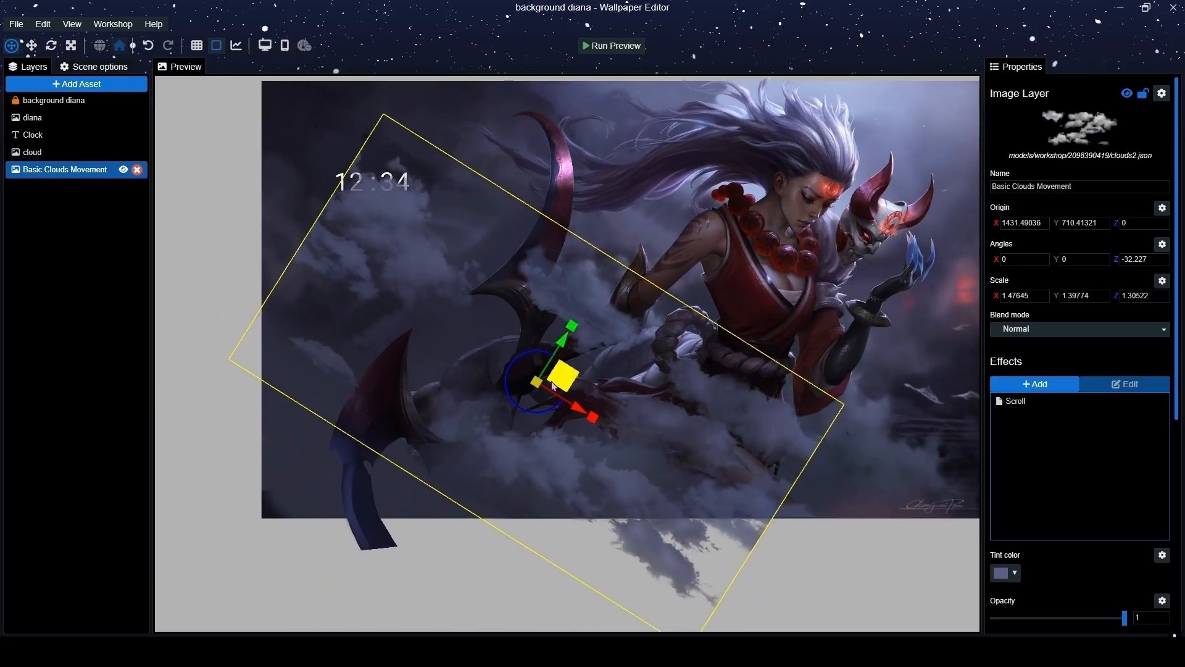
drag(585, 371, 516, 390)
drag(487, 428, 476, 428)
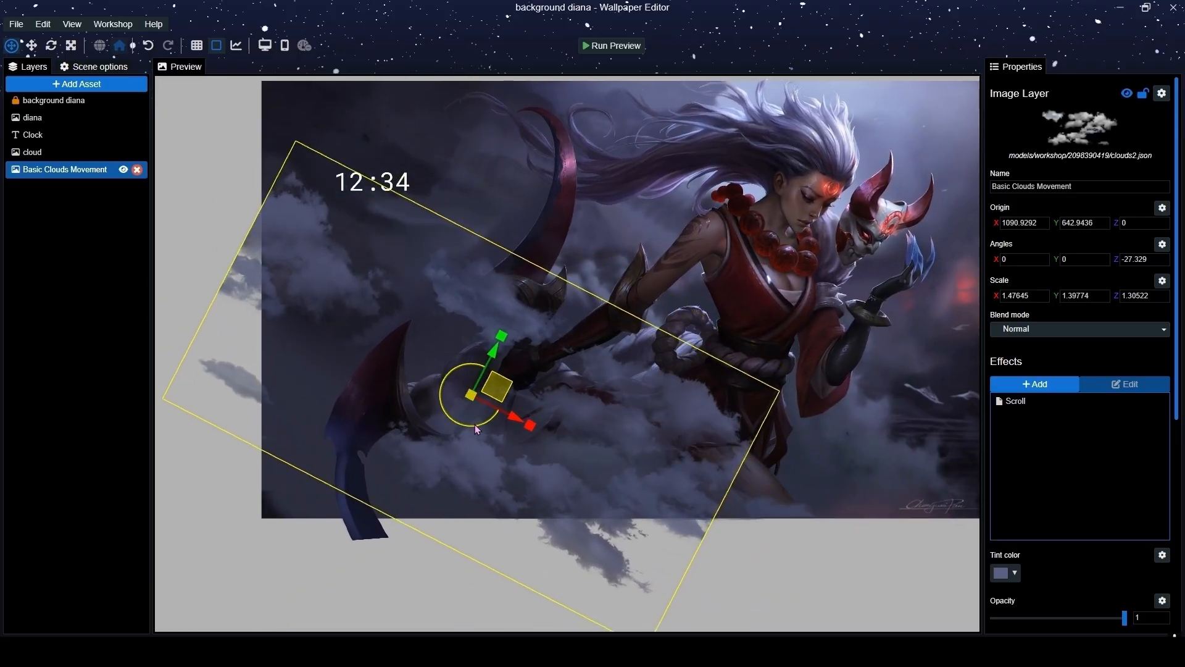
drag(497, 387, 547, 401)
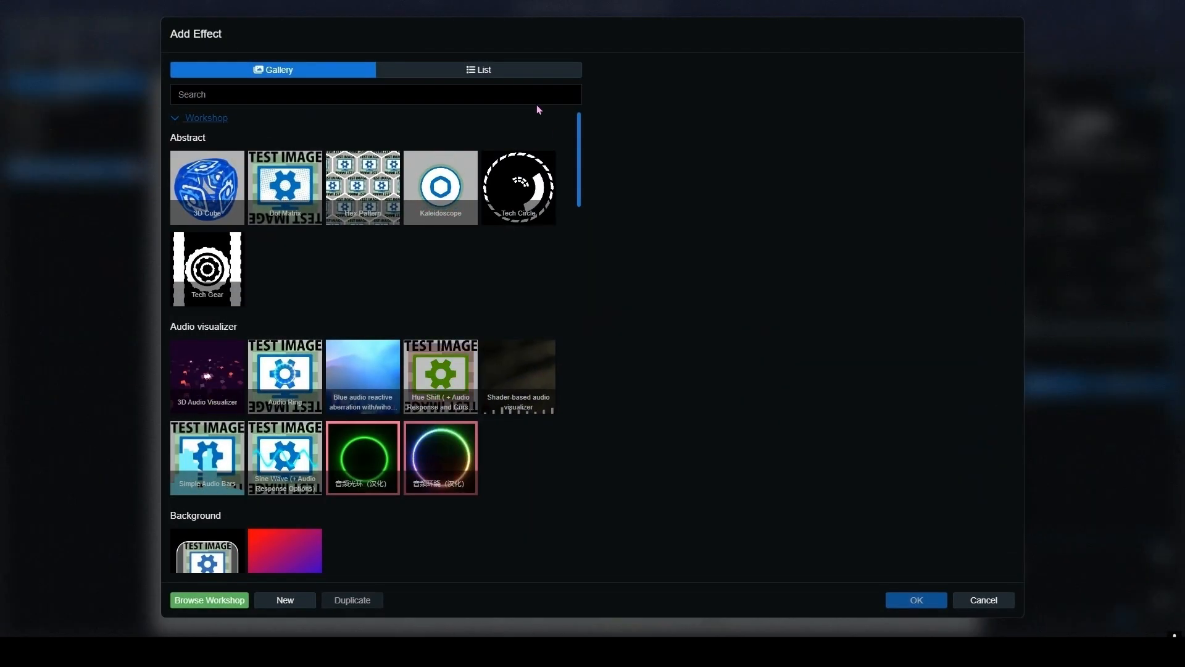
Add an Opacity effect to the clouds layer and start painting its opacity mask.
click(535, 95)
text(op)
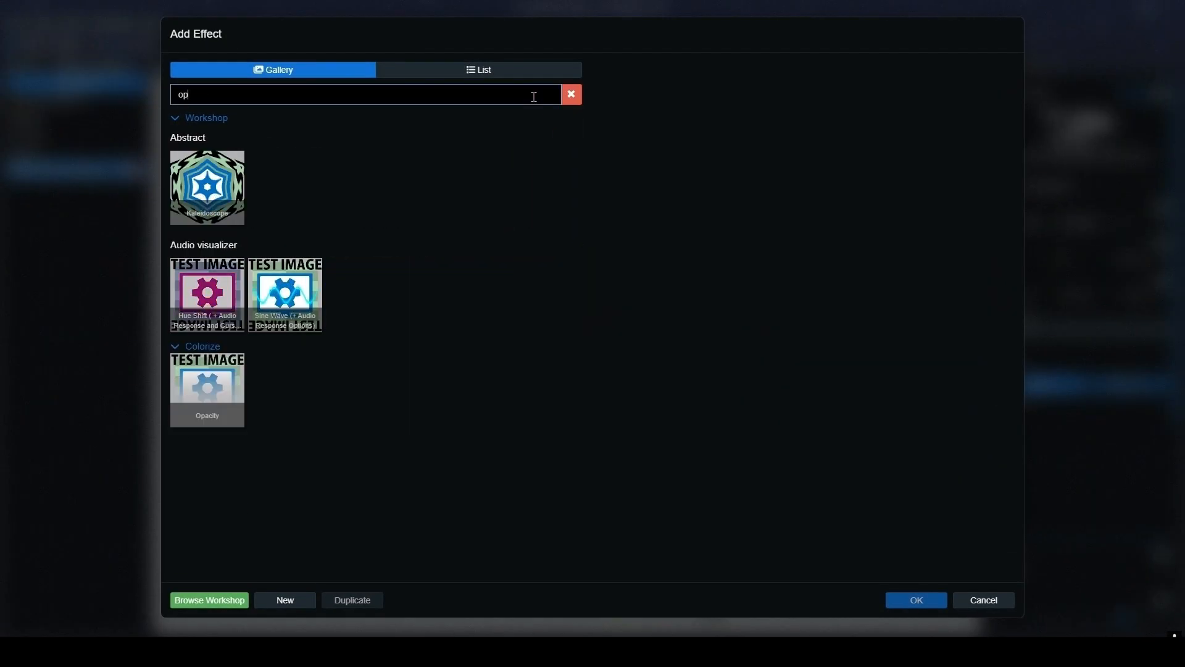
click(208, 389)
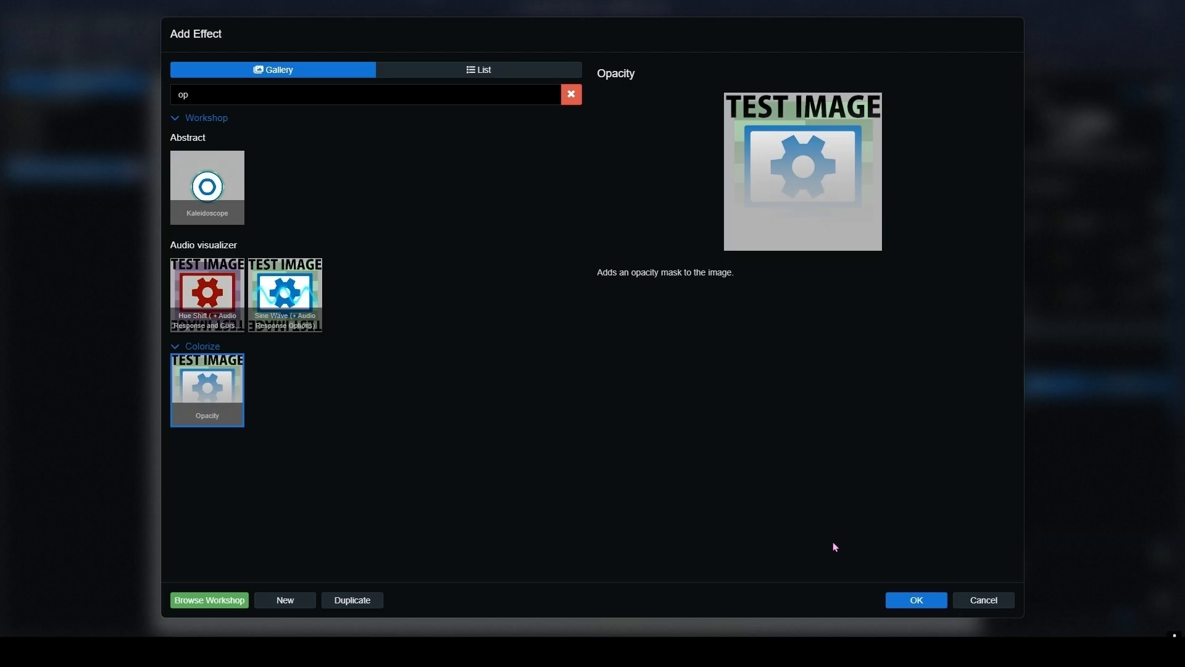
click(910, 602)
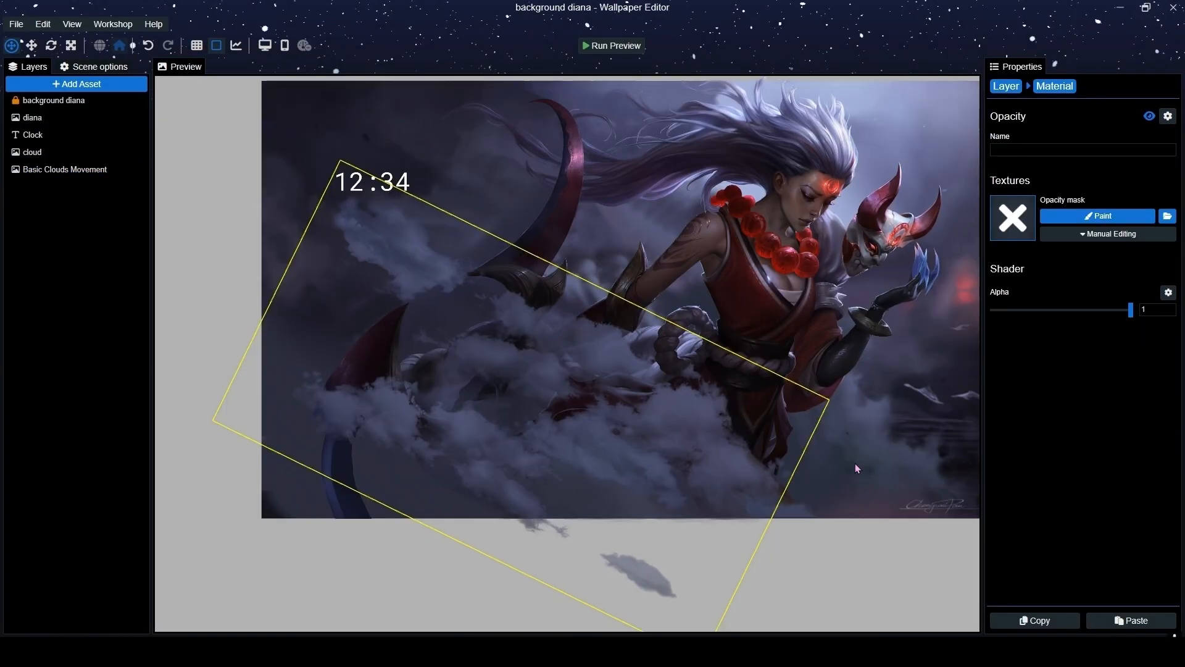
click(1074, 216)
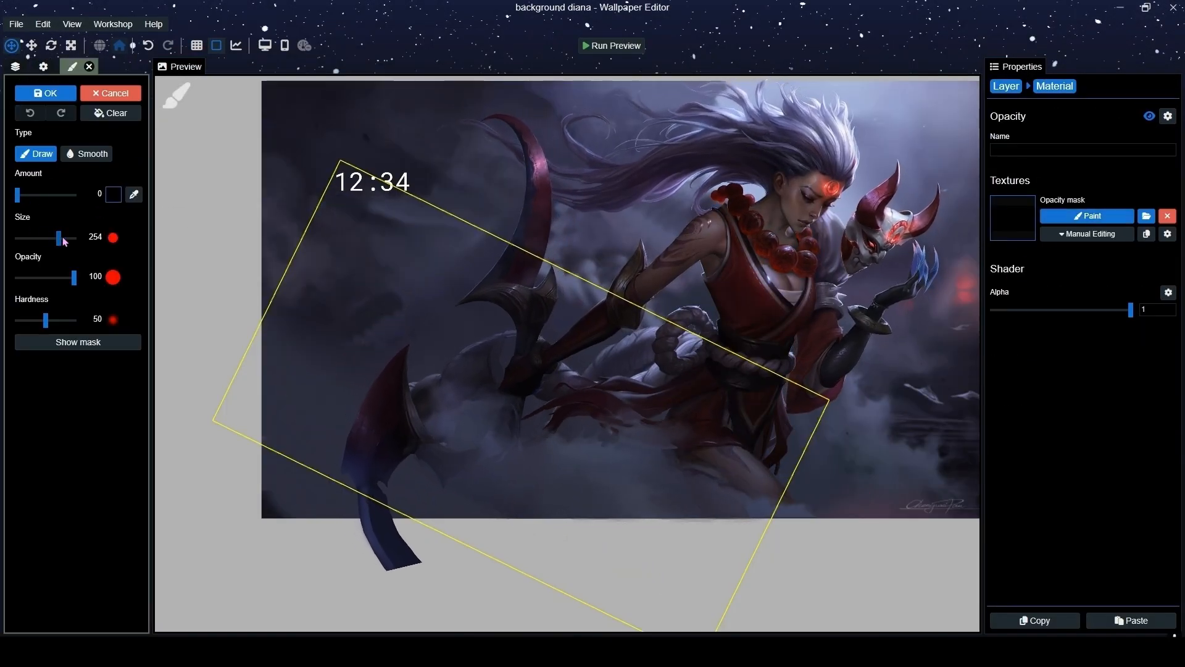
Fade the edges of the clouds in the opacity mask with brush size 491 and amounts 19, 0 and 75, saving the project.
drag(74, 195, 21, 196)
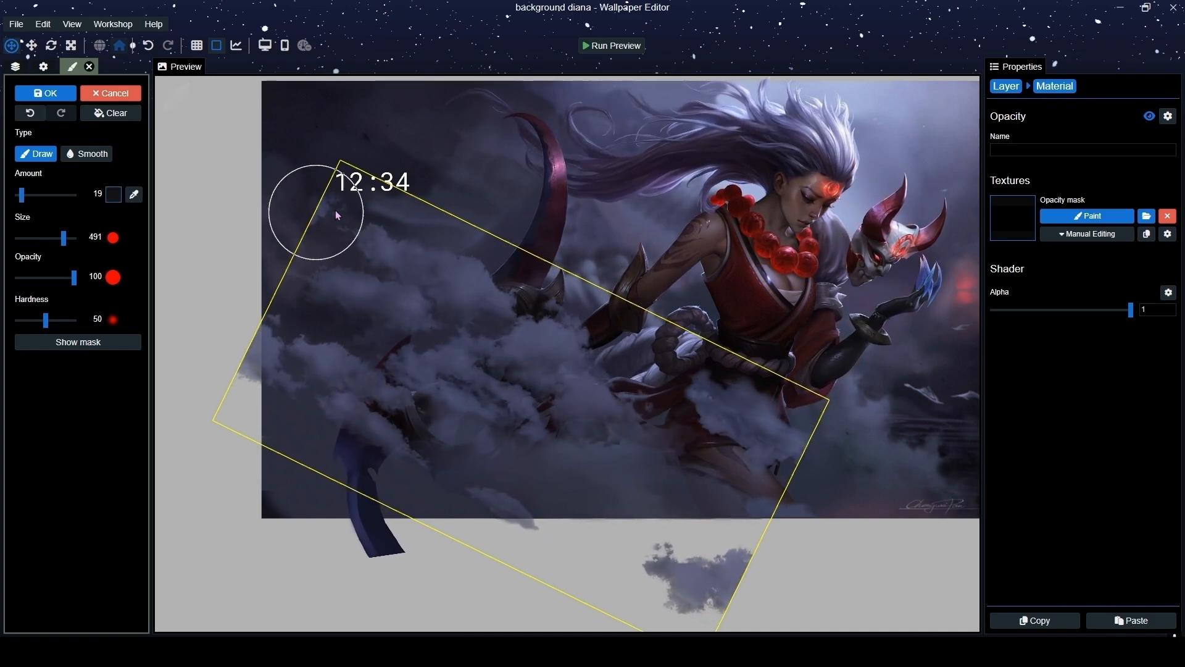
mouse_move(686, 582)
mouse_down()
mouse_move(782, 534)
mouse_move(823, 450)
mouse_move(724, 567)
mouse_move(698, 557)
mouse_move(768, 503)
mouse_move(800, 458)
mouse_up()
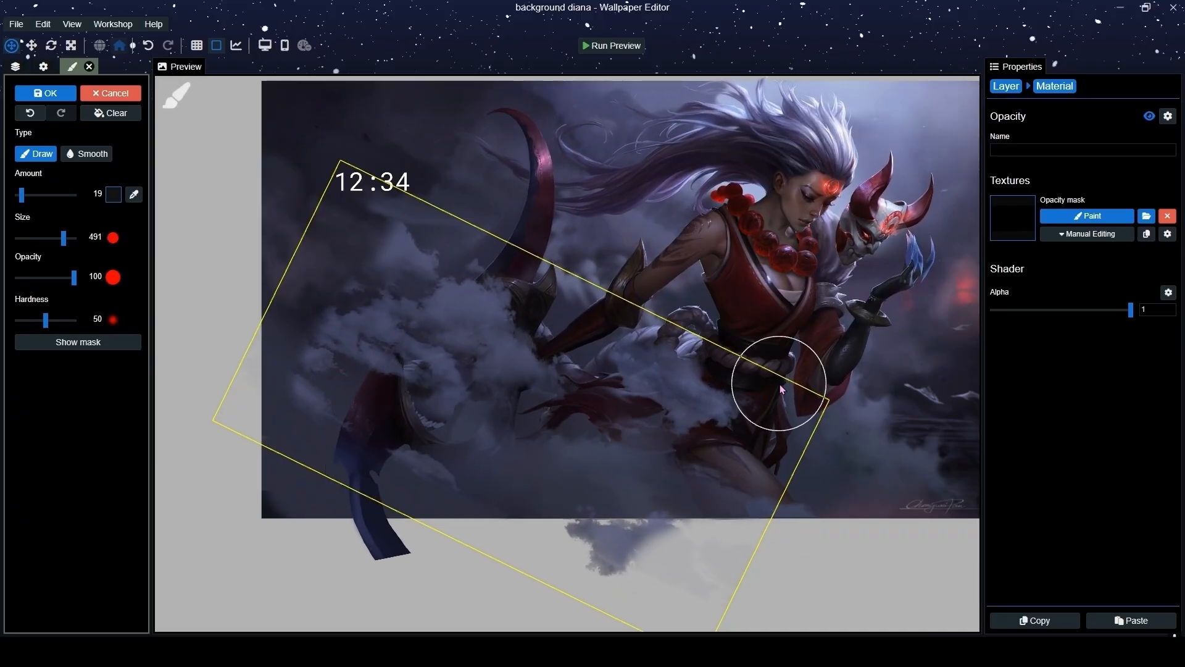
key(ctrl+s)
drag(22, 197, 15, 196)
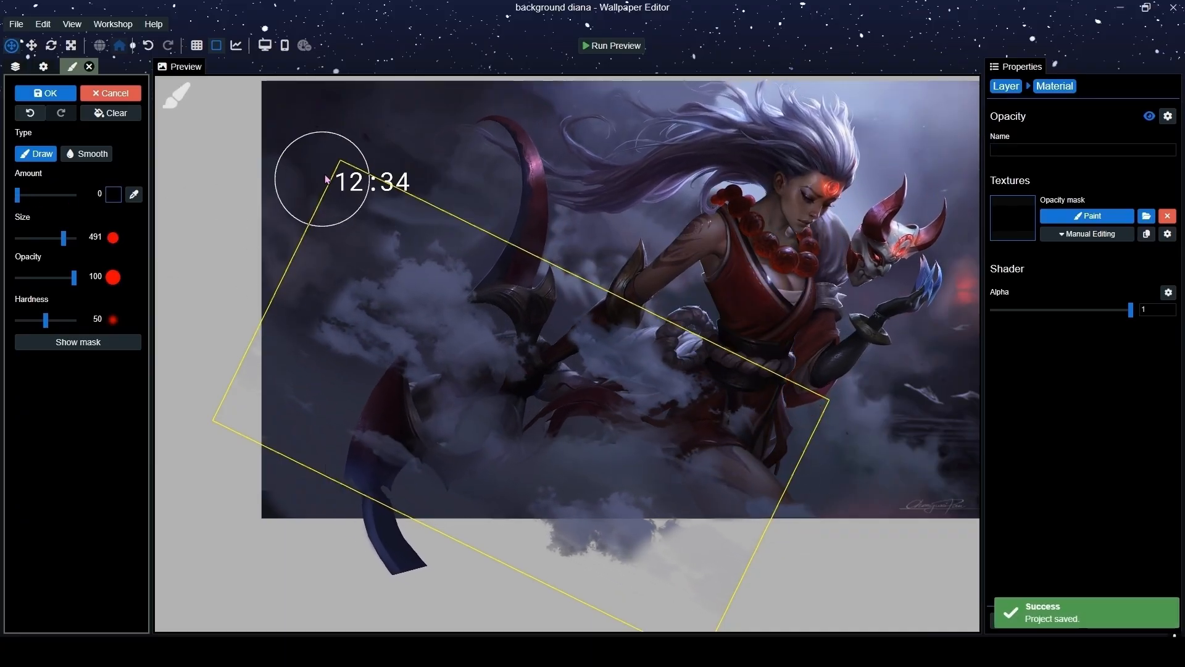
click(34, 196)
mouse_move(410, 228)
mouse_down()
mouse_move(255, 489)
mouse_move(739, 432)
mouse_move(779, 405)
mouse_move(632, 625)
mouse_move(225, 273)
mouse_move(179, 194)
mouse_up()
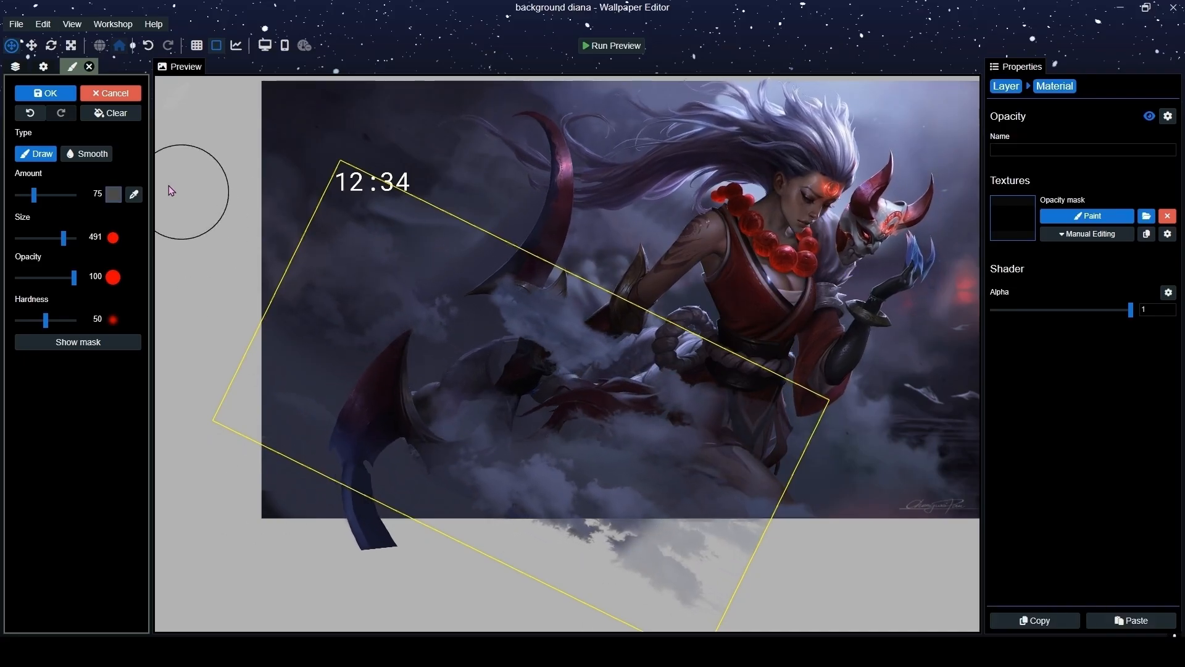
Soften the clouds' opacity mask with the Smooth brush at amount 222 and apply the mask.
click(93, 159)
click(68, 195)
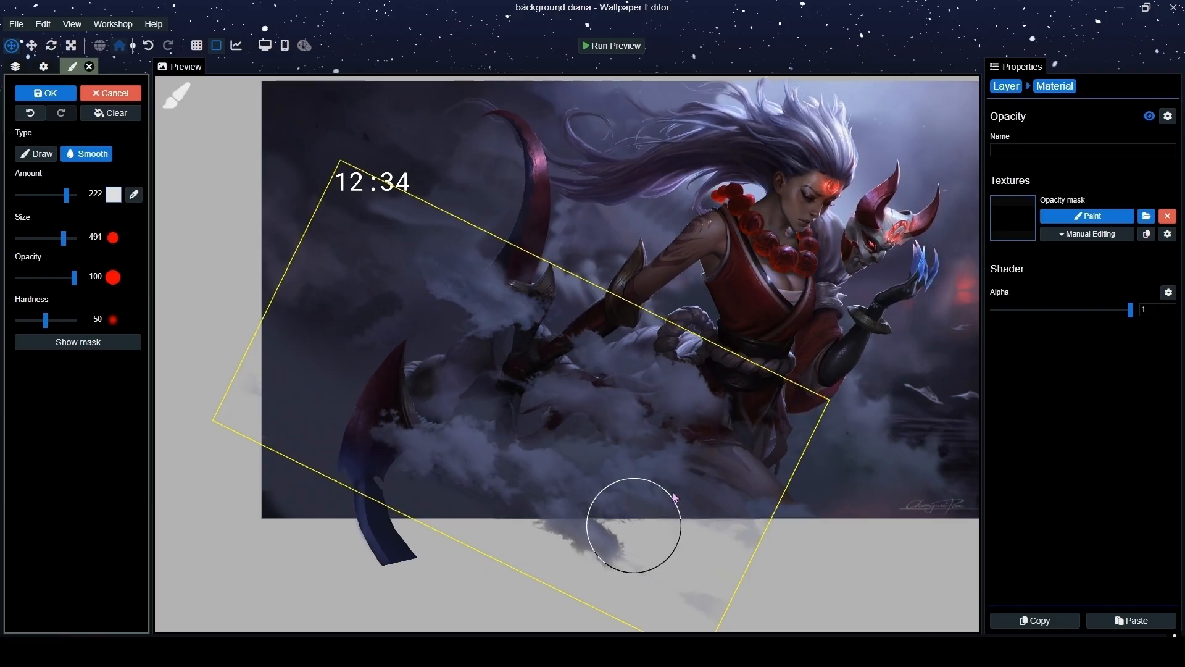
click(45, 93)
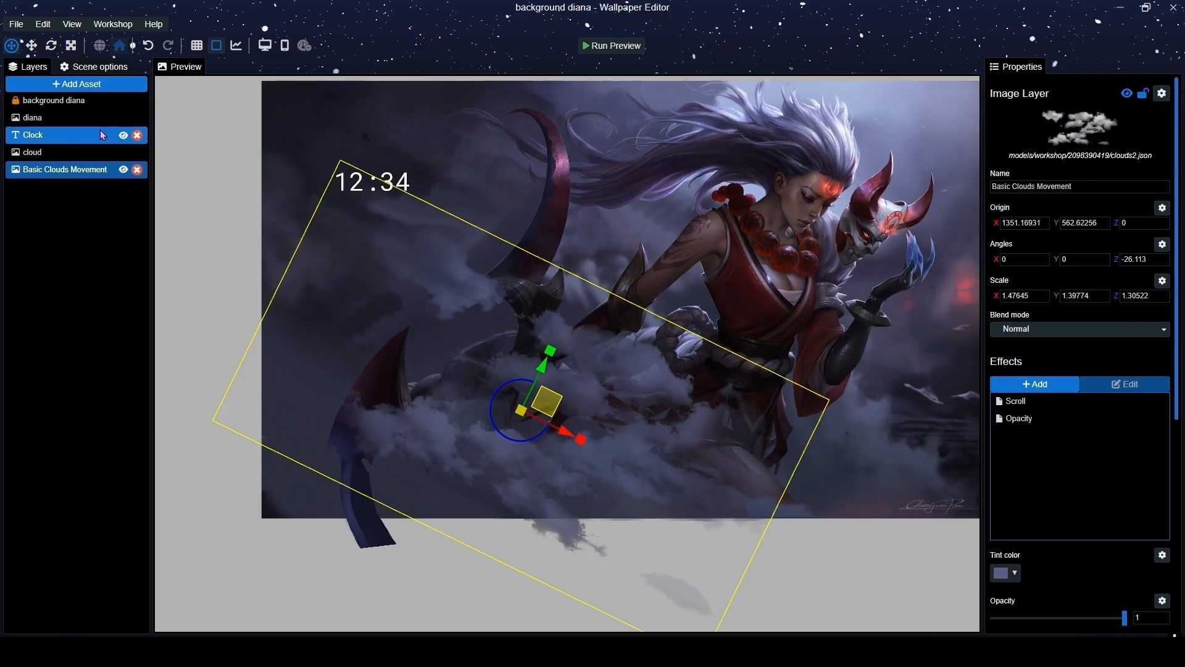
click(87, 101)
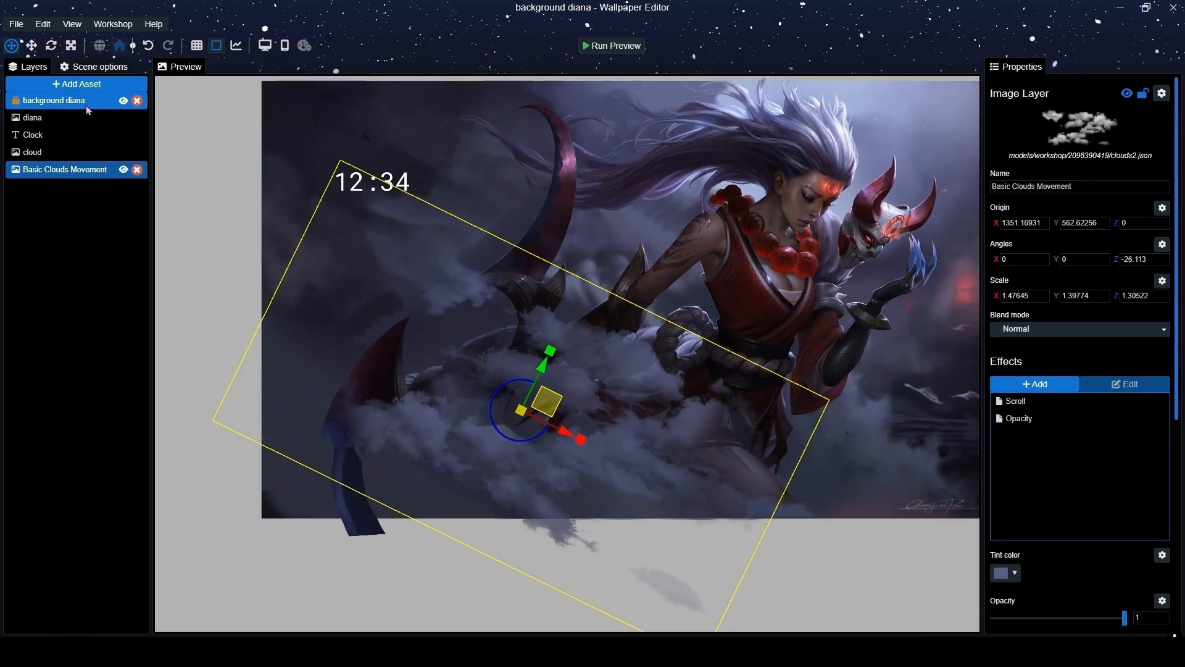
Move the clouds lower in the scene, scaled to about 1.21 by 1.25 and rotated to about -31.5 degrees, and save the project.
click(109, 169)
drag(543, 402, 594, 350)
mouse_move(562, 398)
mouse_down()
mouse_move(529, 410)
mouse_move(563, 436)
mouse_move(574, 419)
mouse_up()
drag(578, 371, 586, 356)
mouse_move(578, 410)
mouse_down()
mouse_move(523, 412)
mouse_move(532, 439)
mouse_move(517, 444)
mouse_move(567, 413)
mouse_up()
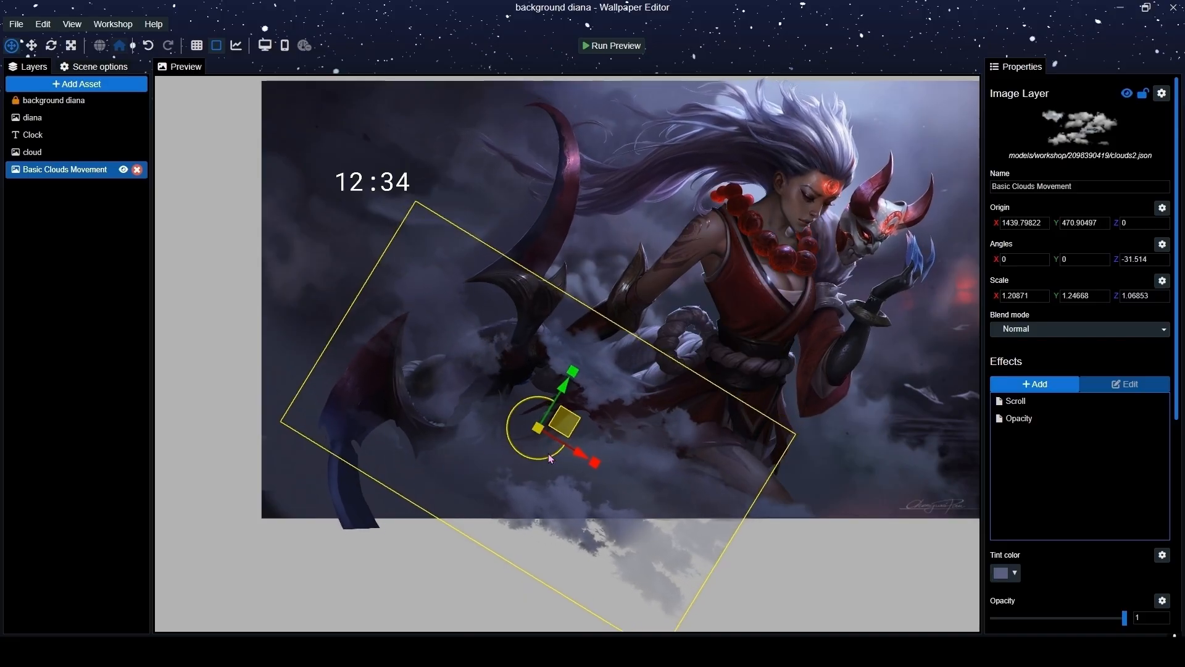
mouse_move(563, 430)
mouse_down()
mouse_move(581, 412)
mouse_move(571, 421)
mouse_up()
click(90, 100)
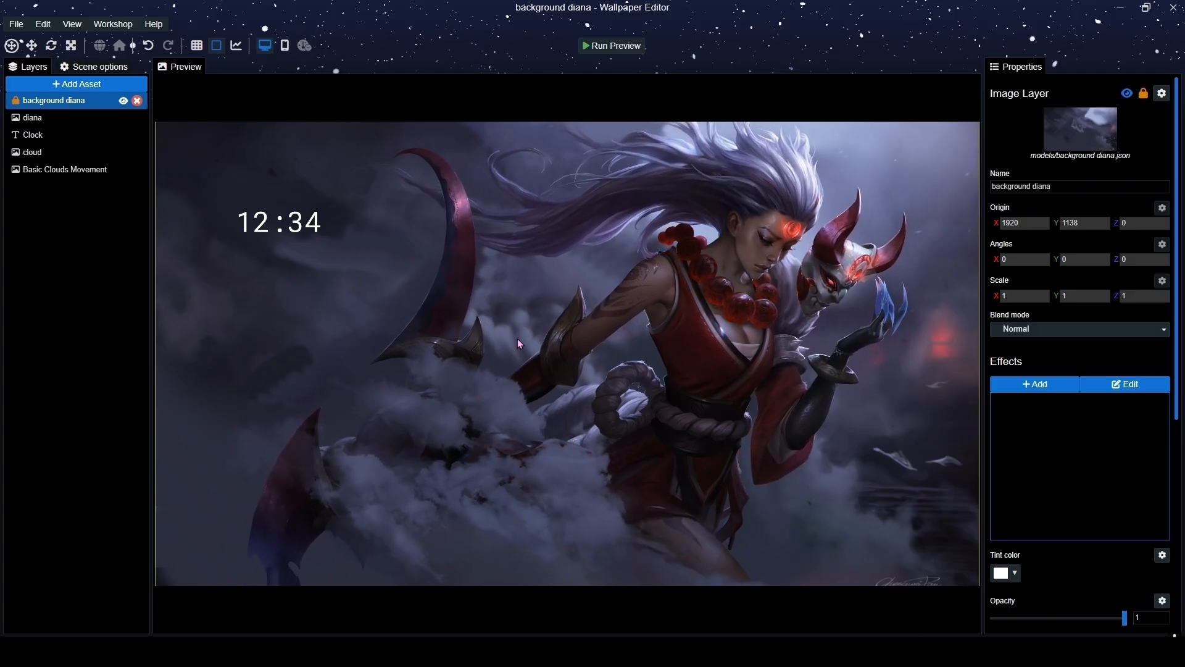
key(ctrl+s)
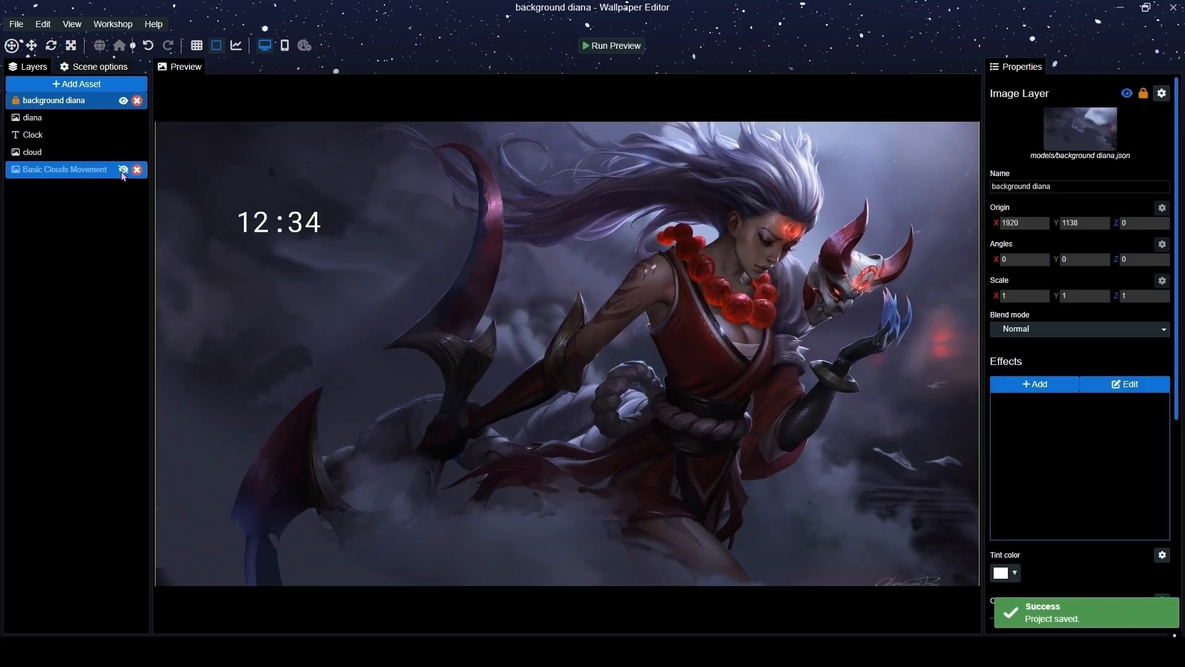
Show the Basic Clouds Movement layer again and lower its opacity to 0.73.
click(128, 174)
scroll(1135, 551, down, 3)
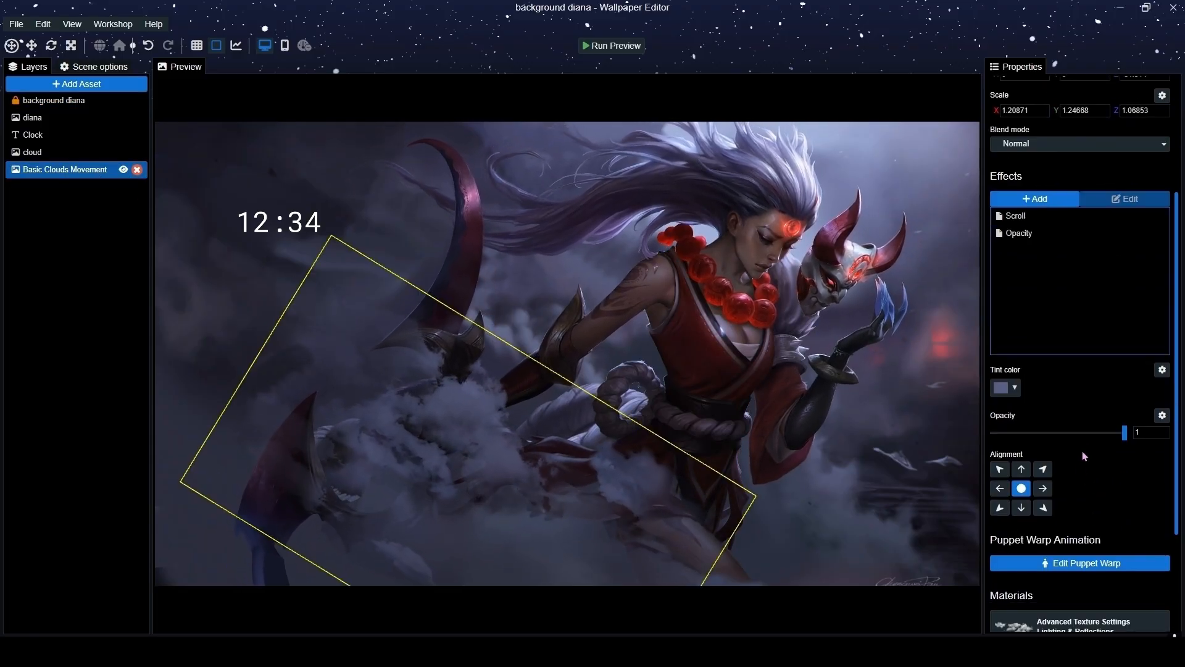
drag(1072, 435, 1089, 434)
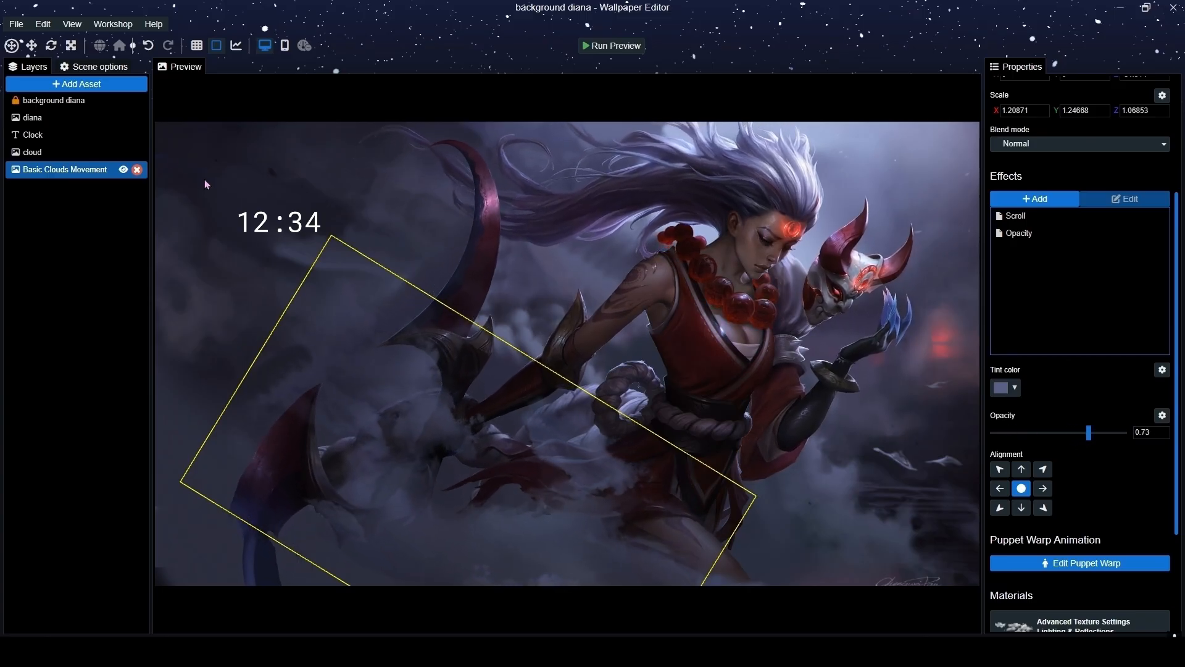
Duplicate the Basic Clouds Movement layer and move the copy to the scene's lower-left corner over the scythe blade.
scroll(578, 256, down, 2)
right_click(72, 170)
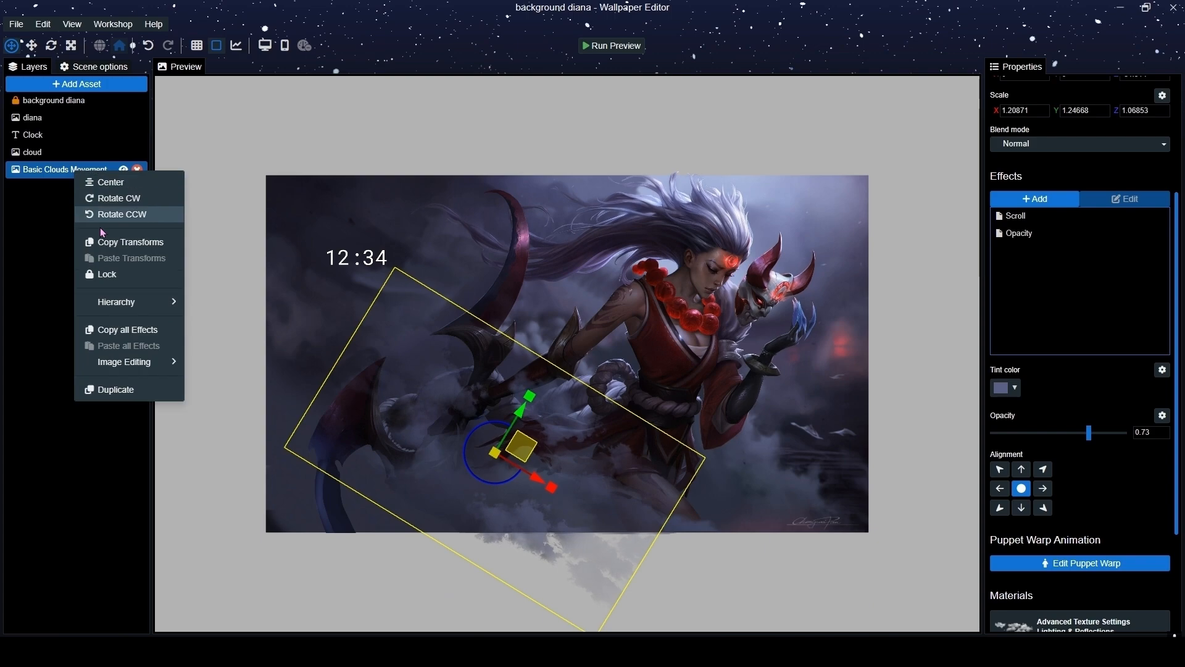
click(105, 392)
drag(480, 452, 335, 444)
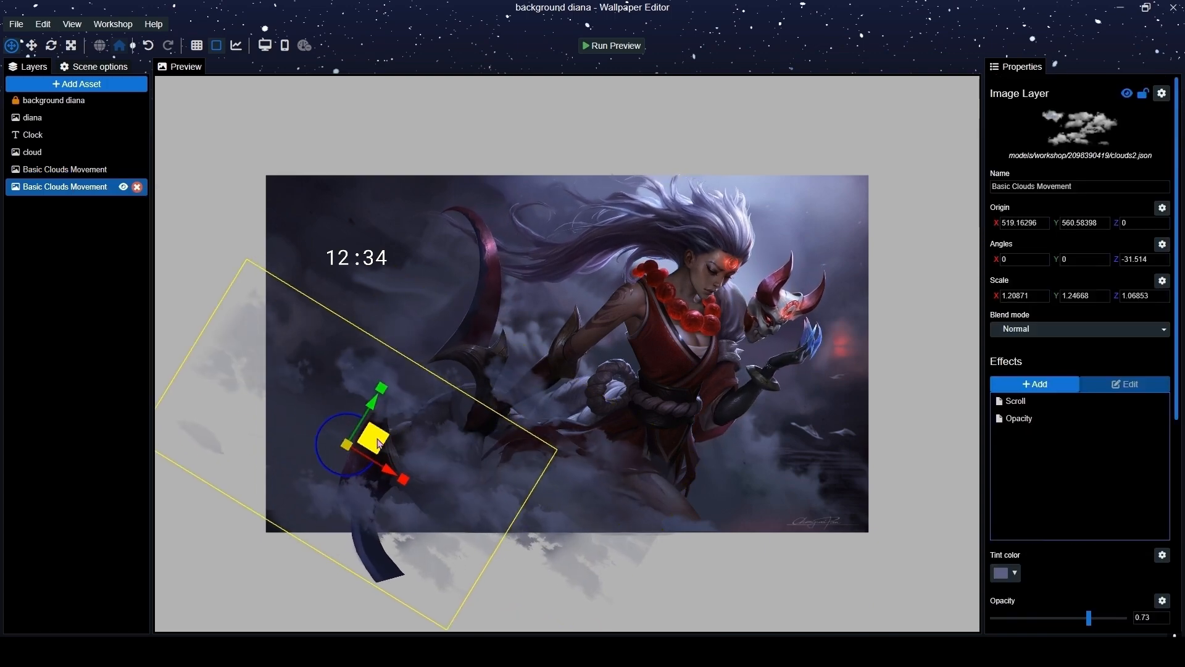
Hide the duplicated clouds layer and save the project.
click(81, 105)
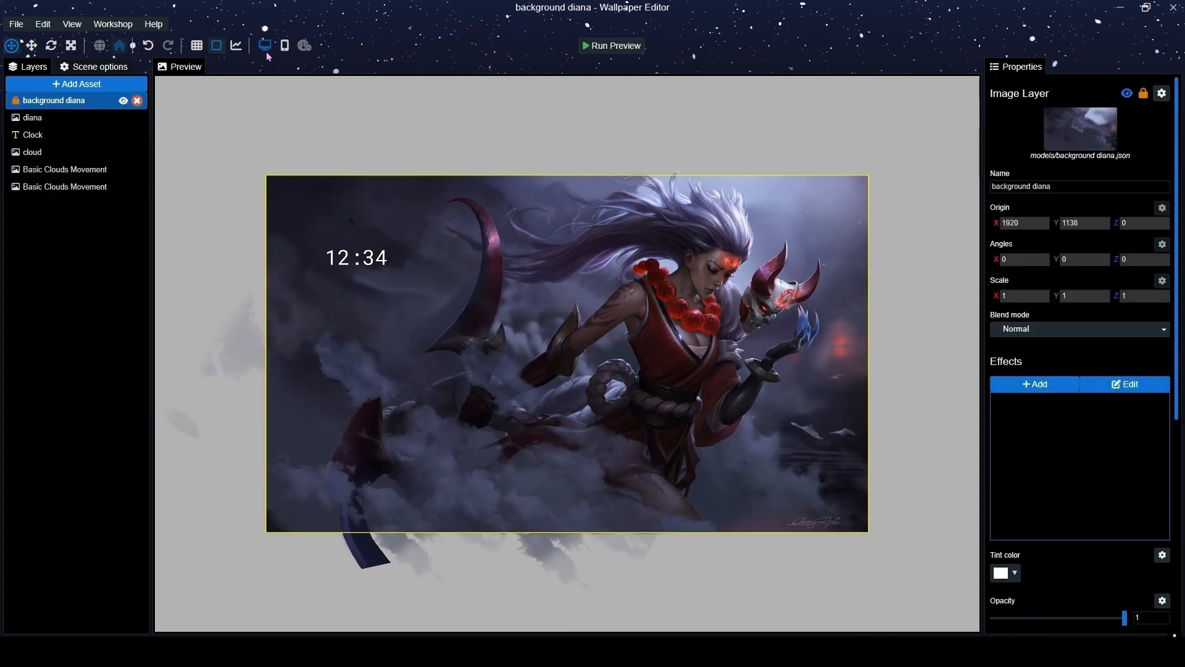
scroll(590, 321, up, 2)
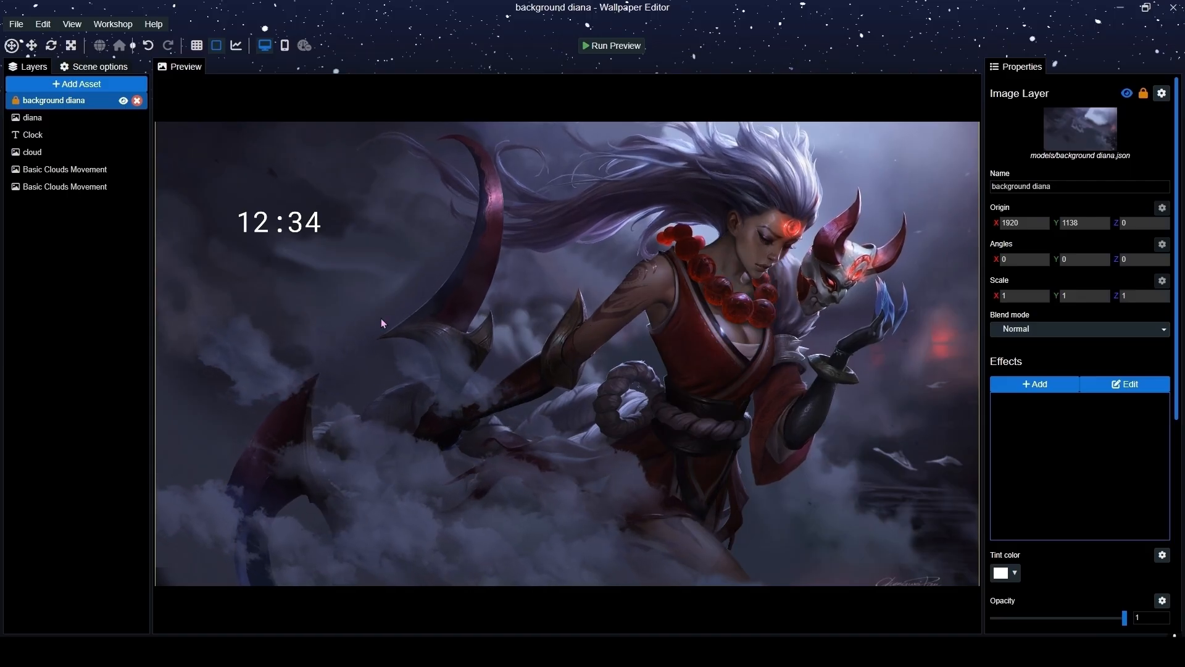
click(123, 186)
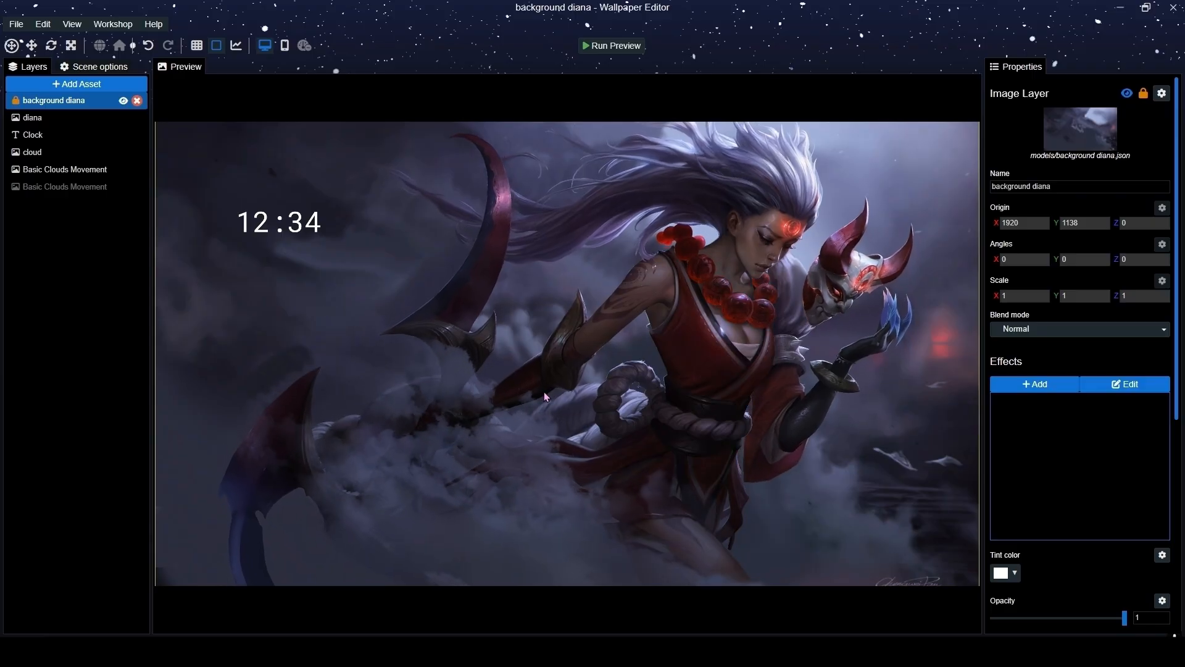
key(ctrl+s)
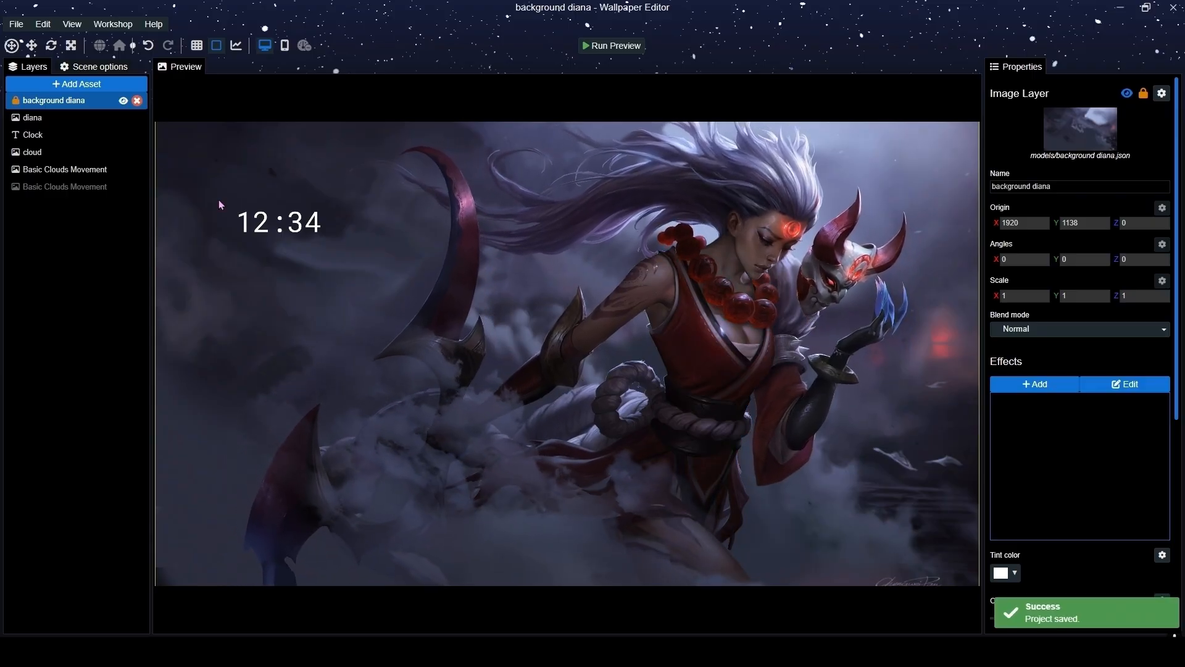
Add the Fog (gust) preset to the scene.
click(77, 83)
click(391, 97)
text(fo)
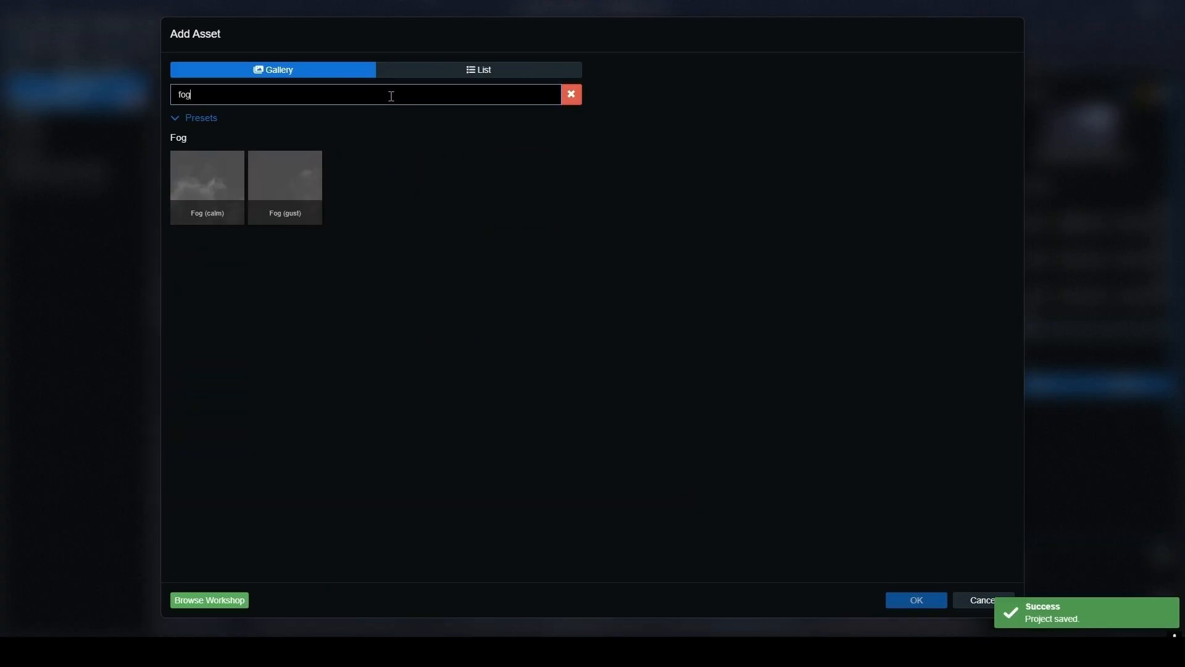
text(g)
click(280, 213)
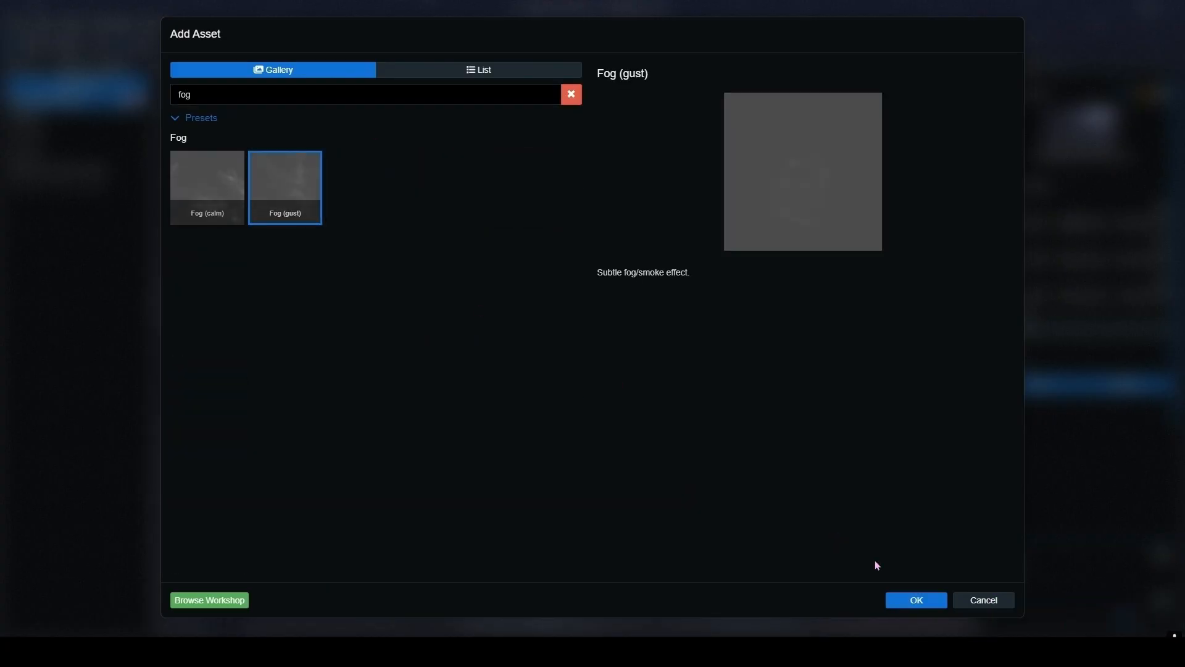
click(916, 600)
Stretch the fog to about 3.53 by 2.01, rotate it to about 147.8 degrees and place it over the scythe at the scene's left.
drag(594, 282, 705, 301)
drag(602, 324, 605, 187)
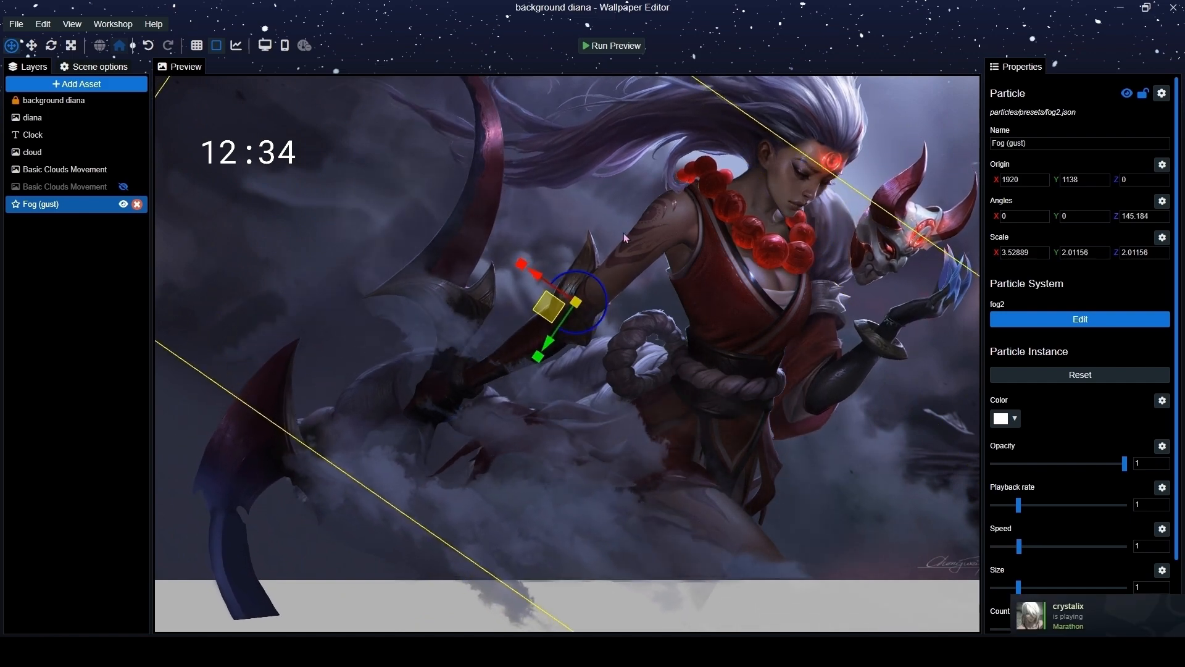
scroll(590, 352, down, 2)
drag(547, 326, 378, 366)
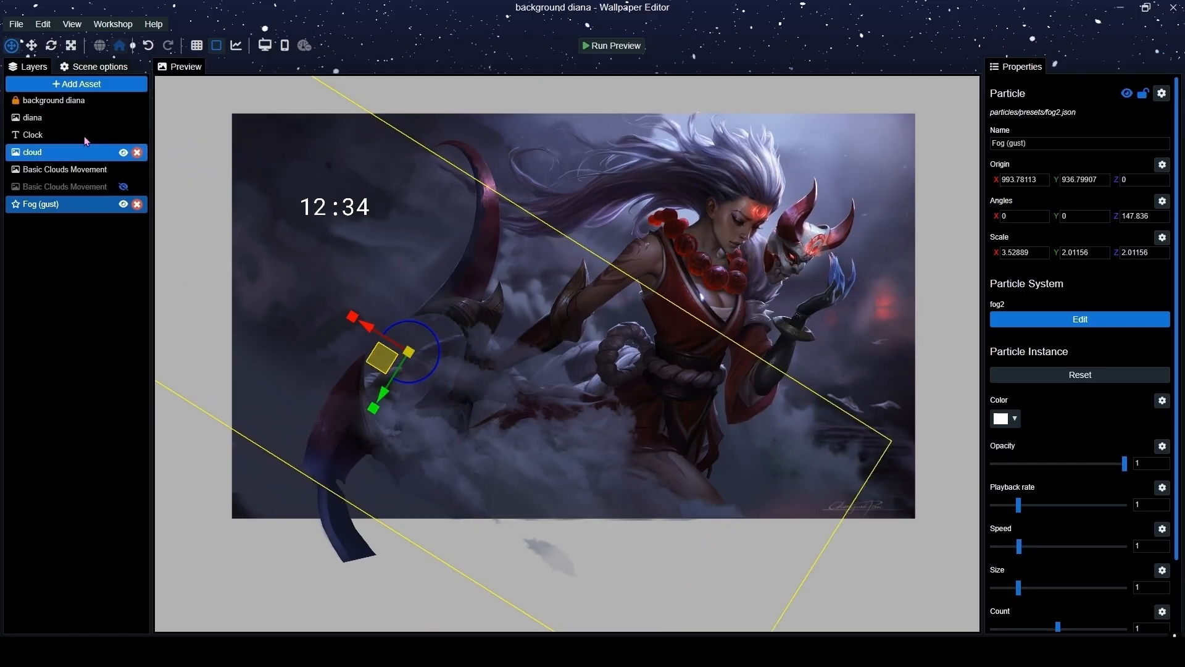
click(53, 100)
click(264, 47)
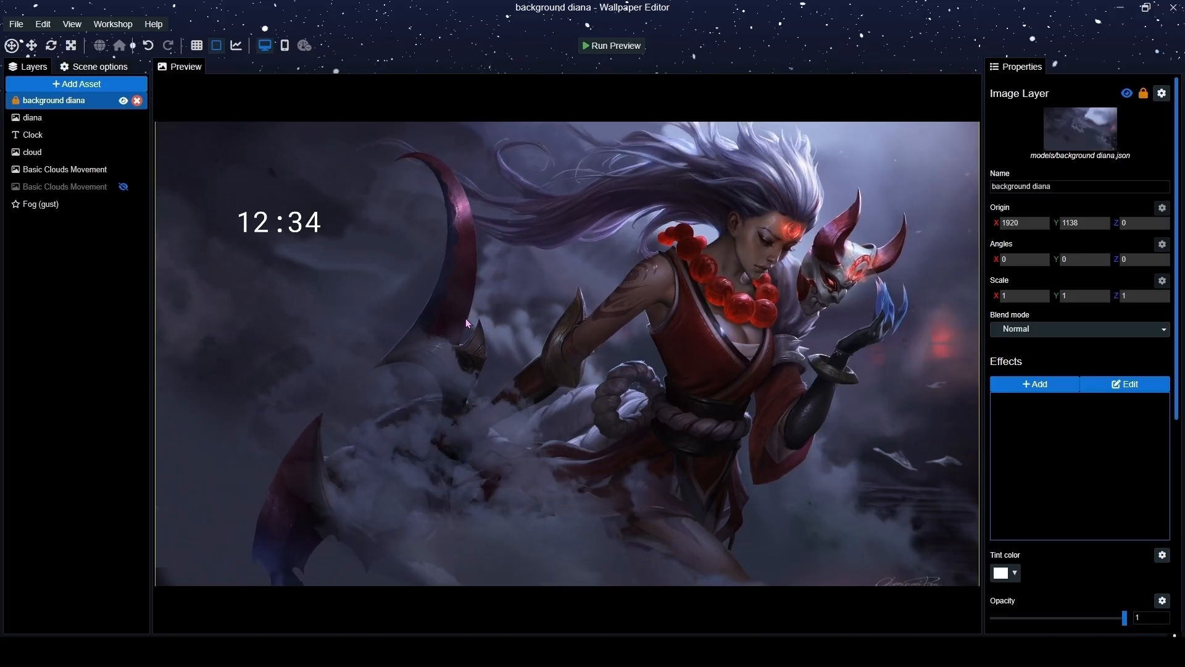
Duplicate the Fog (gust) layer and place the copy between background diana and diana in the layer order.
right_click(71, 204)
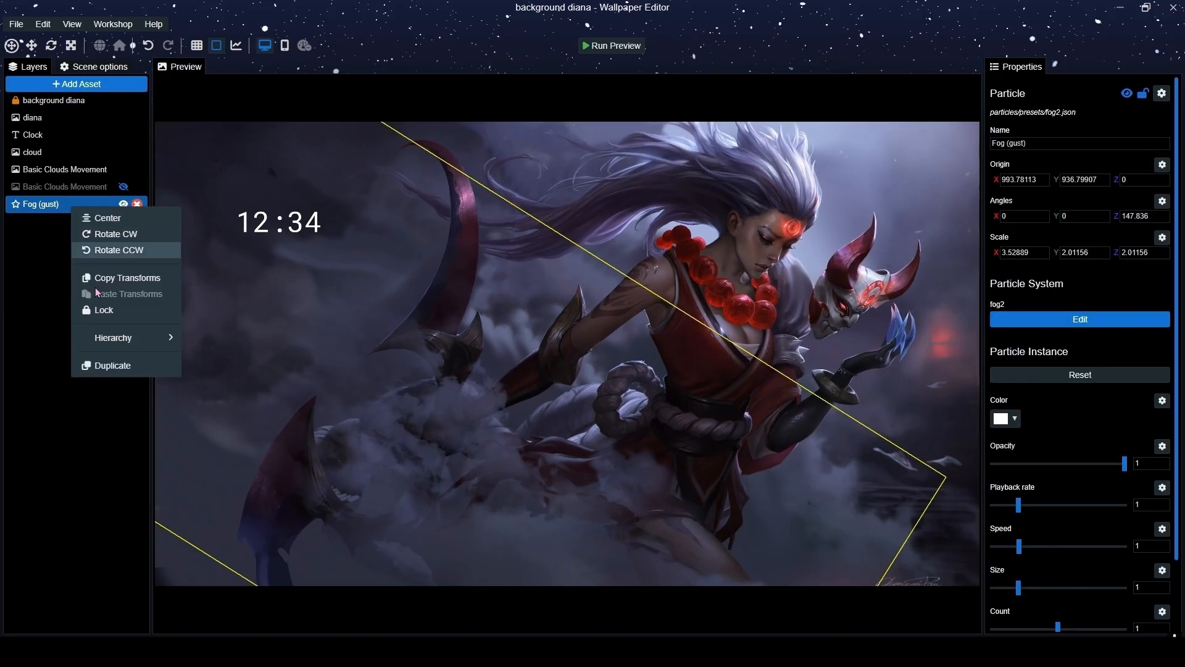
click(111, 364)
drag(46, 224, 75, 108)
Move the duplicated fog over the character's upper body, at about X 2670 and Y 1408, and check the composition in the screen-framed view.
drag(405, 379, 734, 290)
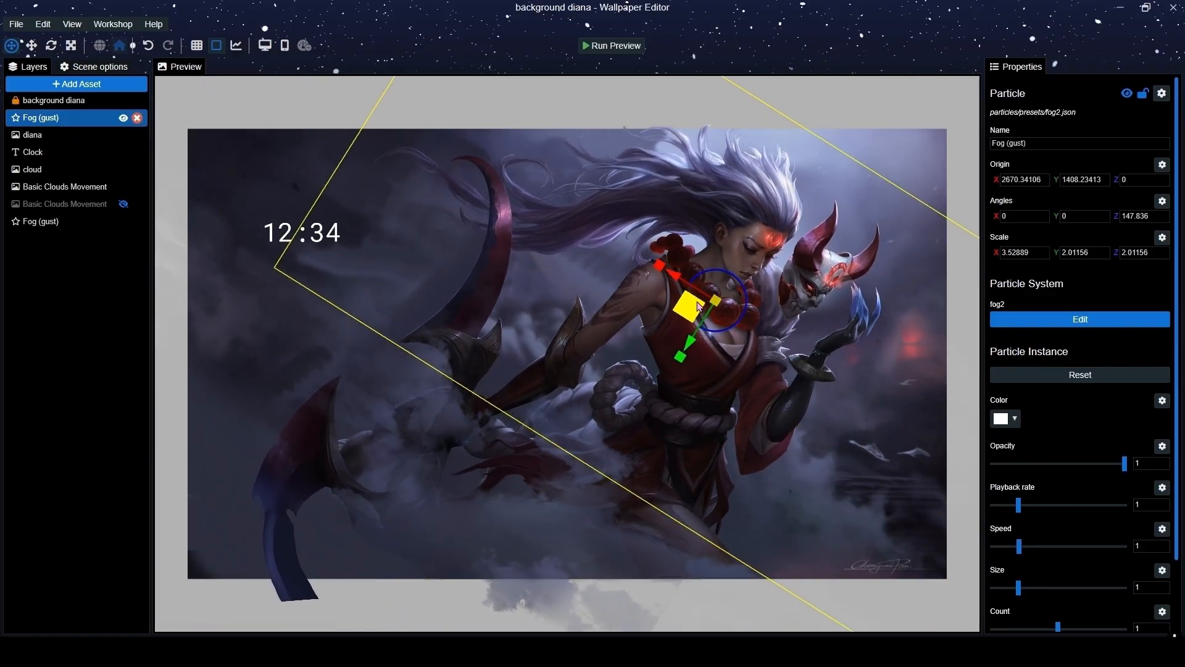
click(90, 105)
click(264, 45)
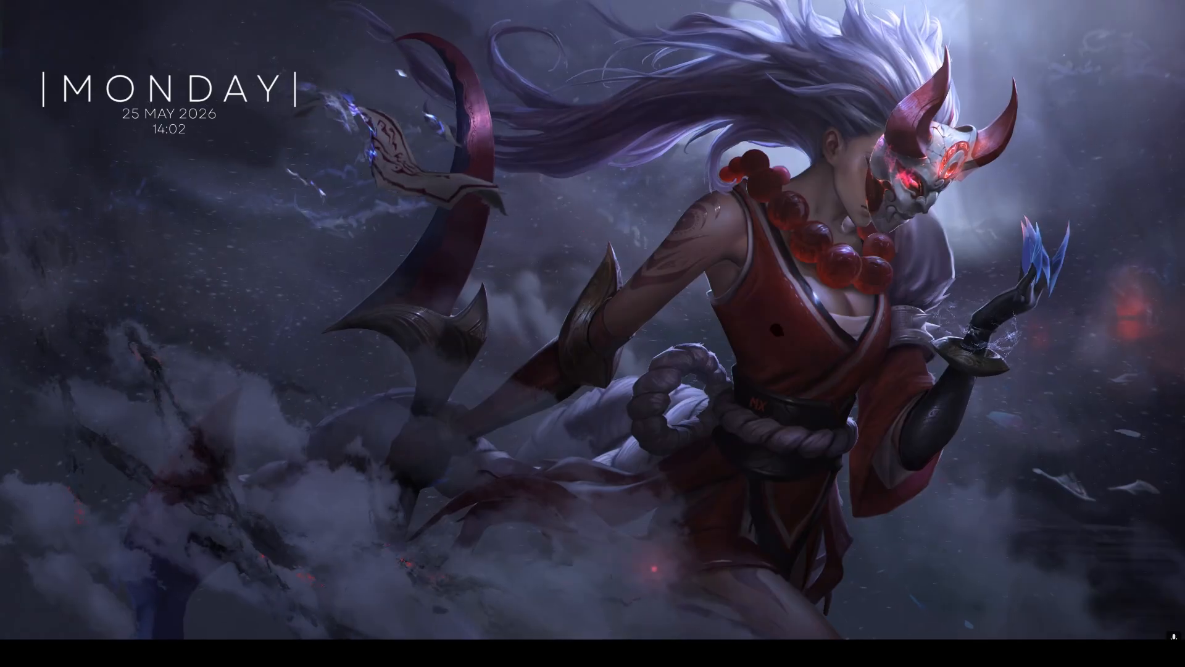